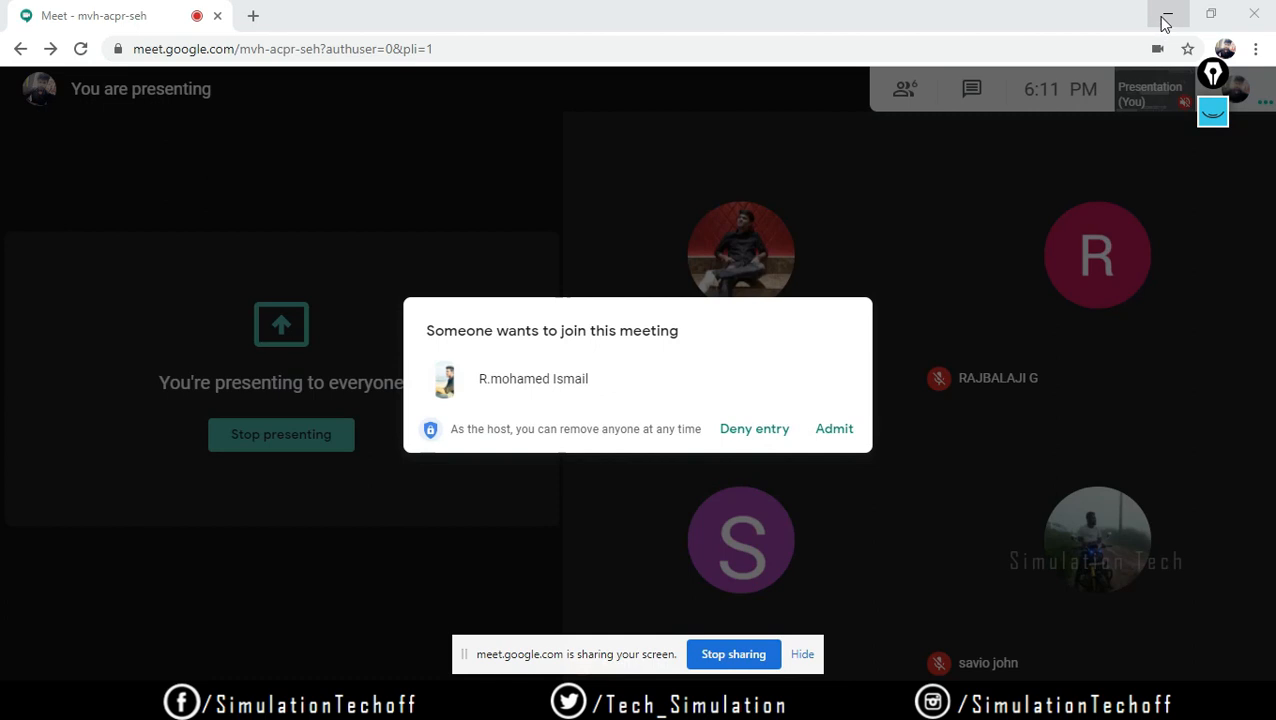
Admit the waiting participant to the meeting
{"action": "left_click", "coordinate": [845, 429]}
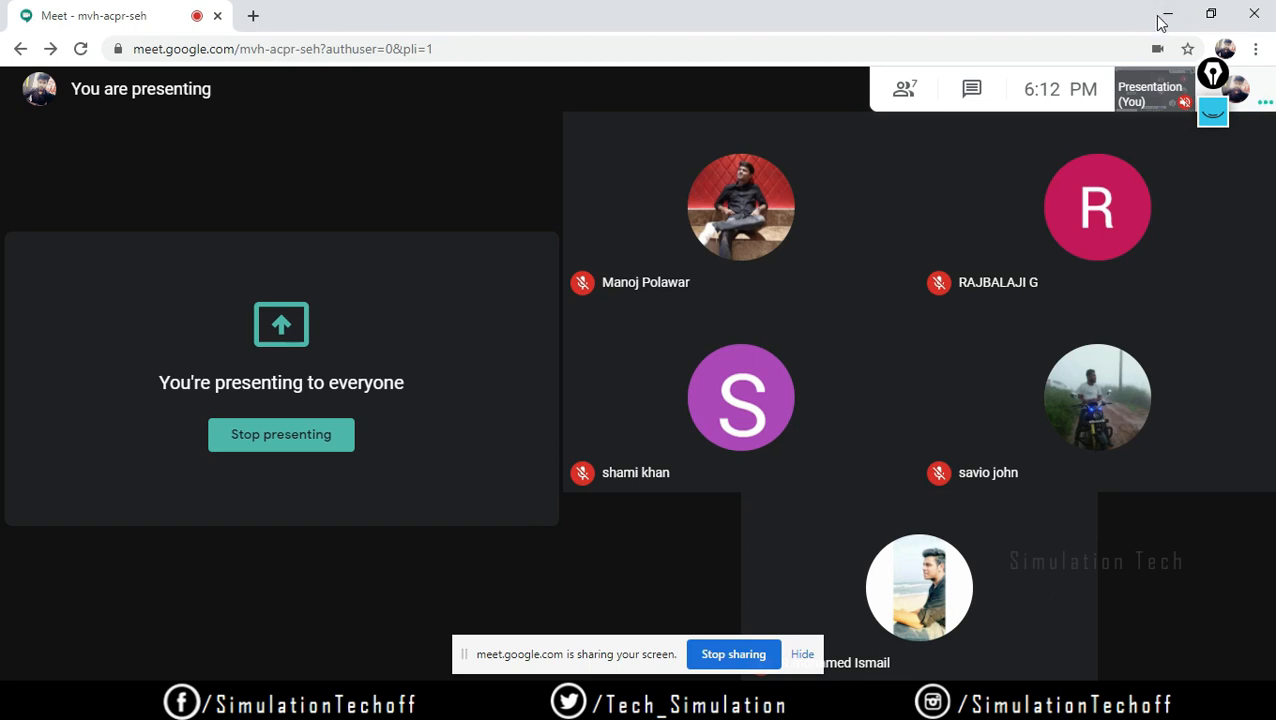
Switch from the meeting window to the 3D Hex Meshing presentation in PowerPoint and start its slide show
{"action": "left_click", "coordinate": [1166, 20]}
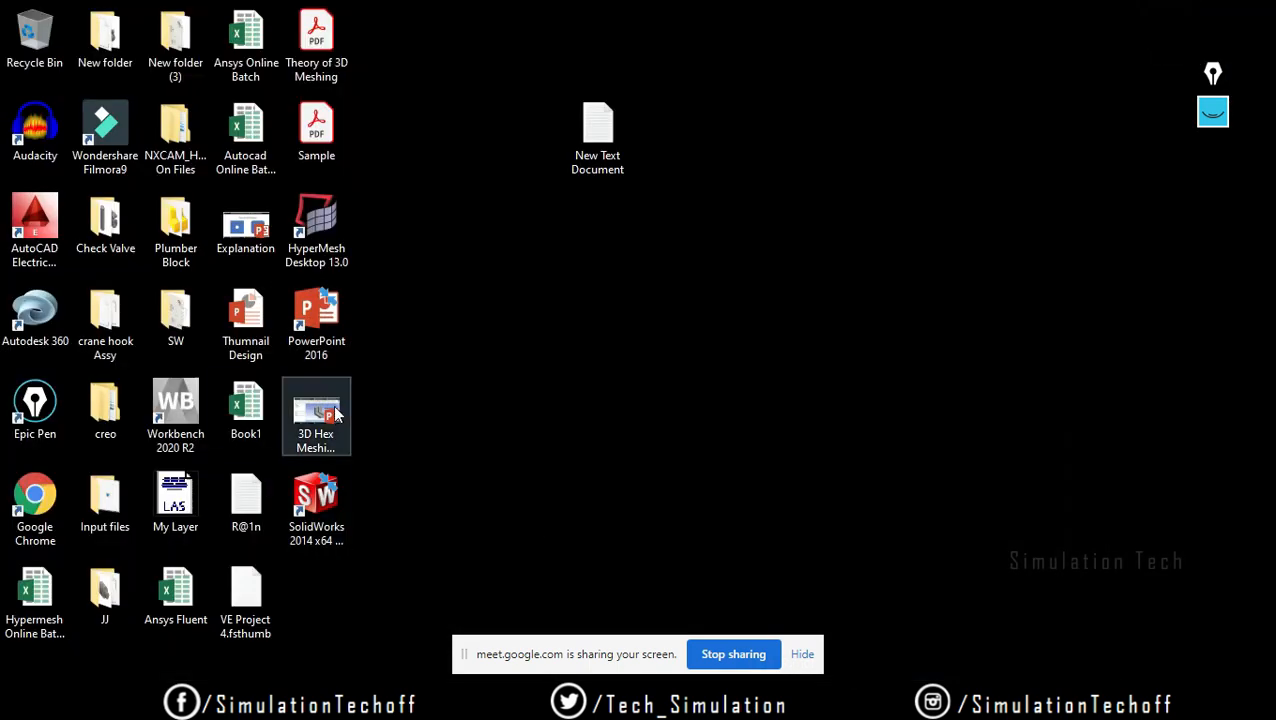
{"action": "double_click", "coordinate": [334, 417]}
{"action": "key", "text": "F5"}
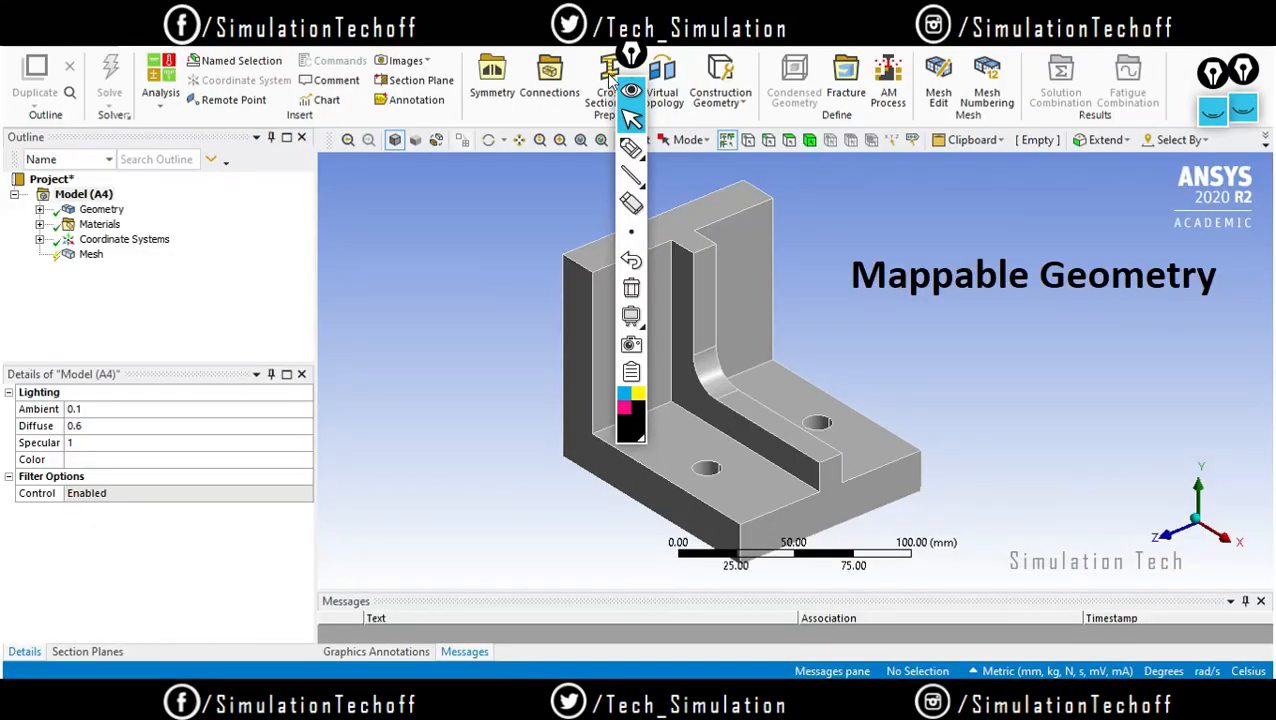
Move the Epic Pen palette beside the bracket and outline the bracket's L-shaped side face with the pen
{"action": "mouse_move", "coordinate": [633, 54]}
{"action": "left_mouse_down"}
{"action": "mouse_move", "coordinate": [1105, 199]}
{"action": "mouse_move", "coordinate": [199, 157]}
{"action": "mouse_move", "coordinate": [337, 196]}
{"action": "left_mouse_up"}
{"action": "left_click", "coordinate": [337, 287]}
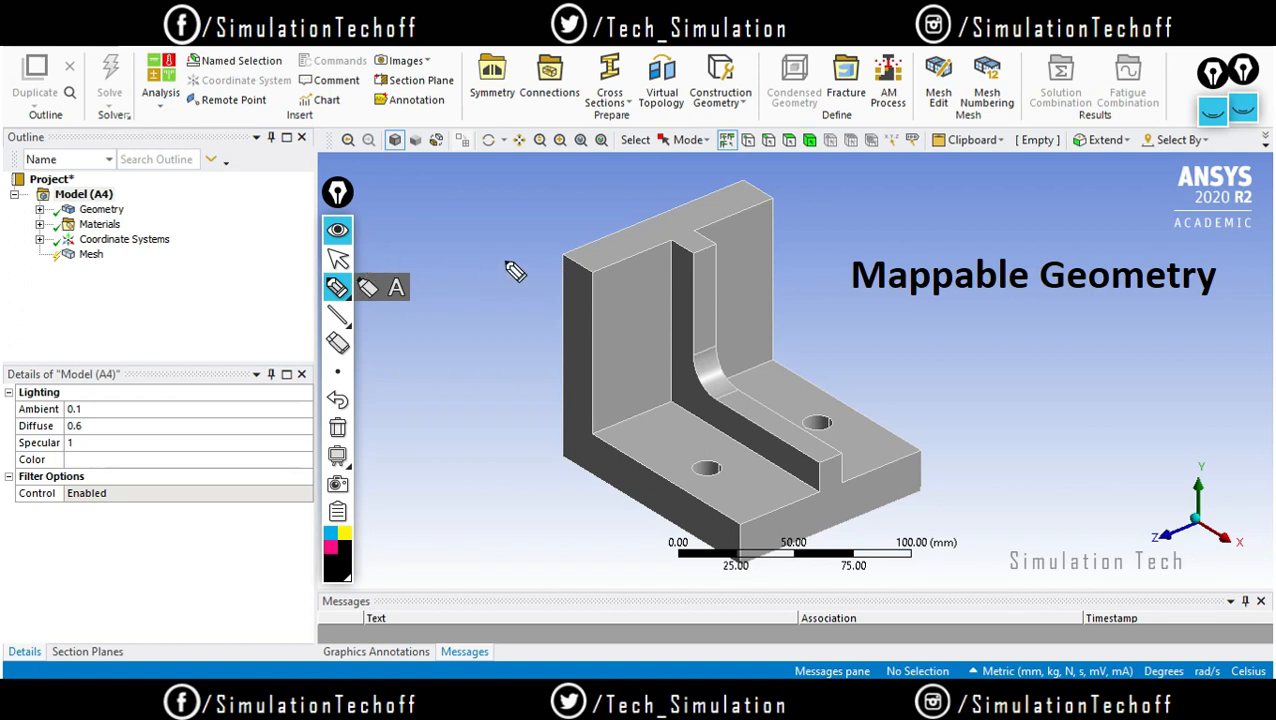
{"action": "mouse_move", "coordinate": [562, 252]}
{"action": "left_mouse_down"}
{"action": "mouse_move", "coordinate": [598, 336]}
{"action": "mouse_move", "coordinate": [597, 440]}
{"action": "mouse_move", "coordinate": [742, 522]}
{"action": "mouse_move", "coordinate": [746, 558]}
{"action": "mouse_move", "coordinate": [733, 564]}
{"action": "mouse_move", "coordinate": [560, 474]}
{"action": "mouse_move", "coordinate": [572, 272]}
{"action": "left_mouse_up"}
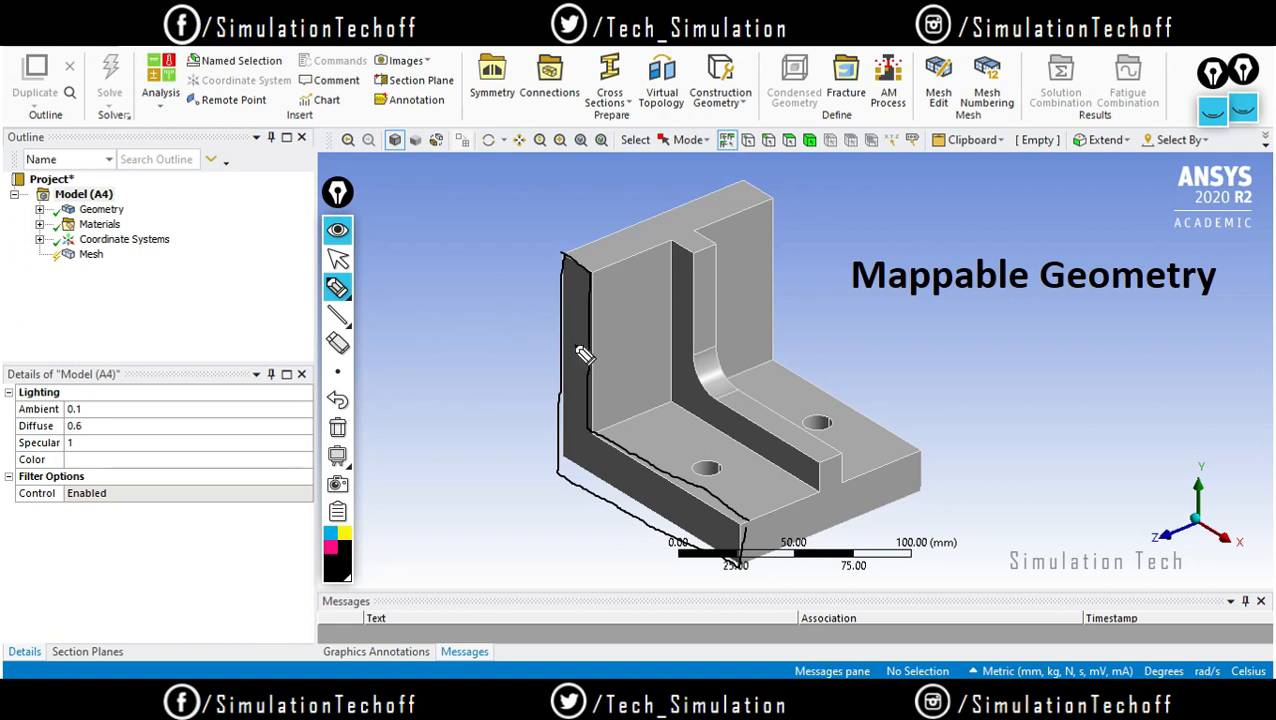
Handwrite a short note beside the bracket, draw a frame around it, and clear all pen annotations
{"action": "mouse_move", "coordinate": [422, 241]}
{"action": "left_mouse_down"}
{"action": "mouse_move", "coordinate": [446, 285]}
{"action": "mouse_move", "coordinate": [480, 247]}
{"action": "left_mouse_up"}
{"action": "left_click", "coordinate": [409, 221]}
{"action": "left_click", "coordinate": [439, 241]}
{"action": "left_click", "coordinate": [400, 257]}
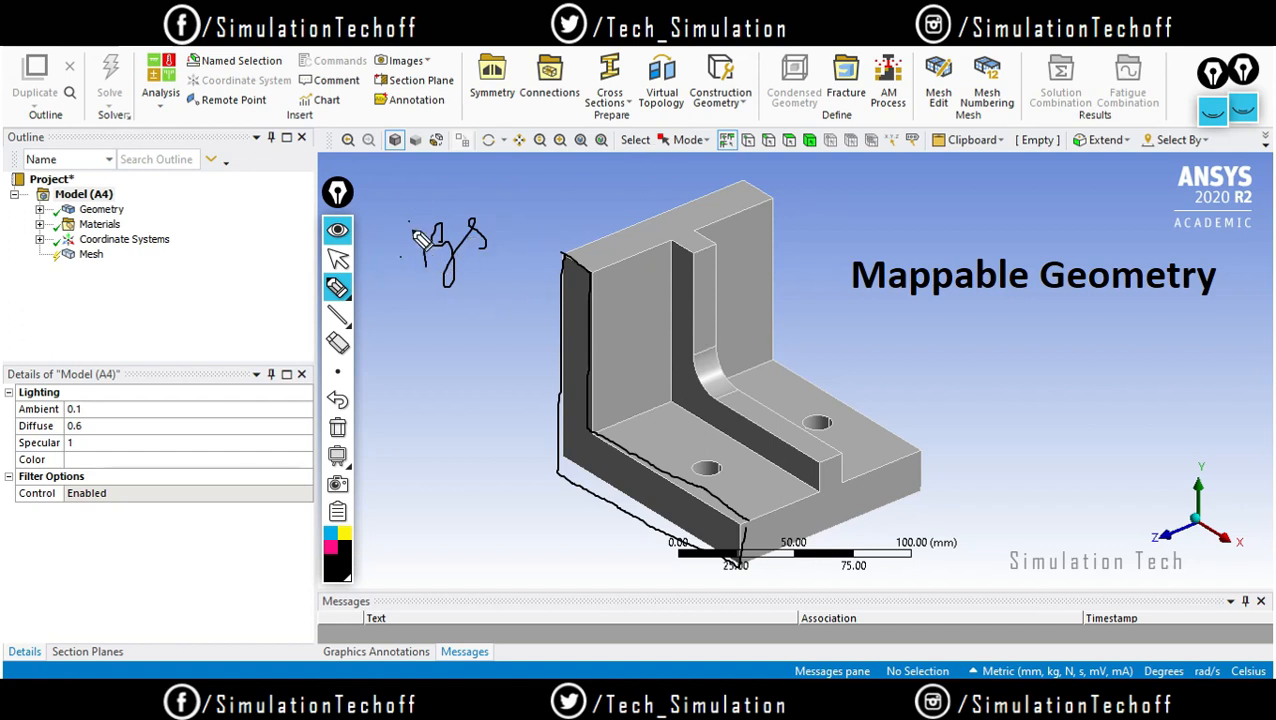
{"action": "mouse_move", "coordinate": [386, 270]}
{"action": "left_mouse_down"}
{"action": "mouse_move", "coordinate": [380, 210]}
{"action": "mouse_move", "coordinate": [570, 215]}
{"action": "left_mouse_up"}
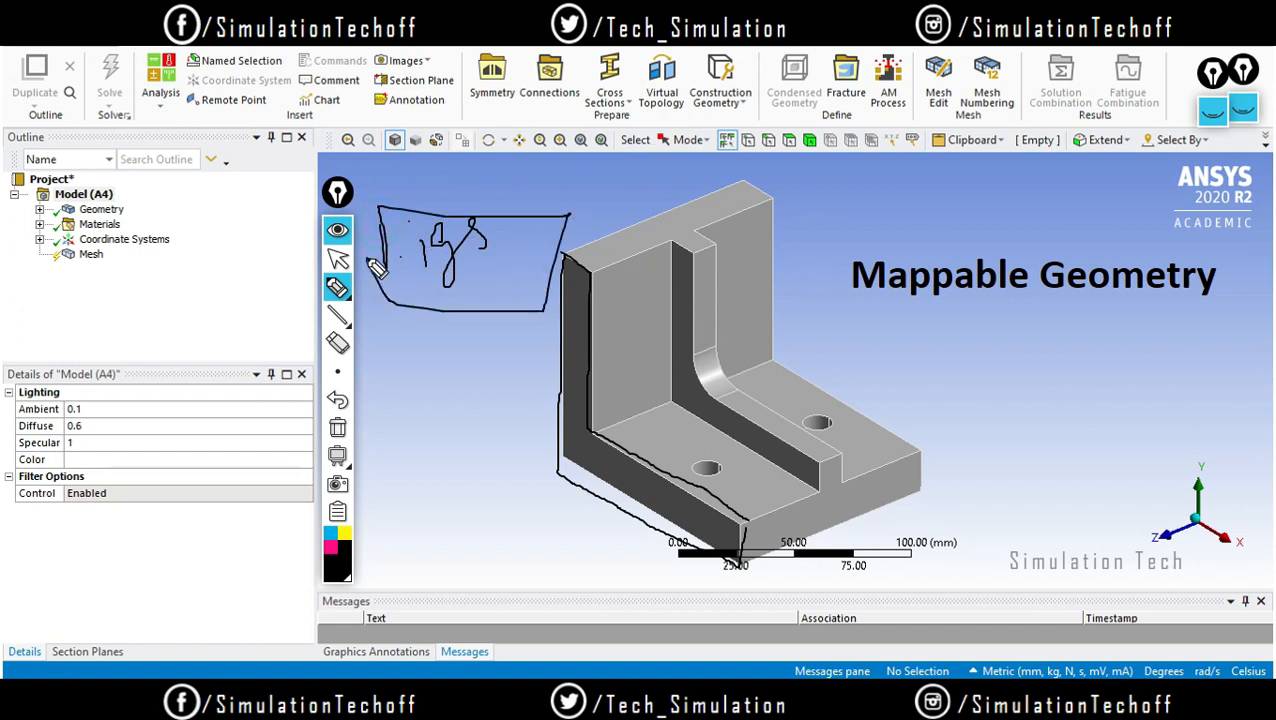
{"action": "left_click", "coordinate": [338, 427]}
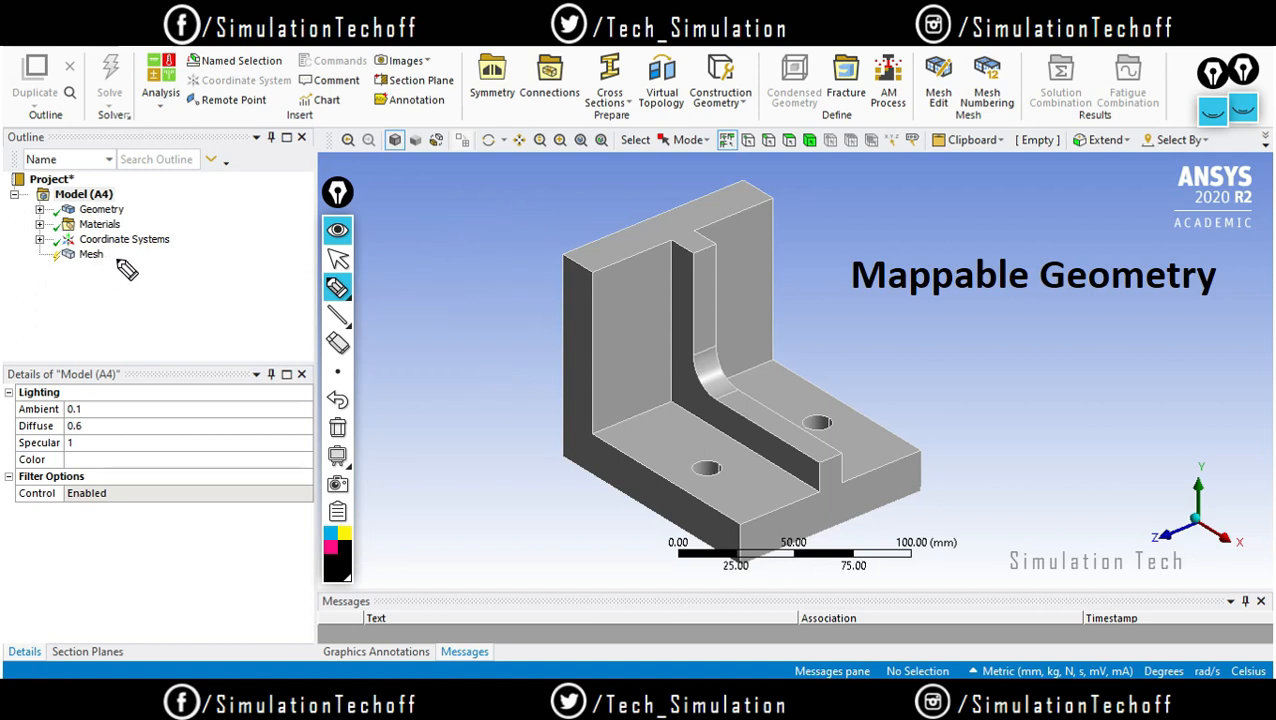
Circle the Mesh entry in the pictured outline tree and sketch a thin rectangular bar beside the bracket
{"action": "mouse_move", "coordinate": [117, 262]}
{"action": "left_mouse_down"}
{"action": "mouse_move", "coordinate": [100, 236]}
{"action": "mouse_move", "coordinate": [80, 305]}
{"action": "mouse_move", "coordinate": [89, 262]}
{"action": "left_mouse_up"}
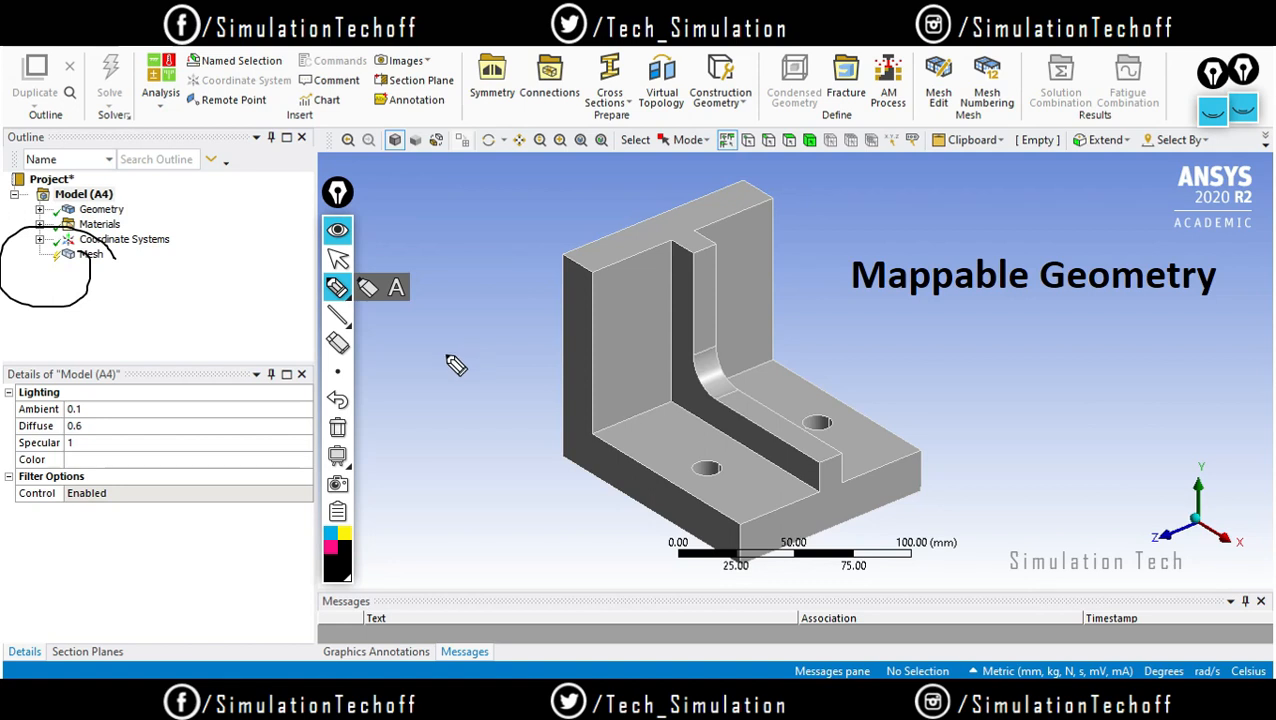
{"action": "left_click", "coordinate": [412, 349]}
{"action": "left_click_drag", "start_coordinate": [460, 344], "coordinate": [493, 338]}
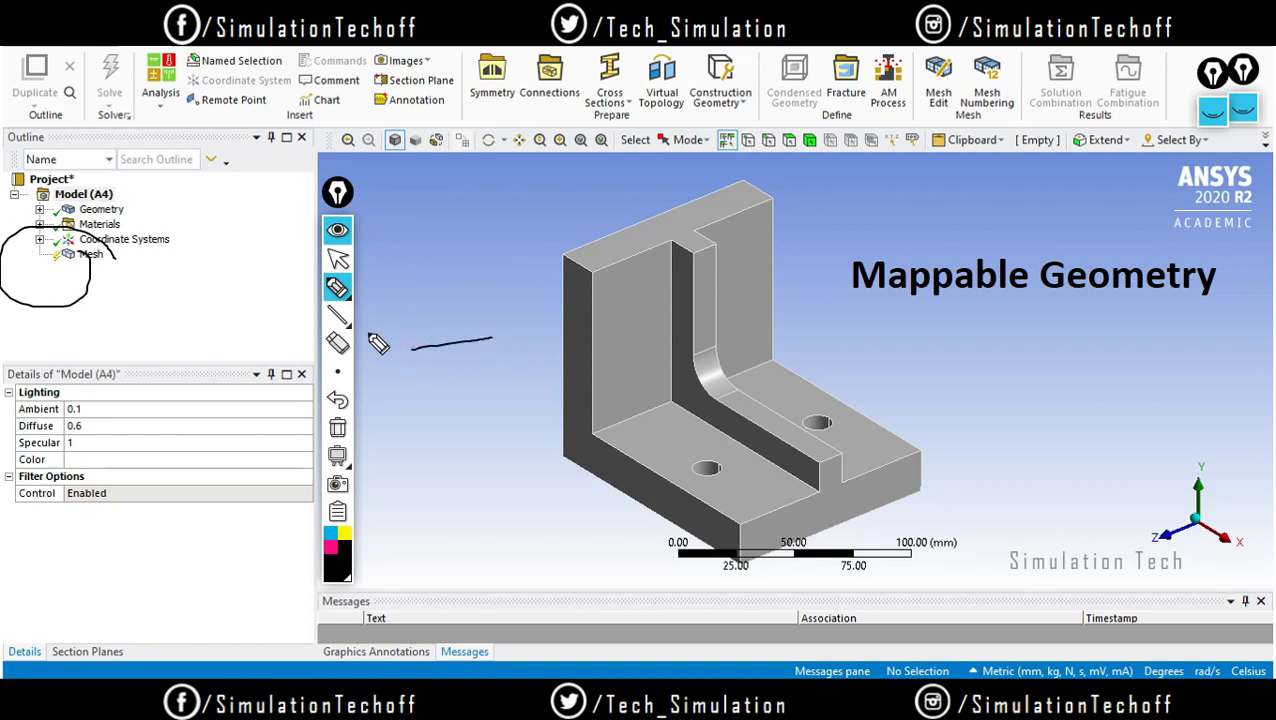
{"action": "left_click_drag", "start_coordinate": [408, 322], "coordinate": [411, 355]}
{"action": "mouse_move", "coordinate": [402, 330]}
{"action": "left_mouse_down"}
{"action": "mouse_move", "coordinate": [484, 322]}
{"action": "mouse_move", "coordinate": [494, 342]}
{"action": "left_mouse_up"}
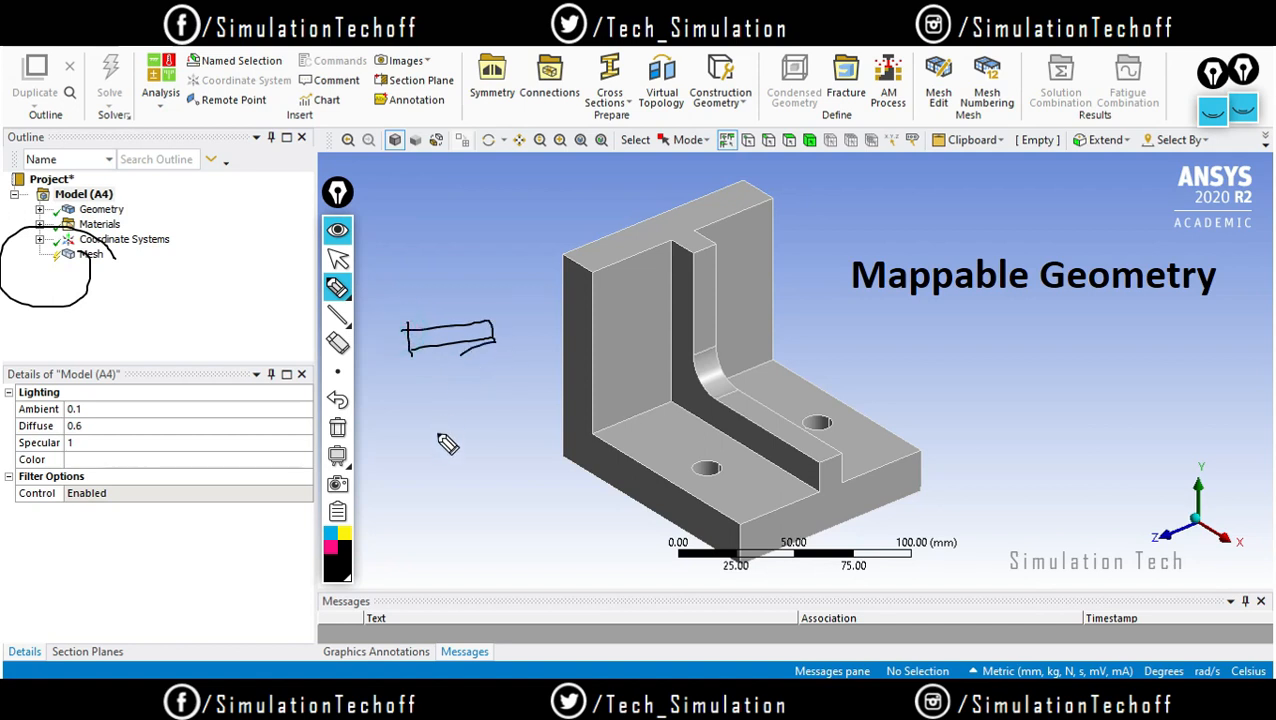
Sketch a square and a small D shape below the bar, then an arrow and a wireframe cube above it
{"action": "mouse_move", "coordinate": [437, 420]}
{"action": "left_mouse_down"}
{"action": "mouse_move", "coordinate": [446, 470]}
{"action": "mouse_move", "coordinate": [515, 410]}
{"action": "mouse_move", "coordinate": [531, 468]}
{"action": "mouse_move", "coordinate": [422, 476]}
{"action": "mouse_move", "coordinate": [469, 547]}
{"action": "left_mouse_up"}
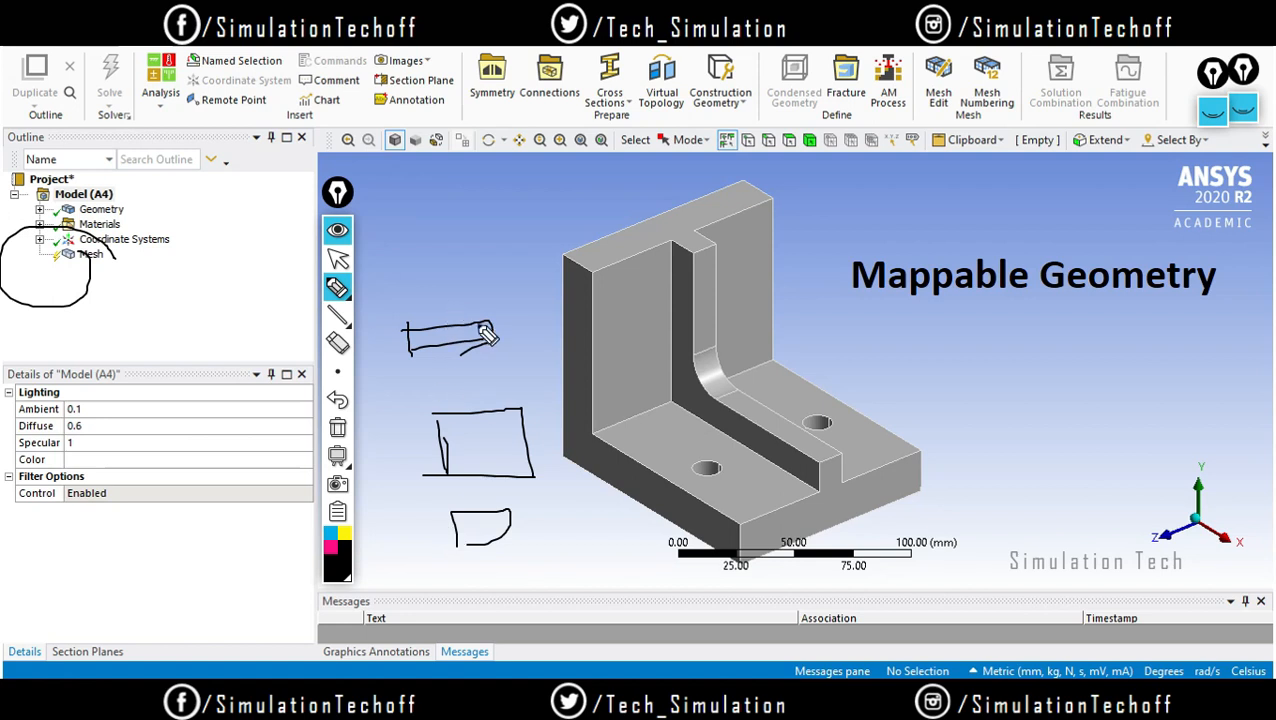
{"action": "left_click_drag", "start_coordinate": [438, 310], "coordinate": [458, 291]}
{"action": "mouse_move", "coordinate": [466, 232]}
{"action": "left_mouse_down"}
{"action": "mouse_move", "coordinate": [468, 272]}
{"action": "mouse_move", "coordinate": [503, 232]}
{"action": "mouse_move", "coordinate": [481, 274]}
{"action": "mouse_move", "coordinate": [498, 216]}
{"action": "mouse_move", "coordinate": [516, 243]}
{"action": "mouse_move", "coordinate": [468, 237]}
{"action": "mouse_move", "coordinate": [496, 239]}
{"action": "mouse_move", "coordinate": [493, 277]}
{"action": "left_mouse_up"}
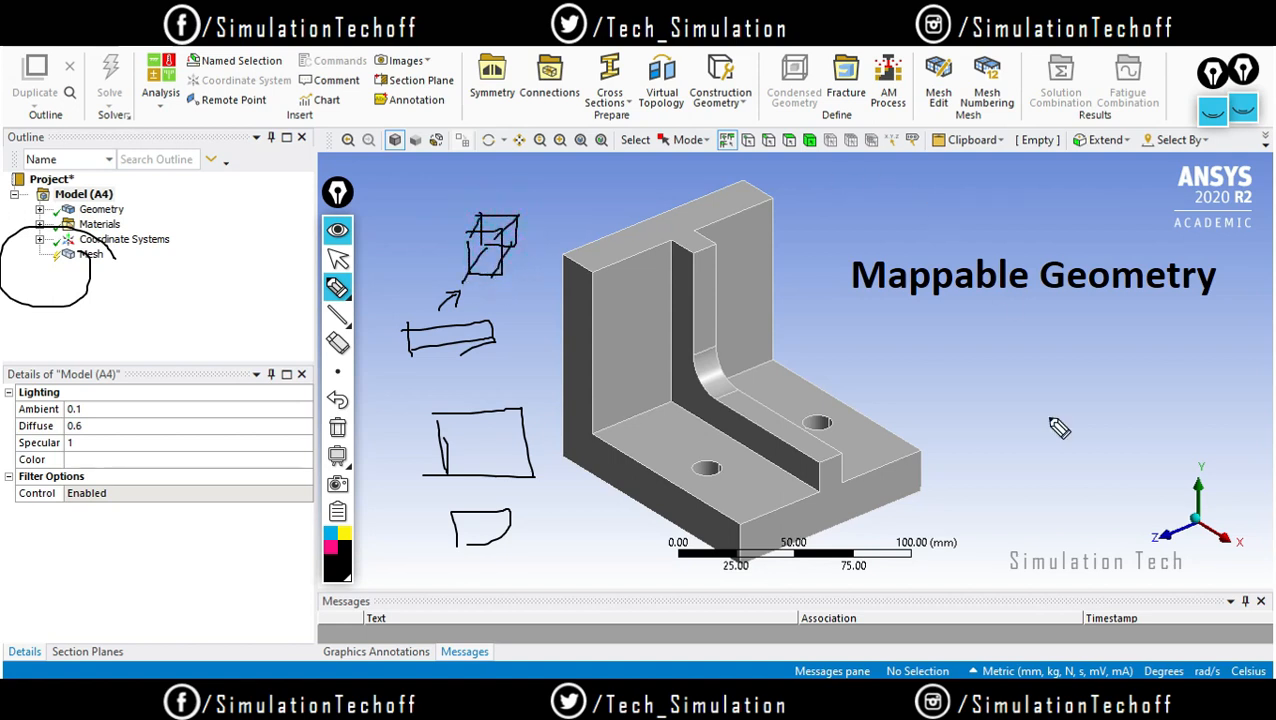
Clear all pen sketches from the slide and collapse the annotation palette
{"action": "left_click", "coordinate": [337, 343]}
{"action": "left_click", "coordinate": [338, 258]}
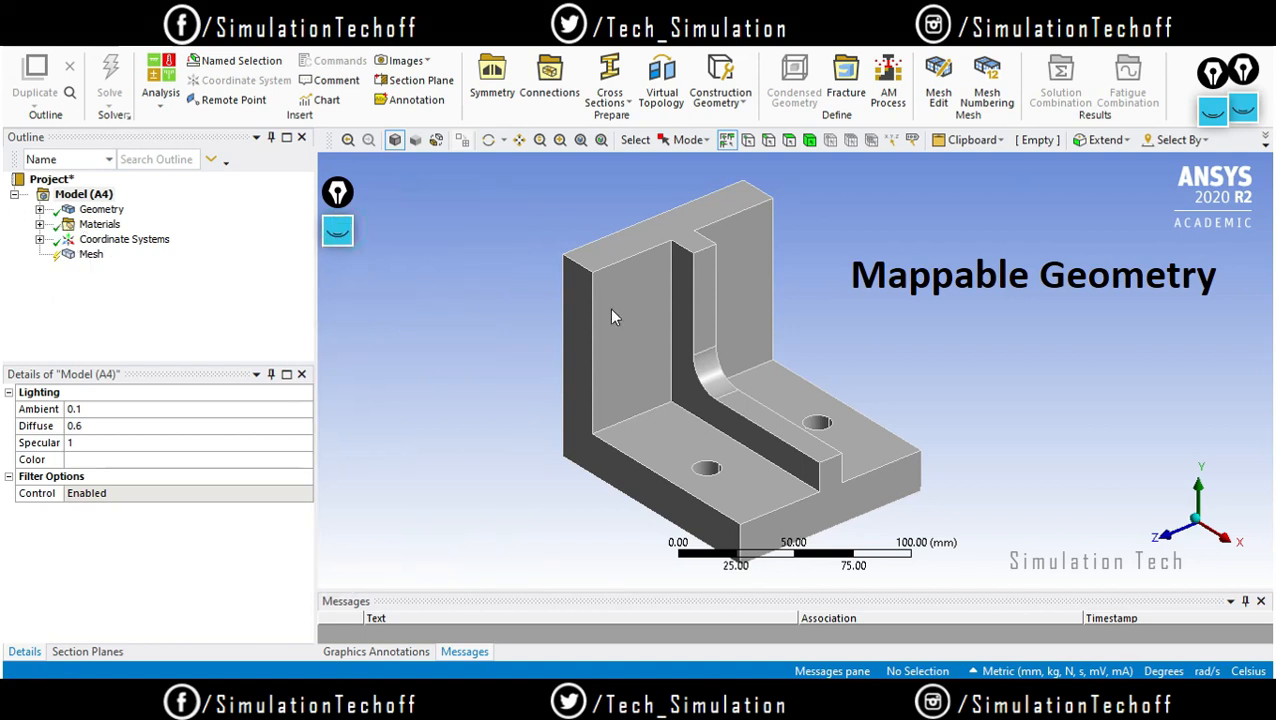
{"action": "left_click", "coordinate": [337, 230]}
{"action": "left_click", "coordinate": [337, 427]}
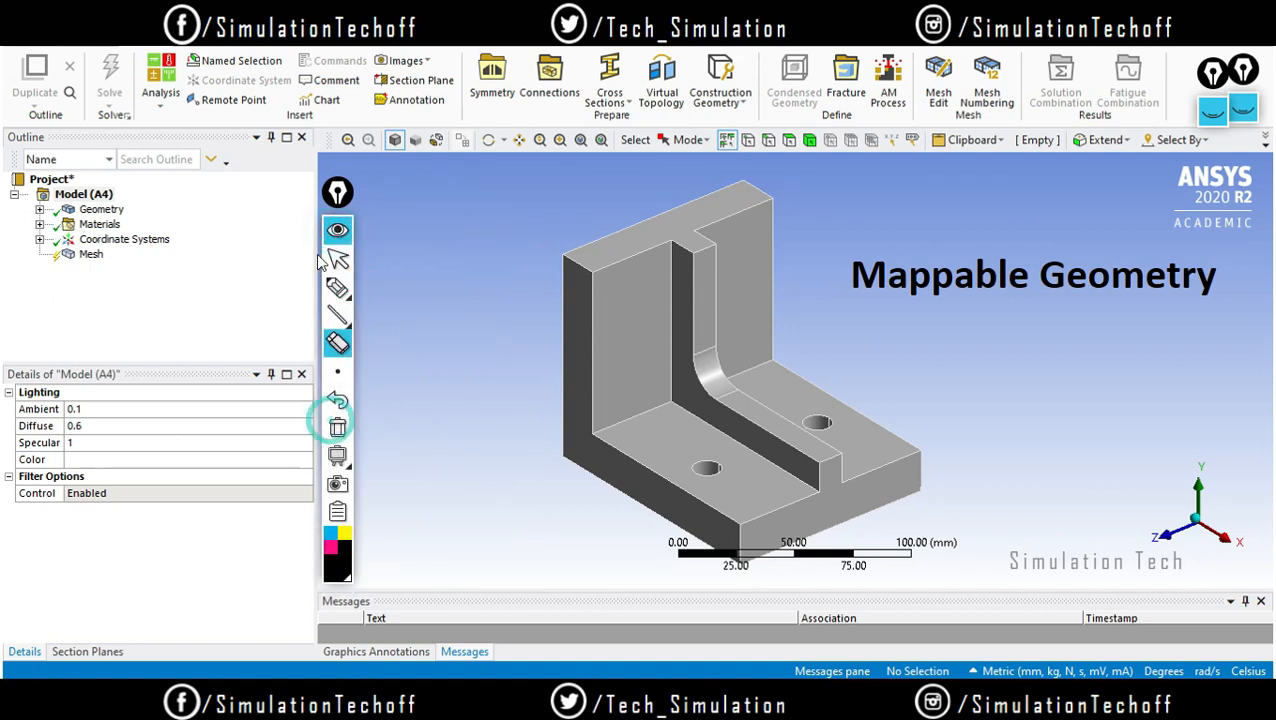
{"action": "left_click", "coordinate": [337, 230]}
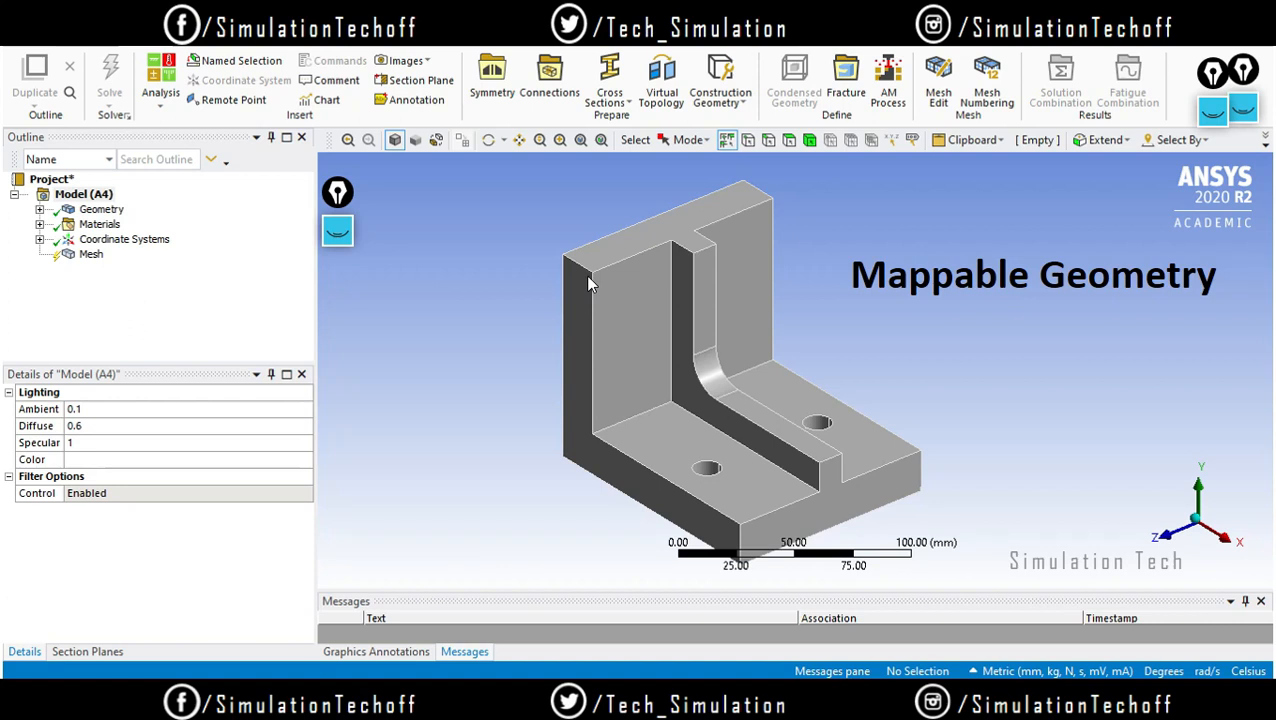
Reopen the annotation palette and handwrite "2D → 3D" in a thicker pen stroke near the bracket's base
{"action": "left_click", "coordinate": [337, 230]}
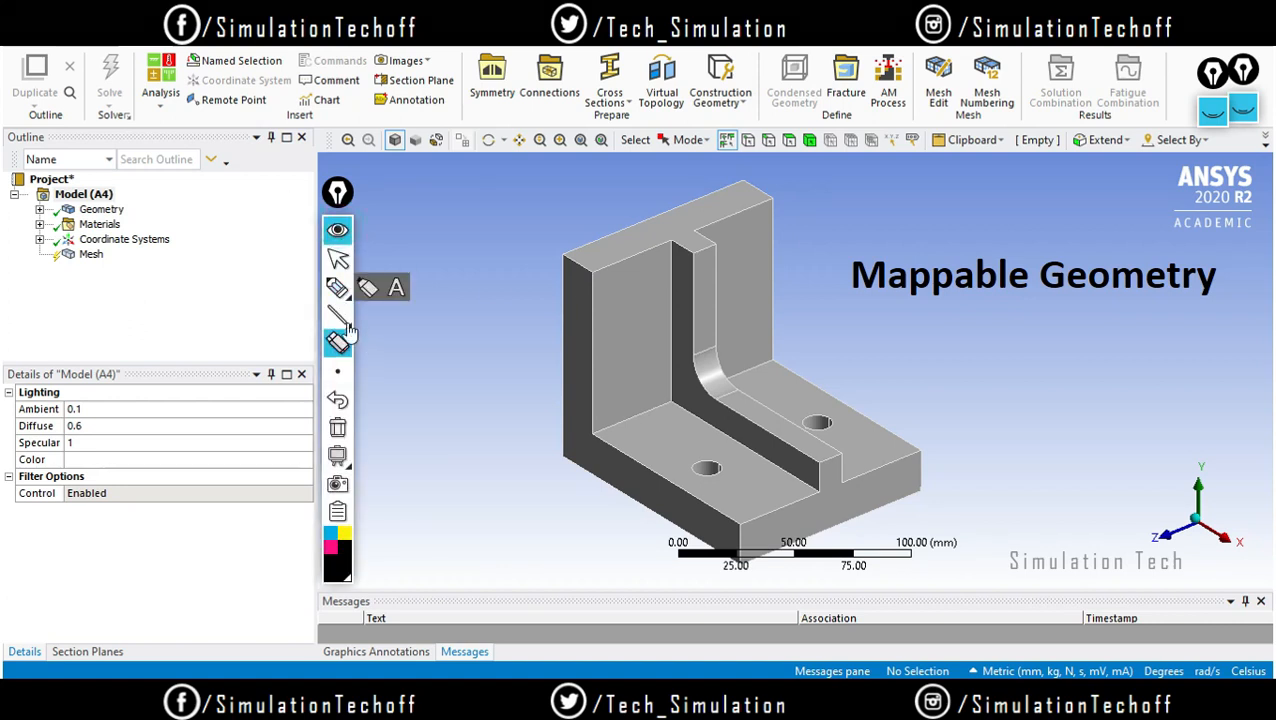
{"action": "left_click", "coordinate": [337, 288]}
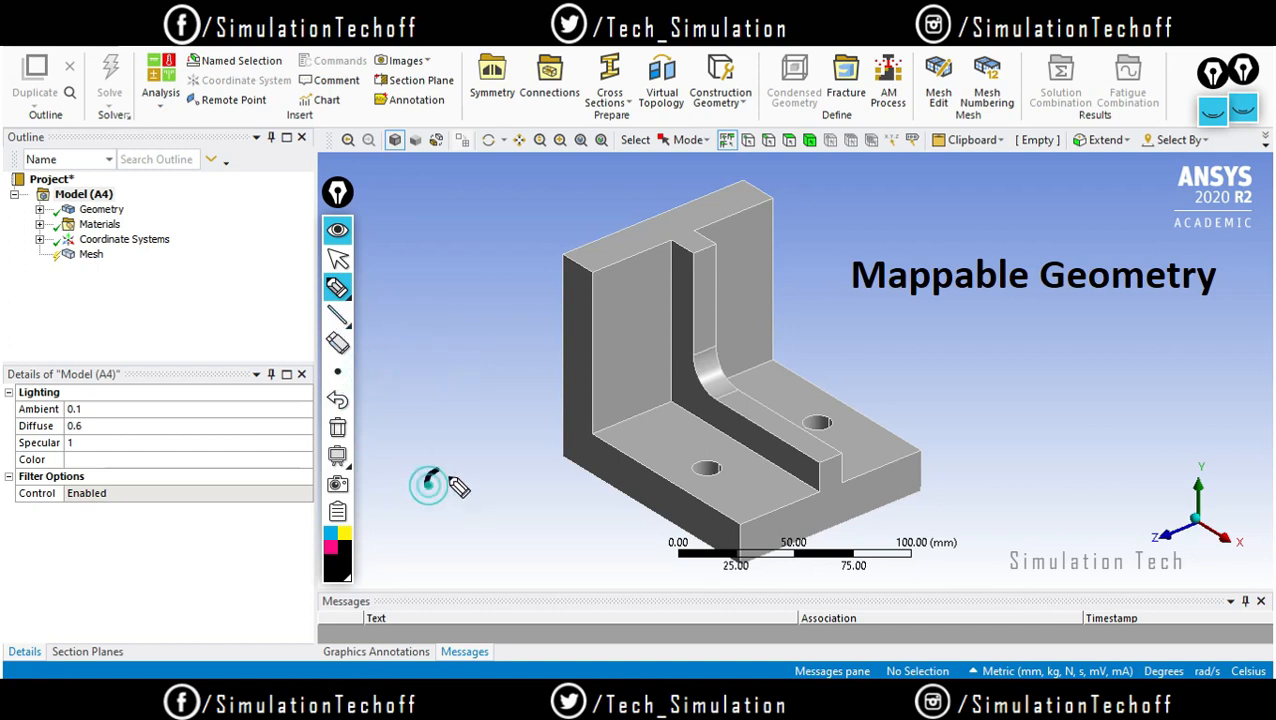
{"action": "mouse_move", "coordinate": [428, 484]}
{"action": "left_mouse_down"}
{"action": "mouse_move", "coordinate": [490, 498]}
{"action": "mouse_move", "coordinate": [470, 478]}
{"action": "mouse_move", "coordinate": [504, 492]}
{"action": "mouse_move", "coordinate": [507, 474]}
{"action": "mouse_move", "coordinate": [550, 490]}
{"action": "mouse_move", "coordinate": [590, 462]}
{"action": "mouse_move", "coordinate": [601, 478]}
{"action": "mouse_move", "coordinate": [622, 466]}
{"action": "mouse_move", "coordinate": [604, 454]}
{"action": "mouse_move", "coordinate": [621, 497]}
{"action": "mouse_move", "coordinate": [634, 462]}
{"action": "left_mouse_up"}
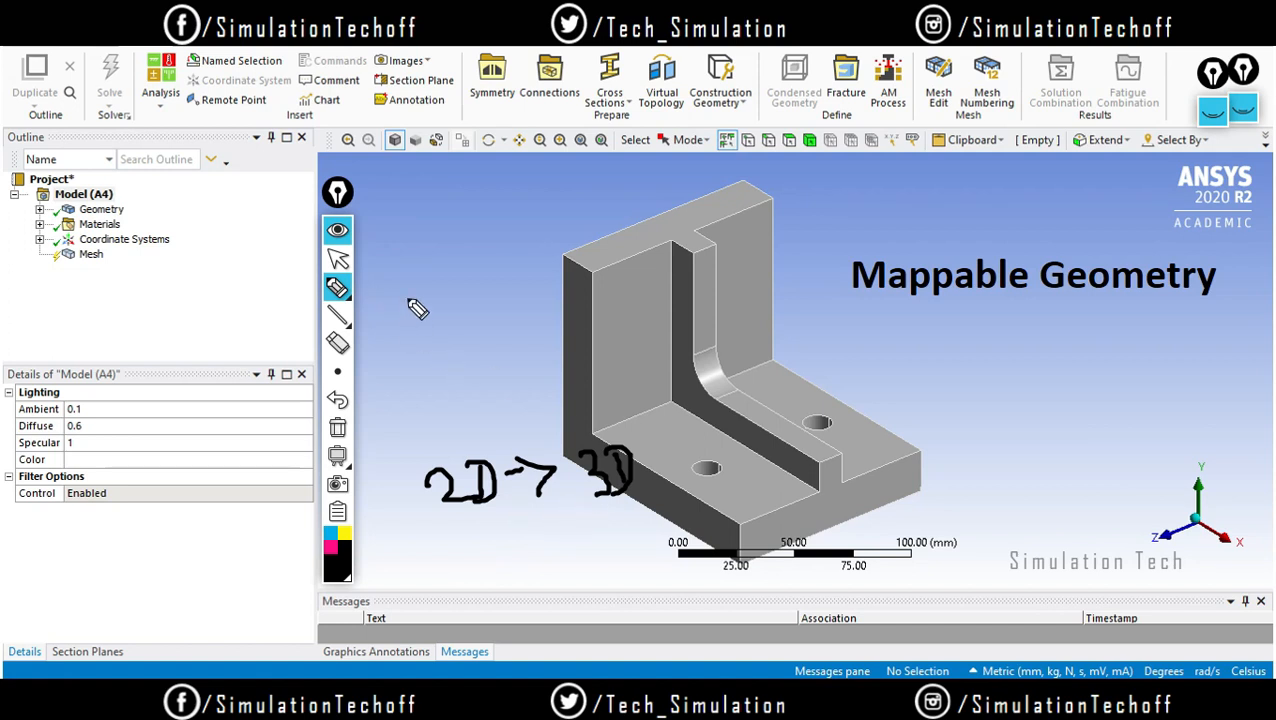
Sketch a cube above the "2D → 3D" note, starting from a square front face
{"action": "left_click_drag", "start_coordinate": [403, 265], "coordinate": [406, 321]}
{"action": "mouse_move", "coordinate": [402, 264]}
{"action": "left_mouse_down"}
{"action": "mouse_move", "coordinate": [455, 310]}
{"action": "mouse_move", "coordinate": [406, 327]}
{"action": "left_mouse_up"}
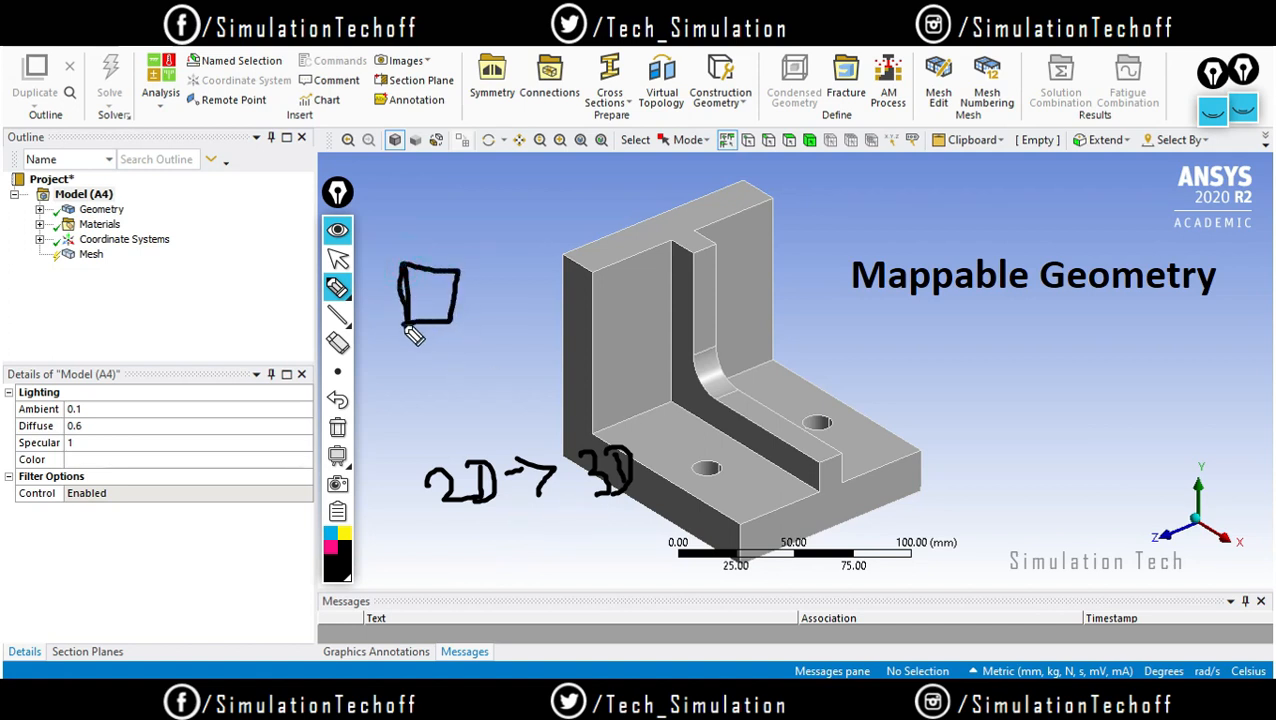
{"action": "mouse_move", "coordinate": [403, 262]}
{"action": "left_mouse_down"}
{"action": "mouse_move", "coordinate": [428, 247]}
{"action": "mouse_move", "coordinate": [488, 255]}
{"action": "mouse_move", "coordinate": [490, 302]}
{"action": "mouse_move", "coordinate": [457, 323]}
{"action": "left_mouse_up"}
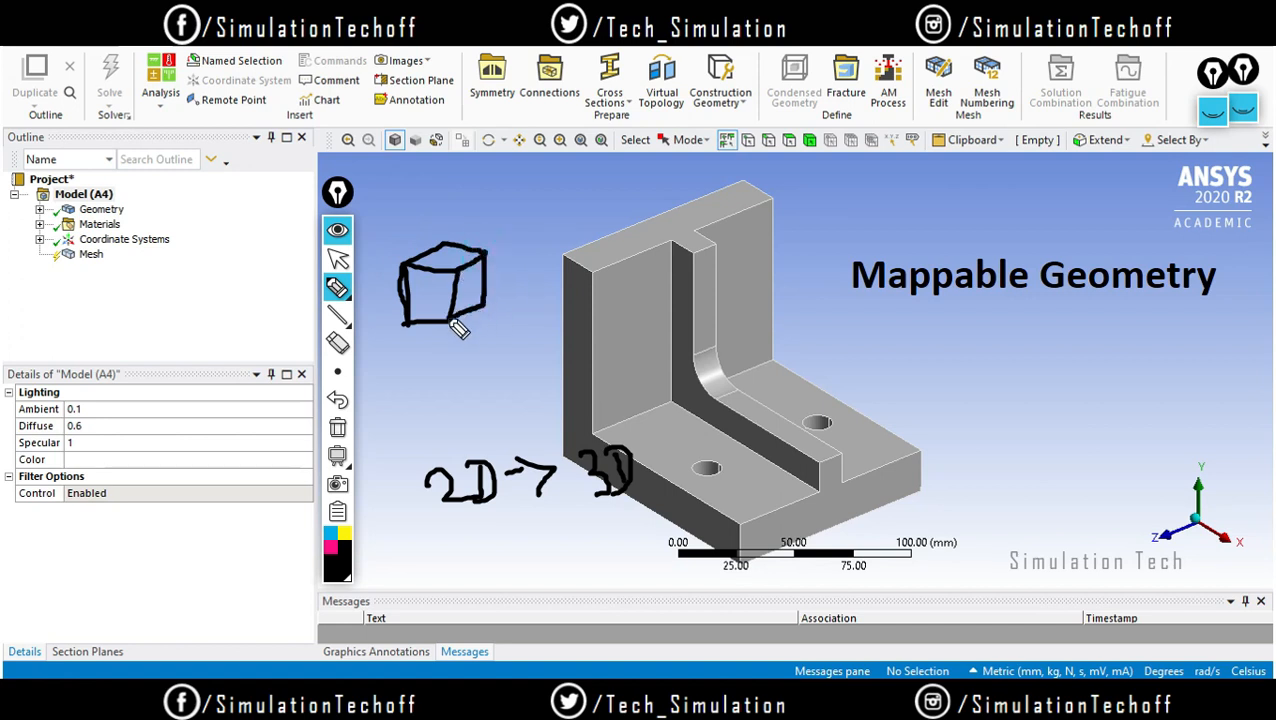
Sketch a triangular prism below the cube and put a tick mark beside each of the two shapes
{"action": "mouse_move", "coordinate": [418, 430]}
{"action": "left_mouse_down"}
{"action": "mouse_move", "coordinate": [459, 421]}
{"action": "mouse_move", "coordinate": [419, 433]}
{"action": "left_mouse_up"}
{"action": "left_click_drag", "start_coordinate": [437, 370], "coordinate": [479, 366]}
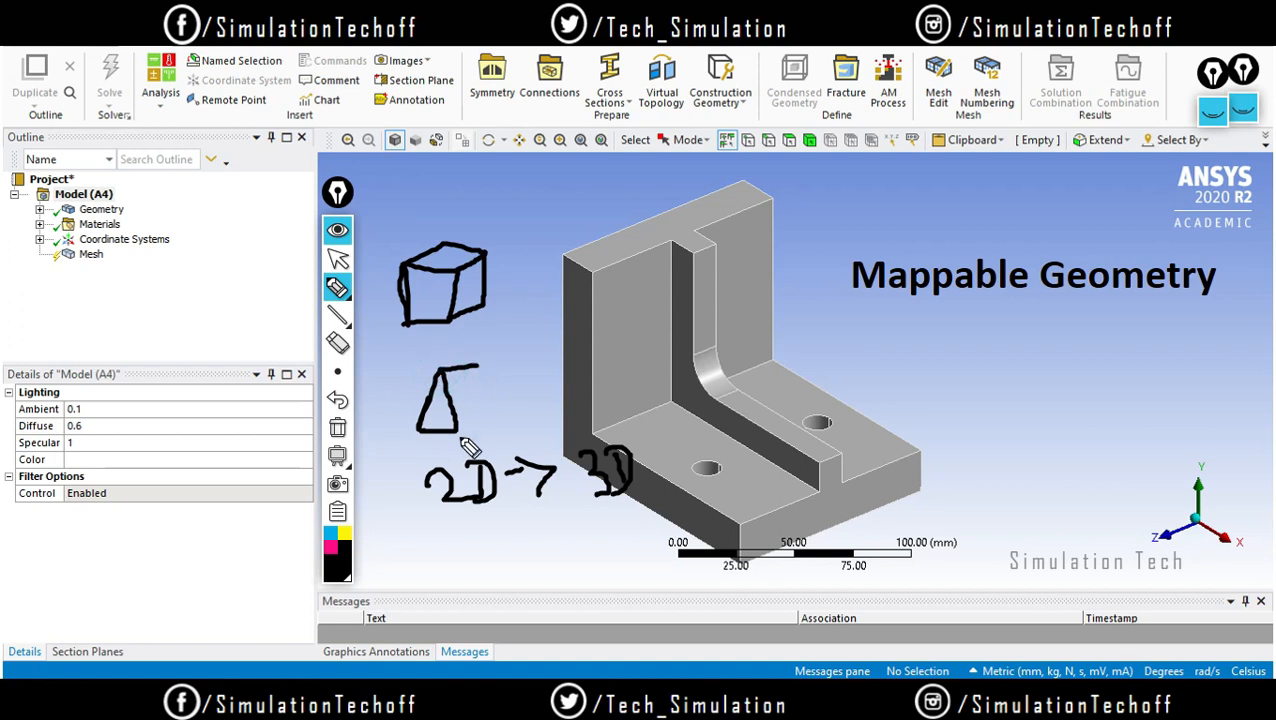
{"action": "mouse_move", "coordinate": [465, 440]}
{"action": "left_mouse_down"}
{"action": "mouse_move", "coordinate": [480, 422]}
{"action": "mouse_move", "coordinate": [472, 365]}
{"action": "mouse_move", "coordinate": [492, 408]}
{"action": "mouse_move", "coordinate": [481, 416]}
{"action": "left_mouse_up"}
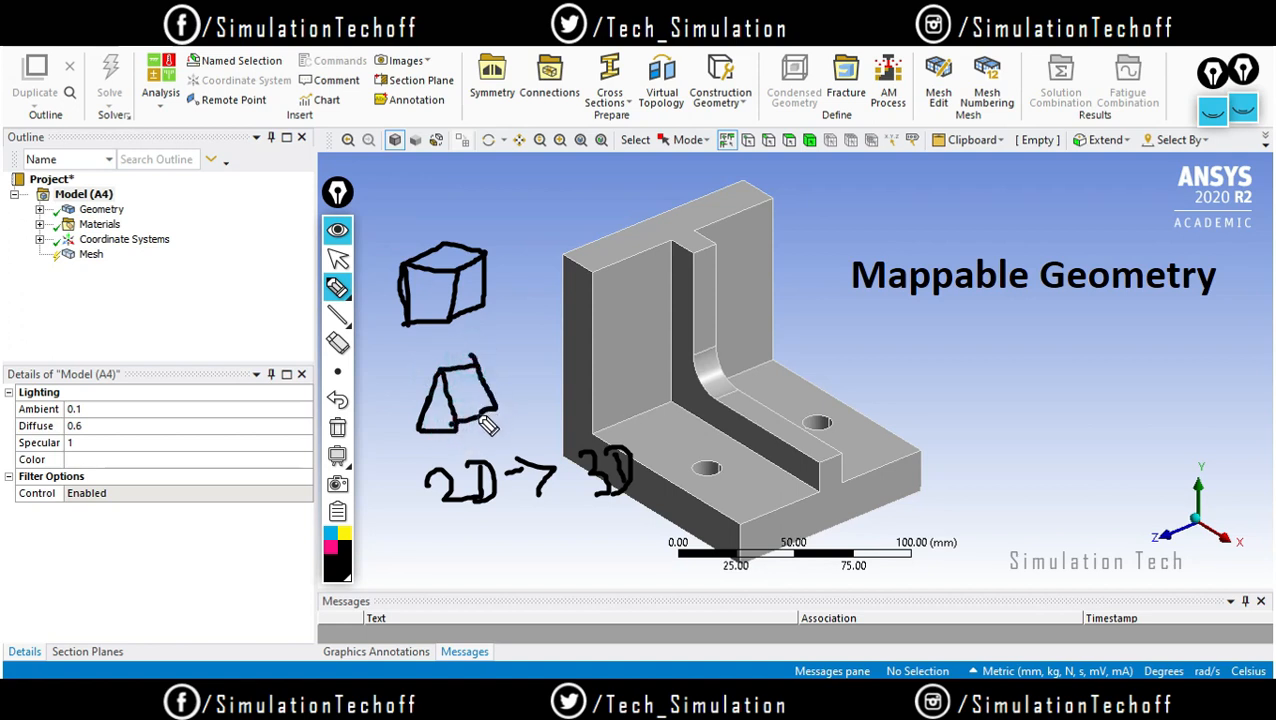
{"action": "mouse_move", "coordinate": [472, 358]}
{"action": "left_mouse_down"}
{"action": "mouse_move", "coordinate": [459, 407]}
{"action": "mouse_move", "coordinate": [497, 410]}
{"action": "mouse_move", "coordinate": [419, 424]}
{"action": "left_mouse_up"}
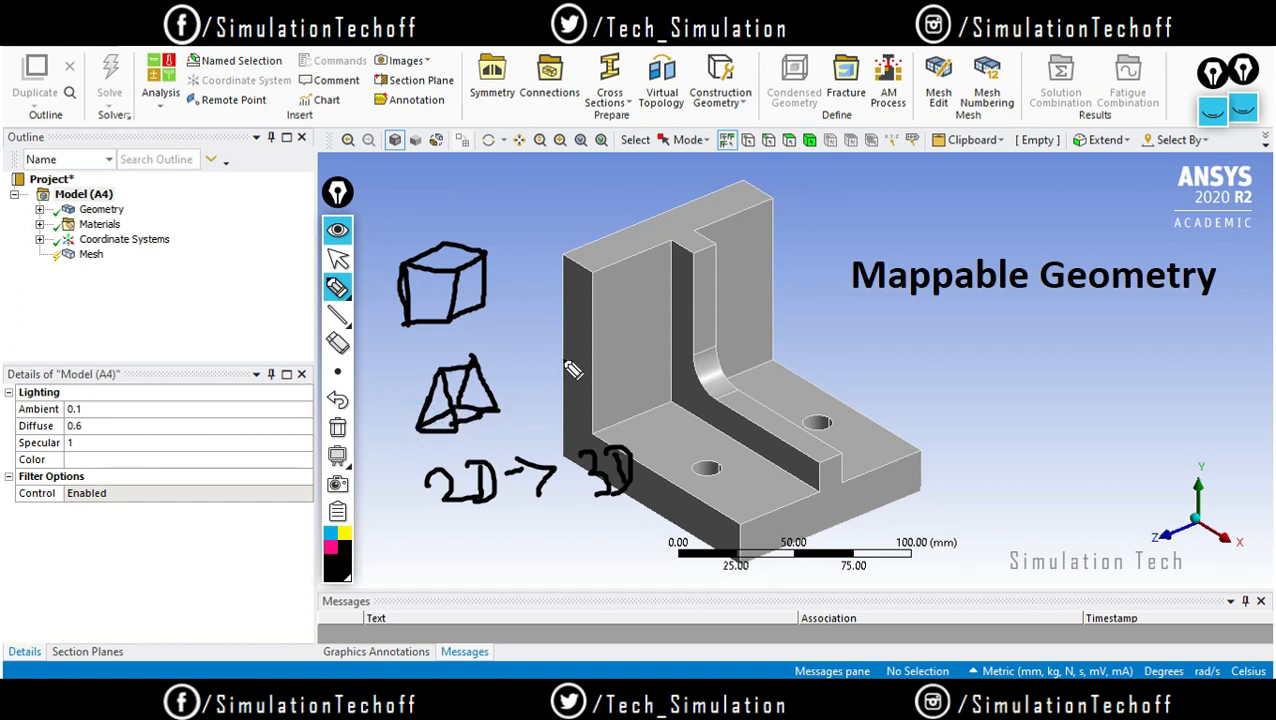
{"action": "left_click_drag", "start_coordinate": [519, 257], "coordinate": [555, 234]}
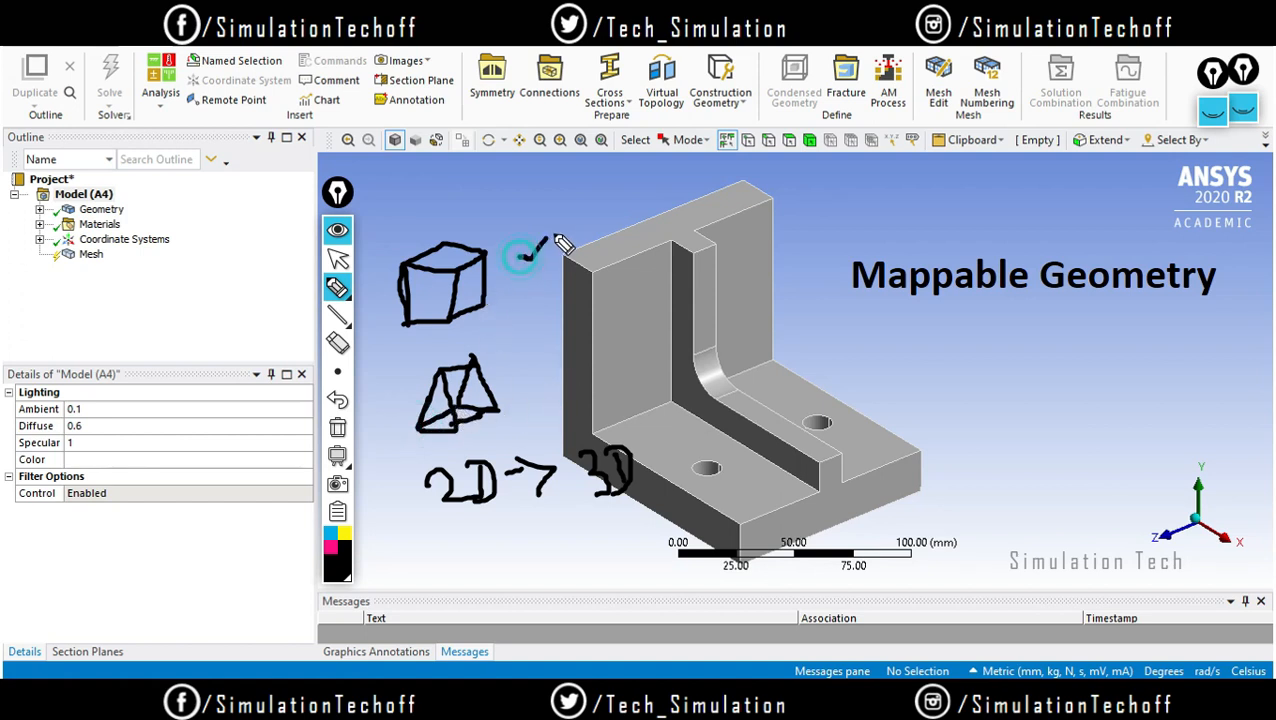
{"action": "mouse_move", "coordinate": [516, 375]}
{"action": "left_mouse_down"}
{"action": "mouse_move", "coordinate": [527, 388]}
{"action": "mouse_move", "coordinate": [557, 362]}
{"action": "left_mouse_up"}
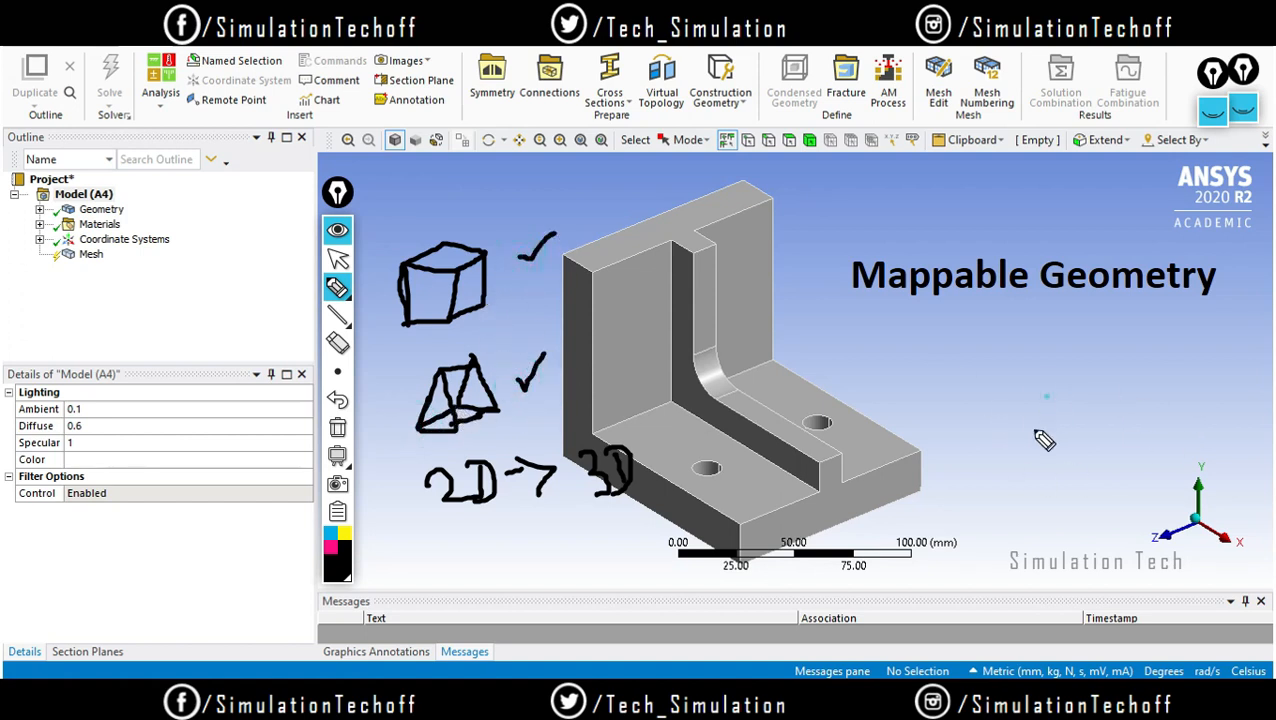
Sketch a tetrahedron below the "Mappable Geometry" title and label it with an arrow and the number 4
{"action": "mouse_move", "coordinate": [1034, 432]}
{"action": "left_mouse_down"}
{"action": "mouse_move", "coordinate": [1091, 433]}
{"action": "mouse_move", "coordinate": [1050, 440]}
{"action": "left_mouse_up"}
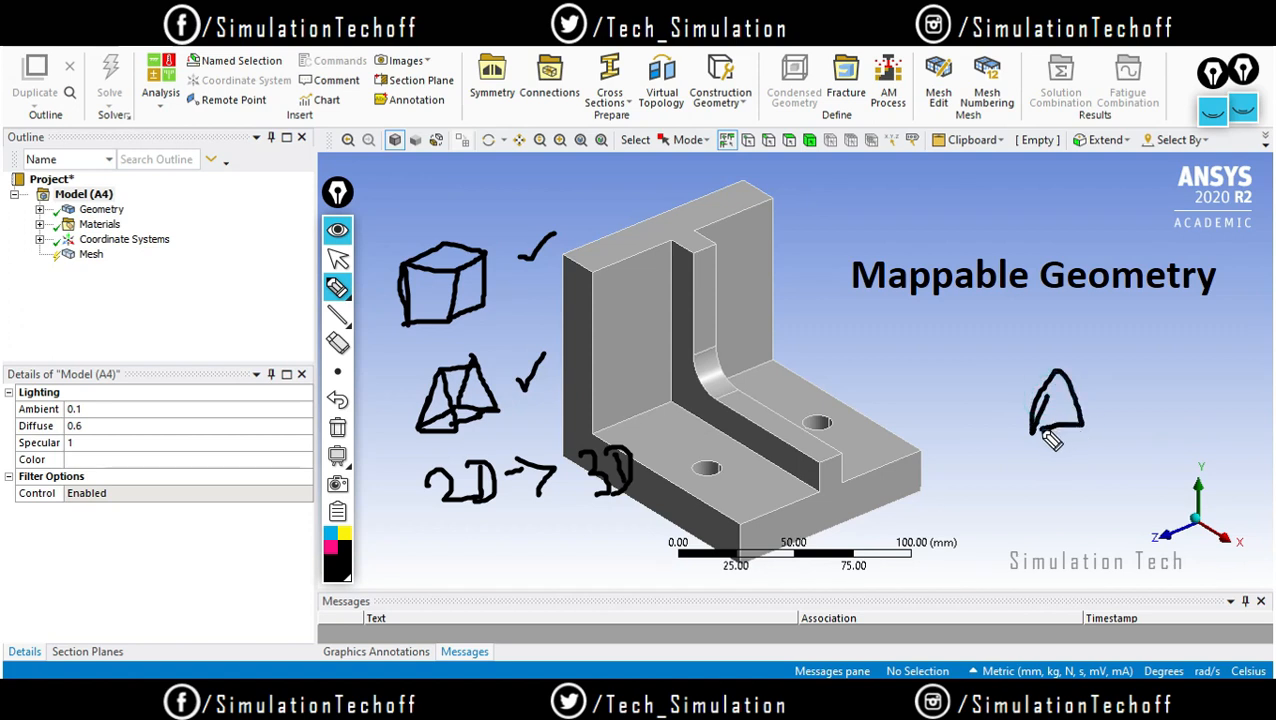
{"action": "left_click", "coordinate": [1010, 369]}
{"action": "mouse_move", "coordinate": [1011, 367]}
{"action": "left_mouse_down"}
{"action": "mouse_move", "coordinate": [1082, 378]}
{"action": "mouse_move", "coordinate": [1033, 432]}
{"action": "left_mouse_up"}
{"action": "mouse_move", "coordinate": [1001, 361]}
{"action": "left_mouse_down"}
{"action": "mouse_move", "coordinate": [1082, 427]}
{"action": "mouse_move", "coordinate": [1126, 390]}
{"action": "mouse_move", "coordinate": [1177, 386]}
{"action": "left_mouse_up"}
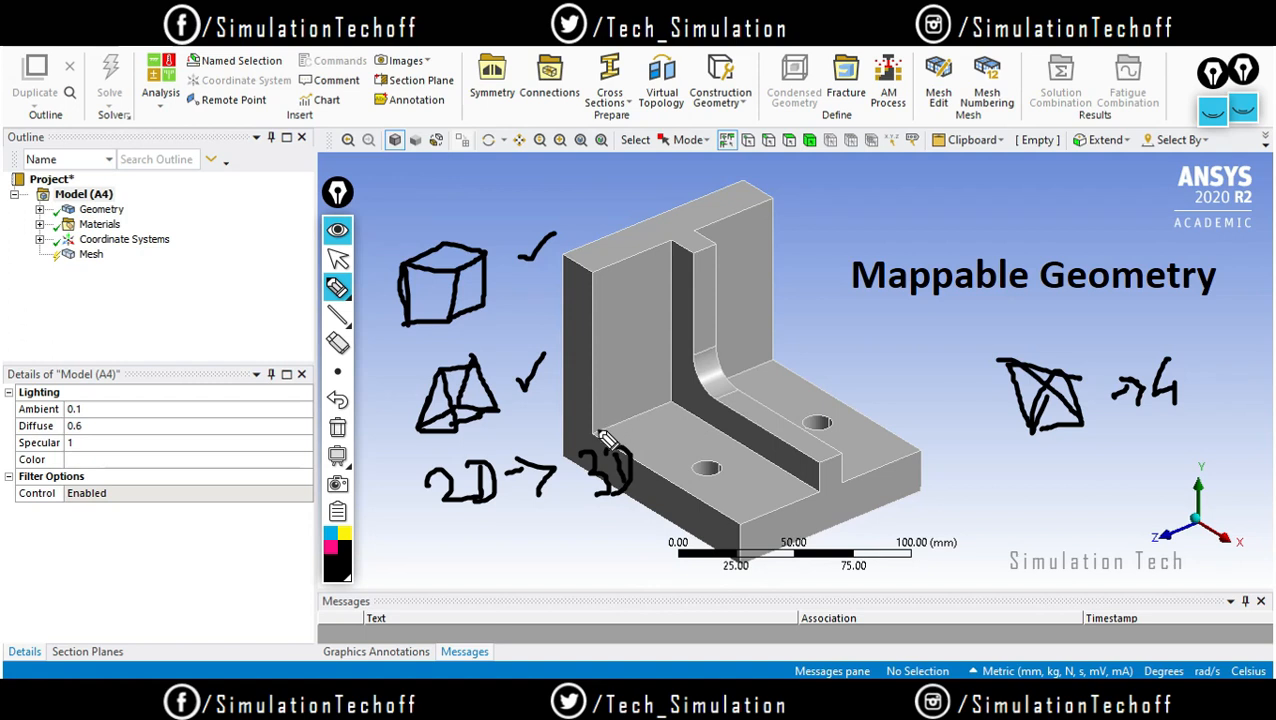
Draw an arrow across the bracket along its inner corner and frame the "Mappable Geometry" title
{"action": "mouse_move", "coordinate": [600, 433]}
{"action": "left_mouse_down"}
{"action": "mouse_move", "coordinate": [783, 356]}
{"action": "mouse_move", "coordinate": [776, 371]}
{"action": "left_mouse_up"}
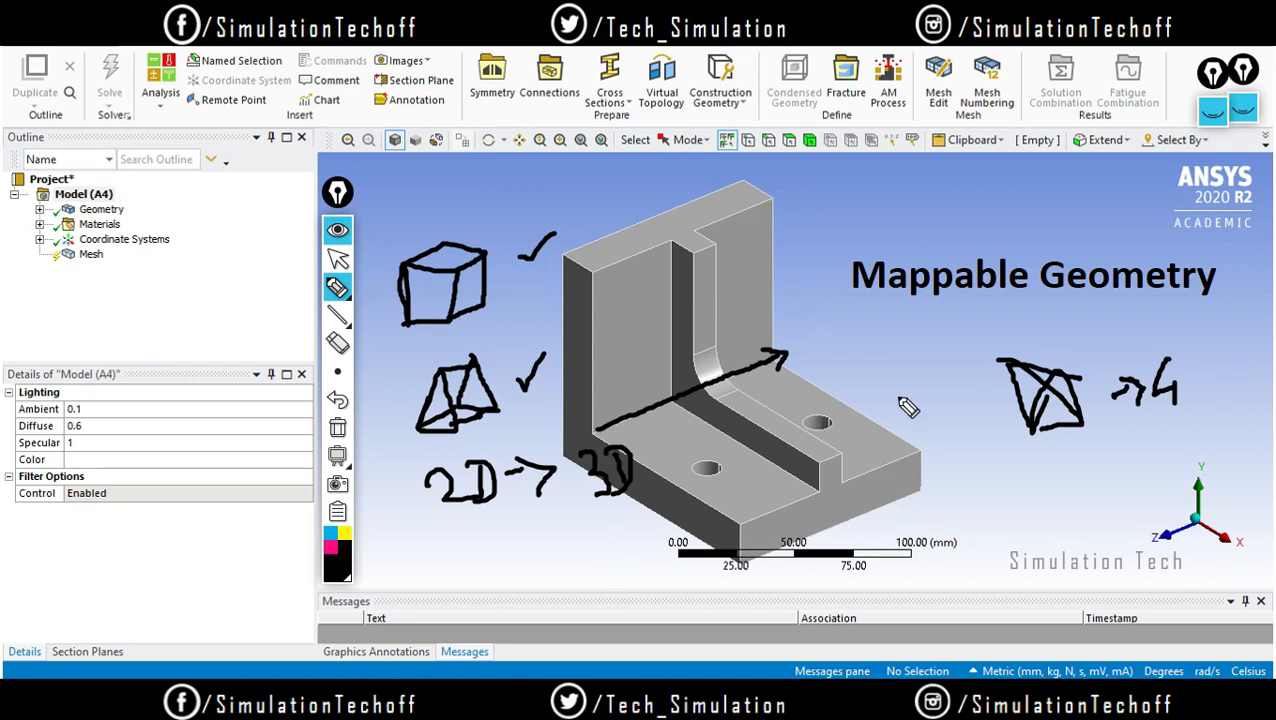
{"action": "mouse_move", "coordinate": [843, 252]}
{"action": "left_mouse_down"}
{"action": "mouse_move", "coordinate": [848, 312]}
{"action": "mouse_move", "coordinate": [1036, 222]}
{"action": "left_mouse_up"}
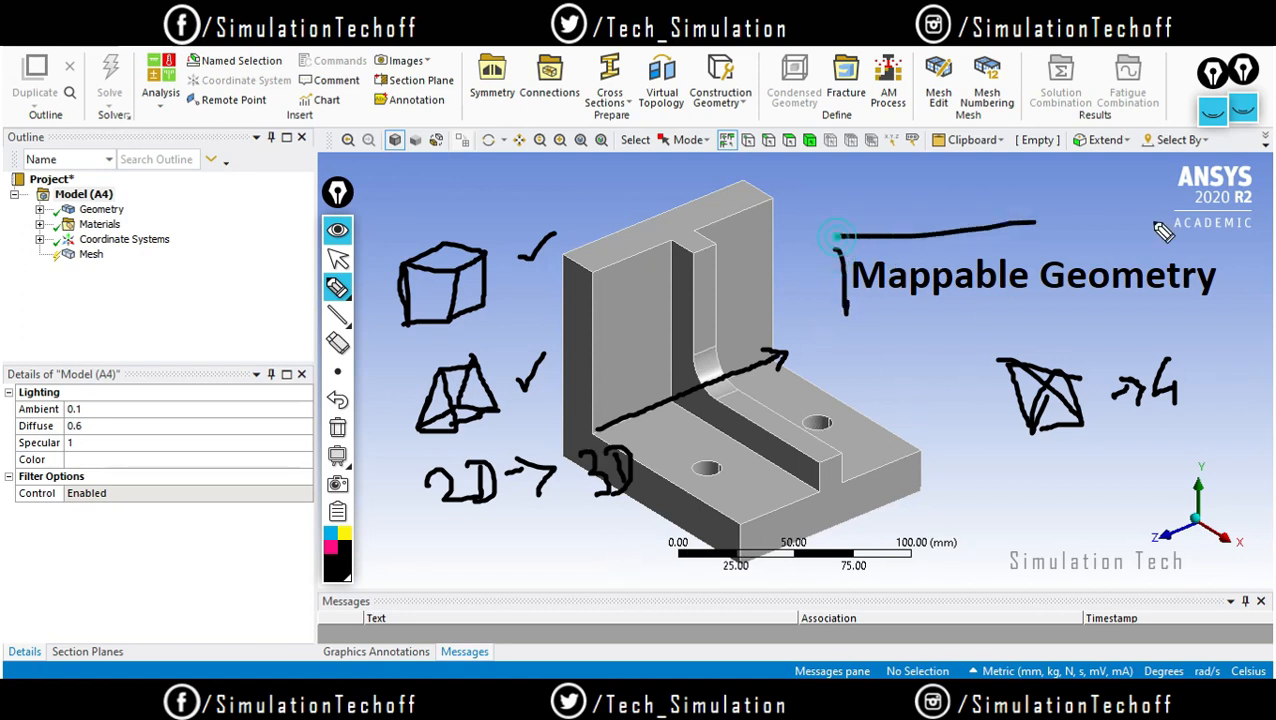
{"action": "mouse_move", "coordinate": [1162, 230]}
{"action": "left_mouse_down"}
{"action": "mouse_move", "coordinate": [1244, 252]}
{"action": "mouse_move", "coordinate": [900, 336]}
{"action": "mouse_move", "coordinate": [834, 327]}
{"action": "mouse_move", "coordinate": [845, 295]}
{"action": "left_mouse_up"}
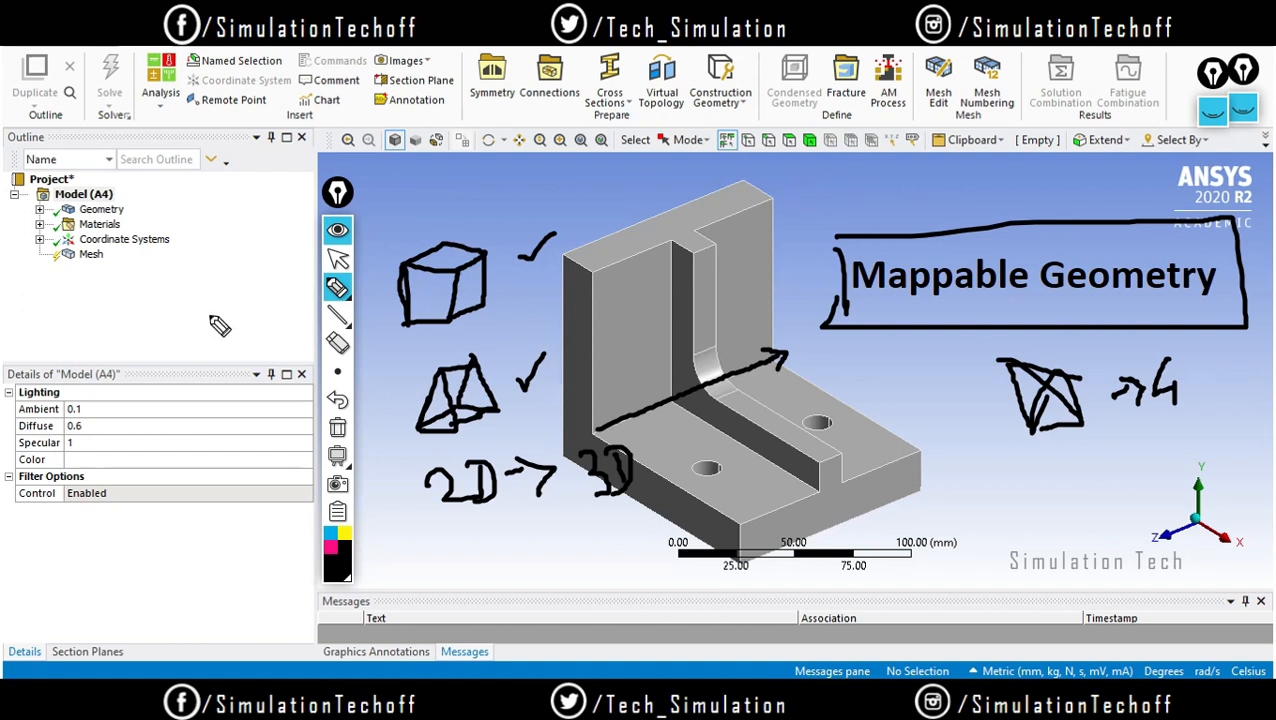
Clear the pen annotations from the Mappable Geometry slide and collapse the palette
{"action": "left_click", "coordinate": [337, 427]}
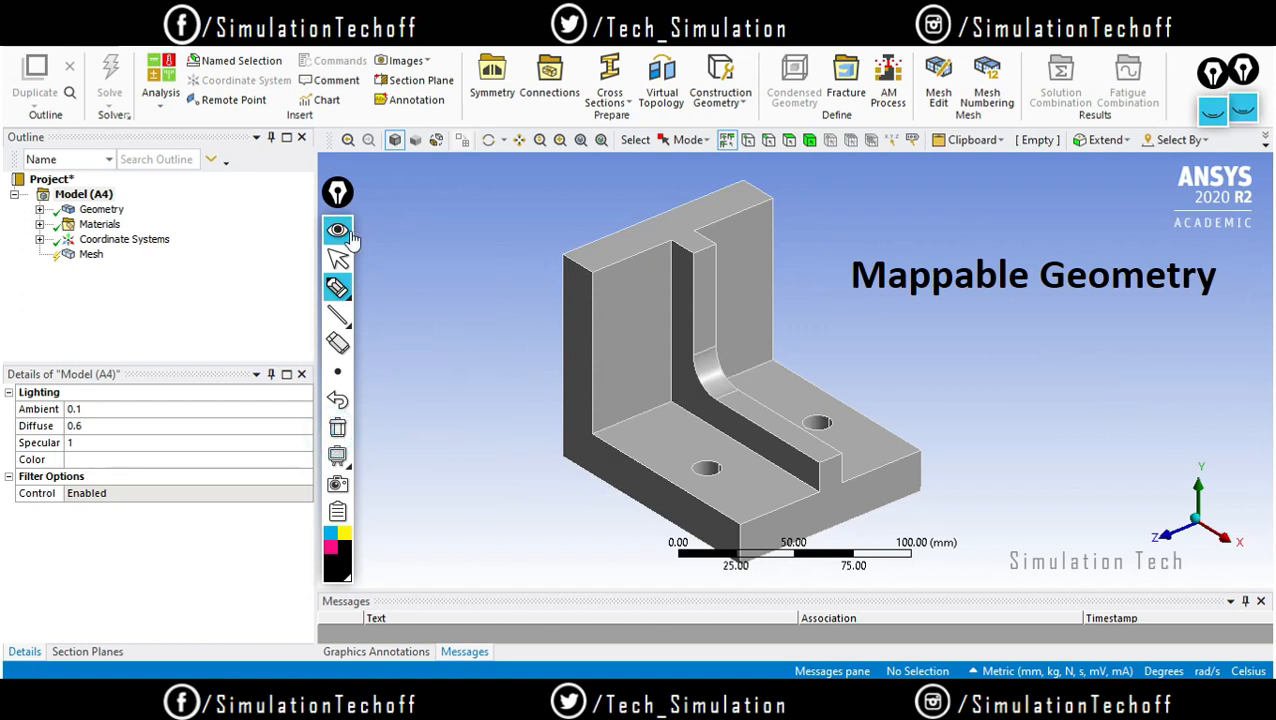
{"action": "left_click", "coordinate": [345, 231]}
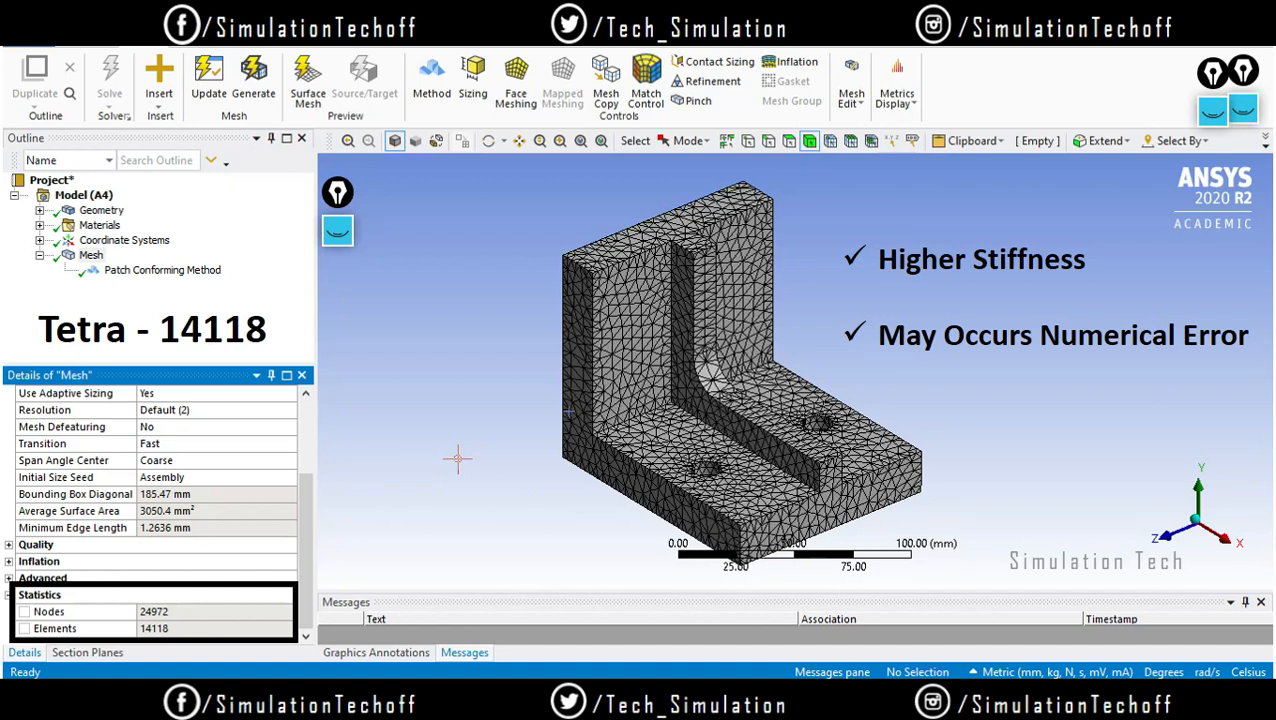
Reopen the annotation palette and sketch a triangle beside the tetra-meshed bracket
{"action": "left_click", "coordinate": [337, 232]}
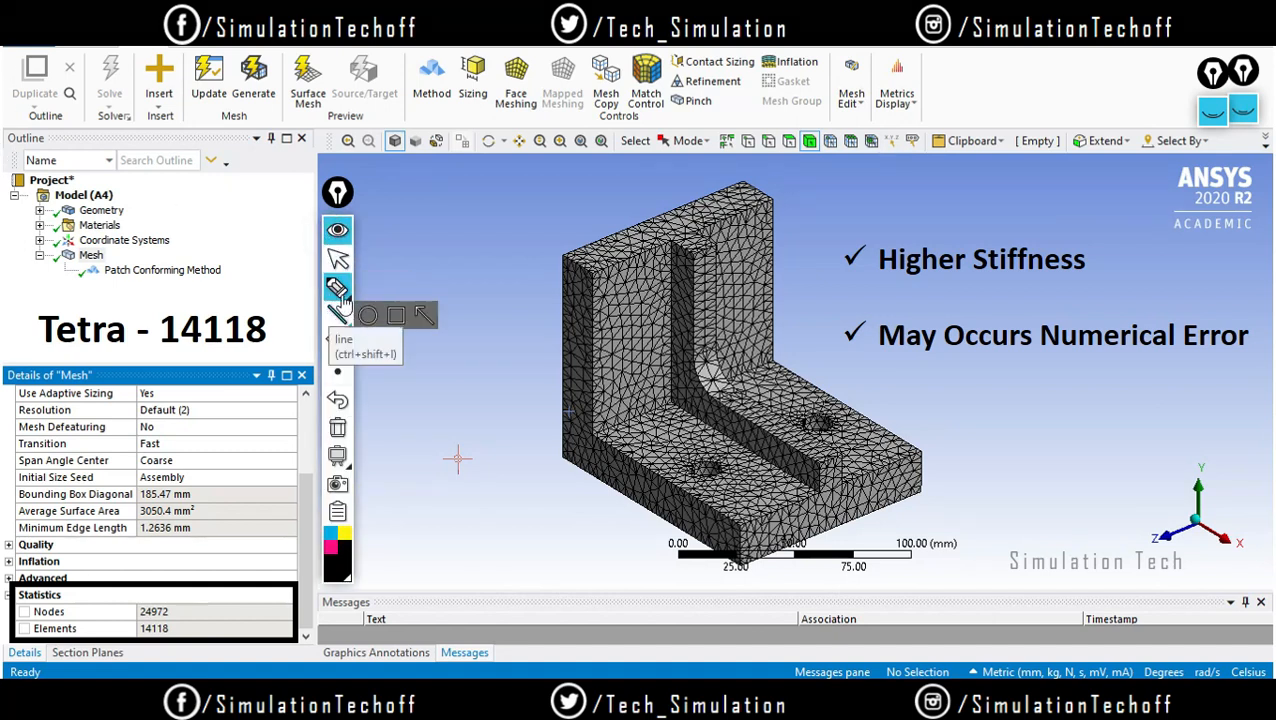
{"action": "left_click", "coordinate": [337, 288]}
{"action": "left_click_drag", "start_coordinate": [470, 363], "coordinate": [446, 458]}
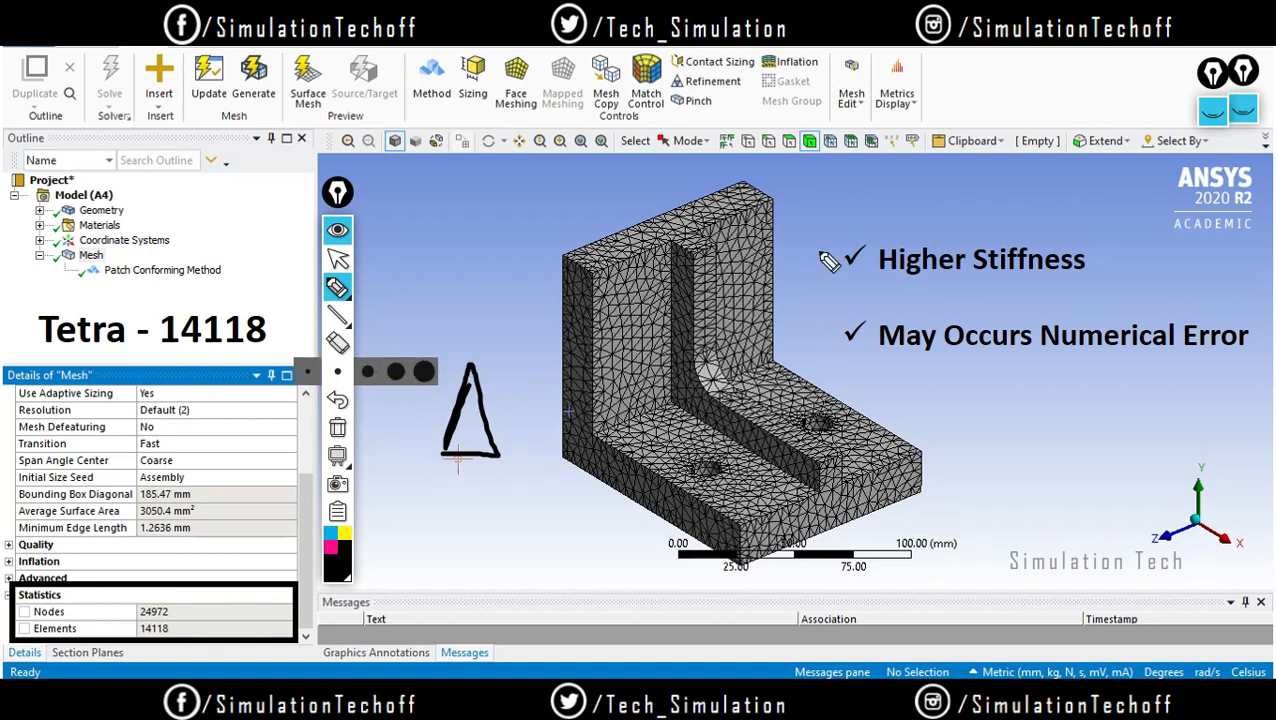
Frame the "Higher Stiffness" bullet with the pen and draw a tick mark below the numerical error bullet
{"action": "mouse_move", "coordinate": [872, 233]}
{"action": "left_mouse_down"}
{"action": "mouse_move", "coordinate": [876, 280]}
{"action": "mouse_move", "coordinate": [1020, 214]}
{"action": "mouse_move", "coordinate": [1114, 316]}
{"action": "mouse_move", "coordinate": [868, 320]}
{"action": "mouse_move", "coordinate": [864, 244]}
{"action": "left_mouse_up"}
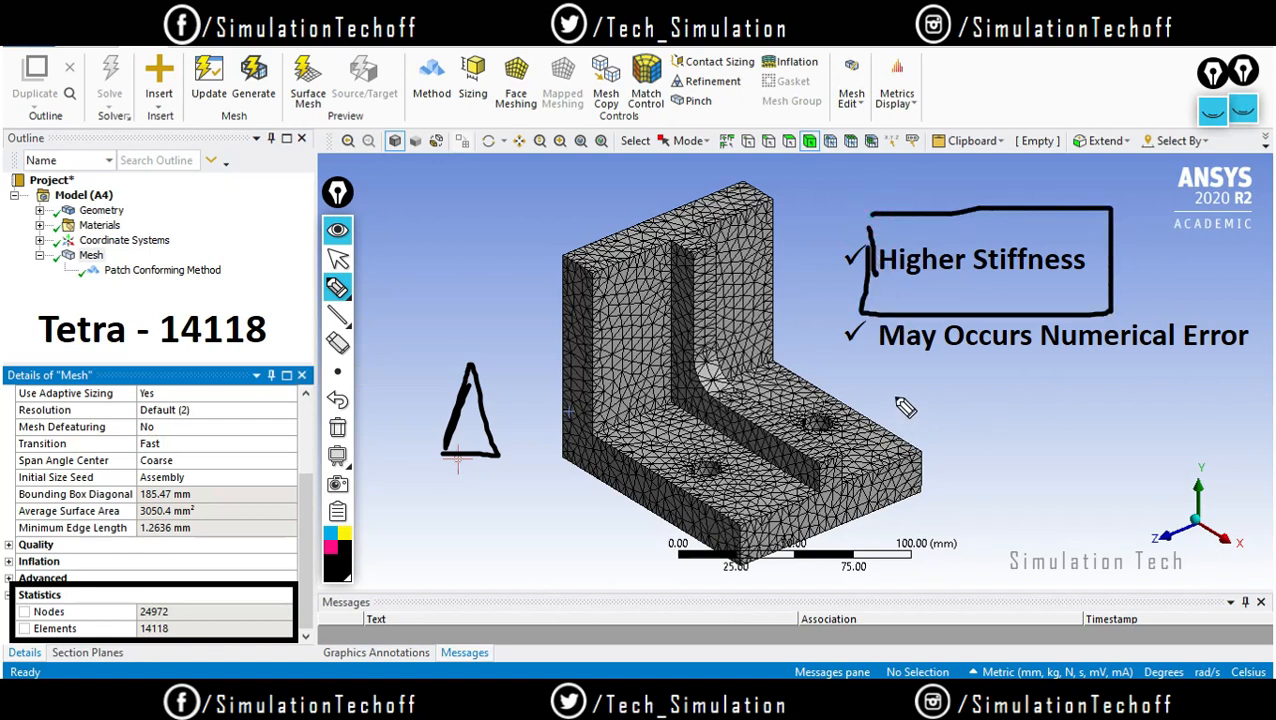
{"action": "left_click_drag", "start_coordinate": [1158, 382], "coordinate": [1218, 368]}
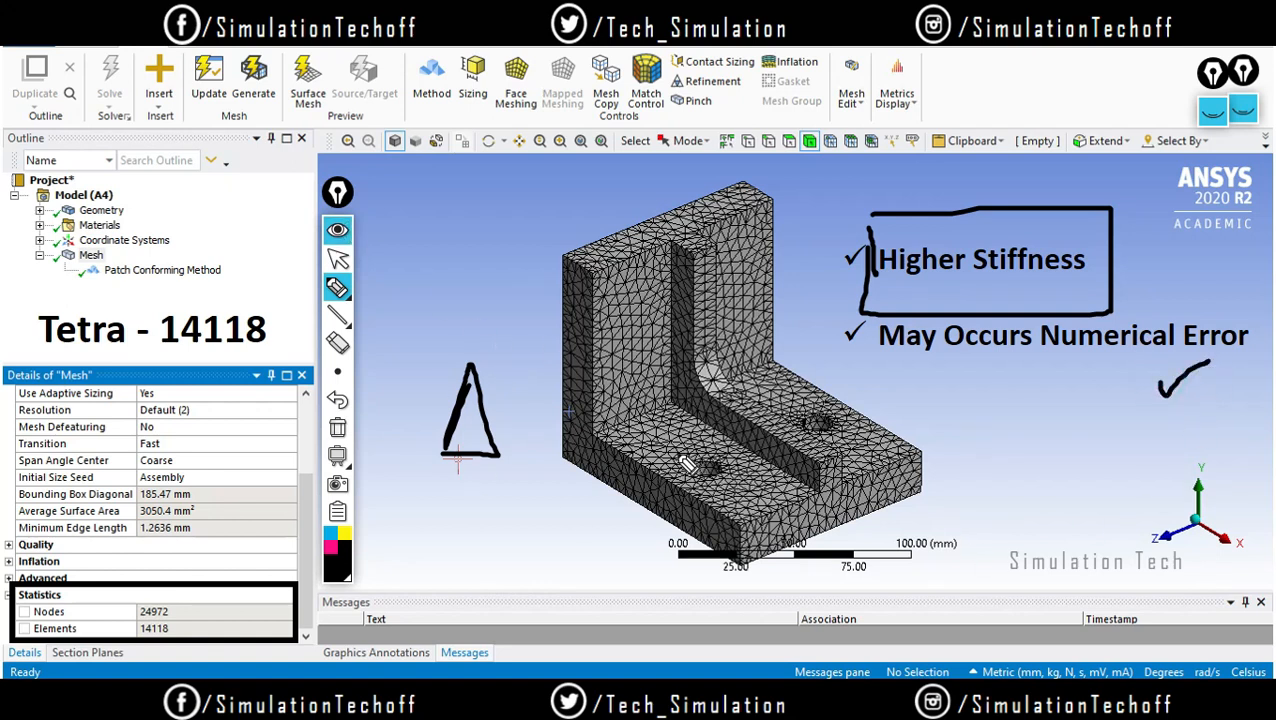
Circle both holes in the base of the tetra-meshed bracket with the pen
{"action": "left_click", "coordinate": [801, 404]}
{"action": "mouse_move", "coordinate": [797, 416]}
{"action": "left_mouse_down"}
{"action": "mouse_move", "coordinate": [822, 440]}
{"action": "mouse_move", "coordinate": [812, 392]}
{"action": "left_mouse_up"}
{"action": "mouse_move", "coordinate": [680, 456]}
{"action": "left_mouse_down"}
{"action": "mouse_move", "coordinate": [716, 492]}
{"action": "mouse_move", "coordinate": [685, 435]}
{"action": "mouse_move", "coordinate": [676, 460]}
{"action": "left_mouse_up"}
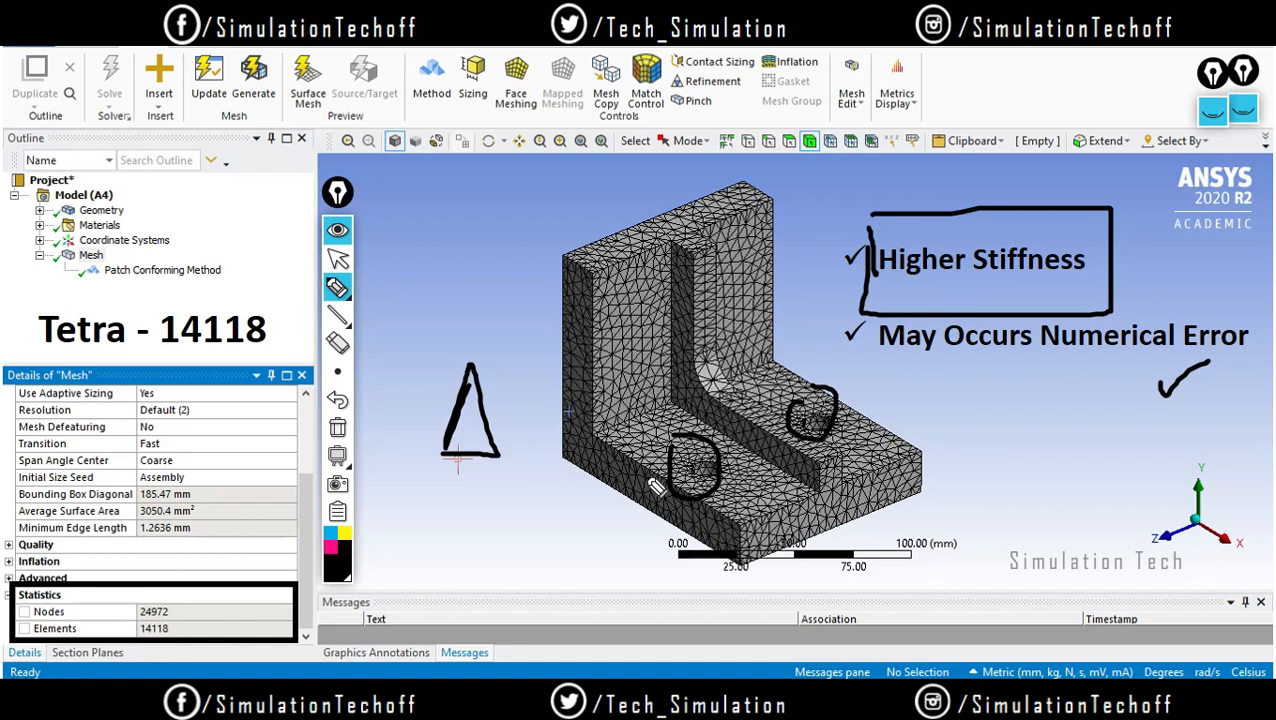
Sketch rough triangular element shapes beside the bracket's upright plate and underline "Numerical" in the second bullet
{"action": "left_click", "coordinate": [337, 289]}
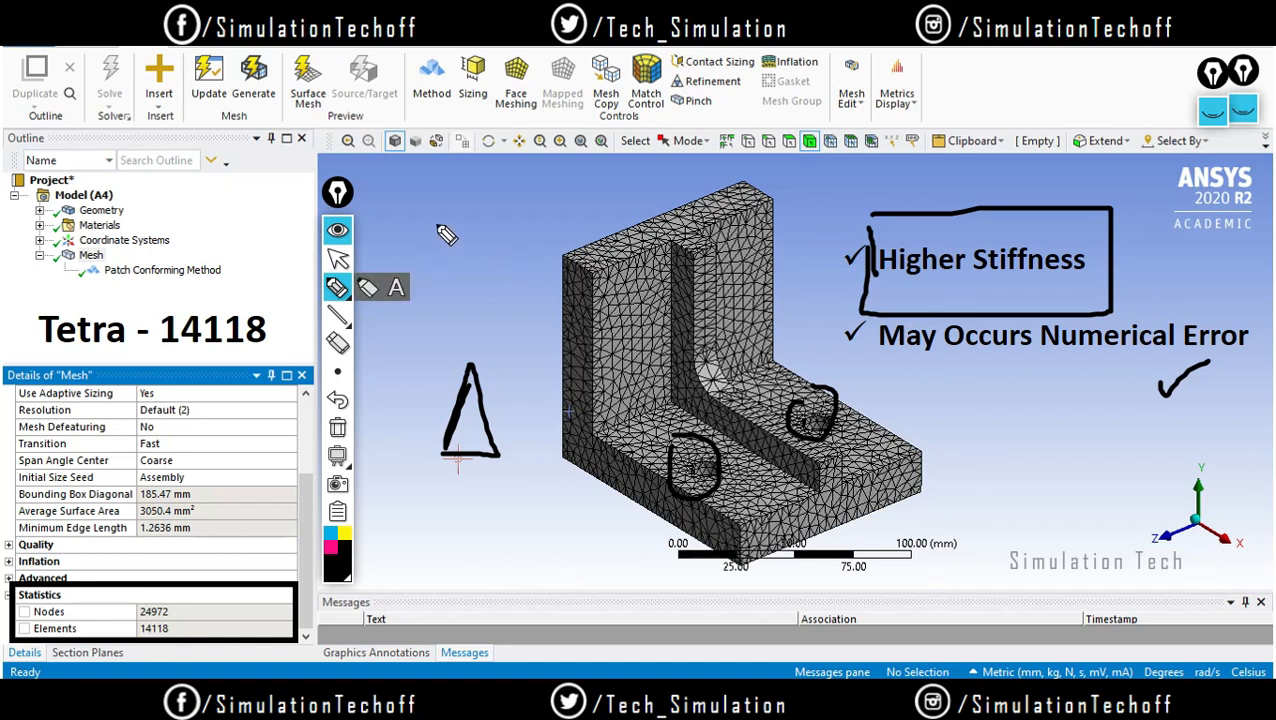
{"action": "mouse_move", "coordinate": [446, 236]}
{"action": "left_mouse_down"}
{"action": "mouse_move", "coordinate": [436, 228]}
{"action": "mouse_move", "coordinate": [433, 268]}
{"action": "mouse_move", "coordinate": [494, 216]}
{"action": "mouse_move", "coordinate": [506, 272]}
{"action": "mouse_move", "coordinate": [433, 299]}
{"action": "mouse_move", "coordinate": [428, 285]}
{"action": "mouse_move", "coordinate": [462, 312]}
{"action": "left_mouse_up"}
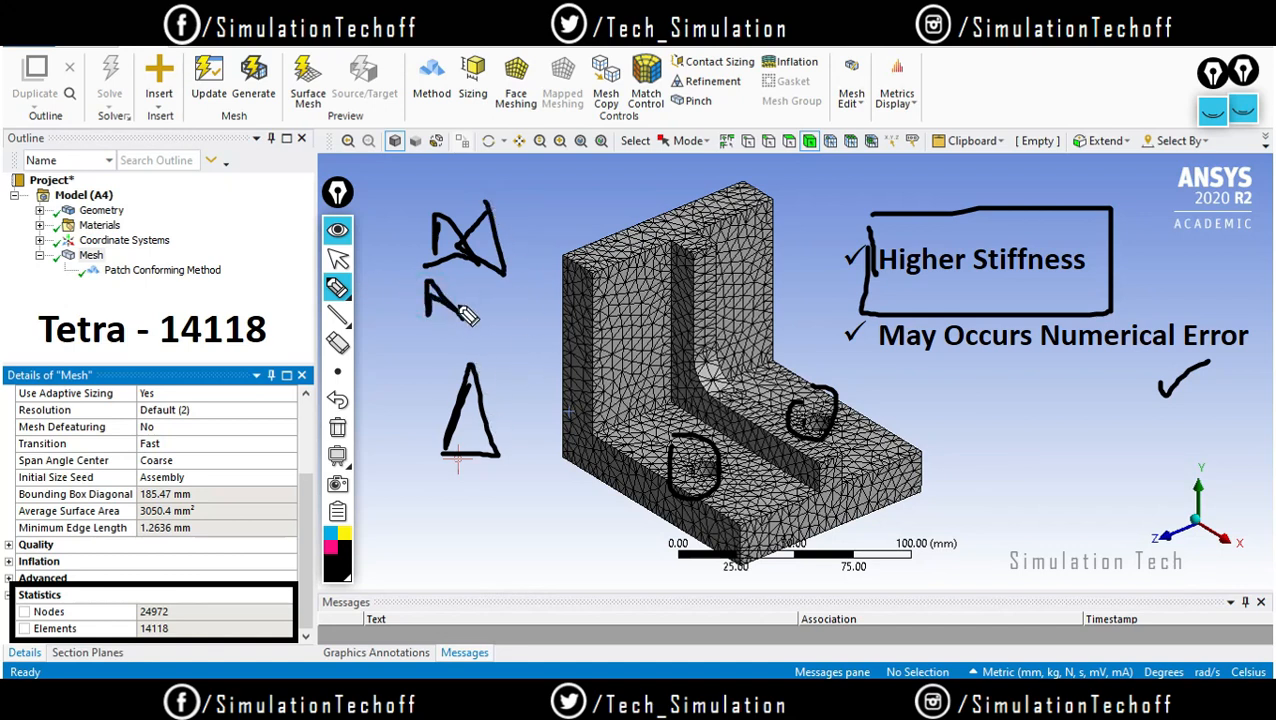
{"action": "left_click_drag", "start_coordinate": [1040, 358], "coordinate": [1156, 362]}
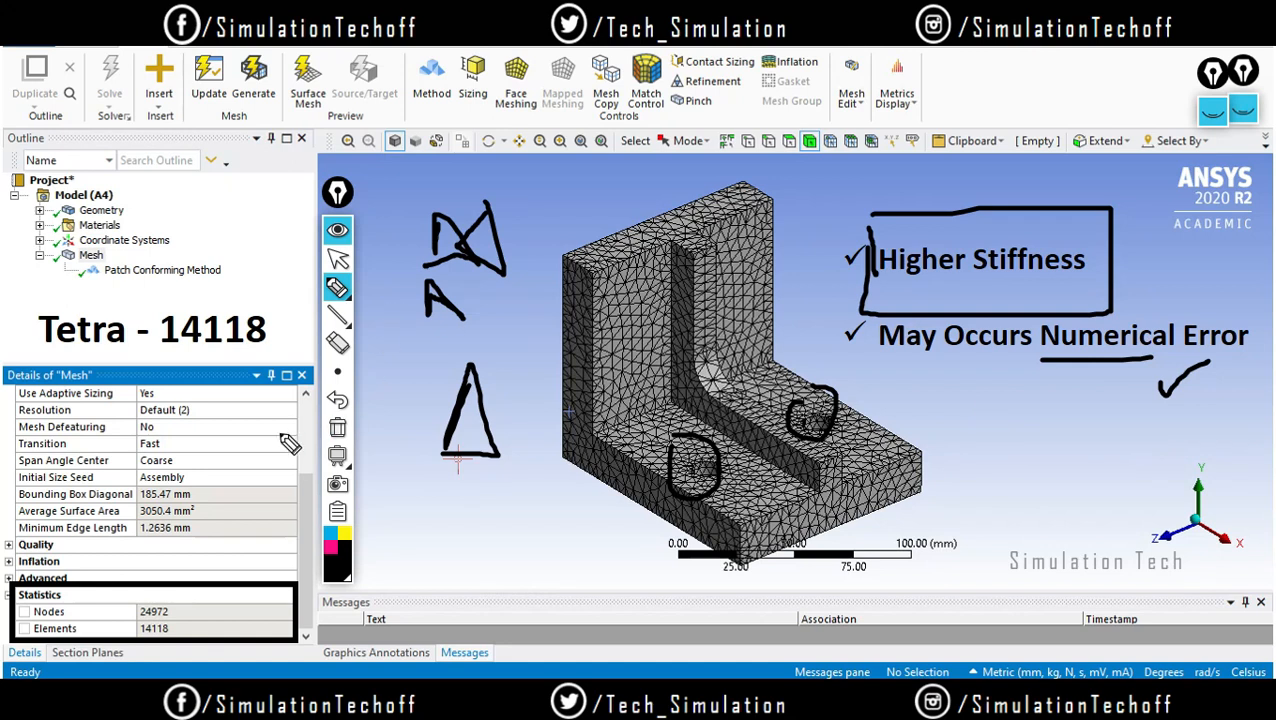
Clear the pen annotations from the tetra slide, collapse the palette and advance to the Hexa Meshing slide
{"action": "left_click", "coordinate": [337, 427]}
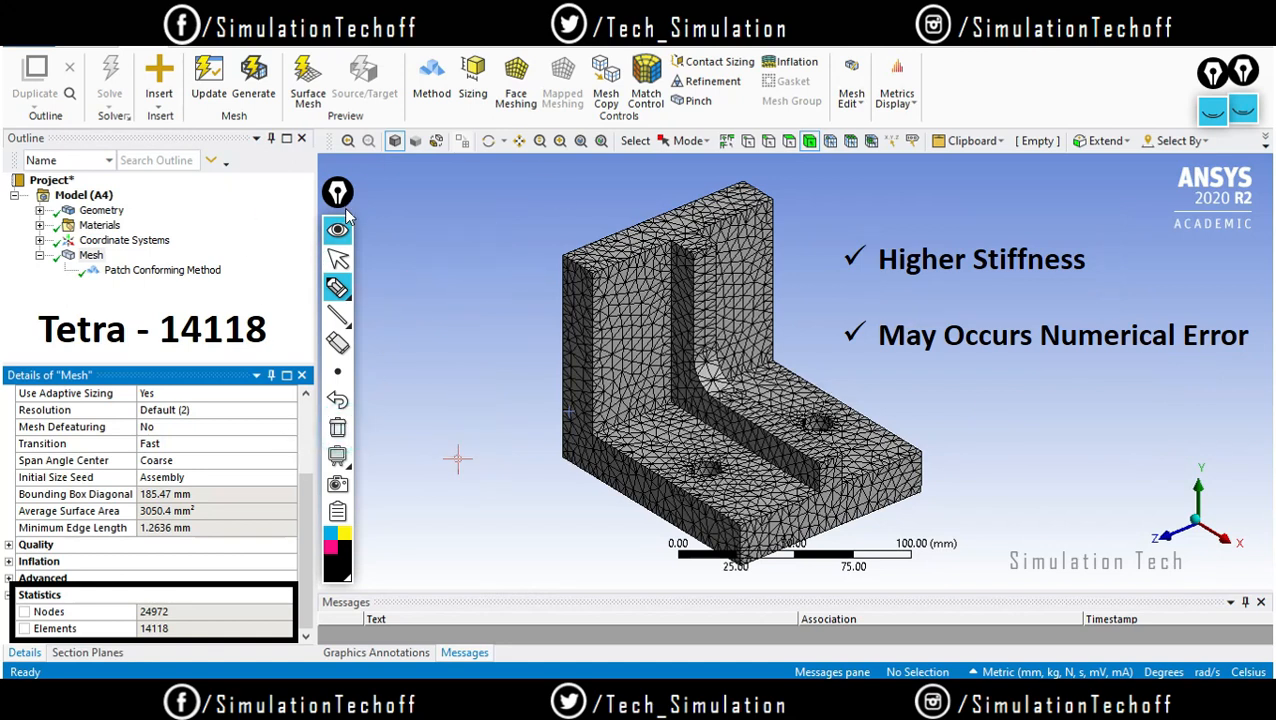
{"action": "left_click", "coordinate": [337, 230]}
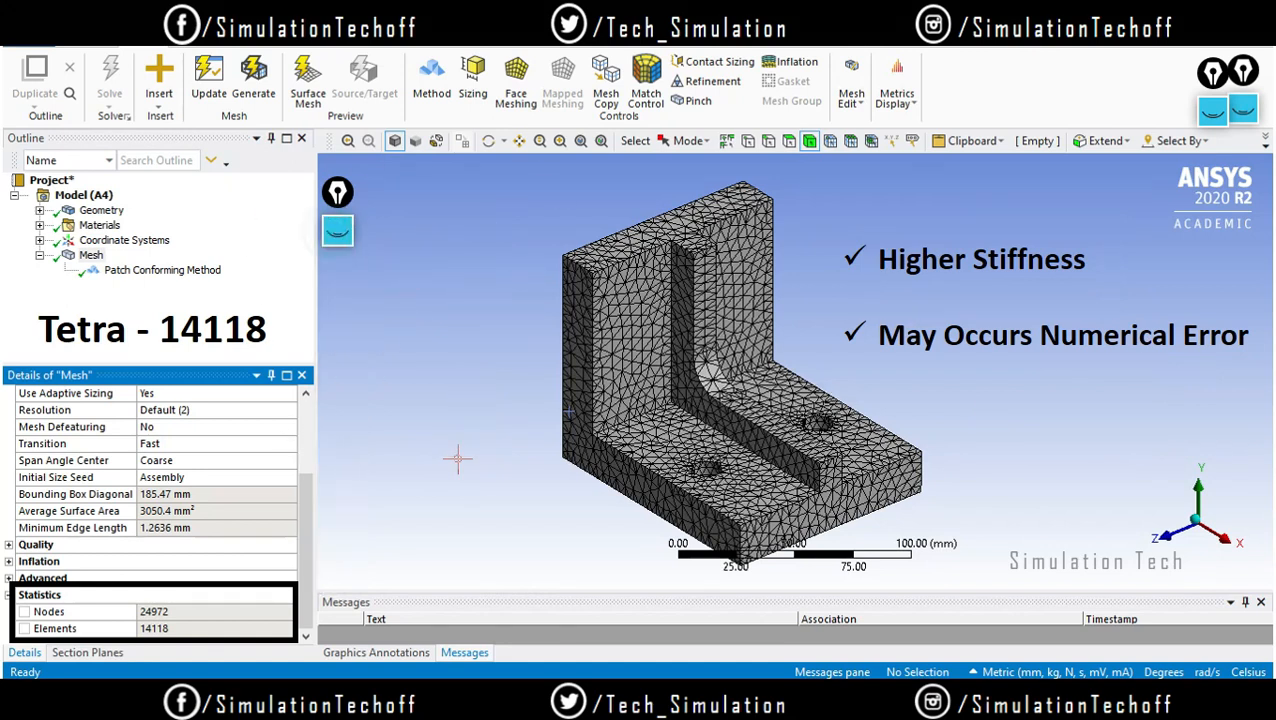
{"action": "left_click", "coordinate": [438, 504]}
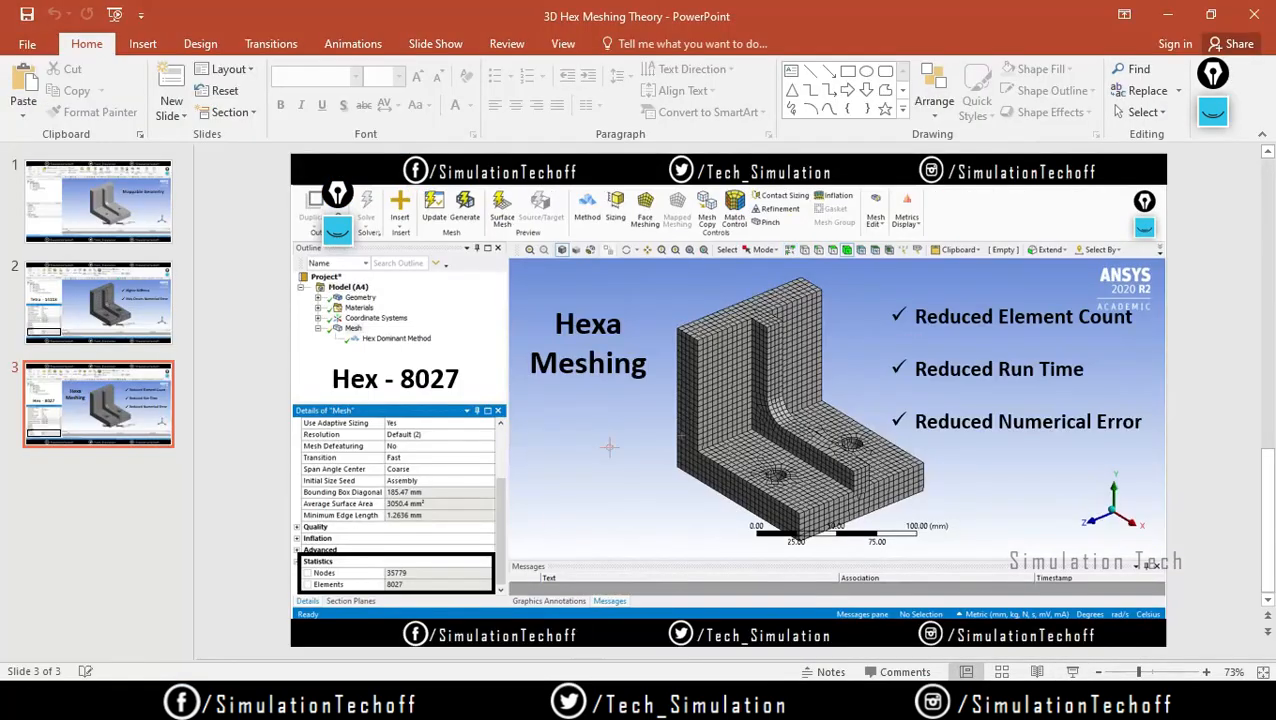
Switch to the Google Meet window and admit the participant waiting to join
{"action": "left_click", "coordinate": [550, 612]}
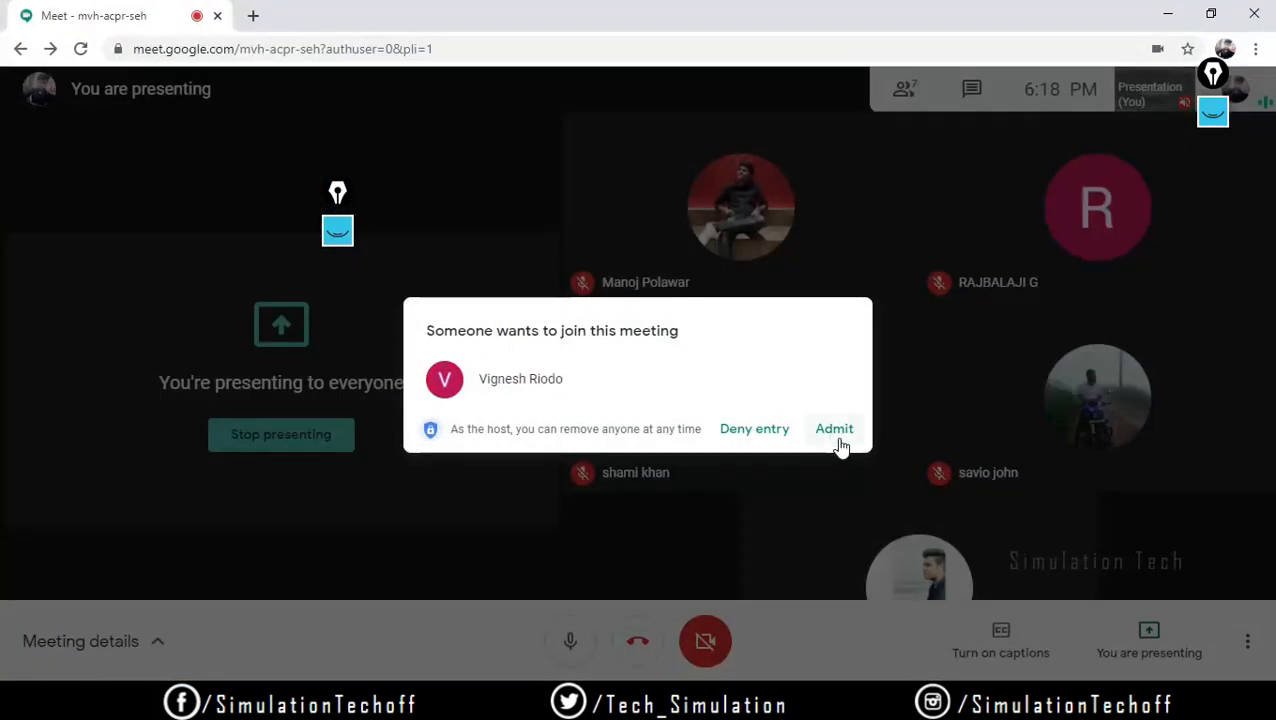
{"action": "left_click", "coordinate": [836, 430]}
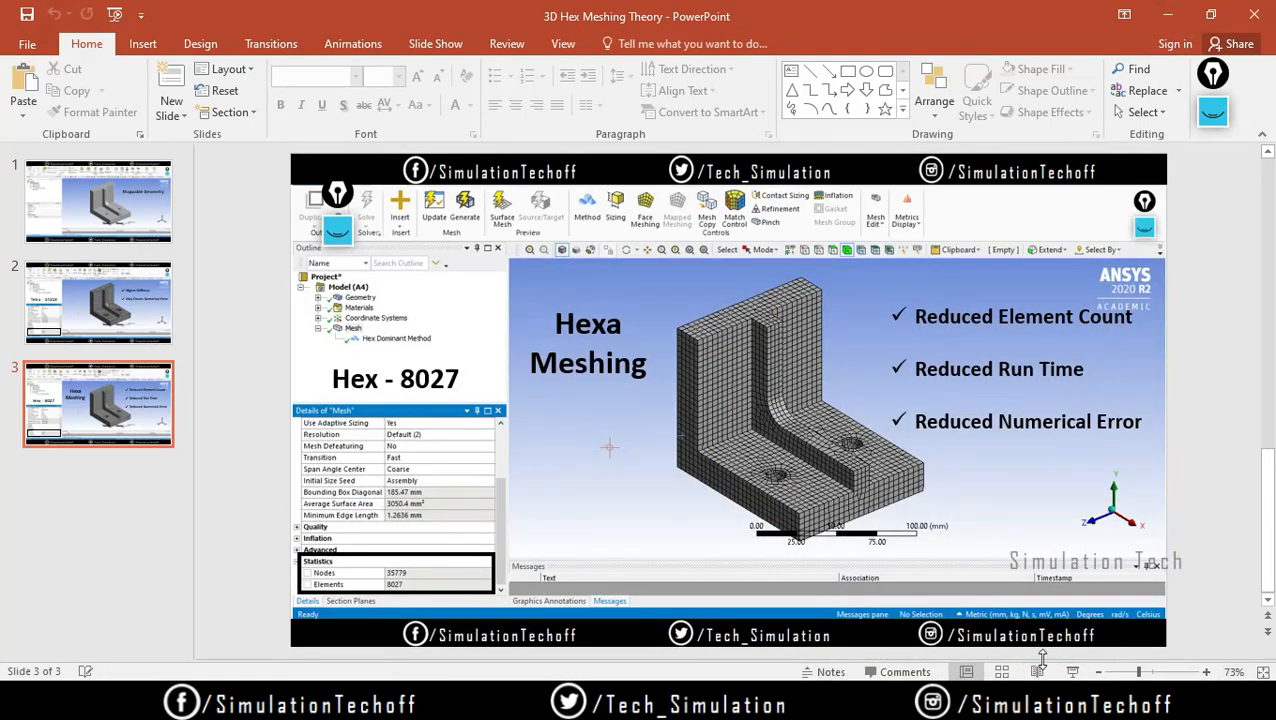
Resume the slide show and compare the tetra mesh slide with the Hexa Meshing slide
{"action": "left_click", "coordinate": [1072, 672]}
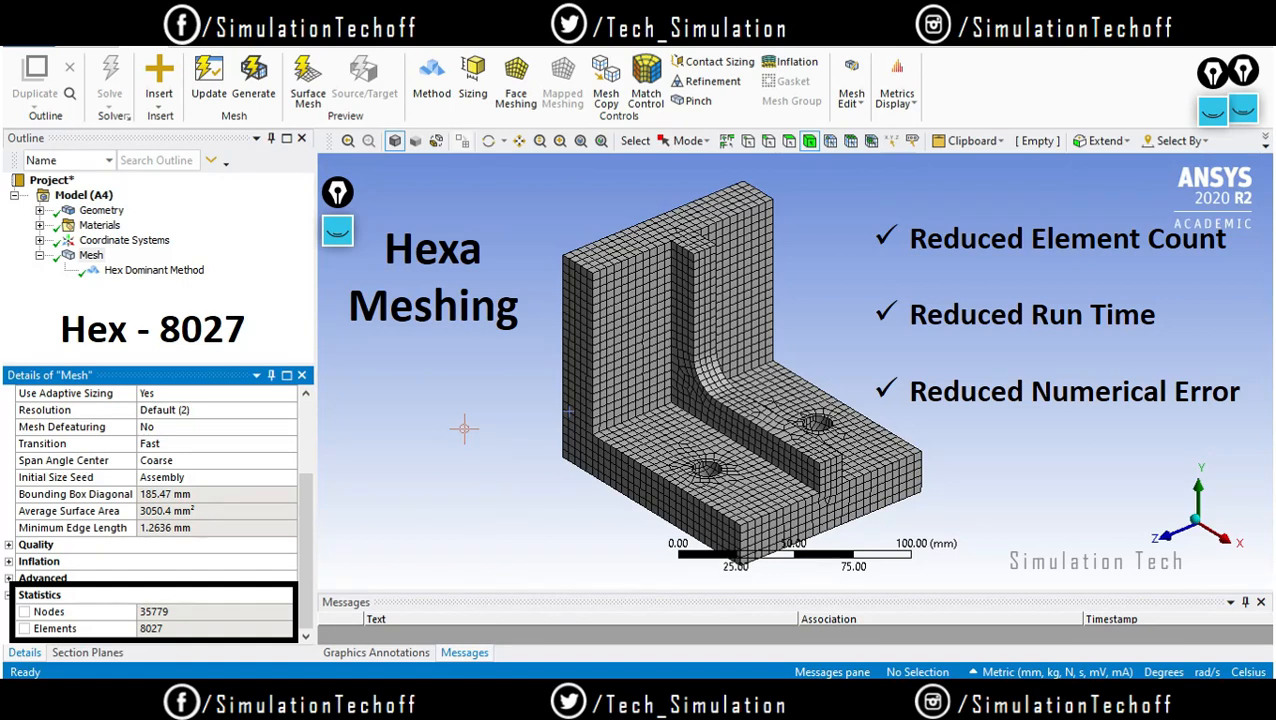
{"action": "key", "text": "Right"}
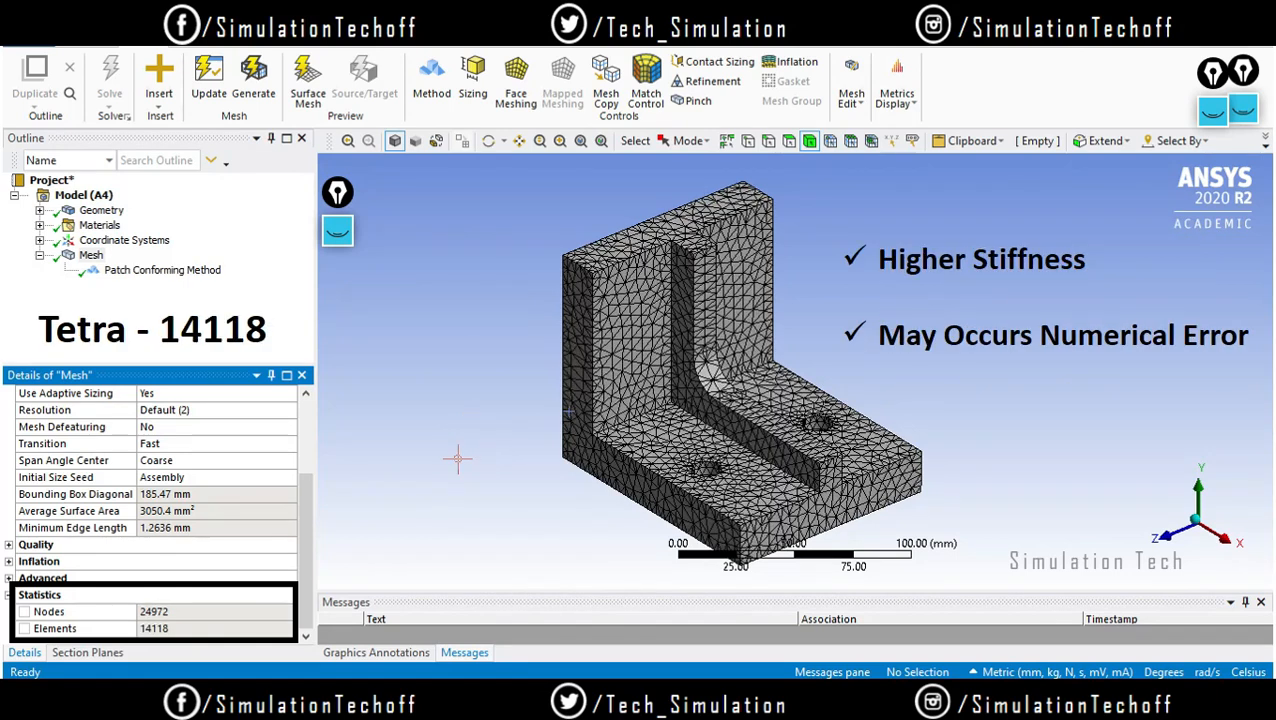
{"action": "key", "text": "Right"}
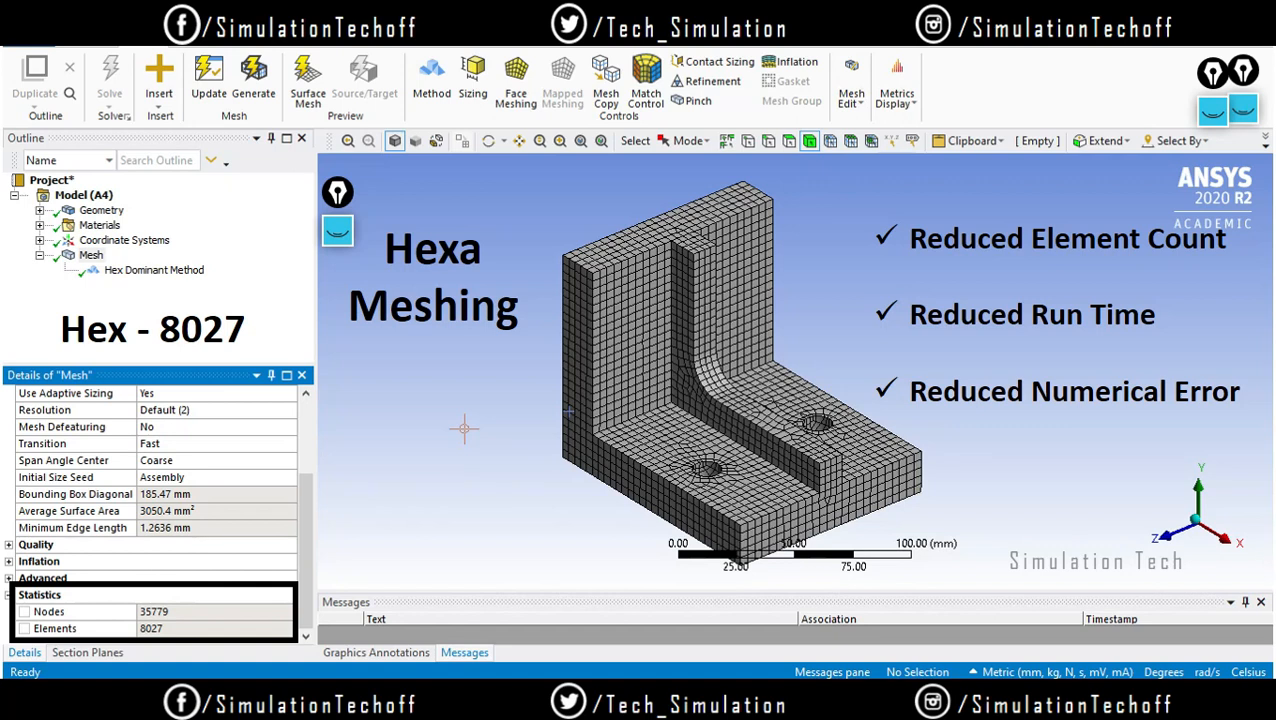
End the slide show, close the PowerPoint presentation and launch Workbench 2020 R2
{"action": "key", "text": "Escape"}
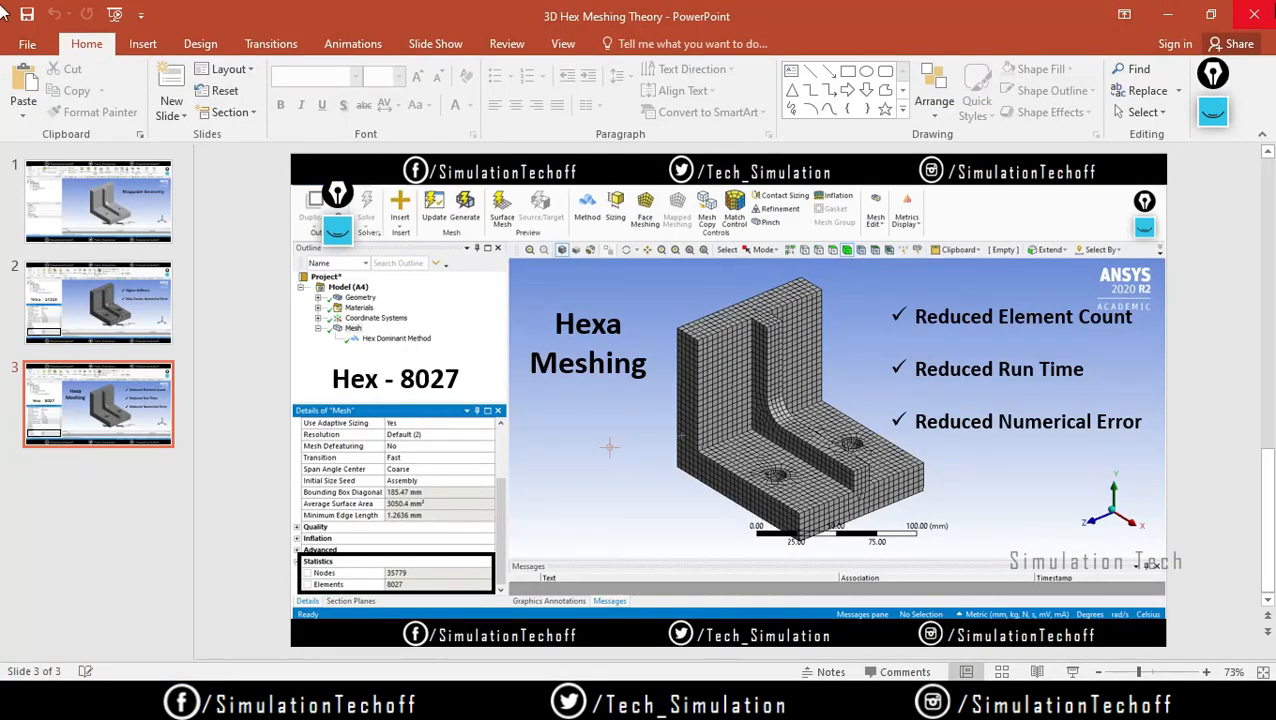
{"action": "left_click", "coordinate": [1268, 10]}
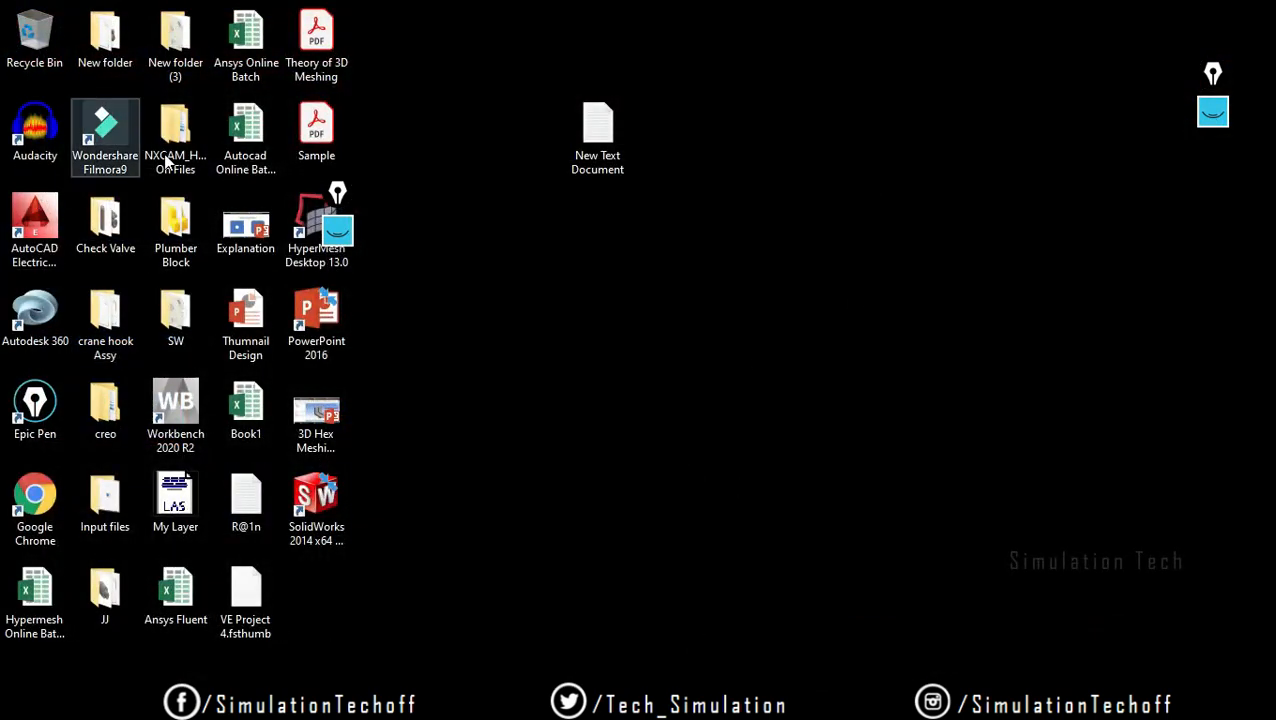
{"action": "double_click", "coordinate": [176, 412]}
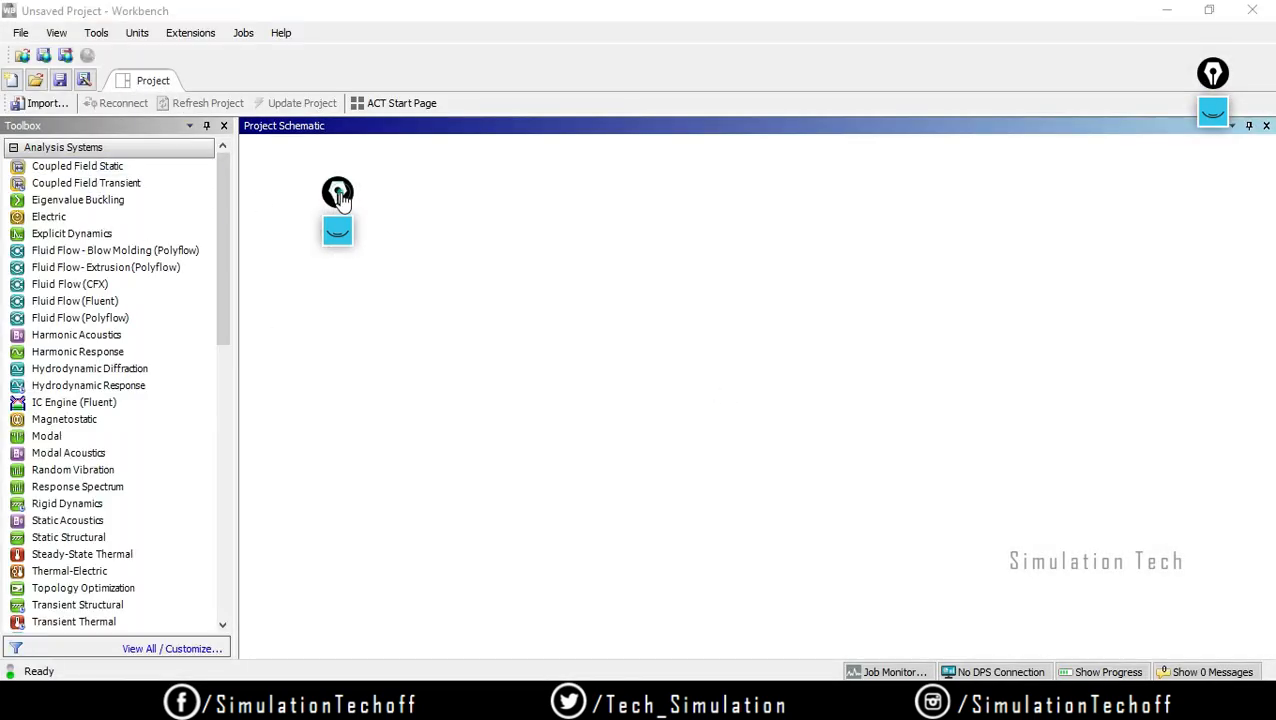
Move the duplicate annotation palette off the middle of the Project Schematic and close it
{"action": "left_click_drag", "start_coordinate": [1208, 84], "coordinate": [1172, 144]}
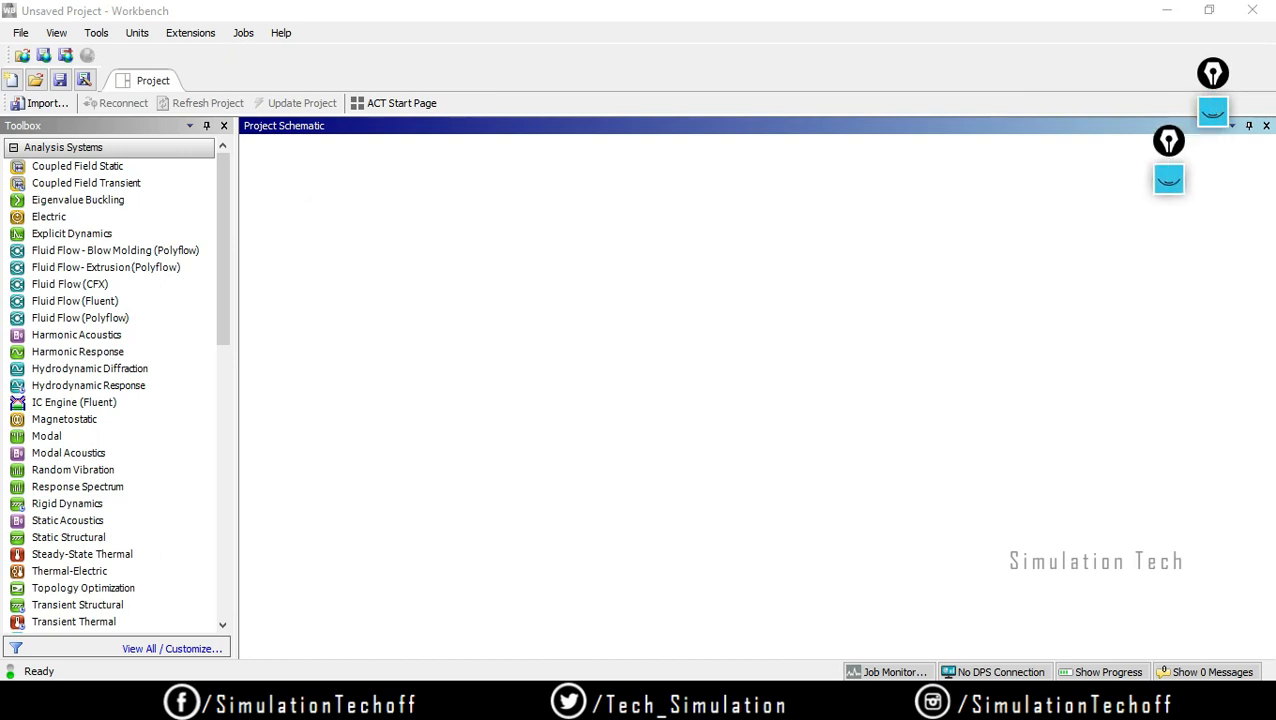
{"action": "mouse_move", "coordinate": [758, 702]}
{"action": "left_click", "coordinate": [924, 559]}
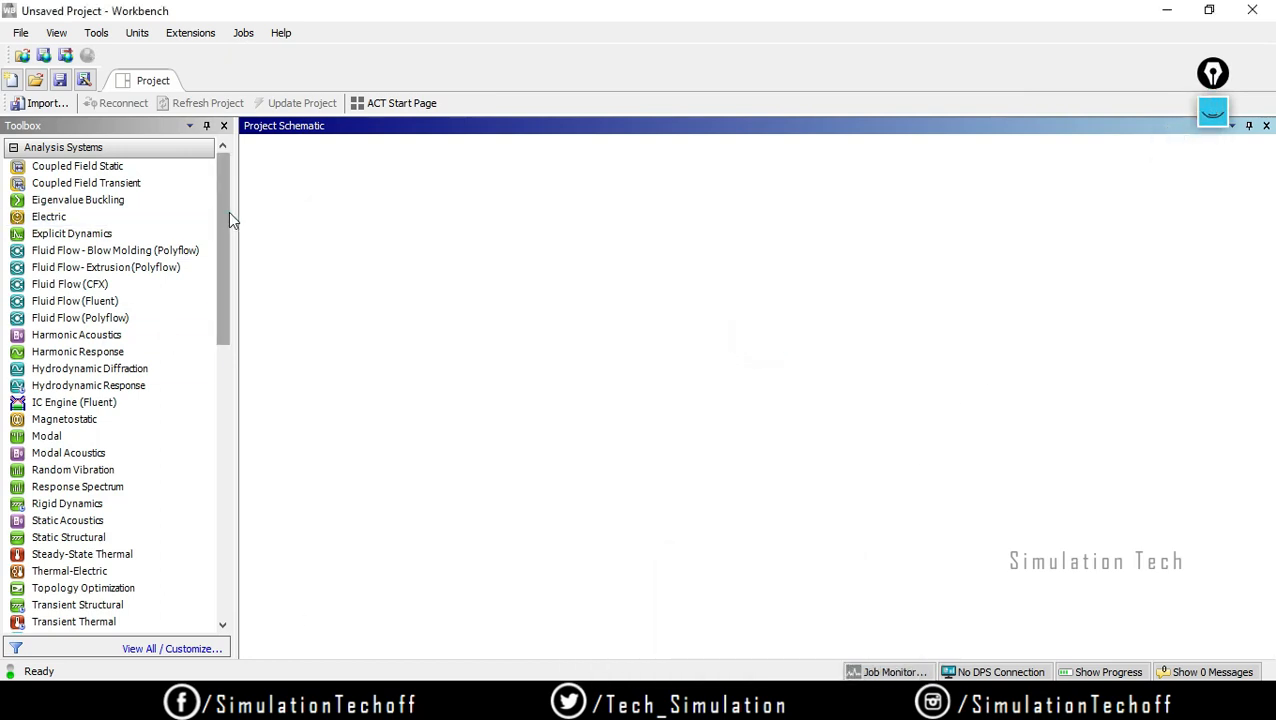
Add a Mesh component system to the Project Schematic and import Hex Mesh Model.IGS as its geometry
{"action": "left_click_drag", "start_coordinate": [228, 211], "coordinate": [218, 413]}
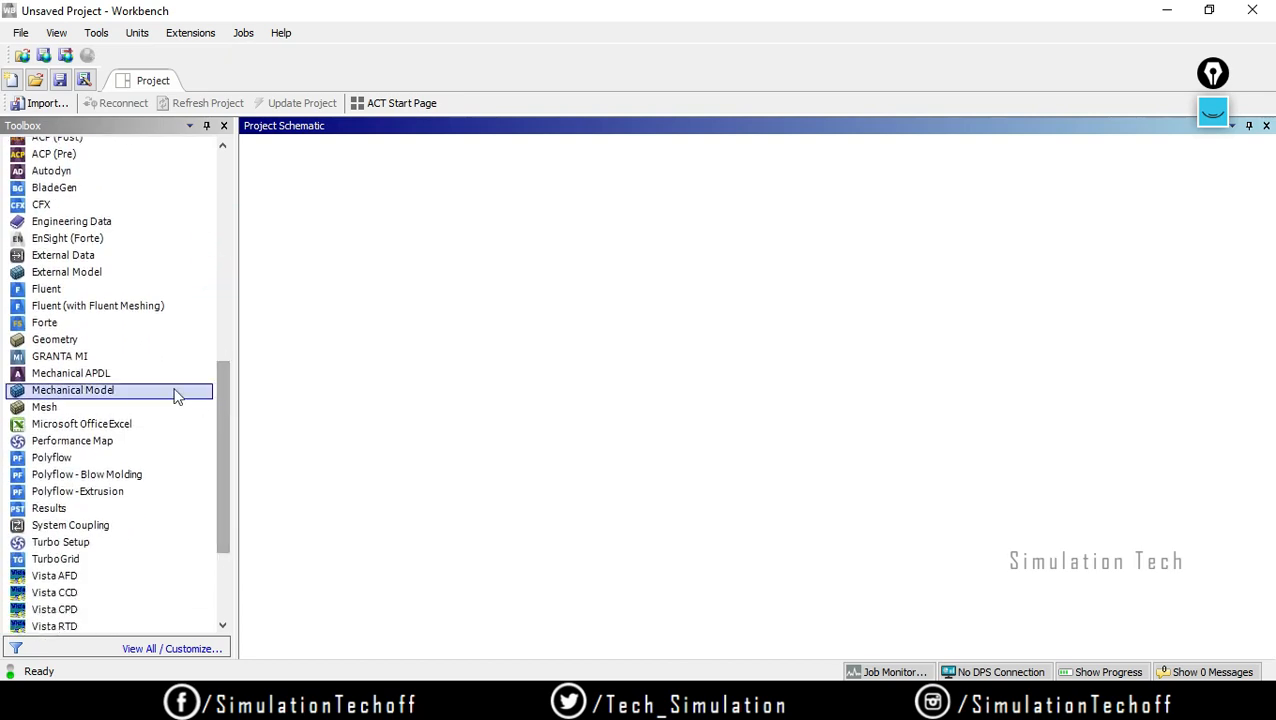
{"action": "left_click_drag", "start_coordinate": [44, 407], "coordinate": [313, 191]}
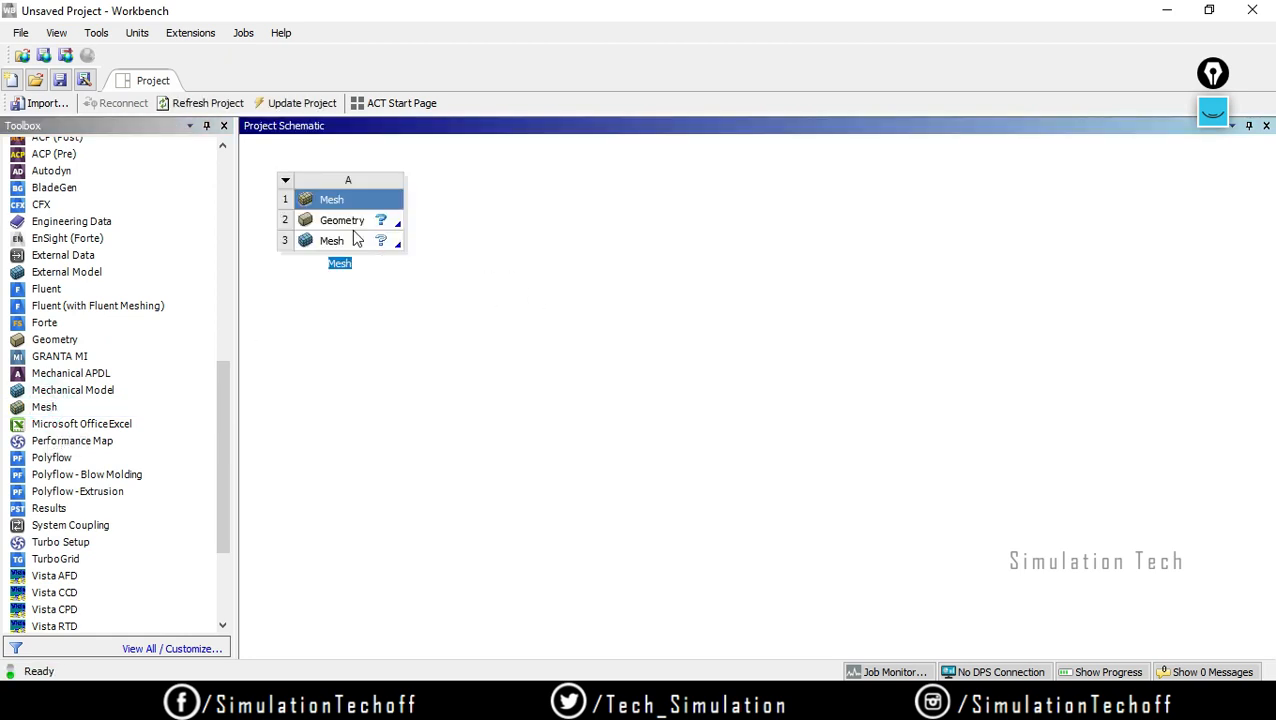
{"action": "left_click_drag", "start_coordinate": [220, 432], "coordinate": [226, 260]}
{"action": "left_click", "coordinate": [360, 225]}
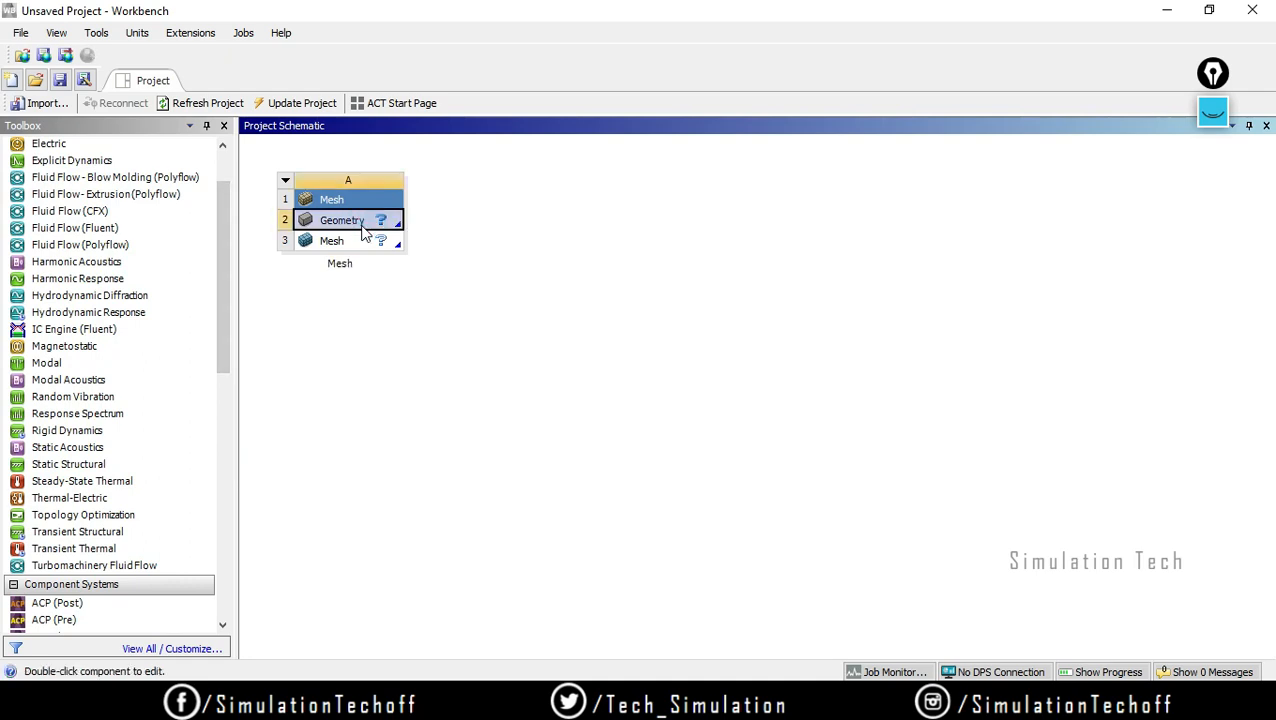
{"action": "right_click", "coordinate": [363, 227]}
{"action": "mouse_move", "coordinate": [445, 281]}
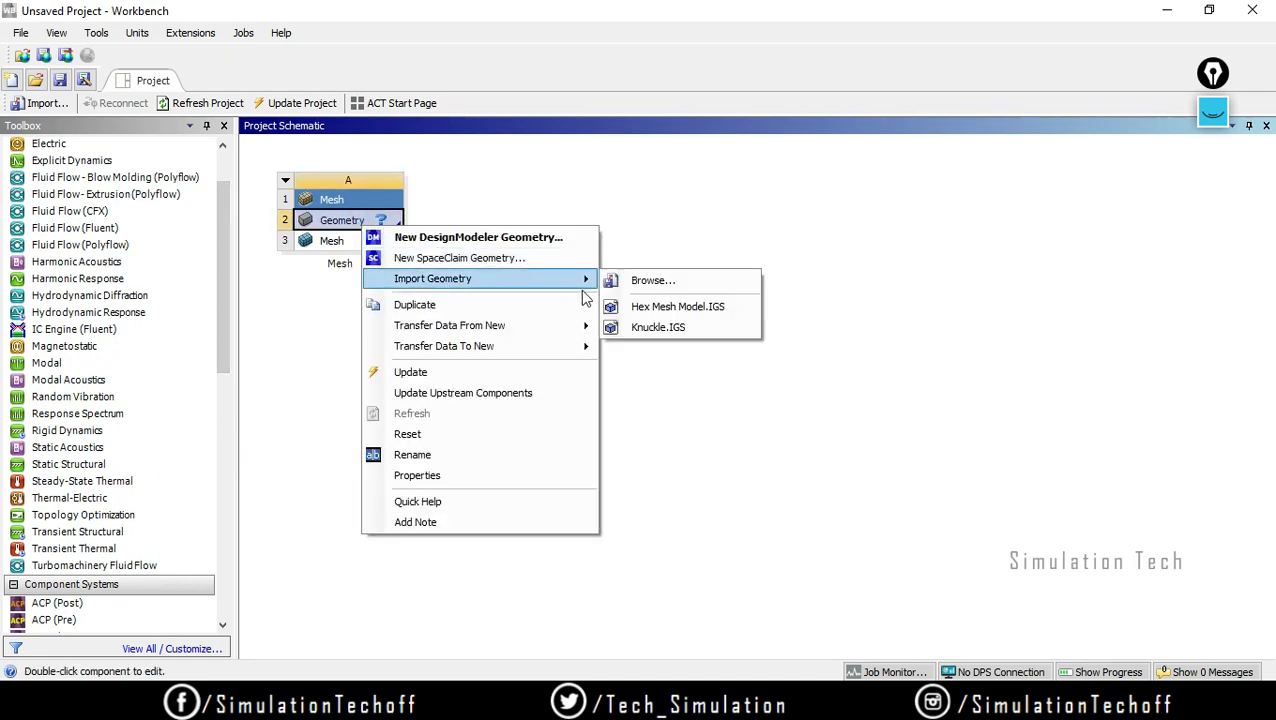
{"action": "left_click", "coordinate": [688, 307]}
Open the Mesh cell in the Meshing application and examine the imported bracket up close
{"action": "double_click", "coordinate": [335, 243]}
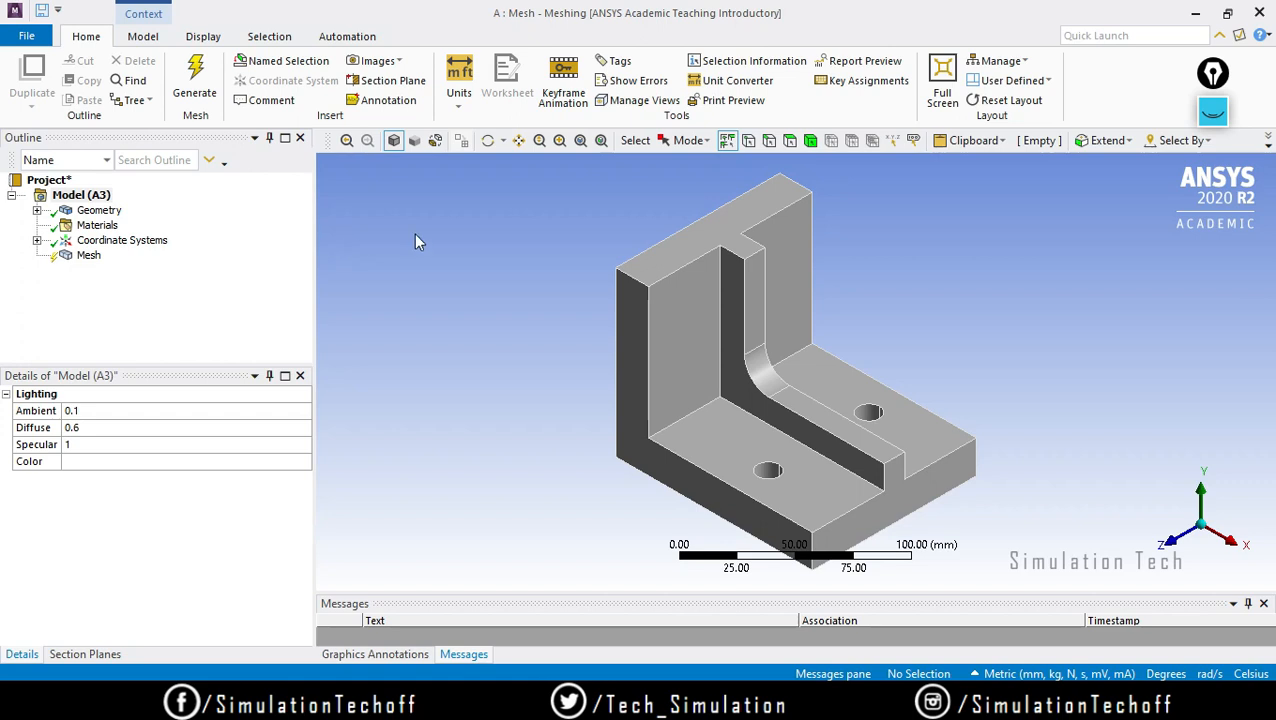
{"action": "middle_click_drag", "start_coordinate": [806, 364], "coordinate": [783, 305], "text": "ctrl"}
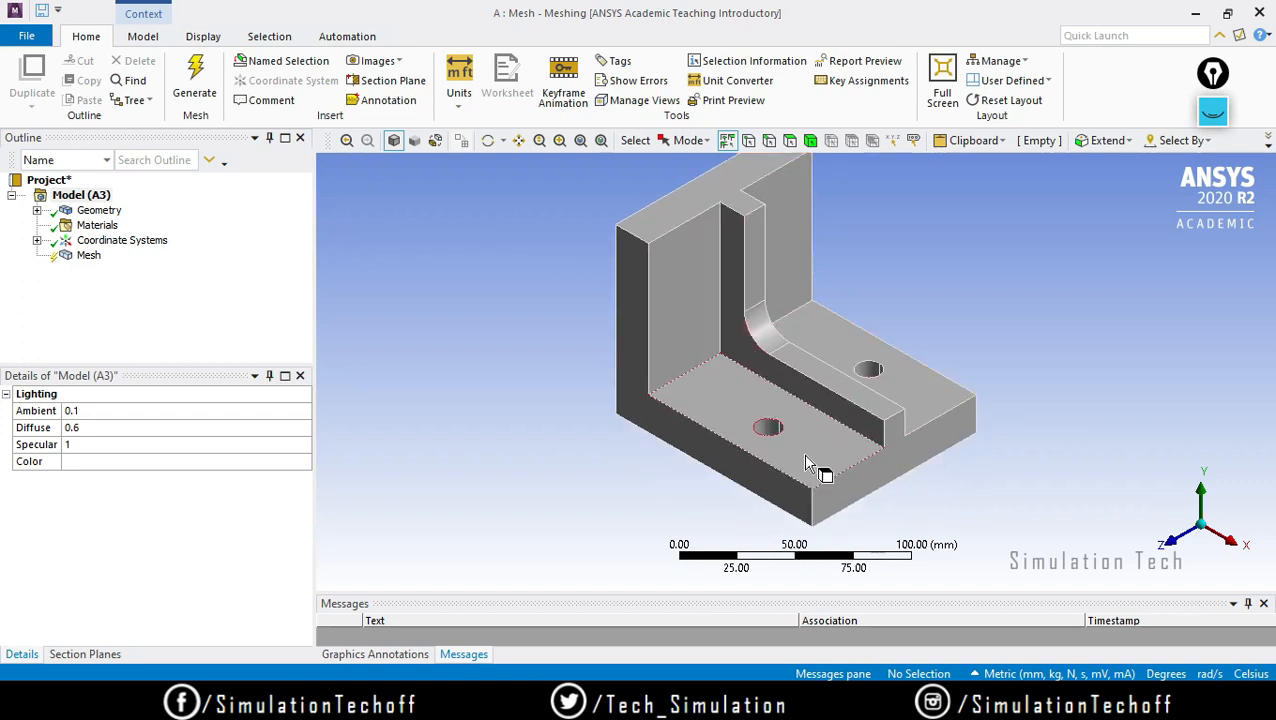
{"action": "middle_click_drag", "start_coordinate": [805, 456], "coordinate": [794, 432]}
{"action": "scroll", "coordinate": [820, 430], "scroll_direction": "up", "scroll_amount": 2}
{"action": "scroll", "coordinate": [837, 424], "scroll_direction": "down", "scroll_amount": 1}
Insert a mesh method under Mesh and scope it to the bracket body
{"action": "left_click", "coordinate": [80, 257]}
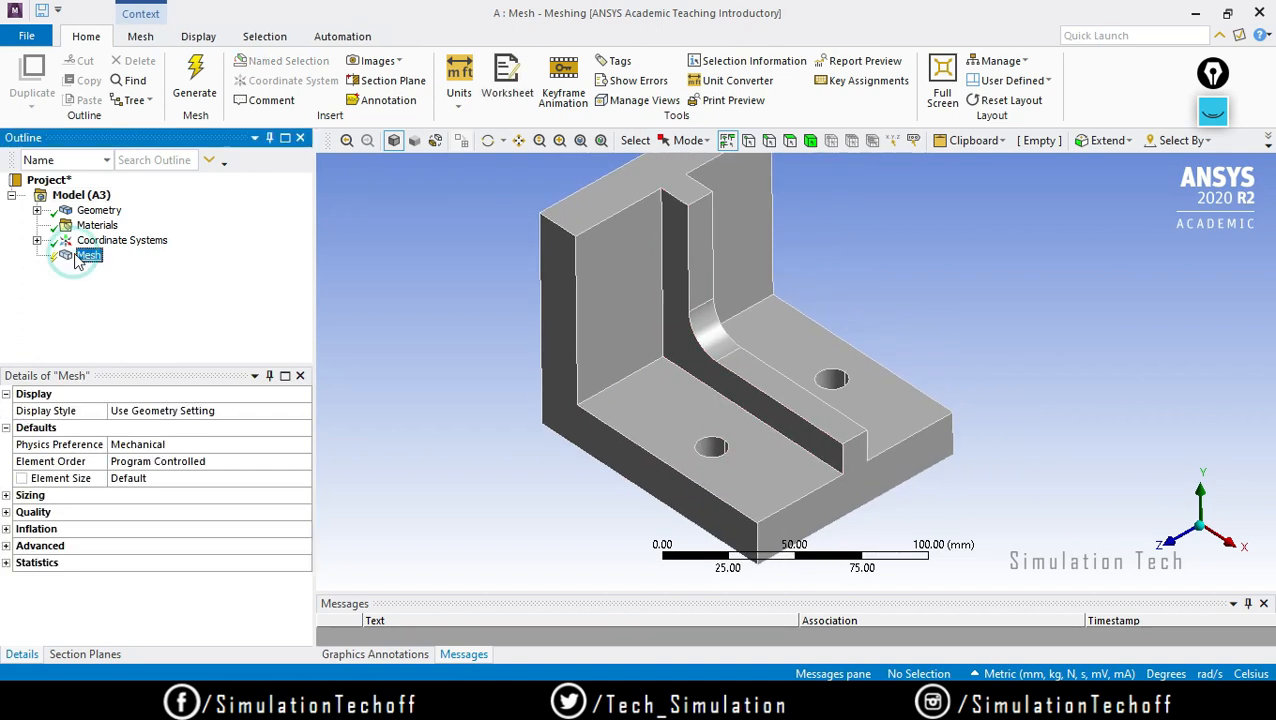
{"action": "right_click", "coordinate": [77, 260]}
{"action": "mouse_move", "coordinate": [117, 265]}
{"action": "left_click", "coordinate": [300, 265]}
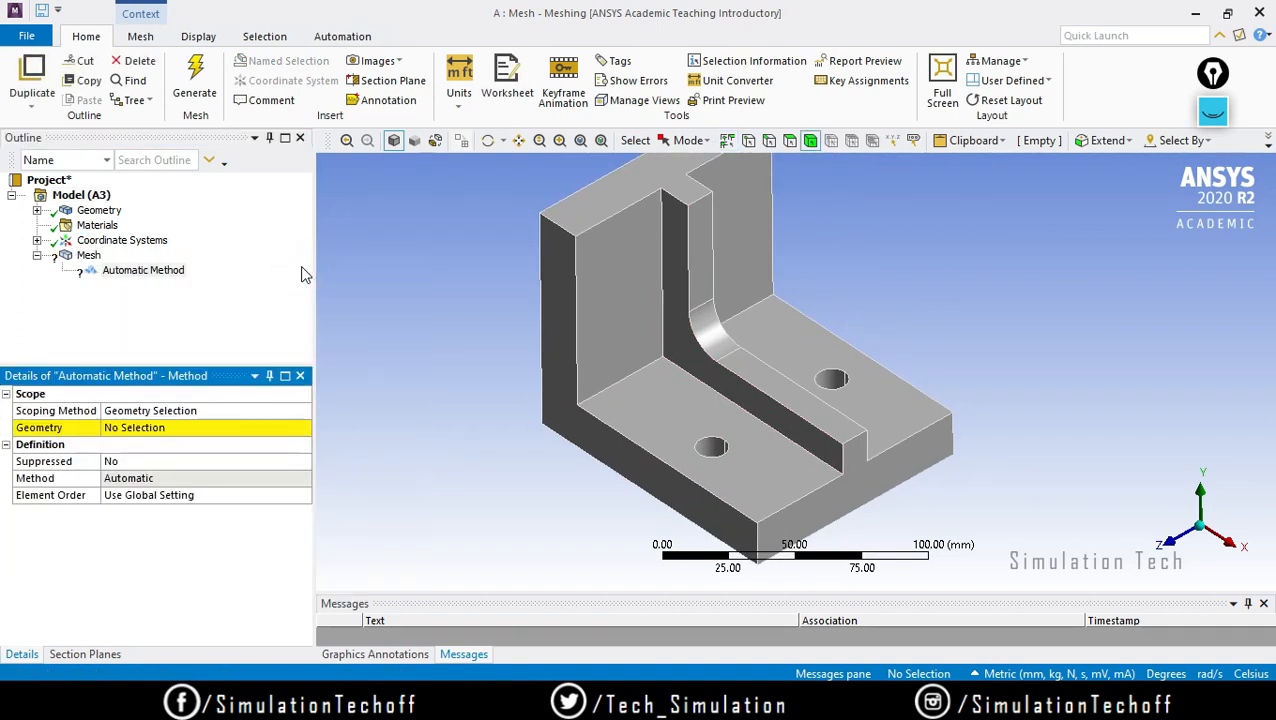
{"action": "left_click", "coordinate": [605, 375]}
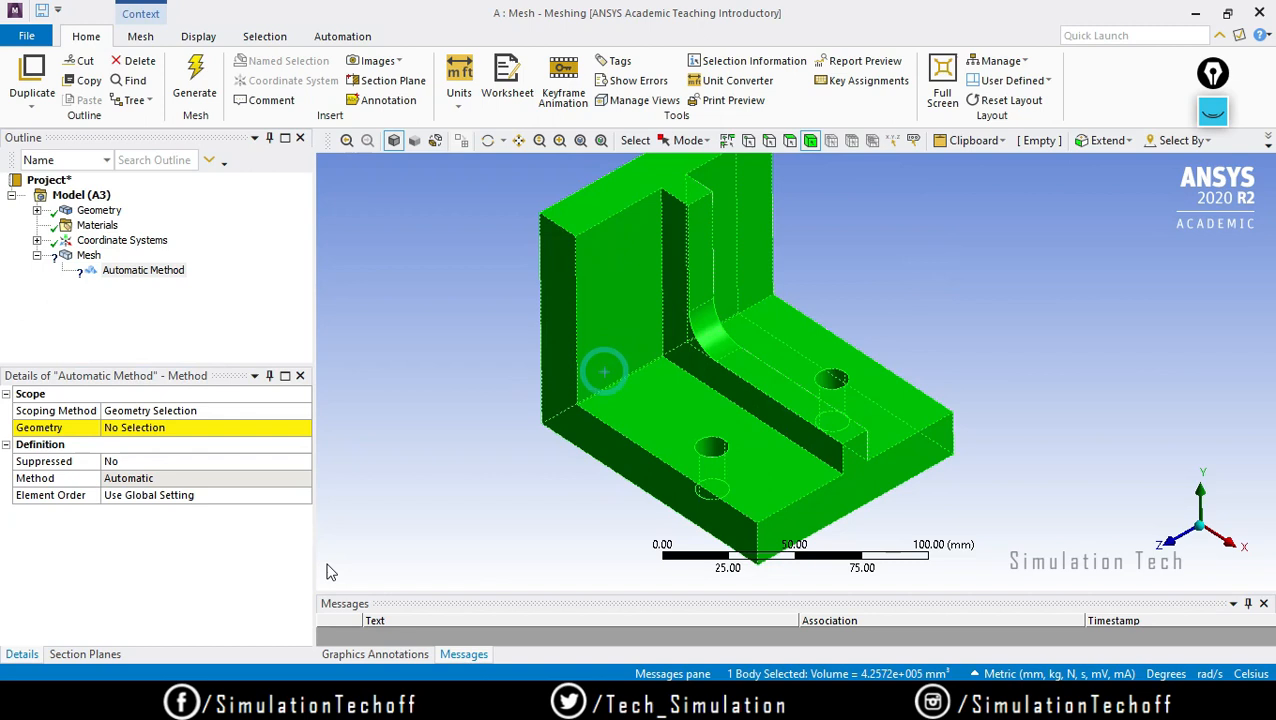
{"action": "left_click", "coordinate": [147, 432]}
{"action": "left_click", "coordinate": [147, 432]}
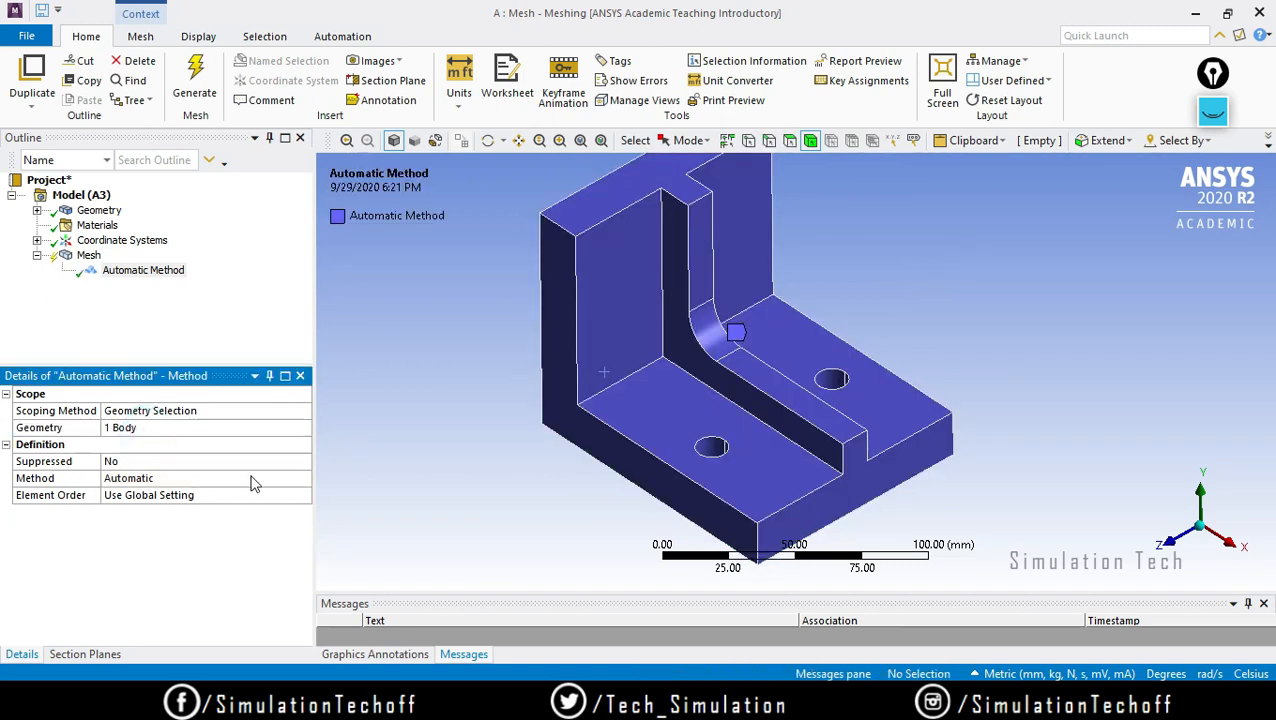
Set the mesh method's element order to Linear and its method to Hex Dominant
{"action": "left_click", "coordinate": [183, 497]}
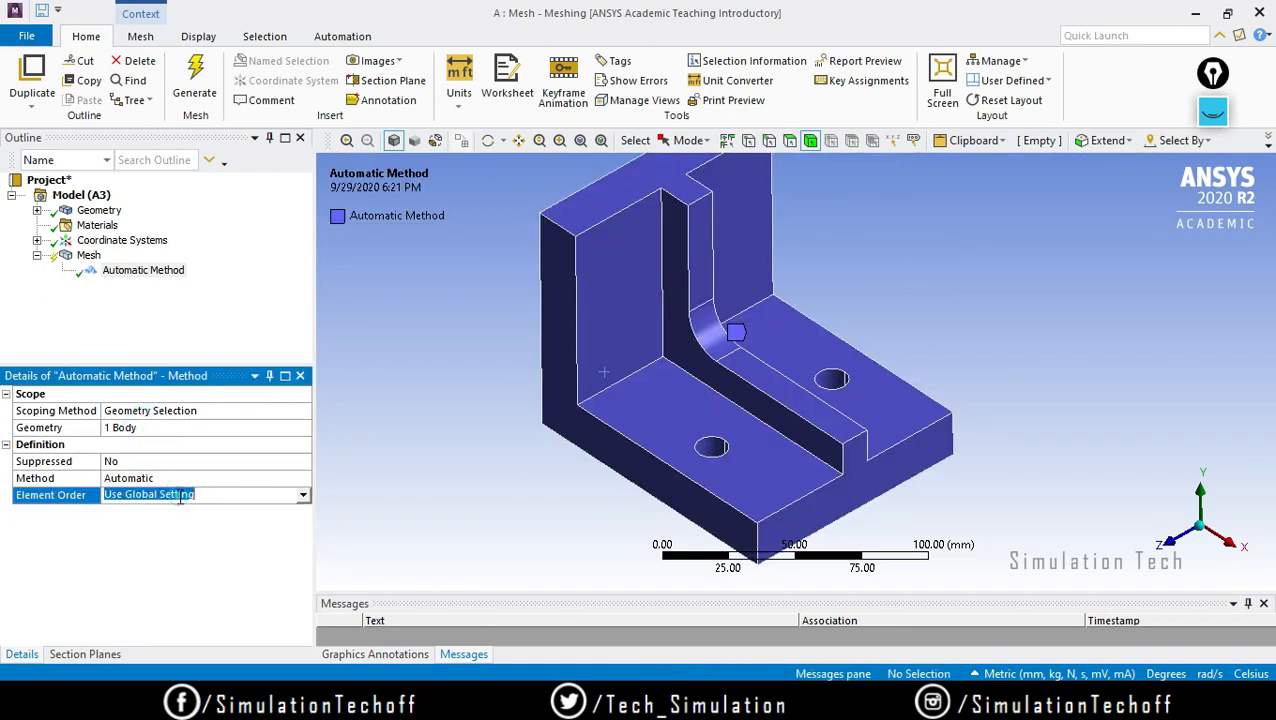
{"action": "left_click", "coordinate": [303, 496]}
{"action": "left_click", "coordinate": [222, 522]}
{"action": "left_click", "coordinate": [214, 477]}
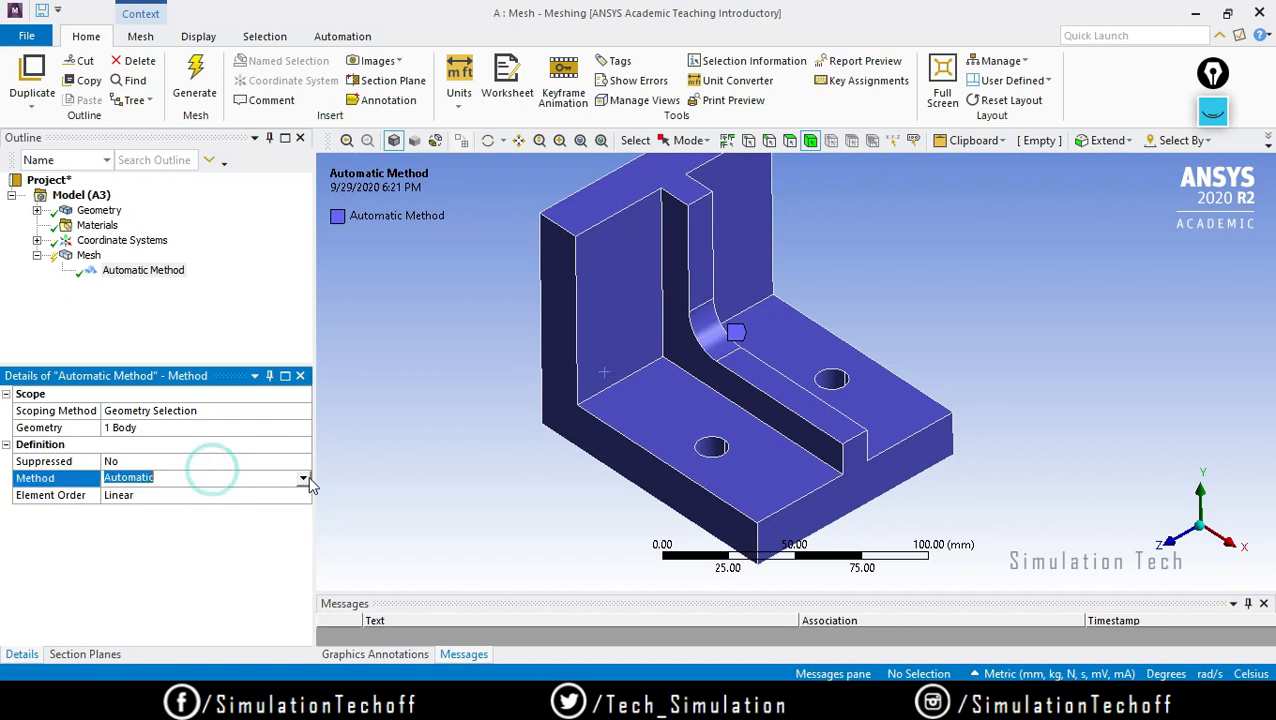
{"action": "left_click", "coordinate": [303, 480]}
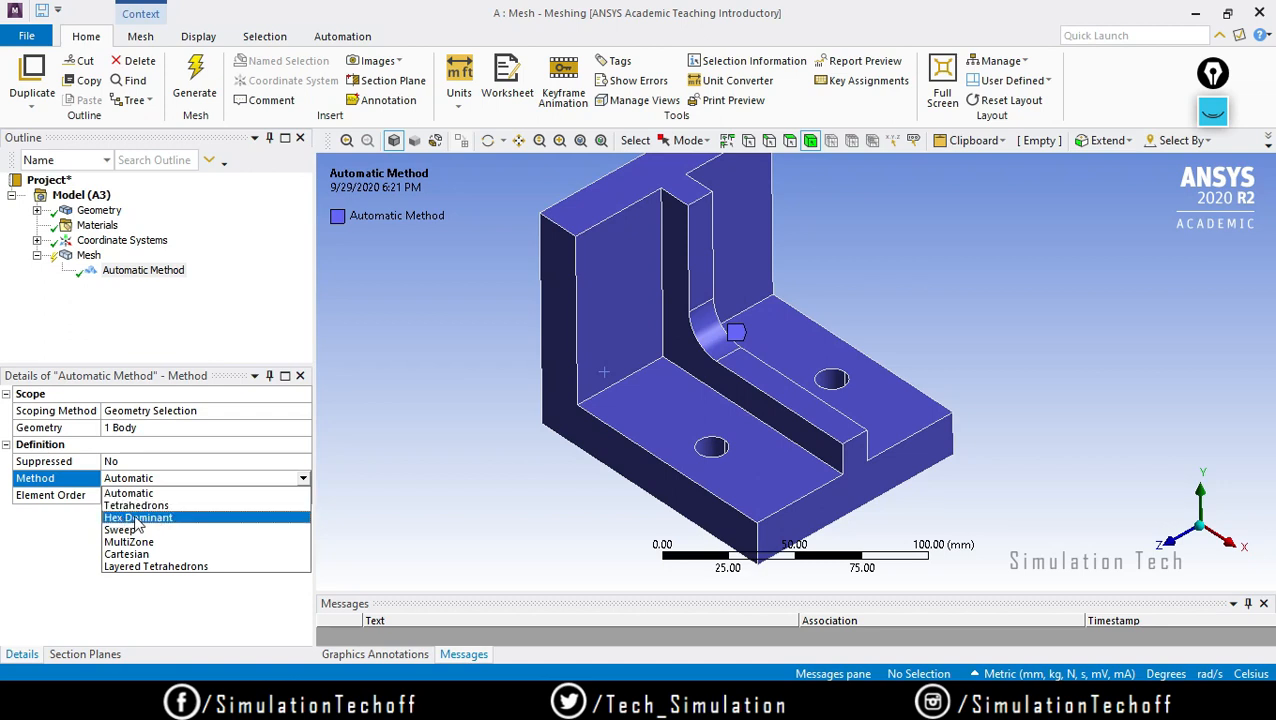
{"action": "left_click", "coordinate": [180, 518]}
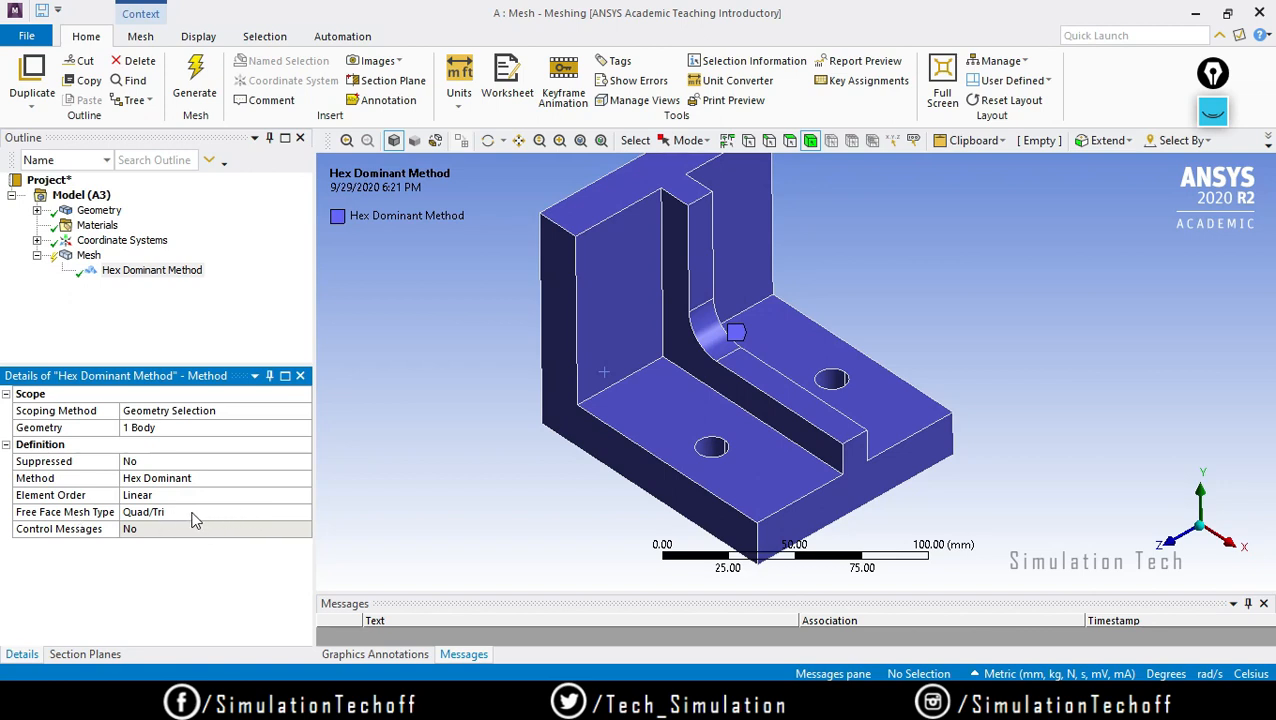
Set the Hex Dominant method's free face mesh type to All Quad
{"action": "left_click", "coordinate": [195, 515]}
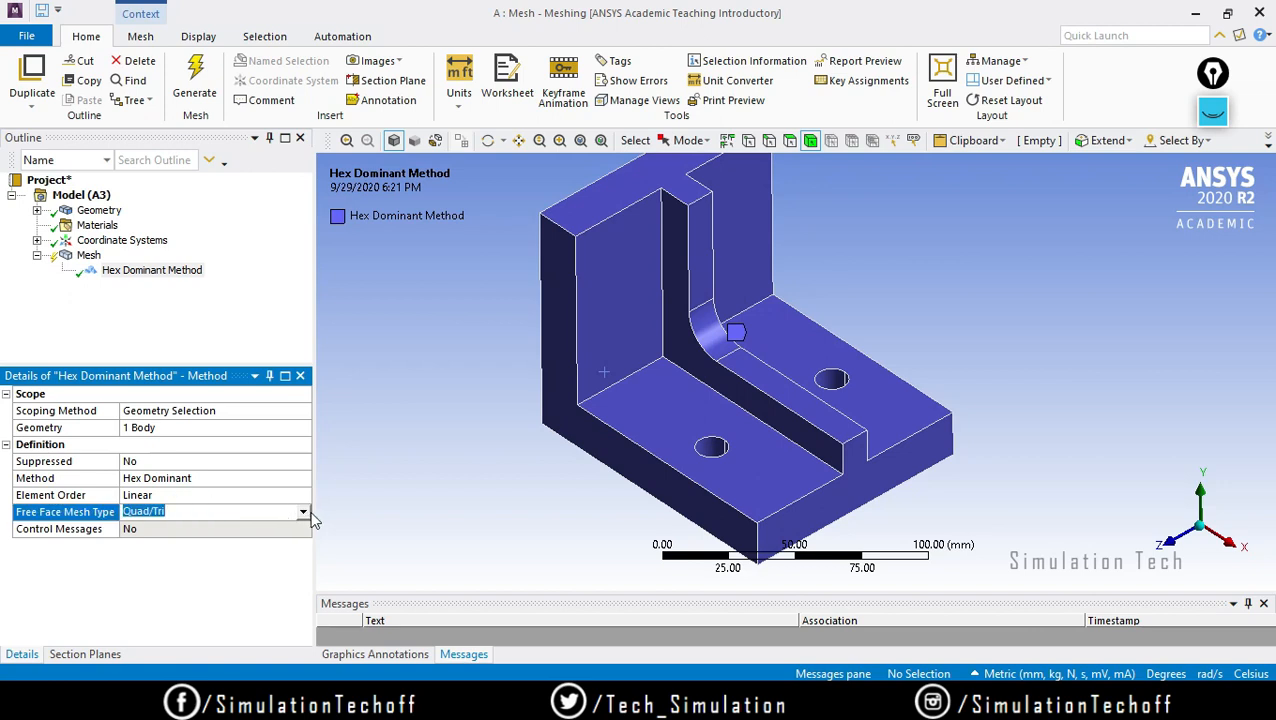
{"action": "left_click", "coordinate": [303, 512]}
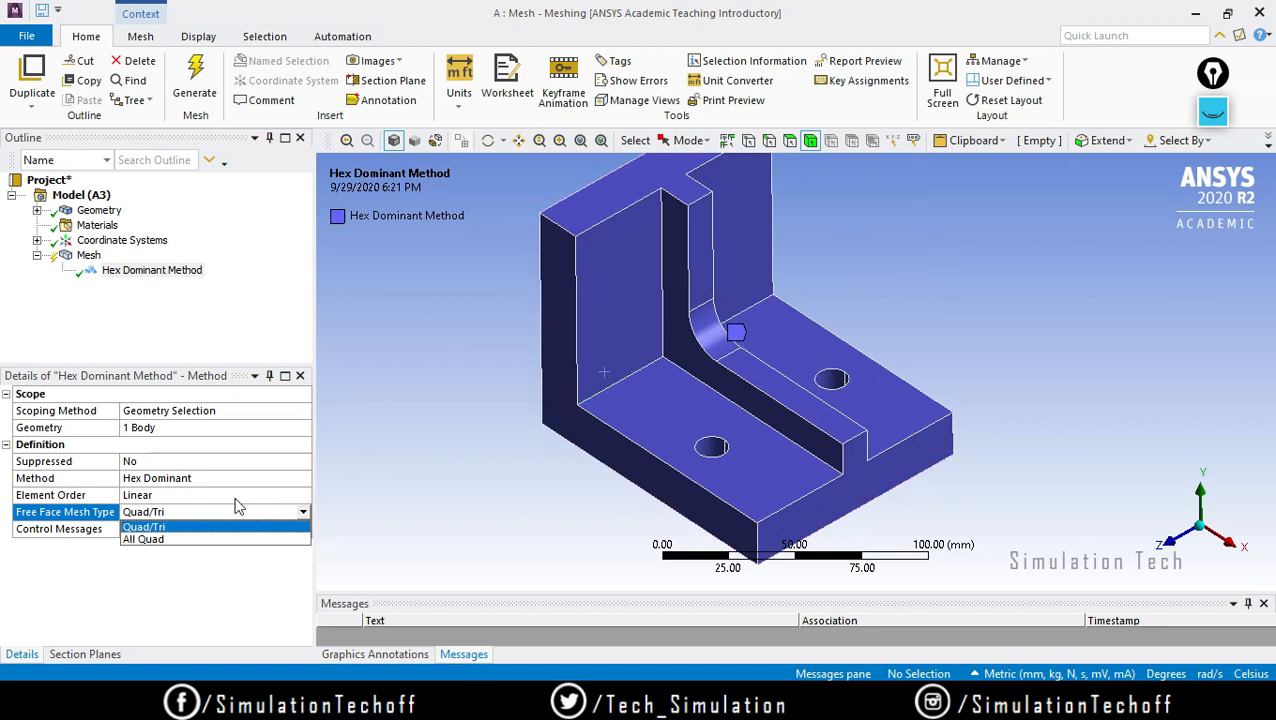
{"action": "left_click", "coordinate": [228, 539]}
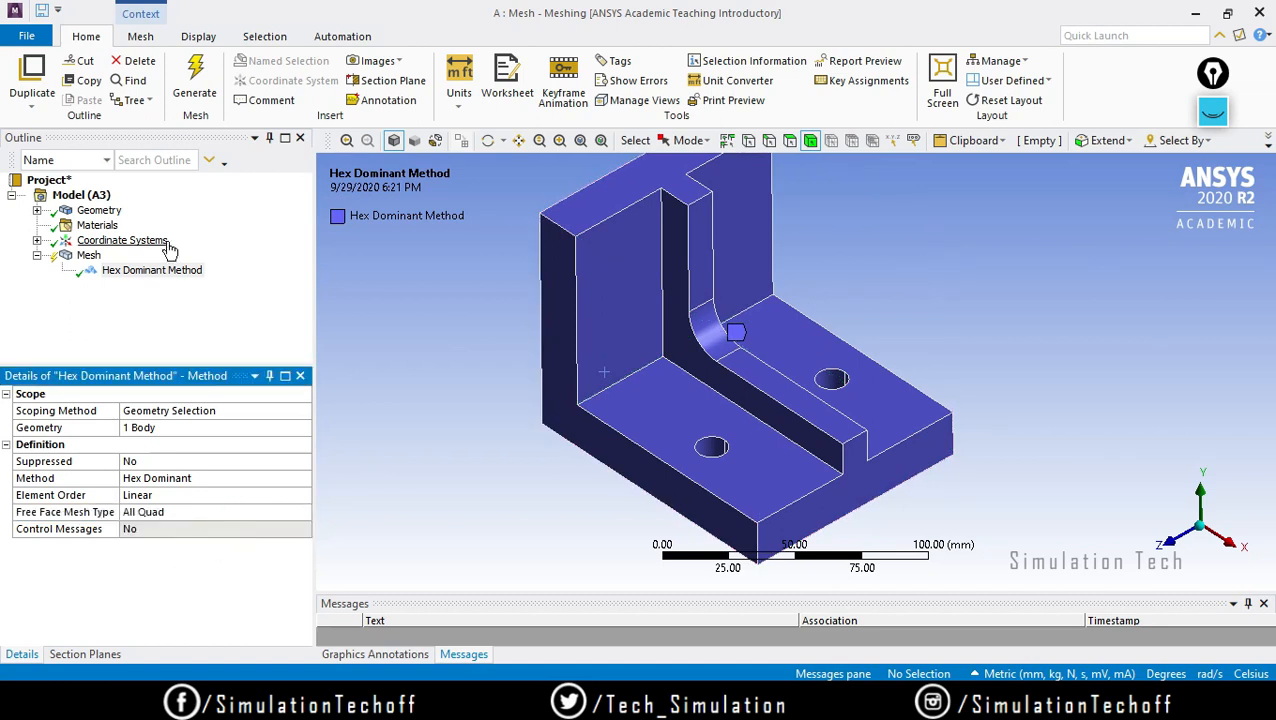
Expand the global mesh's sizing settings and set its element size to 5 mm
{"action": "left_click", "coordinate": [90, 256]}
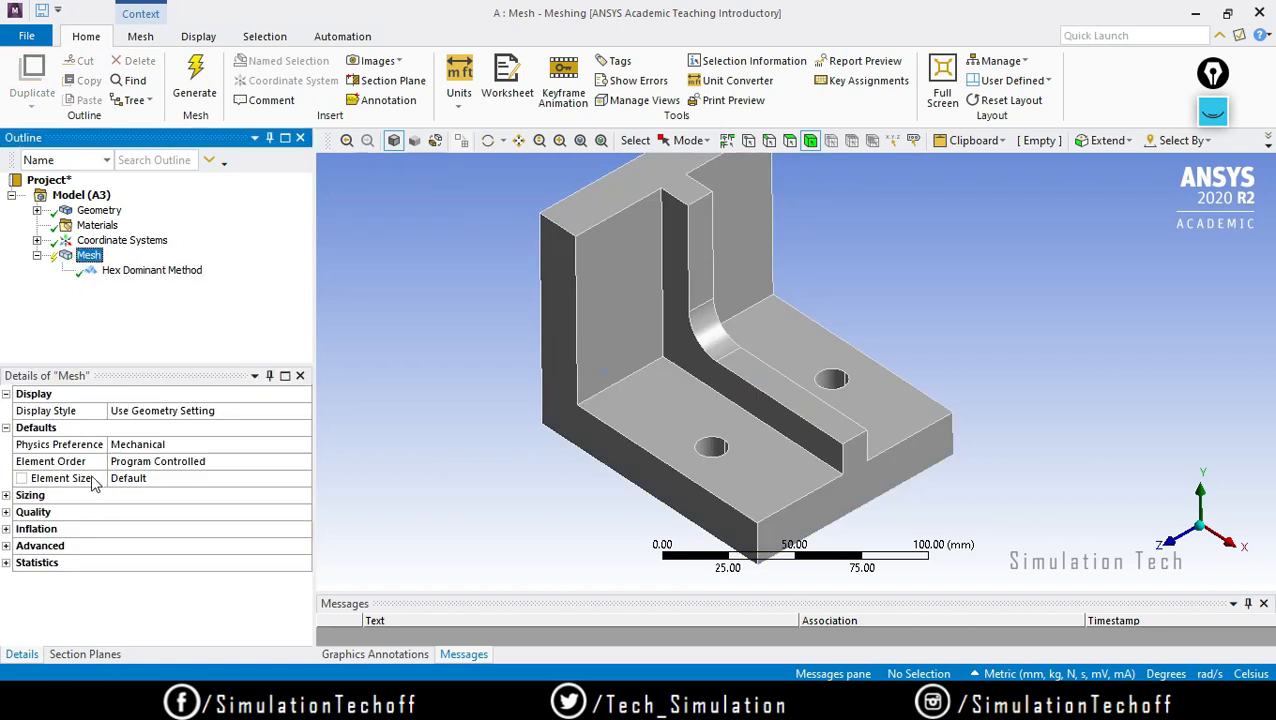
{"action": "left_click", "coordinate": [142, 480]}
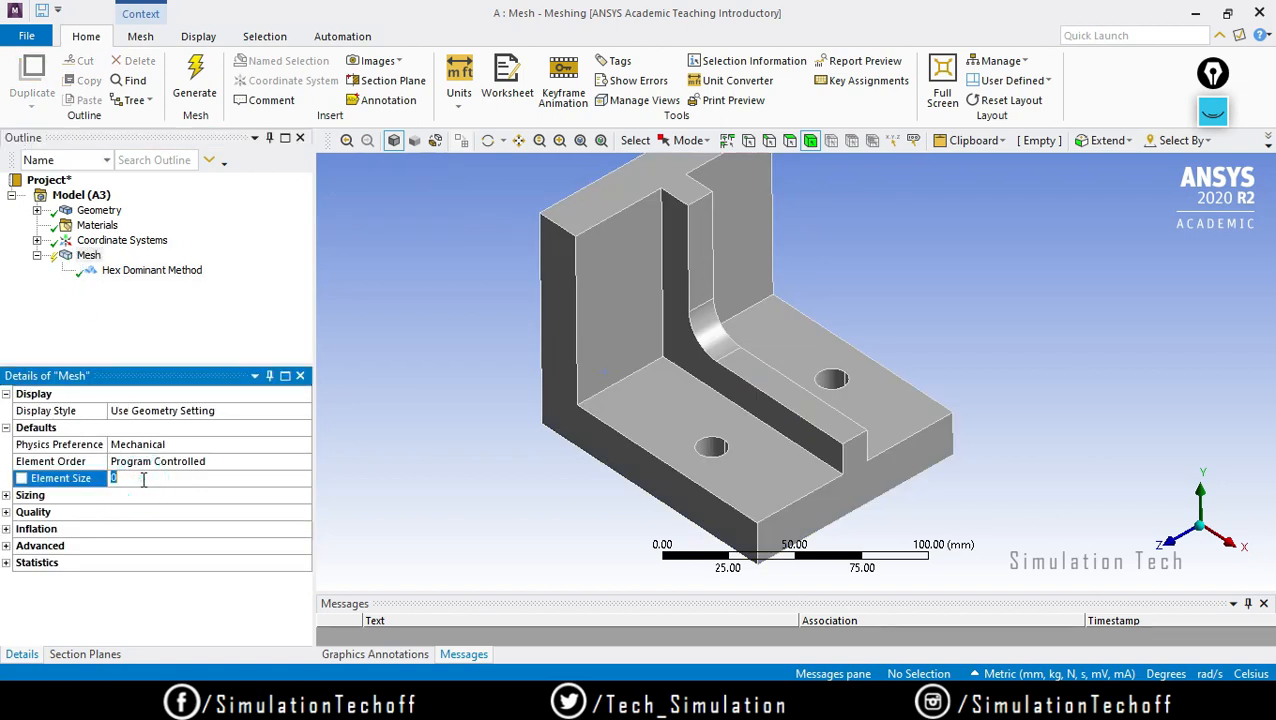
{"action": "left_click", "coordinate": [7, 496]}
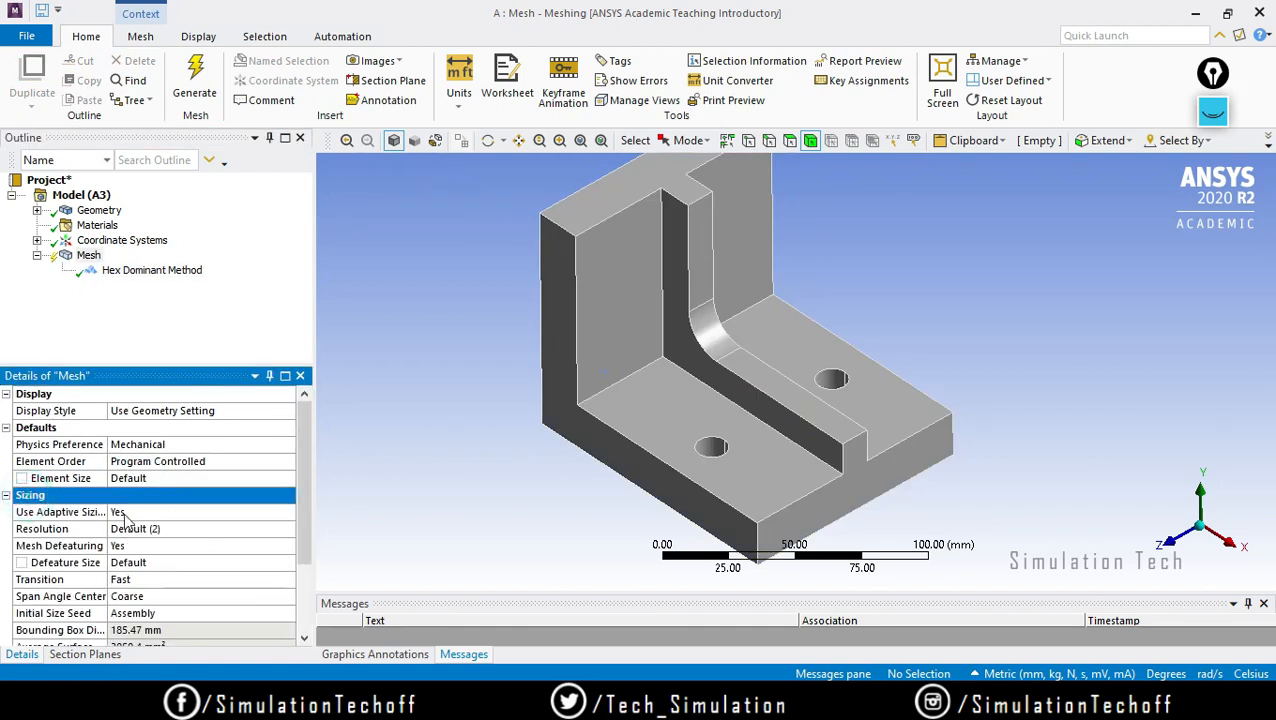
{"action": "left_click", "coordinate": [154, 478]}
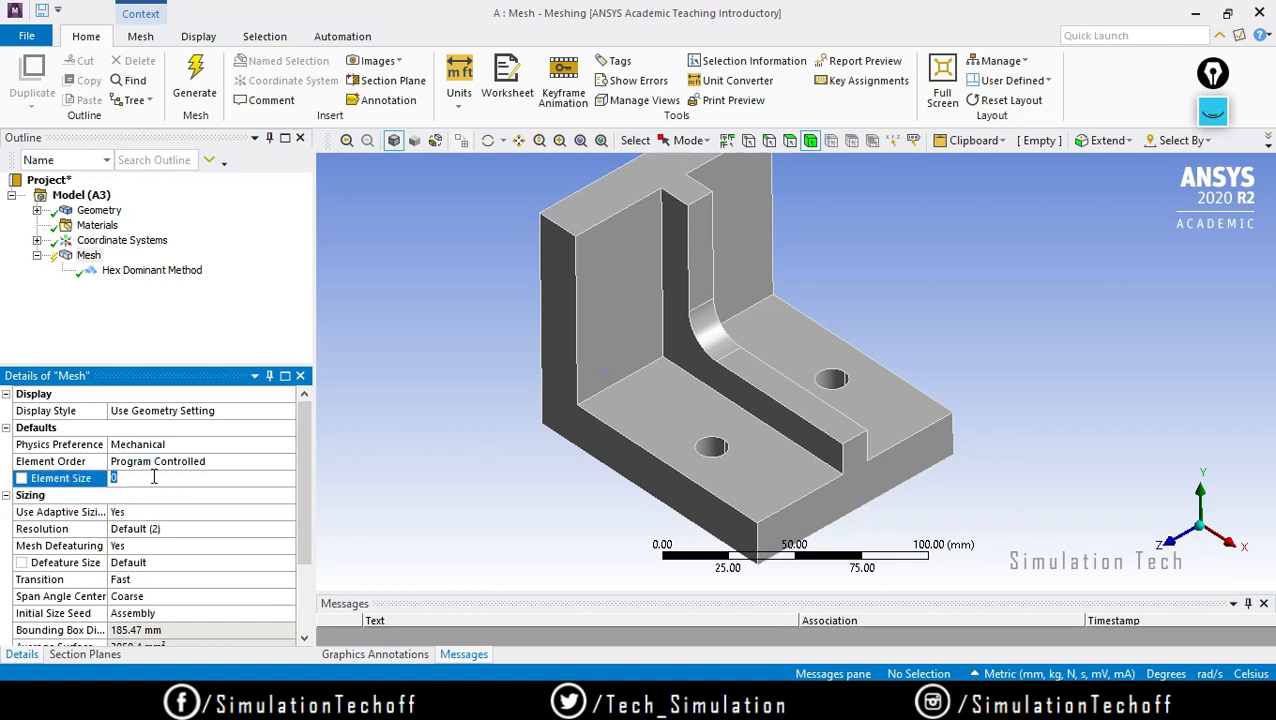
{"action": "type", "text": "5"}
{"action": "key", "text": "Return"}
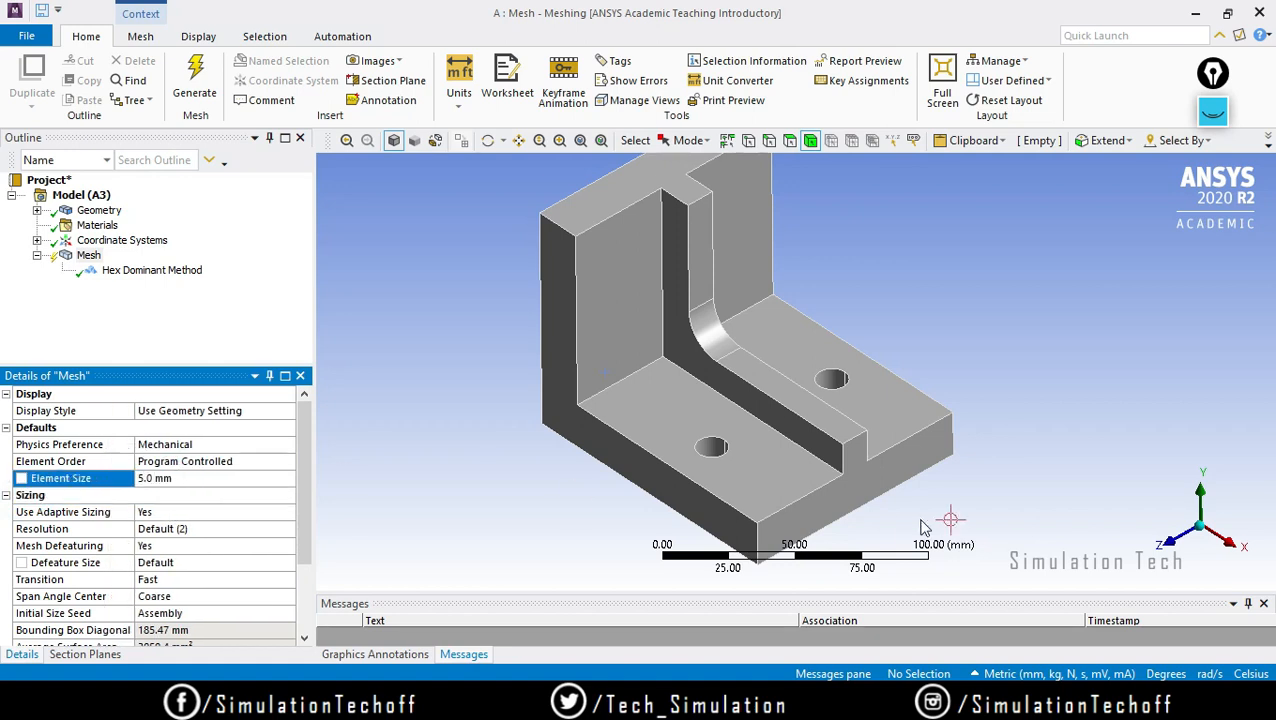
Generate the hex dominant mesh on the bracket
{"action": "right_click", "coordinate": [70, 255]}
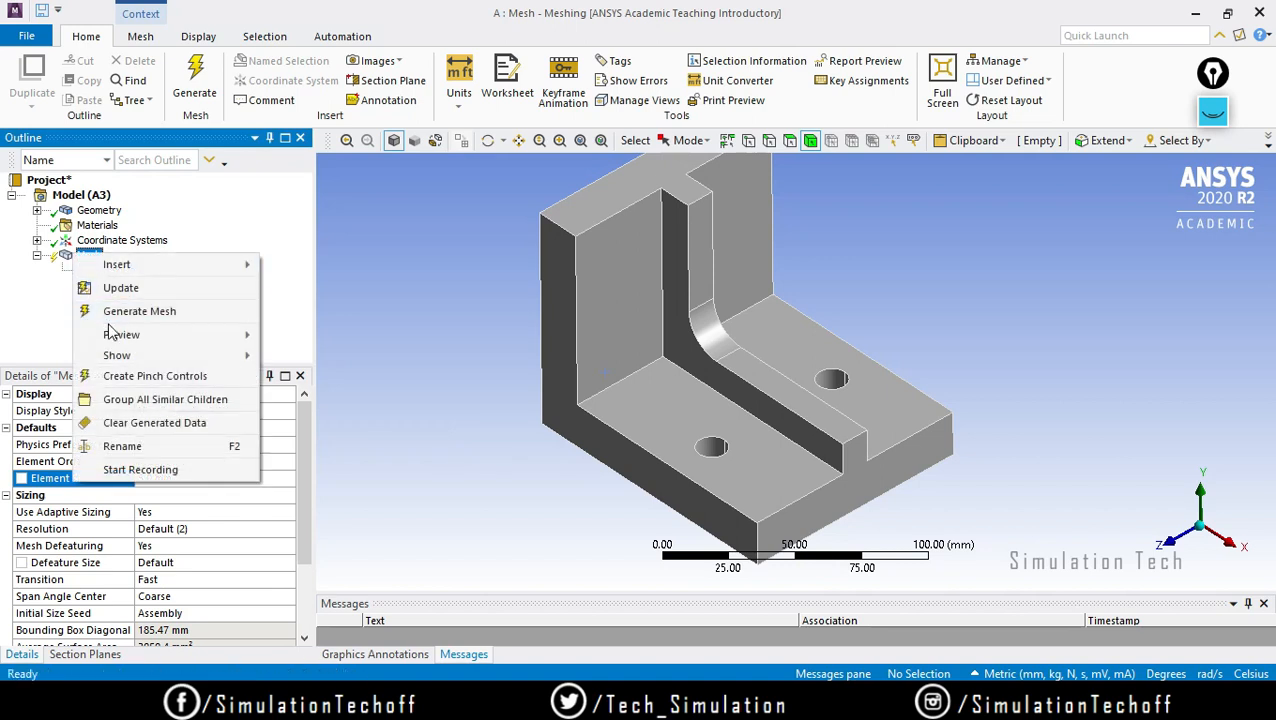
{"action": "left_click", "coordinate": [112, 308]}
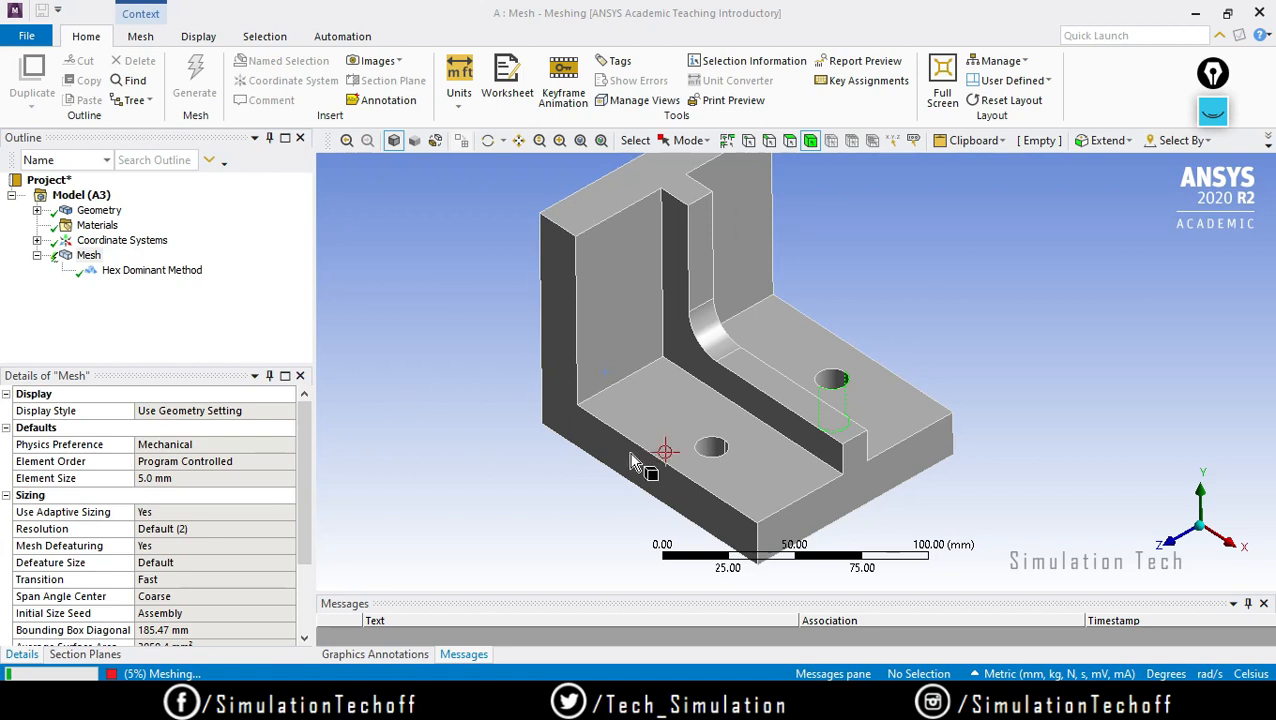
{"action": "mouse_move", "coordinate": [675, 447]}
{"action": "middle_mouse_down"}
{"action": "mouse_move", "coordinate": [660, 455]}
{"action": "mouse_move", "coordinate": [695, 456]}
{"action": "middle_mouse_up"}
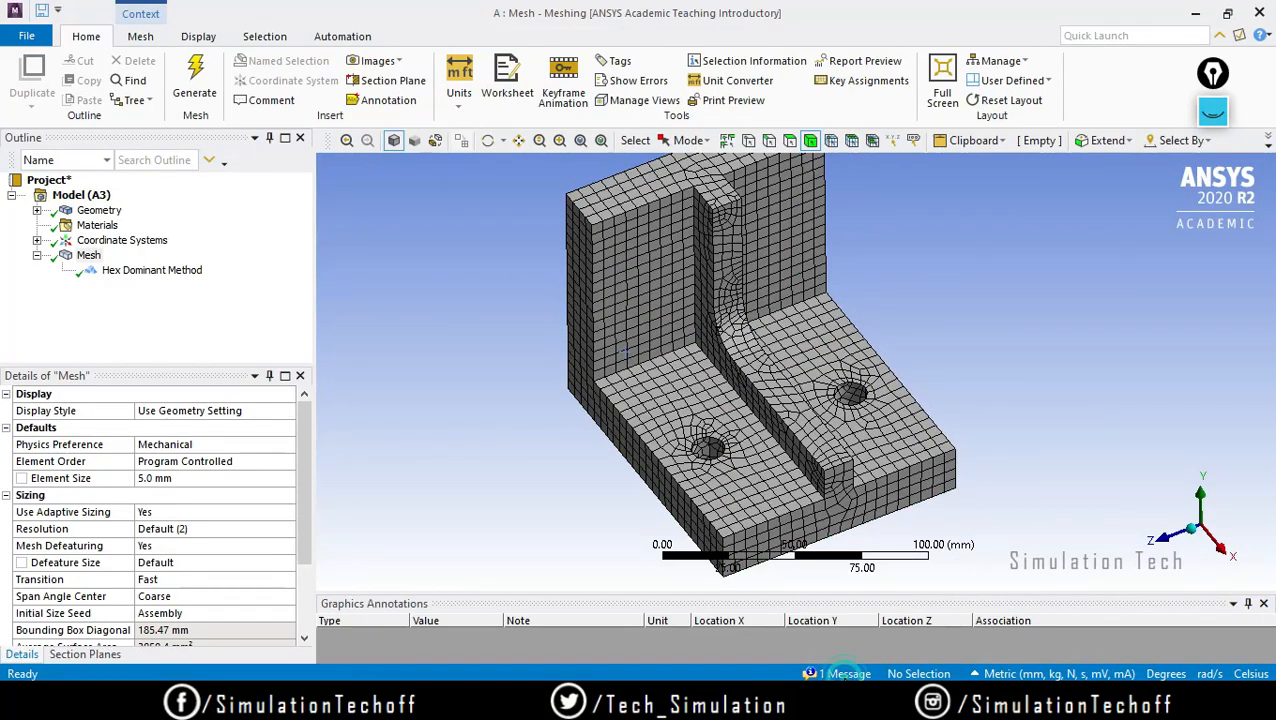
Read the full text of the warning issued during meshing and close it
{"action": "left_click", "coordinate": [837, 674]}
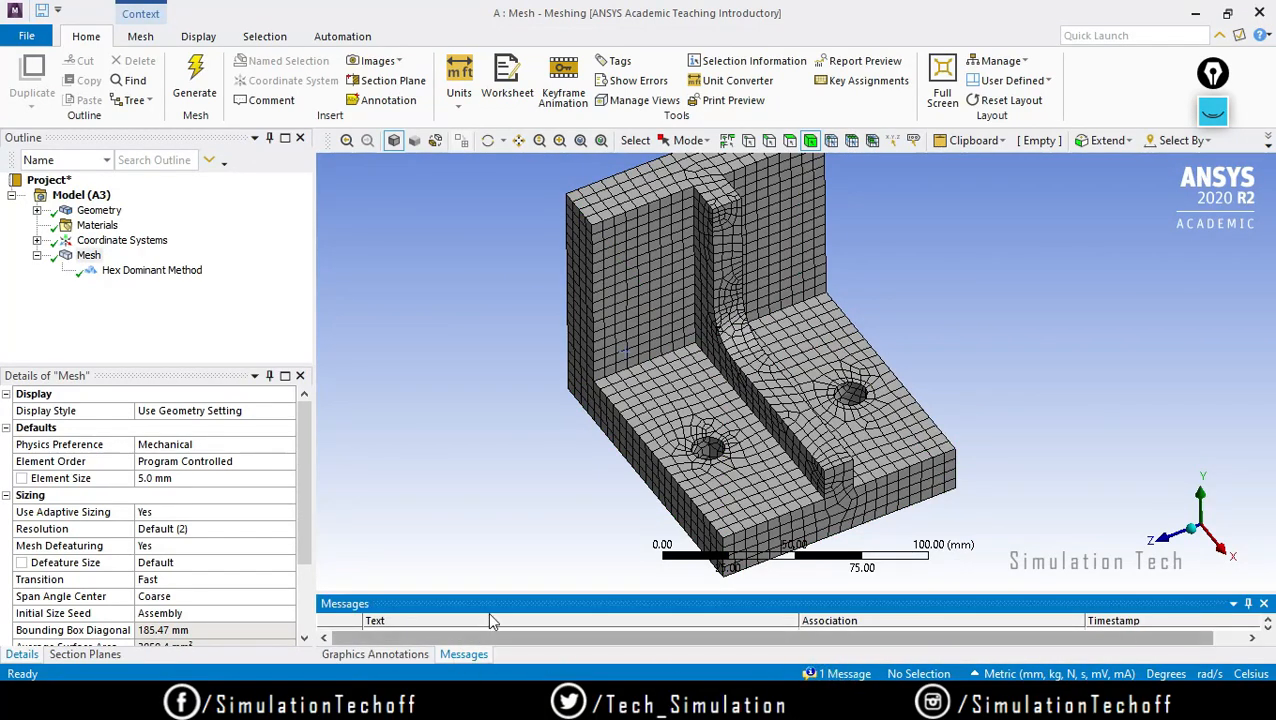
{"action": "left_click_drag", "start_coordinate": [511, 593], "coordinate": [517, 566]}
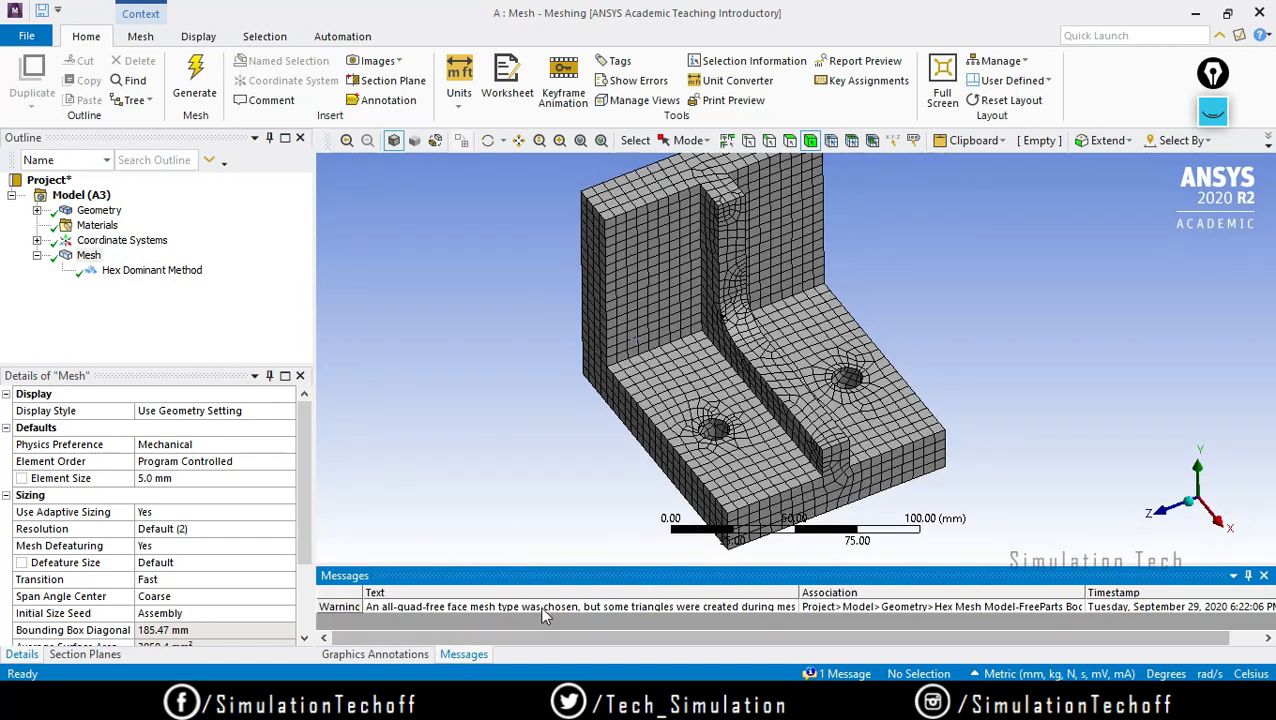
{"action": "double_click", "coordinate": [545, 607]}
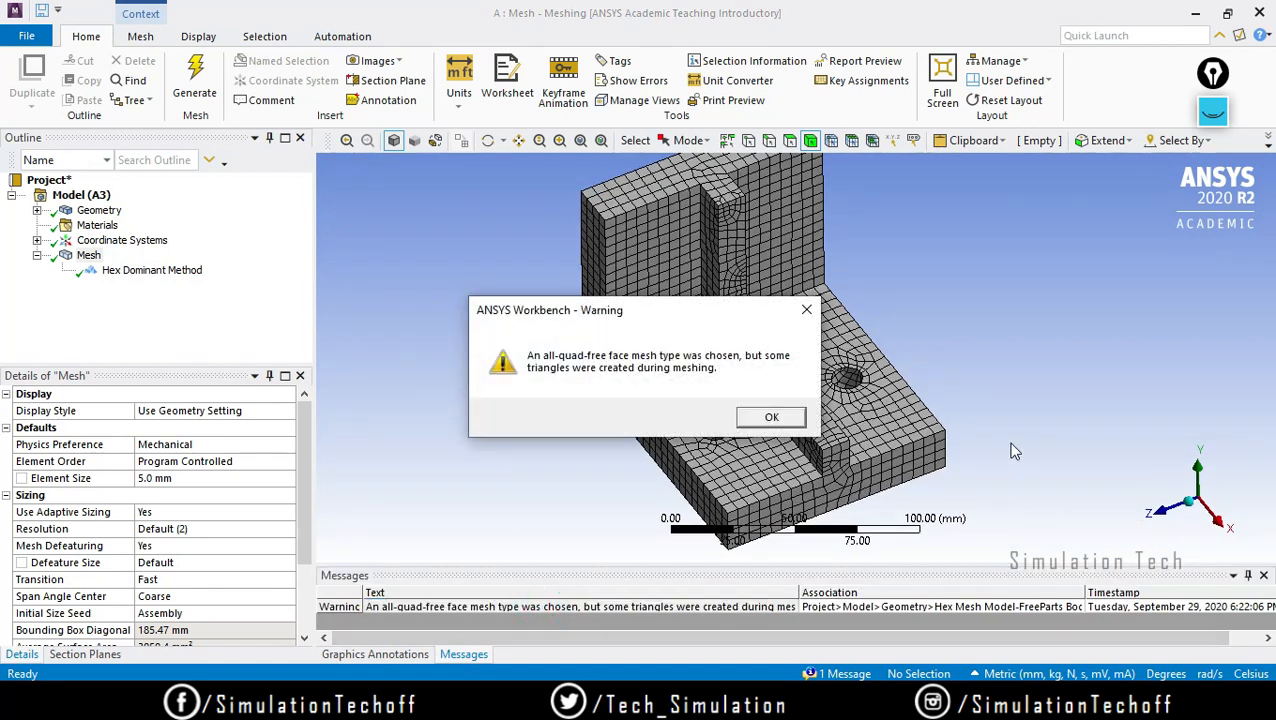
{"action": "left_click", "coordinate": [806, 310]}
Switch to mesh element selection and select the single element at the base plate's front corner to examine its shape
{"action": "middle_click_drag", "start_coordinate": [748, 500], "coordinate": [745, 427]}
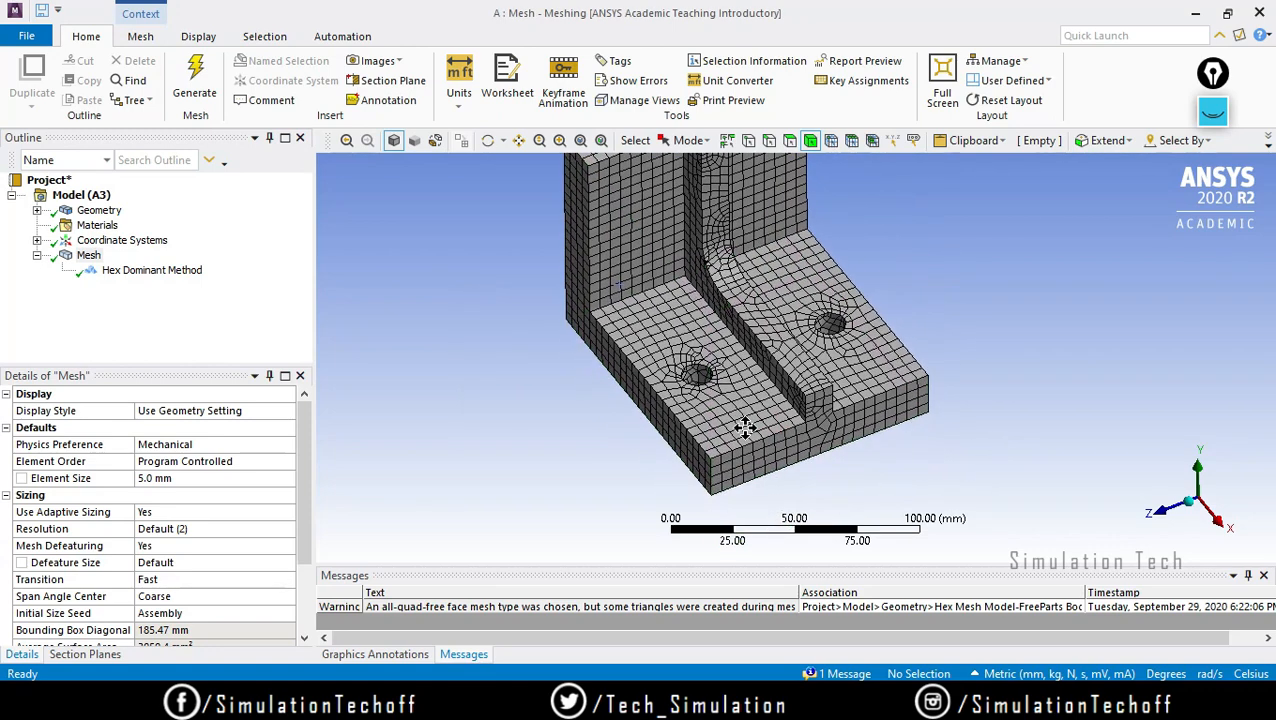
{"action": "scroll", "coordinate": [745, 427], "scroll_direction": "up", "scroll_amount": 10}
{"action": "middle_click_drag", "start_coordinate": [783, 342], "coordinate": [745, 425]}
{"action": "scroll", "coordinate": [750, 400], "scroll_direction": "up", "scroll_amount": 5}
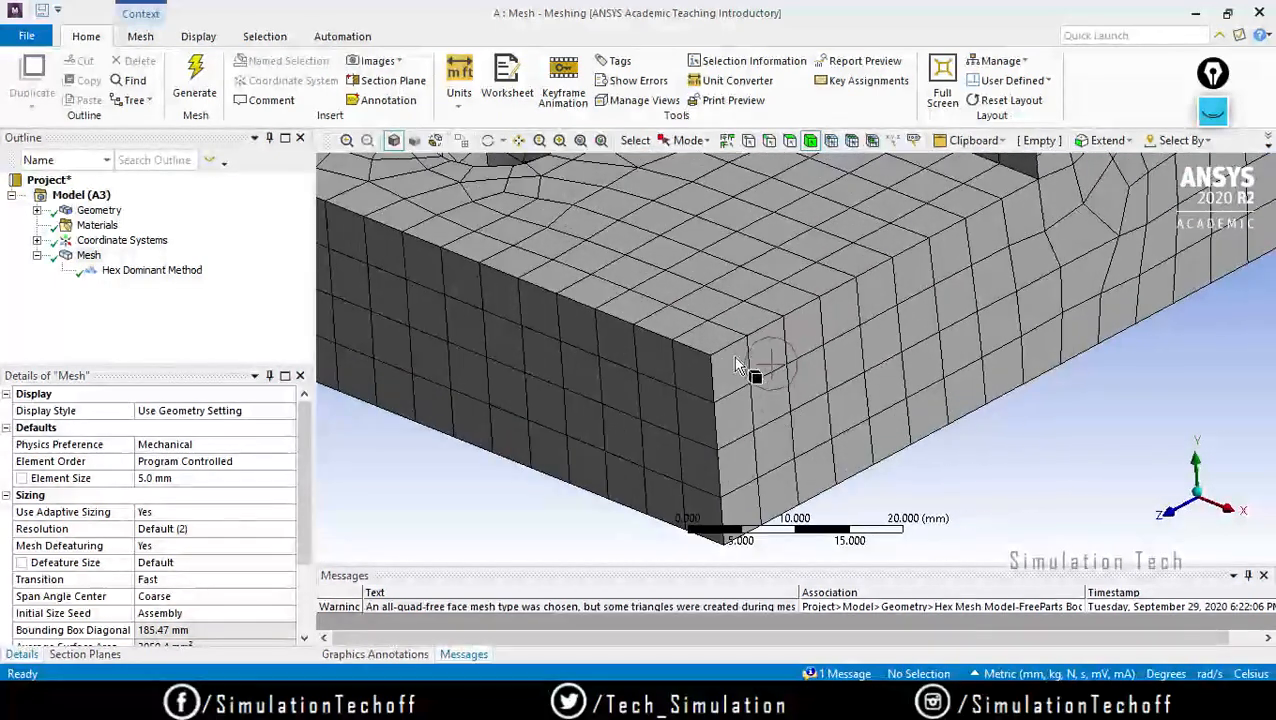
{"action": "scroll", "coordinate": [735, 365], "scroll_direction": "up", "scroll_amount": 4}
{"action": "left_click", "coordinate": [664, 384]}
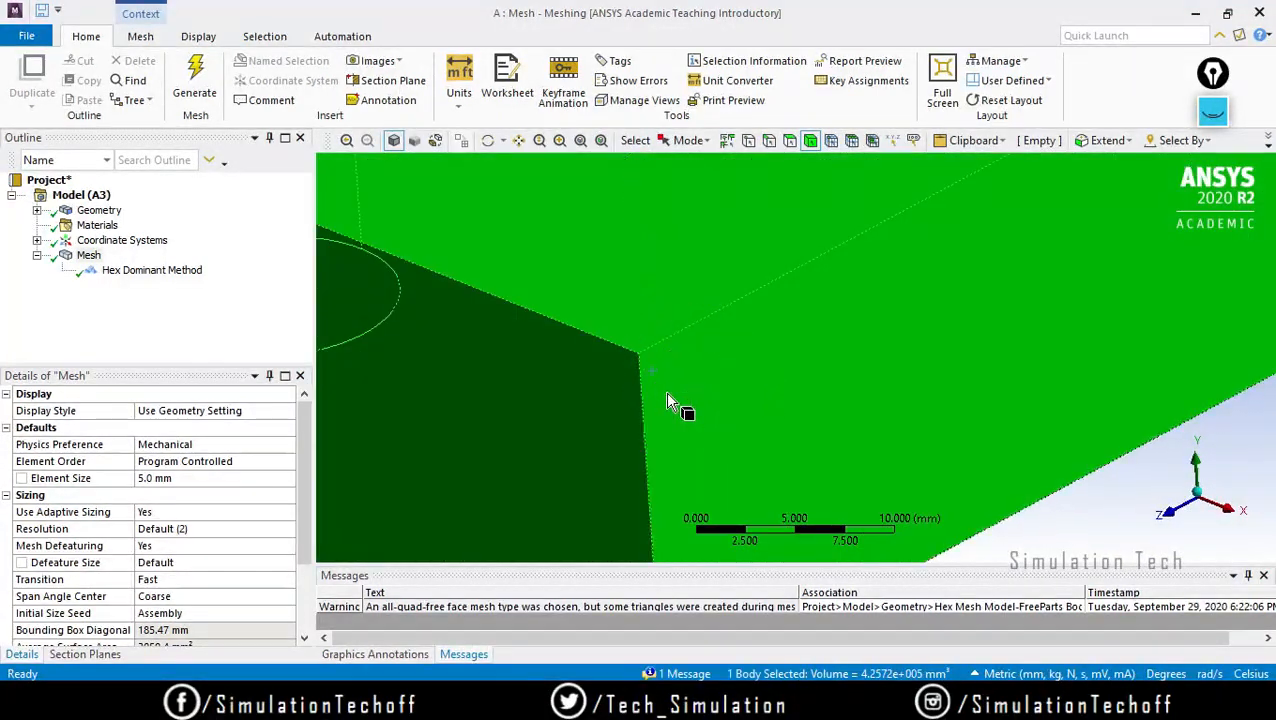
{"action": "left_click", "coordinate": [667, 396]}
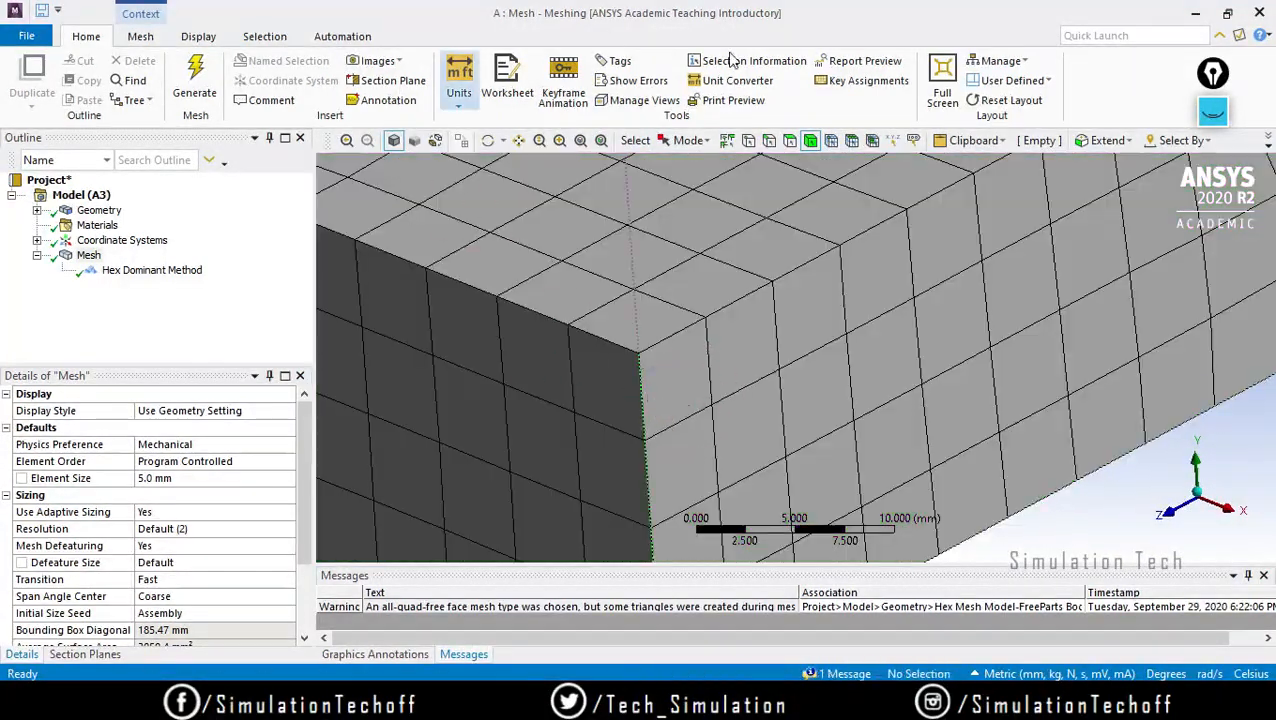
{"action": "left_click", "coordinate": [851, 141]}
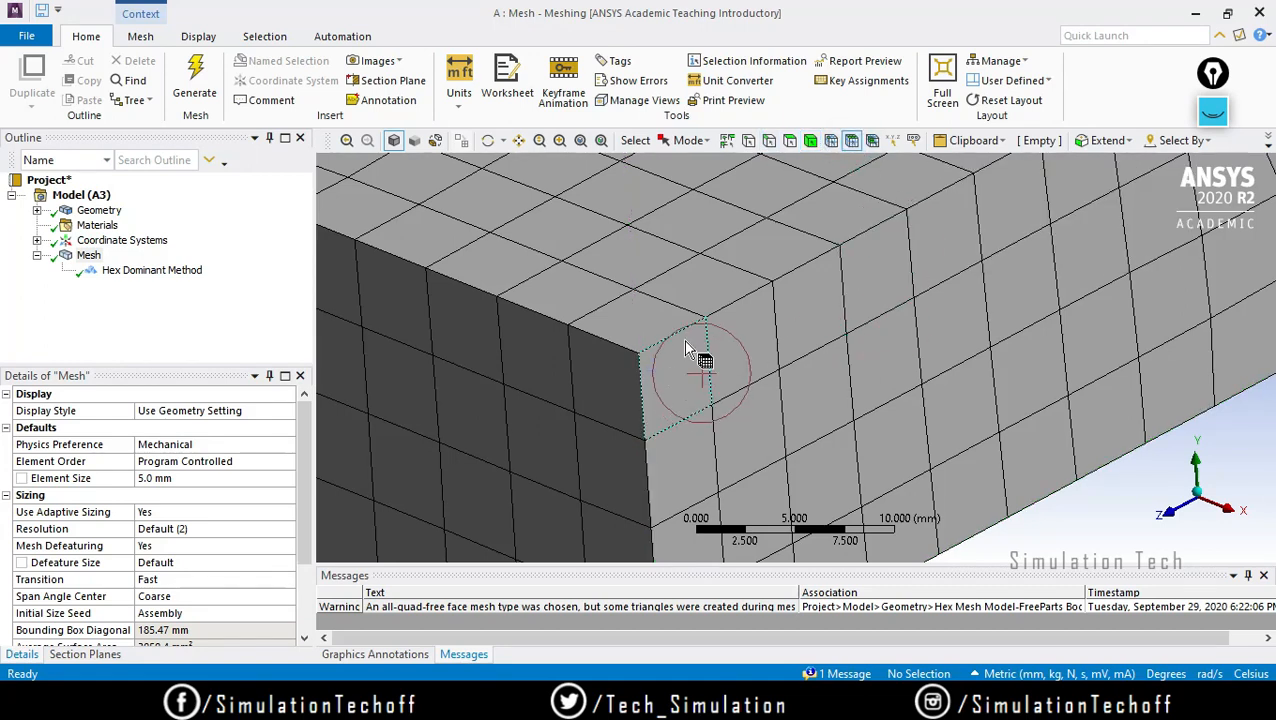
{"action": "left_click", "coordinate": [873, 141]}
{"action": "left_click", "coordinate": [668, 388]}
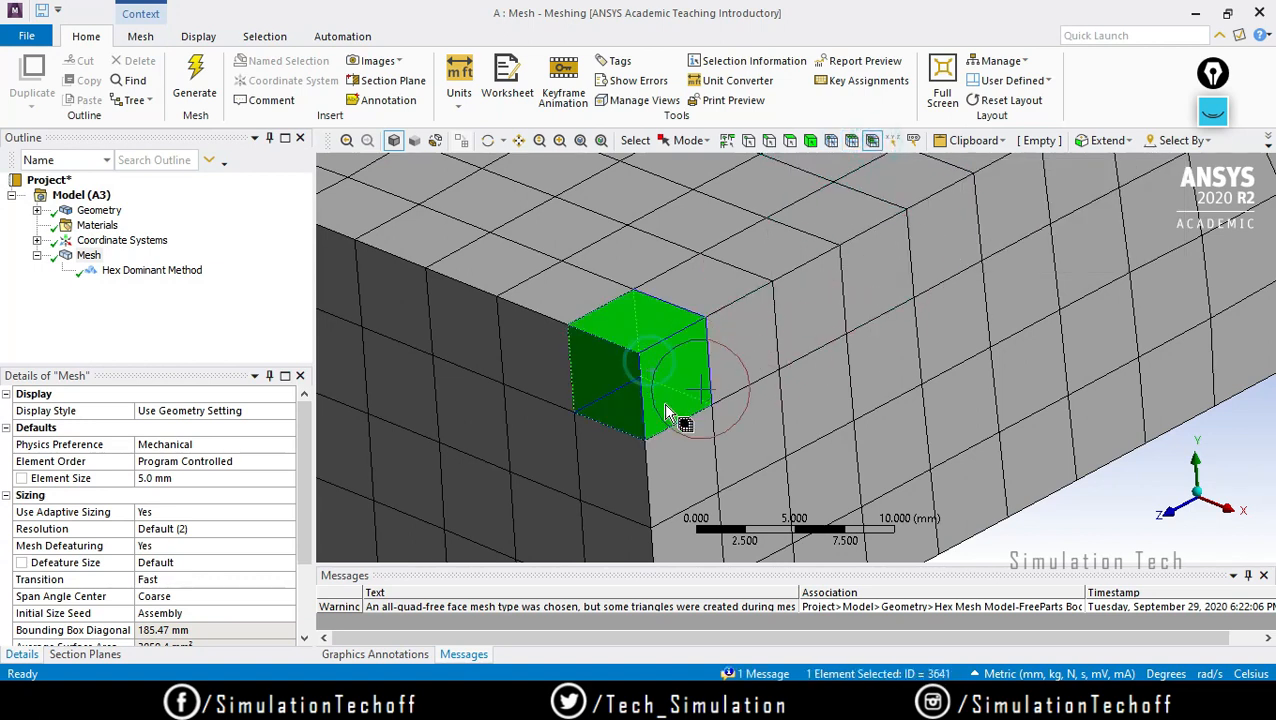
Select an element along the base plate's long edge and one on the rib's end face to compare their shapes
{"action": "scroll", "coordinate": [680, 375], "scroll_direction": "down", "scroll_amount": 5}
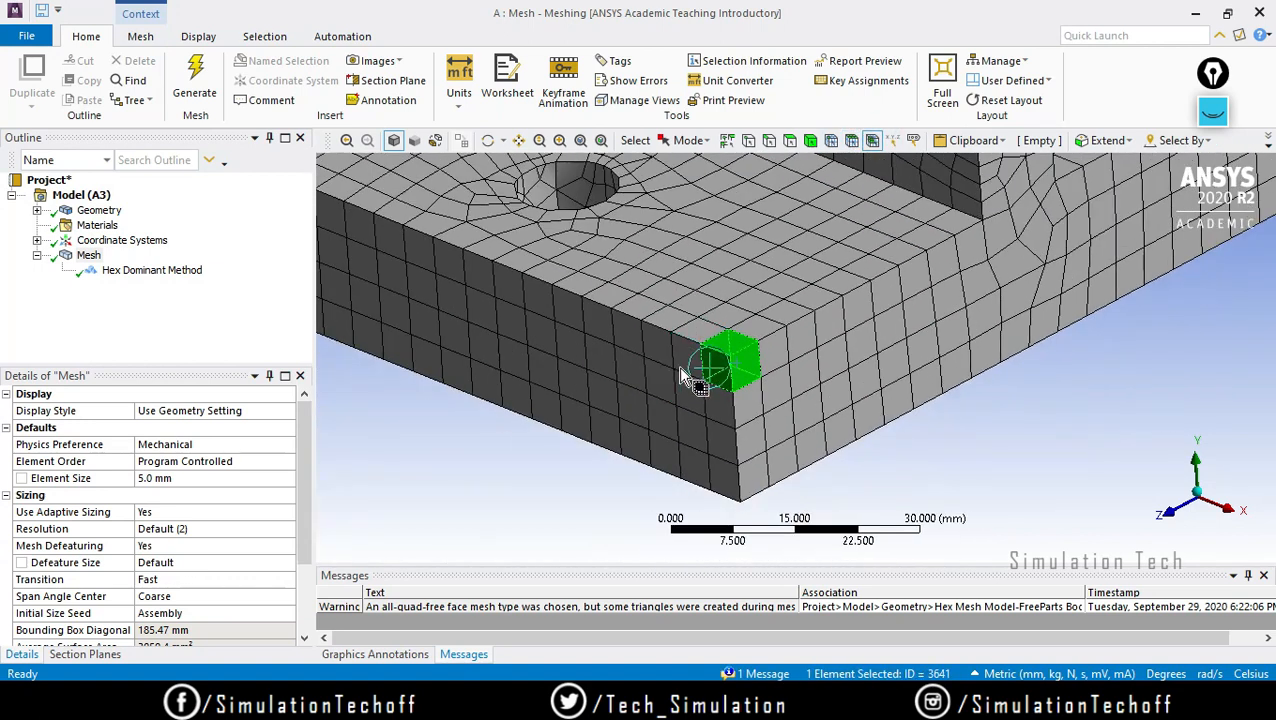
{"action": "middle_click_drag", "start_coordinate": [595, 288], "coordinate": [721, 381], "text": "ctrl"}
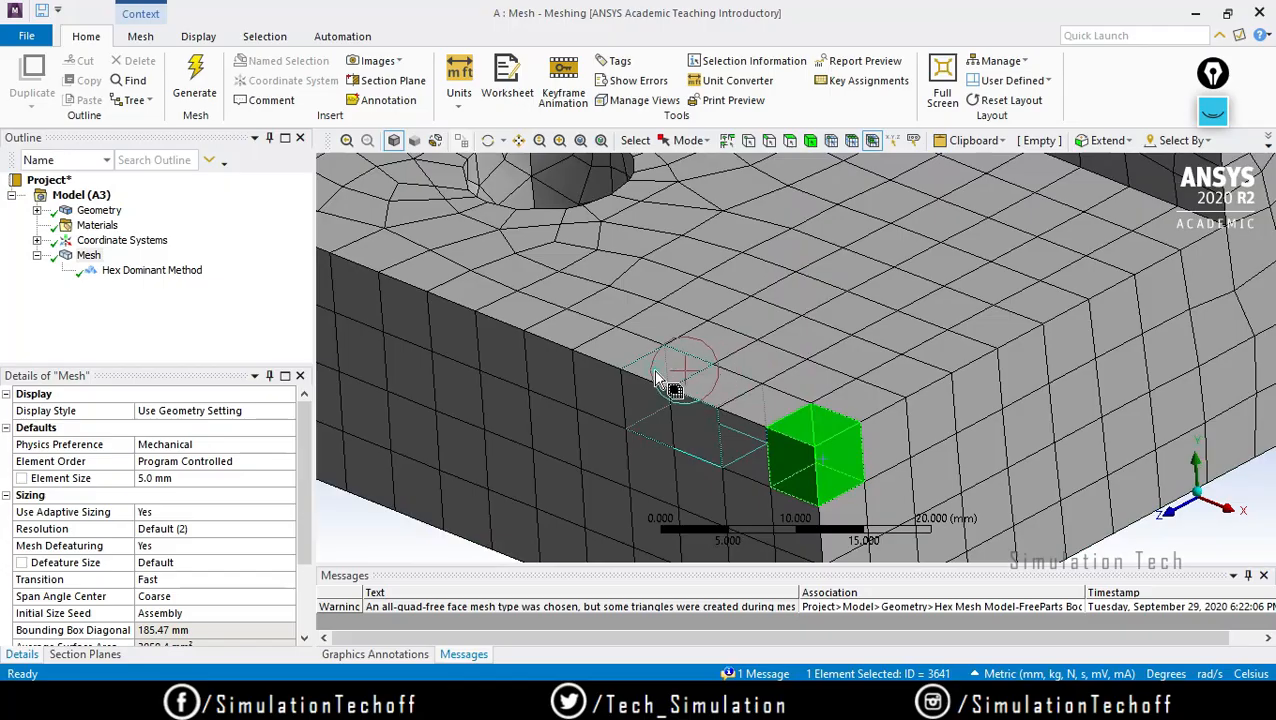
{"action": "left_click", "coordinate": [654, 371]}
{"action": "middle_click_drag", "start_coordinate": [665, 340], "coordinate": [532, 349]}
{"action": "middle_click_drag", "start_coordinate": [979, 475], "coordinate": [766, 330], "text": "ctrl"}
{"action": "scroll", "coordinate": [766, 330], "scroll_direction": "up", "scroll_amount": 1}
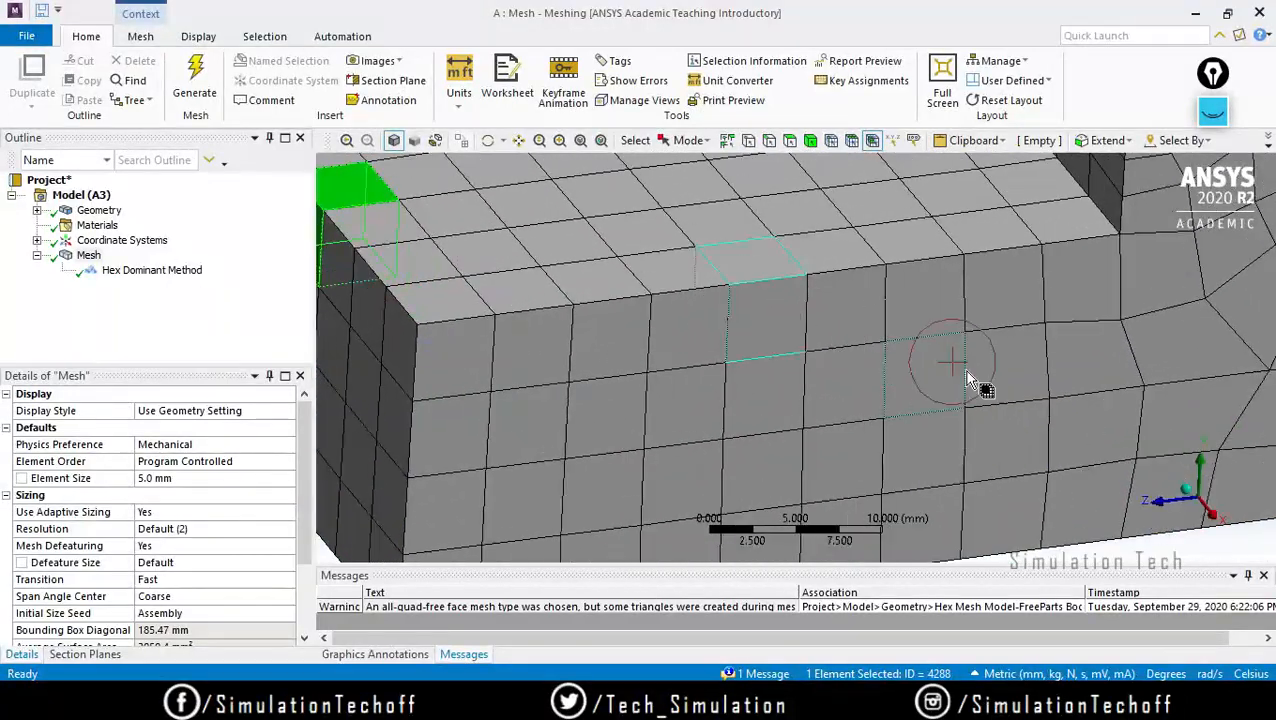
{"action": "scroll", "coordinate": [968, 372], "scroll_direction": "down", "scroll_amount": 2}
{"action": "scroll", "coordinate": [1040, 390], "scroll_direction": "down", "scroll_amount": 2}
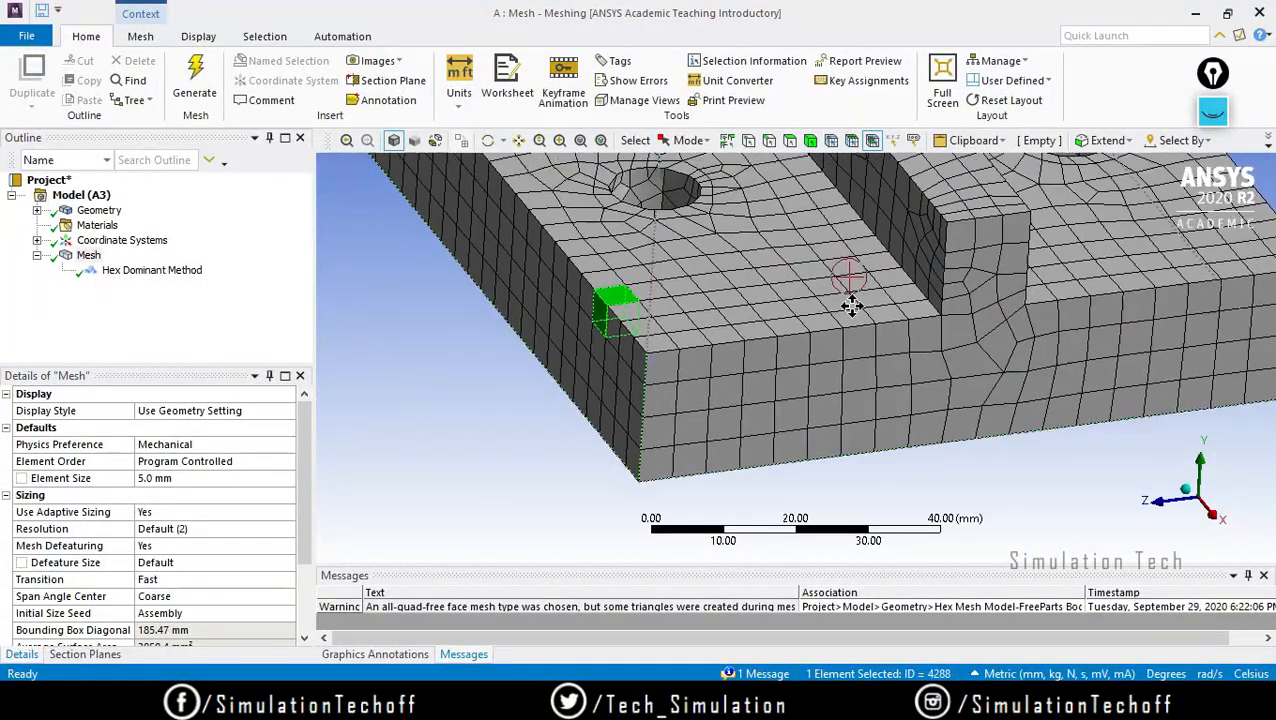
{"action": "middle_click_drag", "start_coordinate": [849, 302], "coordinate": [681, 334], "text": "ctrl"}
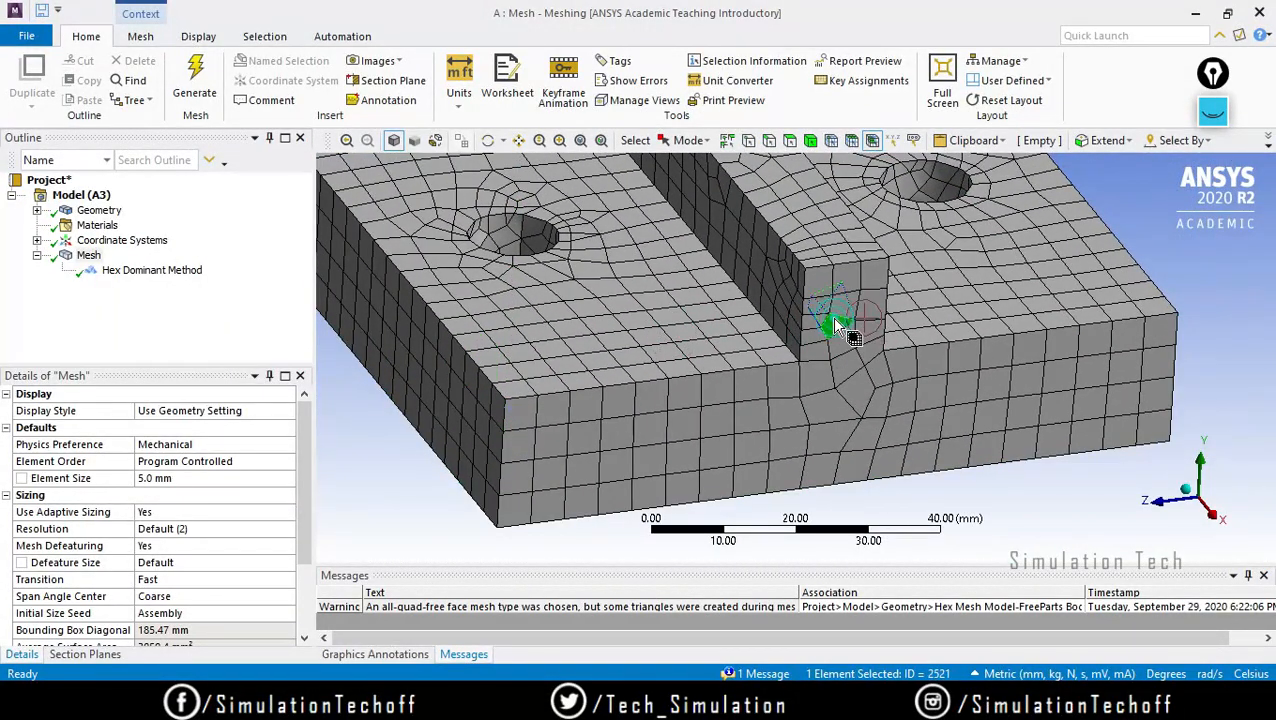
{"action": "middle_click_drag", "start_coordinate": [838, 327], "coordinate": [700, 283]}
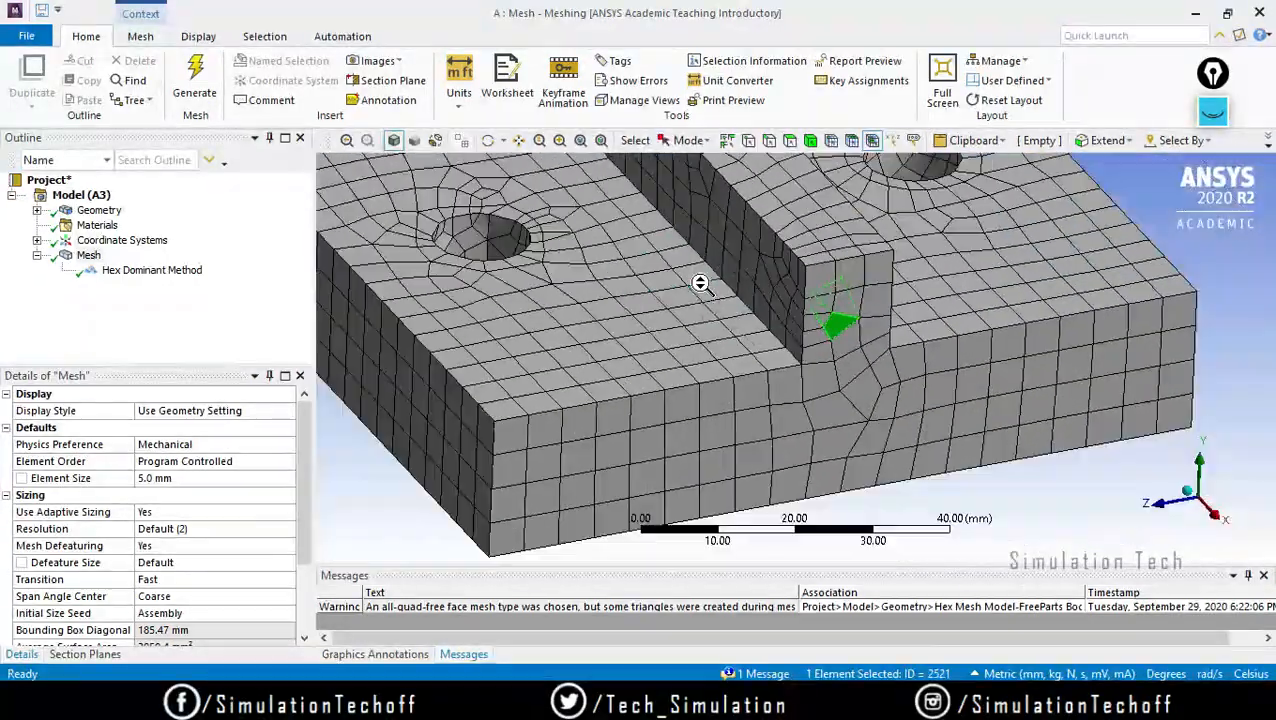
Inspect the mesh on the upright wall and around the base hole, selecting a triangular-faced element beside the hole
{"action": "scroll", "coordinate": [700, 283], "scroll_direction": "down", "scroll_amount": 3}
{"action": "middle_click_drag", "start_coordinate": [541, 288], "coordinate": [705, 447]}
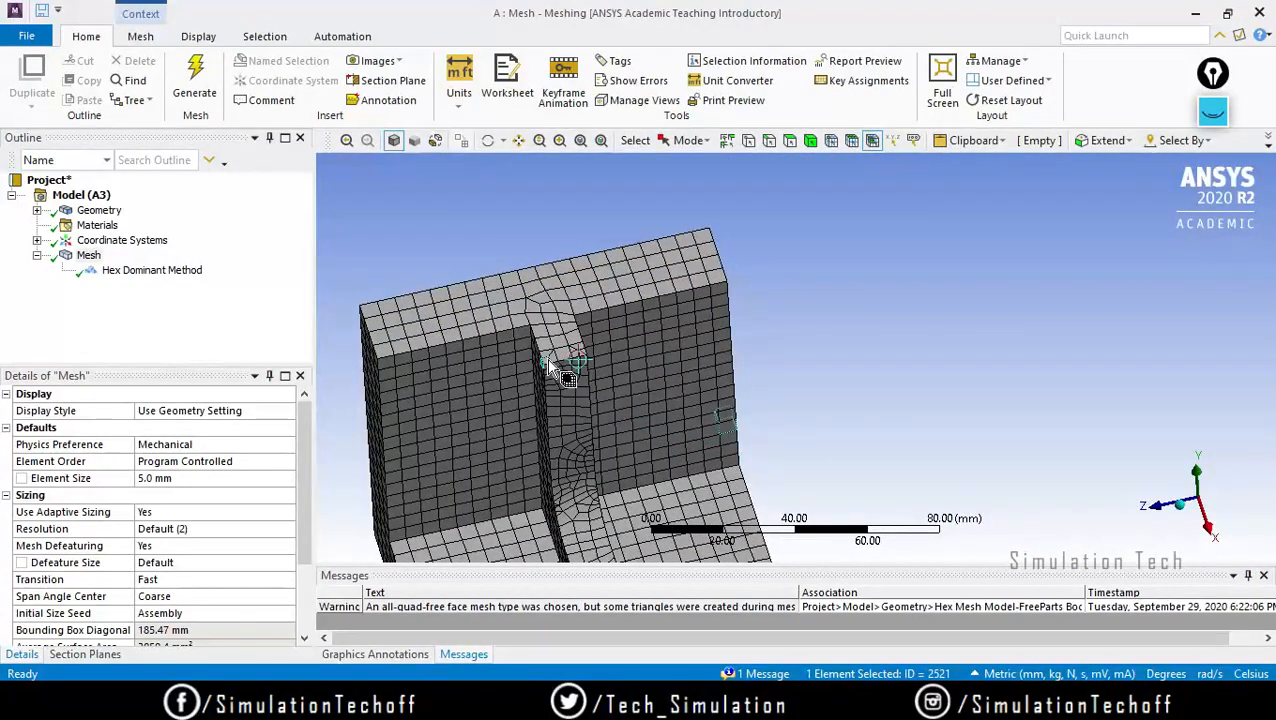
{"action": "scroll", "coordinate": [548, 366], "scroll_direction": "down", "scroll_amount": 3}
{"action": "scroll", "coordinate": [629, 461], "scroll_direction": "up", "scroll_amount": 5}
{"action": "middle_click_drag", "start_coordinate": [629, 461], "coordinate": [721, 212], "text": "ctrl"}
{"action": "scroll", "coordinate": [640, 370], "scroll_direction": "up", "scroll_amount": 4}
{"action": "middle_click_drag", "start_coordinate": [547, 380], "coordinate": [750, 391], "text": "ctrl"}
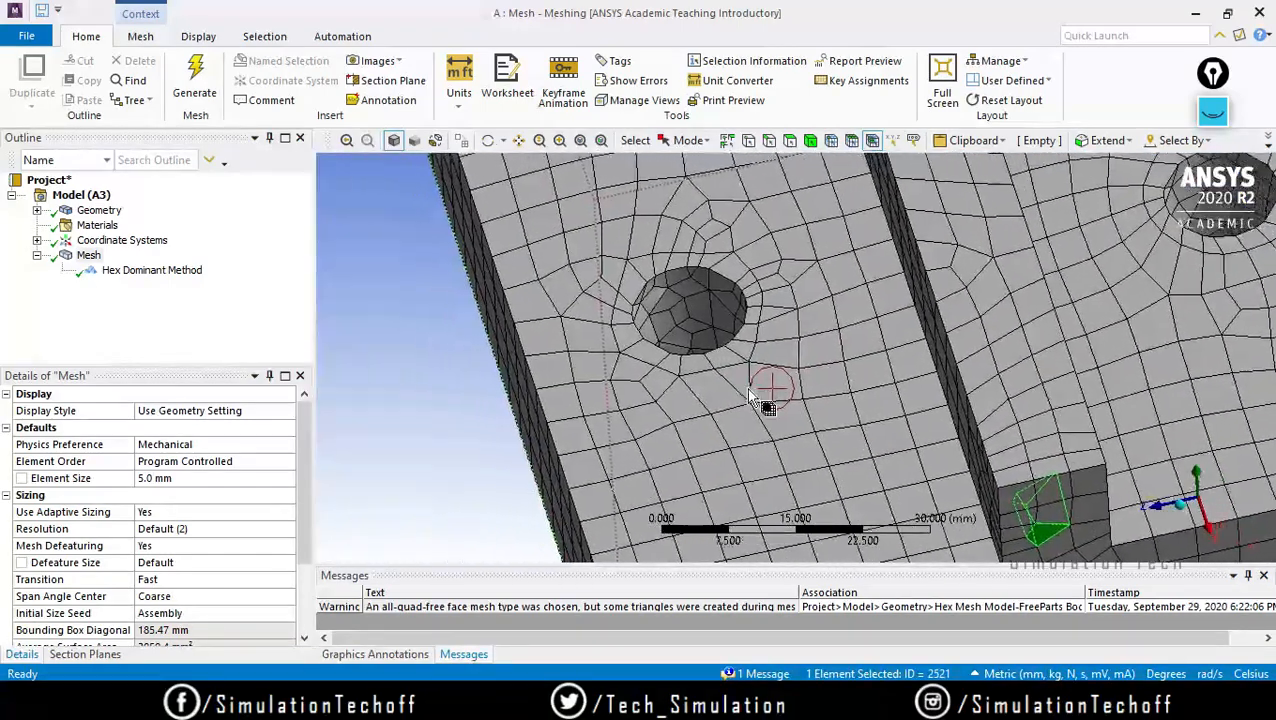
{"action": "scroll", "coordinate": [735, 415], "scroll_direction": "up", "scroll_amount": 4}
{"action": "left_click", "coordinate": [603, 420]}
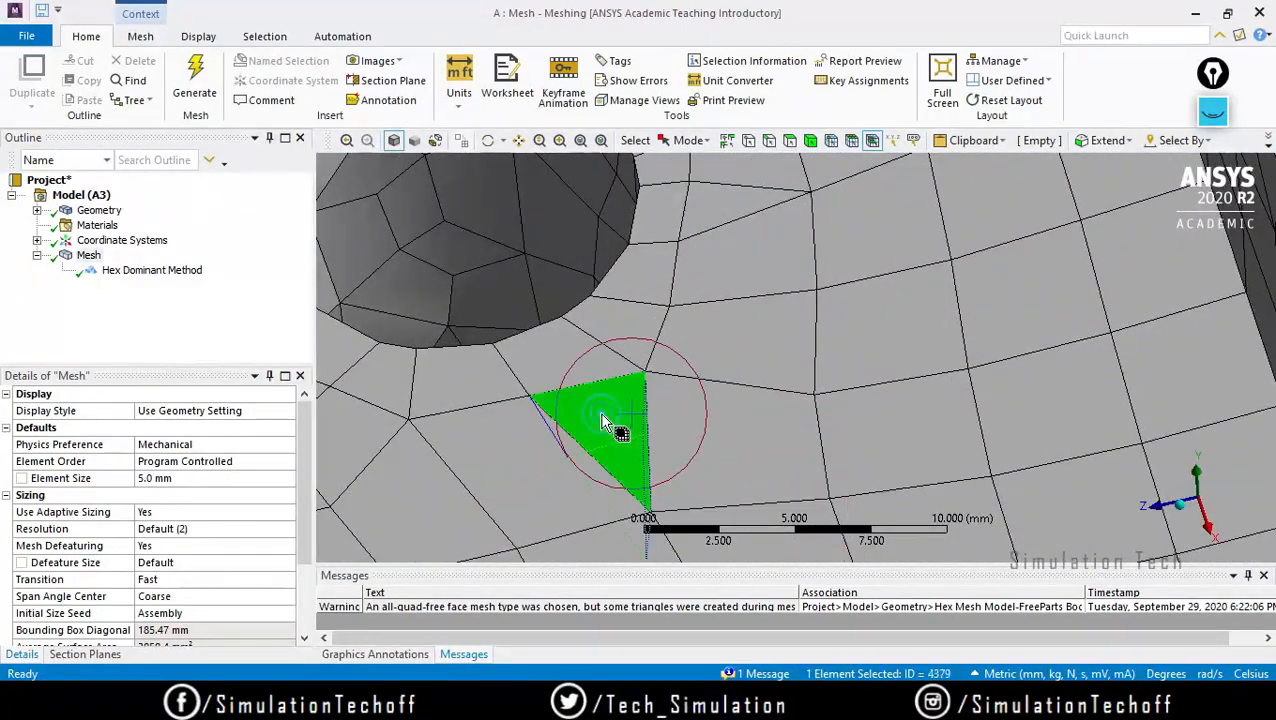
{"action": "middle_click_drag", "start_coordinate": [615, 427], "coordinate": [586, 423]}
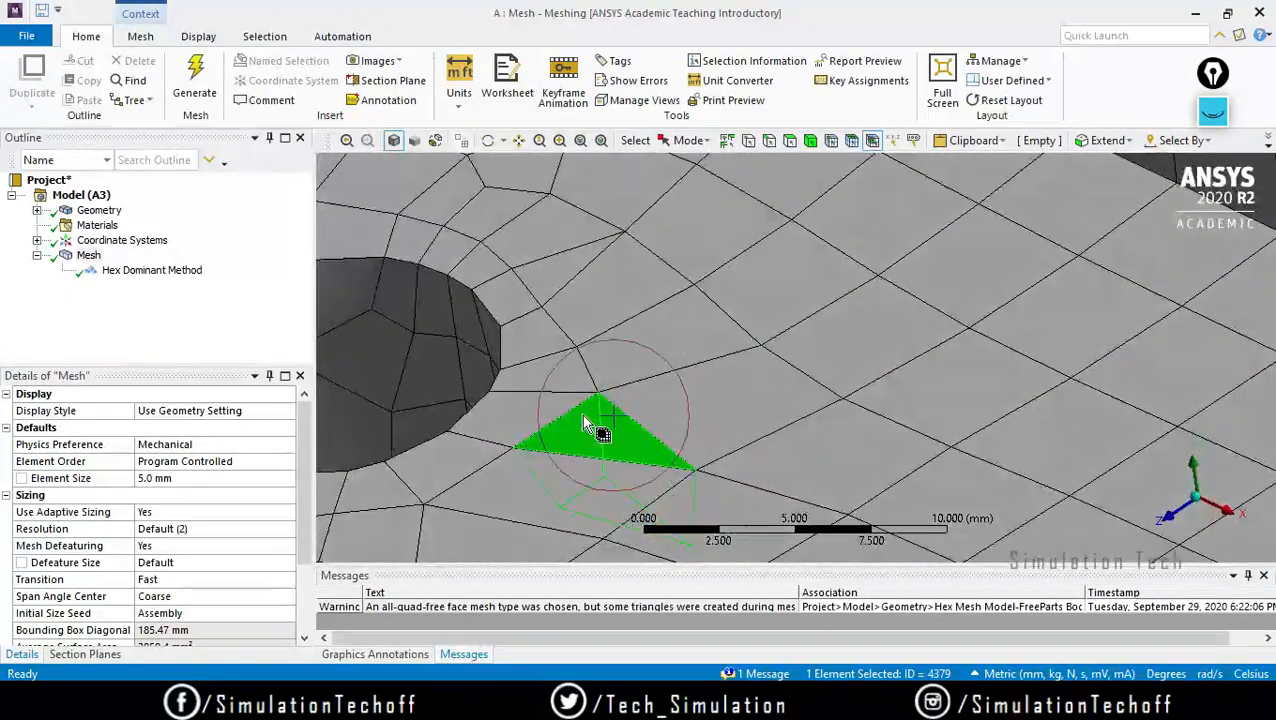
Select several elements one after another between the base hole and the plate's long edge to check their shapes
{"action": "middle_click_drag", "start_coordinate": [604, 518], "coordinate": [790, 176], "text": "ctrl"}
{"action": "scroll", "coordinate": [752, 313], "scroll_direction": "up", "scroll_amount": 2}
{"action": "scroll", "coordinate": [735, 341], "scroll_direction": "down", "scroll_amount": 3}
{"action": "left_click", "coordinate": [734, 351]}
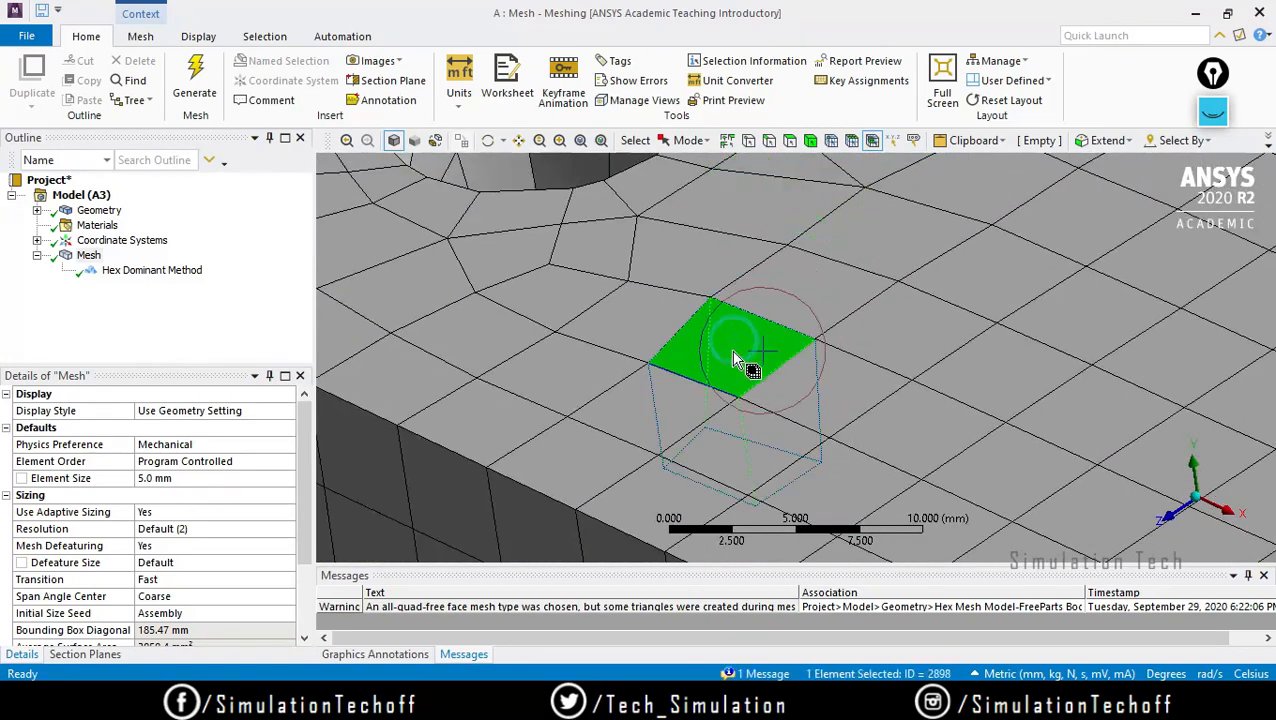
{"action": "left_click", "coordinate": [578, 477]}
{"action": "scroll", "coordinate": [600, 460], "scroll_direction": "down", "scroll_amount": 3}
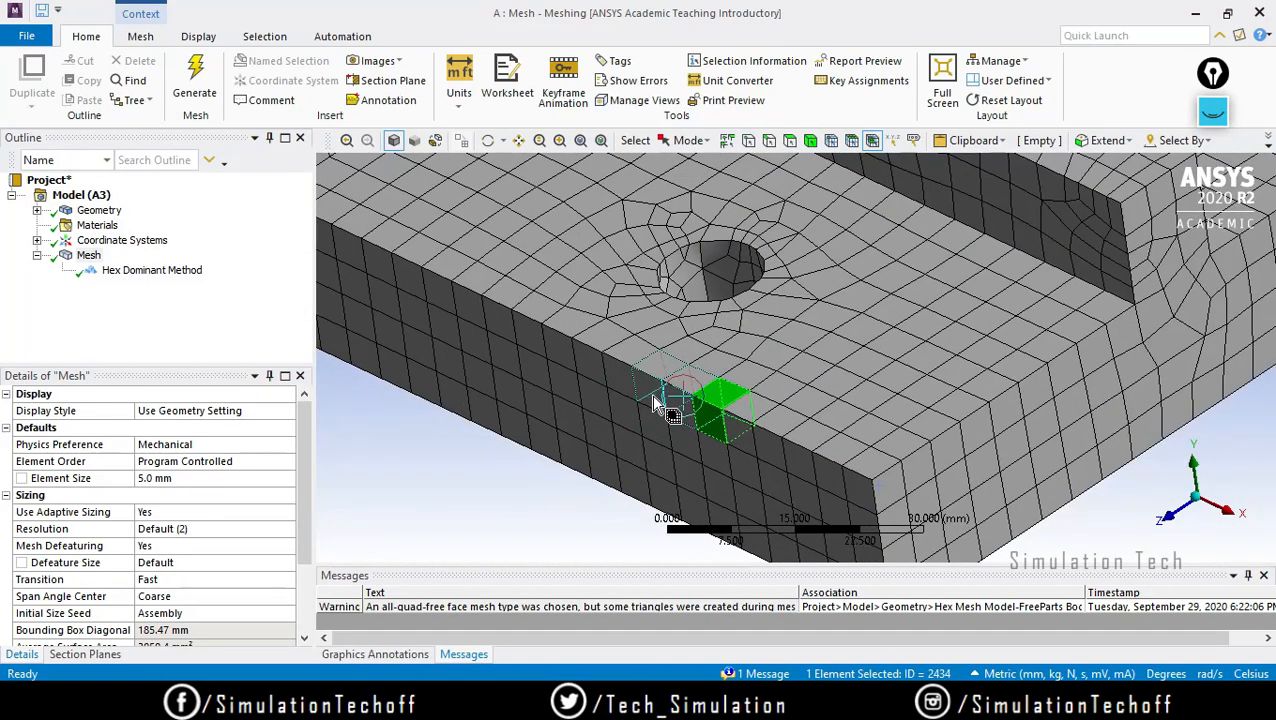
{"action": "left_click", "coordinate": [651, 394]}
{"action": "left_click", "coordinate": [588, 362]}
Sketch a freehand pyramid with the annotation pen just below the base plate's long edge, and clear the drawing
{"action": "left_click", "coordinate": [1212, 114]}
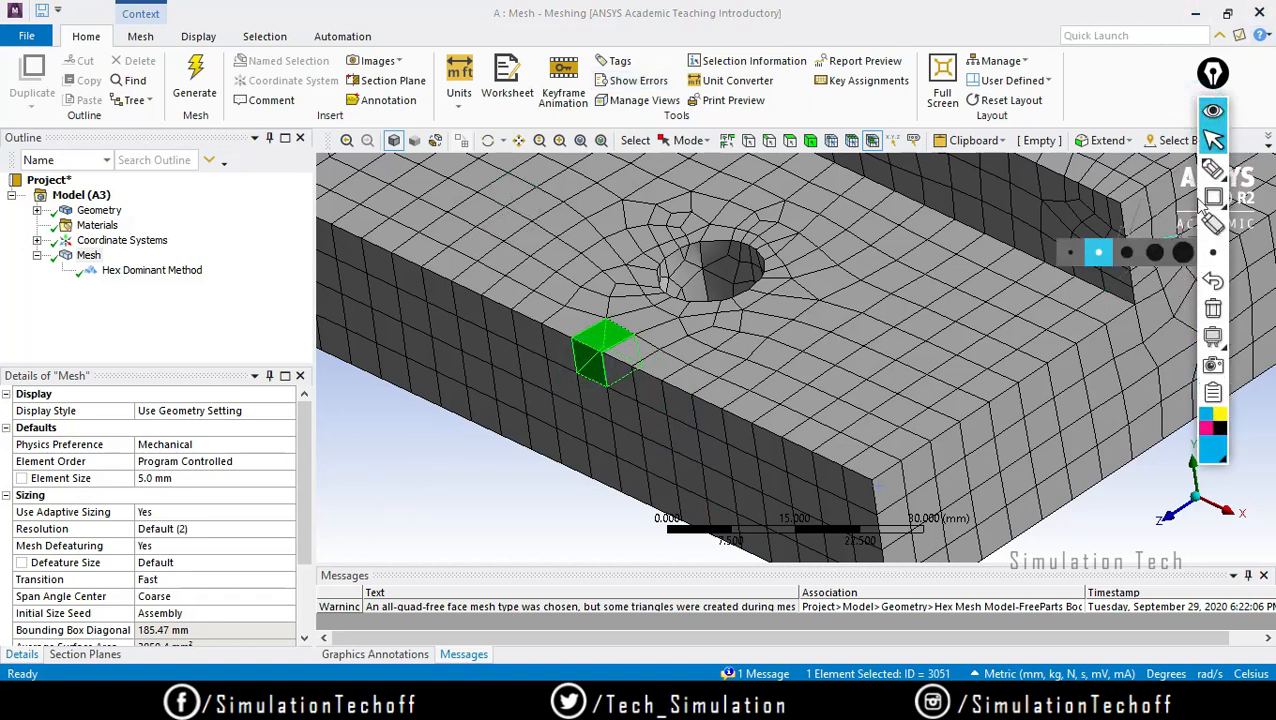
{"action": "left_click", "coordinate": [1212, 170]}
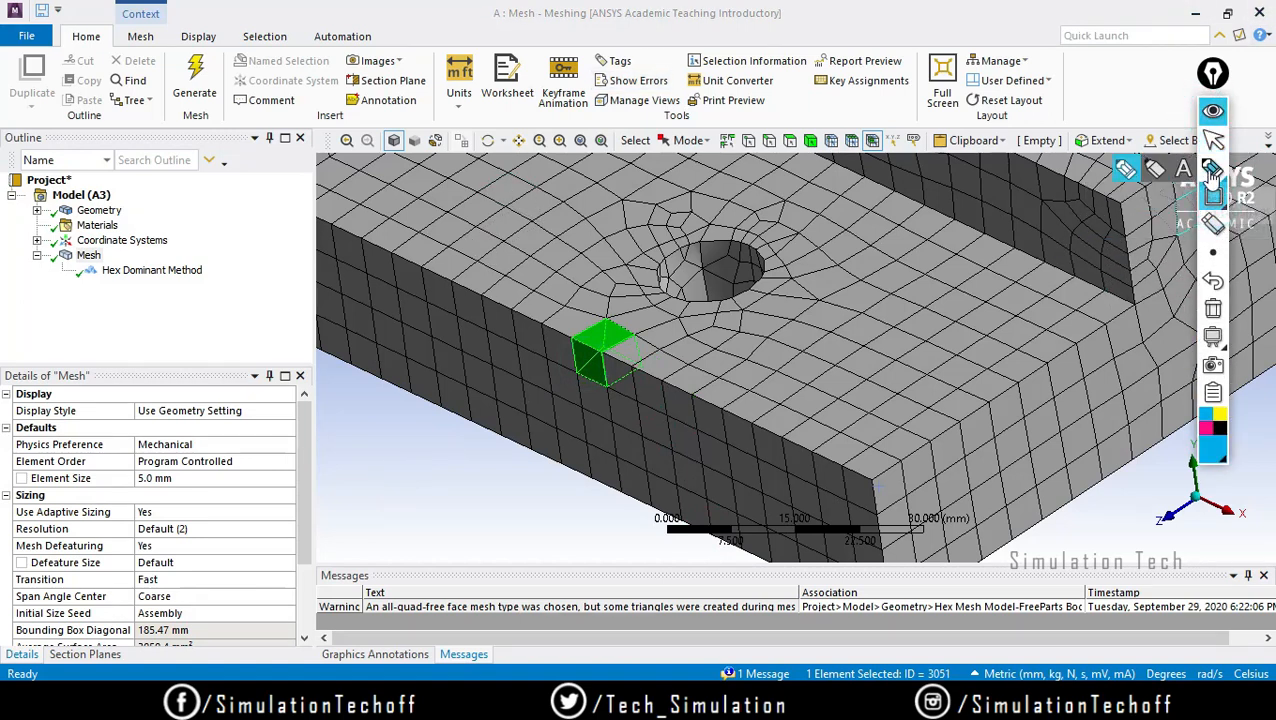
{"action": "mouse_move", "coordinate": [484, 437]}
{"action": "left_mouse_down"}
{"action": "mouse_move", "coordinate": [476, 503]}
{"action": "mouse_move", "coordinate": [575, 497]}
{"action": "left_mouse_up"}
{"action": "left_click_drag", "start_coordinate": [566, 438], "coordinate": [484, 442]}
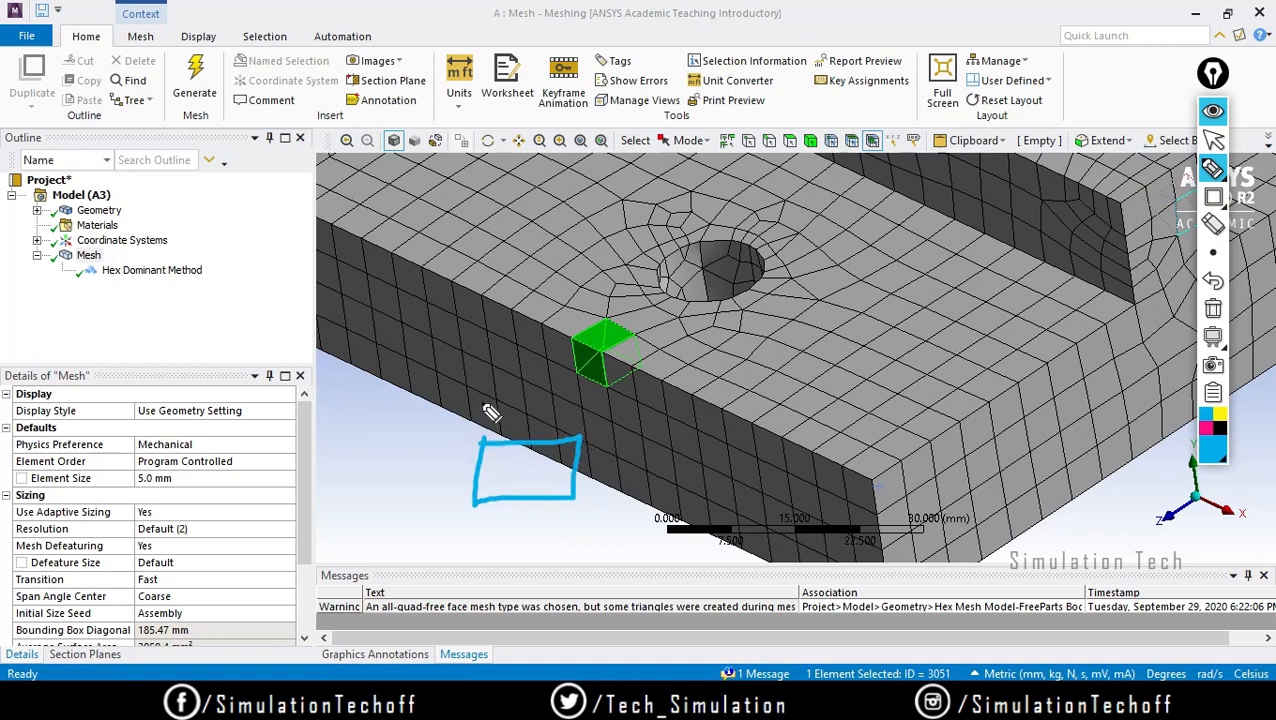
{"action": "left_click", "coordinate": [518, 399]}
{"action": "left_click_drag", "start_coordinate": [519, 400], "coordinate": [486, 450]}
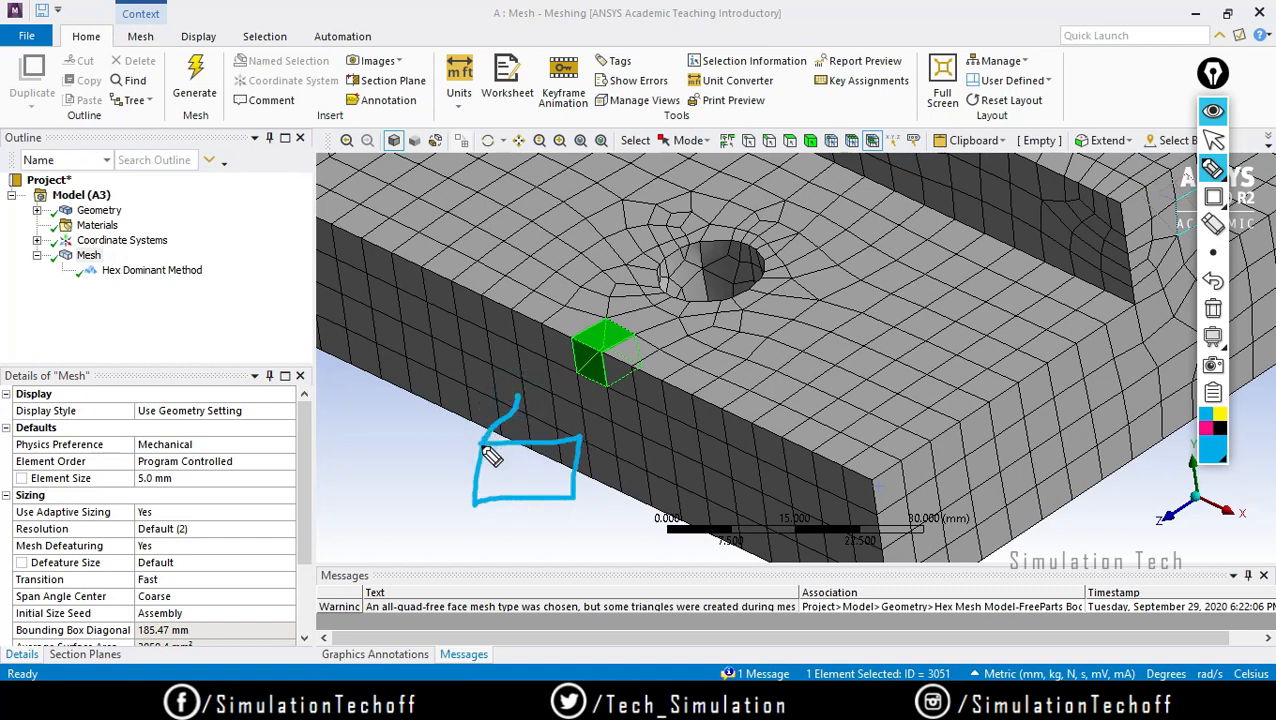
{"action": "left_click_drag", "start_coordinate": [513, 388], "coordinate": [585, 434]}
{"action": "left_click_drag", "start_coordinate": [513, 388], "coordinate": [574, 497]}
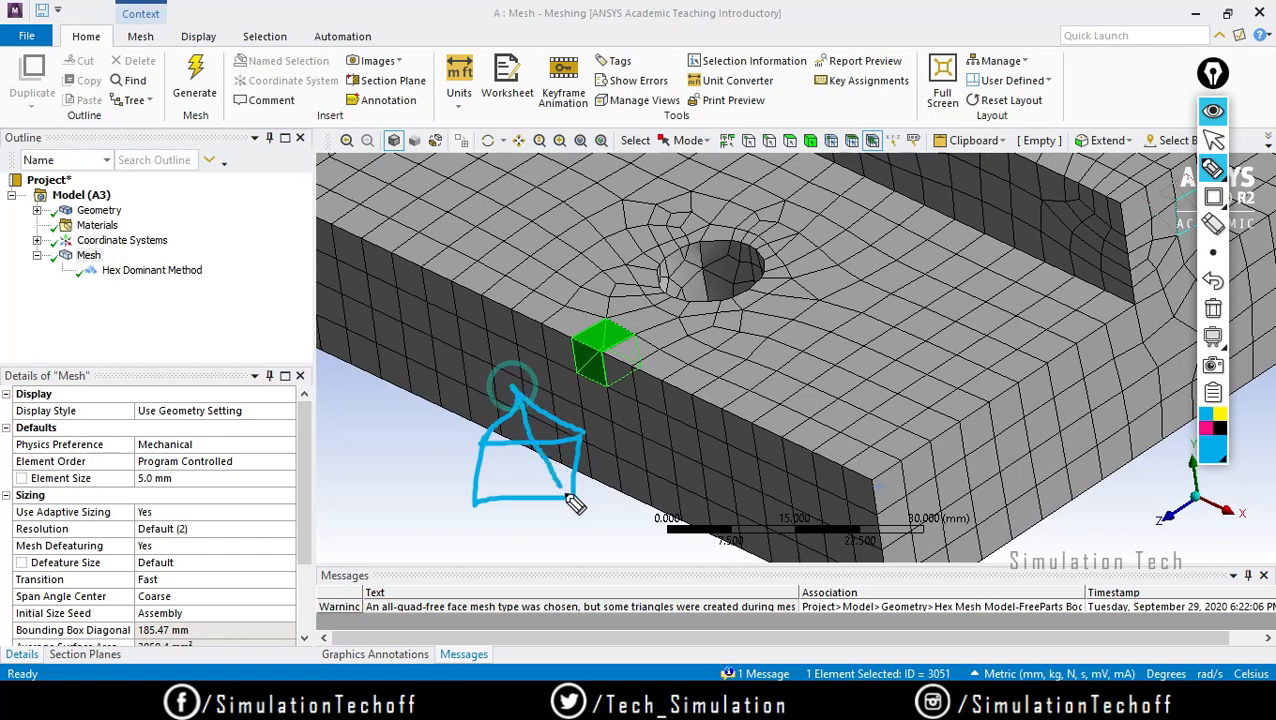
{"action": "left_click_drag", "start_coordinate": [516, 392], "coordinate": [488, 504]}
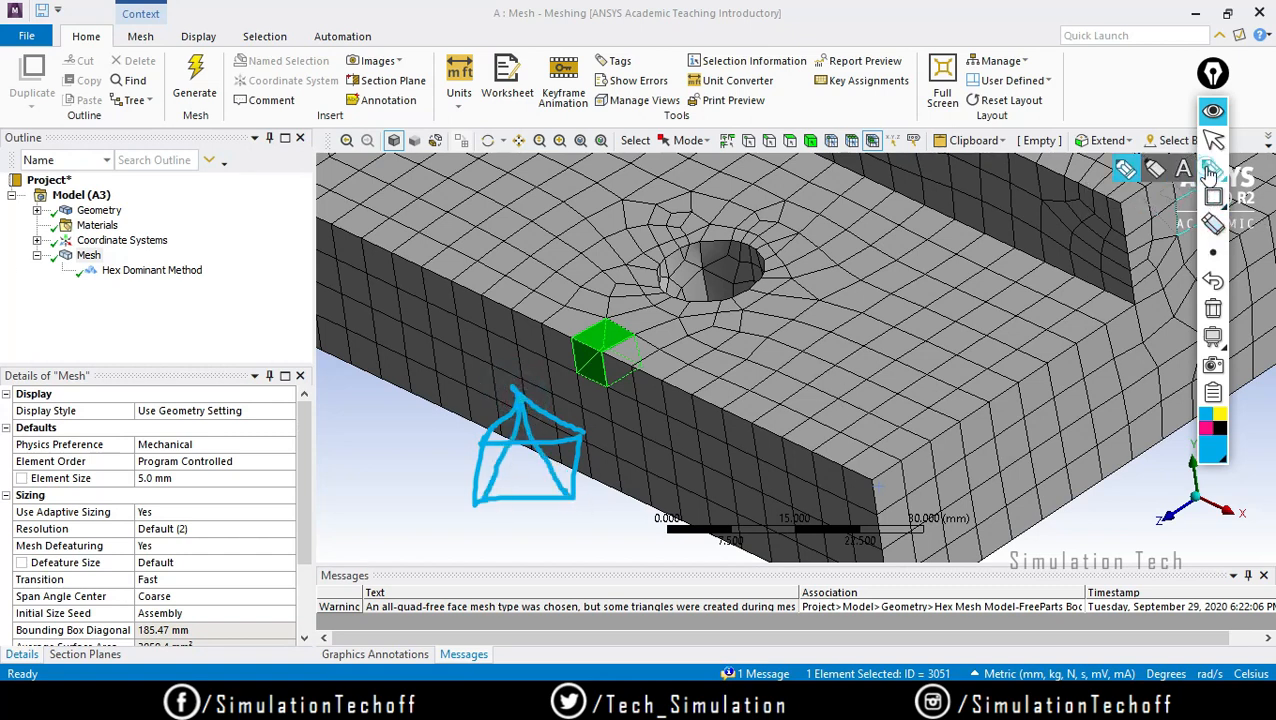
{"action": "mouse_move", "coordinate": [1214, 260]}
{"action": "left_click", "coordinate": [1213, 308]}
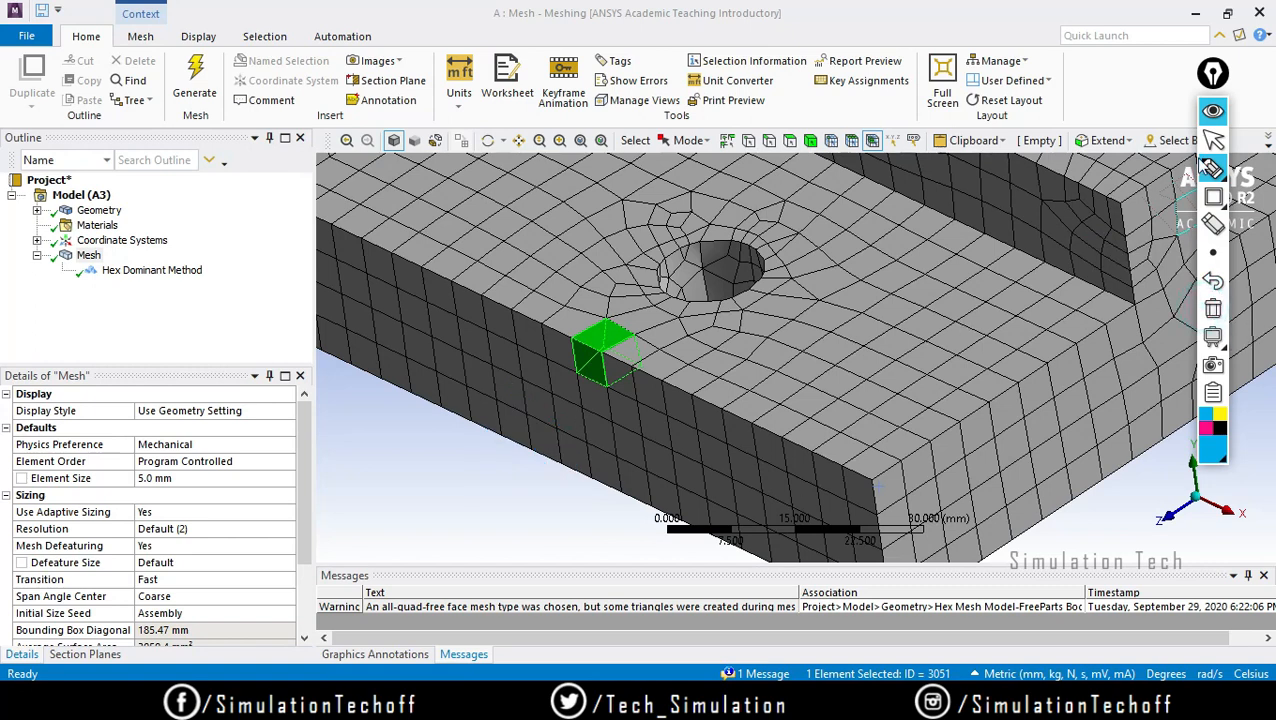
{"action": "left_click", "coordinate": [1216, 231]}
{"action": "mouse_move", "coordinate": [1222, 173]}
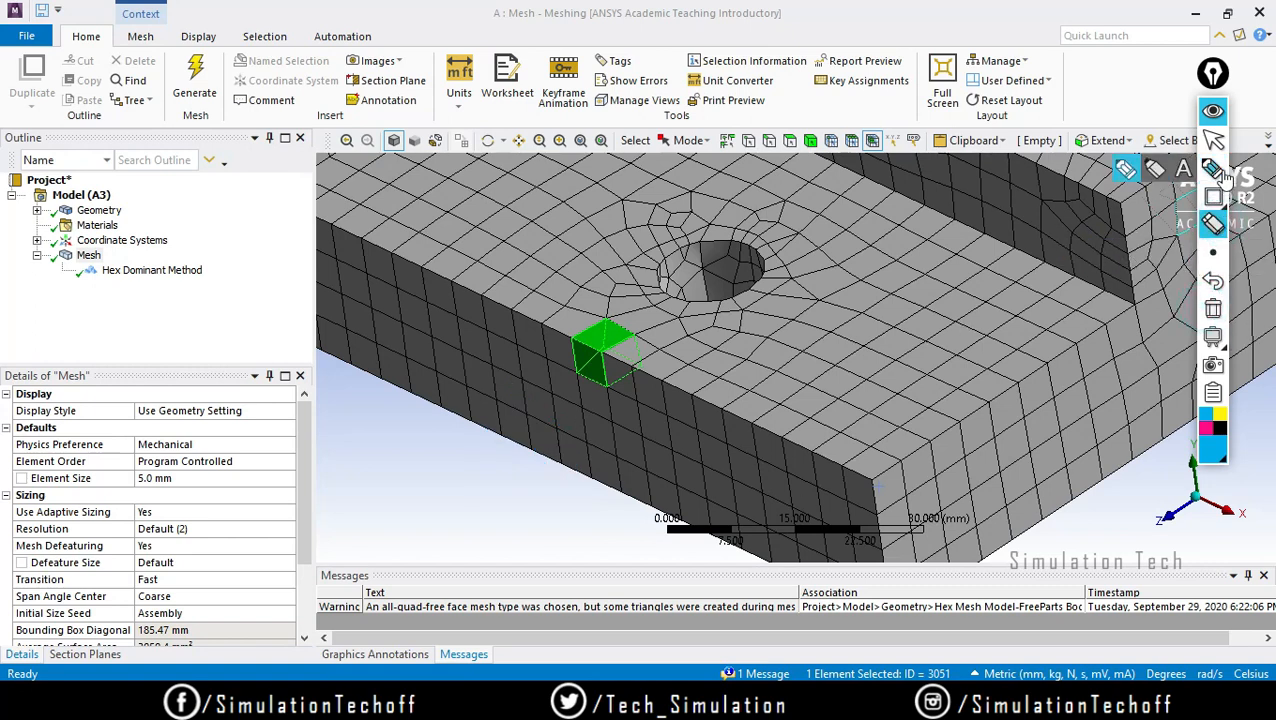
Return to pointer mode and select elements one after another along the base plate's long edge and near the hole to compare their shapes
{"action": "left_click", "coordinate": [1213, 140]}
{"action": "left_click", "coordinate": [826, 456]}
{"action": "left_click", "coordinate": [742, 377]}
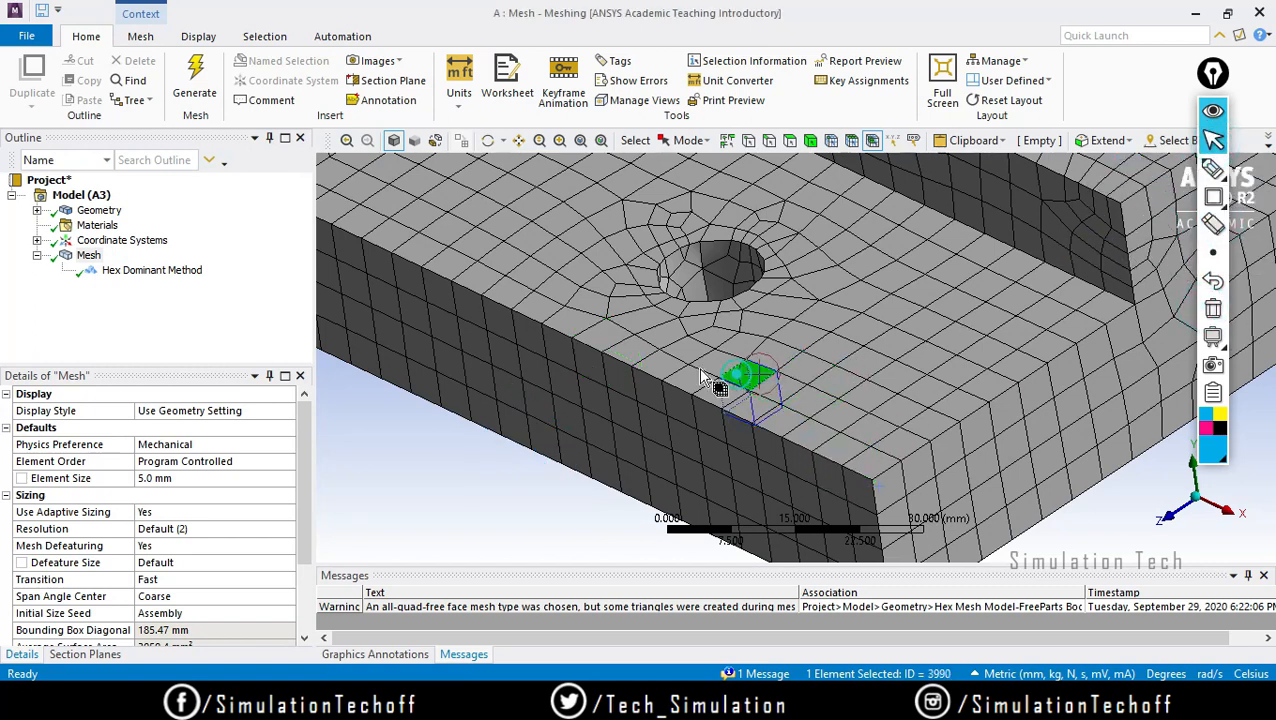
{"action": "left_click", "coordinate": [600, 337]}
{"action": "left_click", "coordinate": [498, 224]}
{"action": "left_click", "coordinate": [425, 207]}
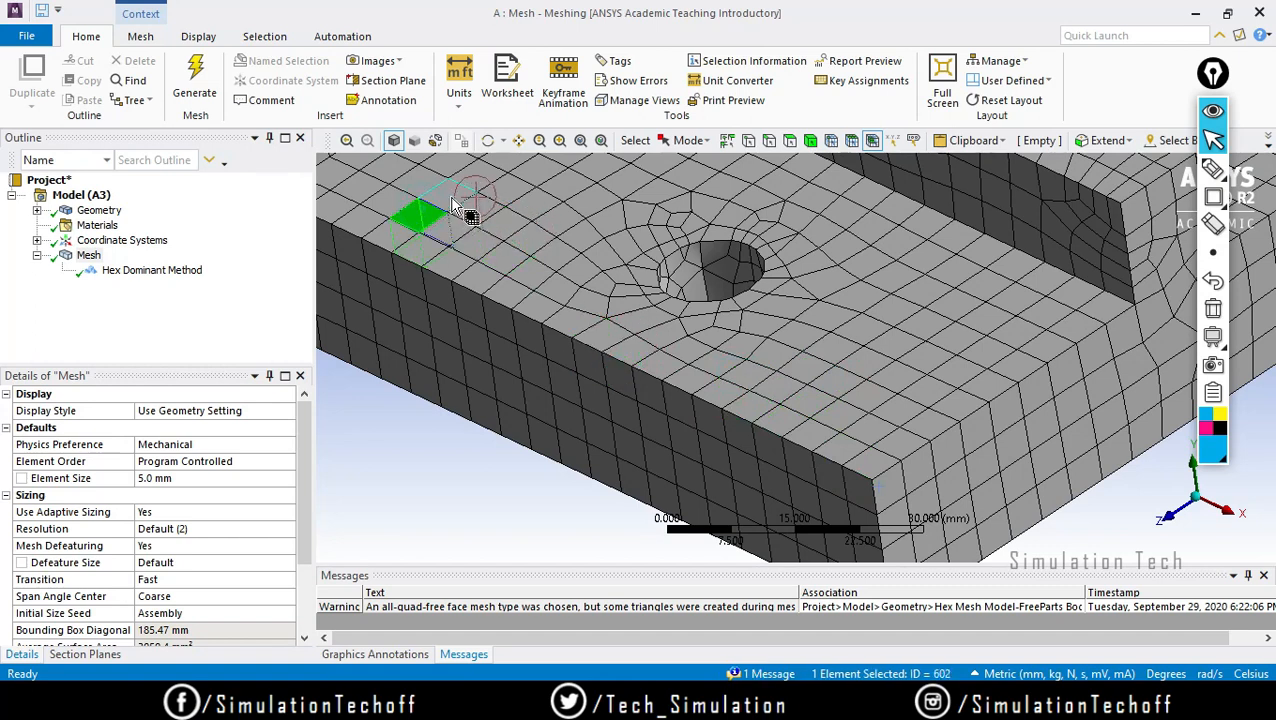
{"action": "left_click", "coordinate": [503, 257]}
{"action": "left_click", "coordinate": [536, 246]}
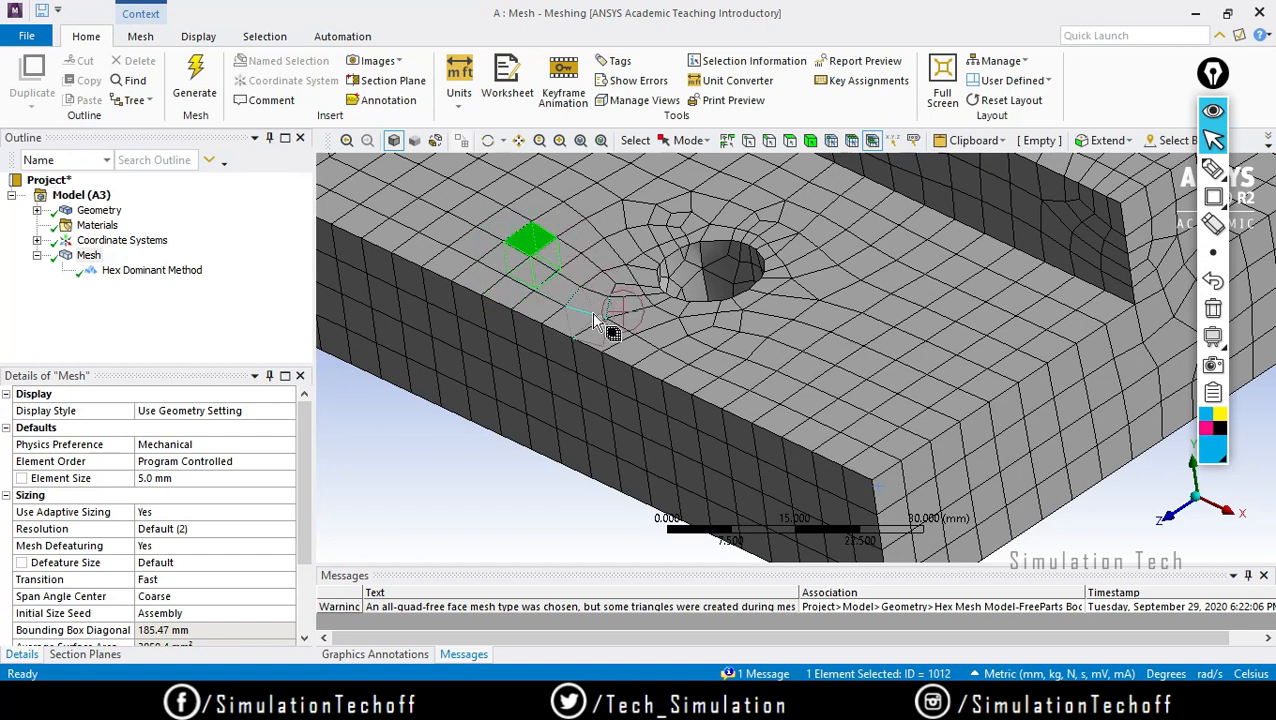
Draw a blue cube in the blank area beside the base plate using the annotation rectangle and straight lines
{"action": "middle_click_drag", "start_coordinate": [551, 384], "coordinate": [729, 280], "text": "ctrl"}
{"action": "scroll", "coordinate": [730, 279], "scroll_direction": "down", "scroll_amount": 3}
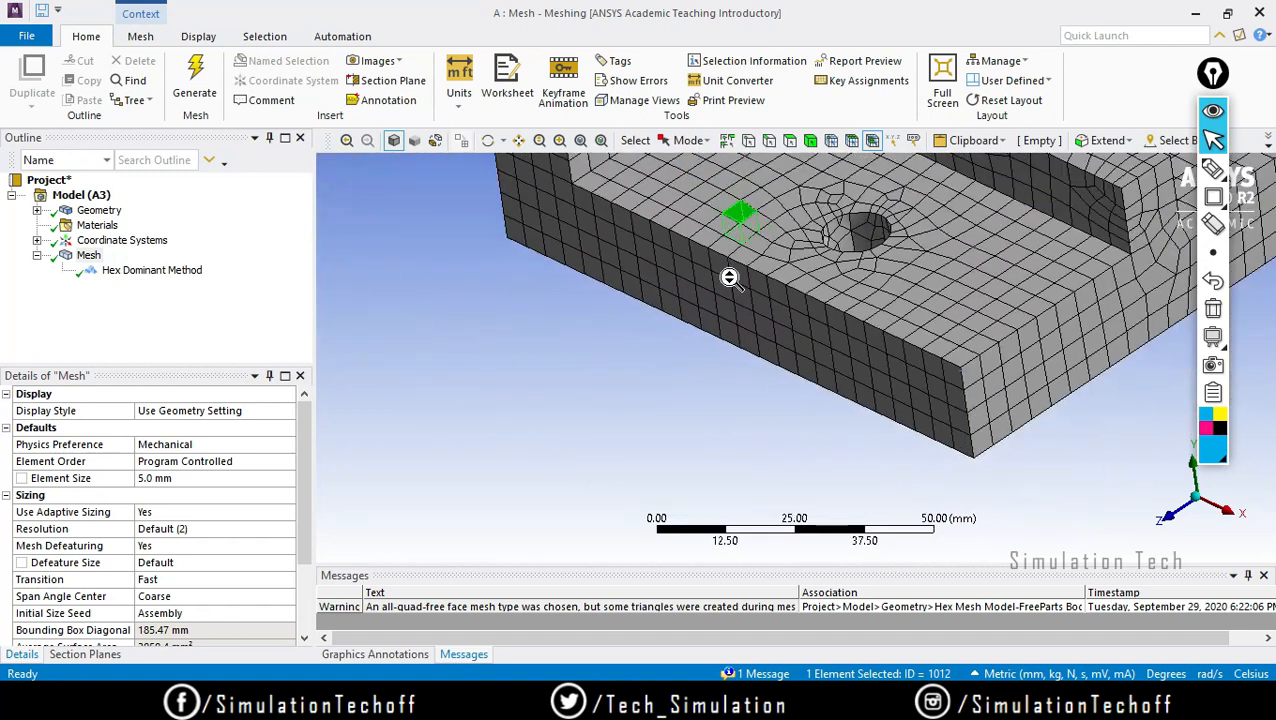
{"action": "left_click", "coordinate": [1206, 198]}
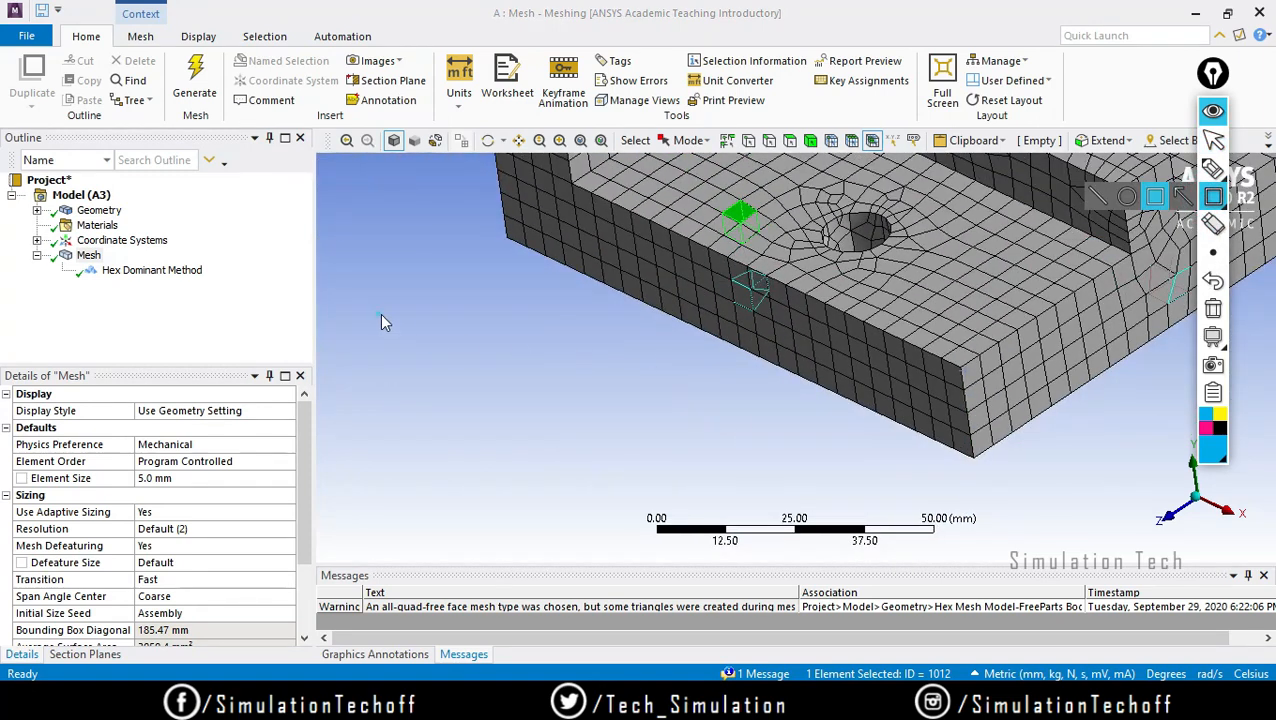
{"action": "mouse_move", "coordinate": [378, 314]}
{"action": "left_mouse_down"}
{"action": "mouse_move", "coordinate": [500, 432]}
{"action": "mouse_move", "coordinate": [490, 436]}
{"action": "left_mouse_up"}
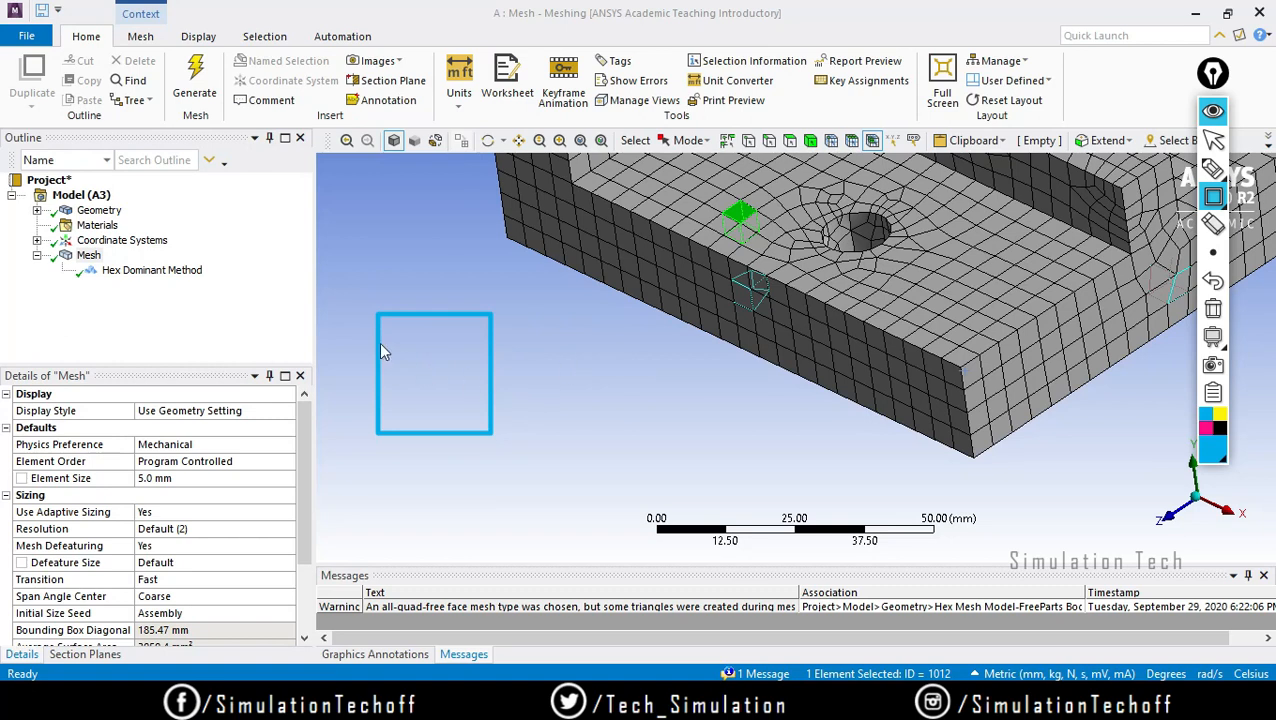
{"action": "left_click", "coordinate": [1212, 197]}
{"action": "left_click", "coordinate": [1097, 192]}
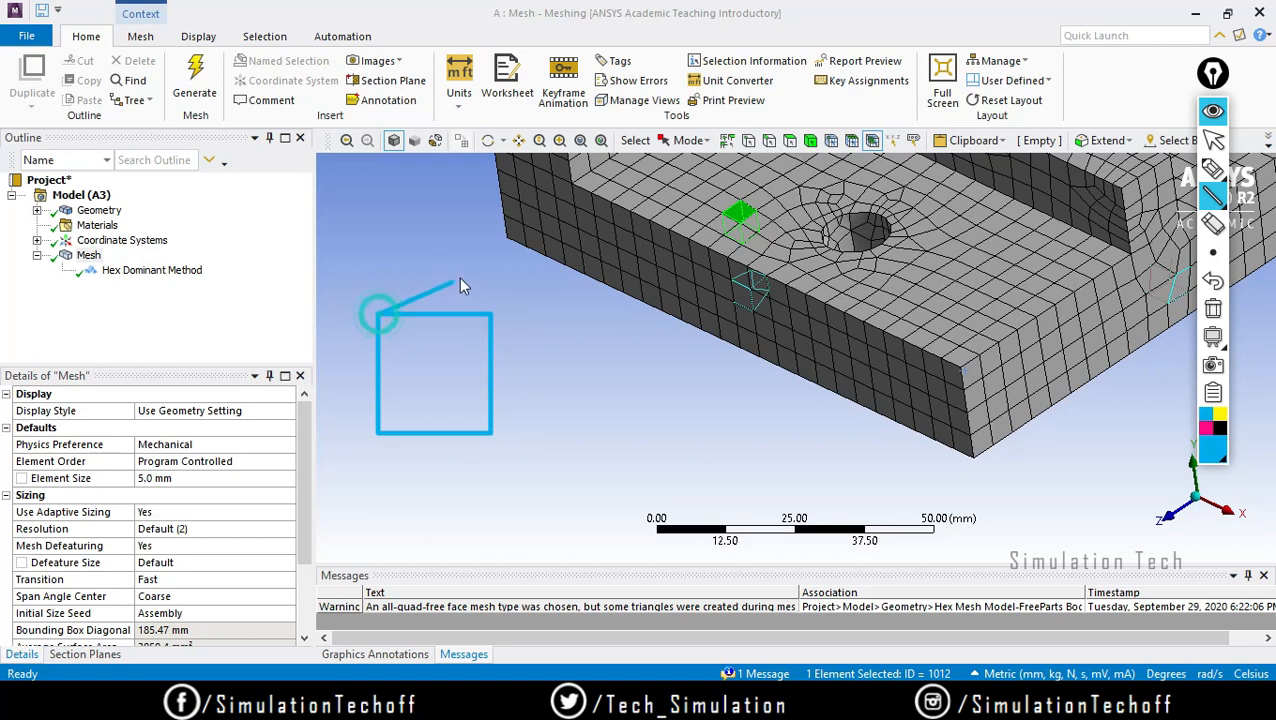
{"action": "left_click_drag", "start_coordinate": [460, 280], "coordinate": [537, 280]}
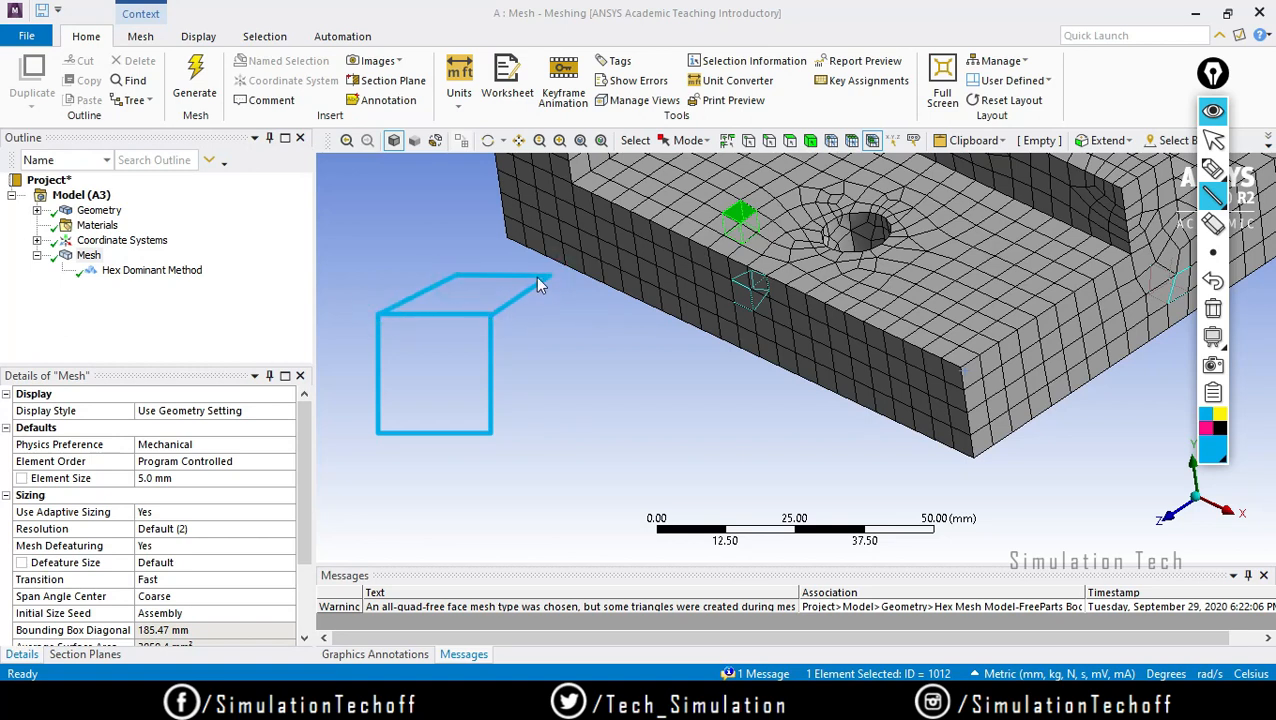
{"action": "left_click_drag", "start_coordinate": [548, 398], "coordinate": [492, 433]}
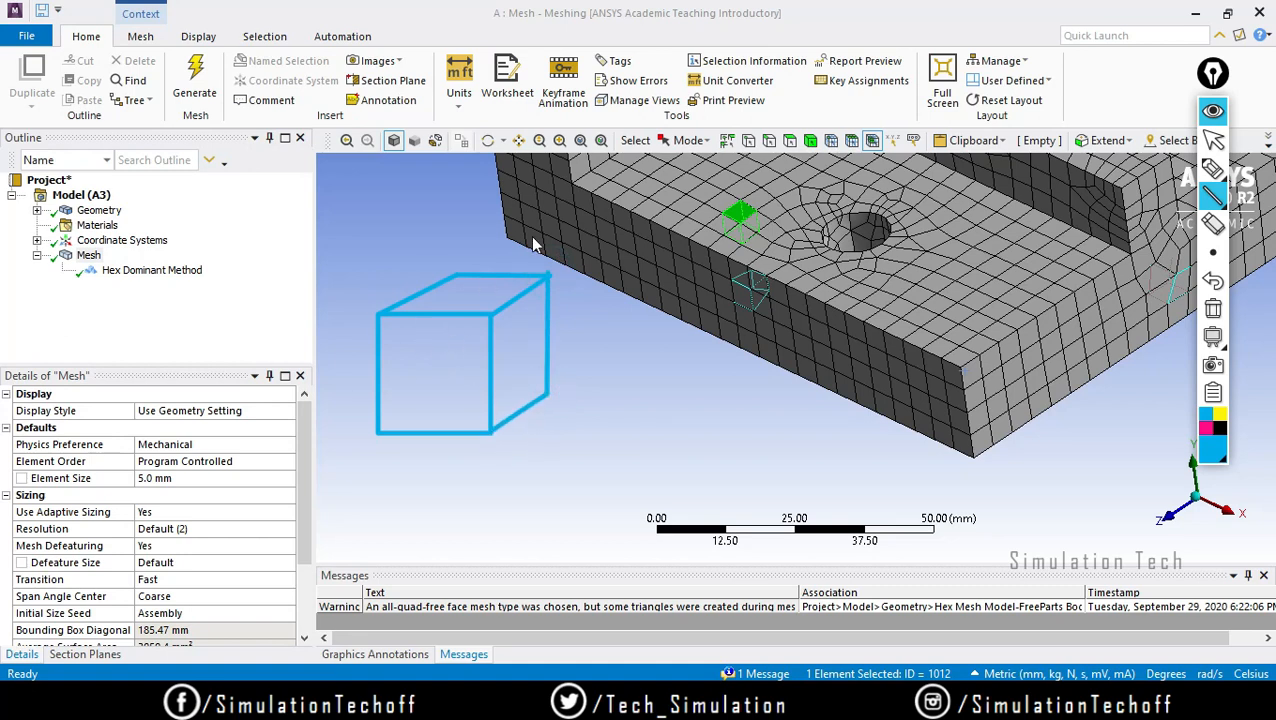
Draw an arrow from the cube, handwrite the label "HEX", and clear all annotations
{"action": "left_click", "coordinate": [1212, 168]}
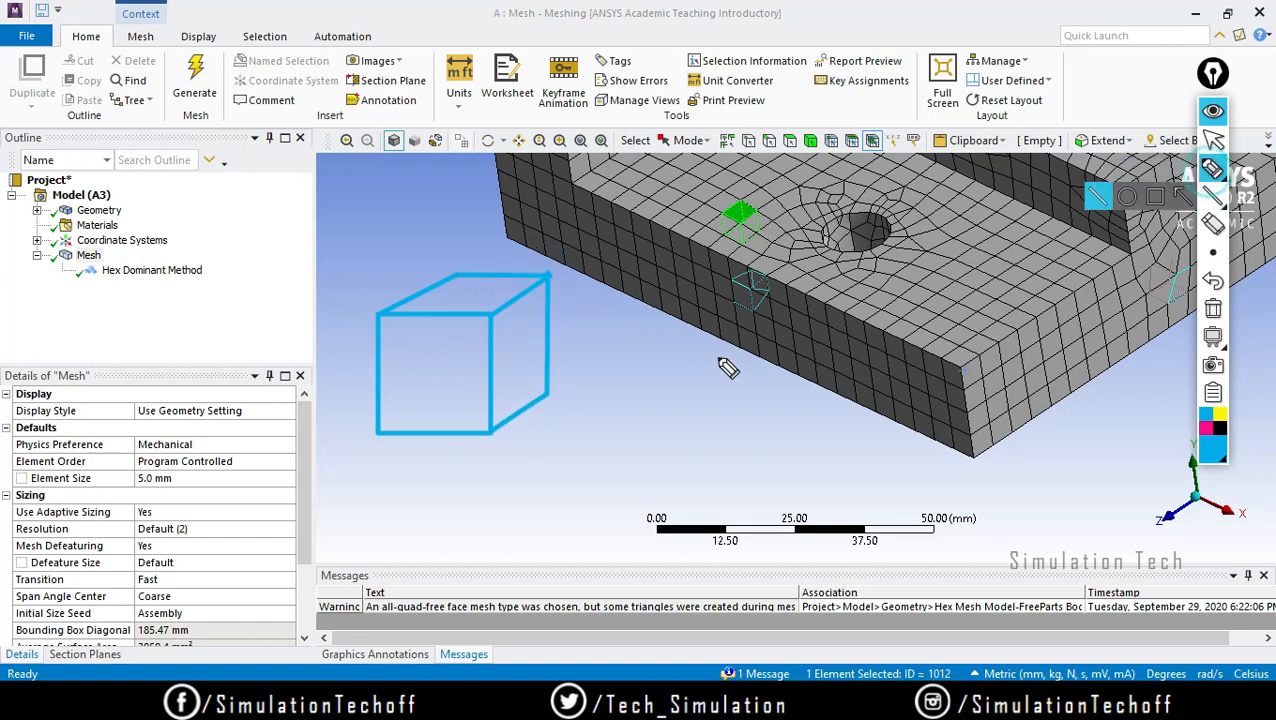
{"action": "left_click_drag", "start_coordinate": [465, 400], "coordinate": [541, 487]}
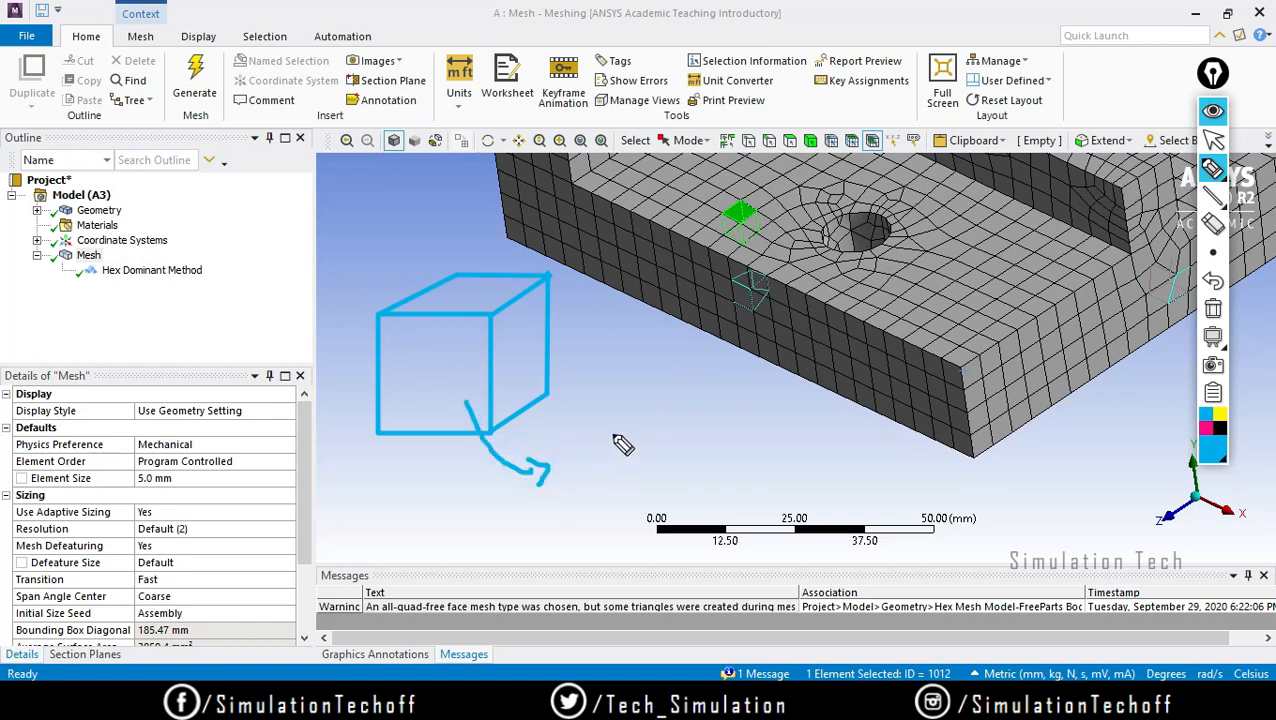
{"action": "mouse_move", "coordinate": [571, 443]}
{"action": "left_mouse_down"}
{"action": "mouse_move", "coordinate": [584, 488]}
{"action": "mouse_move", "coordinate": [598, 464]}
{"action": "left_mouse_up"}
{"action": "mouse_move", "coordinate": [606, 453]}
{"action": "left_mouse_down"}
{"action": "mouse_move", "coordinate": [608, 474]}
{"action": "mouse_move", "coordinate": [620, 451]}
{"action": "mouse_move", "coordinate": [628, 469]}
{"action": "mouse_move", "coordinate": [647, 463]}
{"action": "mouse_move", "coordinate": [633, 465]}
{"action": "left_mouse_up"}
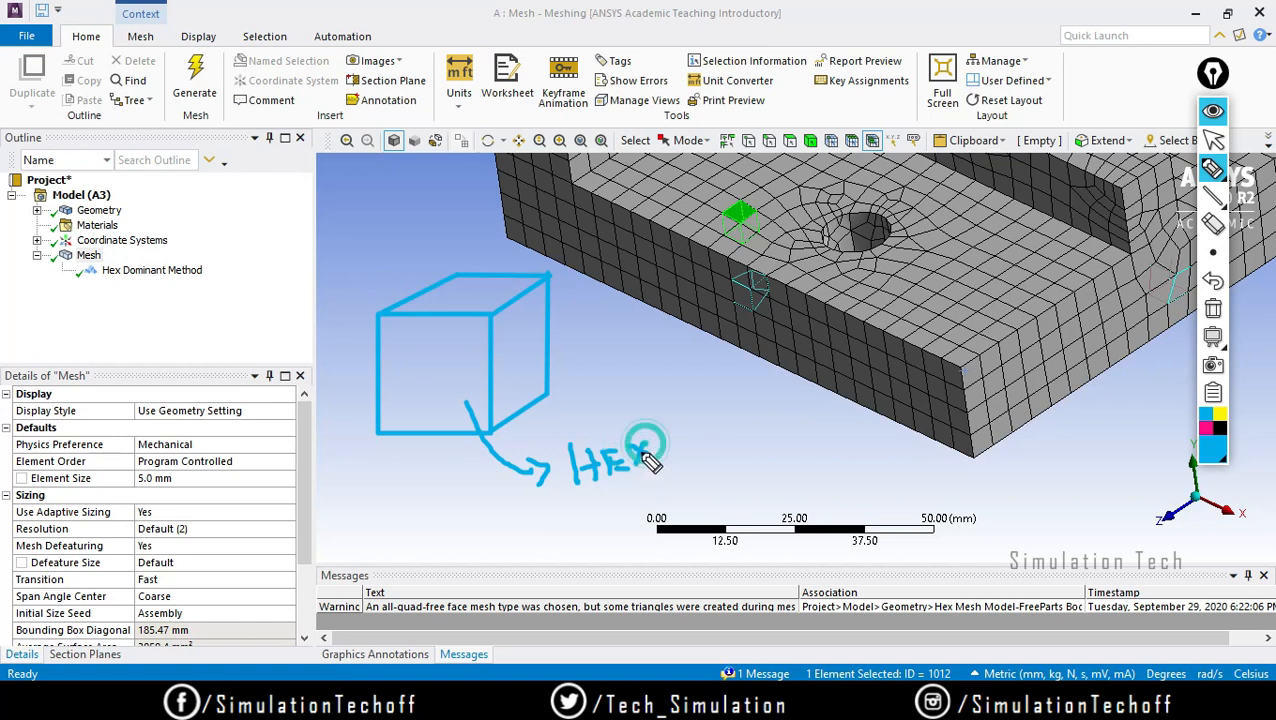
{"action": "left_click", "coordinate": [1211, 310]}
{"action": "mouse_move", "coordinate": [1210, 172]}
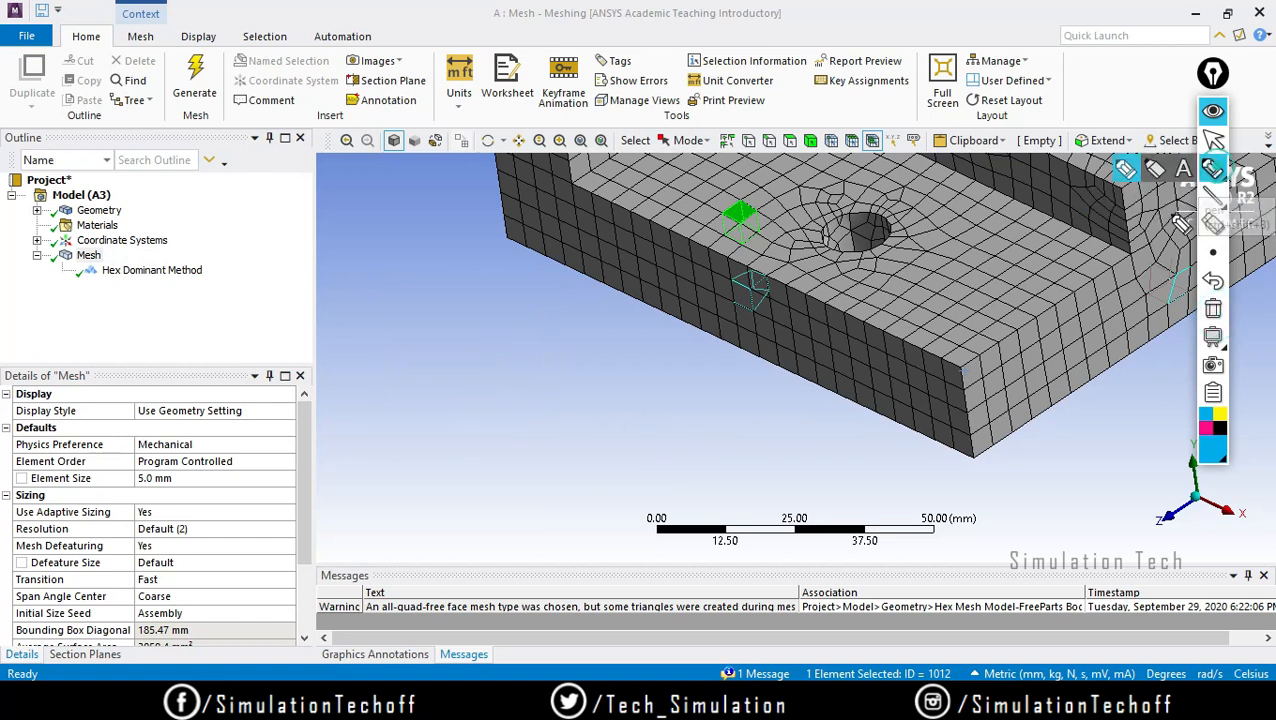
Draw a triangular prism with straight annotation lines in the blank area beside the base plate
{"action": "left_click", "coordinate": [1212, 196]}
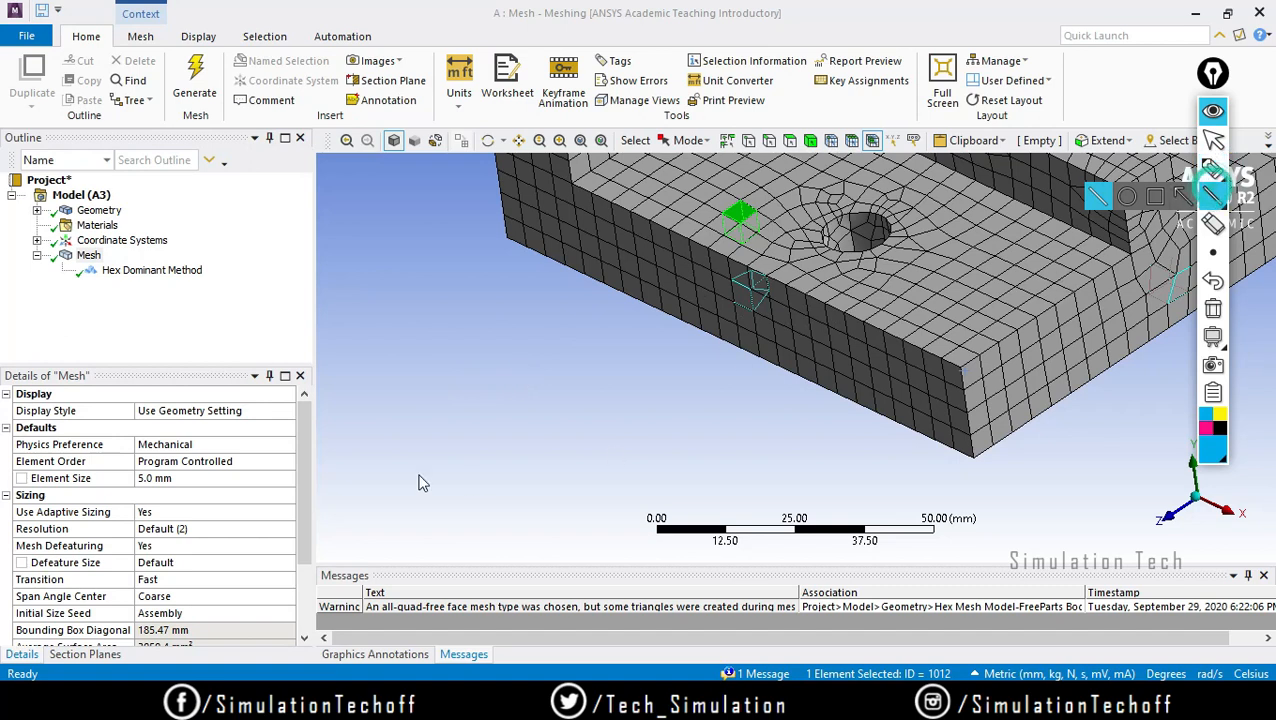
{"action": "mouse_move", "coordinate": [442, 327]}
{"action": "left_mouse_down"}
{"action": "mouse_move", "coordinate": [366, 431]}
{"action": "mouse_move", "coordinate": [494, 428]}
{"action": "mouse_move", "coordinate": [443, 330]}
{"action": "left_mouse_up"}
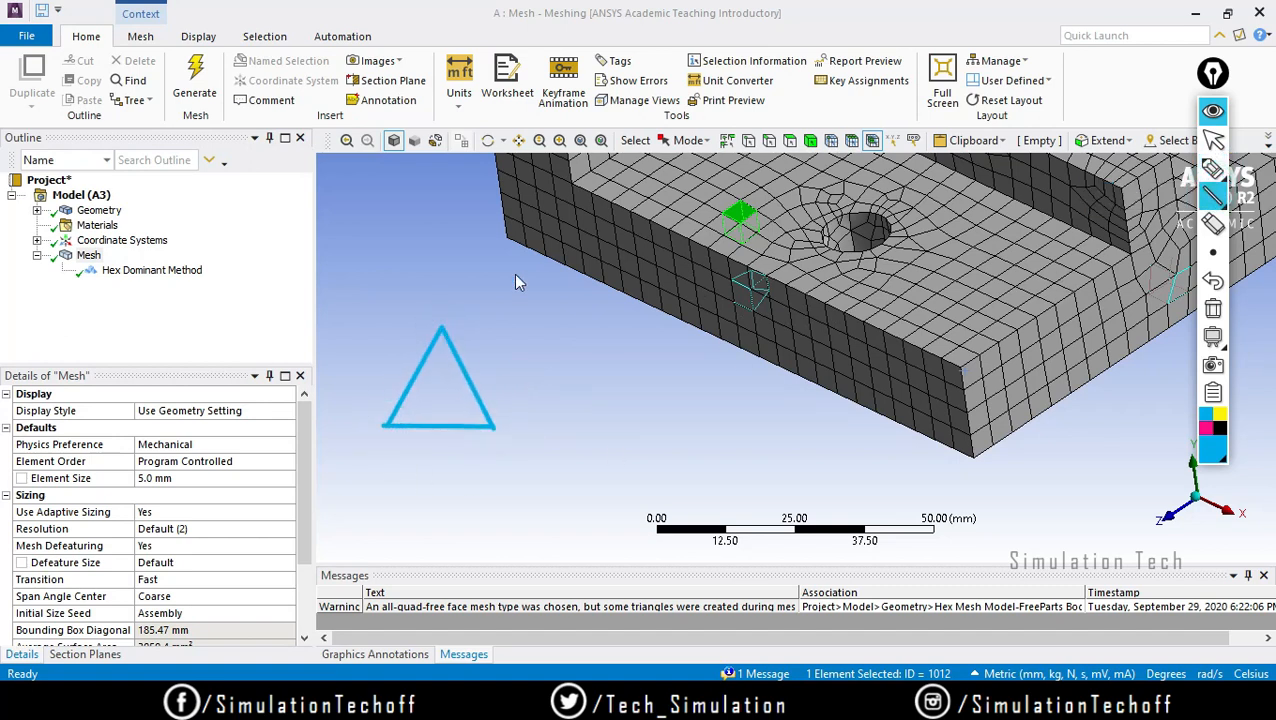
{"action": "mouse_move", "coordinate": [494, 304]}
{"action": "left_mouse_down"}
{"action": "mouse_move", "coordinate": [453, 388]}
{"action": "mouse_move", "coordinate": [444, 382]}
{"action": "mouse_move", "coordinate": [519, 392]}
{"action": "mouse_move", "coordinate": [494, 304]}
{"action": "left_mouse_up"}
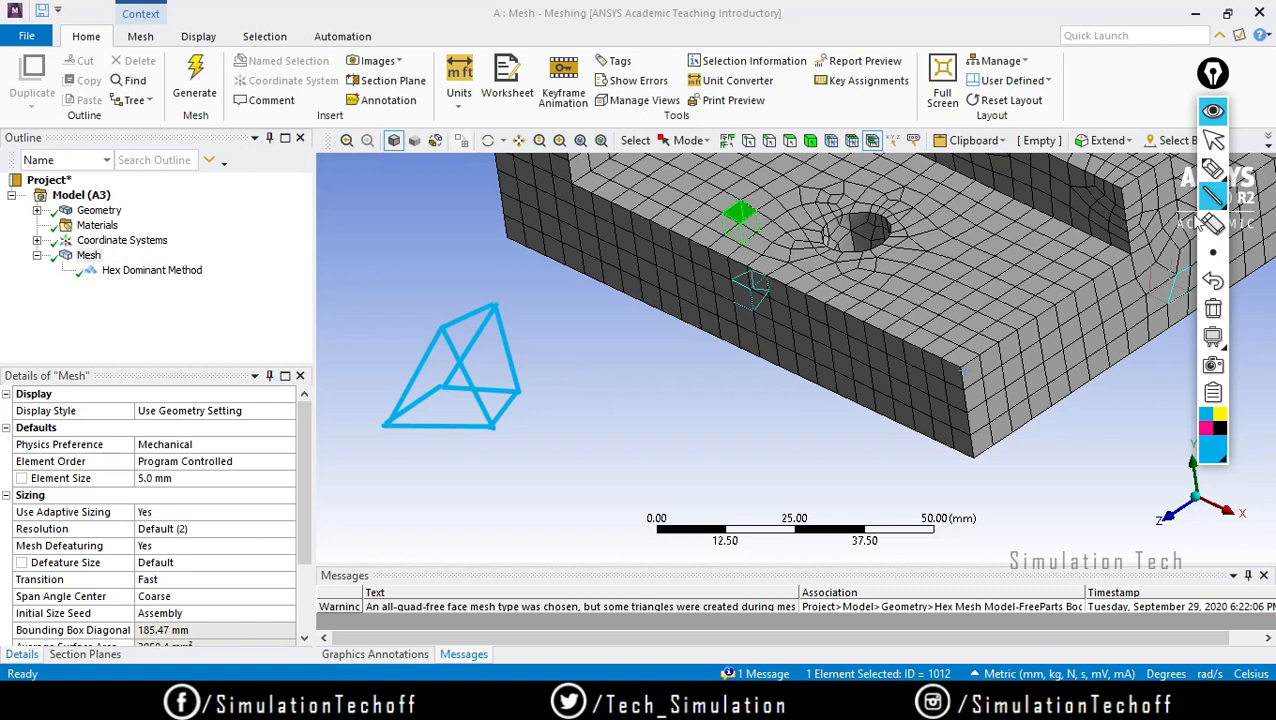
Handwrite "Wed/Prism" with a check mark beside the prism, begin another label below it, and clear all annotations
{"action": "left_click", "coordinate": [1212, 168]}
{"action": "mouse_move", "coordinate": [563, 409]}
{"action": "left_mouse_down"}
{"action": "mouse_move", "coordinate": [590, 429]}
{"action": "mouse_move", "coordinate": [639, 412]}
{"action": "left_mouse_up"}
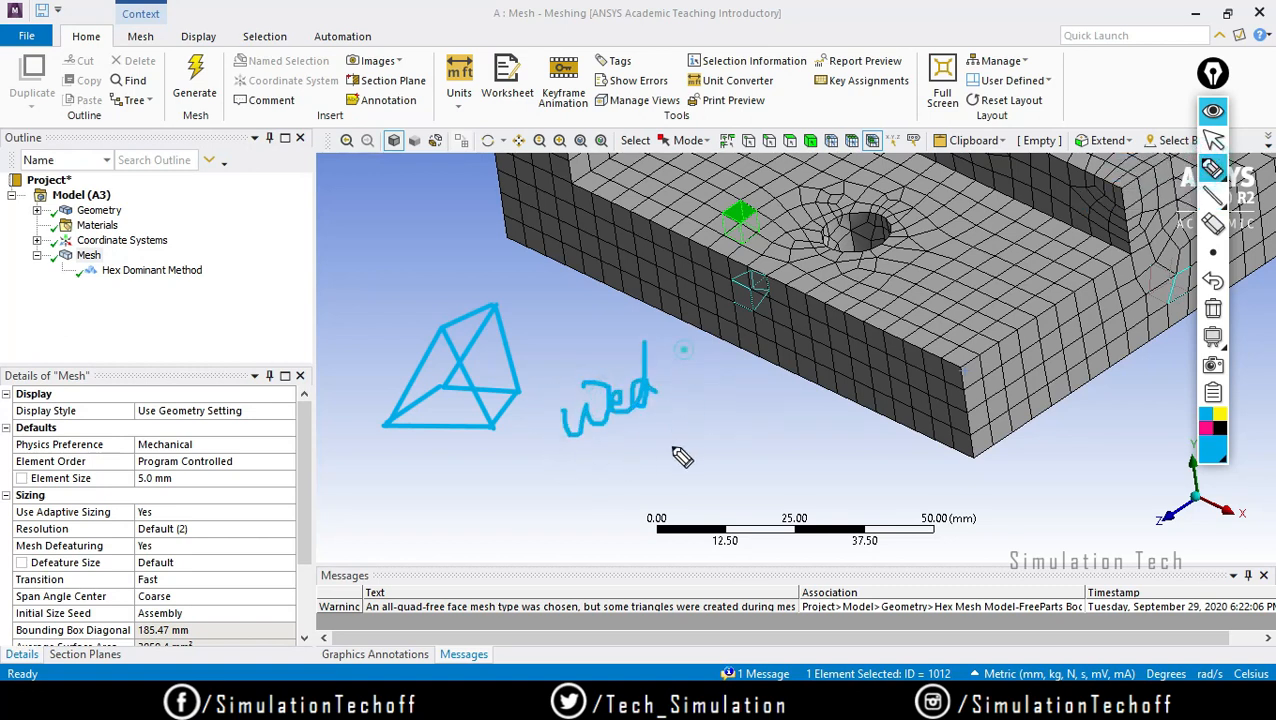
{"action": "mouse_move", "coordinate": [672, 458]}
{"action": "left_mouse_down"}
{"action": "mouse_move", "coordinate": [685, 350]}
{"action": "mouse_move", "coordinate": [712, 450]}
{"action": "mouse_move", "coordinate": [733, 432]}
{"action": "mouse_move", "coordinate": [790, 437]}
{"action": "mouse_move", "coordinate": [792, 418]}
{"action": "left_mouse_up"}
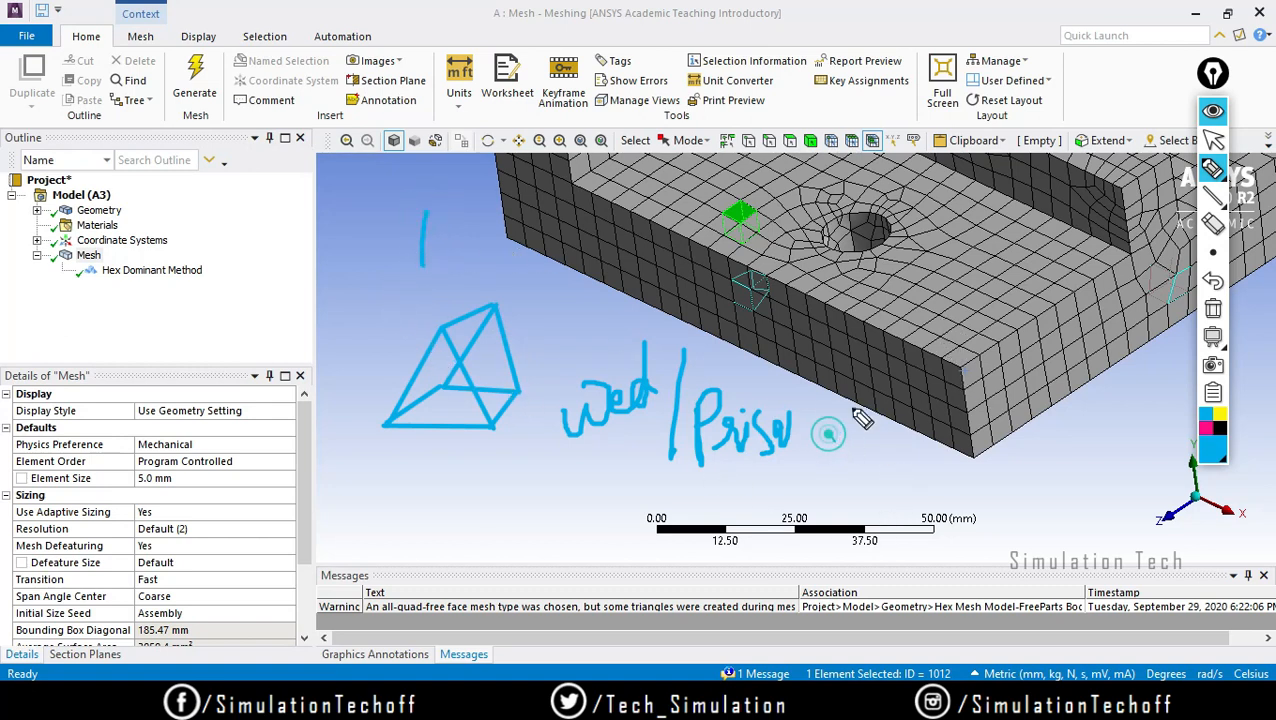
{"action": "left_click_drag", "start_coordinate": [828, 424], "coordinate": [864, 394]}
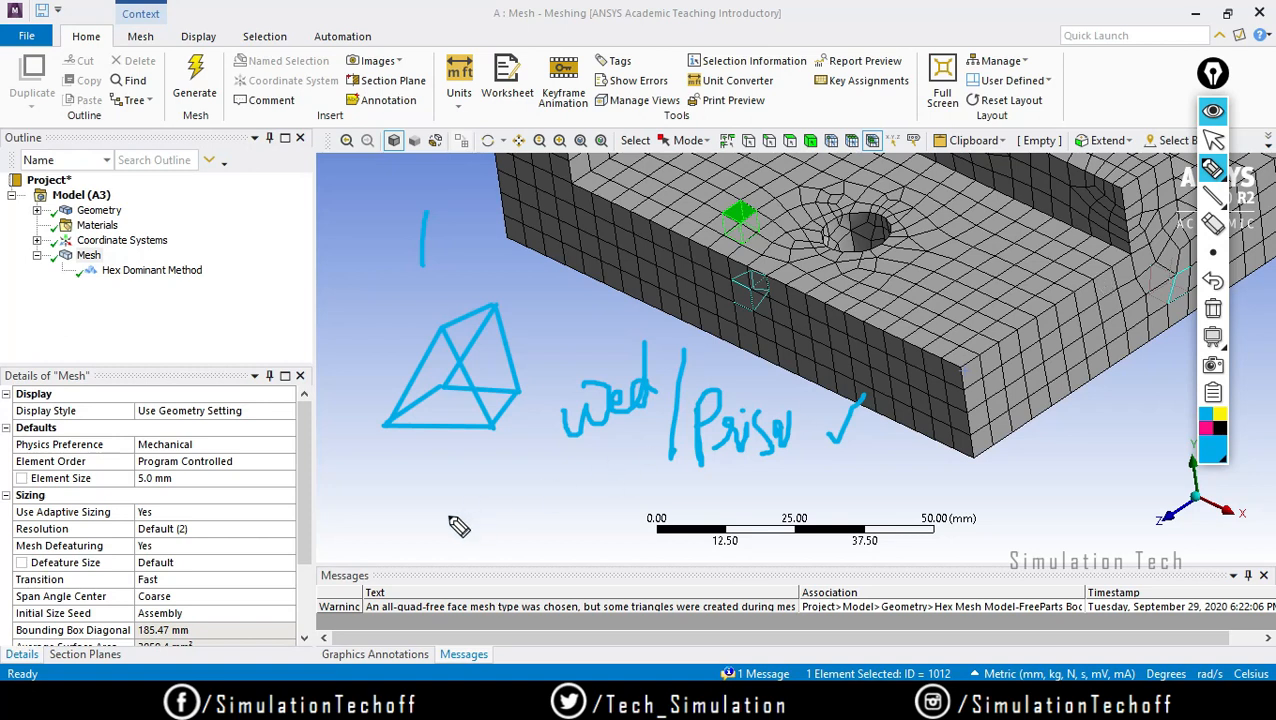
{"action": "left_click_drag", "start_coordinate": [358, 514], "coordinate": [402, 506]}
{"action": "mouse_move", "coordinate": [392, 508]}
{"action": "left_mouse_down"}
{"action": "mouse_move", "coordinate": [393, 545]}
{"action": "mouse_move", "coordinate": [420, 536]}
{"action": "left_mouse_up"}
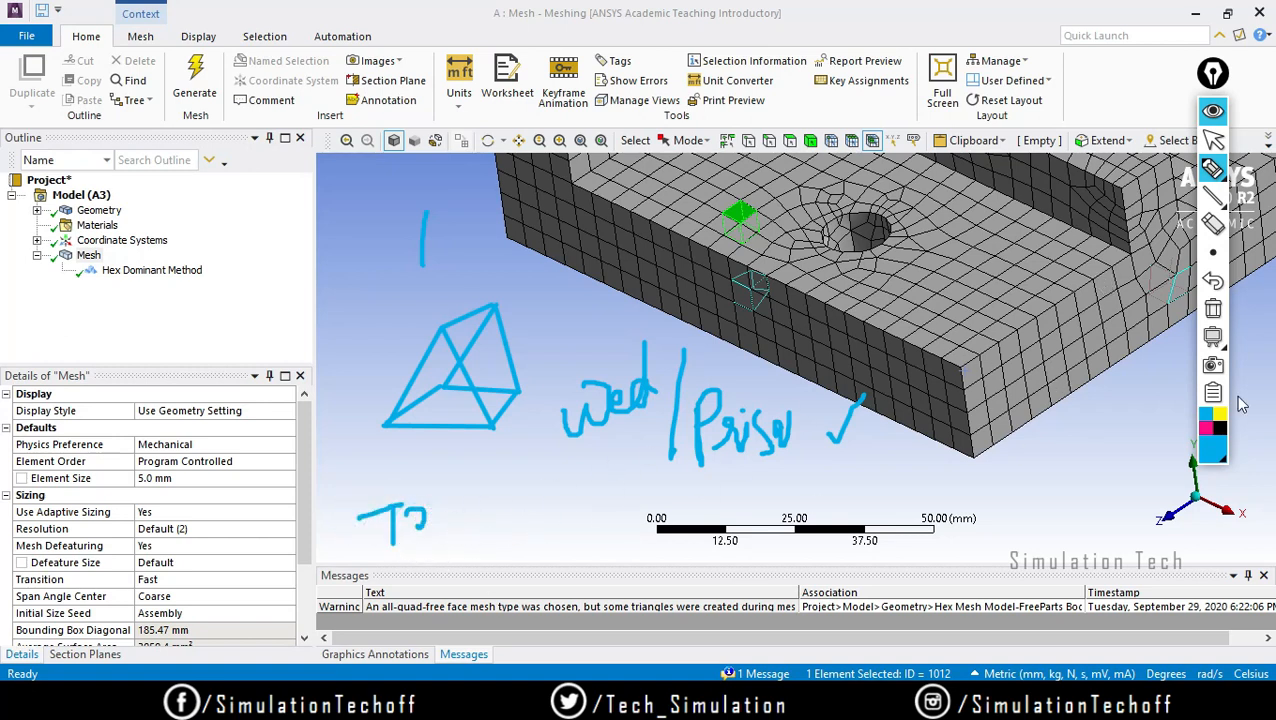
{"action": "left_click", "coordinate": [1212, 313]}
Sketch a freehand tetrahedron in the blank area beside the base plate, and clear the drawing
{"action": "mouse_move", "coordinate": [512, 438]}
{"action": "left_mouse_down"}
{"action": "mouse_move", "coordinate": [530, 347]}
{"action": "mouse_move", "coordinate": [604, 441]}
{"action": "mouse_move", "coordinate": [517, 446]}
{"action": "left_mouse_up"}
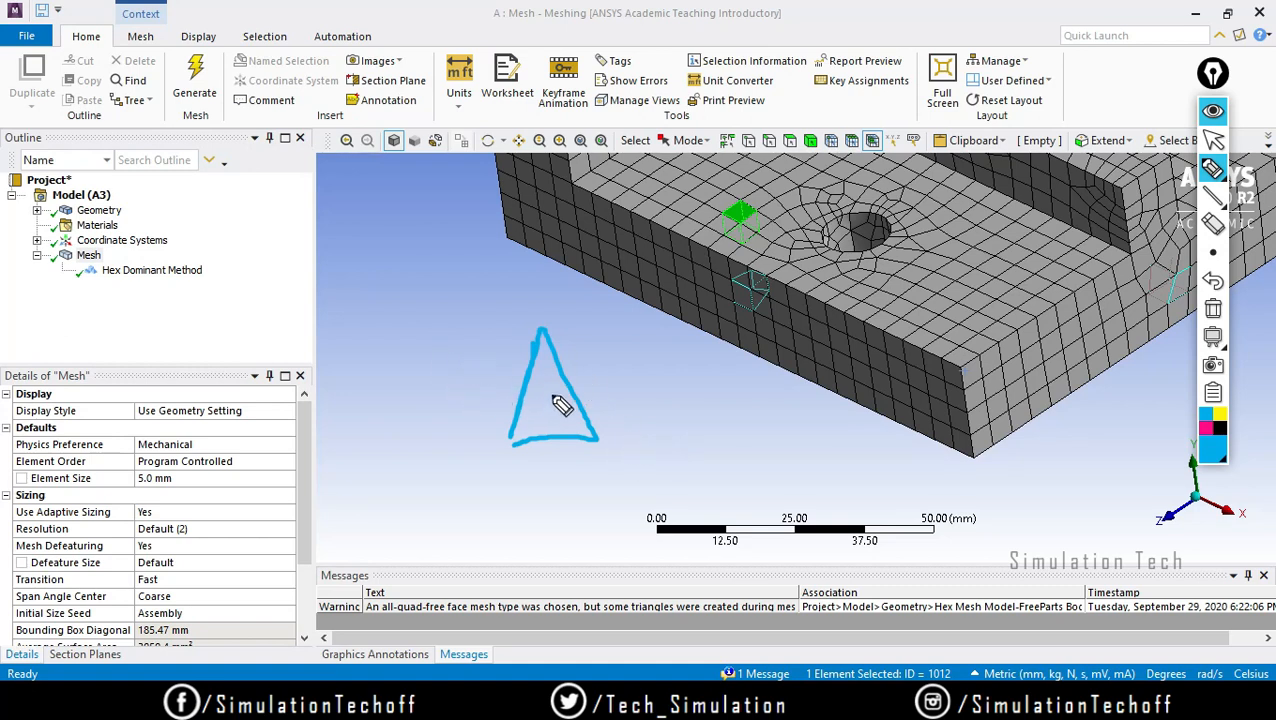
{"action": "left_click", "coordinate": [456, 366]}
{"action": "left_click_drag", "start_coordinate": [457, 367], "coordinate": [539, 350]}
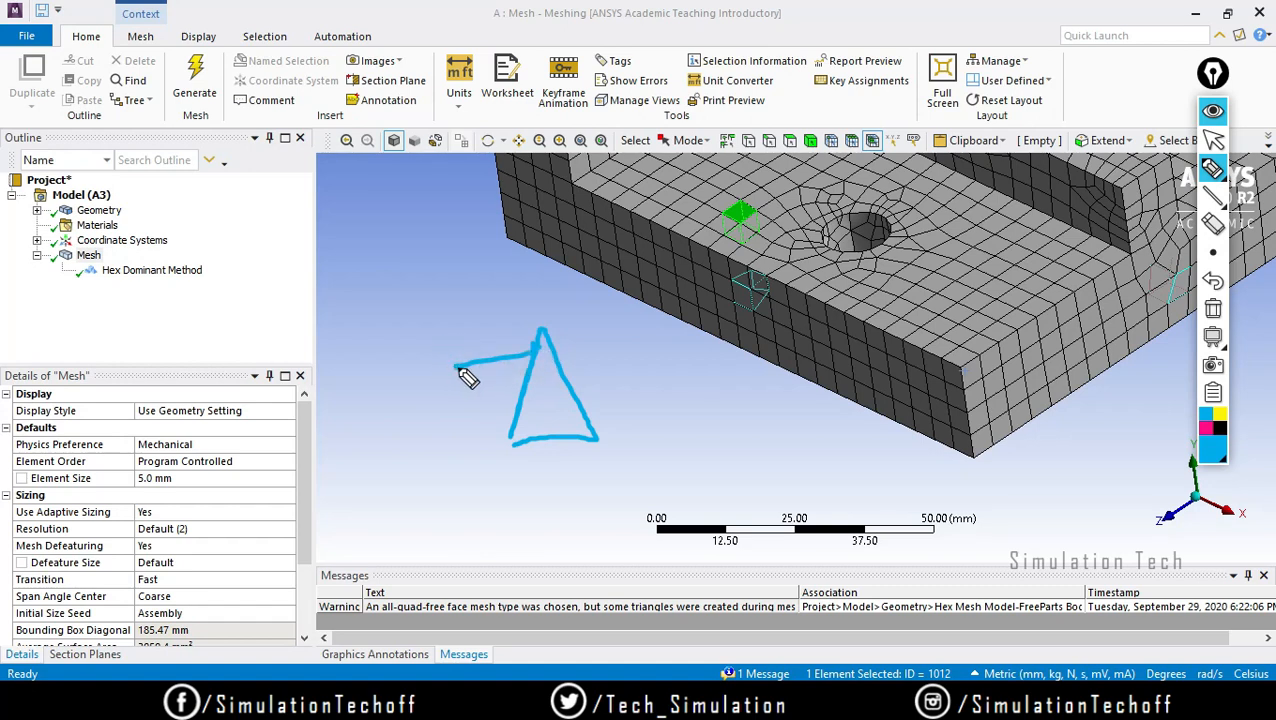
{"action": "left_click_drag", "start_coordinate": [459, 369], "coordinate": [532, 340]}
{"action": "left_click_drag", "start_coordinate": [460, 368], "coordinate": [513, 440]}
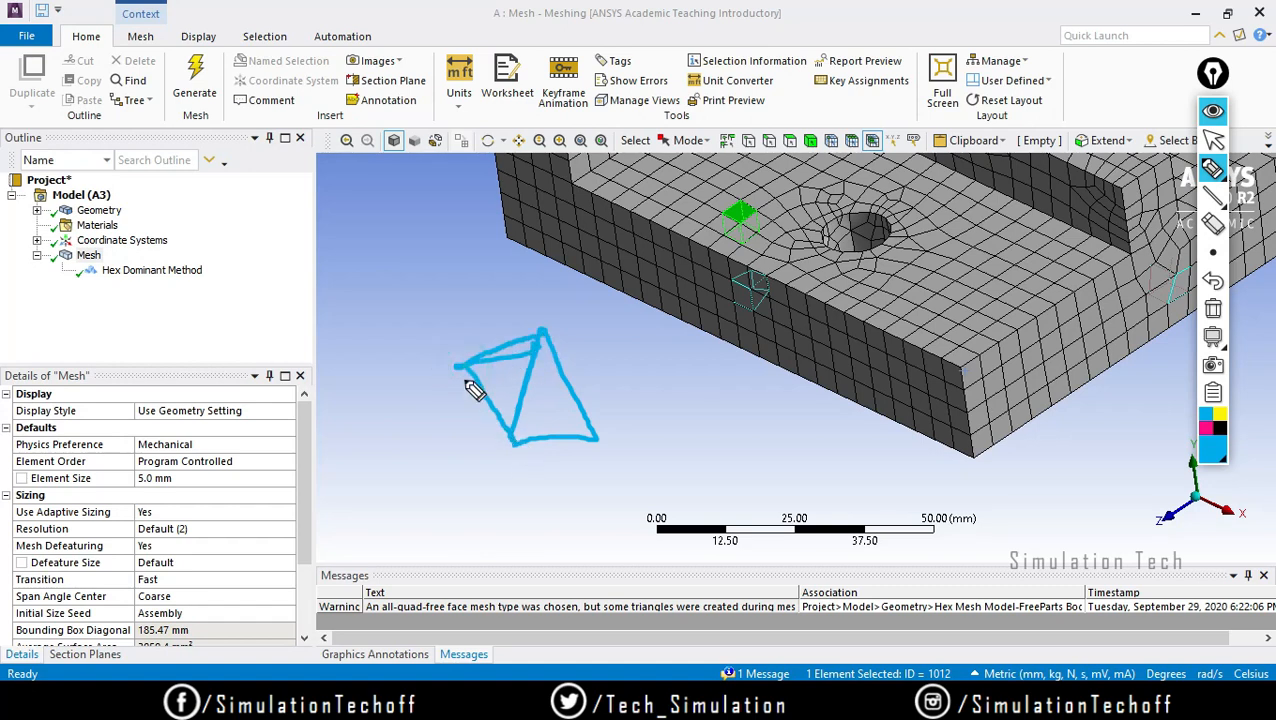
{"action": "left_click_drag", "start_coordinate": [459, 368], "coordinate": [590, 438]}
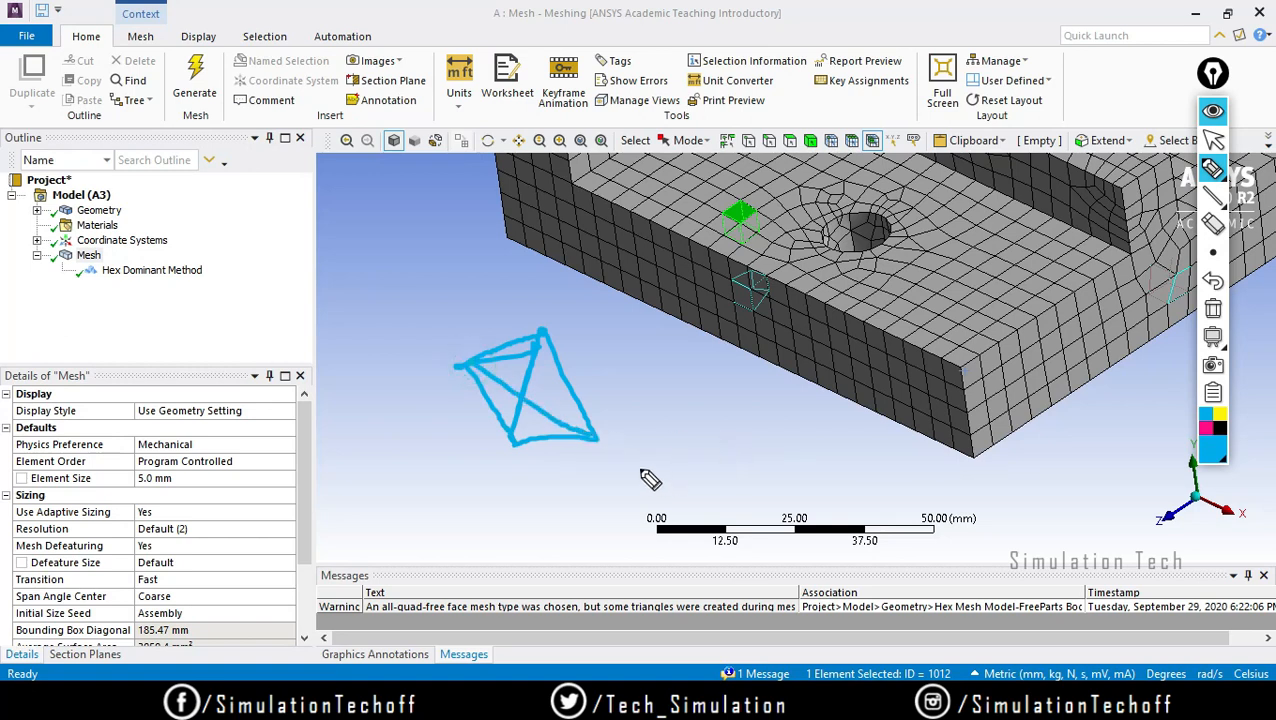
{"action": "left_click", "coordinate": [1216, 310]}
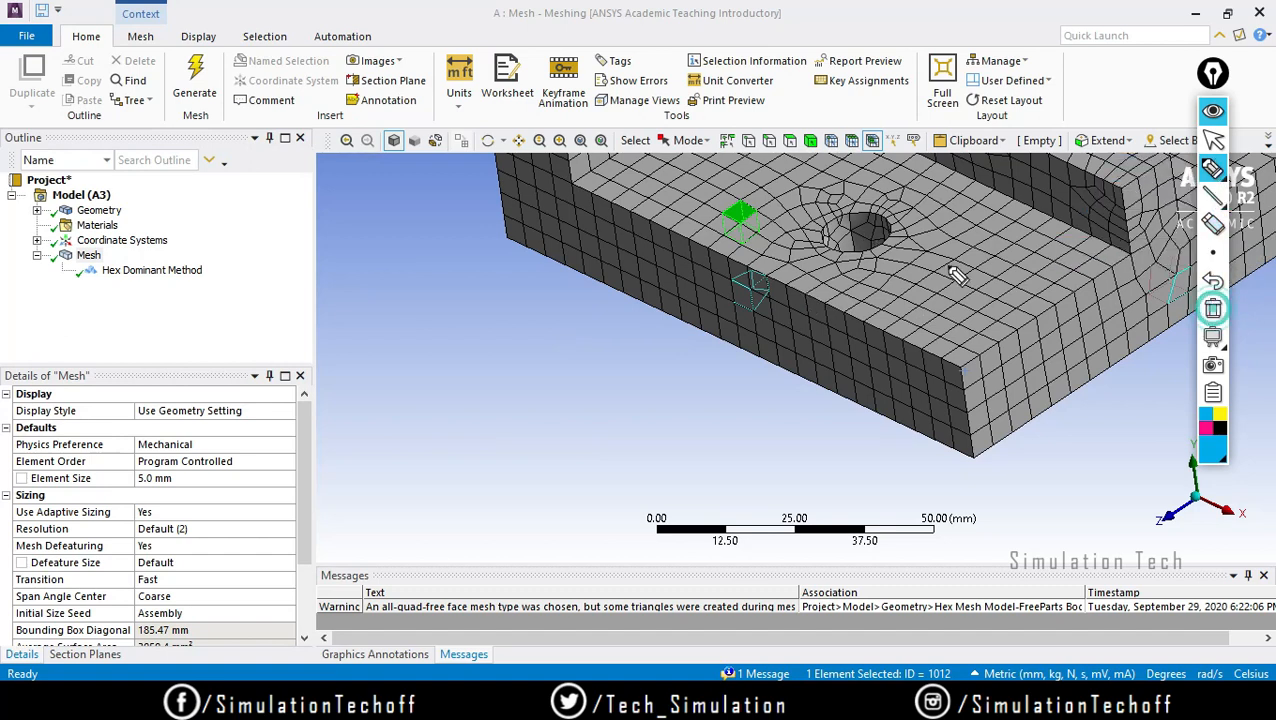
Leave the annotation drawing mode, look over the mesh around the base plate's holes, and hide the annotation tools
{"action": "left_click", "coordinate": [1213, 145]}
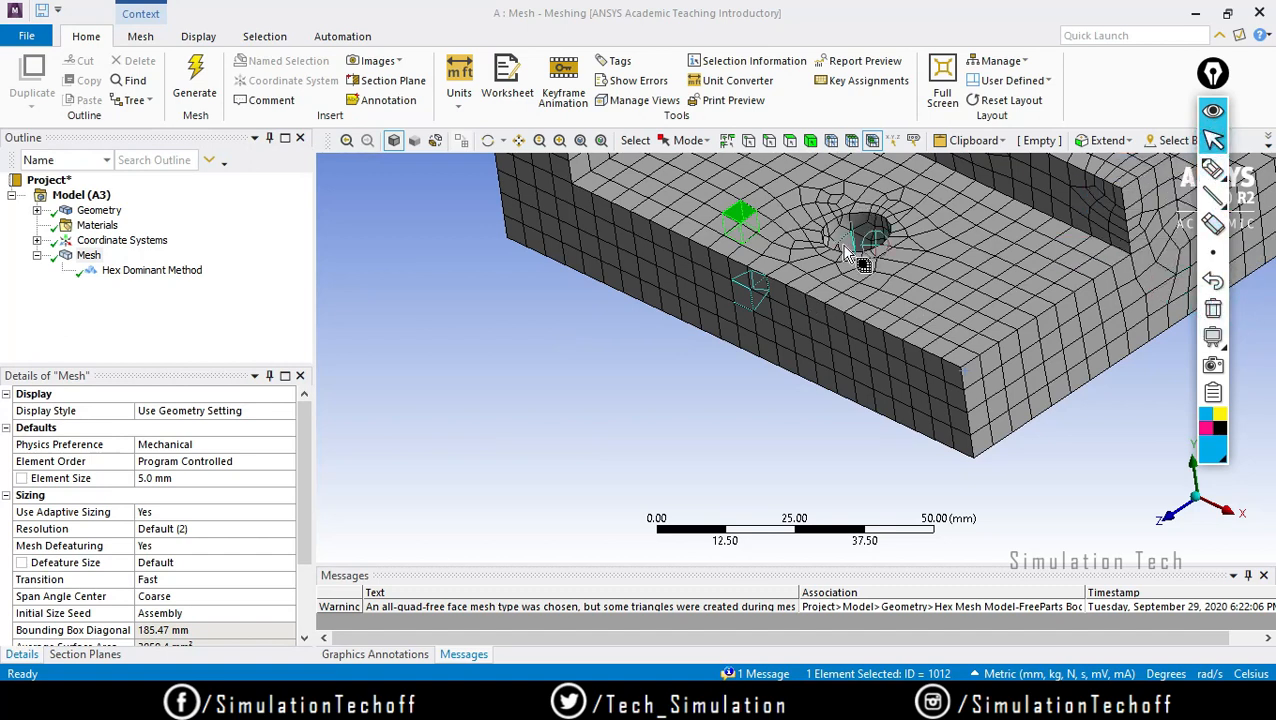
{"action": "mouse_move", "coordinate": [855, 259]}
{"action": "middle_mouse_down", "text": "ctrl"}
{"action": "mouse_move", "coordinate": [871, 299]}
{"action": "mouse_move", "coordinate": [829, 356]}
{"action": "mouse_move", "coordinate": [744, 420]}
{"action": "middle_mouse_up", "text": "ctrl"}
{"action": "scroll", "coordinate": [744, 420], "scroll_direction": "up", "scroll_amount": 4}
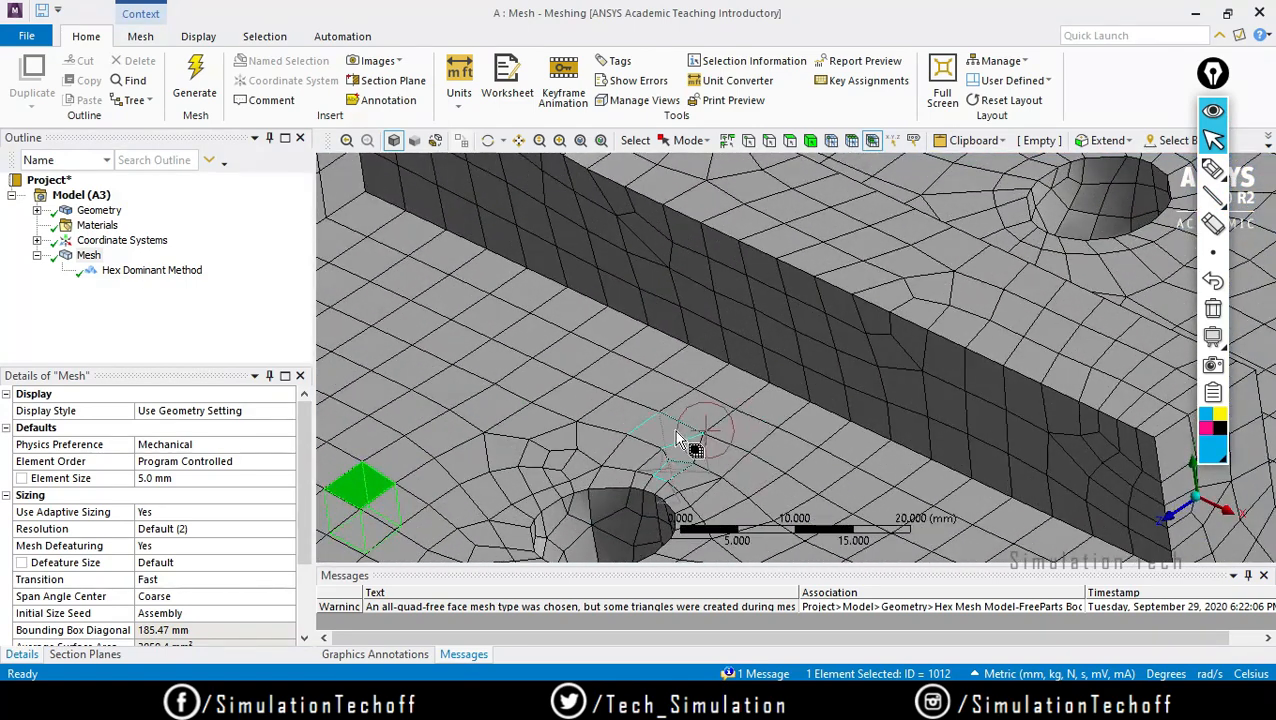
{"action": "scroll", "coordinate": [666, 458], "scroll_direction": "down", "scroll_amount": 4}
{"action": "middle_click_drag", "start_coordinate": [753, 462], "coordinate": [706, 372], "text": "ctrl"}
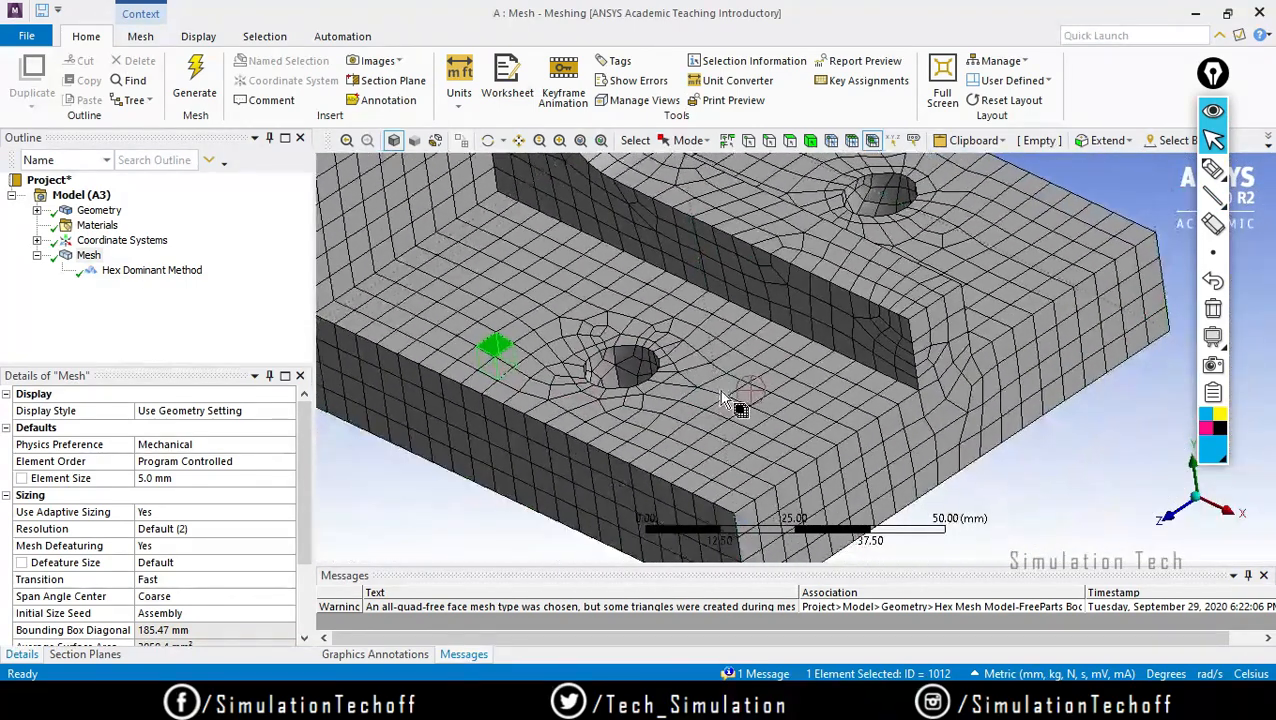
{"action": "mouse_move", "coordinate": [888, 446]}
{"action": "middle_mouse_down"}
{"action": "mouse_move", "coordinate": [890, 412]}
{"action": "mouse_move", "coordinate": [864, 436]}
{"action": "mouse_move", "coordinate": [884, 446]}
{"action": "middle_mouse_up"}
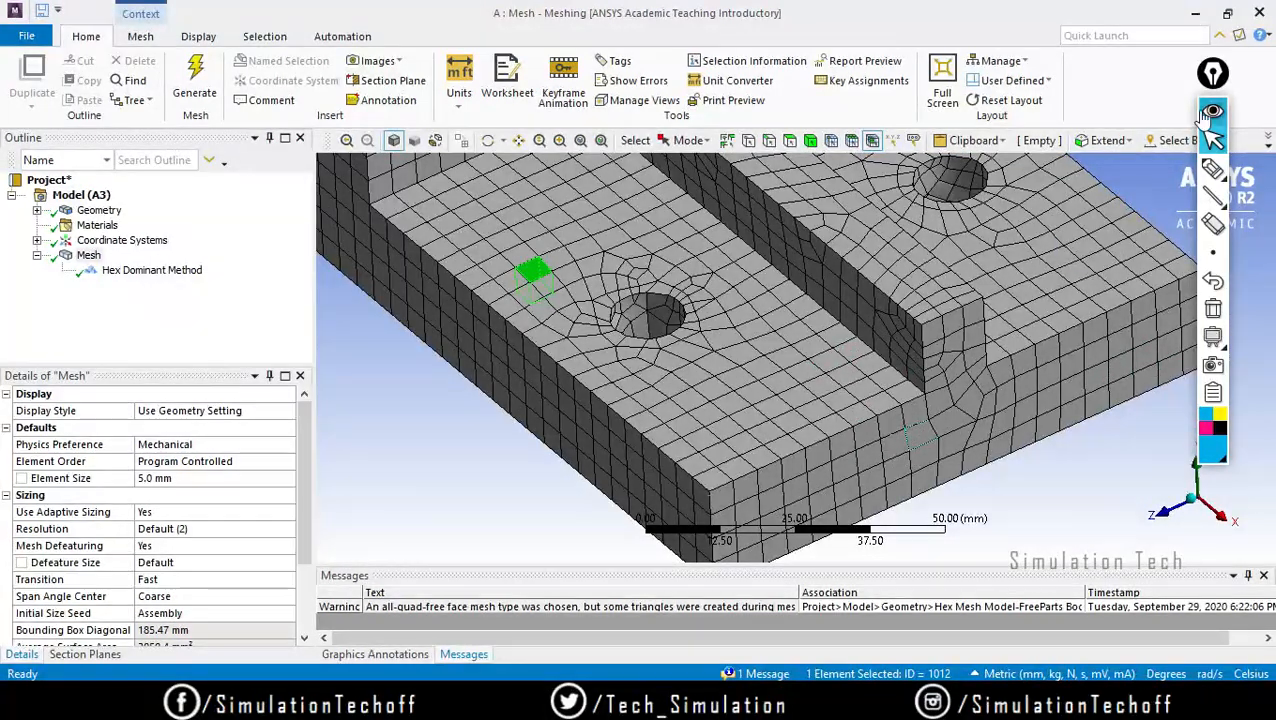
{"action": "left_click", "coordinate": [1213, 111]}
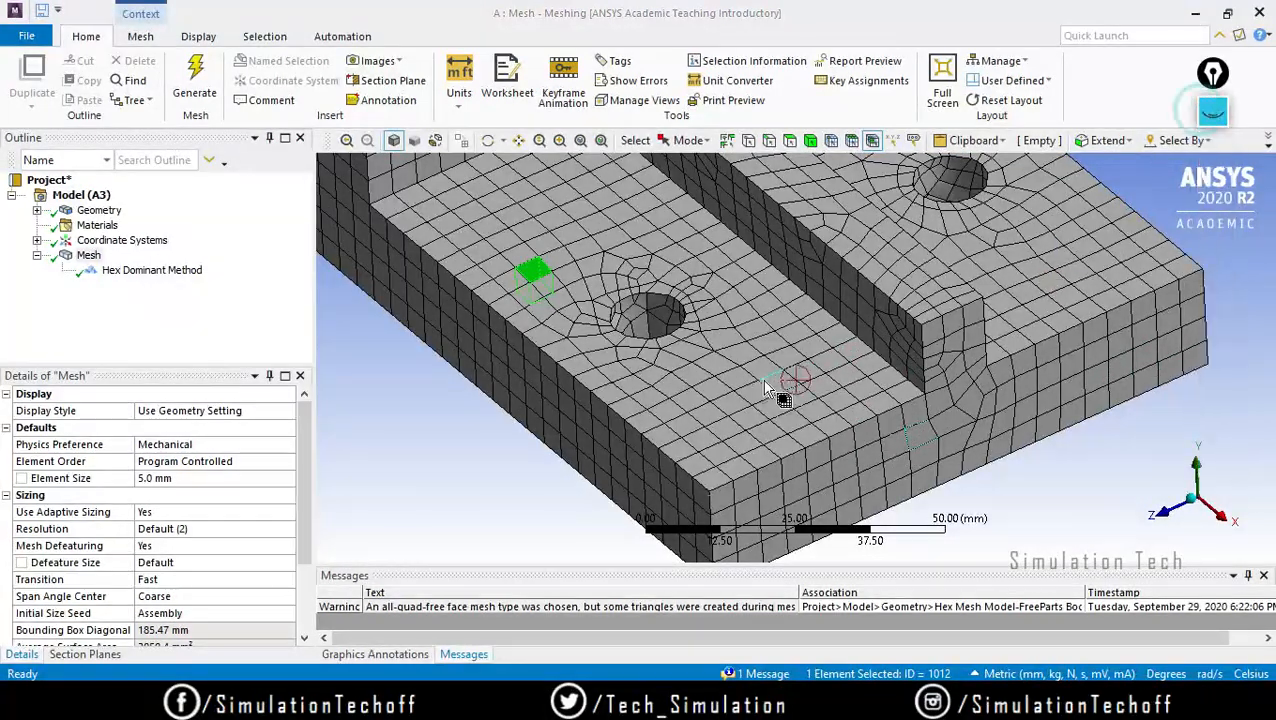
Set the global mesh element size to 2 mm and regenerate the mesh
{"action": "left_click", "coordinate": [158, 478]}
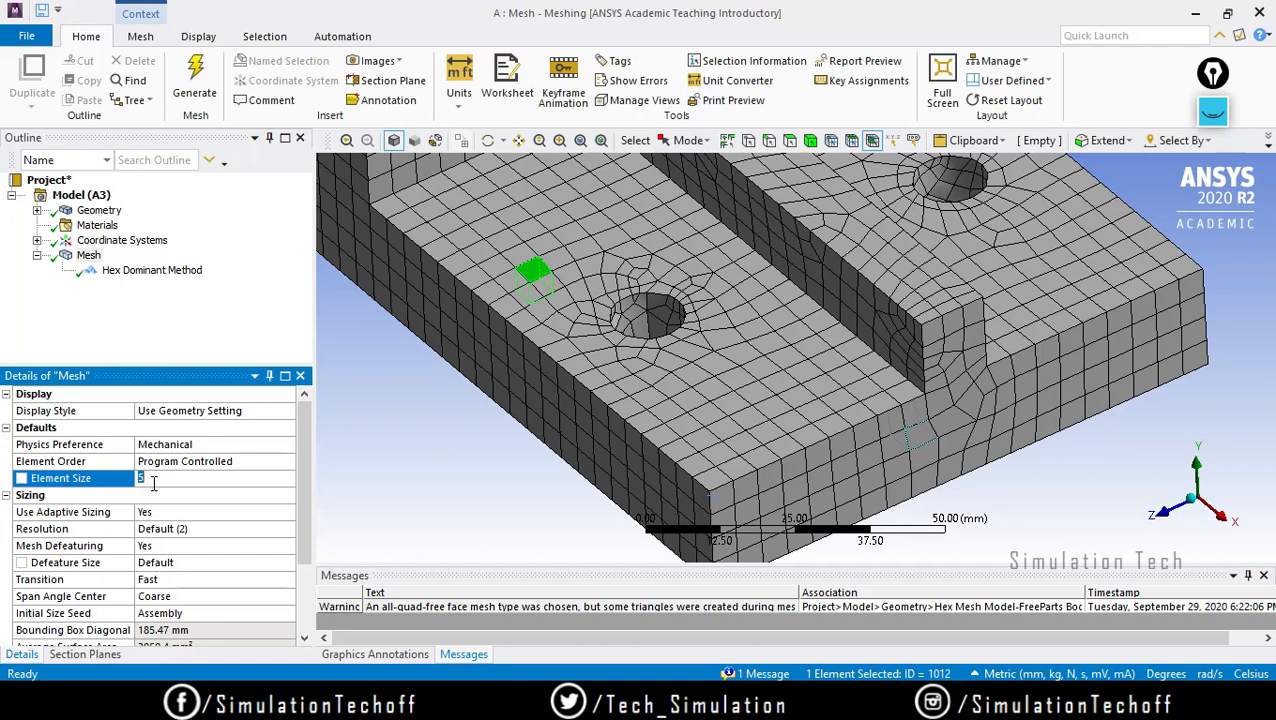
{"action": "type", "text": "2"}
{"action": "key", "text": "Return"}
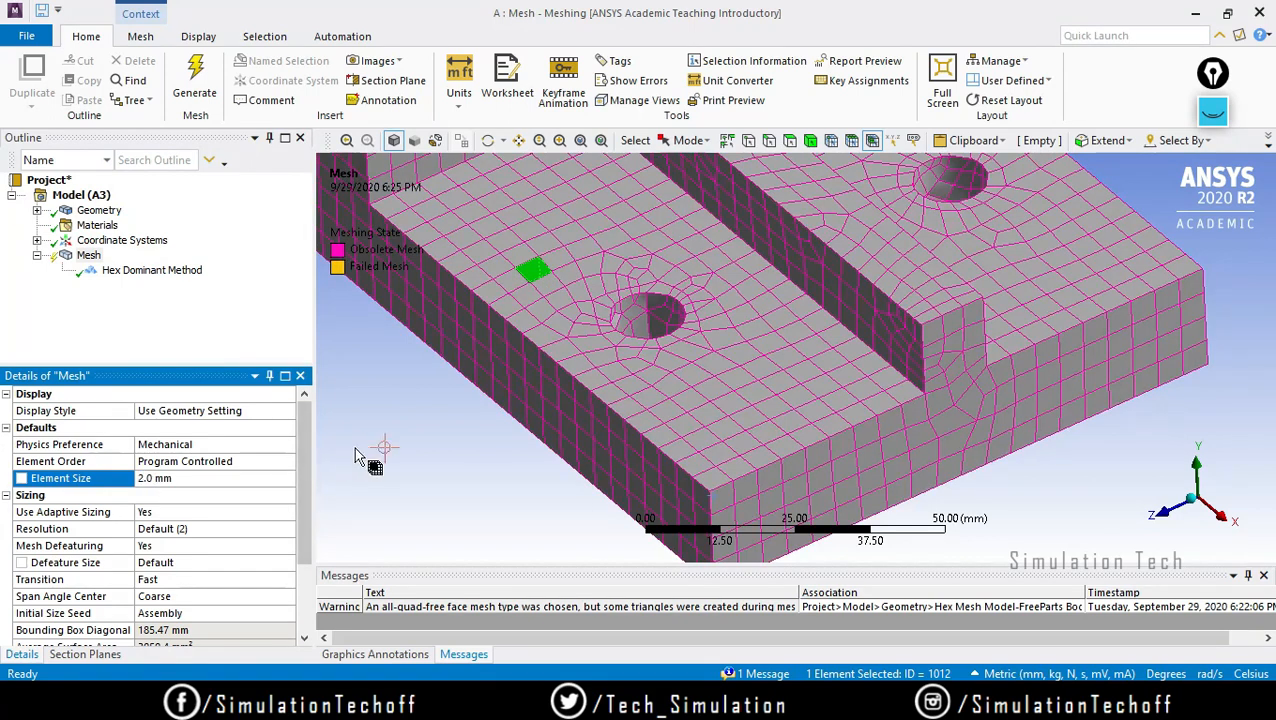
{"action": "right_click", "coordinate": [88, 256]}
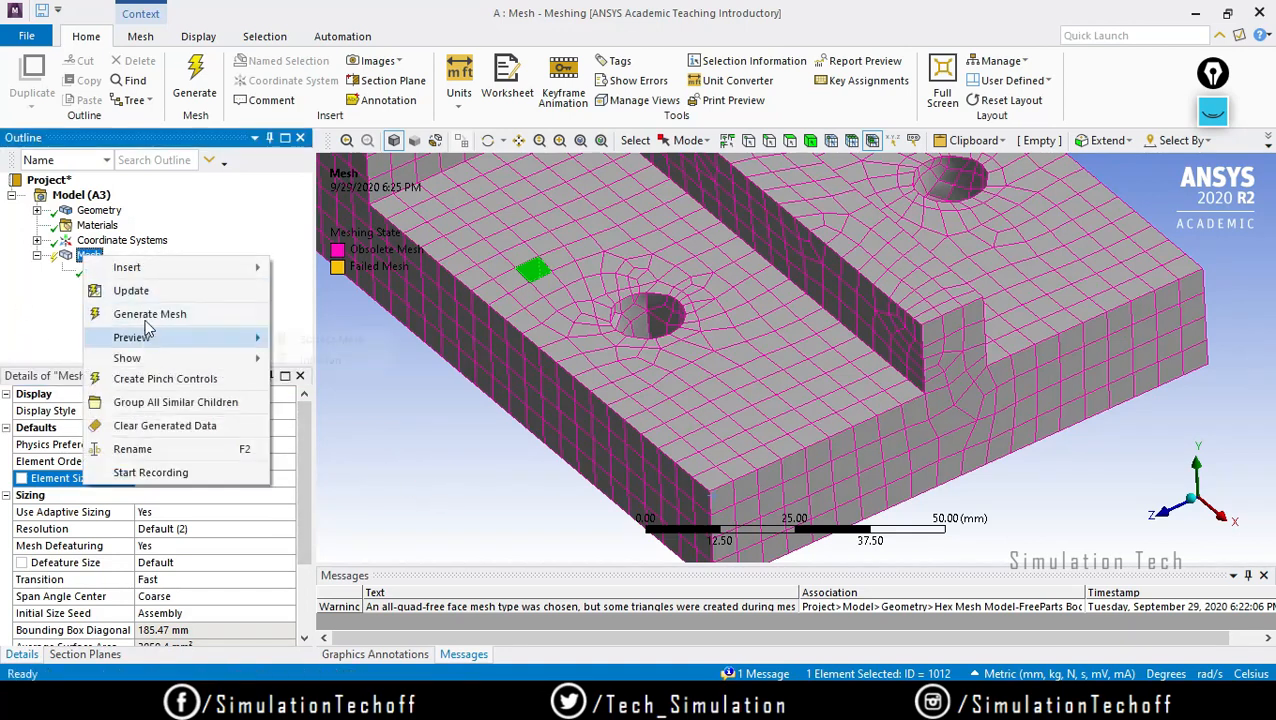
{"action": "left_click", "coordinate": [142, 313]}
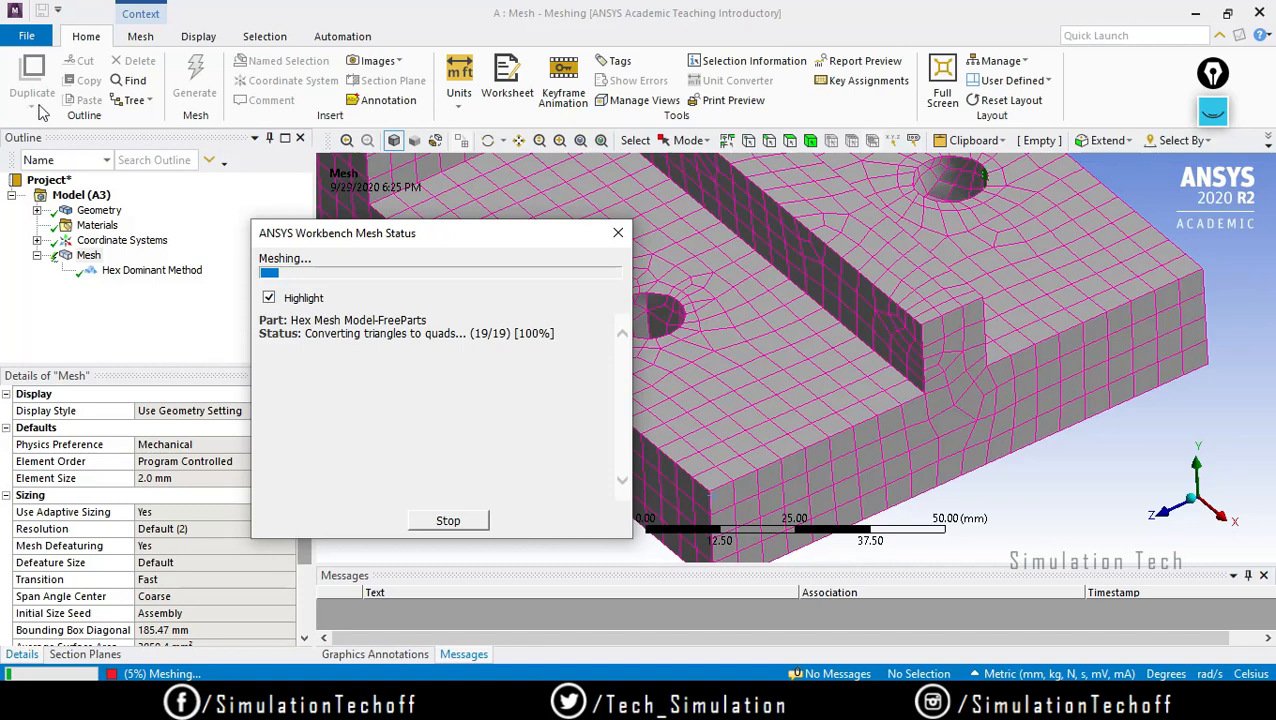
{"action": "middle_click_drag", "start_coordinate": [955, 516], "coordinate": [1063, 530]}
{"action": "scroll", "coordinate": [548, 430], "scroll_direction": "up", "scroll_amount": 3}
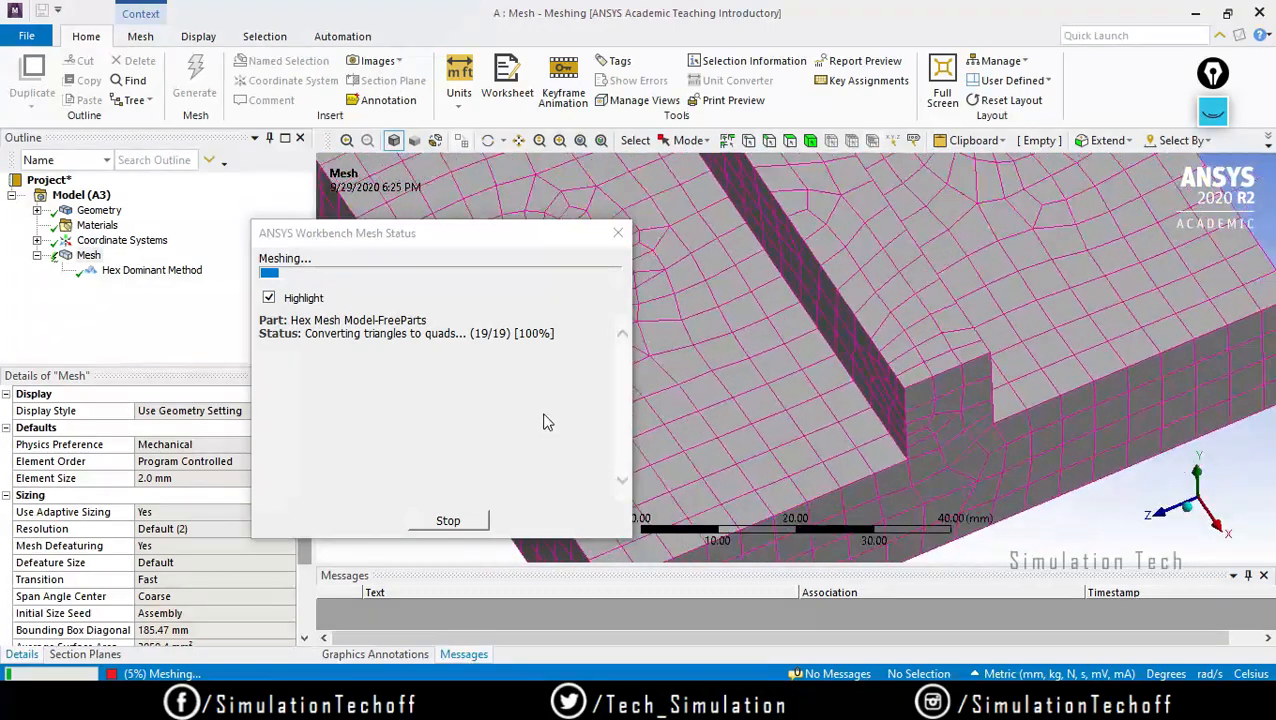
{"action": "scroll", "coordinate": [547, 403], "scroll_direction": "down", "scroll_amount": 5}
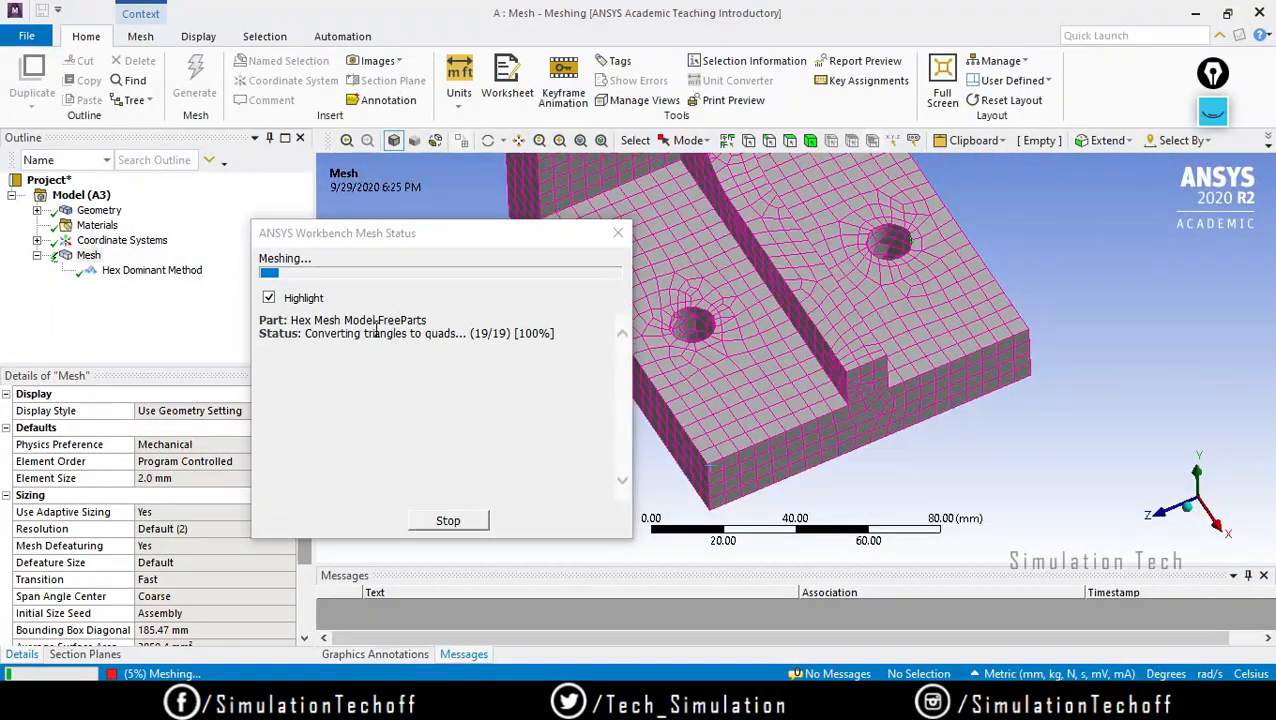
{"action": "left_click_drag", "start_coordinate": [408, 252], "coordinate": [545, 250]}
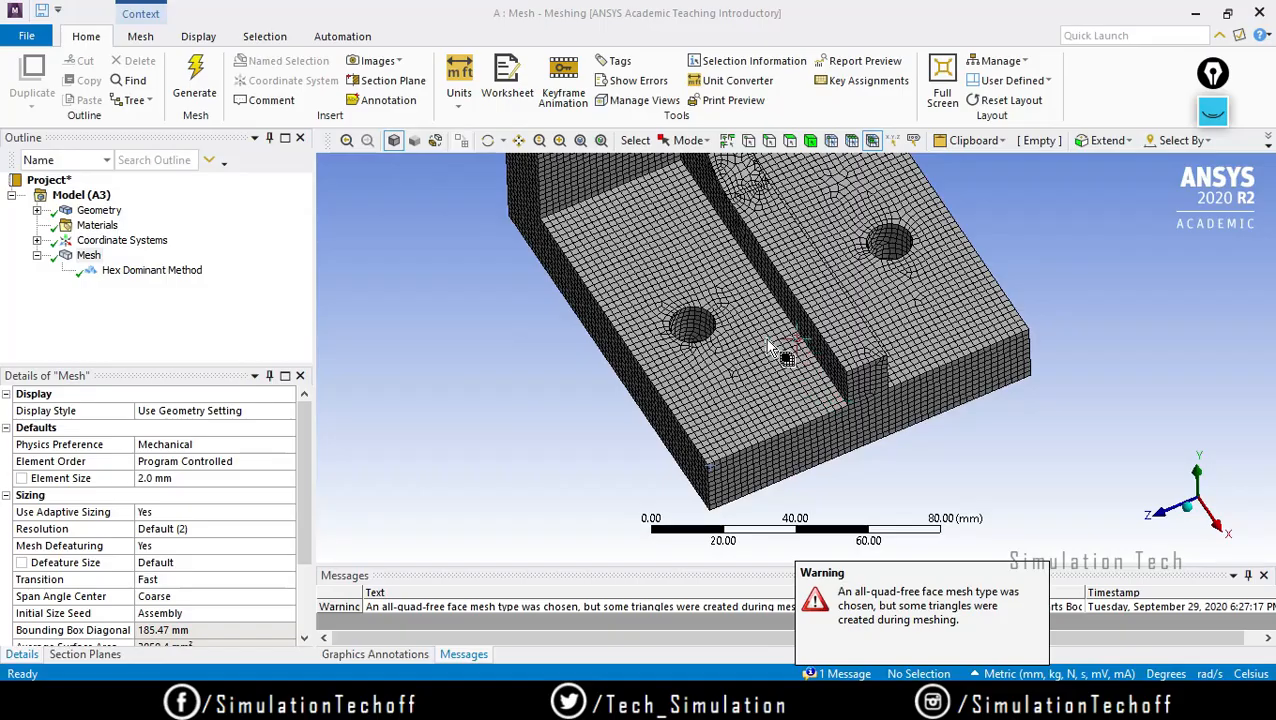
Examine the refined mesh on the bracket's rib, curved fillet, upright plate and base plate holes
{"action": "middle_click_drag", "start_coordinate": [765, 326], "coordinate": [803, 382]}
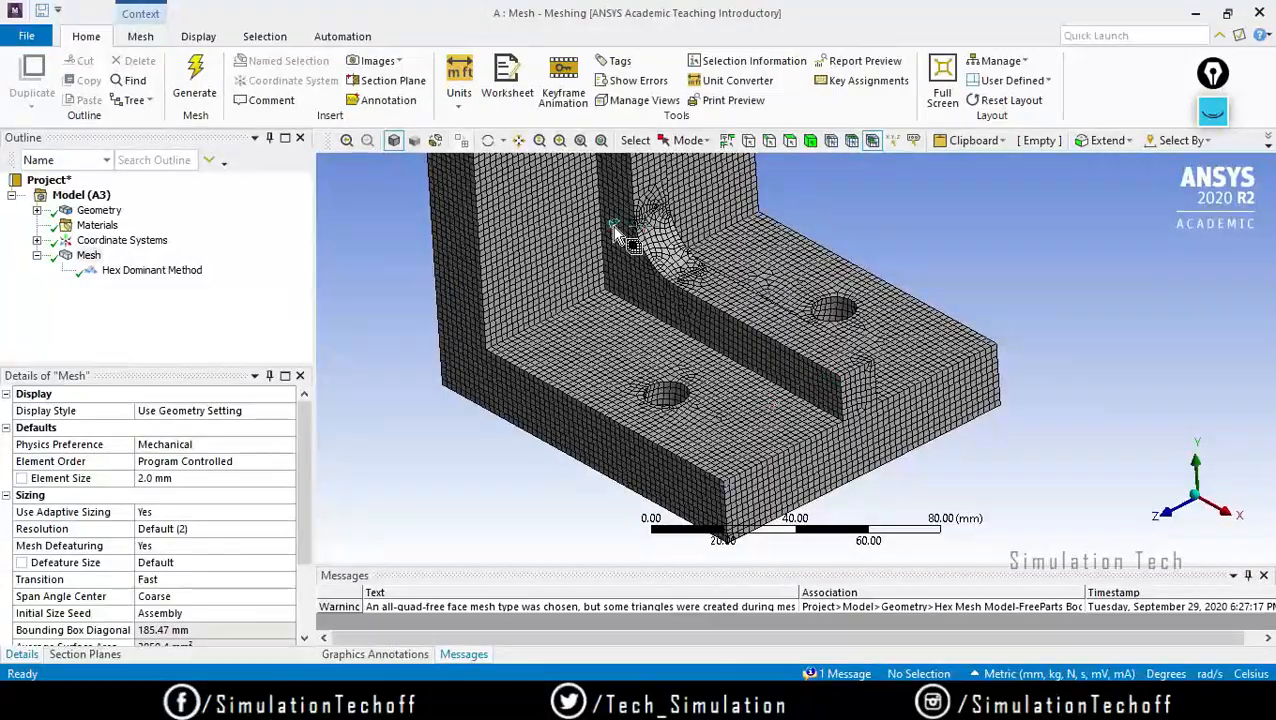
{"action": "scroll", "coordinate": [636, 235], "scroll_direction": "up", "scroll_amount": 4}
{"action": "middle_click_drag", "start_coordinate": [652, 254], "coordinate": [838, 432], "text": "ctrl"}
{"action": "scroll", "coordinate": [838, 432], "scroll_direction": "up", "scroll_amount": 5}
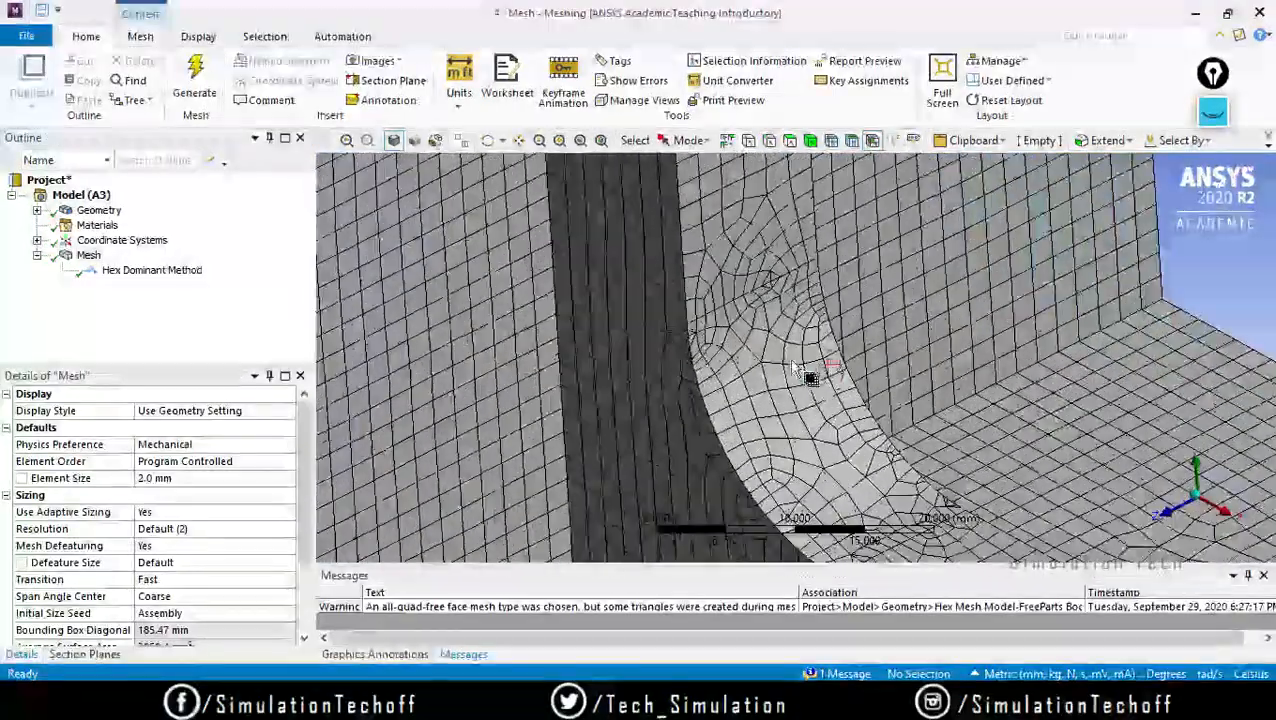
{"action": "scroll", "coordinate": [655, 320], "scroll_direction": "down", "scroll_amount": 4}
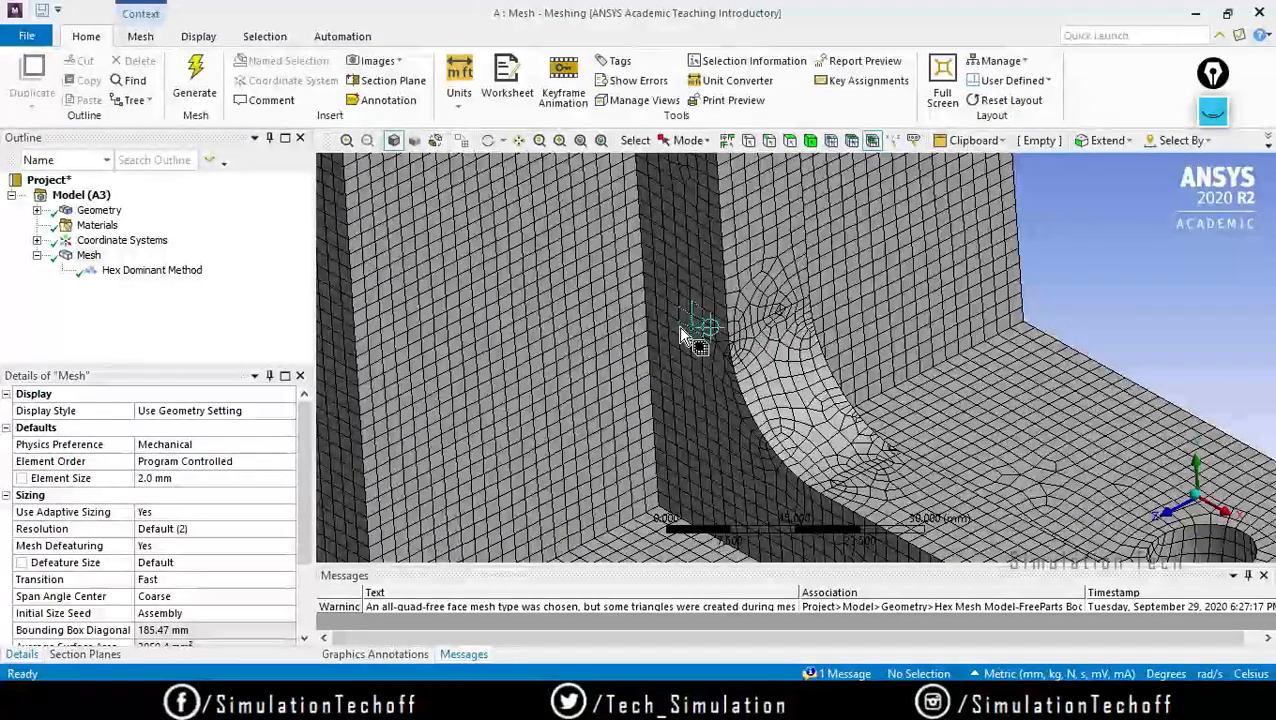
{"action": "scroll", "coordinate": [680, 335], "scroll_direction": "down", "scroll_amount": 4}
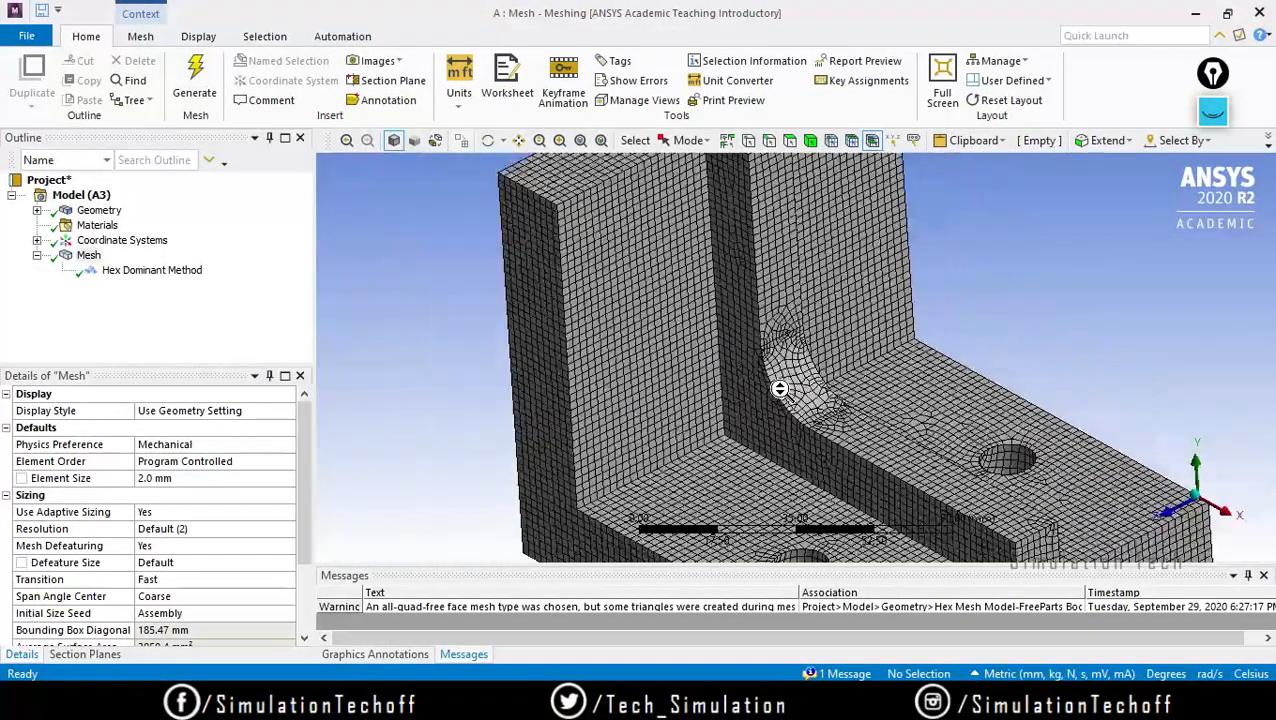
{"action": "scroll", "coordinate": [800, 405], "scroll_direction": "down", "scroll_amount": 3}
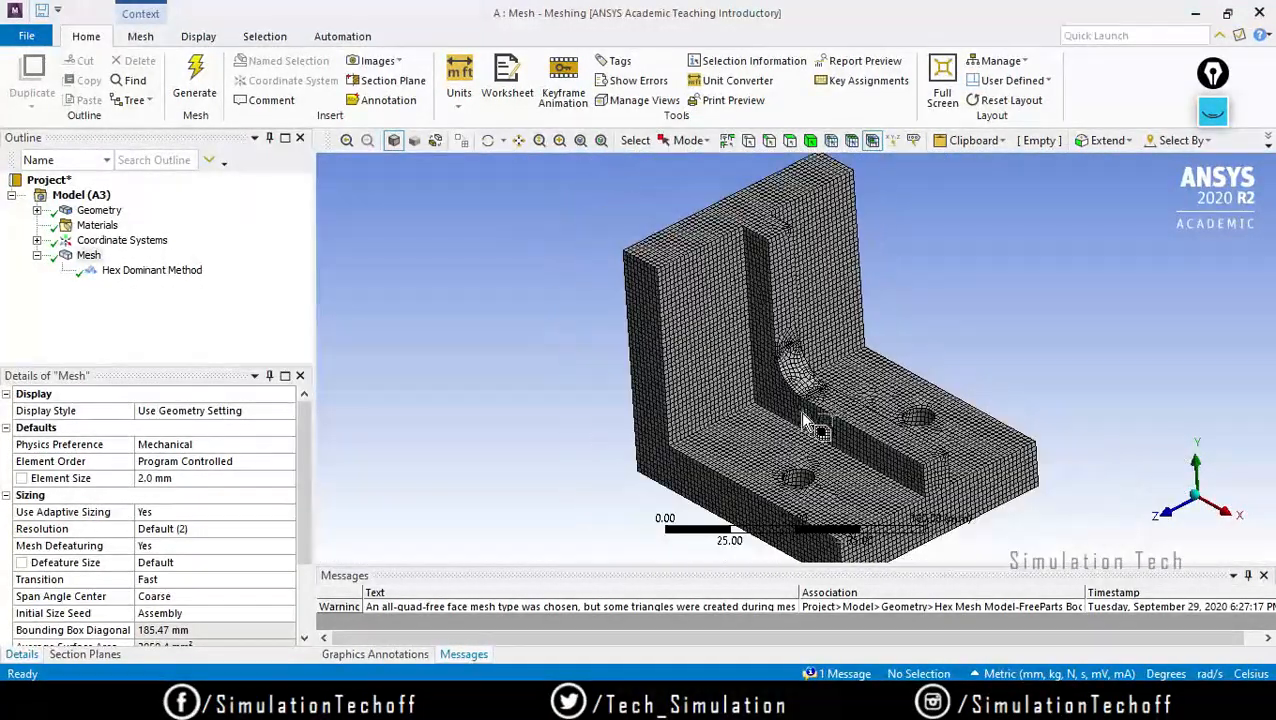
{"action": "middle_click_drag", "start_coordinate": [800, 410], "coordinate": [806, 259]}
{"action": "scroll", "coordinate": [760, 225], "scroll_direction": "up", "scroll_amount": 3}
{"action": "scroll", "coordinate": [769, 205], "scroll_direction": "up", "scroll_amount": 2}
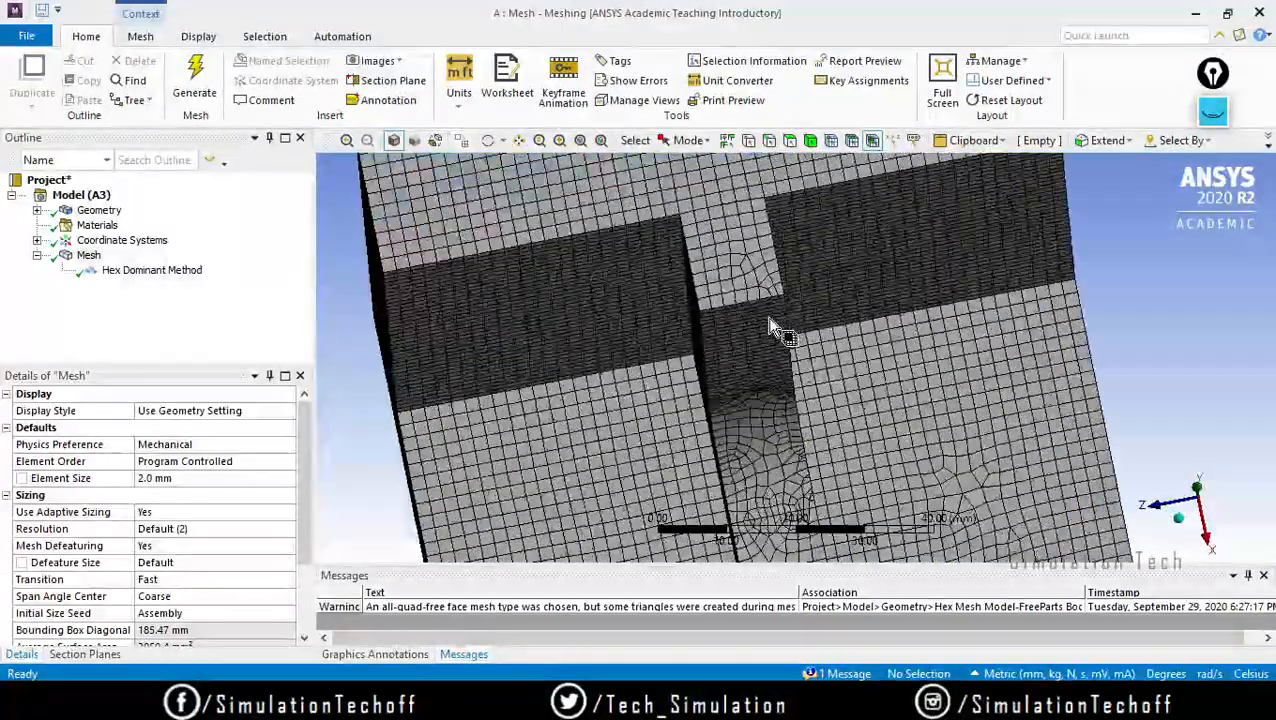
{"action": "scroll", "coordinate": [775, 327], "scroll_direction": "down", "scroll_amount": 5}
{"action": "middle_click_drag", "start_coordinate": [770, 405], "coordinate": [818, 420]}
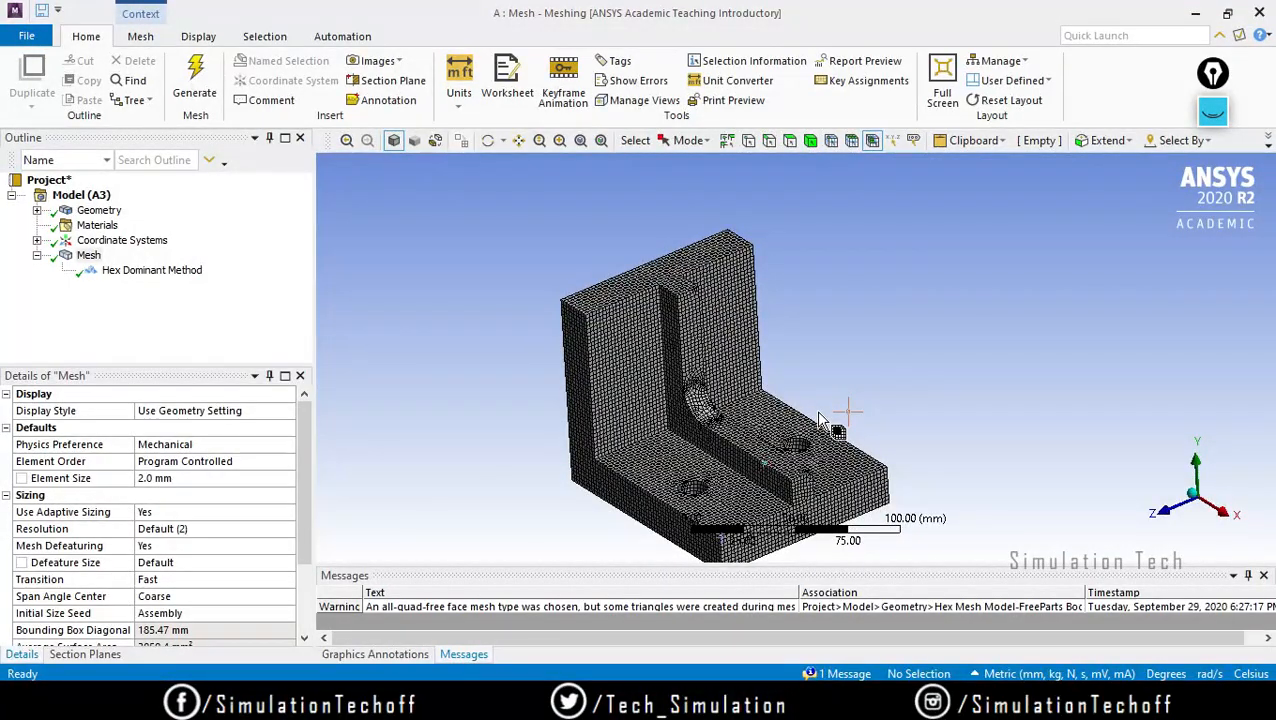
{"action": "scroll", "coordinate": [806, 293], "scroll_direction": "up", "scroll_amount": 3}
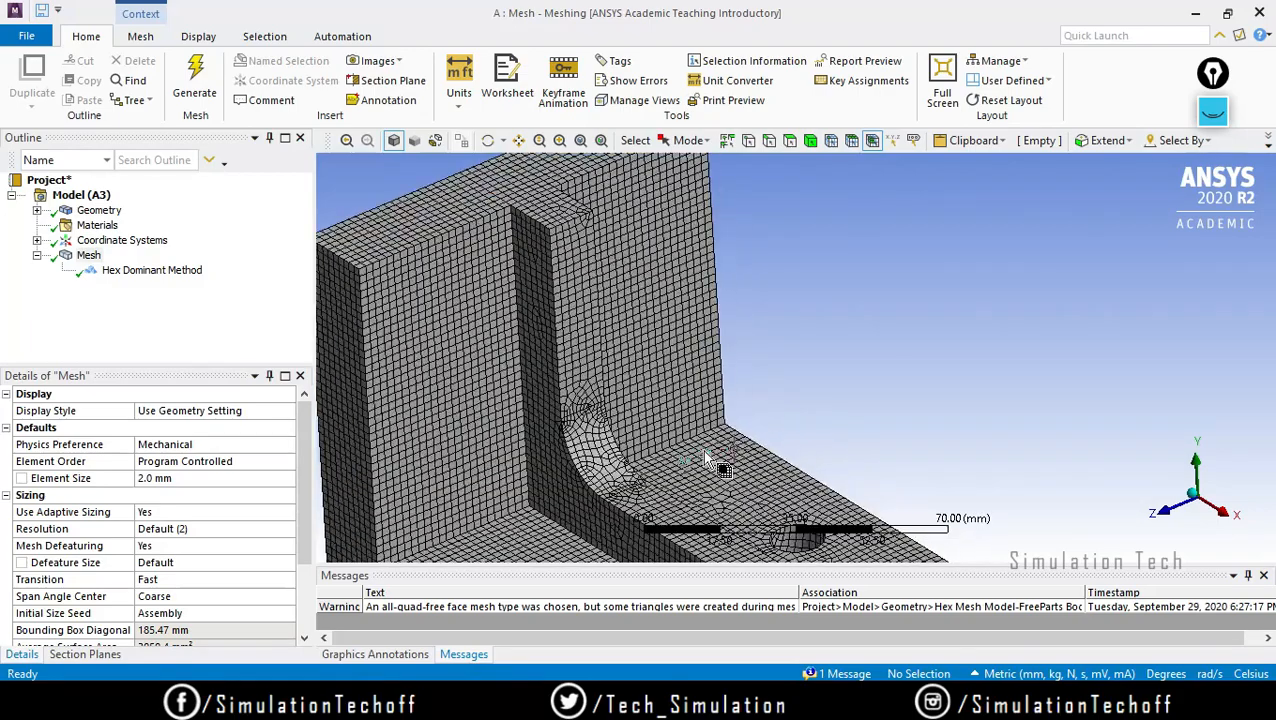
{"action": "scroll", "coordinate": [806, 293], "scroll_direction": "up", "scroll_amount": 2}
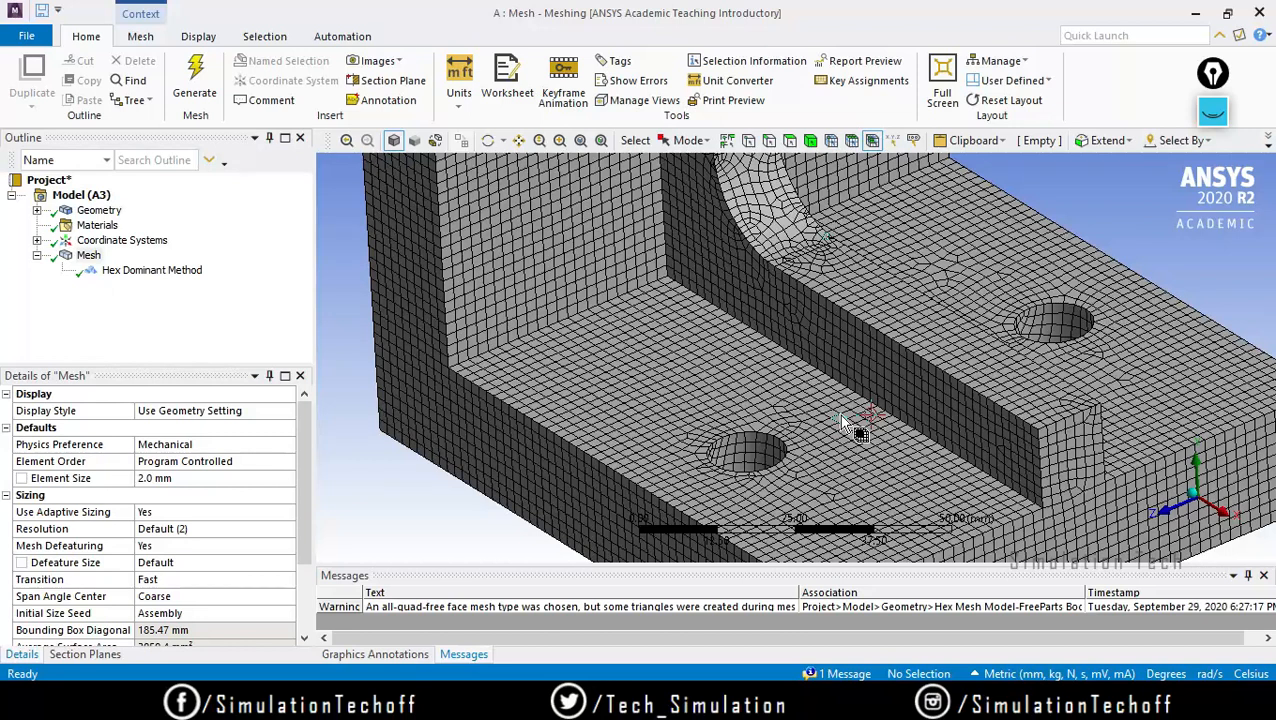
Show the mesh's node and element statistics and look over the mesh on the base plate
{"action": "scroll", "coordinate": [100, 560], "scroll_direction": "down", "scroll_amount": 2}
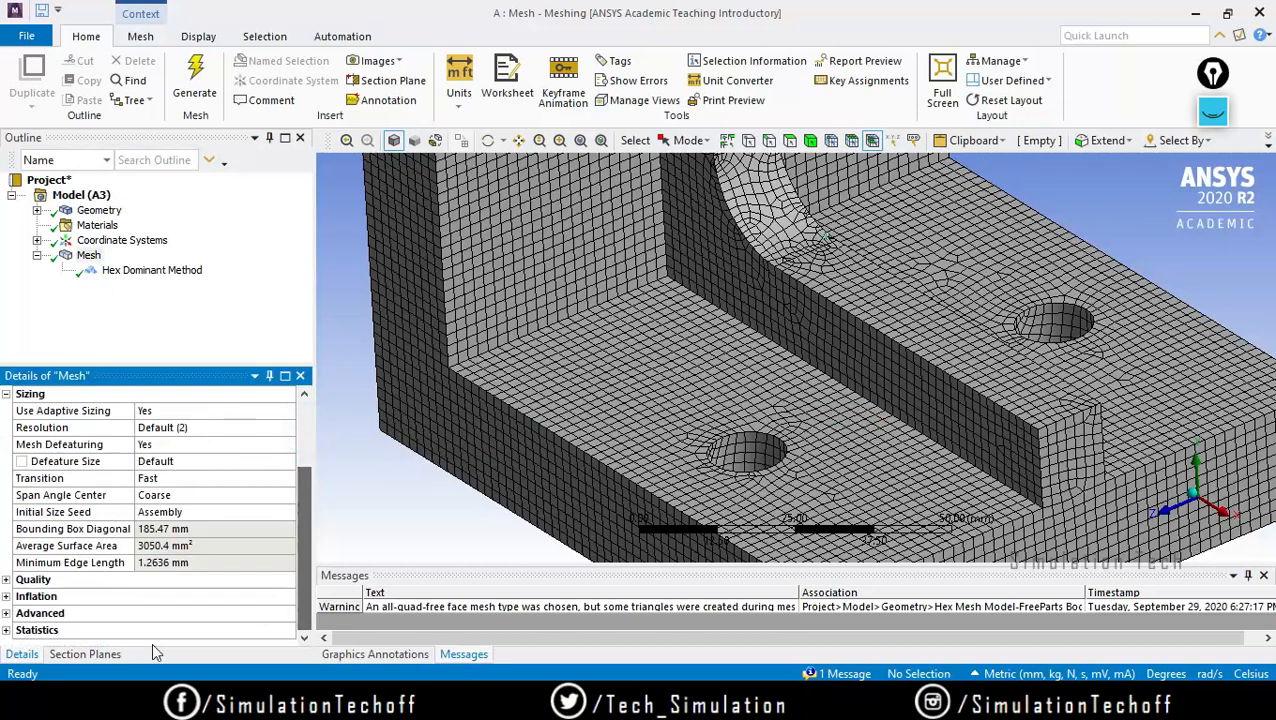
{"action": "left_click", "coordinate": [6, 631]}
{"action": "left_click_drag", "start_coordinate": [305, 503], "coordinate": [305, 595]}
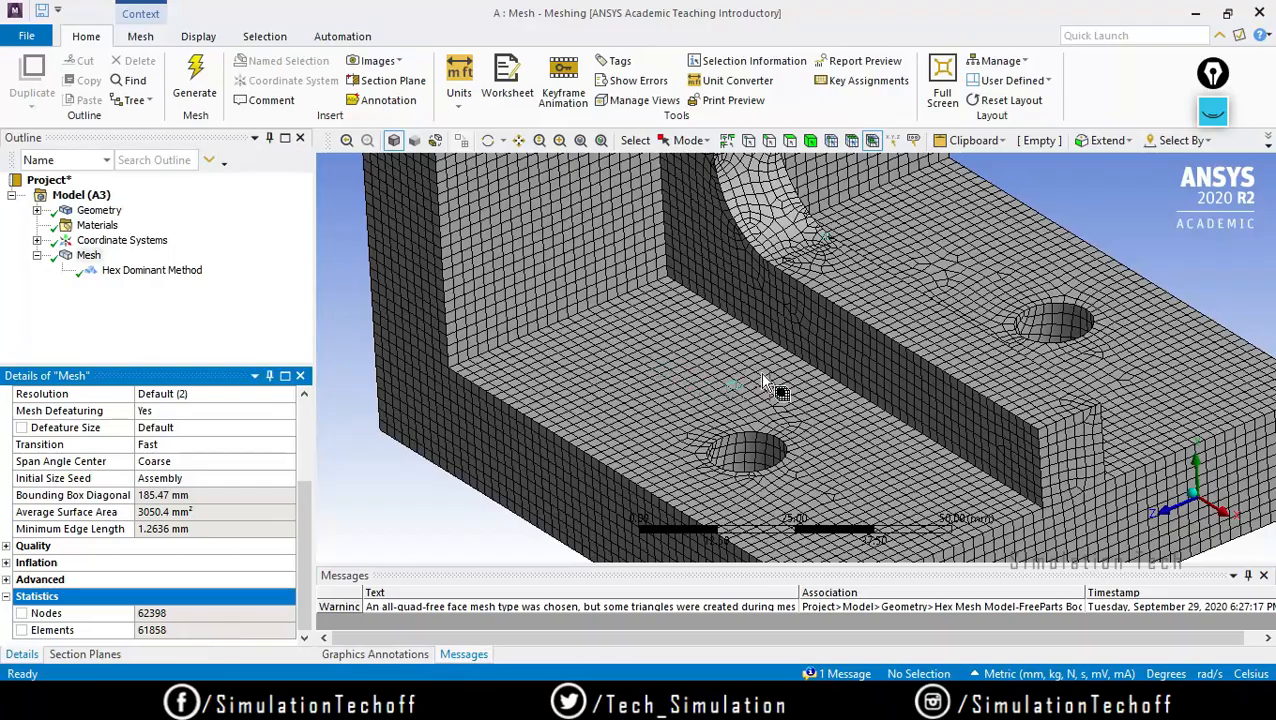
{"action": "middle_click_drag", "start_coordinate": [785, 377], "coordinate": [742, 352], "text": "ctrl"}
{"action": "scroll", "coordinate": [742, 352], "scroll_direction": "down", "scroll_amount": 6}
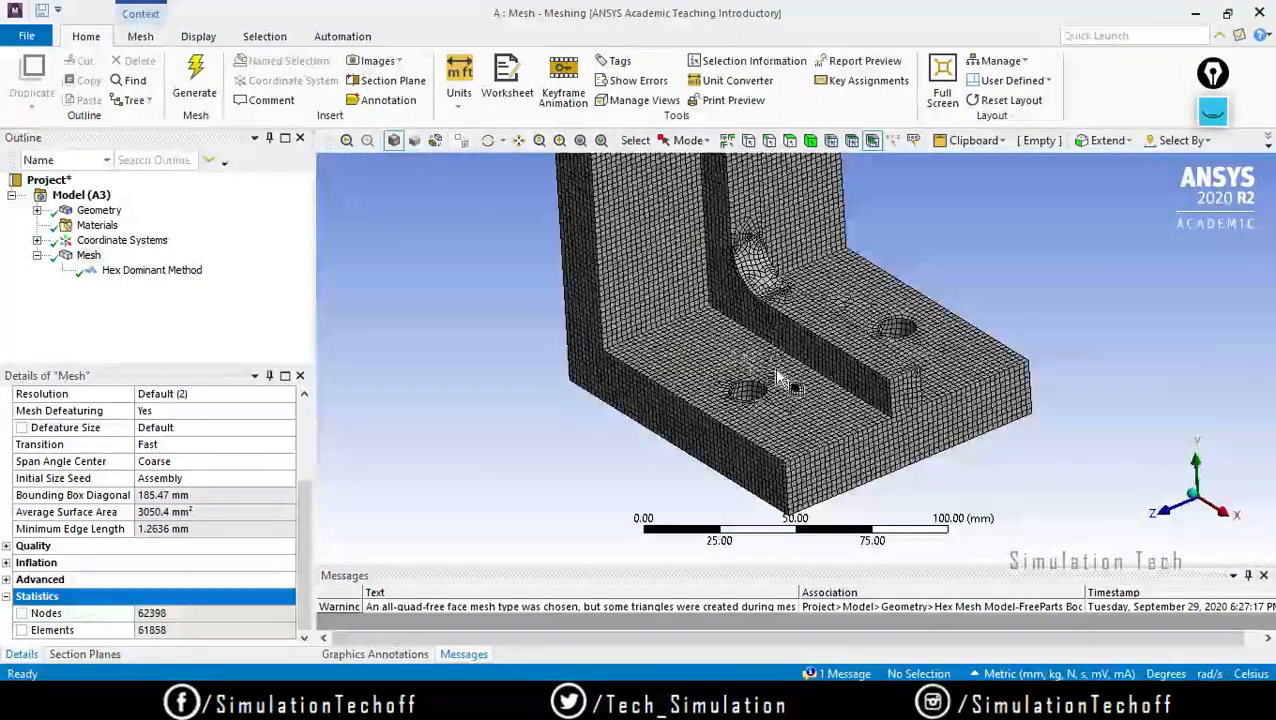
{"action": "scroll", "coordinate": [709, 410], "scroll_direction": "up", "scroll_amount": 8}
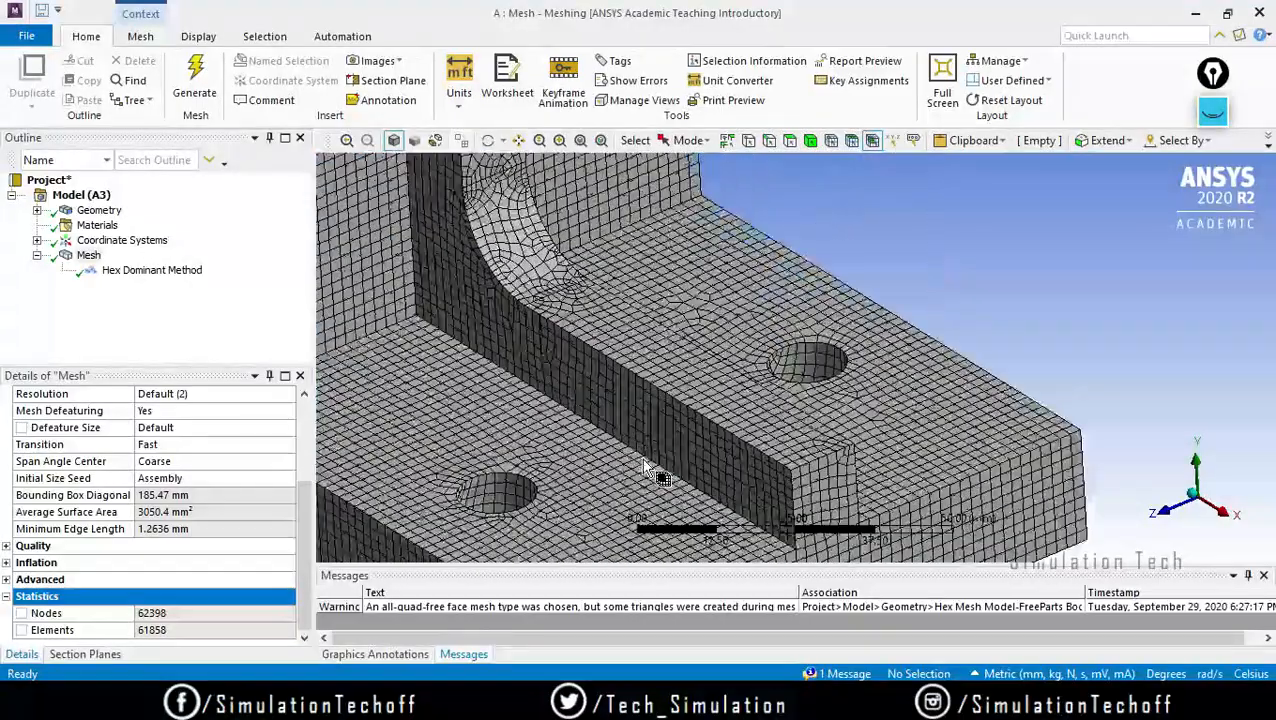
{"action": "scroll", "coordinate": [829, 323], "scroll_direction": "down", "scroll_amount": 3}
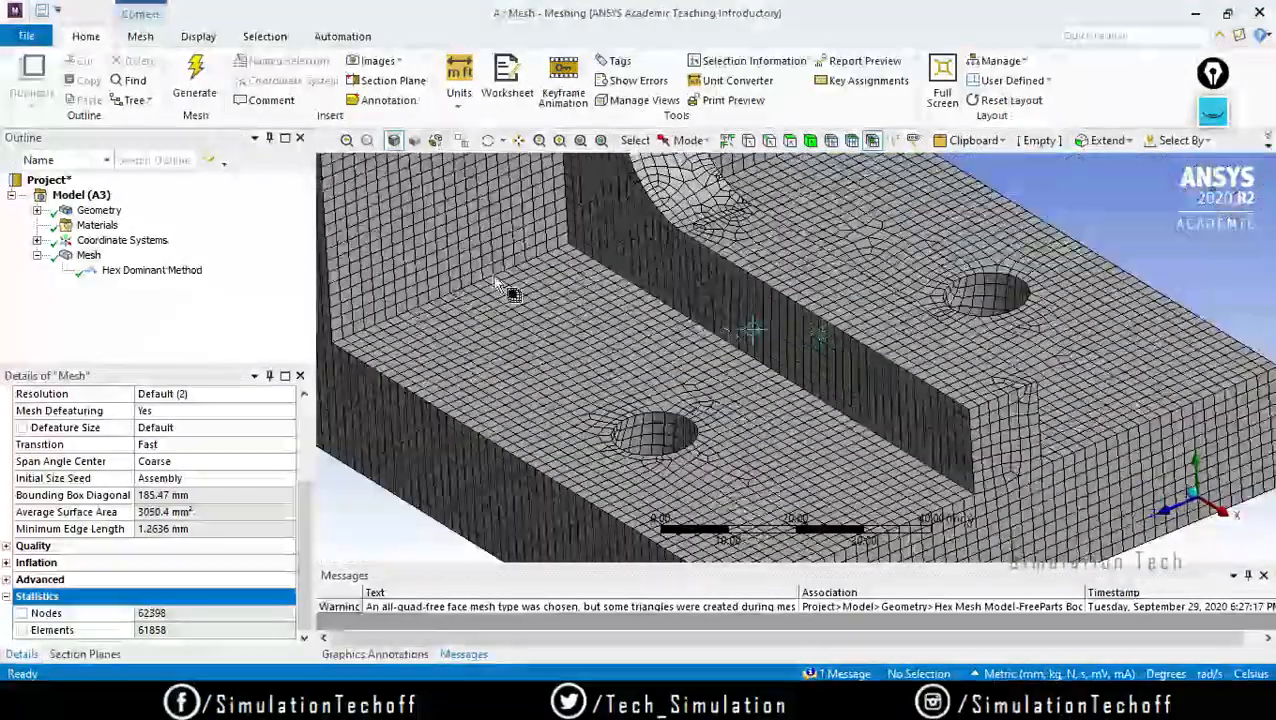
Review the Hex Dominant Method's settings and its scope on the bracket
{"action": "left_click", "coordinate": [156, 274]}
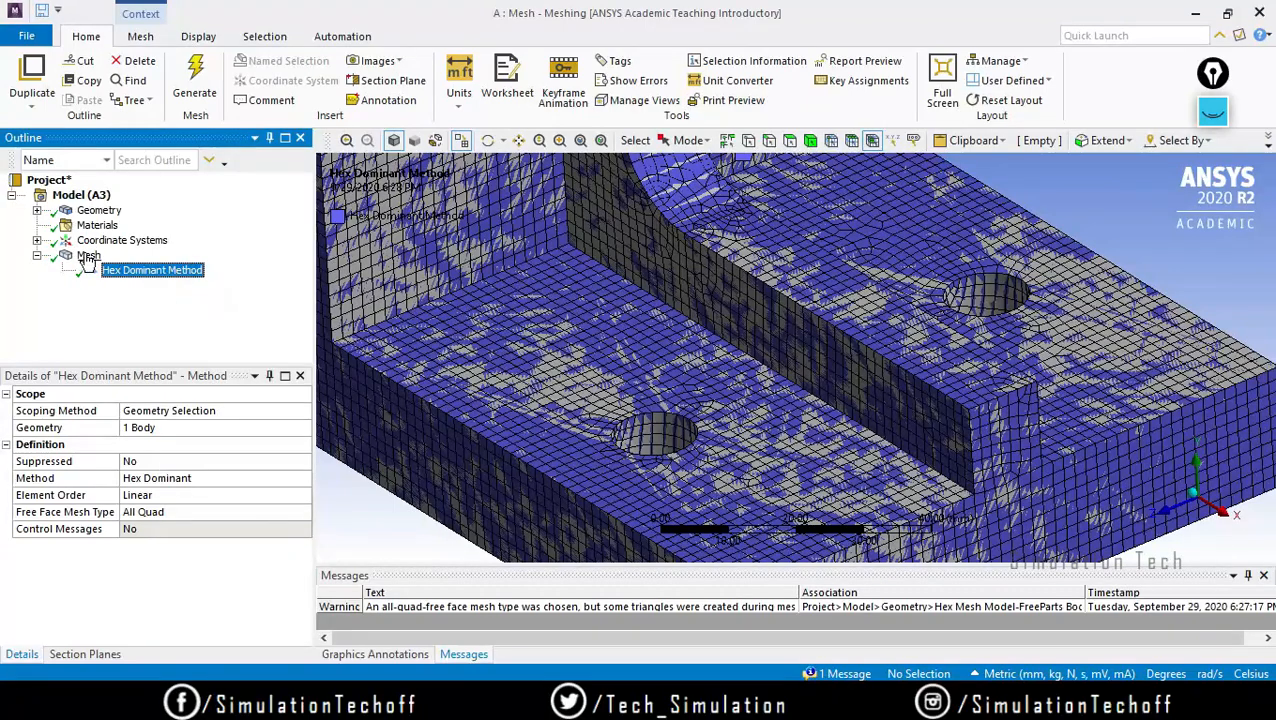
{"action": "middle_click_drag", "start_coordinate": [692, 412], "coordinate": [671, 402]}
{"action": "scroll", "coordinate": [671, 402], "scroll_direction": "down", "scroll_amount": 4}
{"action": "middle_click_drag", "start_coordinate": [740, 282], "coordinate": [661, 386], "text": "ctrl"}
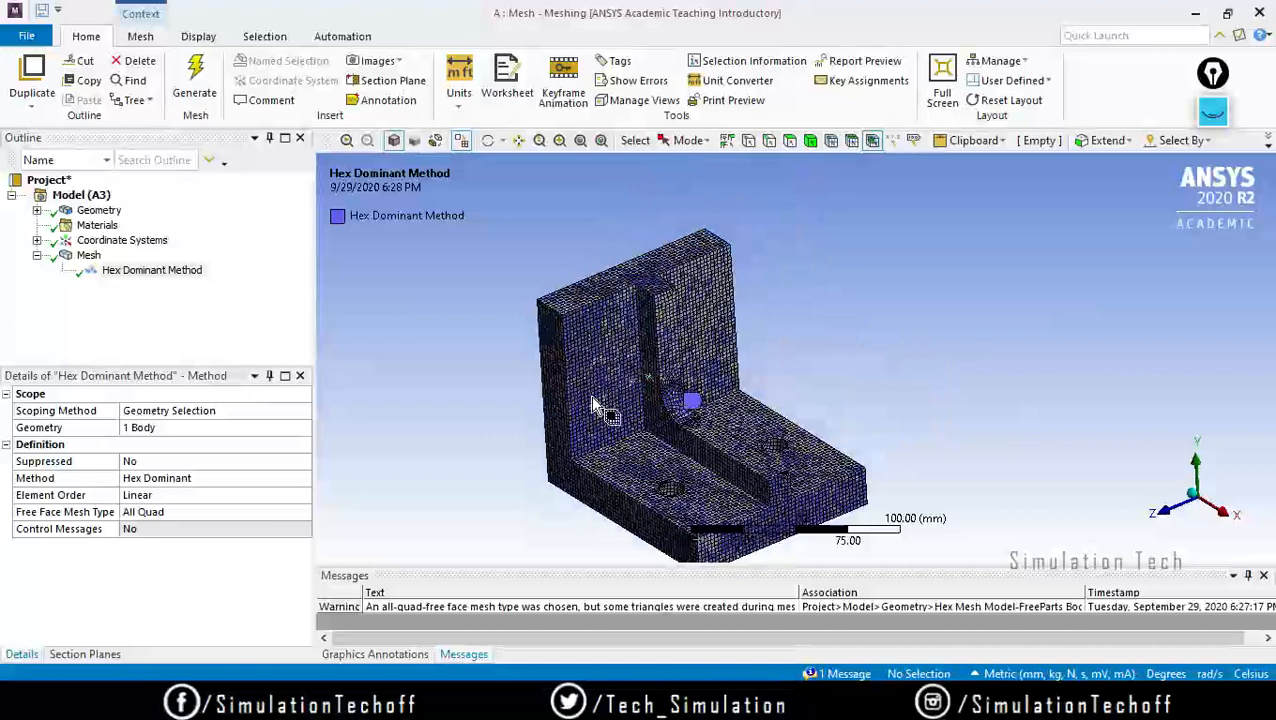
Insert a mesh sizing control scoped to the whole bracket body
{"action": "left_click", "coordinate": [87, 256]}
{"action": "right_click", "coordinate": [88, 256]}
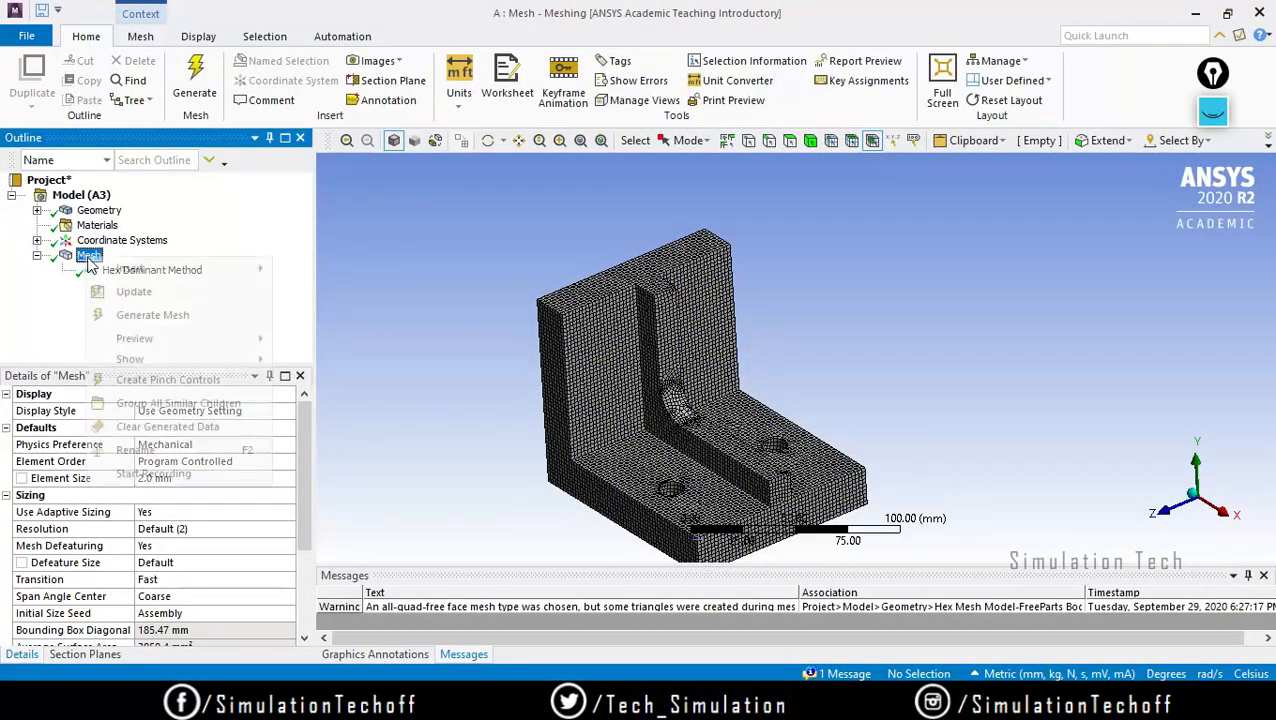
{"action": "left_click", "coordinate": [138, 269]}
{"action": "left_click", "coordinate": [314, 294]}
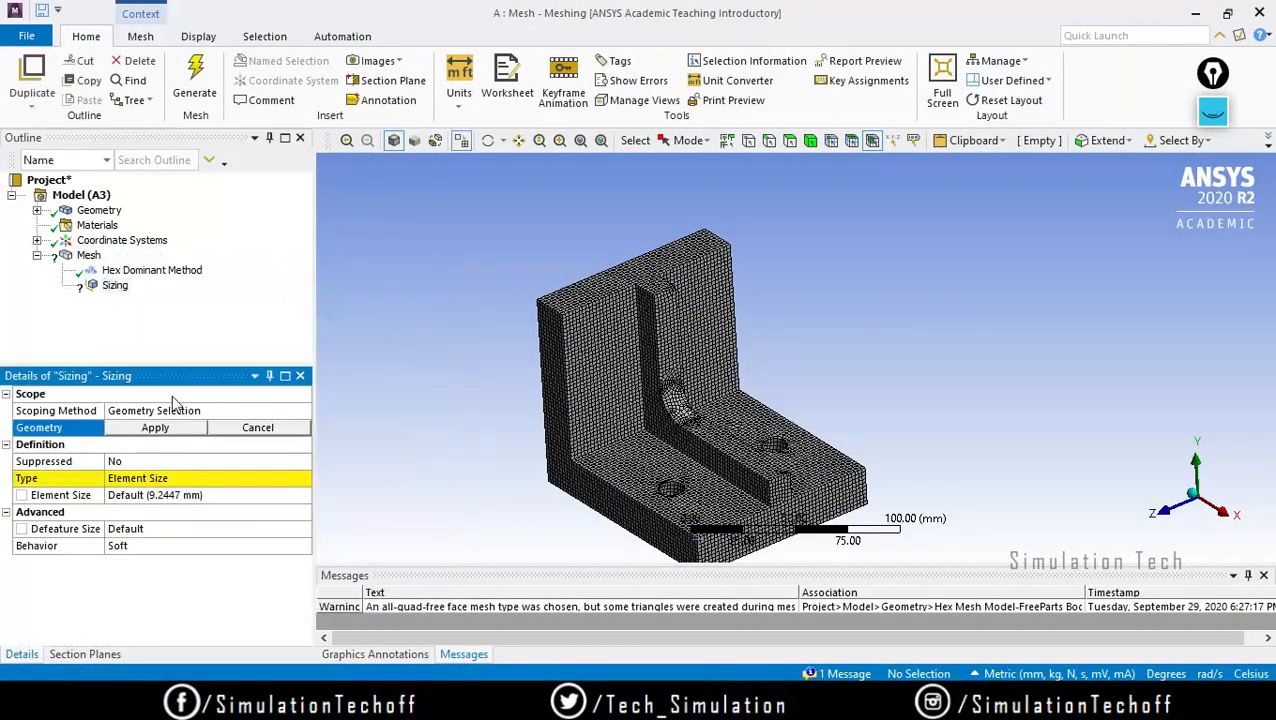
{"action": "left_click", "coordinate": [604, 373]}
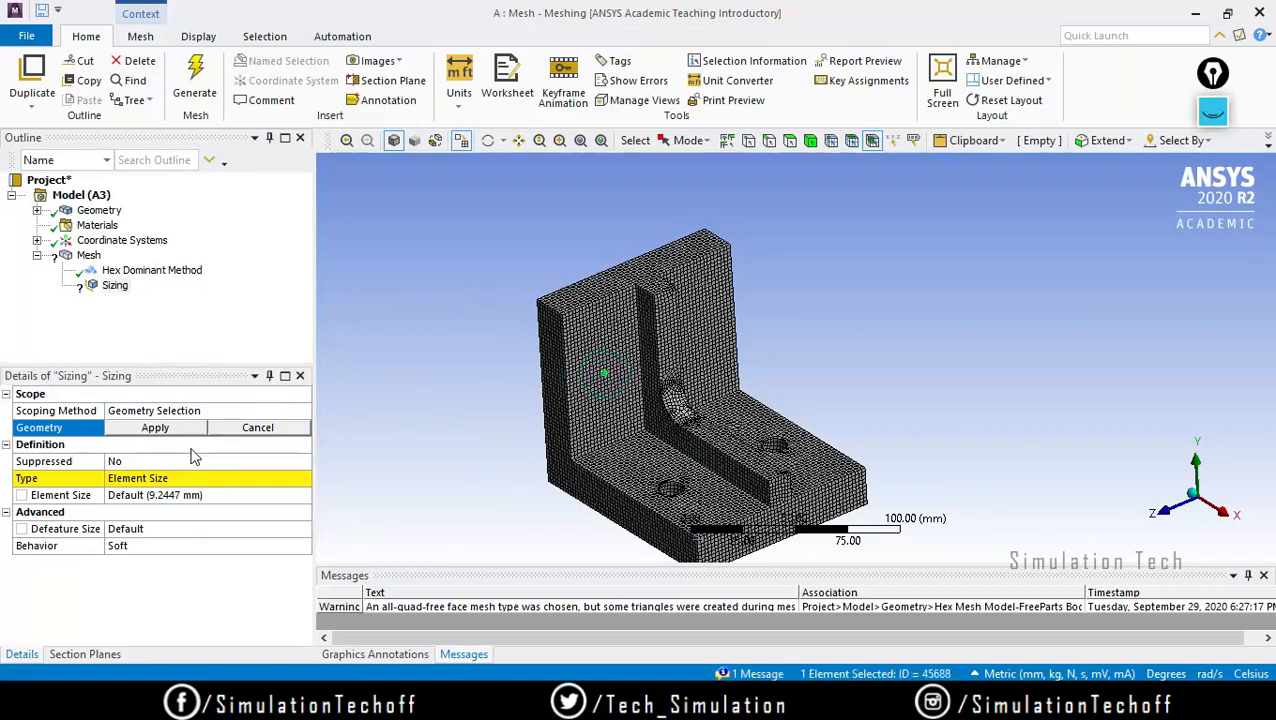
{"action": "left_click", "coordinate": [810, 140]}
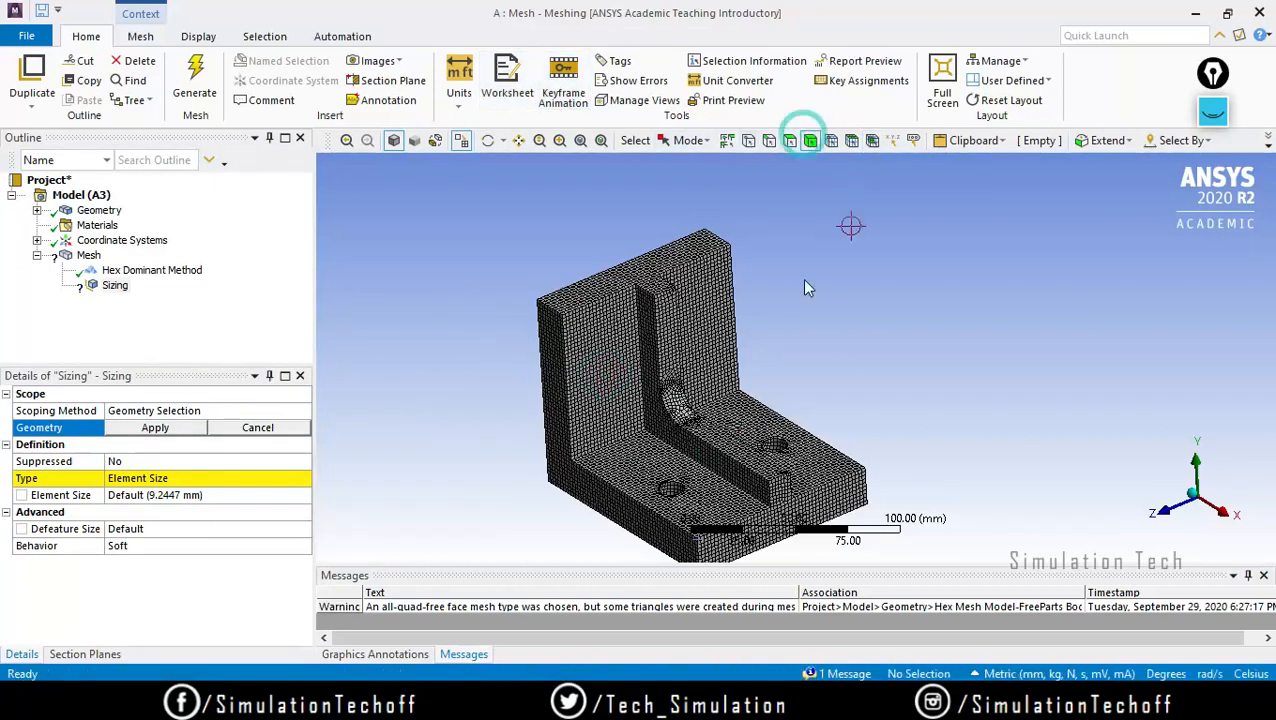
{"action": "left_click", "coordinate": [685, 345]}
{"action": "left_click", "coordinate": [156, 428]}
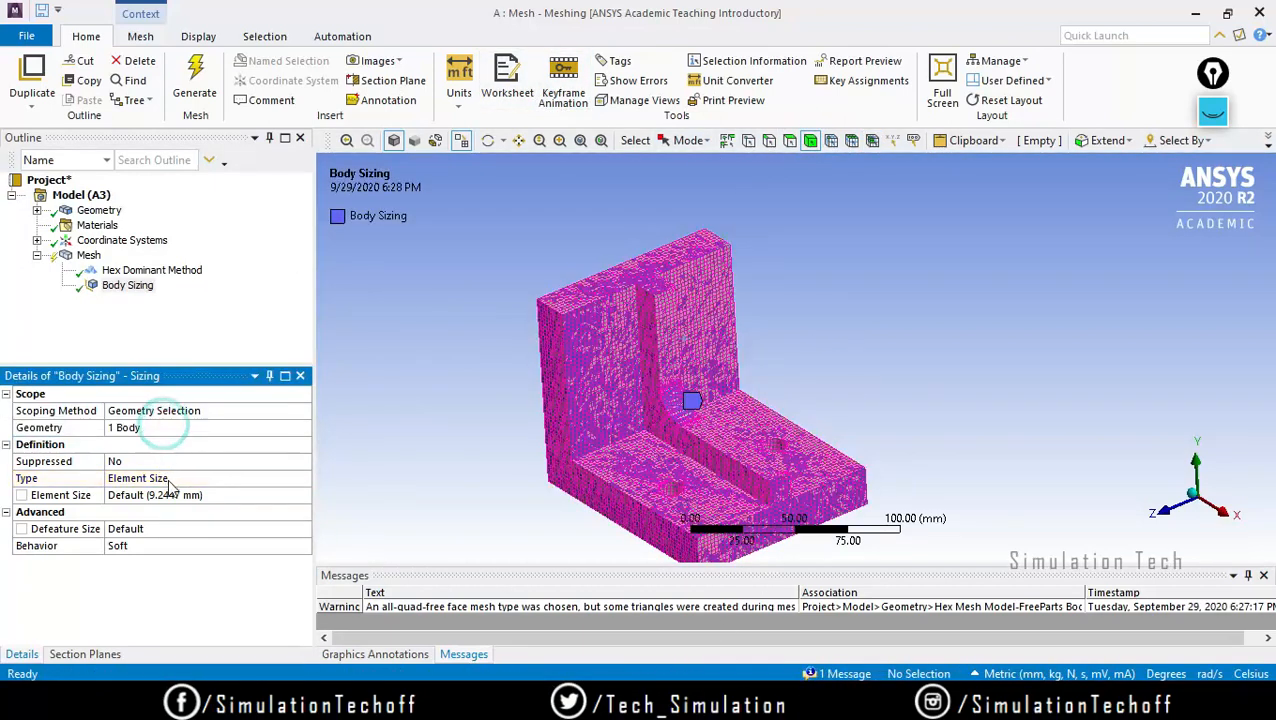
Set the body sizing's element size to 5 mm and regenerate the bracket's mesh
{"action": "left_click", "coordinate": [167, 477]}
{"action": "left_click", "coordinate": [176, 495]}
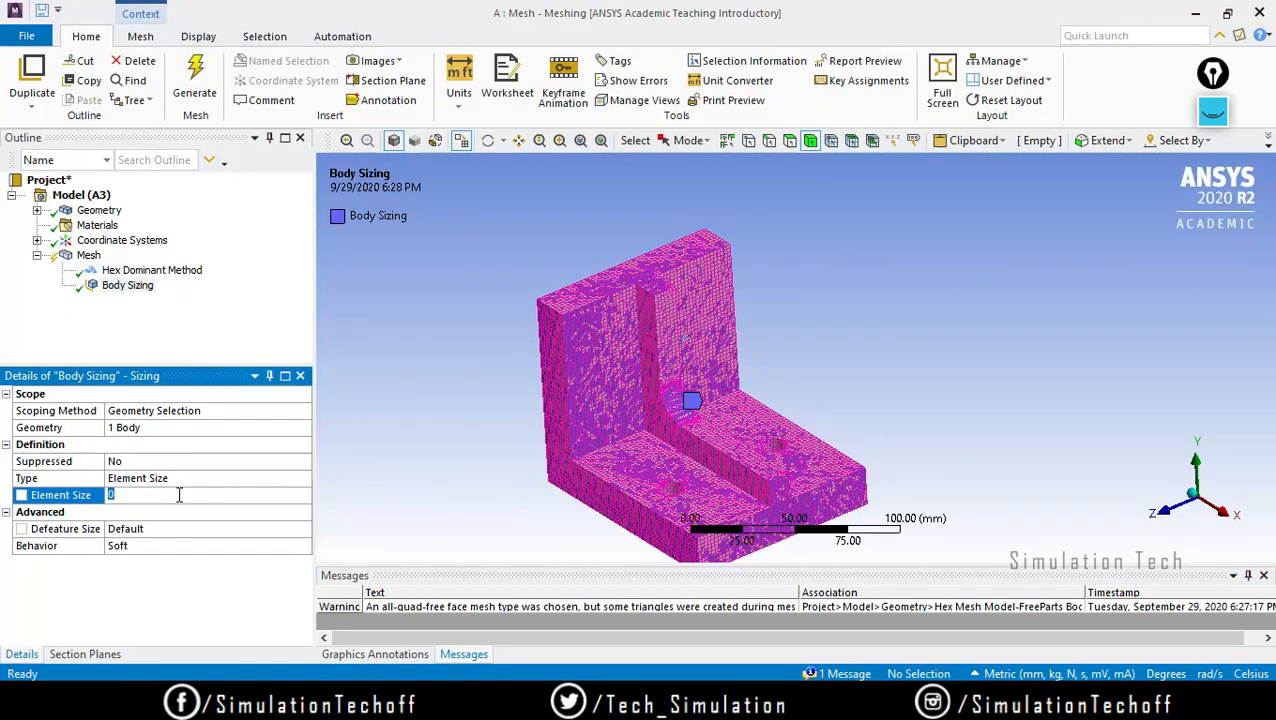
{"action": "type", "text": "5"}
{"action": "key", "text": "Return"}
{"action": "right_click", "coordinate": [89, 255]}
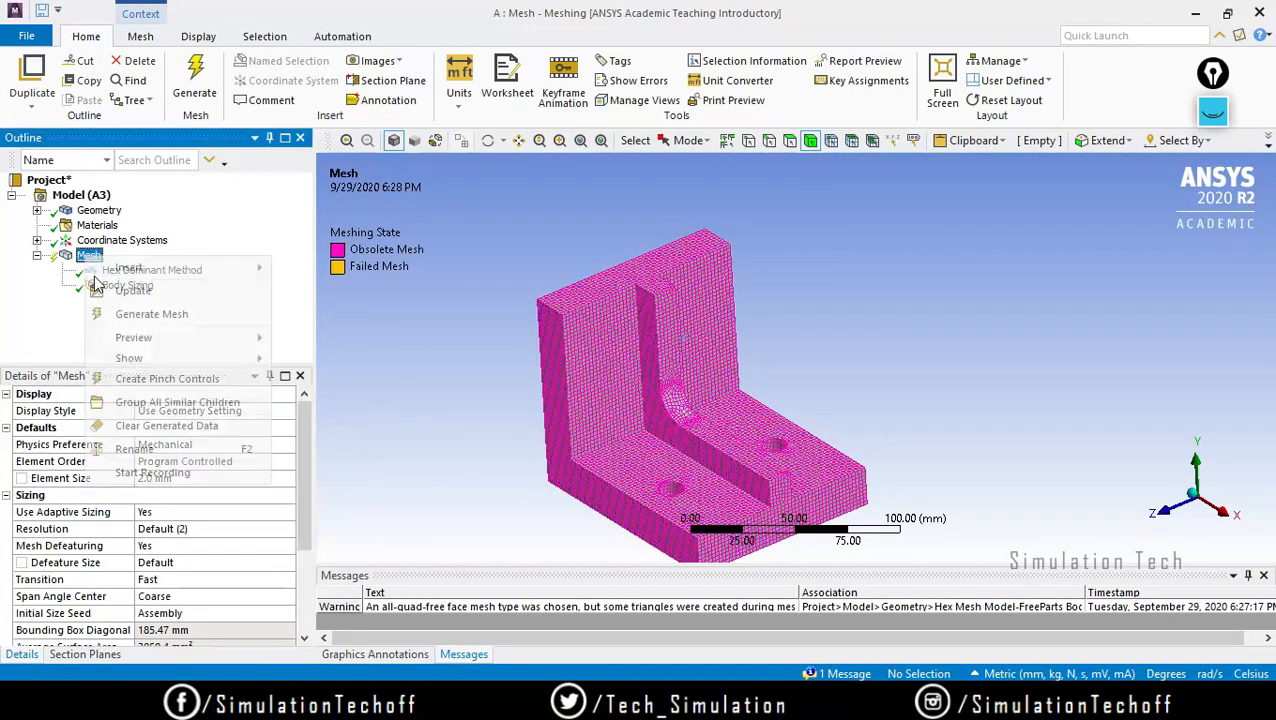
{"action": "left_click", "coordinate": [148, 299]}
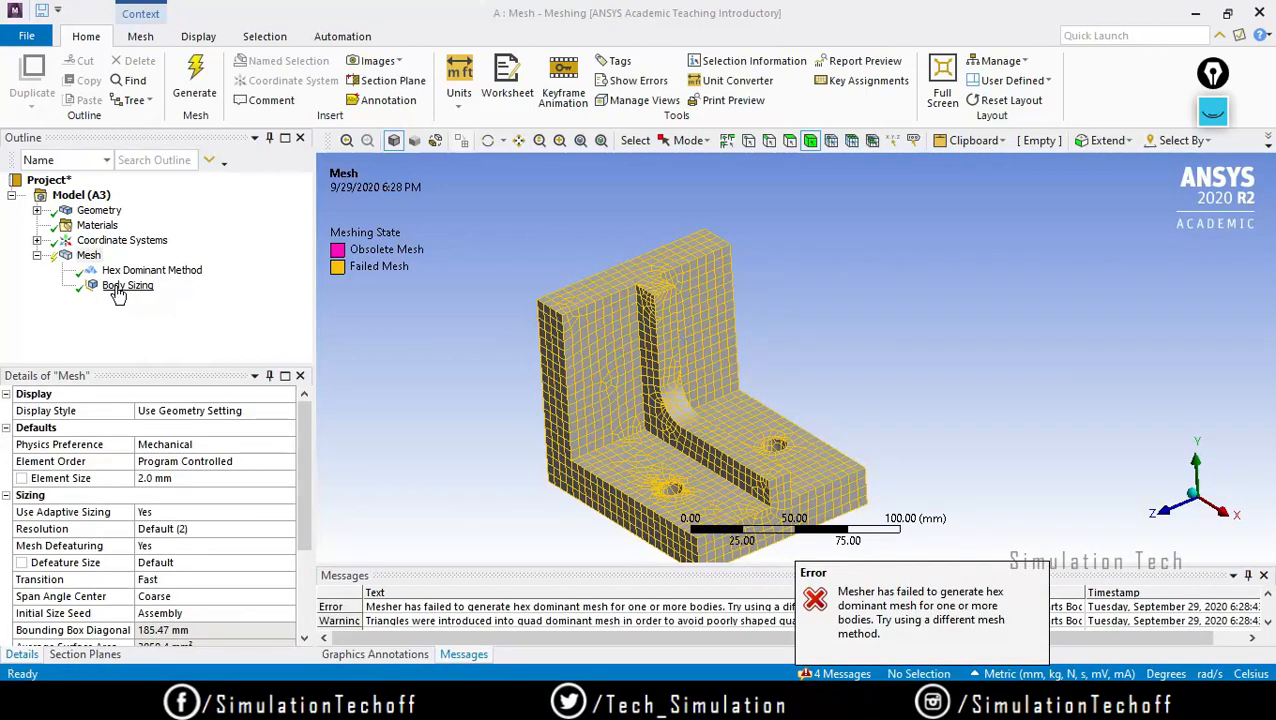
Inspect the bracket after the mesh run and read the full text of the first mesher message
{"action": "middle_click_drag", "start_coordinate": [760, 447], "coordinate": [745, 390]}
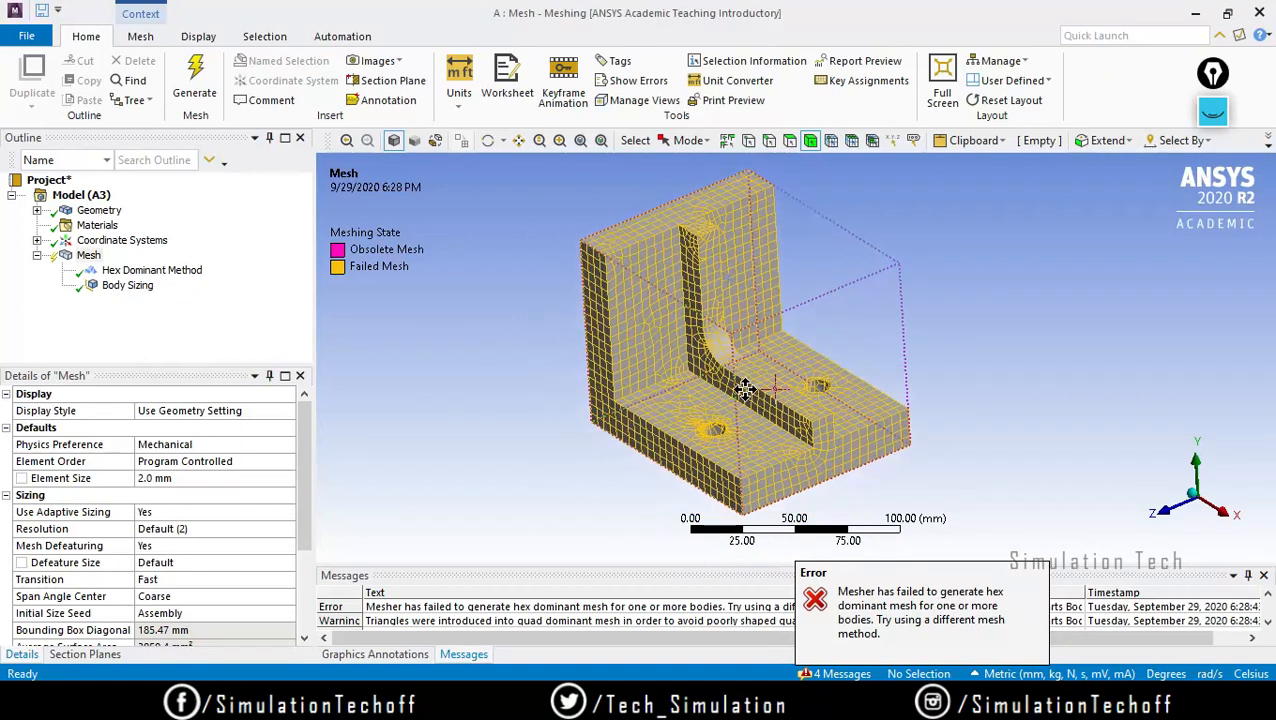
{"action": "double_click", "coordinate": [675, 607]}
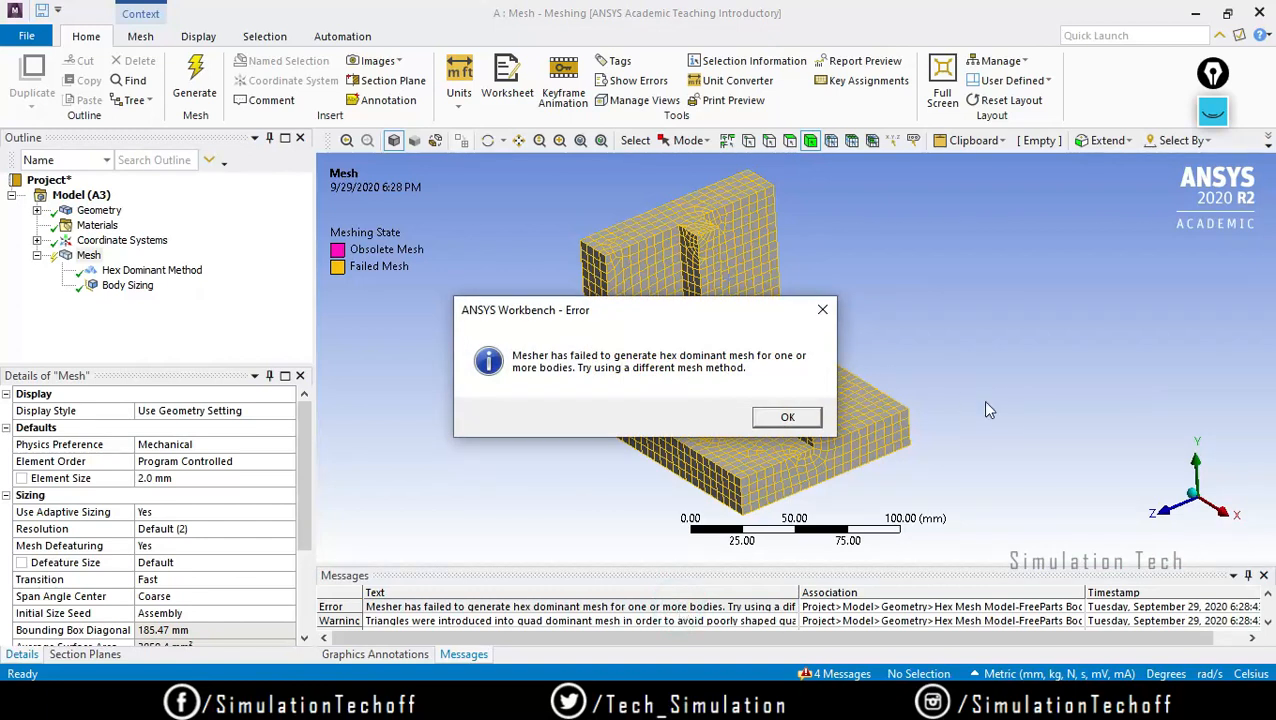
{"action": "left_click", "coordinate": [823, 312]}
Set the Hex Dominant Method's free face mesh type to Quad/Tri
{"action": "left_click", "coordinate": [120, 272]}
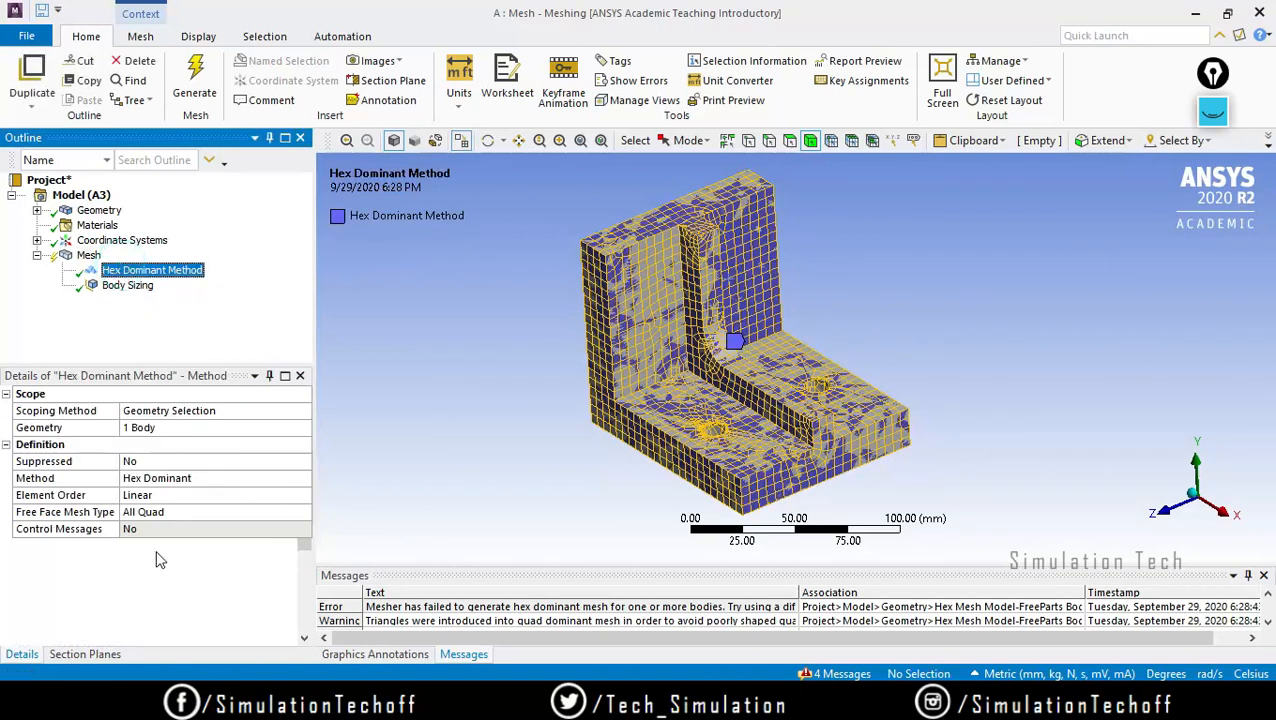
{"action": "left_click", "coordinate": [199, 510]}
{"action": "left_click", "coordinate": [304, 513]}
{"action": "left_click", "coordinate": [250, 527]}
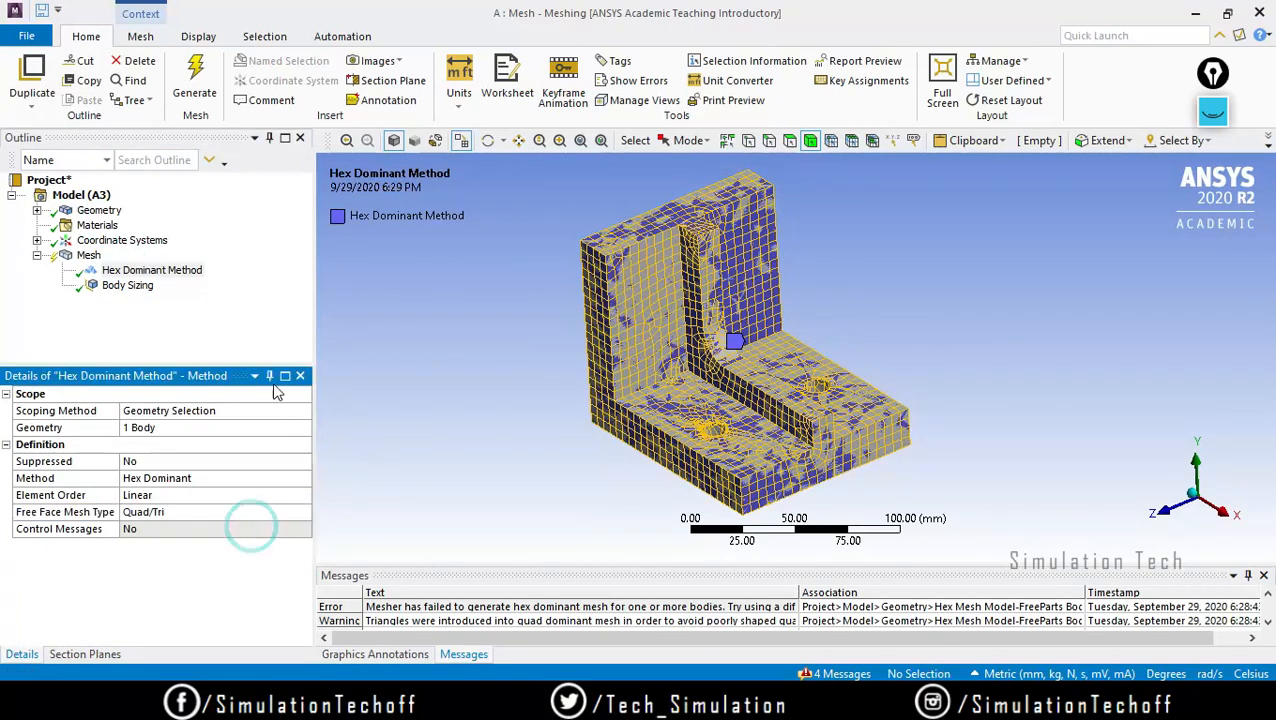
Turn off mesh defeaturing in the global mesh sizing settings
{"action": "left_click", "coordinate": [89, 256]}
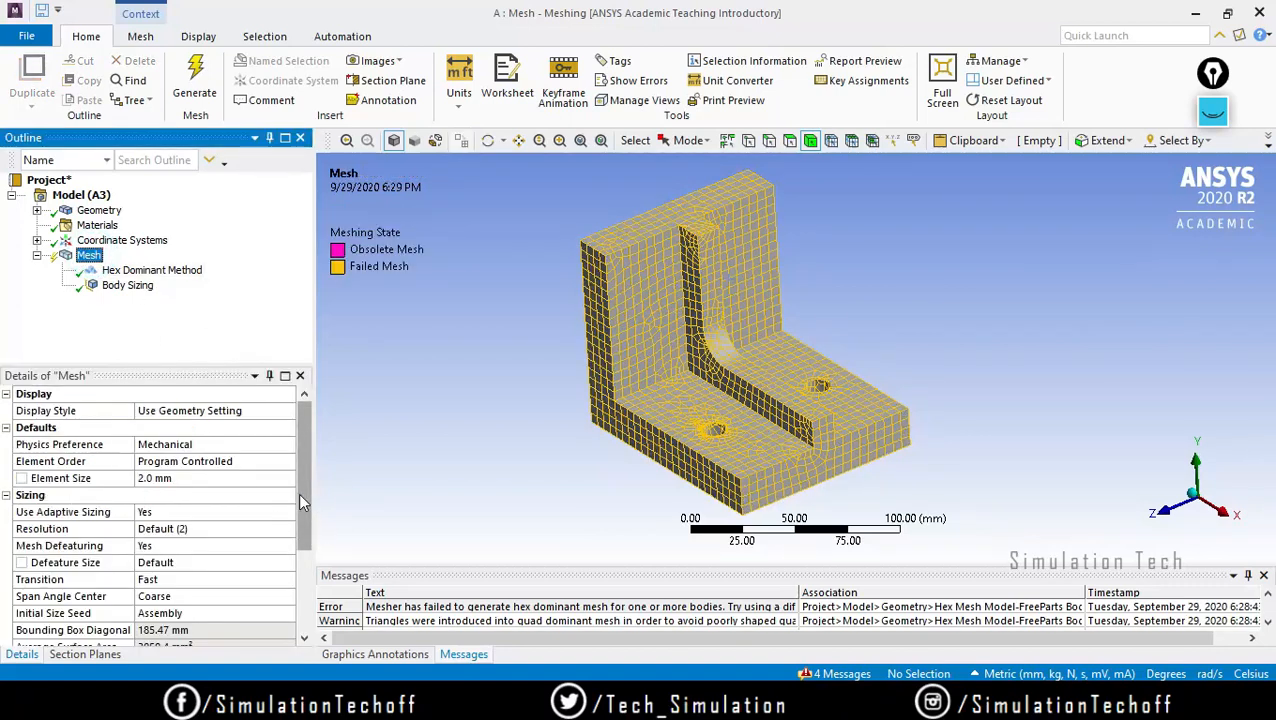
{"action": "left_click", "coordinate": [152, 546]}
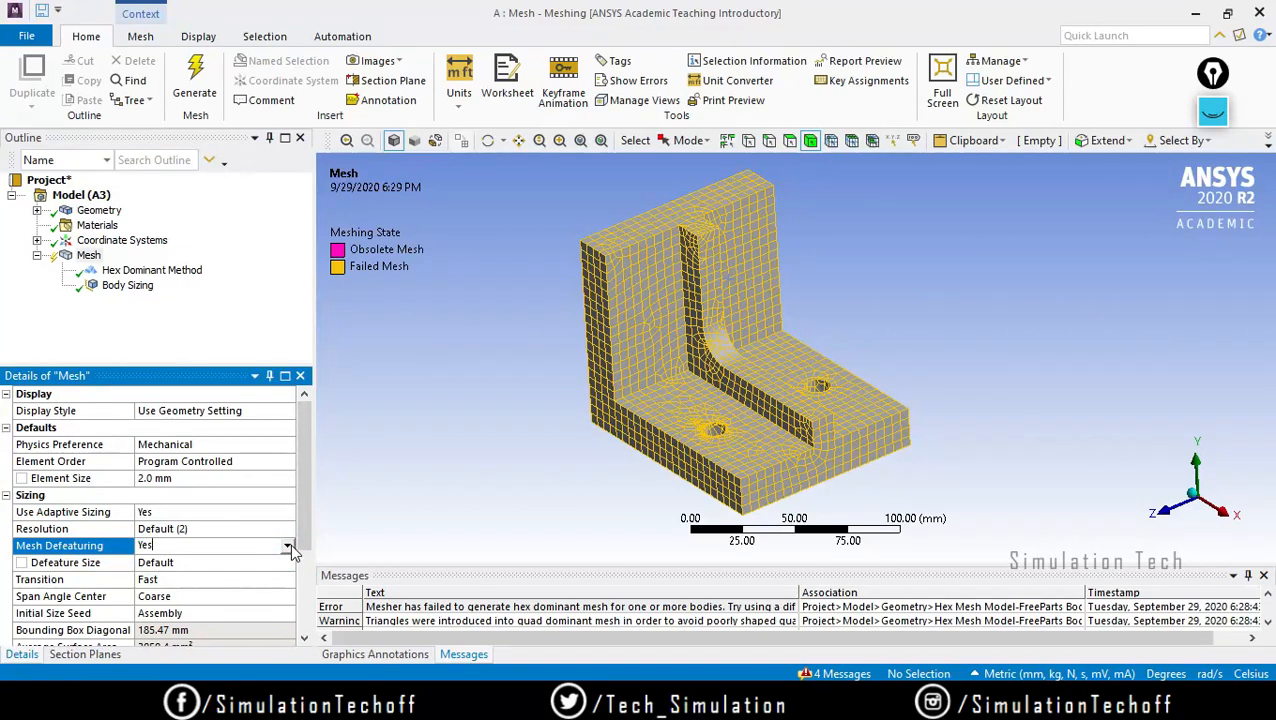
{"action": "left_click", "coordinate": [288, 547]}
{"action": "left_click", "coordinate": [240, 577]}
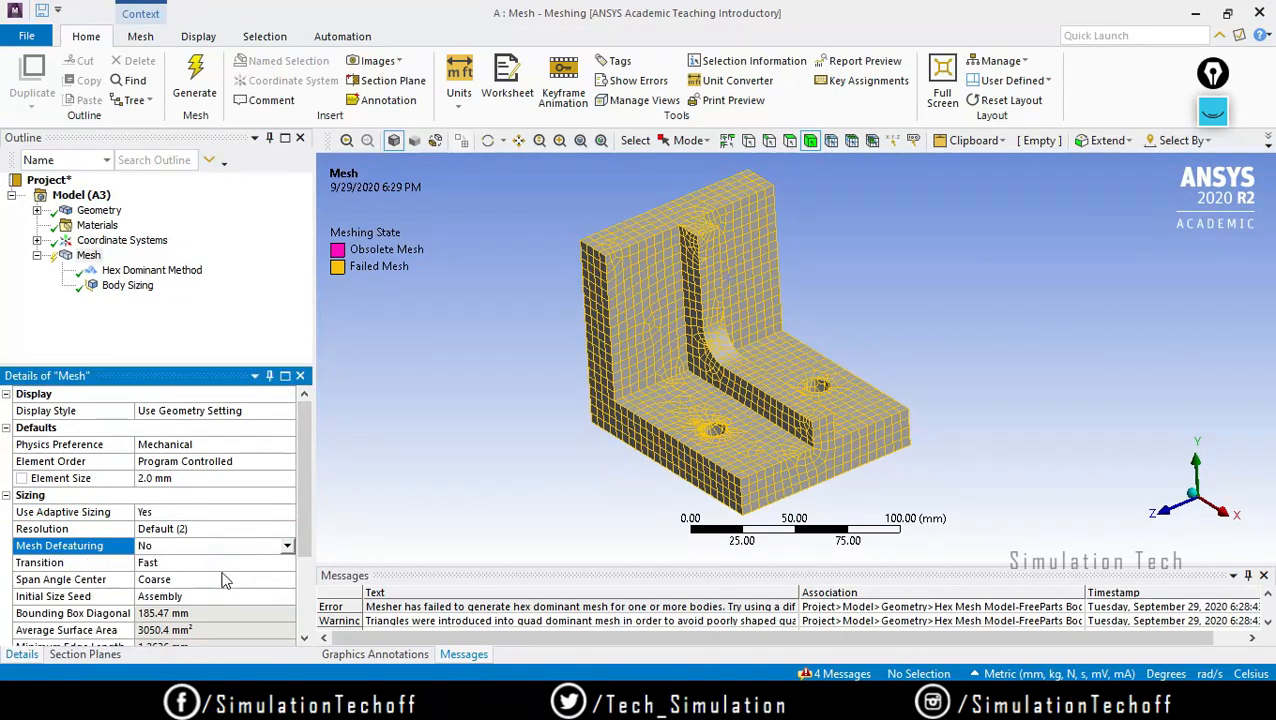
Set the global span angle center to Medium and regenerate the bracket's mesh
{"action": "left_click", "coordinate": [223, 578]}
{"action": "left_click", "coordinate": [287, 579]}
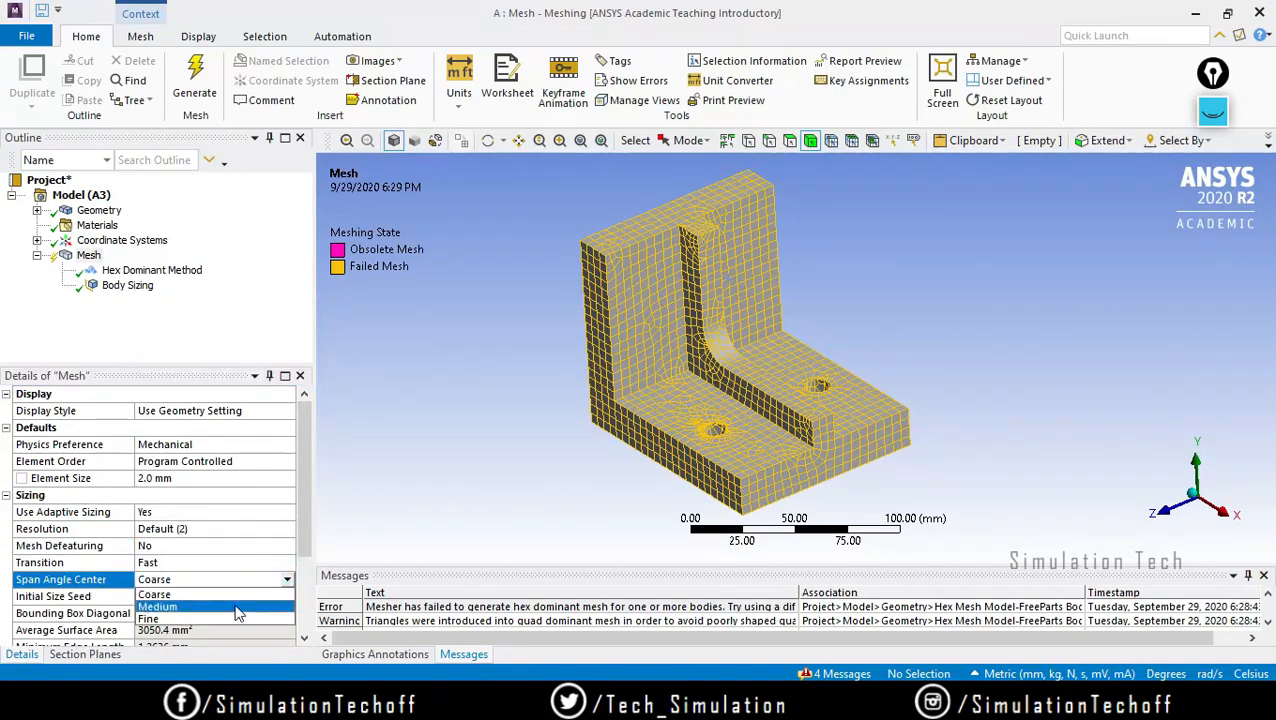
{"action": "left_click", "coordinate": [233, 613]}
{"action": "left_click", "coordinate": [287, 580]}
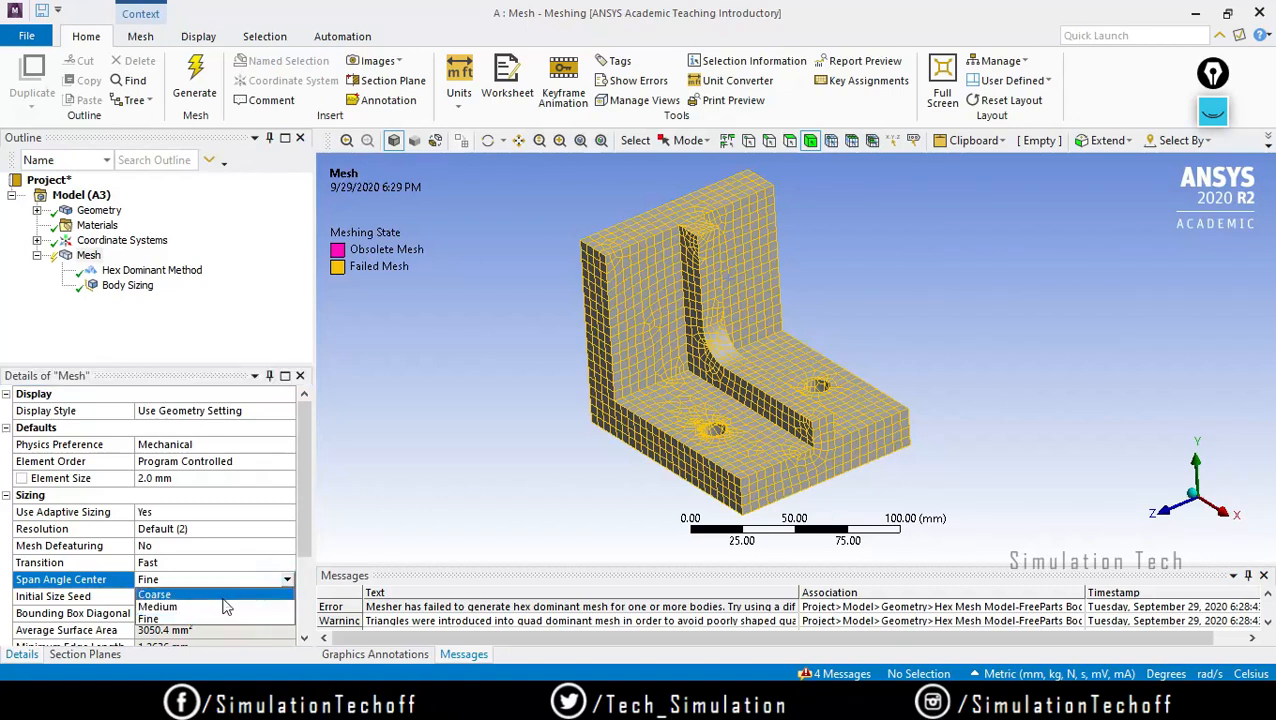
{"action": "left_click", "coordinate": [240, 608]}
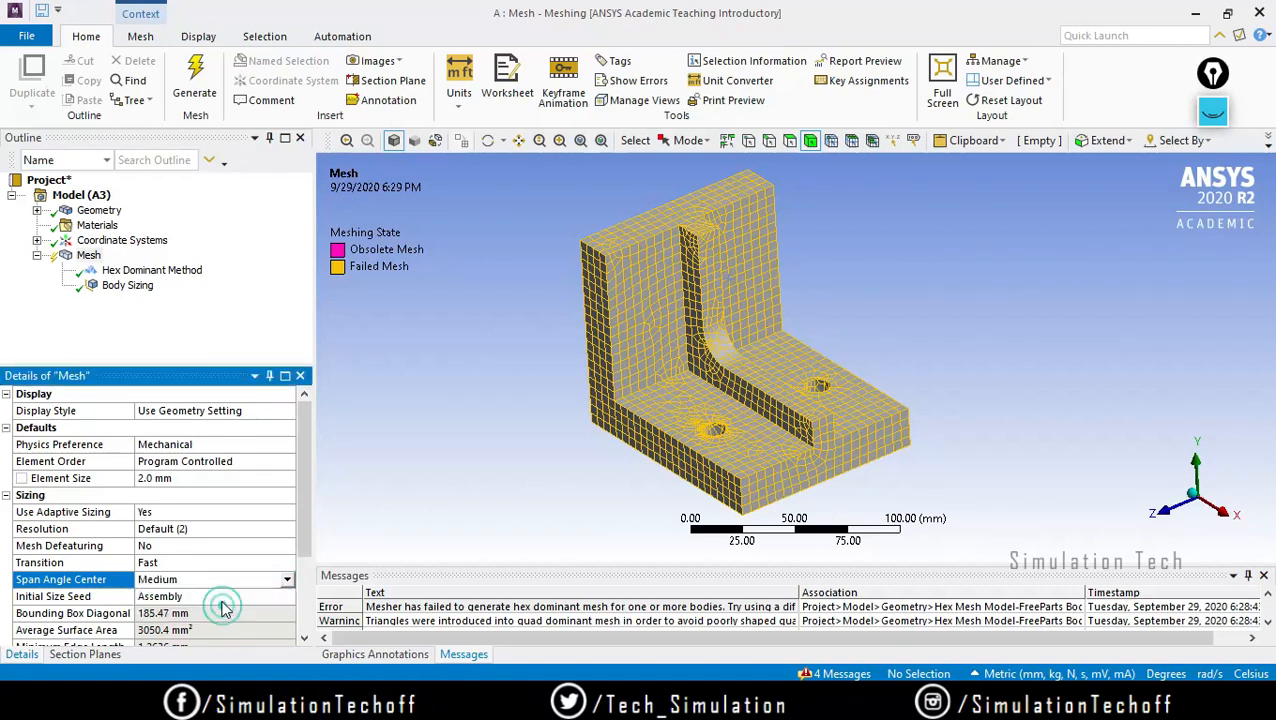
{"action": "right_click", "coordinate": [86, 252]}
{"action": "left_click", "coordinate": [170, 313]}
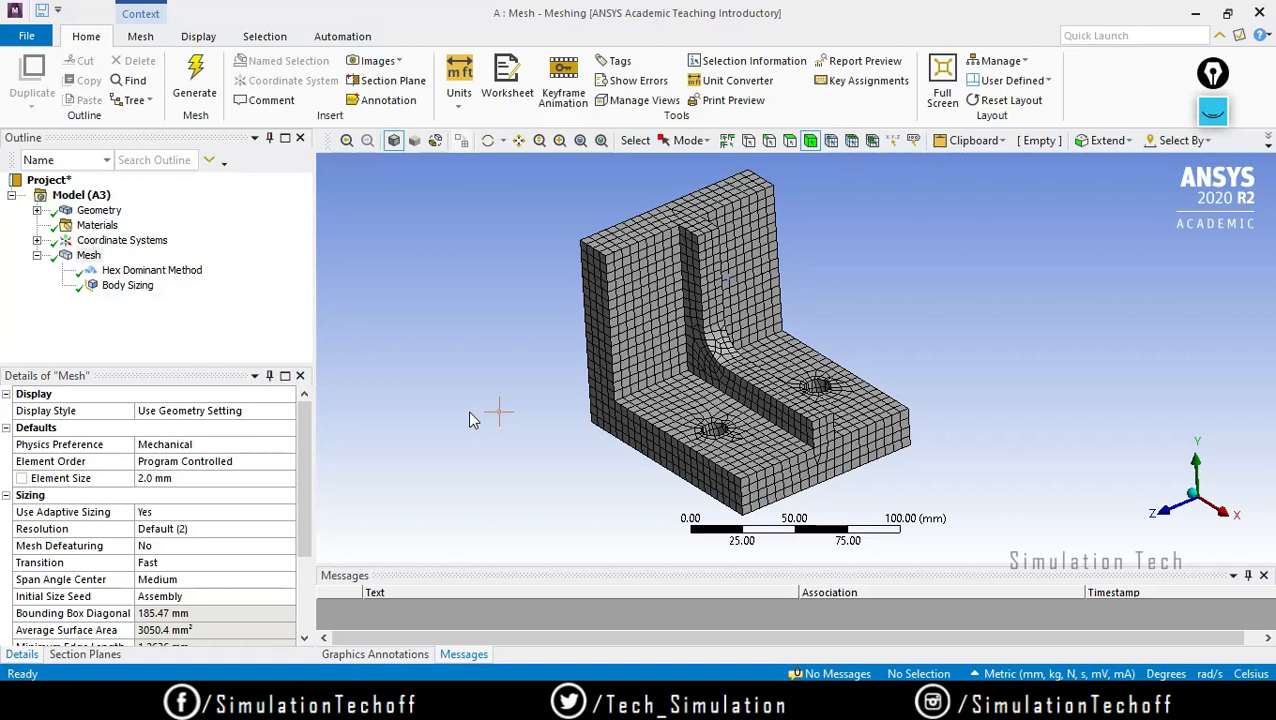
Review the Body Sizing and Hex Dominant Method settings and examine the mesh around the base plate holes and rib fillet
{"action": "left_click", "coordinate": [88, 256]}
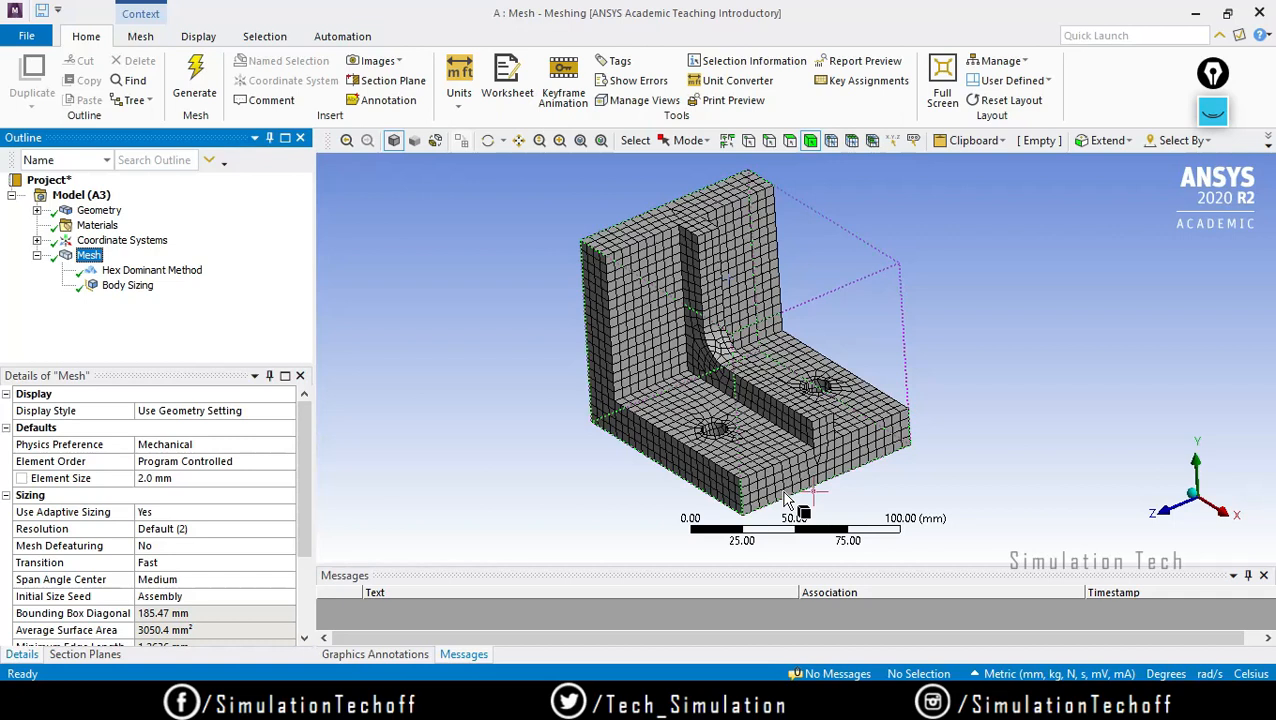
{"action": "left_click", "coordinate": [127, 285]}
{"action": "middle_click_drag", "start_coordinate": [866, 535], "coordinate": [1040, 420]}
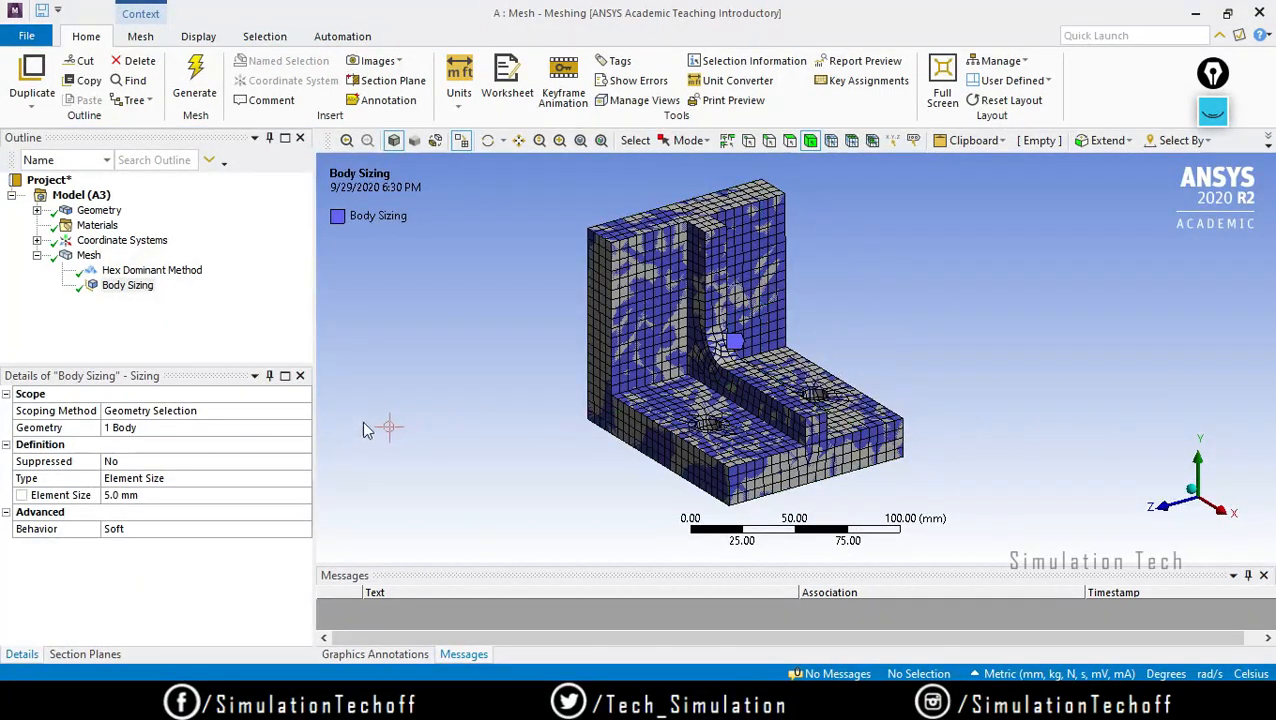
{"action": "left_click", "coordinate": [140, 270]}
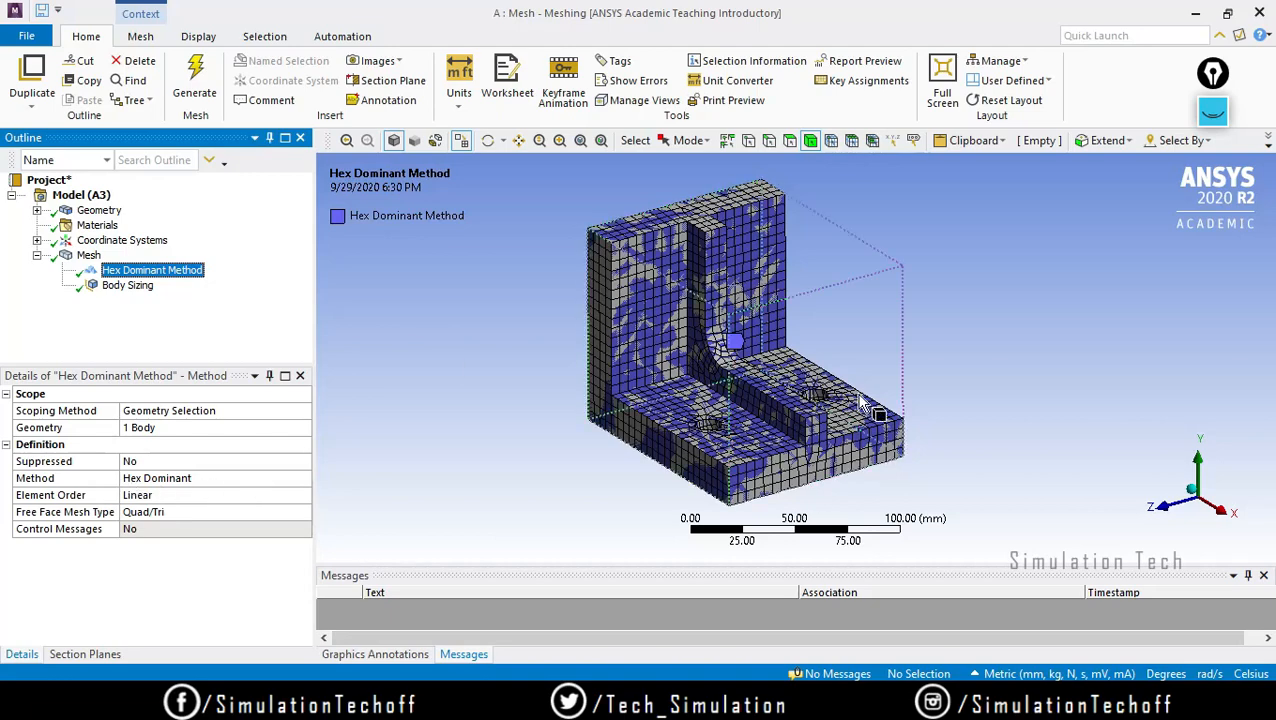
{"action": "left_click", "coordinate": [993, 394]}
{"action": "middle_click_drag", "start_coordinate": [716, 380], "coordinate": [752, 394]}
{"action": "scroll", "coordinate": [752, 394], "scroll_direction": "up", "scroll_amount": 2}
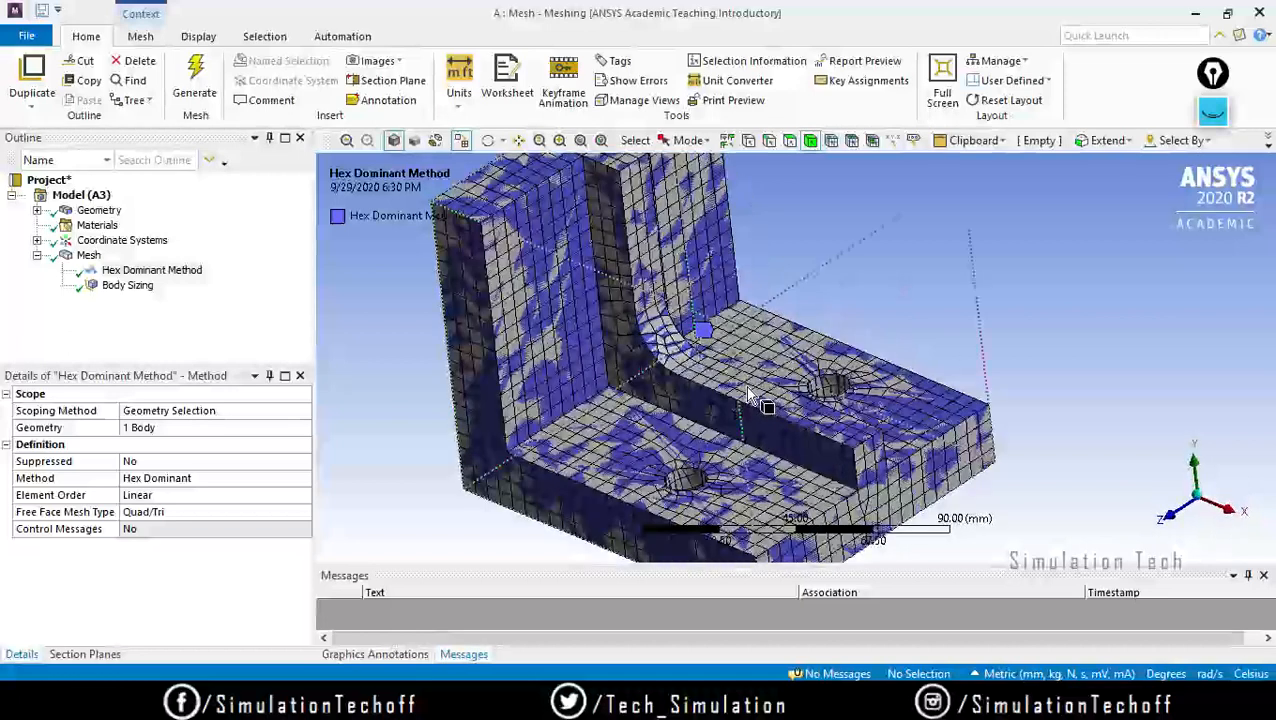
Review the available mesh methods for the bracket, leaving Hex Dominant selected, and look over the whole mesh
{"action": "left_click", "coordinate": [205, 478]}
{"action": "left_click", "coordinate": [302, 478]}
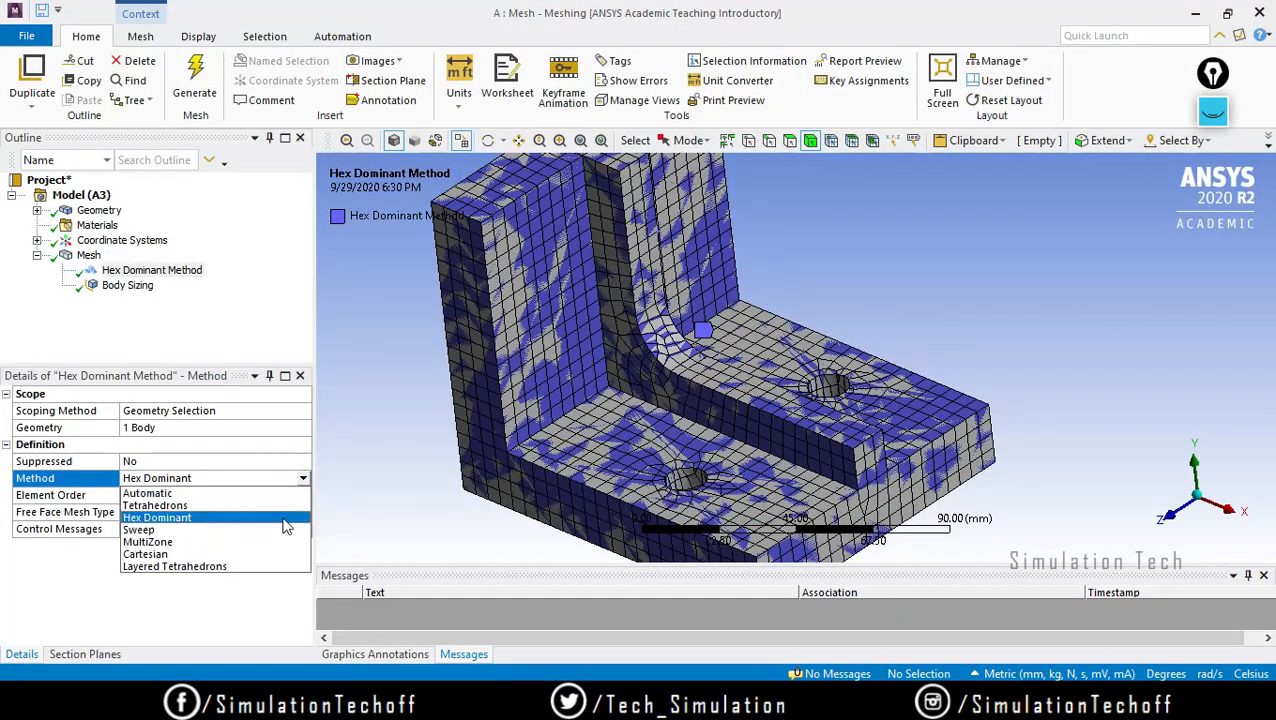
{"action": "left_click", "coordinate": [348, 505]}
{"action": "middle_click_drag", "start_coordinate": [858, 410], "coordinate": [763, 414]}
{"action": "scroll", "coordinate": [864, 466], "scroll_direction": "down", "scroll_amount": 5}
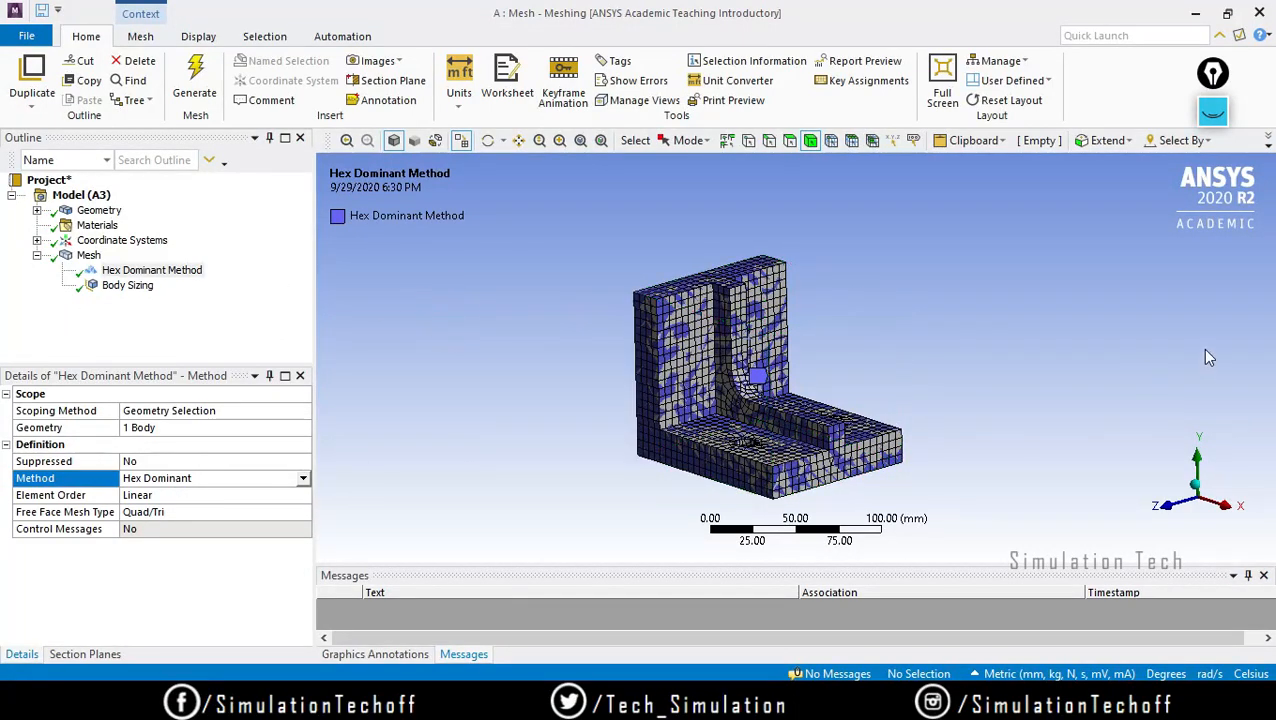
{"action": "scroll", "coordinate": [998, 364], "scroll_direction": "up", "scroll_amount": 5}
{"action": "scroll", "coordinate": [942, 364], "scroll_direction": "down", "scroll_amount": 2}
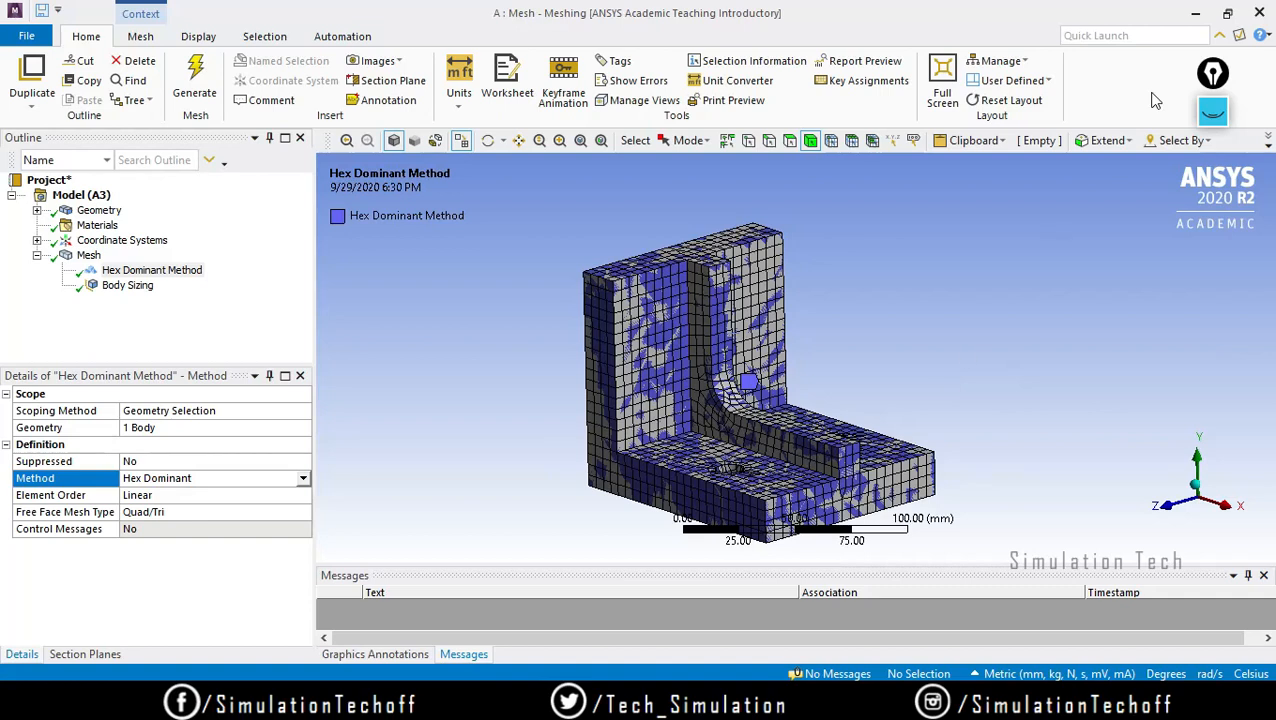
Switch to Workbench and add a second standalone Mesh system beside the existing one in the project schematic
{"action": "left_click", "coordinate": [1198, 16]}
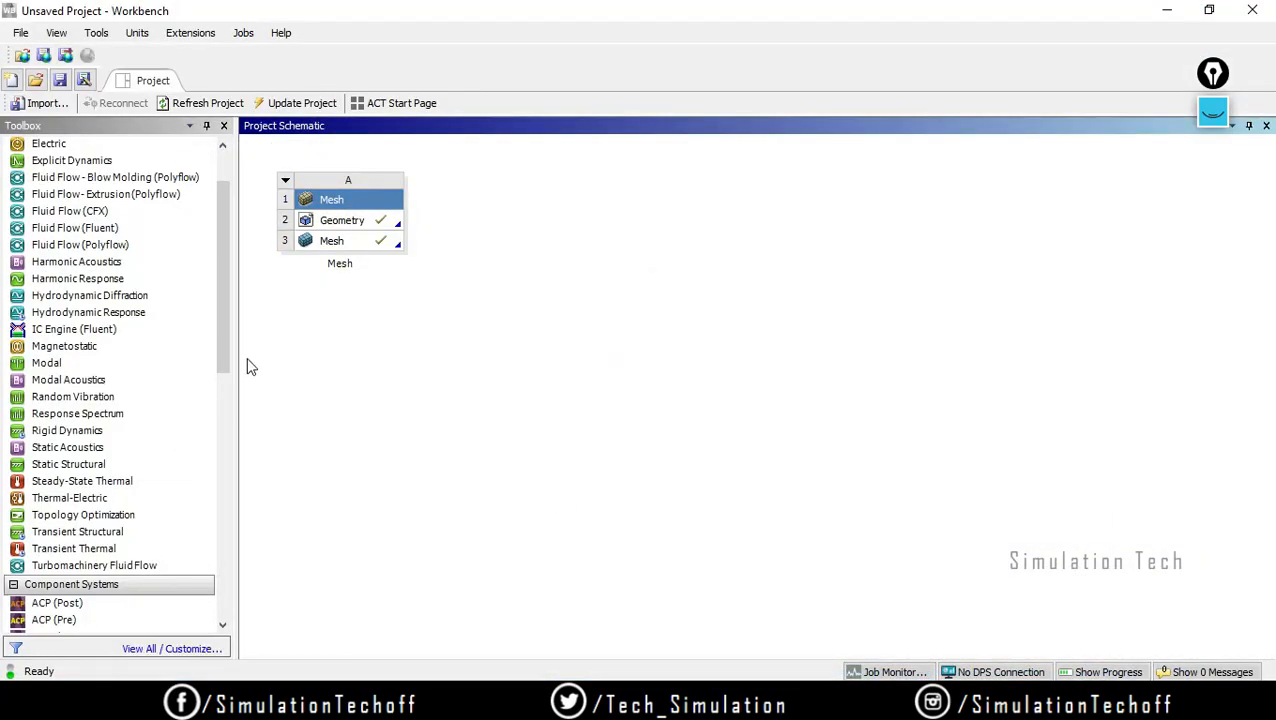
{"action": "left_click_drag", "start_coordinate": [225, 347], "coordinate": [226, 500]}
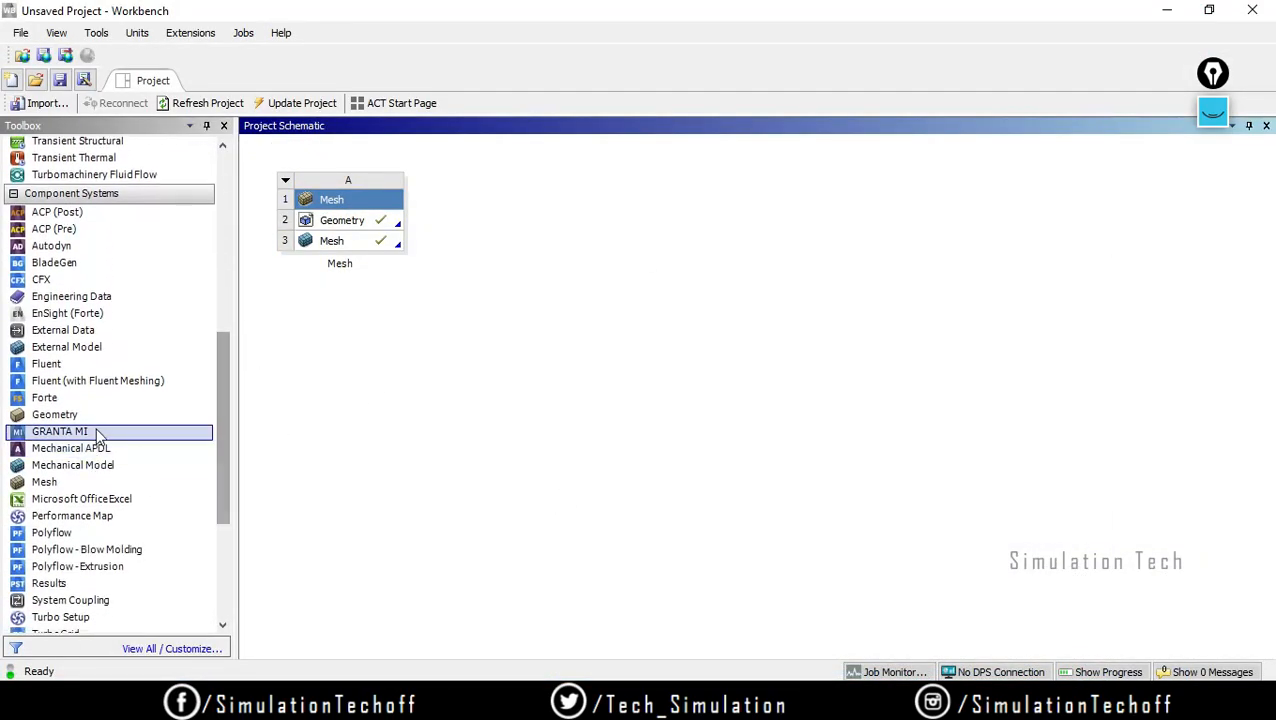
{"action": "left_click_drag", "start_coordinate": [88, 483], "coordinate": [541, 219]}
Bring back the first system's Meshing window and close it, returning to the project schematic
{"action": "mouse_move", "coordinate": [851, 703]}
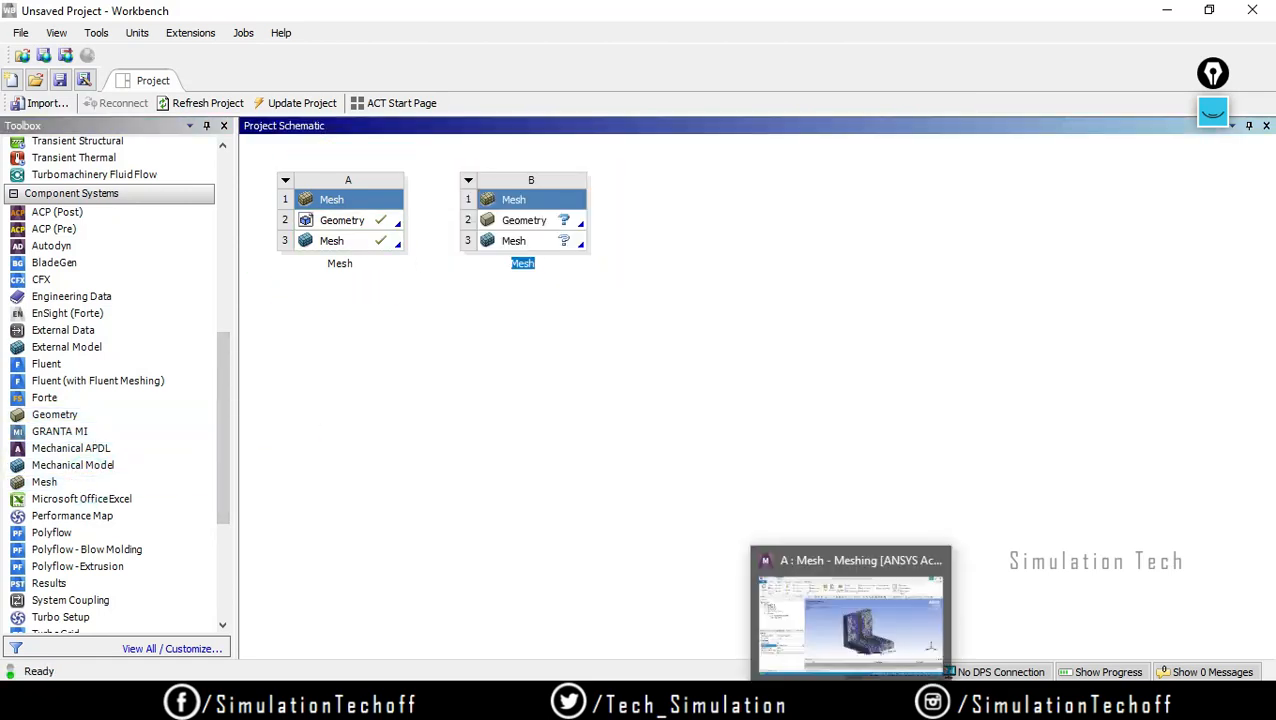
{"action": "left_click", "coordinate": [938, 563]}
{"action": "mouse_move", "coordinate": [883, 587]}
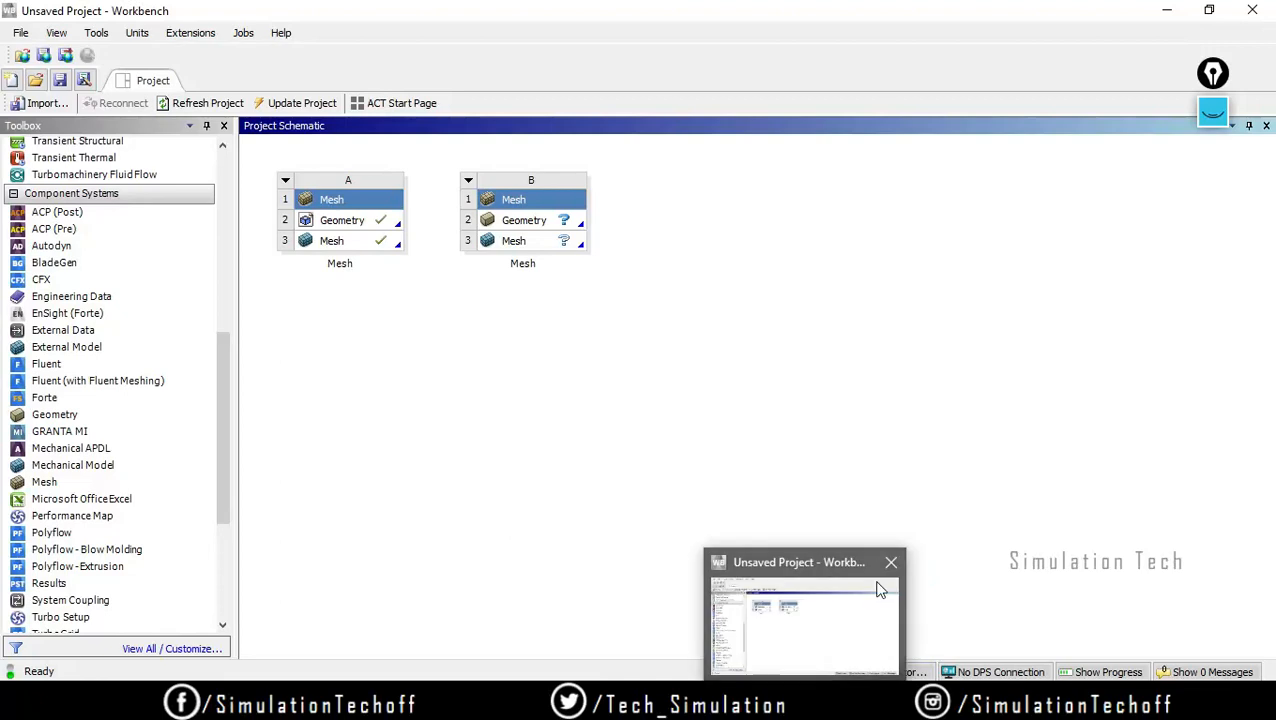
{"action": "left_click", "coordinate": [853, 702]}
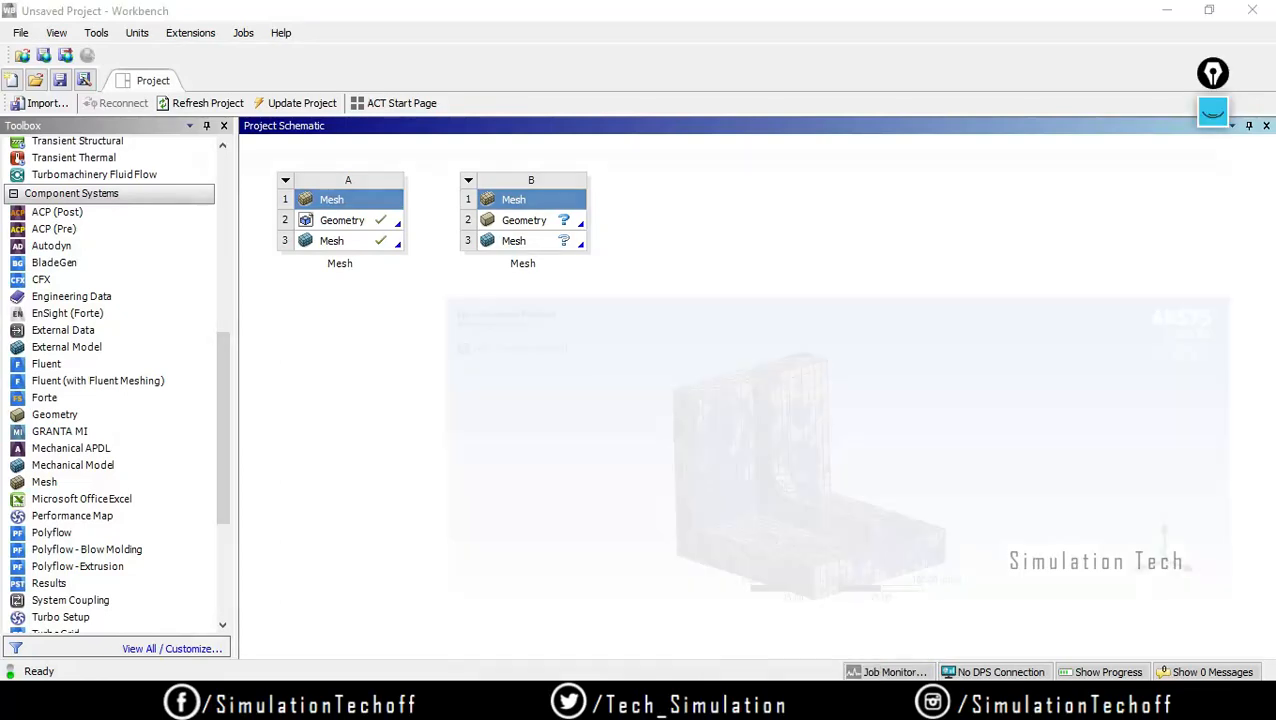
{"action": "left_click", "coordinate": [1254, 15]}
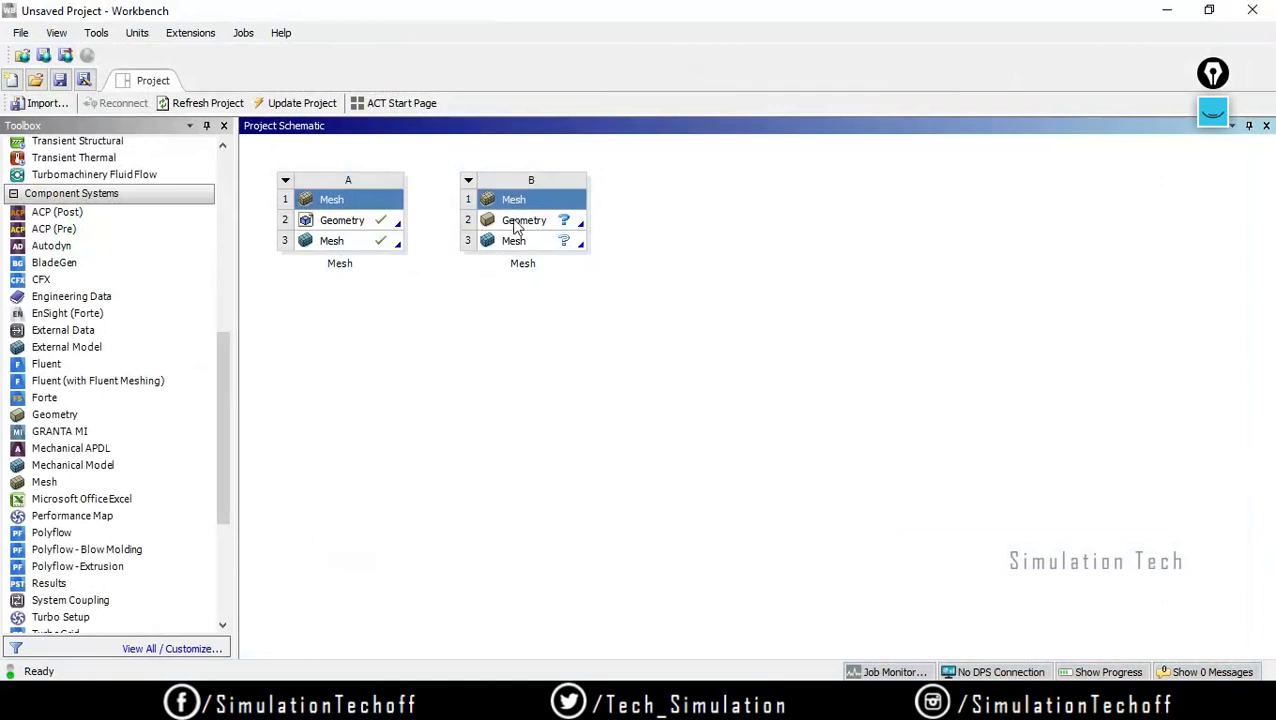
Open system B's geometry in DesignModeler and set the length unit to millimeters
{"action": "double_click", "coordinate": [517, 222]}
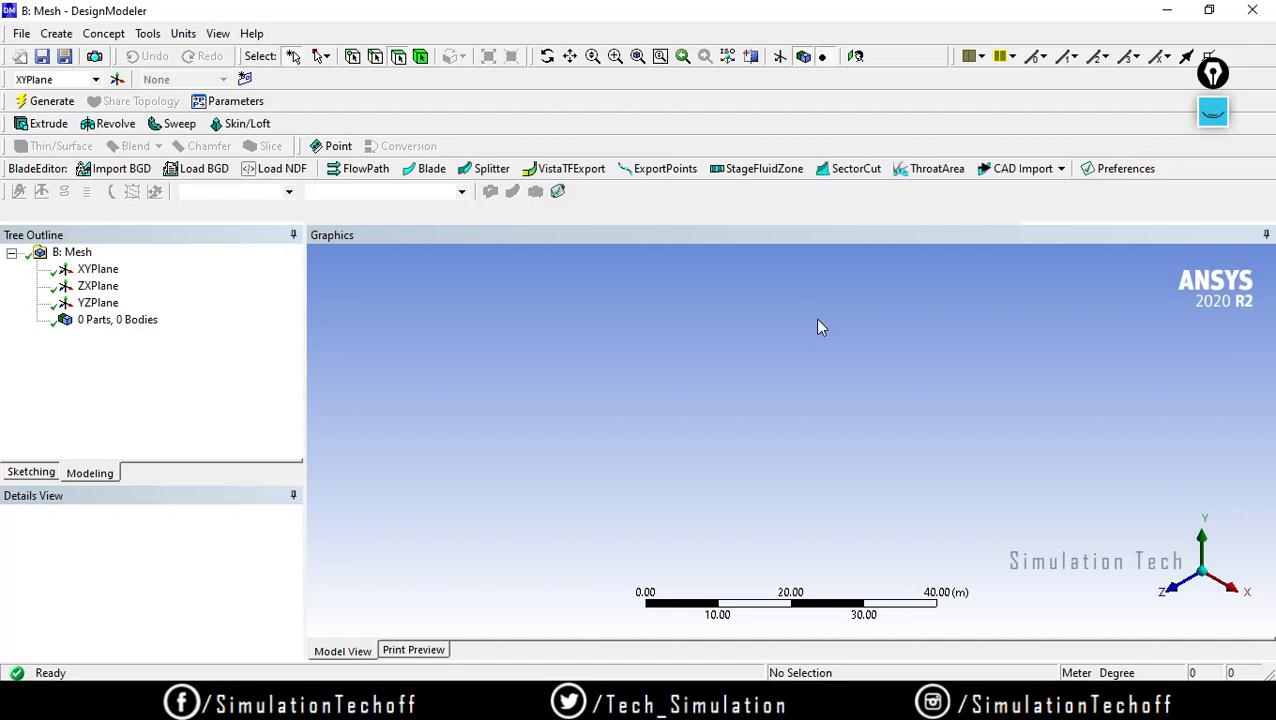
{"action": "left_click", "coordinate": [97, 286]}
{"action": "left_click", "coordinate": [217, 34]}
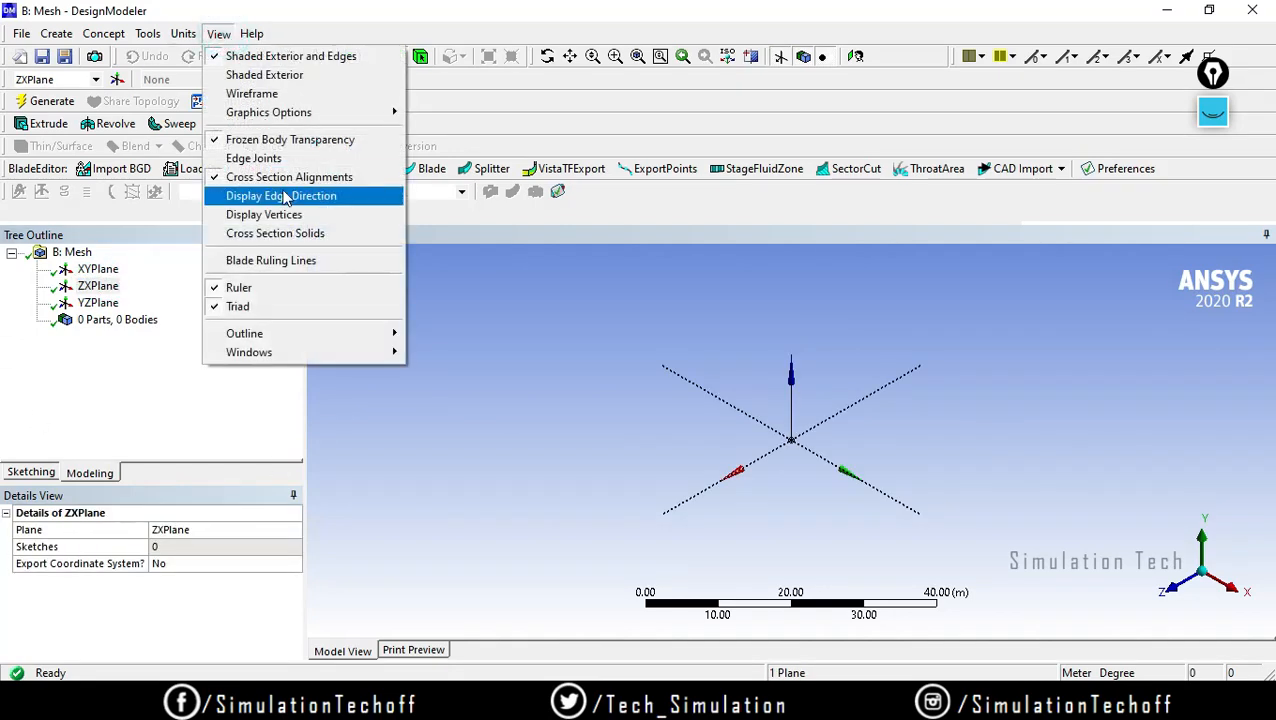
{"action": "left_click", "coordinate": [205, 92]}
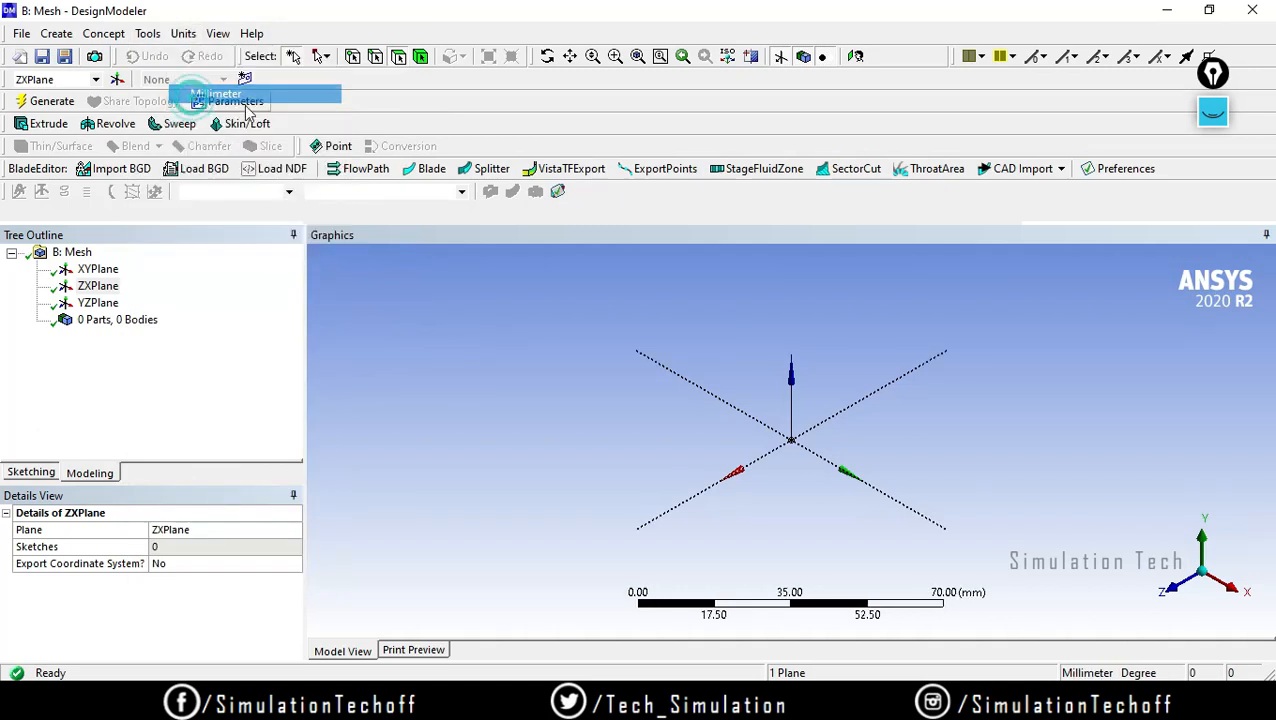
Face the ZXPlane and sketch a vertical line about 65 mm long upward from the origin
{"action": "left_click", "coordinate": [92, 287]}
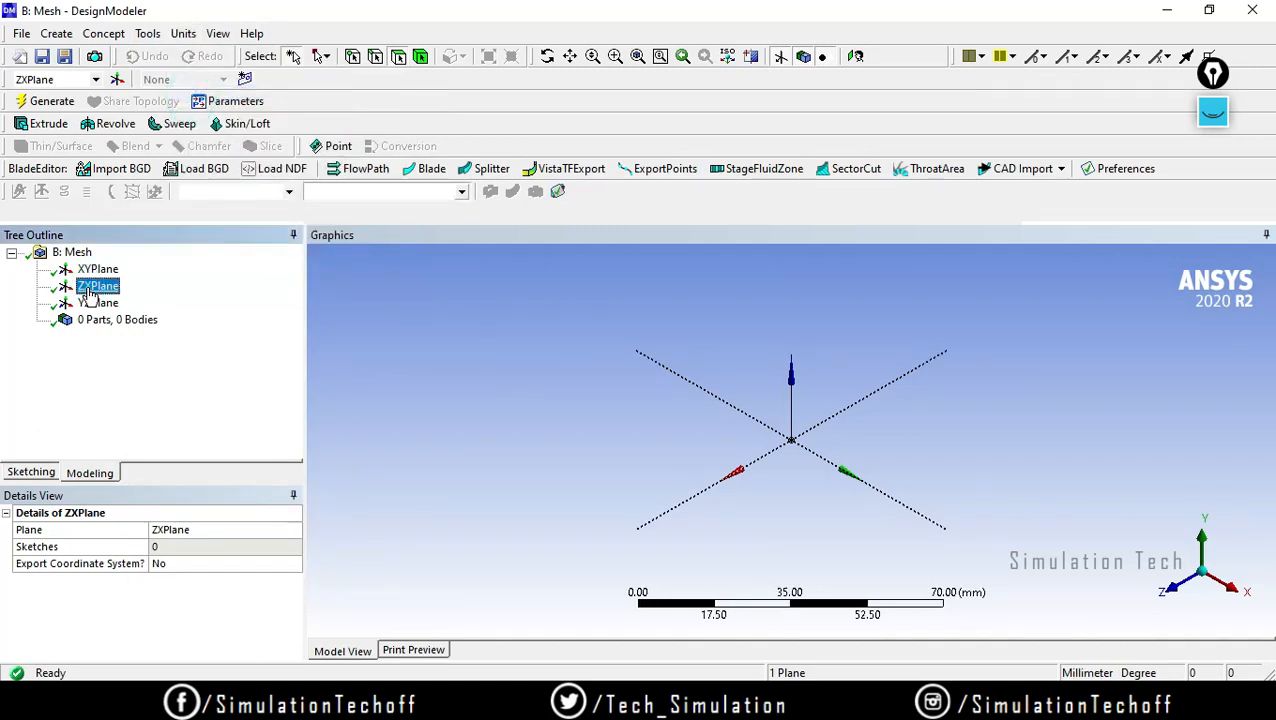
{"action": "right_click", "coordinate": [92, 288]}
{"action": "left_click", "coordinate": [122, 296]}
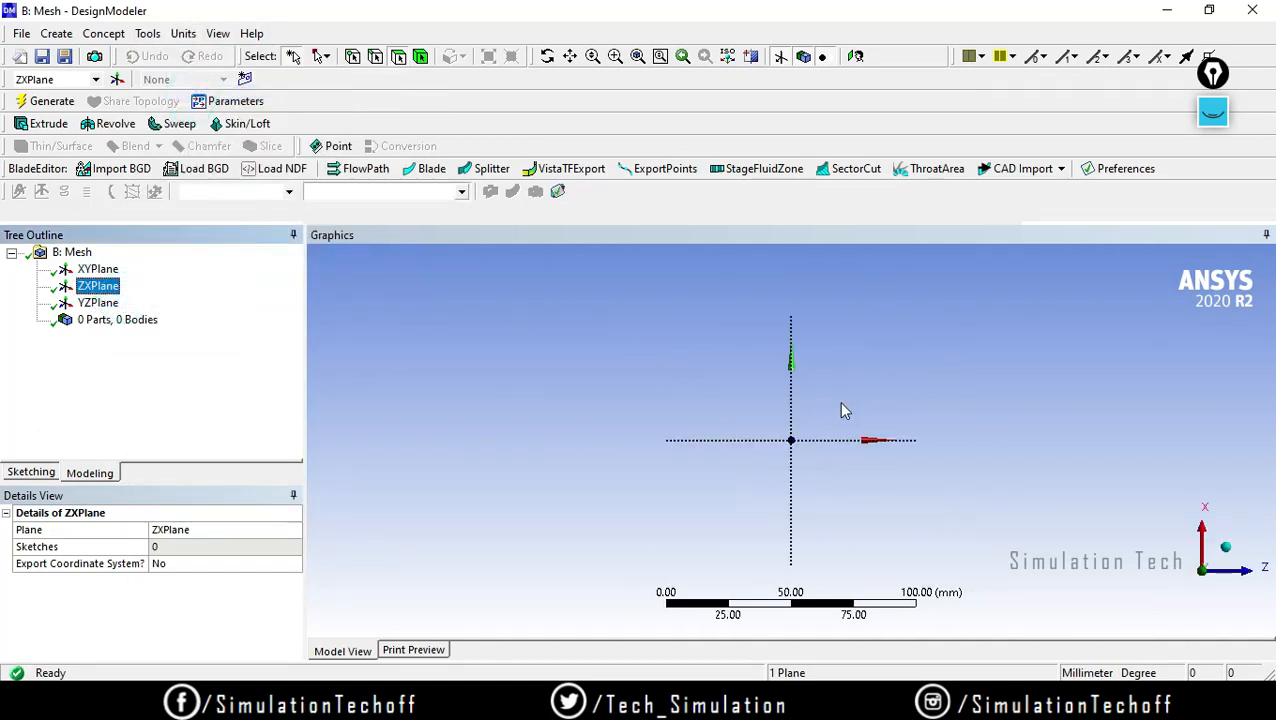
{"action": "left_click", "coordinate": [31, 472]}
{"action": "left_click", "coordinate": [80, 277]}
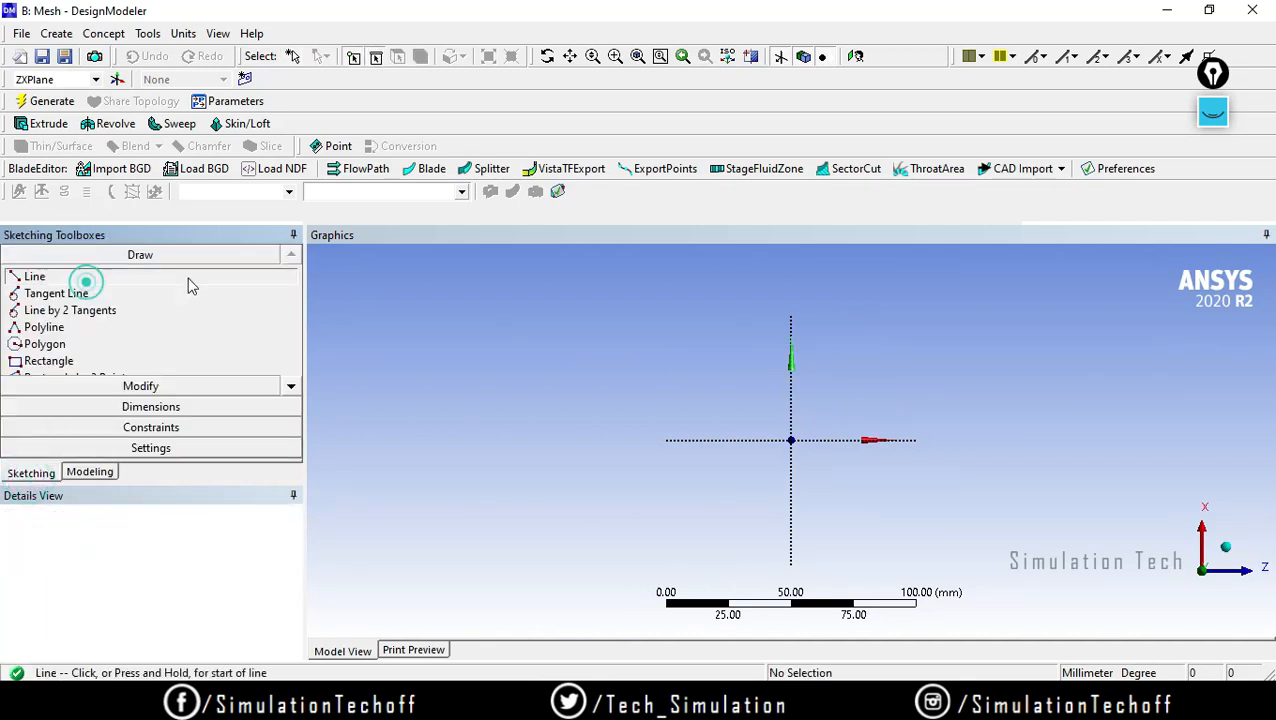
{"action": "left_click", "coordinate": [790, 440]}
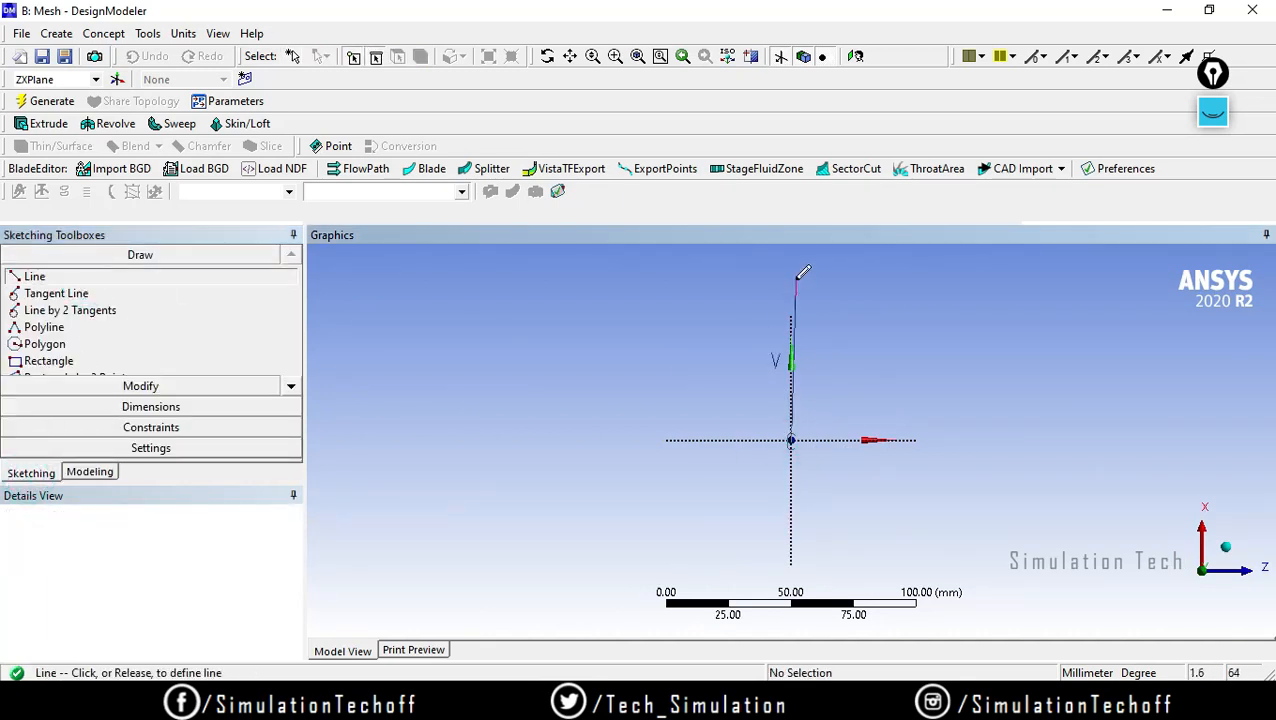
{"action": "left_click", "coordinate": [791, 272]}
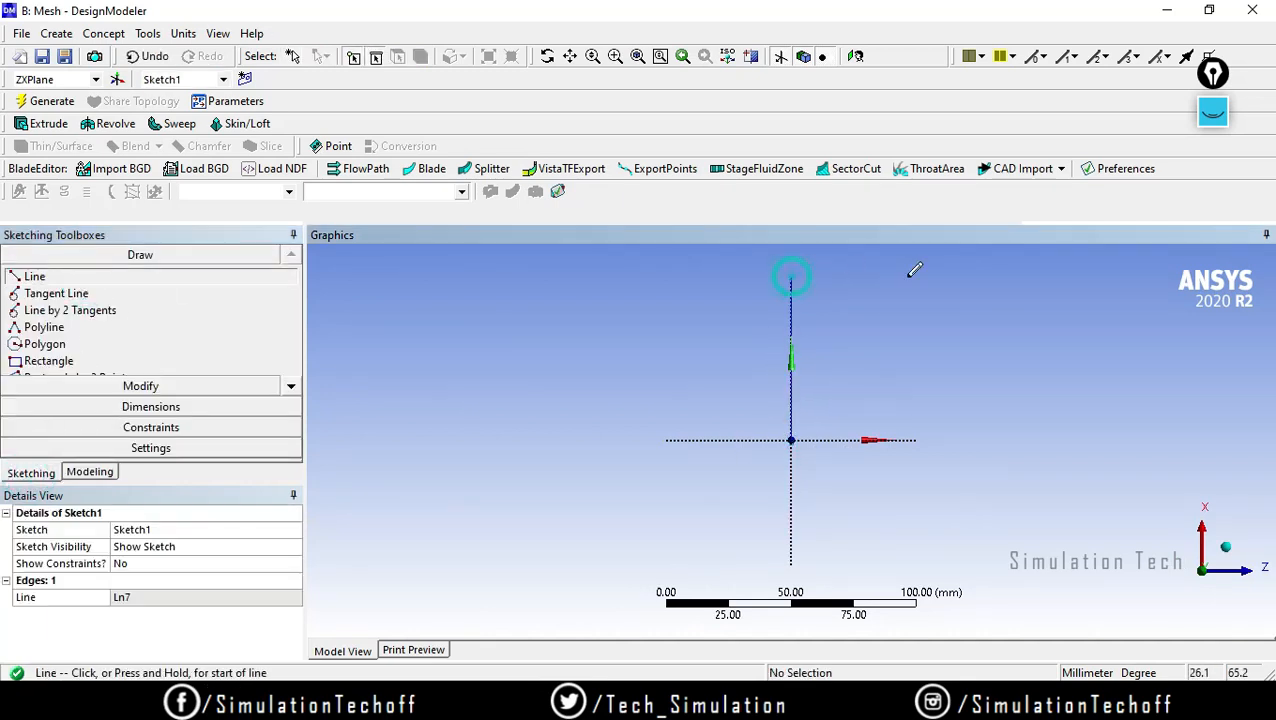
Sketch a horizontal line about 70 mm long from the vertical line's upper end, then a vertical line down to the horizontal axis
{"action": "left_click", "coordinate": [791, 275]}
{"action": "left_click", "coordinate": [966, 278]}
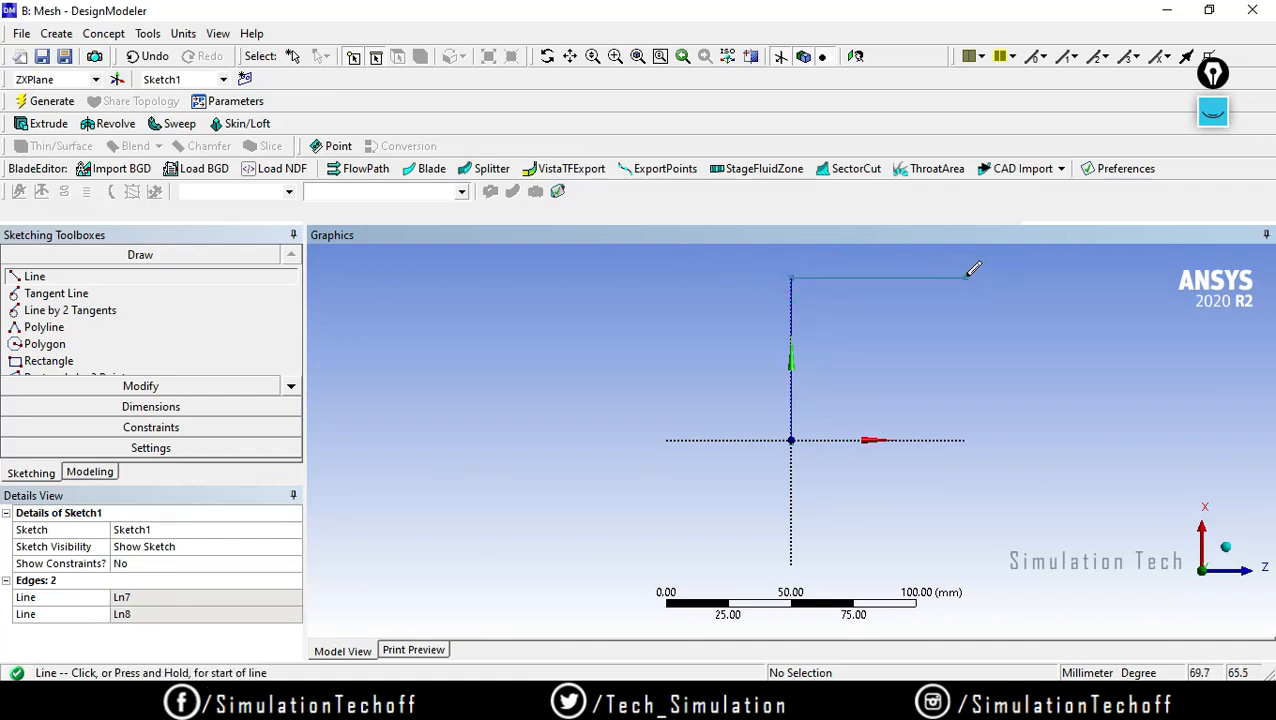
{"action": "left_click", "coordinate": [968, 279]}
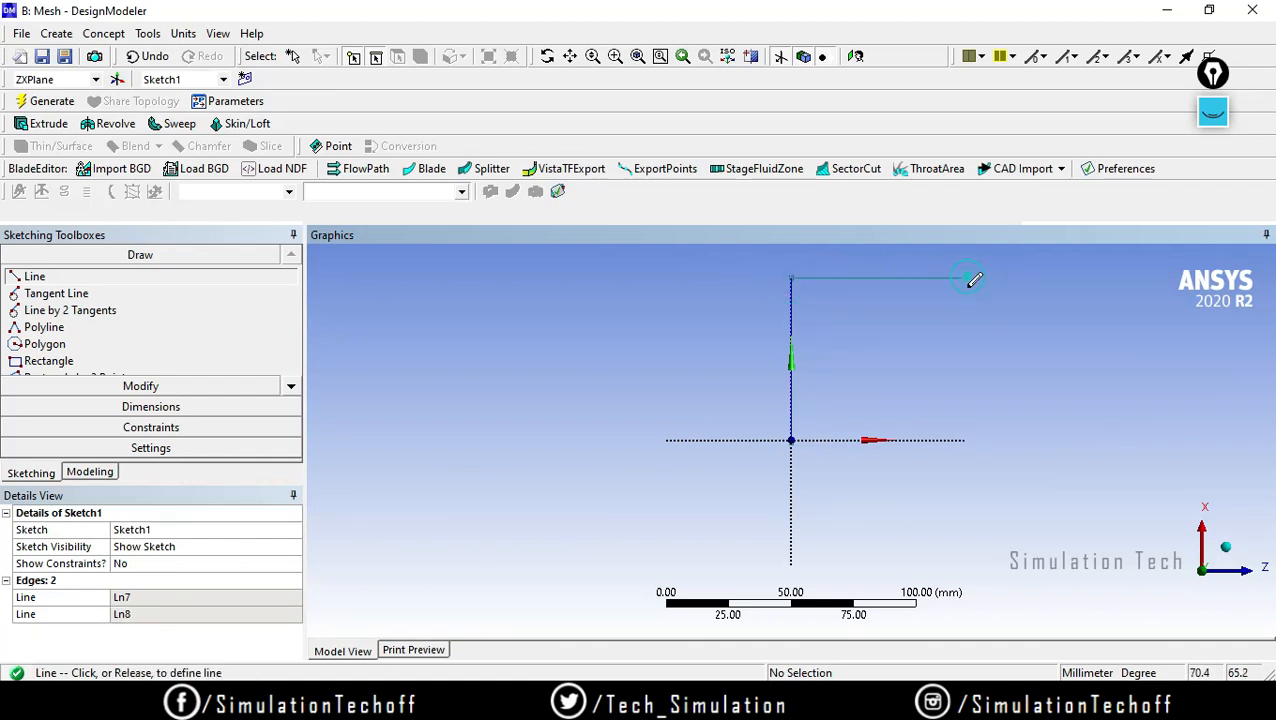
{"action": "left_click", "coordinate": [965, 440]}
{"action": "key", "text": "Escape"}
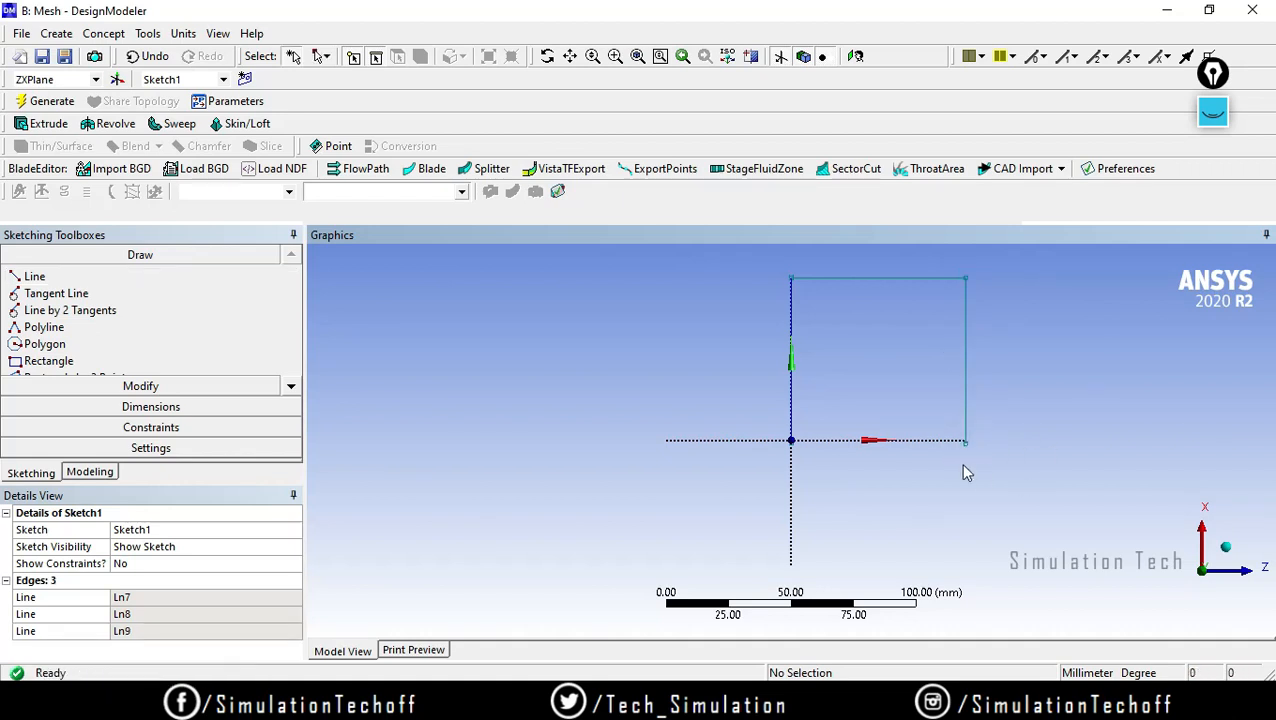
Constrain the second vertical line's lower endpoint to be coincident with the horizontal axis
{"action": "scroll", "coordinate": [966, 455], "scroll_direction": "down", "scroll_amount": 2}
{"action": "scroll", "coordinate": [950, 450], "scroll_direction": "up", "scroll_amount": 4}
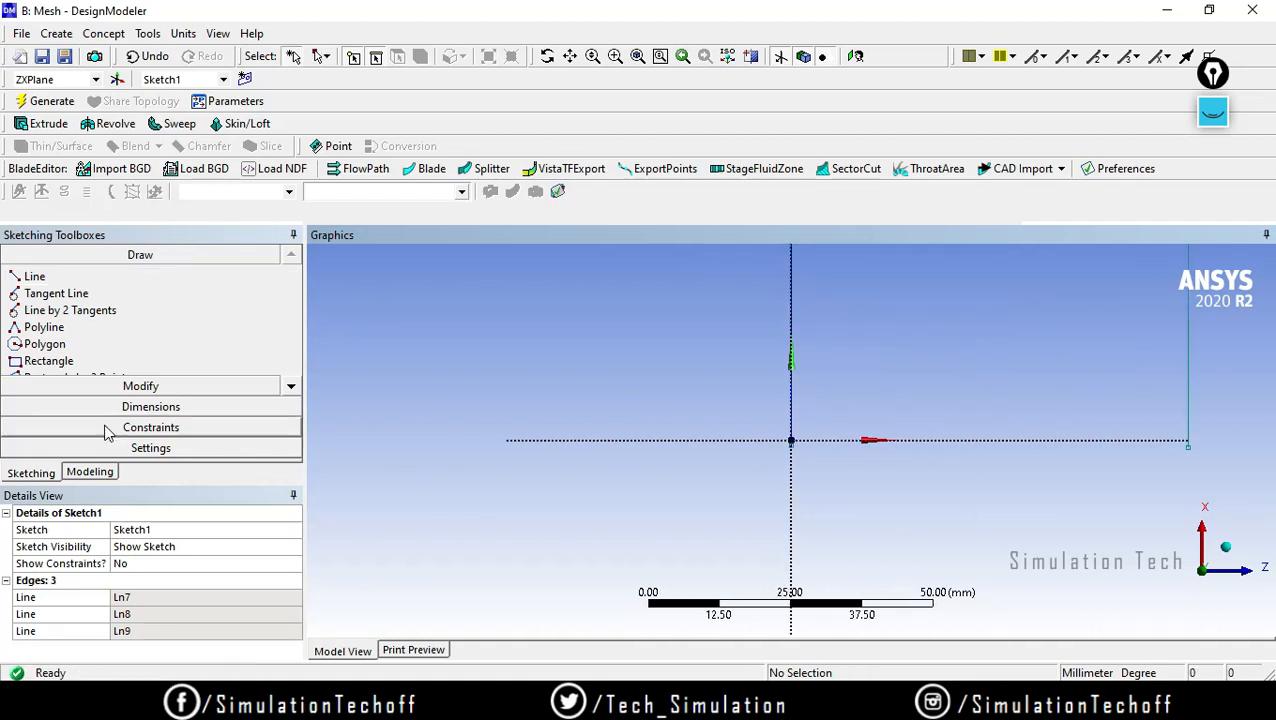
{"action": "left_click", "coordinate": [151, 427]}
{"action": "left_click", "coordinate": [1180, 444]}
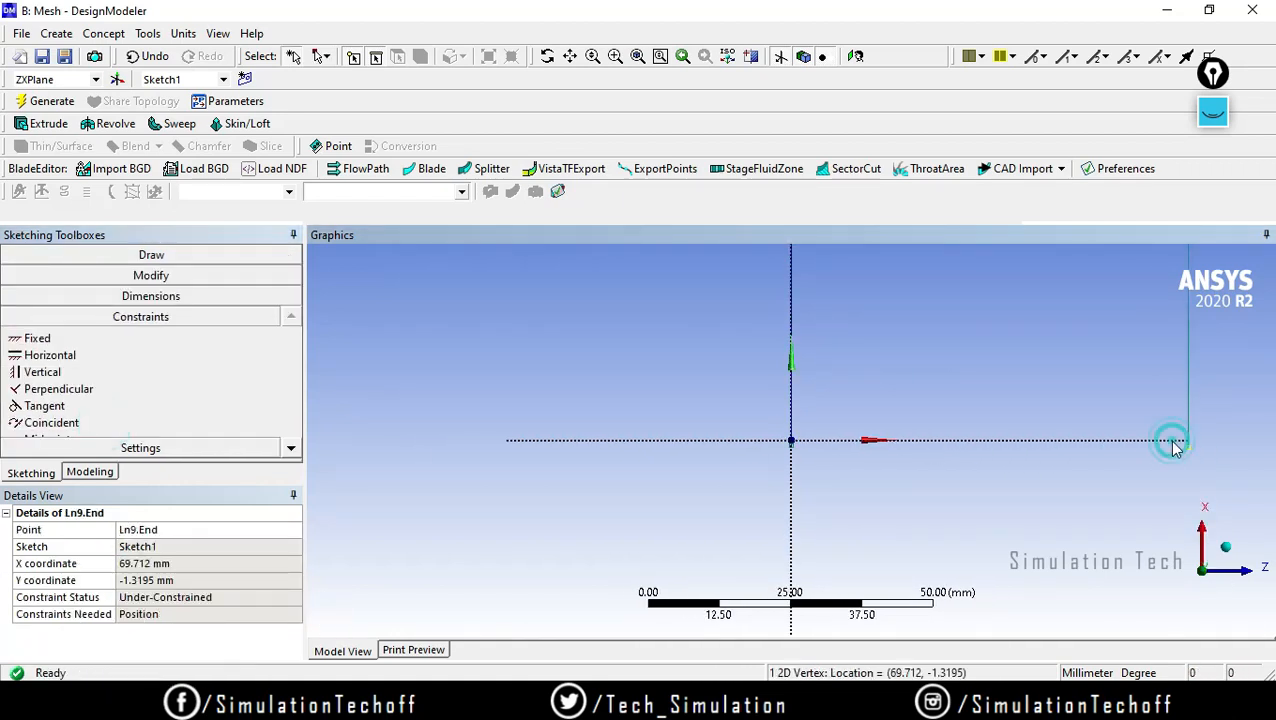
{"action": "left_click", "coordinate": [1174, 442], "text": "ctrl"}
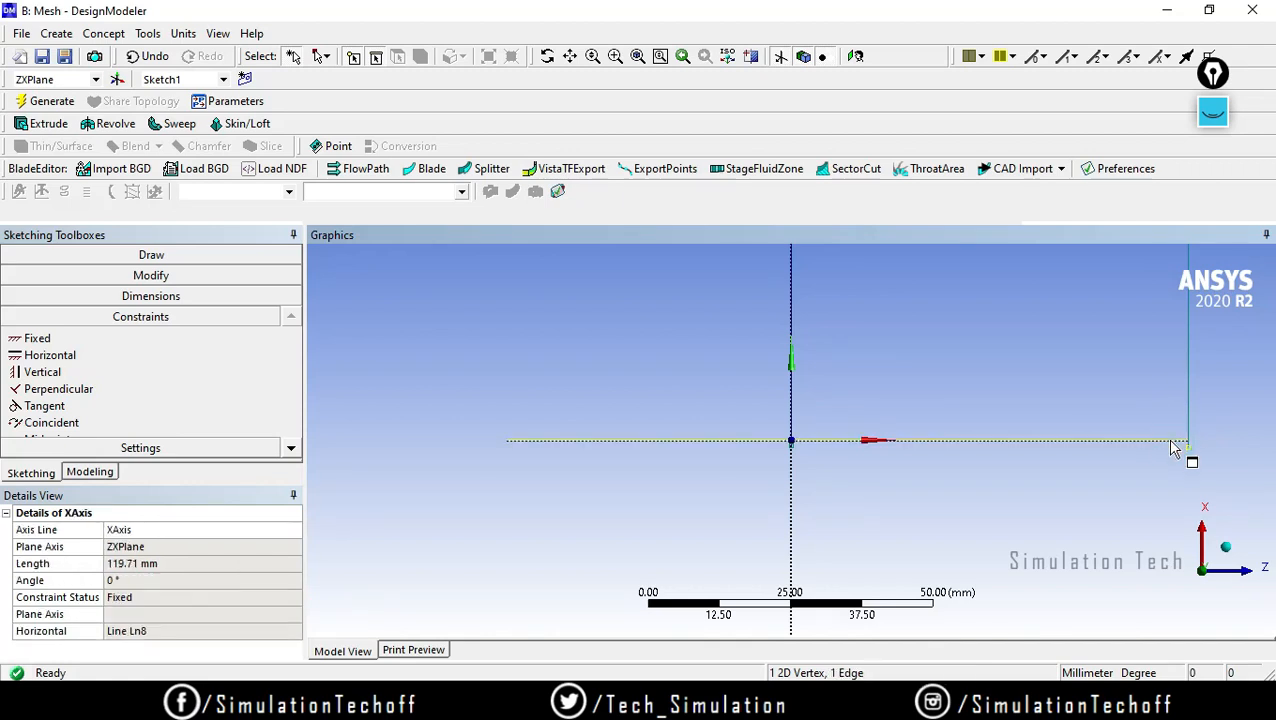
{"action": "left_click", "coordinate": [158, 423]}
{"action": "left_click", "coordinate": [939, 556]}
Make the lower endpoint of the first vertical line, near the origin, coincident with the horizontal axis
{"action": "scroll", "coordinate": [837, 428], "scroll_direction": "down", "scroll_amount": 1}
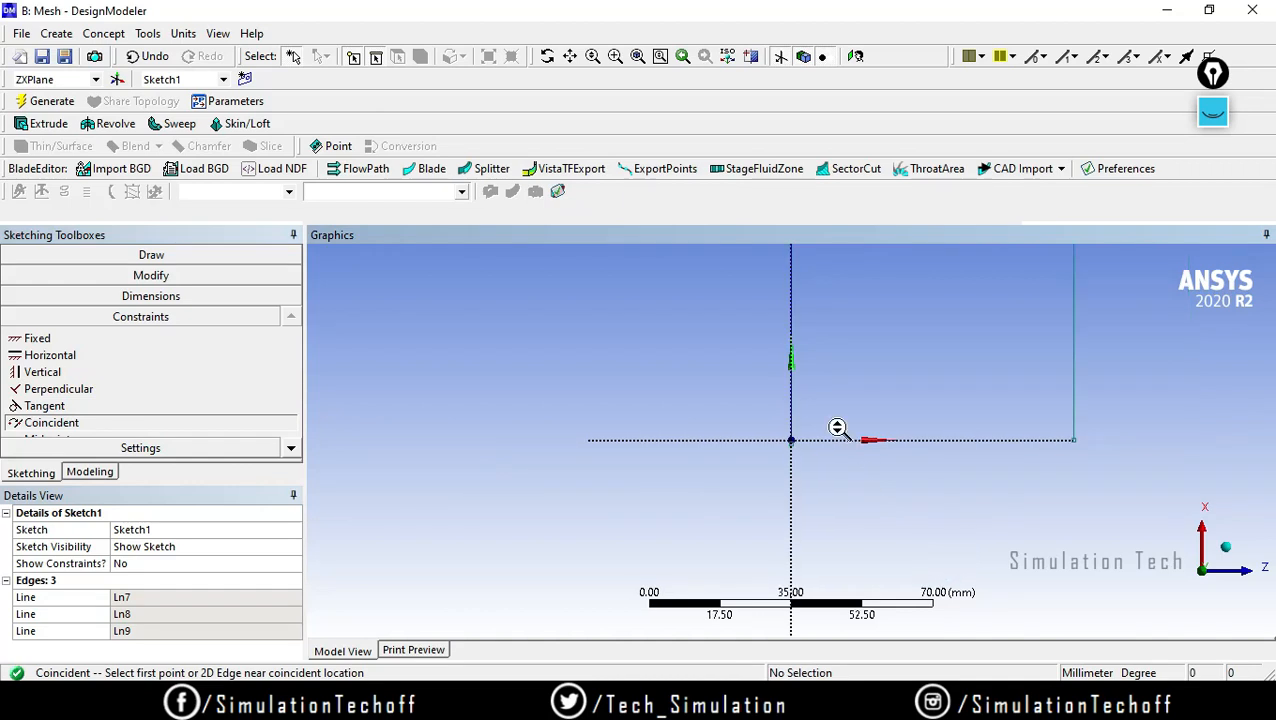
{"action": "scroll", "coordinate": [820, 465], "scroll_direction": "up", "scroll_amount": 10}
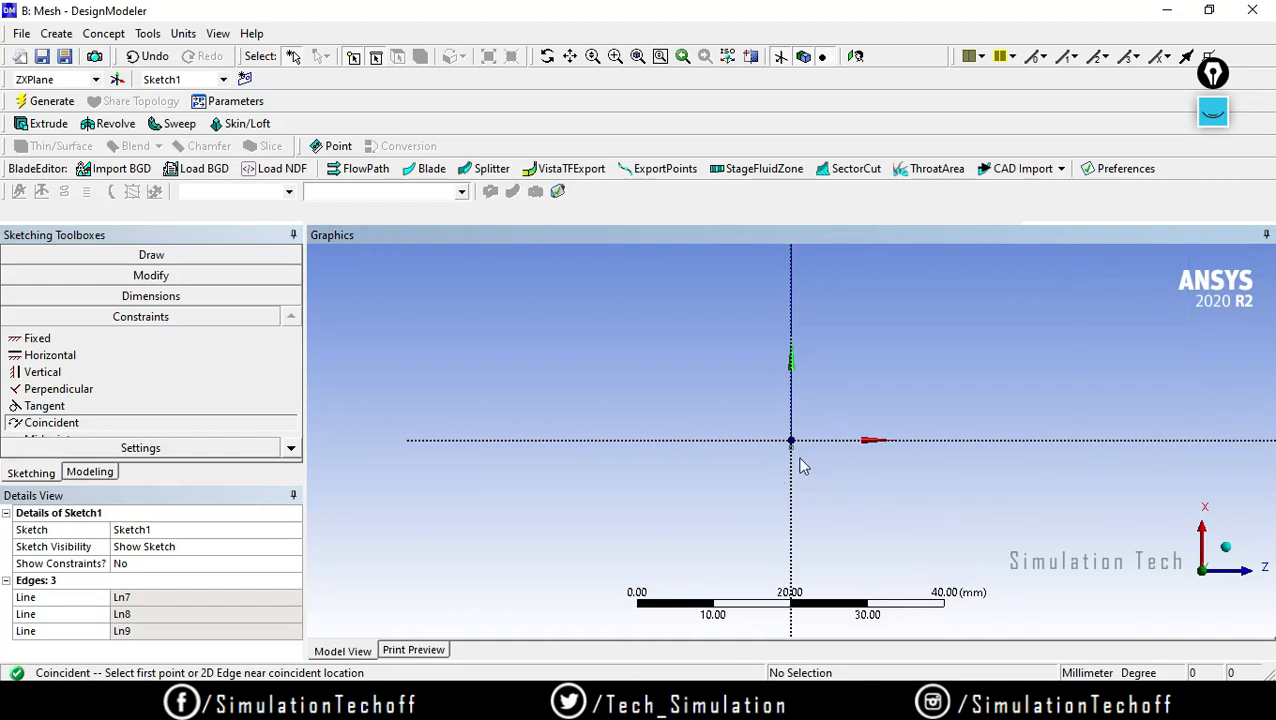
{"action": "left_click", "coordinate": [792, 538]}
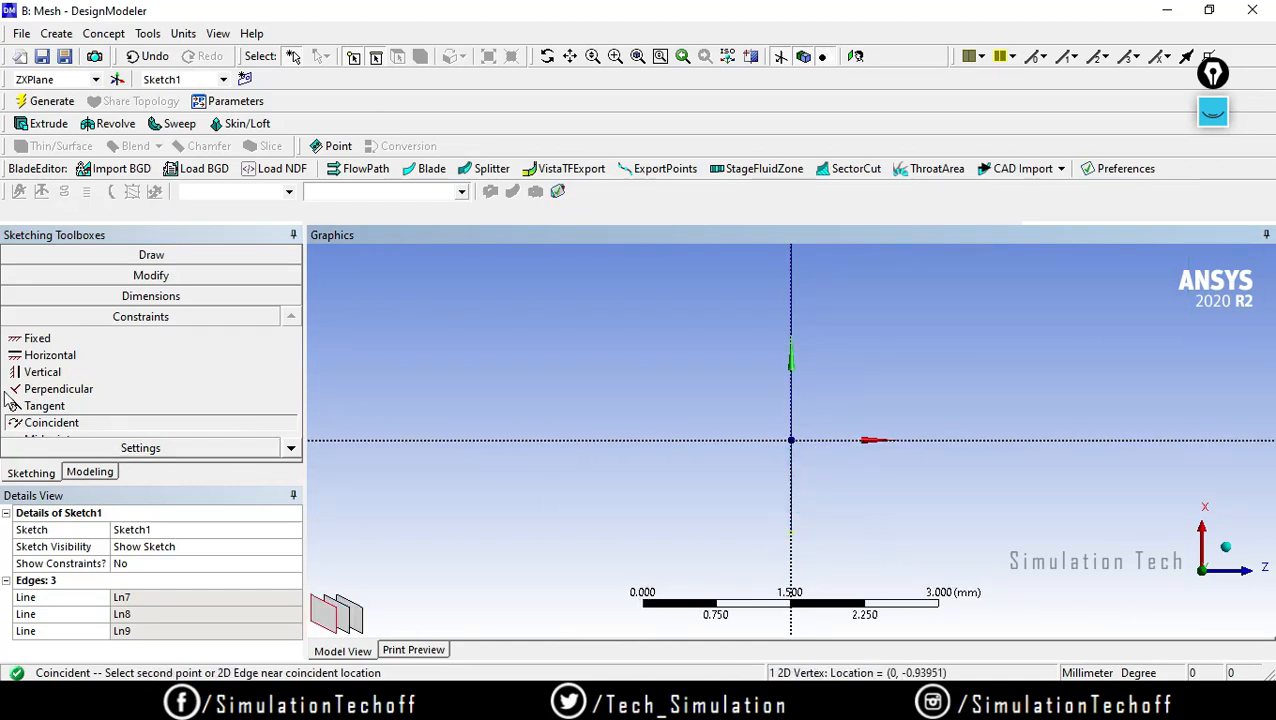
{"action": "left_click", "coordinate": [641, 442]}
{"action": "scroll", "coordinate": [860, 465], "scroll_direction": "down", "scroll_amount": 3}
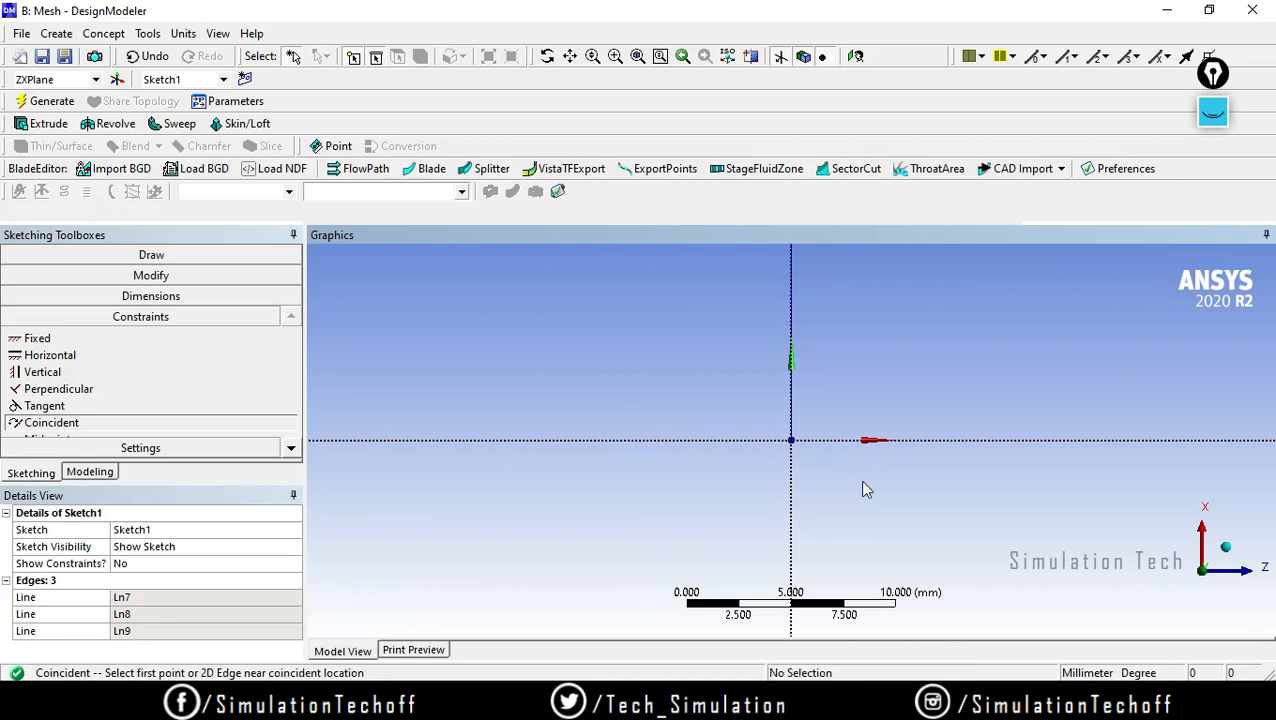
{"action": "scroll", "coordinate": [866, 486], "scroll_direction": "down", "scroll_amount": 6}
Set the ZXPlane's Sketch1 to always show and make YZPlane the active plane
{"action": "mouse_move", "coordinate": [897, 421]}
{"action": "middle_mouse_down", "text": "ctrl"}
{"action": "mouse_move", "coordinate": [729, 484]}
{"action": "mouse_move", "coordinate": [692, 427]}
{"action": "mouse_move", "coordinate": [672, 470]}
{"action": "middle_mouse_up", "text": "ctrl"}
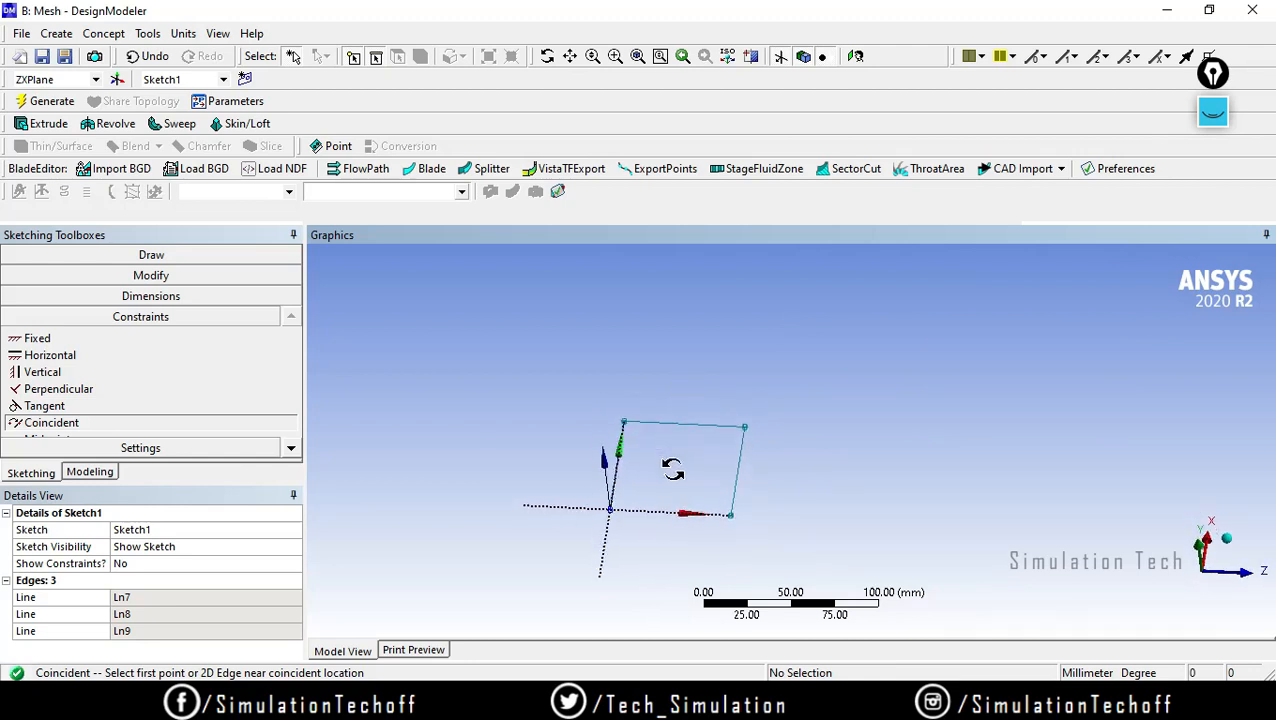
{"action": "scroll", "coordinate": [676, 480], "scroll_direction": "up", "scroll_amount": 2}
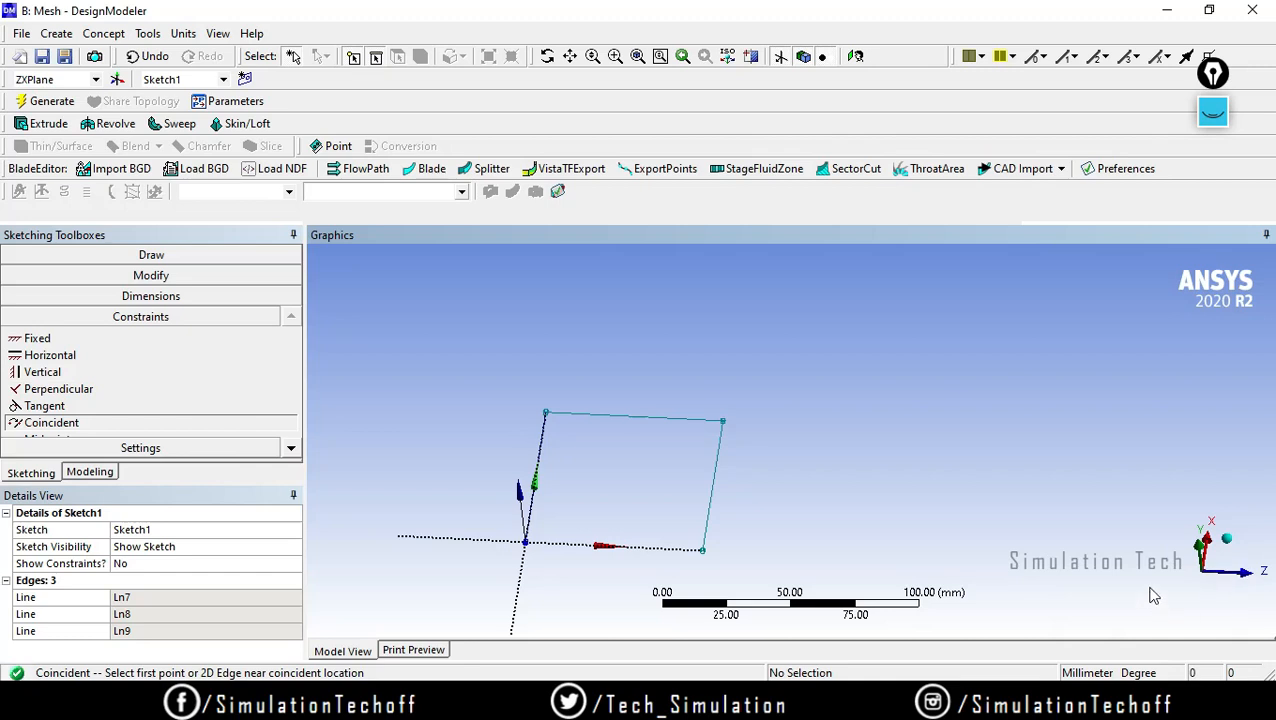
{"action": "mouse_move", "coordinate": [1150, 595]}
{"action": "middle_mouse_down"}
{"action": "mouse_move", "coordinate": [1055, 580]}
{"action": "mouse_move", "coordinate": [1170, 558]}
{"action": "middle_mouse_up"}
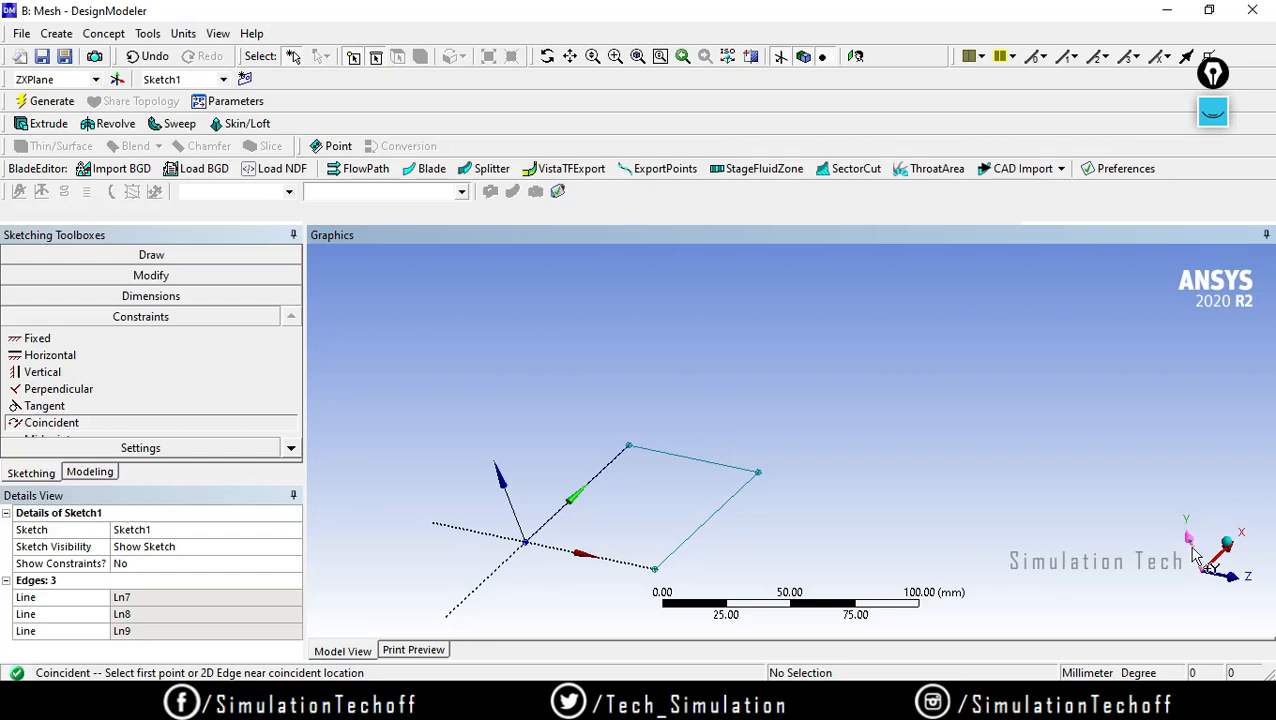
{"action": "left_click", "coordinate": [95, 472]}
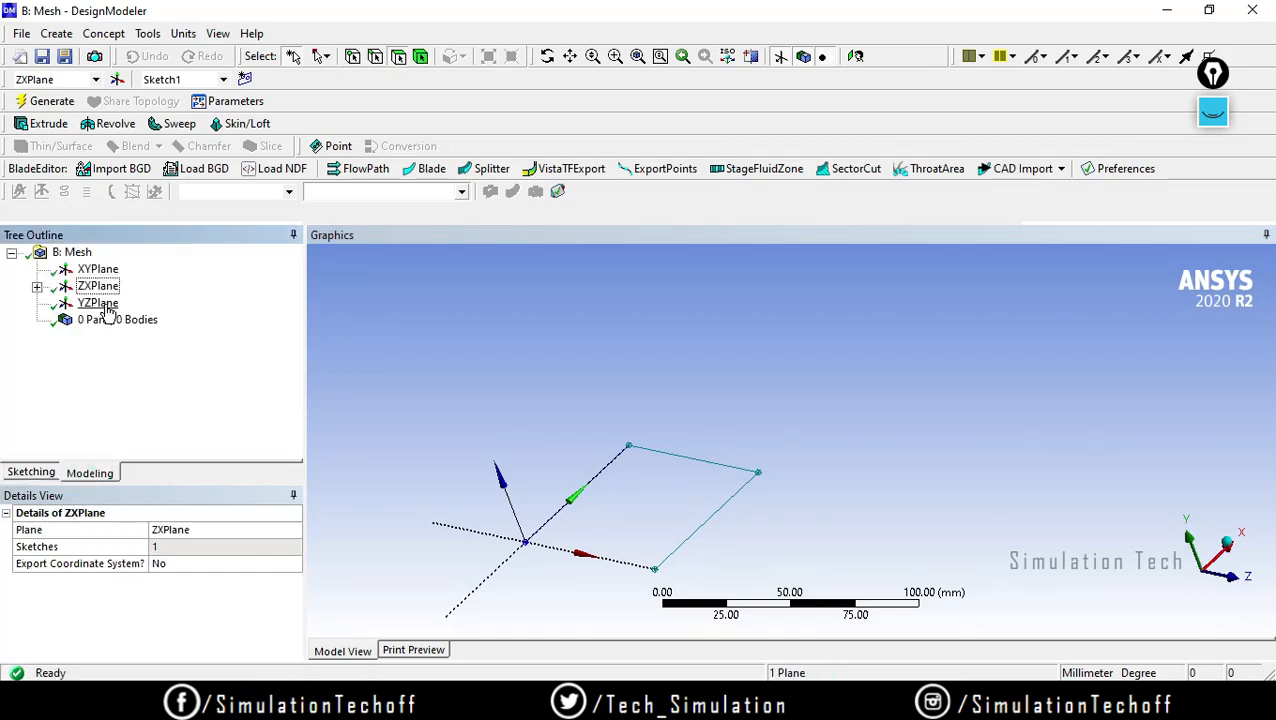
{"action": "left_click", "coordinate": [98, 302]}
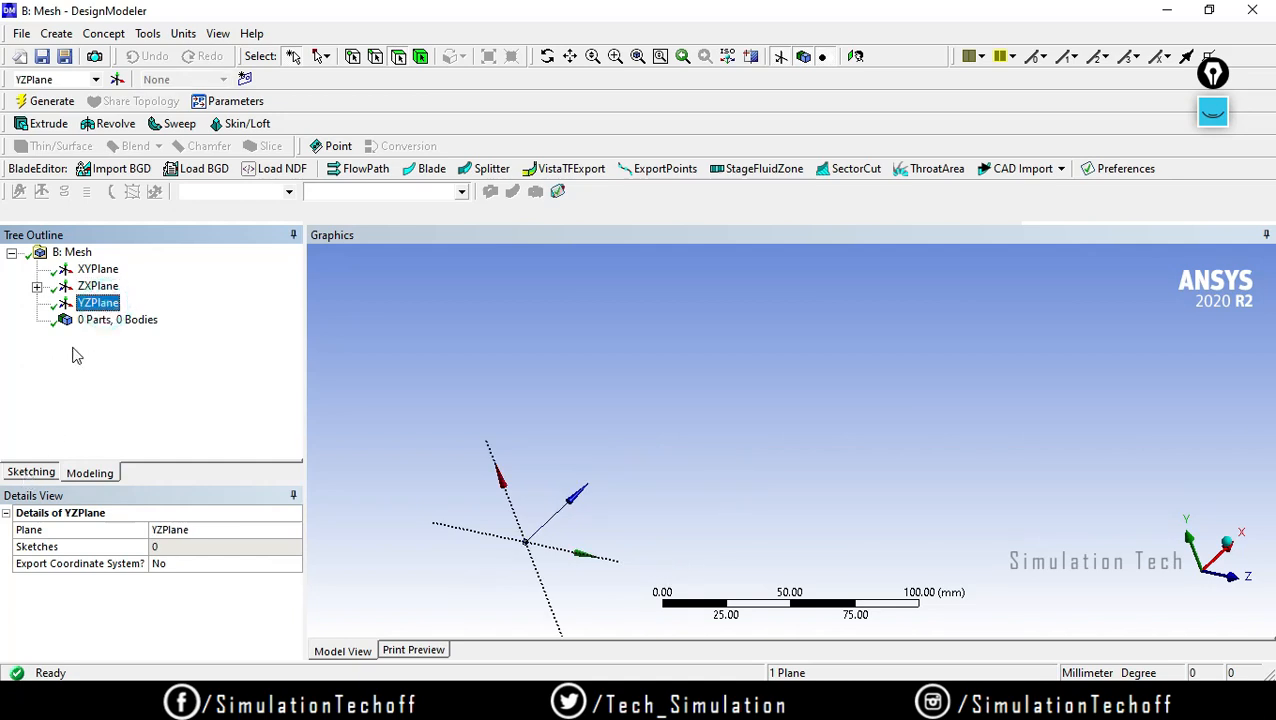
{"action": "left_click", "coordinate": [37, 286]}
{"action": "right_click", "coordinate": [128, 304]}
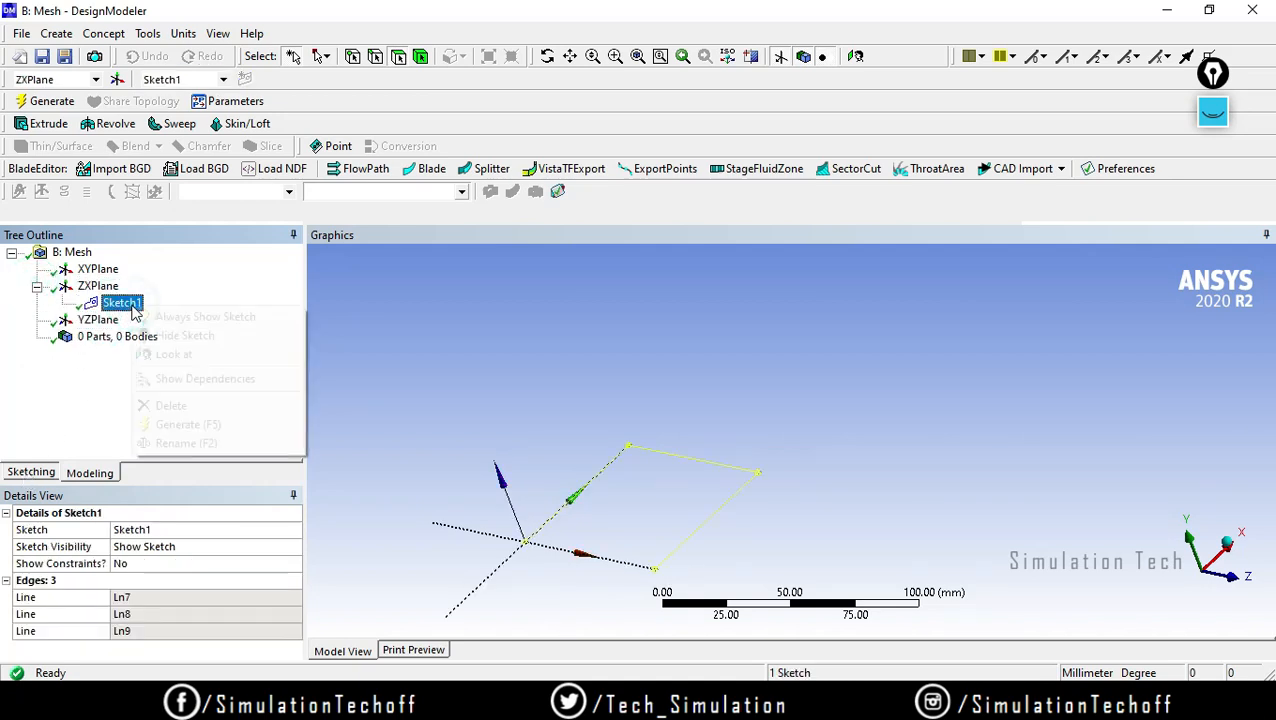
{"action": "left_click", "coordinate": [163, 316]}
{"action": "left_click", "coordinate": [97, 319]}
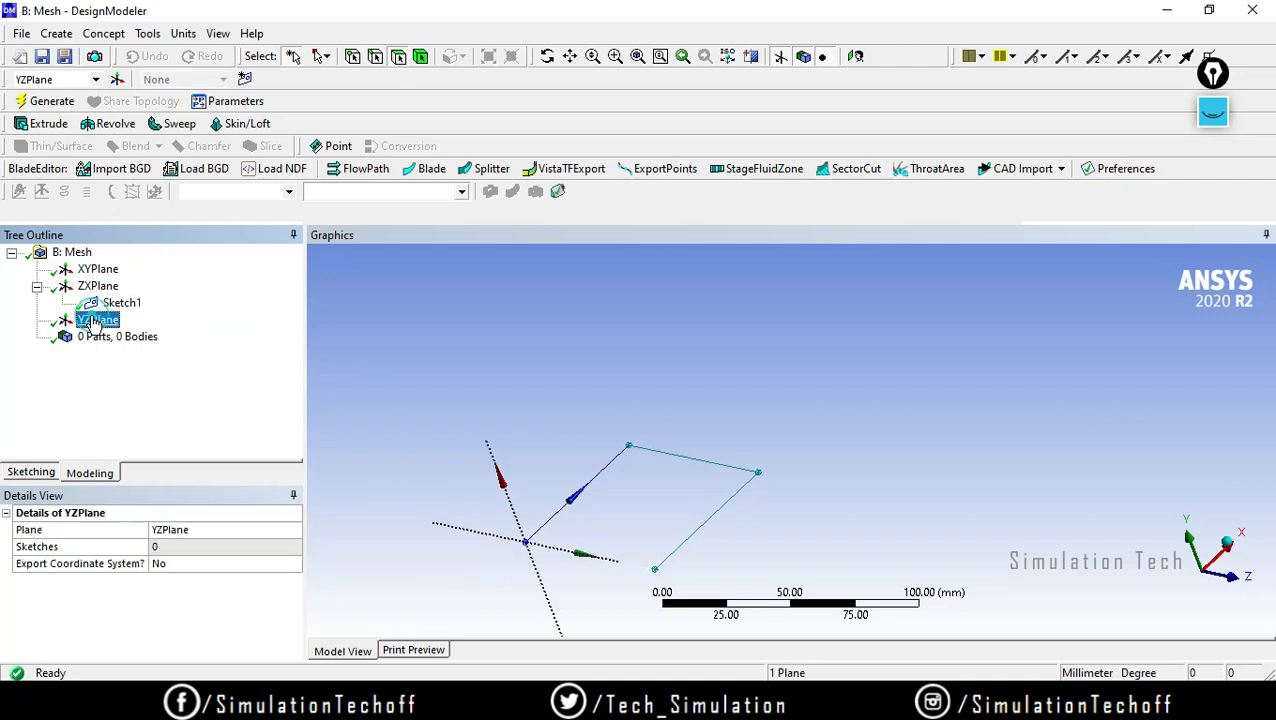
Sketch a circle centred on the origin in the YZPlane
{"action": "left_click", "coordinate": [31, 472]}
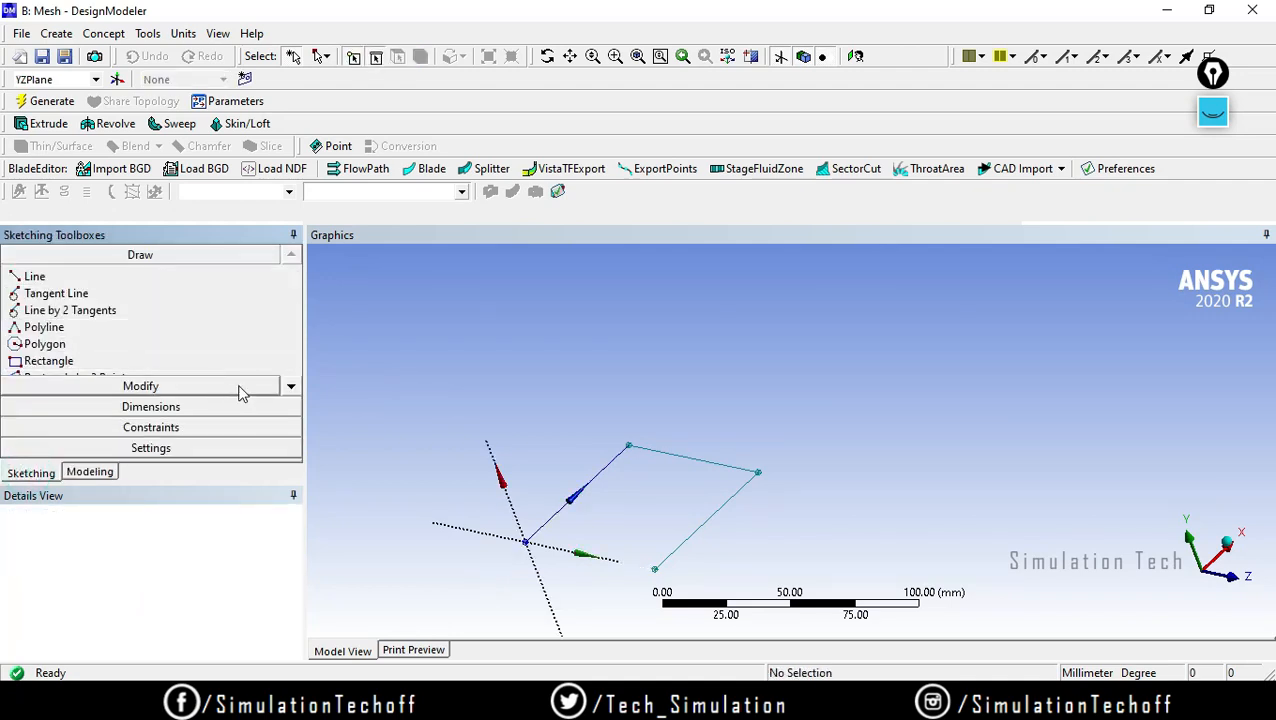
{"action": "left_click", "coordinate": [291, 386]}
{"action": "left_click", "coordinate": [291, 386]}
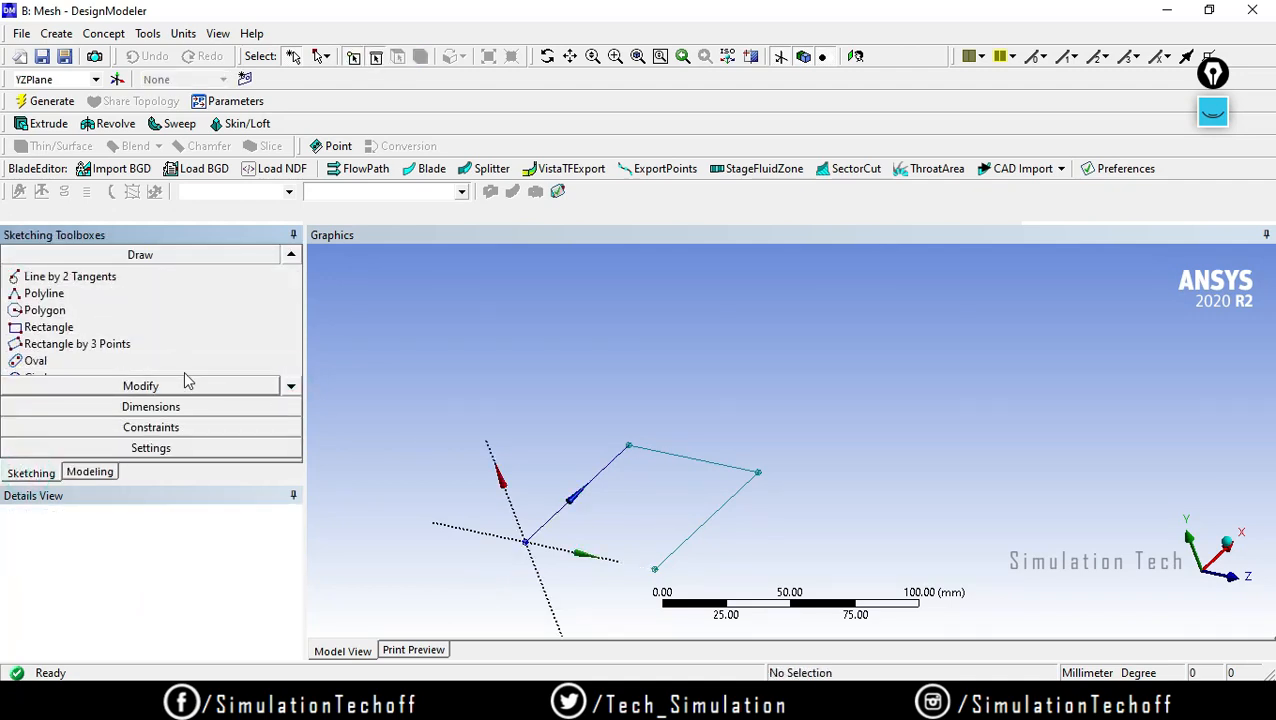
{"action": "left_click", "coordinate": [291, 386]}
{"action": "left_click", "coordinate": [291, 386]}
{"action": "left_click", "coordinate": [170, 345]}
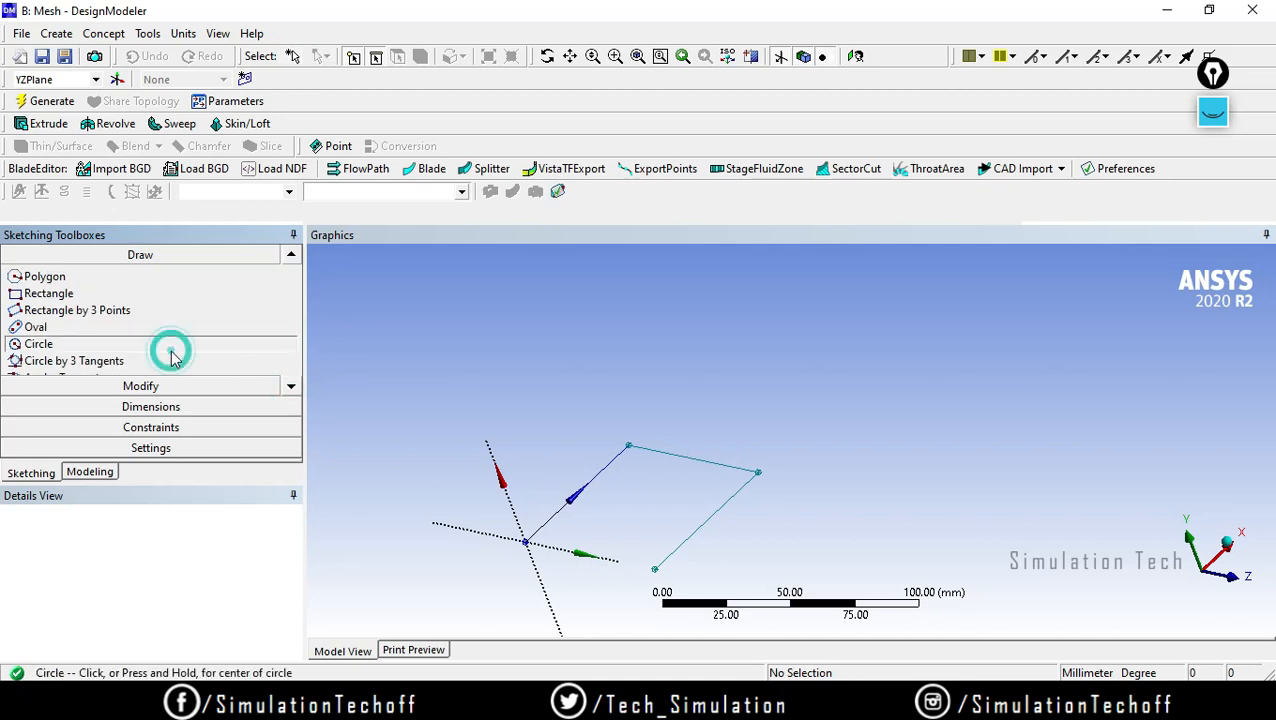
{"action": "left_click", "coordinate": [524, 541]}
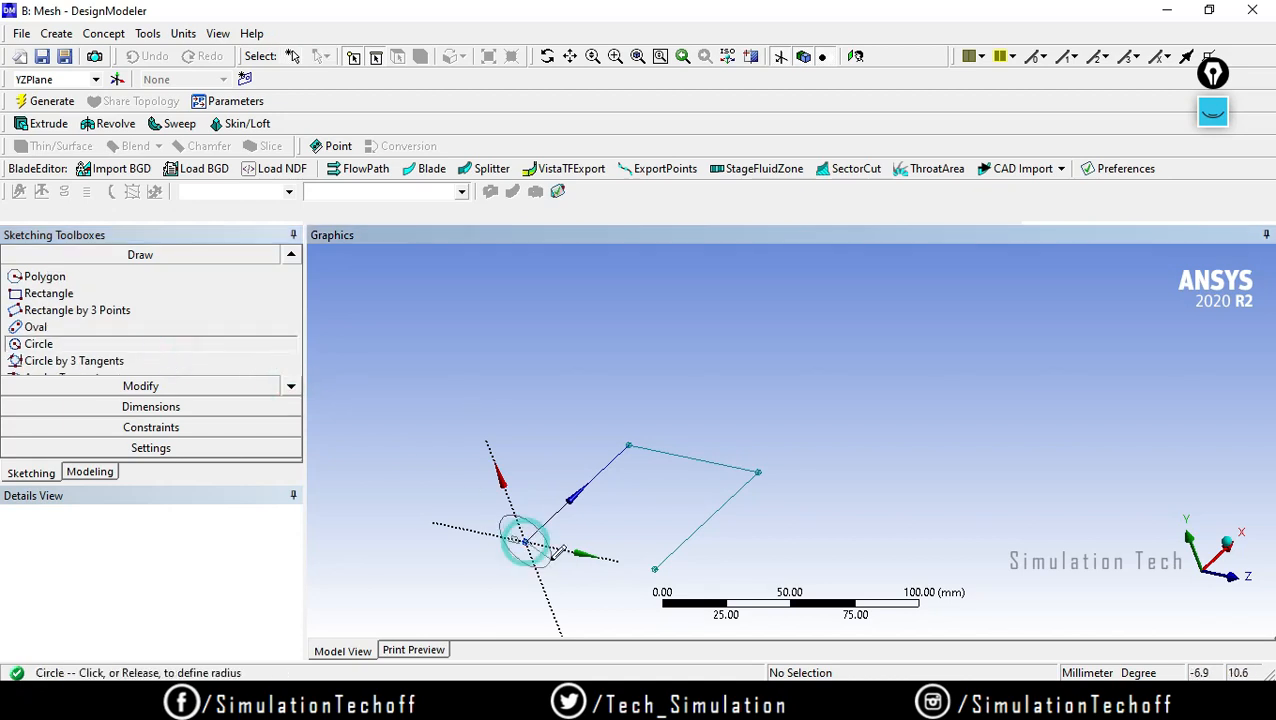
{"action": "left_click", "coordinate": [541, 537]}
{"action": "key", "text": "Escape"}
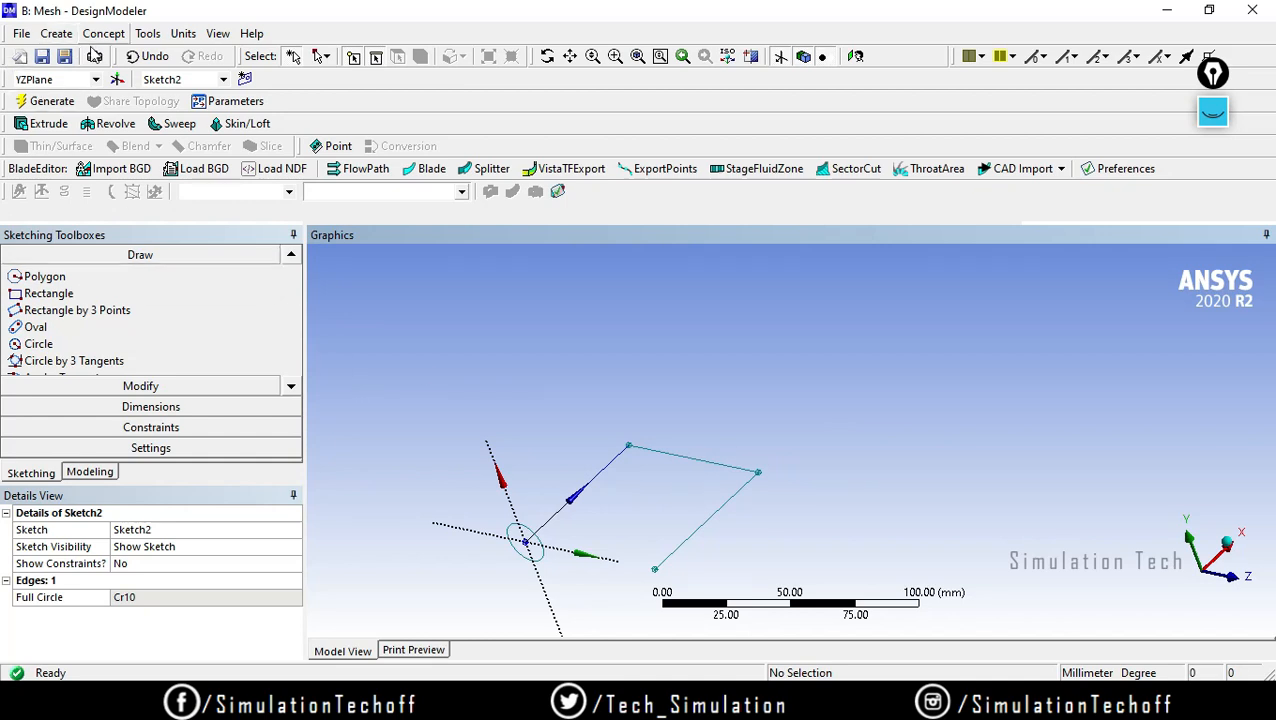
Sweep the circle sketch along the three connected path lines of Sketch1 and generate the body
{"action": "left_click", "coordinate": [172, 124]}
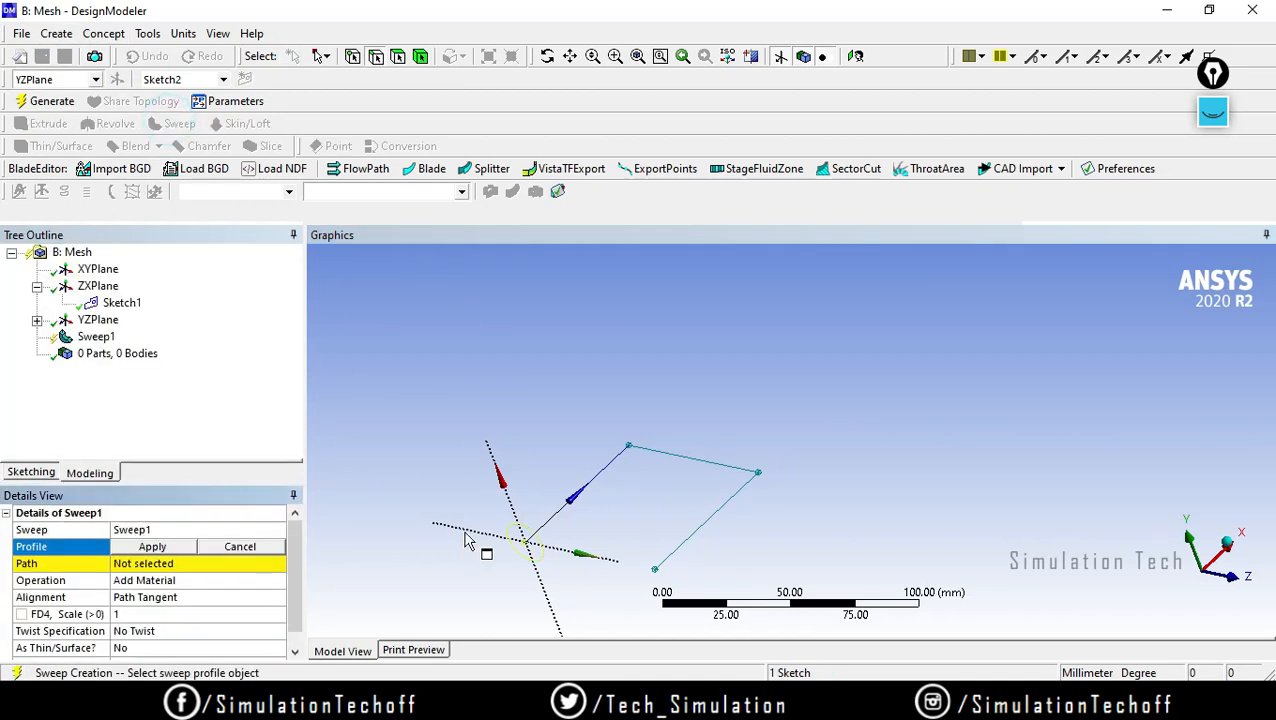
{"action": "left_click", "coordinate": [152, 546]}
{"action": "left_click", "coordinate": [160, 563]}
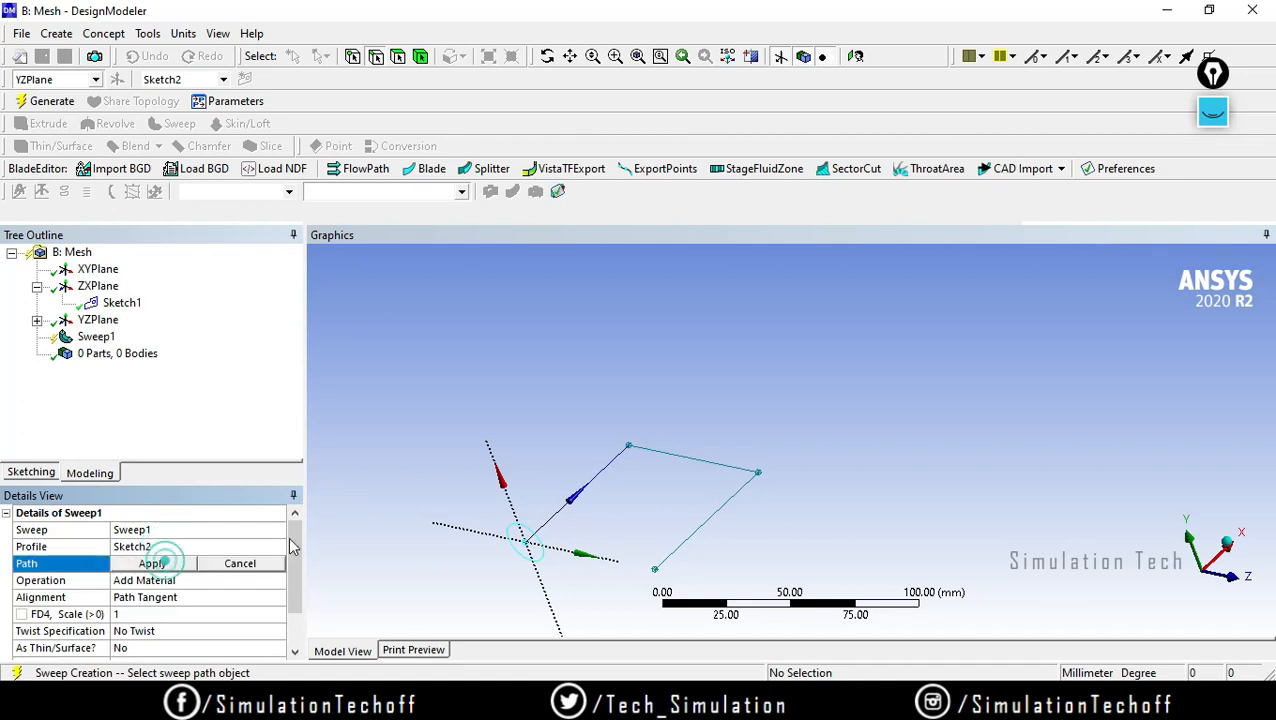
{"action": "left_click", "coordinate": [586, 508]}
{"action": "left_click", "coordinate": [722, 462], "text": "ctrl"}
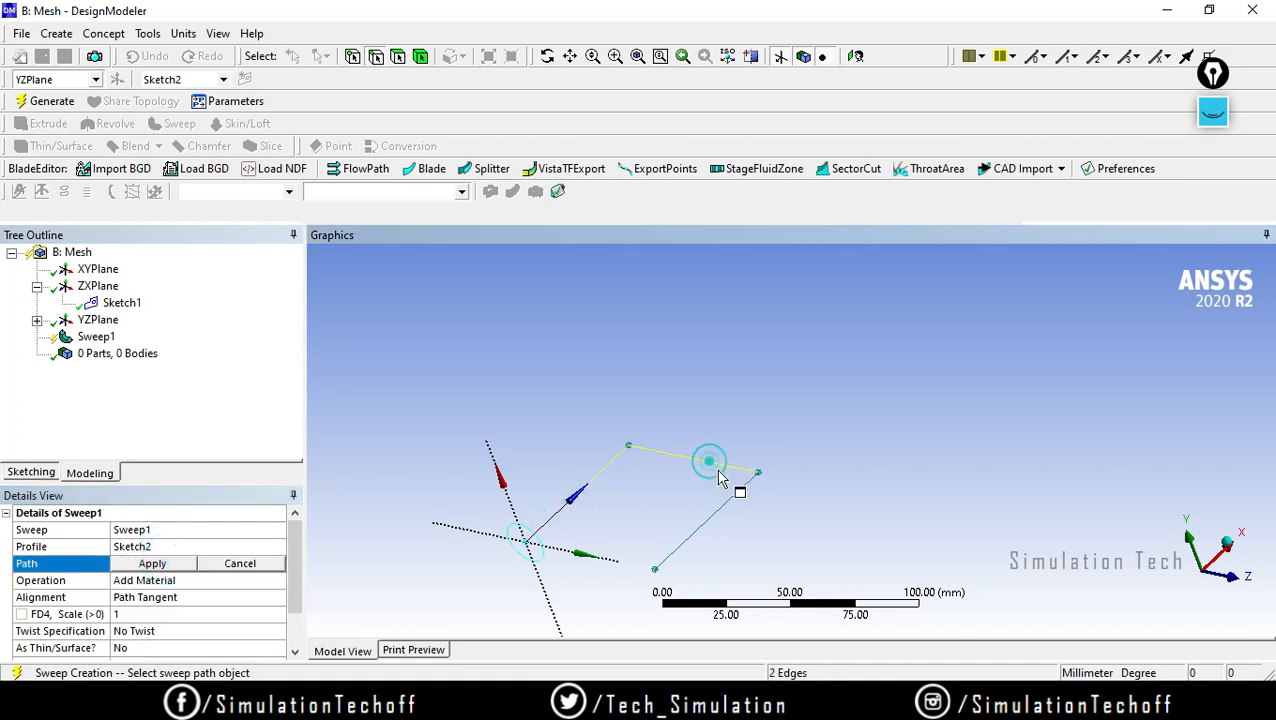
{"action": "left_click", "coordinate": [722, 503], "text": "ctrl"}
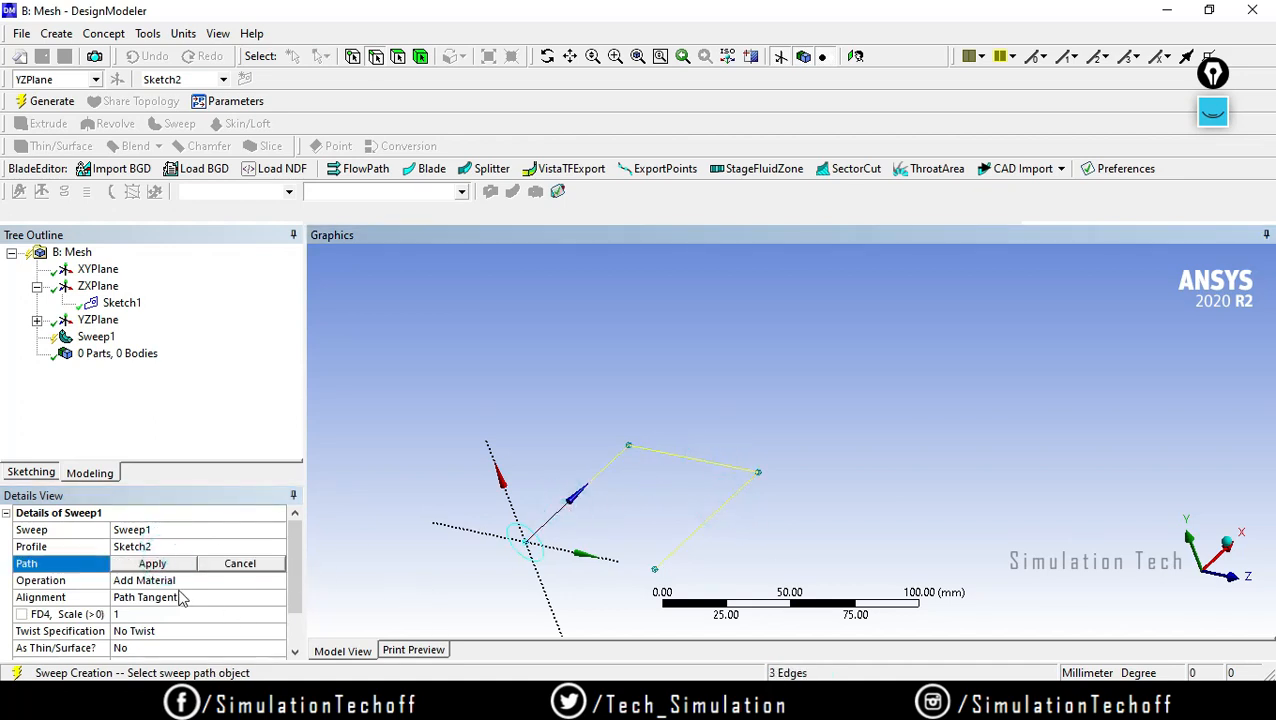
{"action": "left_click", "coordinate": [145, 564]}
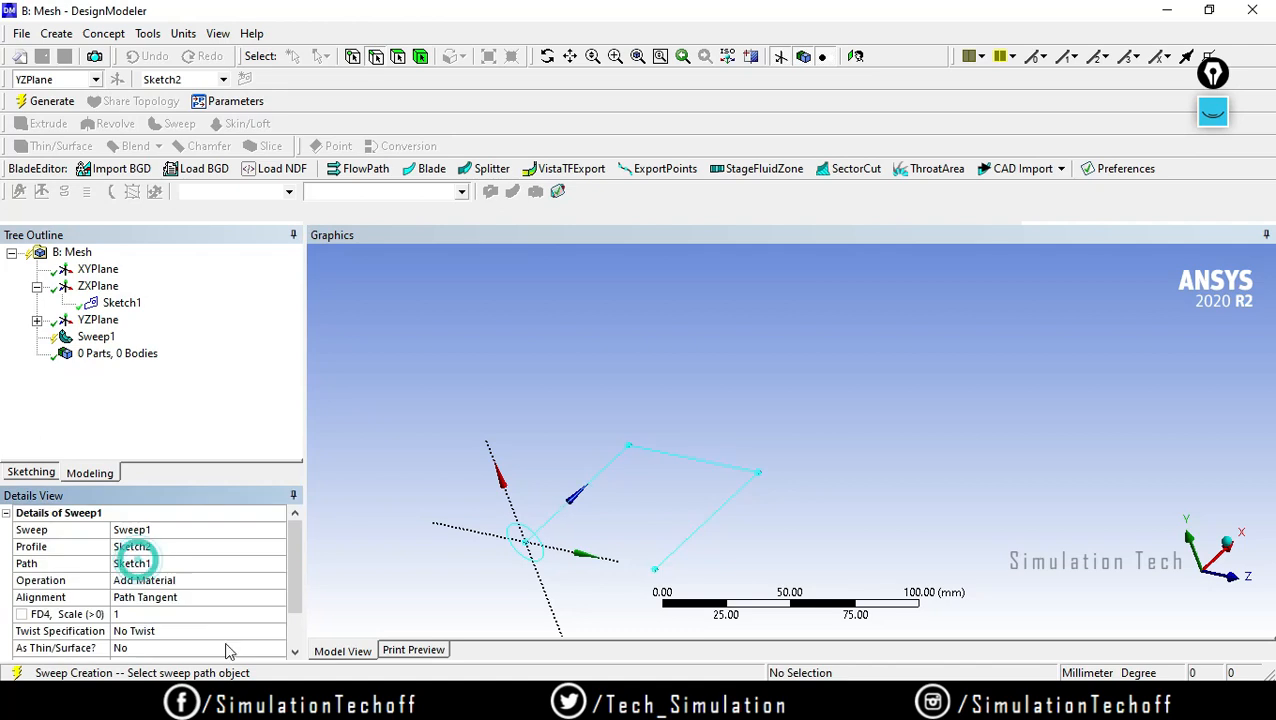
{"action": "left_click", "coordinate": [24, 104]}
Inspect the swept body, close DesignModeler and open system B's Mesh cell in the Meshing application
{"action": "middle_click_drag", "start_coordinate": [491, 571], "coordinate": [541, 511], "text": "ctrl"}
{"action": "scroll", "coordinate": [541, 508], "scroll_direction": "up", "scroll_amount": 3}
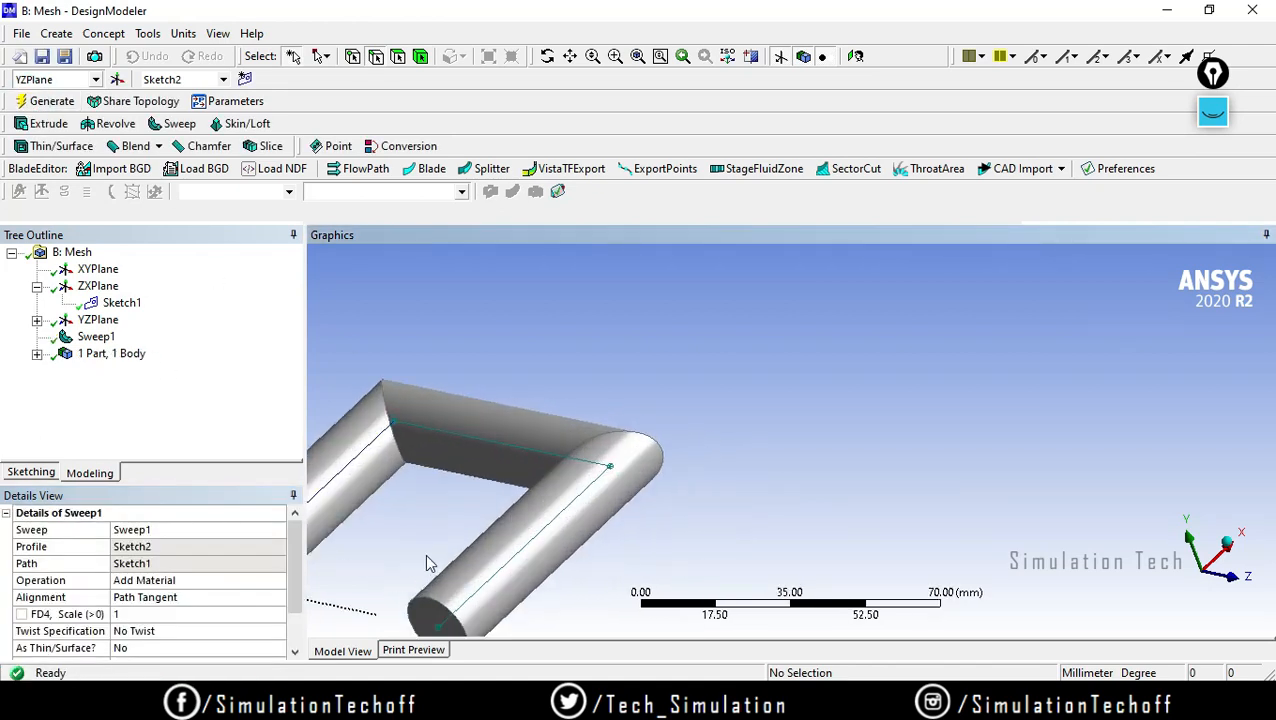
{"action": "middle_click_drag", "start_coordinate": [358, 600], "coordinate": [674, 343], "text": "ctrl"}
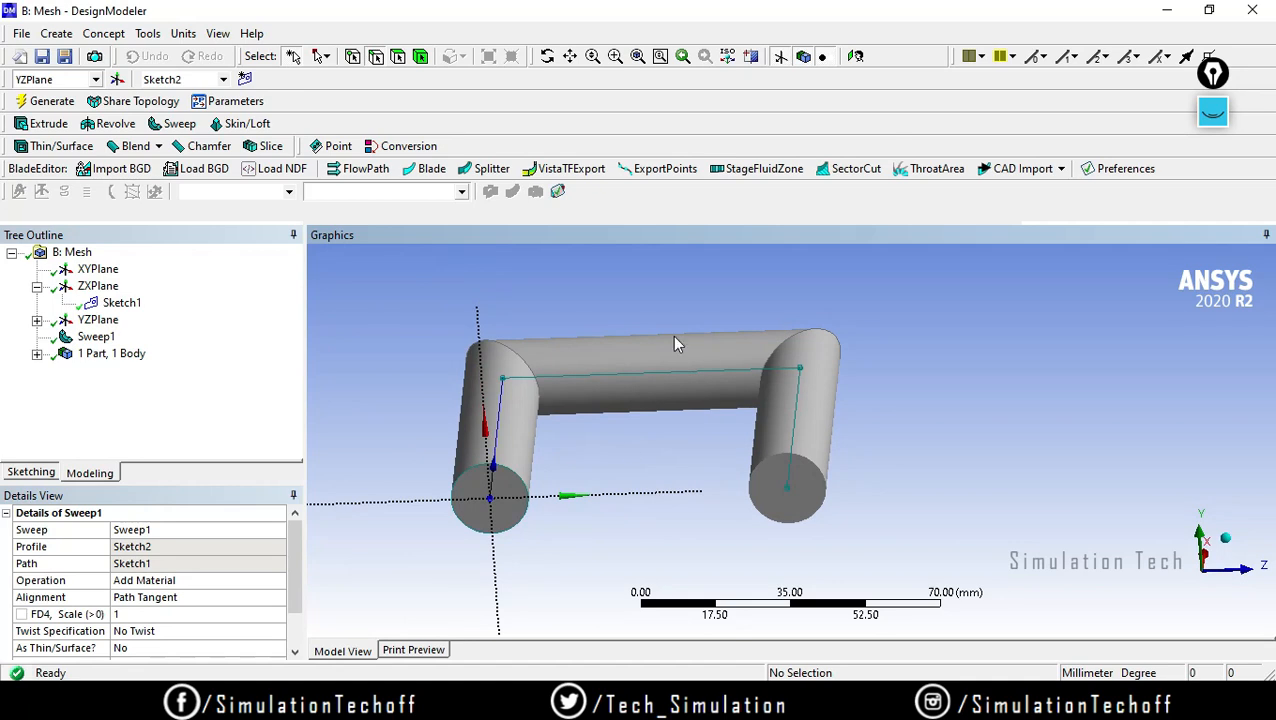
{"action": "left_click", "coordinate": [1253, 10]}
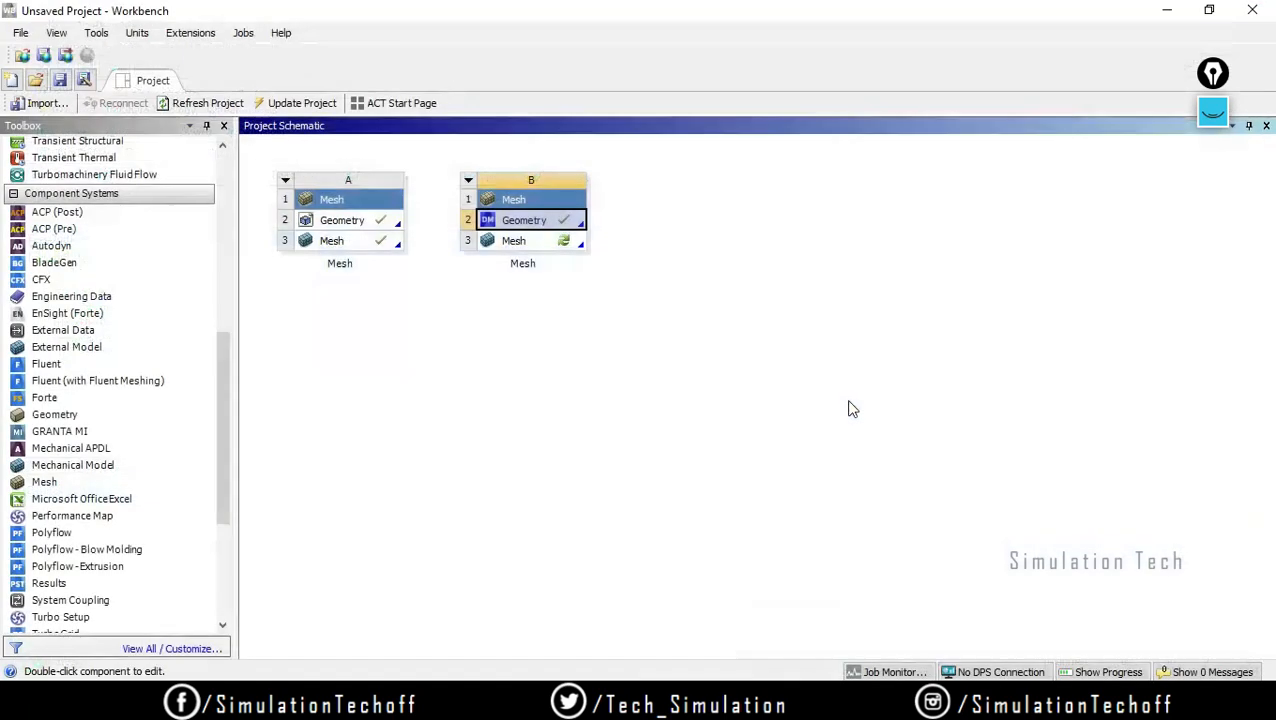
{"action": "double_click", "coordinate": [535, 241]}
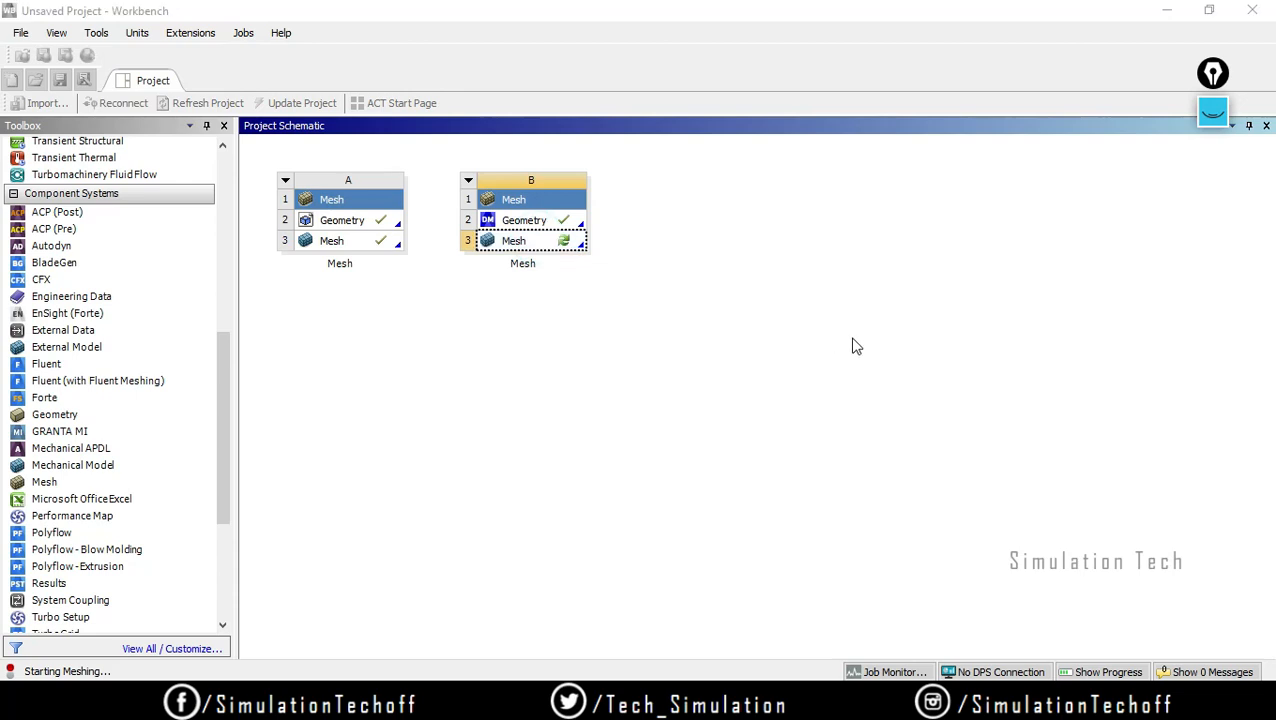
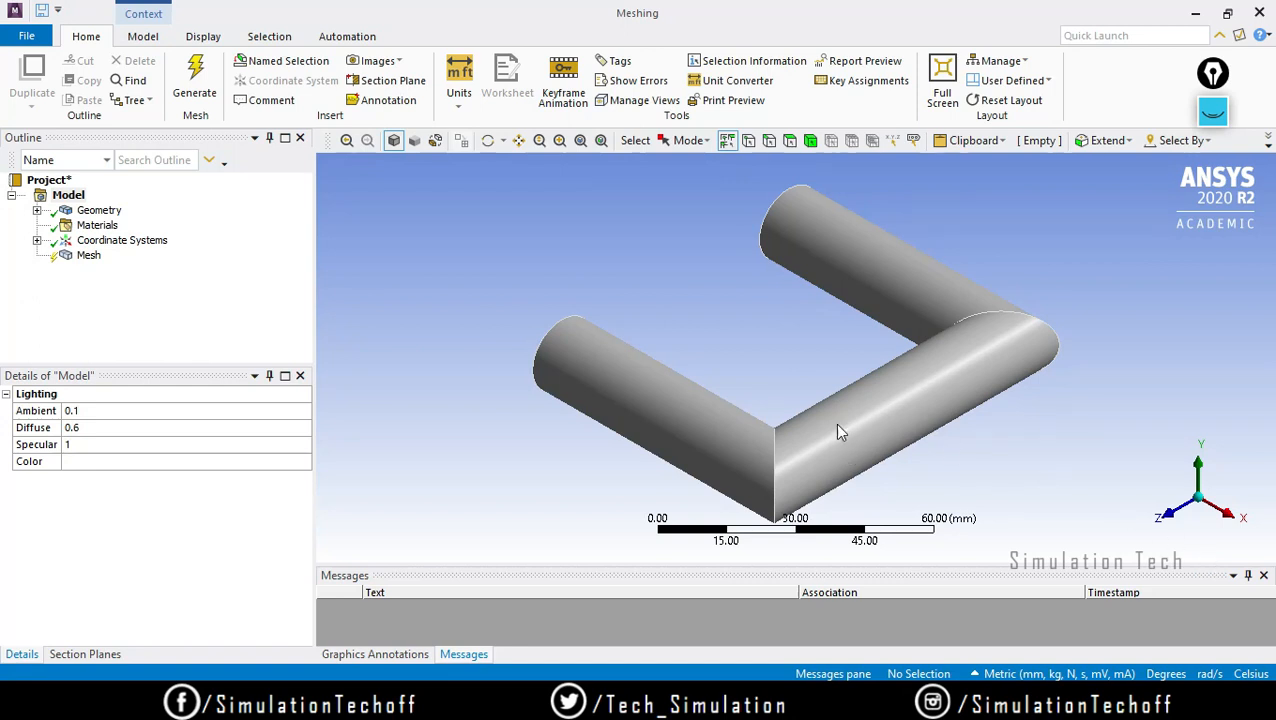
Annotate the rod with a grid on one end face, a path line along its three legs and hatching on the other end face
{"action": "middle_click_drag", "start_coordinate": [834, 423], "coordinate": [770, 343]}
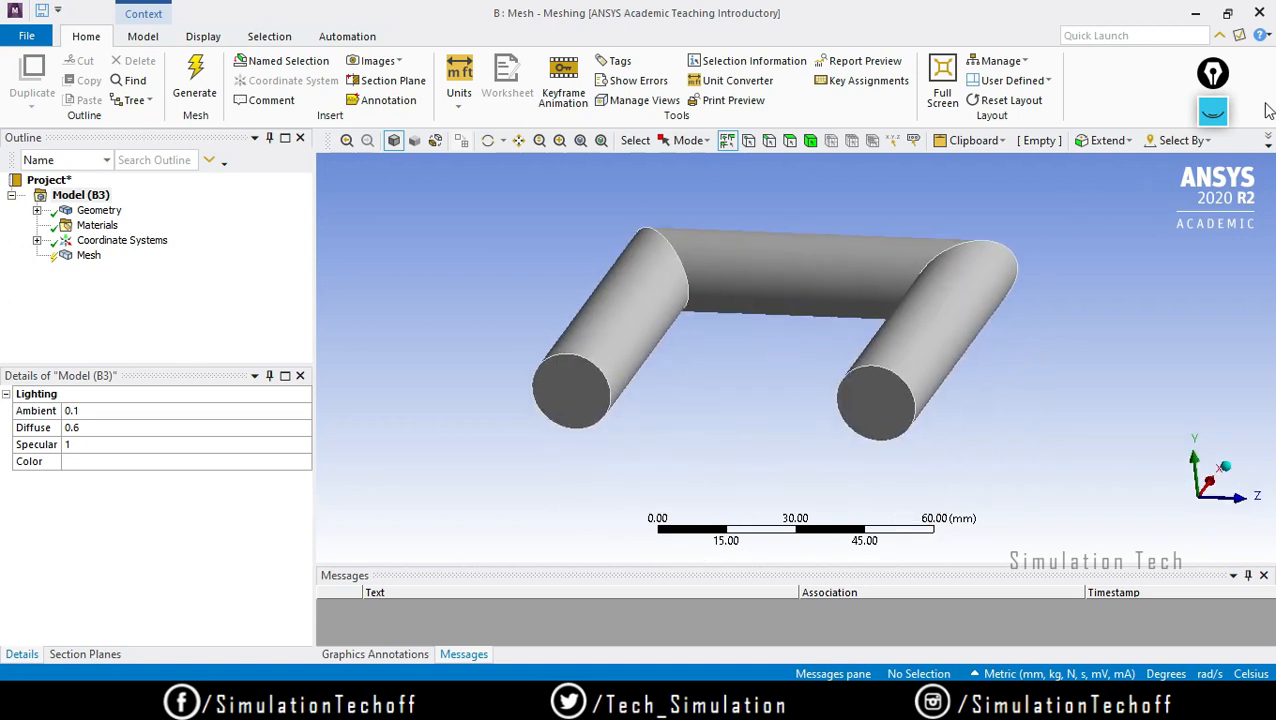
{"action": "left_click", "coordinate": [1212, 110]}
{"action": "left_click", "coordinate": [1212, 168]}
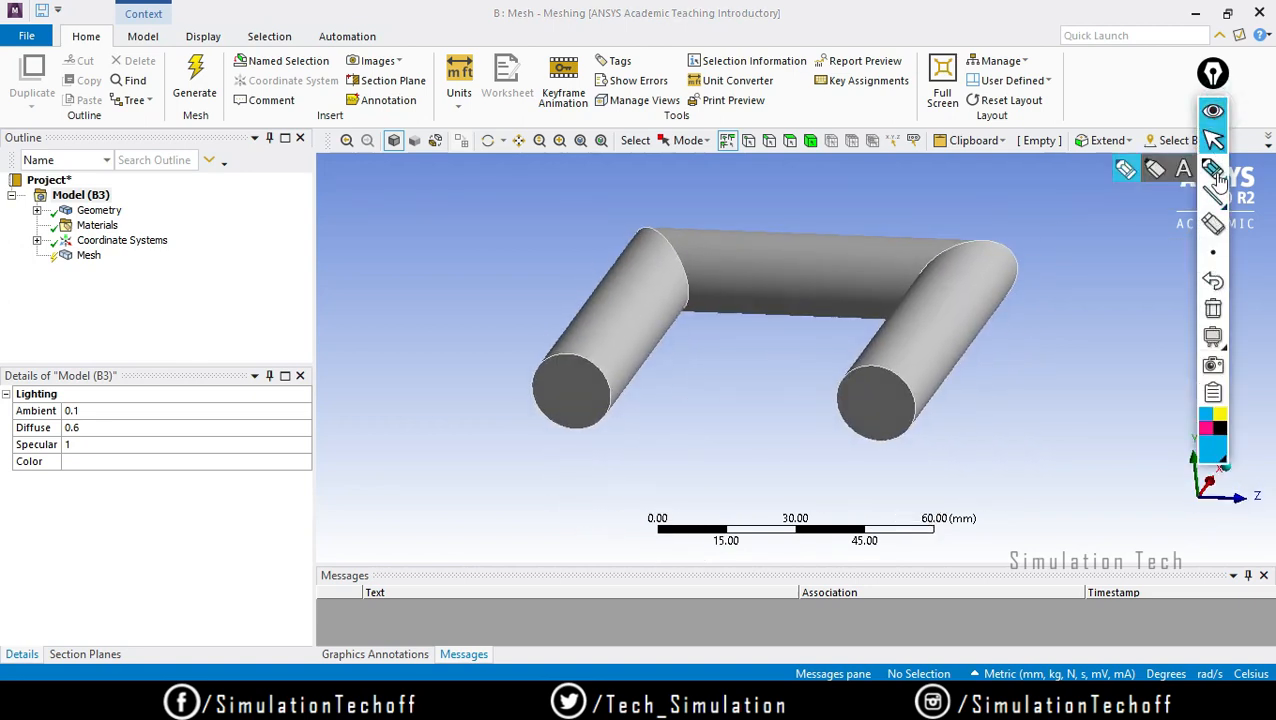
{"action": "left_click_drag", "start_coordinate": [547, 358], "coordinate": [546, 415]}
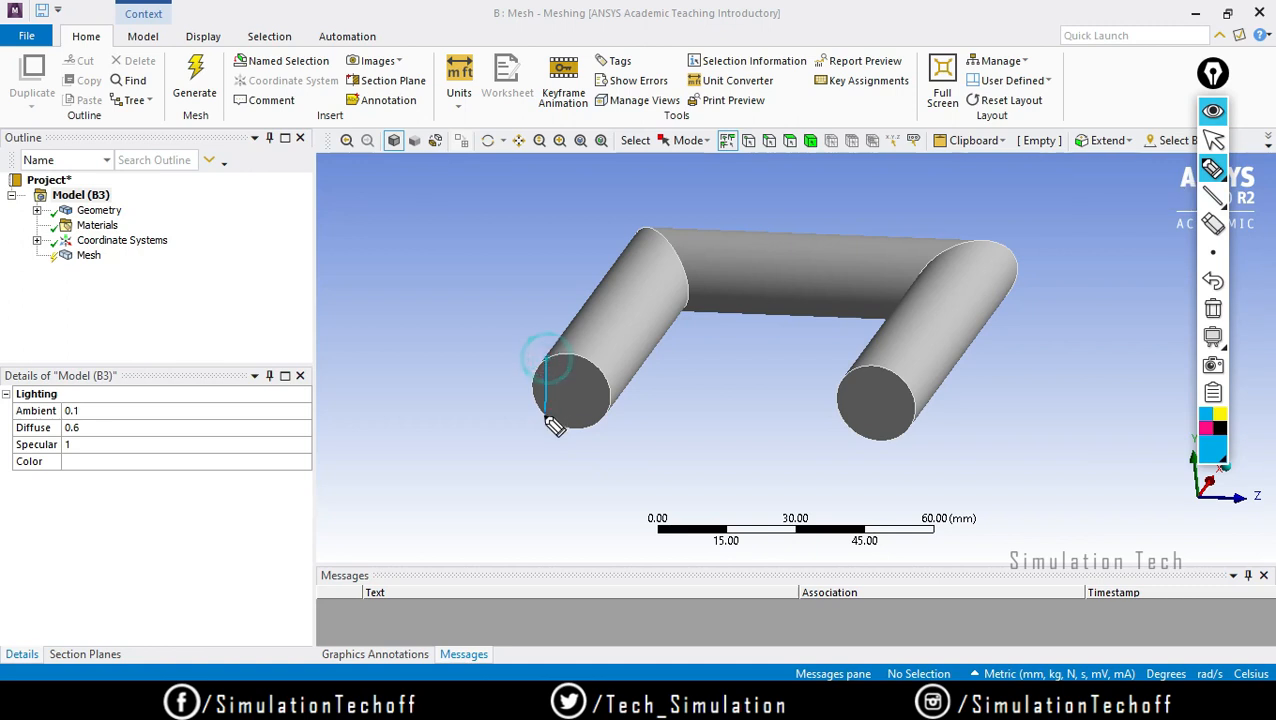
{"action": "mouse_move", "coordinate": [555, 359]}
{"action": "left_mouse_down"}
{"action": "mouse_move", "coordinate": [550, 421]}
{"action": "mouse_move", "coordinate": [568, 415]}
{"action": "left_mouse_up"}
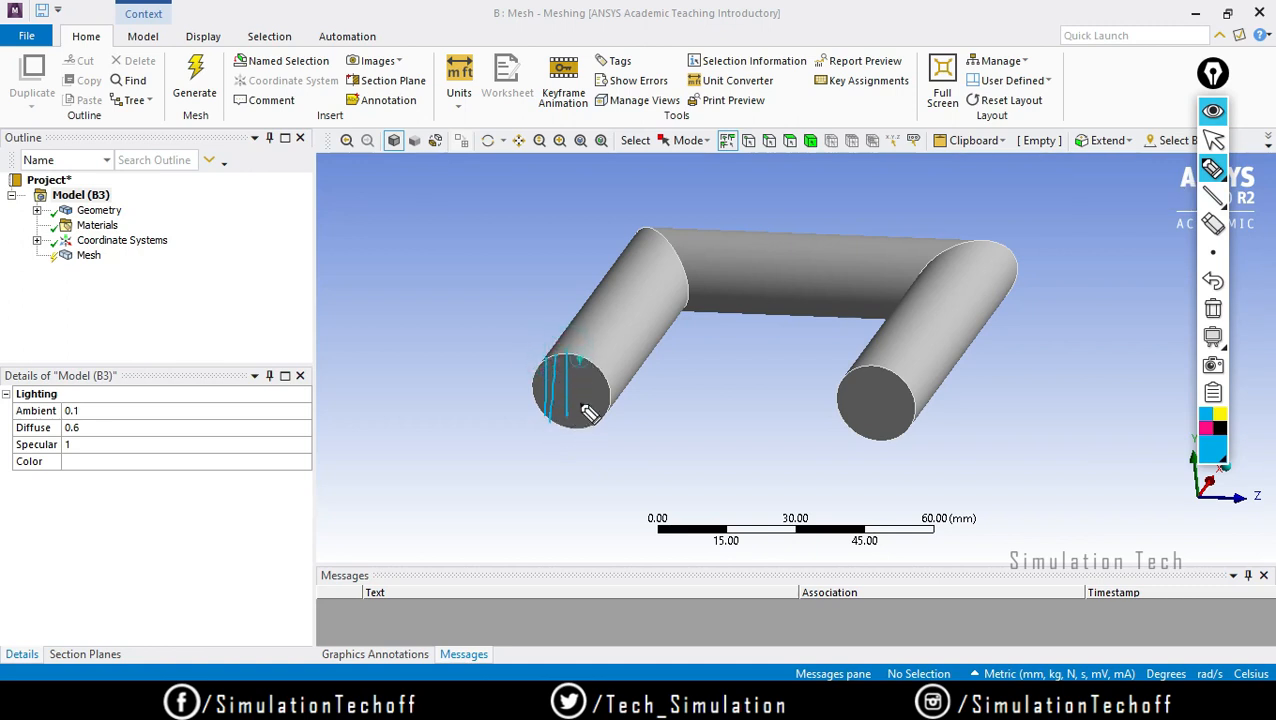
{"action": "mouse_move", "coordinate": [580, 357]}
{"action": "left_mouse_down"}
{"action": "mouse_move", "coordinate": [582, 445]}
{"action": "mouse_move", "coordinate": [595, 430]}
{"action": "left_mouse_up"}
{"action": "mouse_move", "coordinate": [532, 371]}
{"action": "left_mouse_down"}
{"action": "mouse_move", "coordinate": [598, 374]}
{"action": "mouse_move", "coordinate": [588, 398]}
{"action": "mouse_move", "coordinate": [607, 427]}
{"action": "left_mouse_up"}
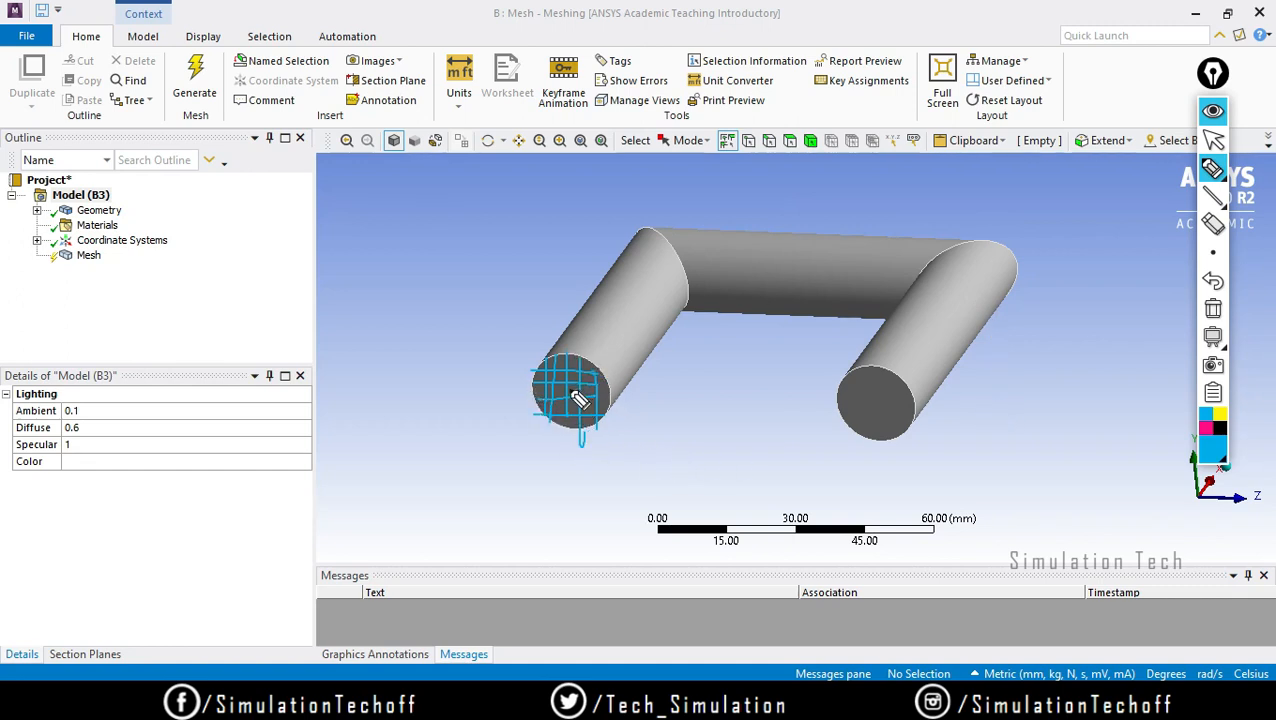
{"action": "mouse_move", "coordinate": [578, 394]}
{"action": "left_mouse_down"}
{"action": "mouse_move", "coordinate": [668, 258]}
{"action": "mouse_move", "coordinate": [870, 266]}
{"action": "mouse_move", "coordinate": [922, 308]}
{"action": "mouse_move", "coordinate": [886, 386]}
{"action": "mouse_move", "coordinate": [878, 372]}
{"action": "mouse_move", "coordinate": [843, 427]}
{"action": "mouse_move", "coordinate": [876, 362]}
{"action": "mouse_move", "coordinate": [872, 444]}
{"action": "left_mouse_up"}
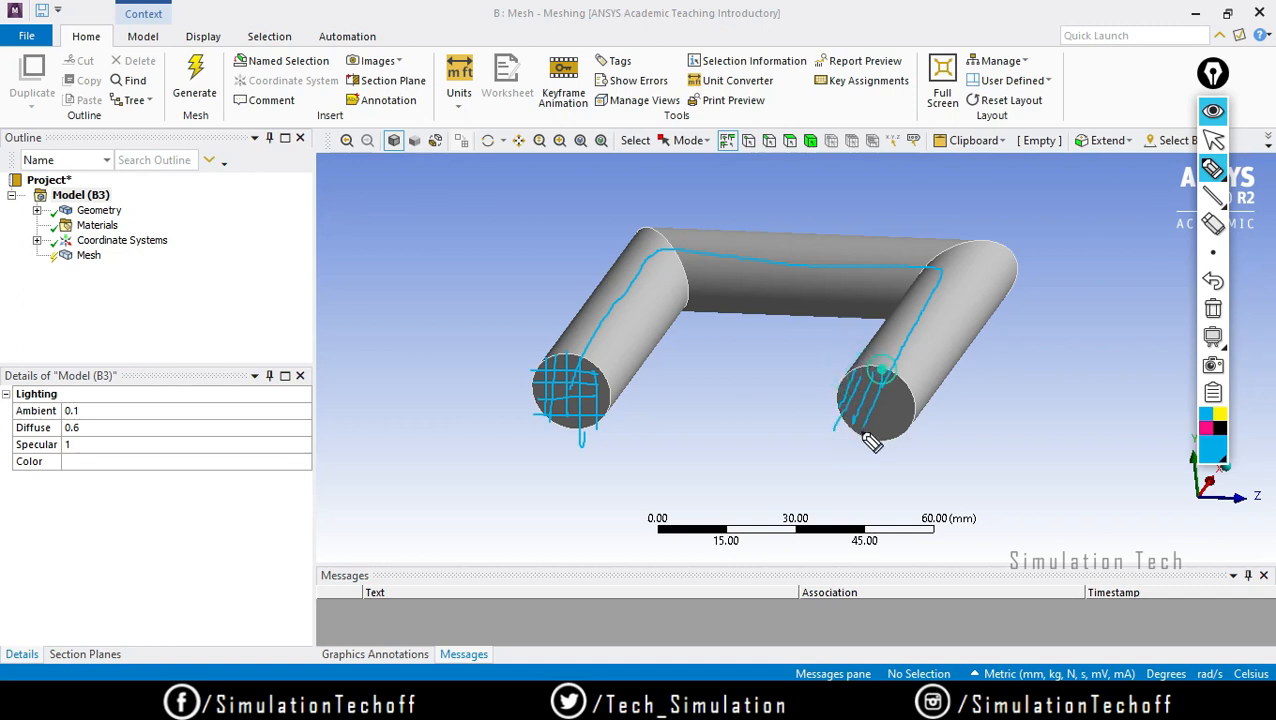
{"action": "left_click_drag", "start_coordinate": [881, 369], "coordinate": [878, 433]}
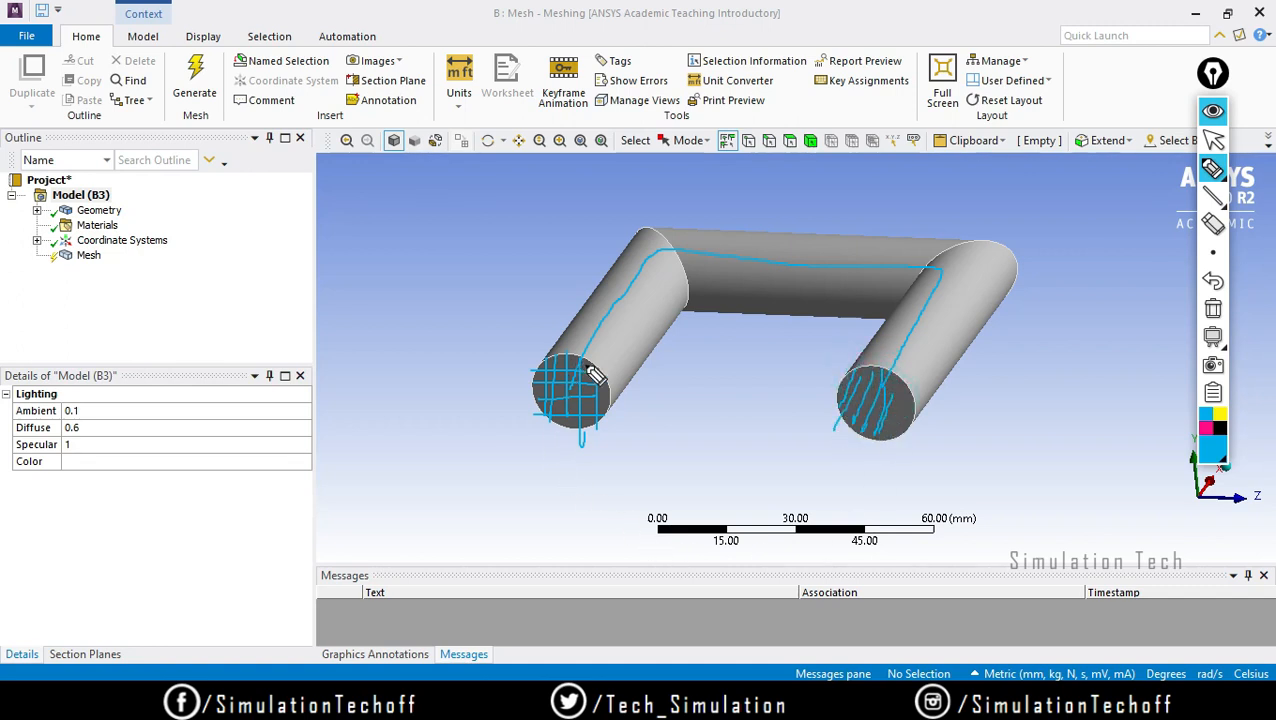
Label the gridded end face S and the hatched end face T with arrows, and clear all annotations
{"action": "mouse_move", "coordinate": [584, 424]}
{"action": "left_mouse_down"}
{"action": "mouse_move", "coordinate": [604, 468]}
{"action": "mouse_move", "coordinate": [622, 473]}
{"action": "mouse_move", "coordinate": [594, 546]}
{"action": "left_mouse_up"}
{"action": "left_click_drag", "start_coordinate": [887, 441], "coordinate": [898, 488]}
{"action": "mouse_move", "coordinate": [867, 480]}
{"action": "left_mouse_down"}
{"action": "mouse_move", "coordinate": [919, 509]}
{"action": "mouse_move", "coordinate": [921, 487]}
{"action": "left_mouse_up"}
{"action": "mouse_move", "coordinate": [932, 478]}
{"action": "left_mouse_down"}
{"action": "mouse_move", "coordinate": [942, 499]}
{"action": "mouse_move", "coordinate": [952, 471]}
{"action": "left_mouse_up"}
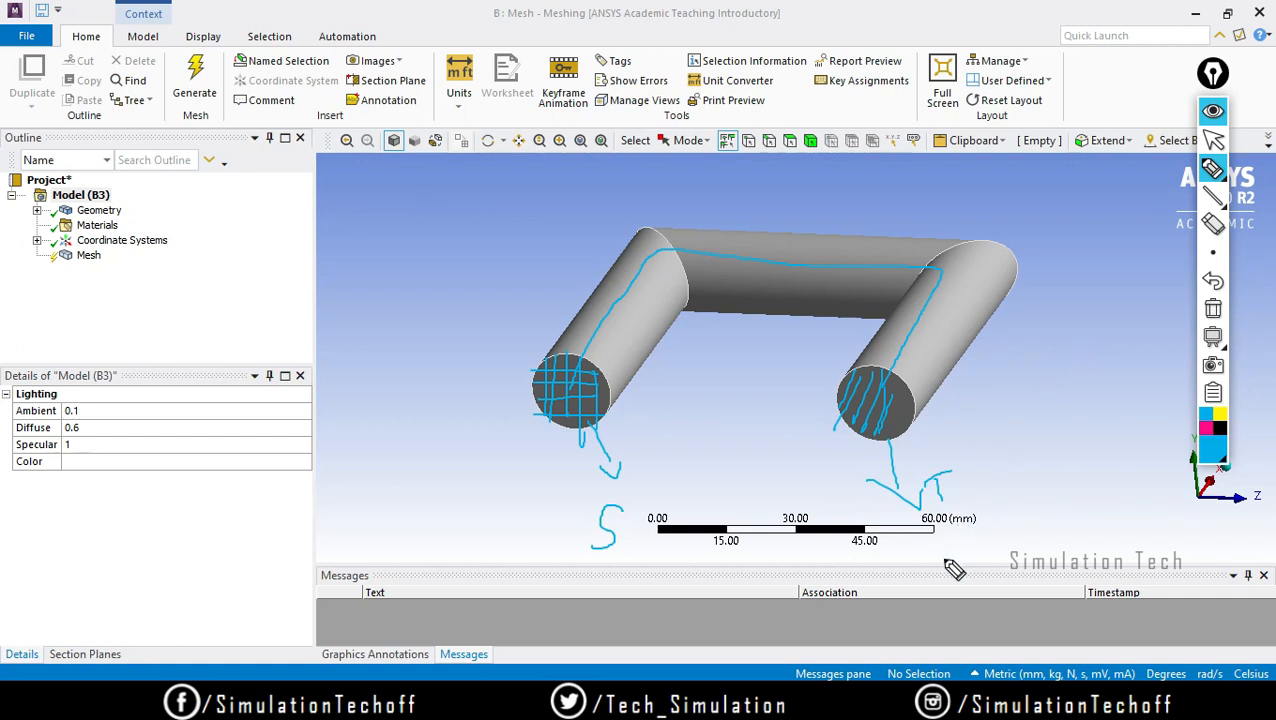
{"action": "left_click", "coordinate": [1213, 308]}
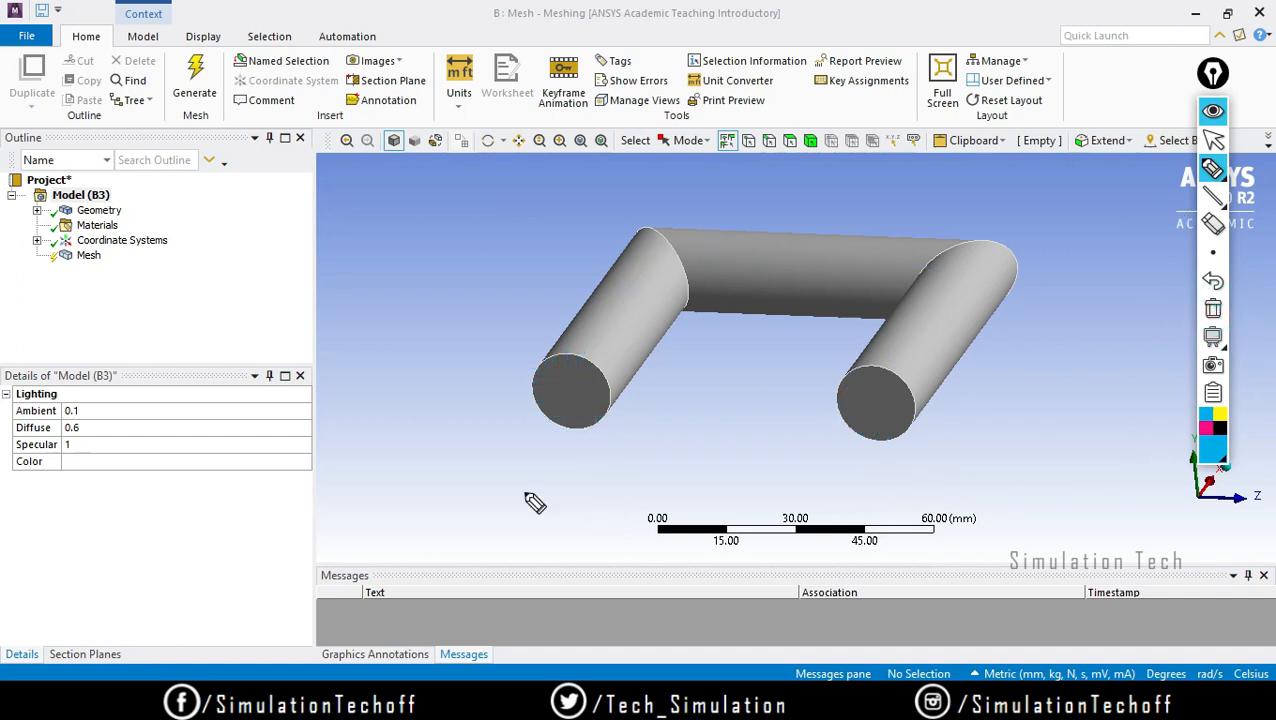
{"action": "left_click", "coordinate": [1216, 307]}
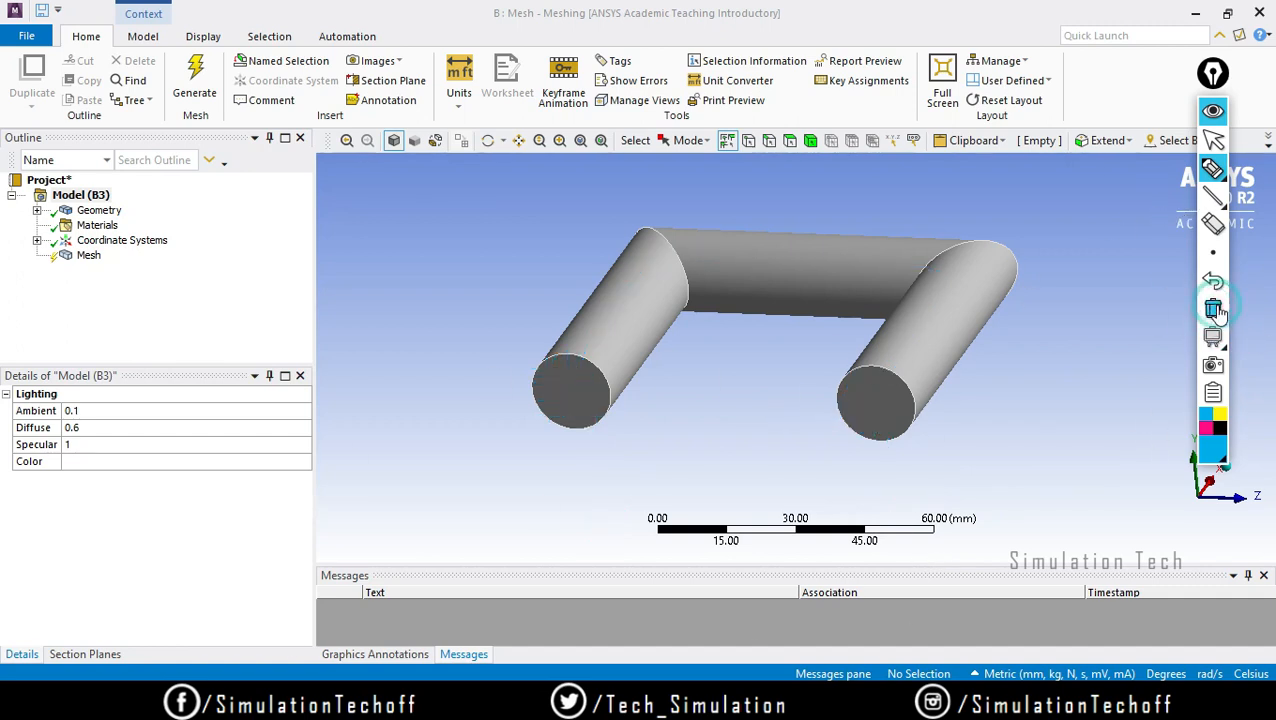
{"action": "left_click", "coordinate": [1213, 138]}
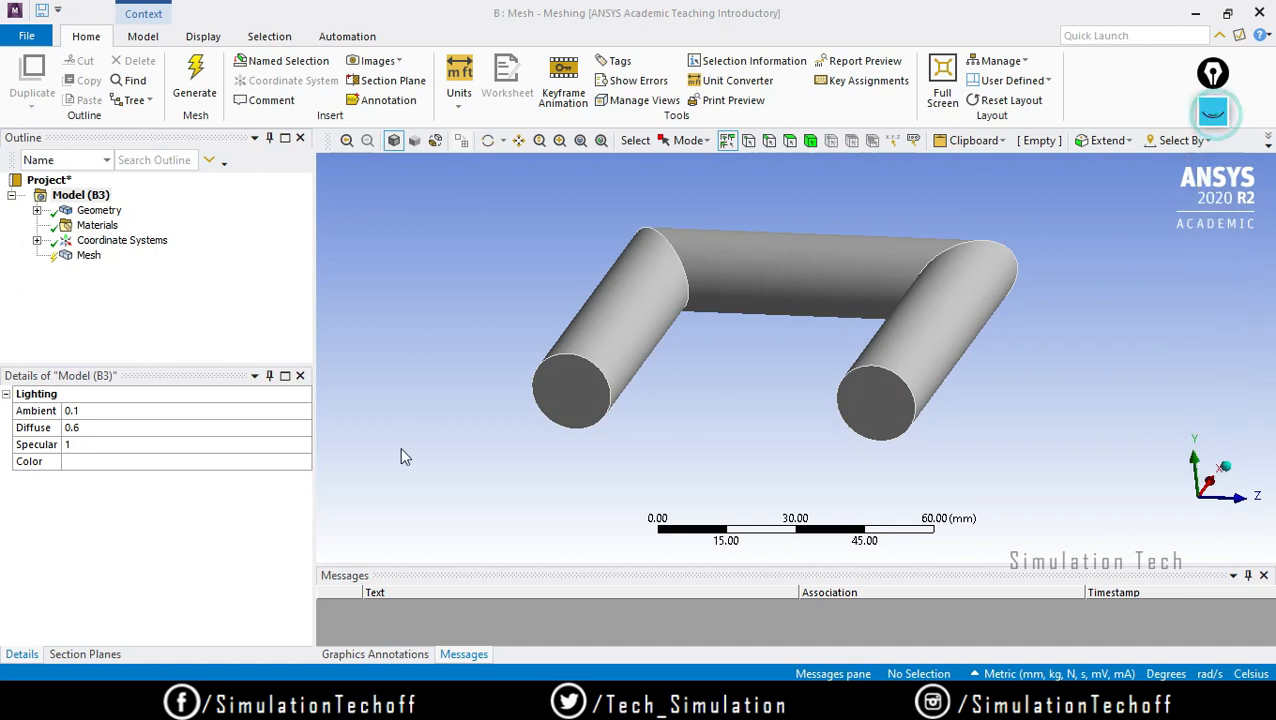
Generate the rod's mesh with the default settings
{"action": "left_click", "coordinate": [86, 255]}
{"action": "right_click", "coordinate": [86, 256]}
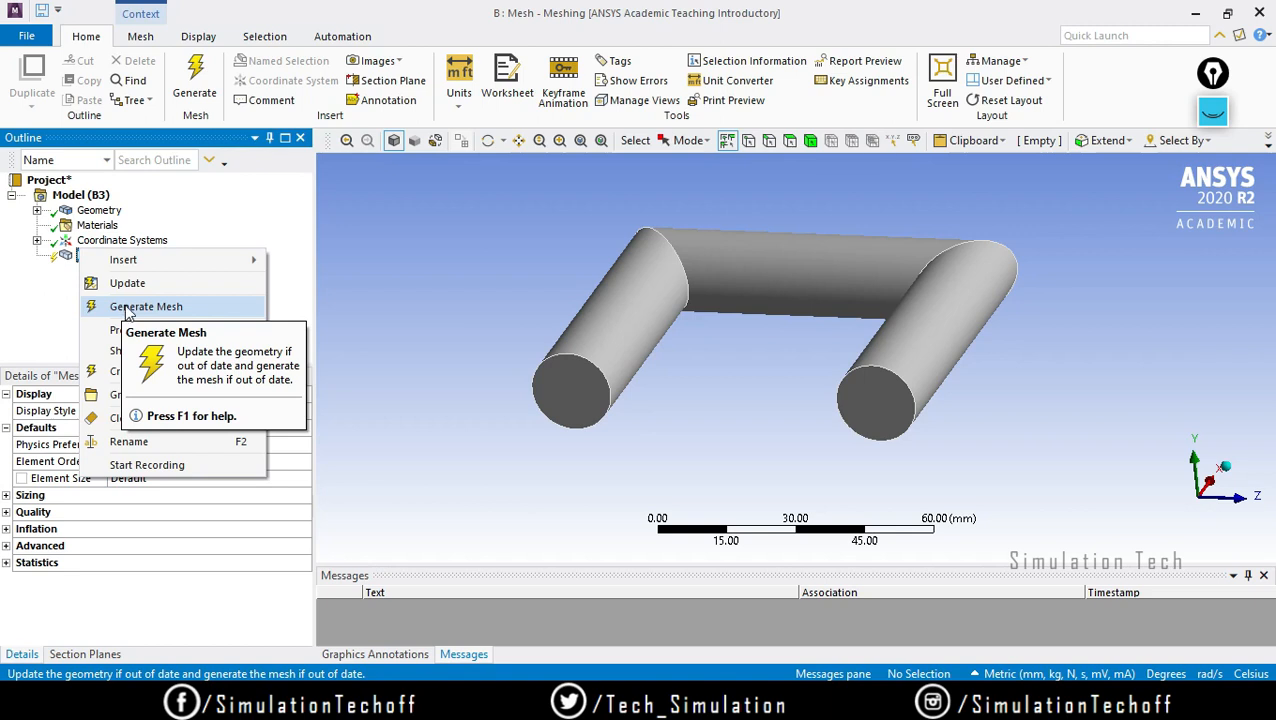
{"action": "left_click", "coordinate": [126, 312]}
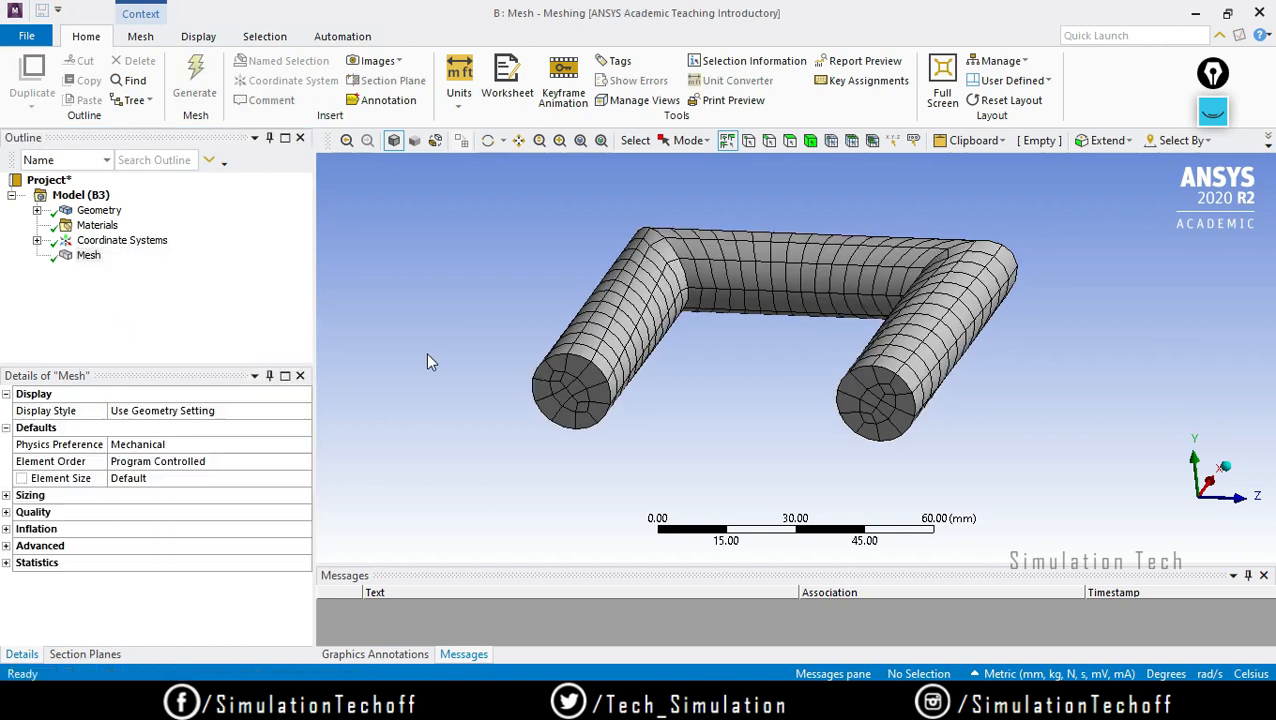
Examine the generated mesh, comparing the element patterns on the rod's two circular end faces
{"action": "middle_click_drag", "start_coordinate": [678, 455], "coordinate": [728, 424]}
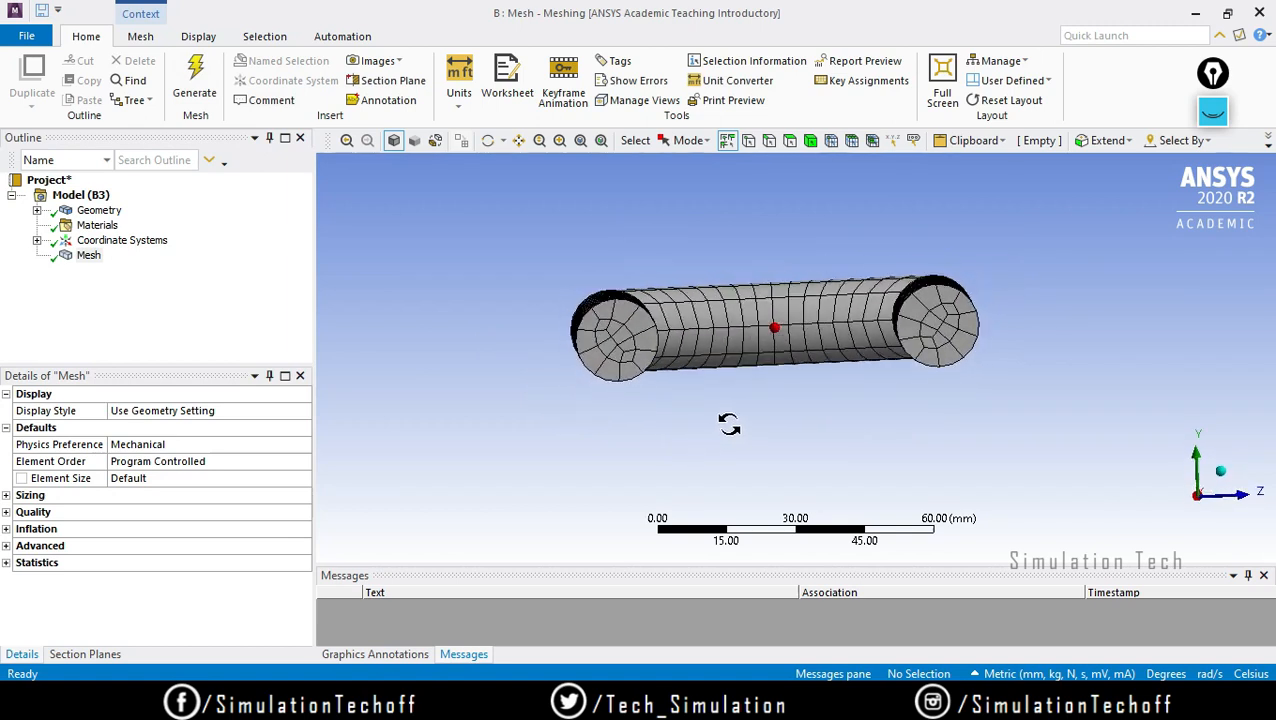
{"action": "scroll", "coordinate": [700, 410], "scroll_direction": "up", "scroll_amount": 5}
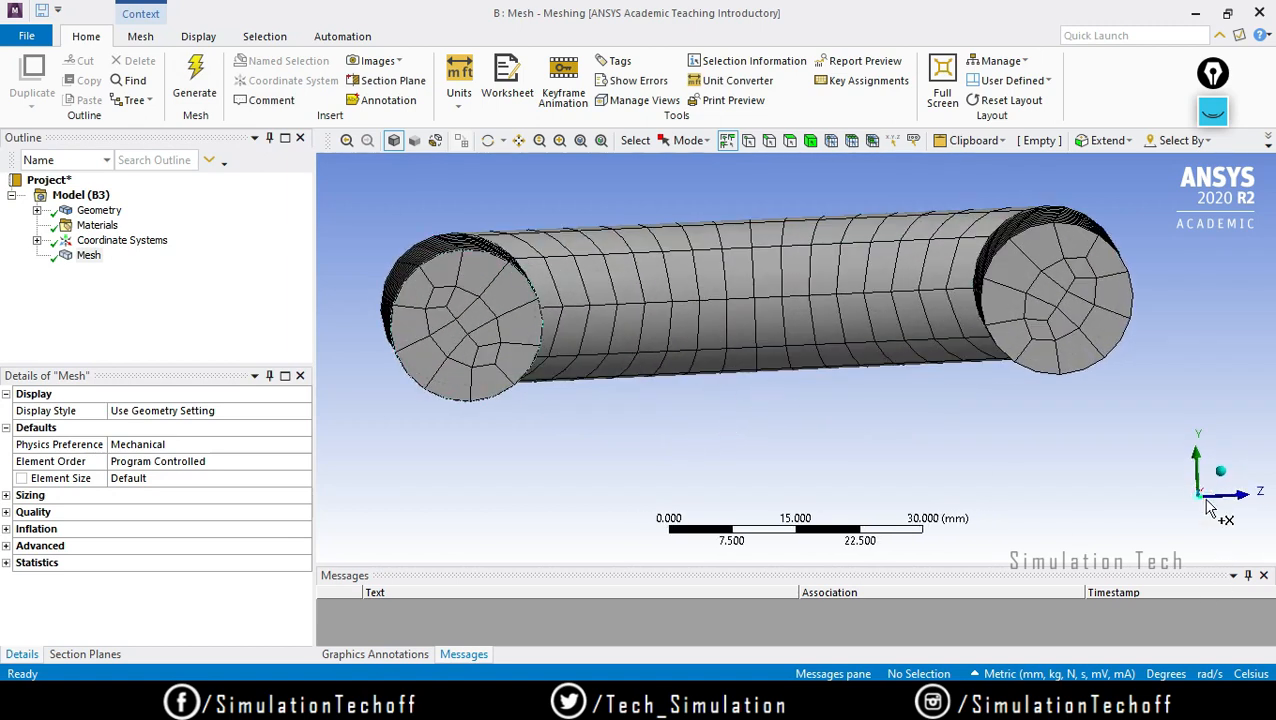
{"action": "left_click", "coordinate": [1206, 505]}
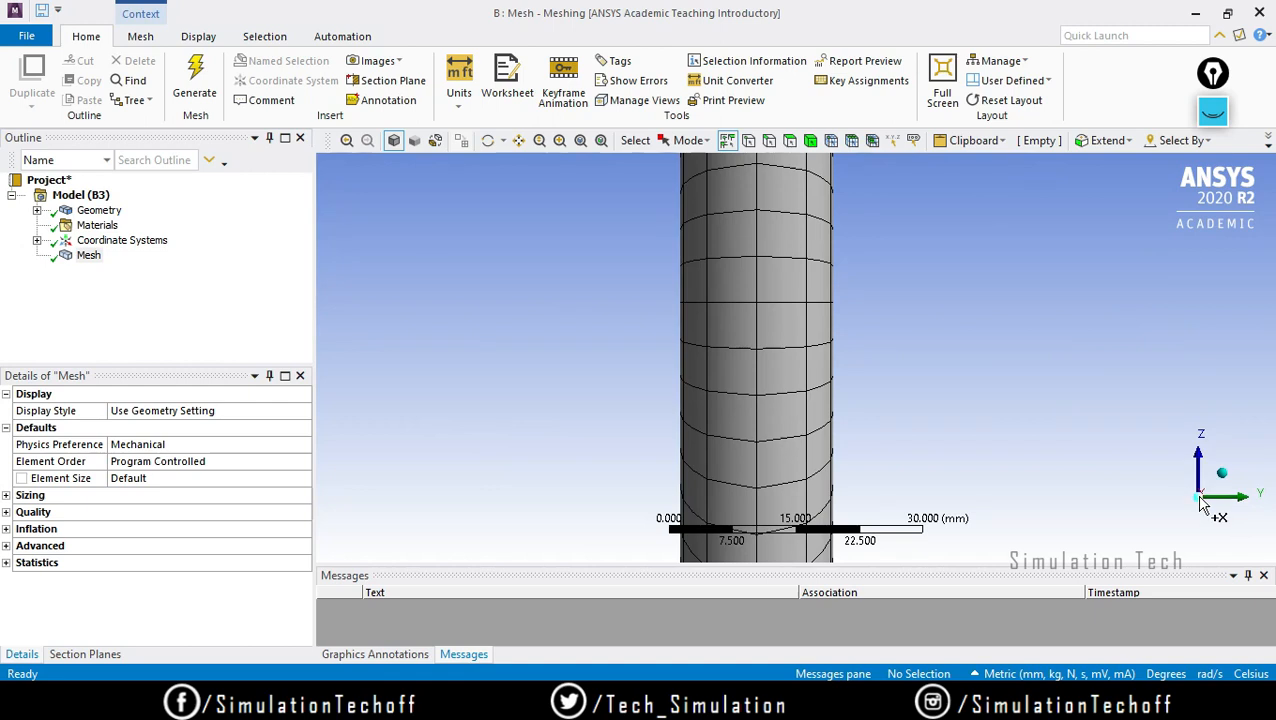
{"action": "scroll", "coordinate": [997, 485], "scroll_direction": "down", "scroll_amount": 3}
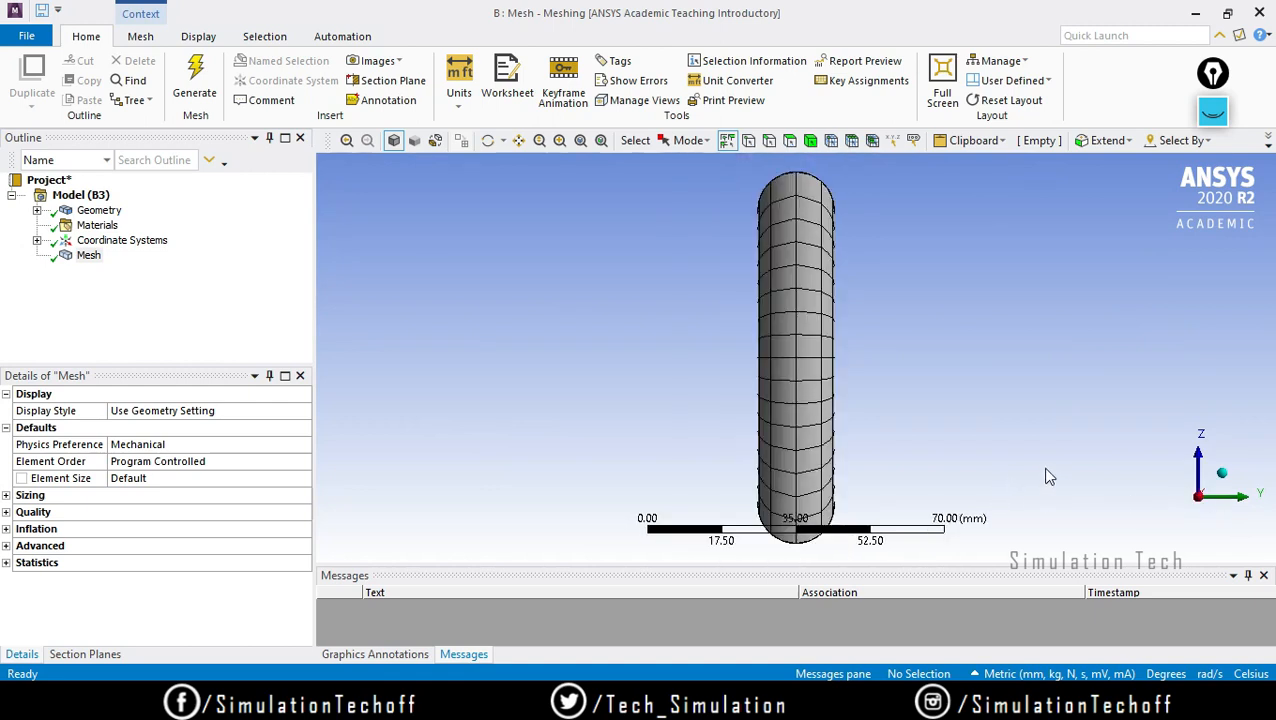
{"action": "middle_click_drag", "start_coordinate": [1155, 487], "coordinate": [884, 478]}
{"action": "scroll", "coordinate": [881, 468], "scroll_direction": "up", "scroll_amount": 5}
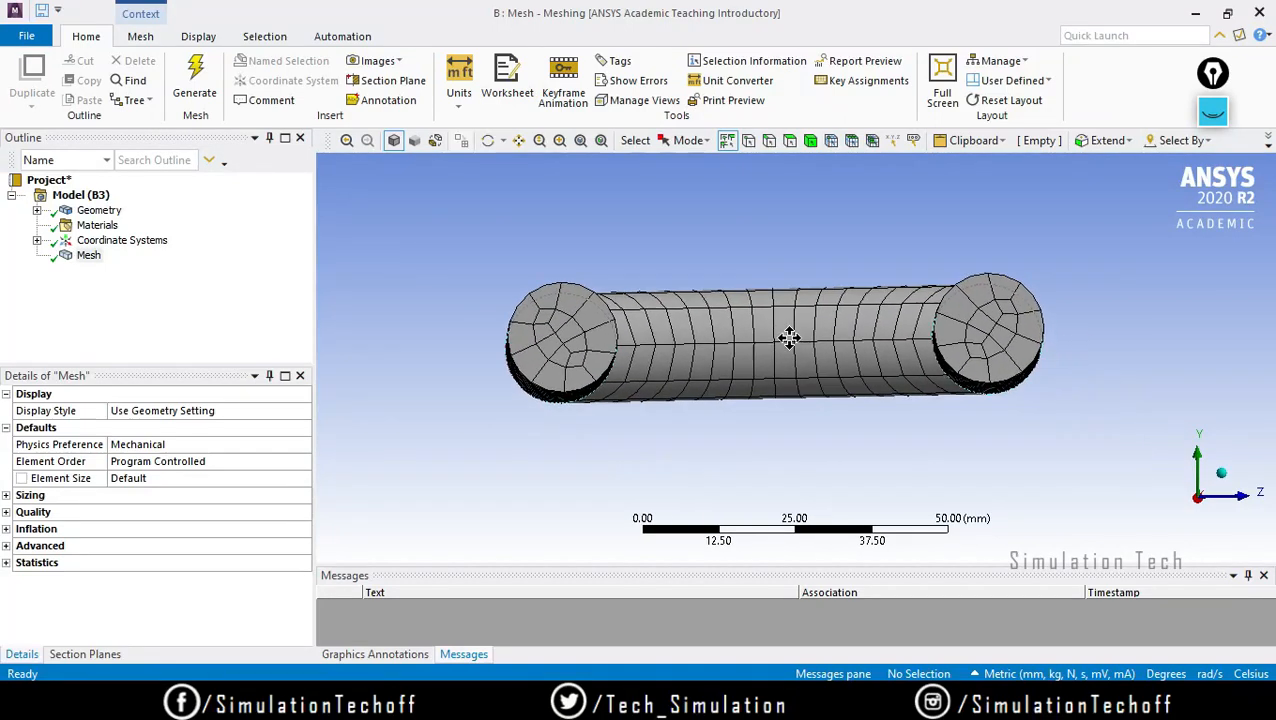
{"action": "scroll", "coordinate": [703, 347], "scroll_direction": "down", "scroll_amount": 1}
{"action": "middle_click_drag", "start_coordinate": [711, 357], "coordinate": [719, 373], "text": "ctrl"}
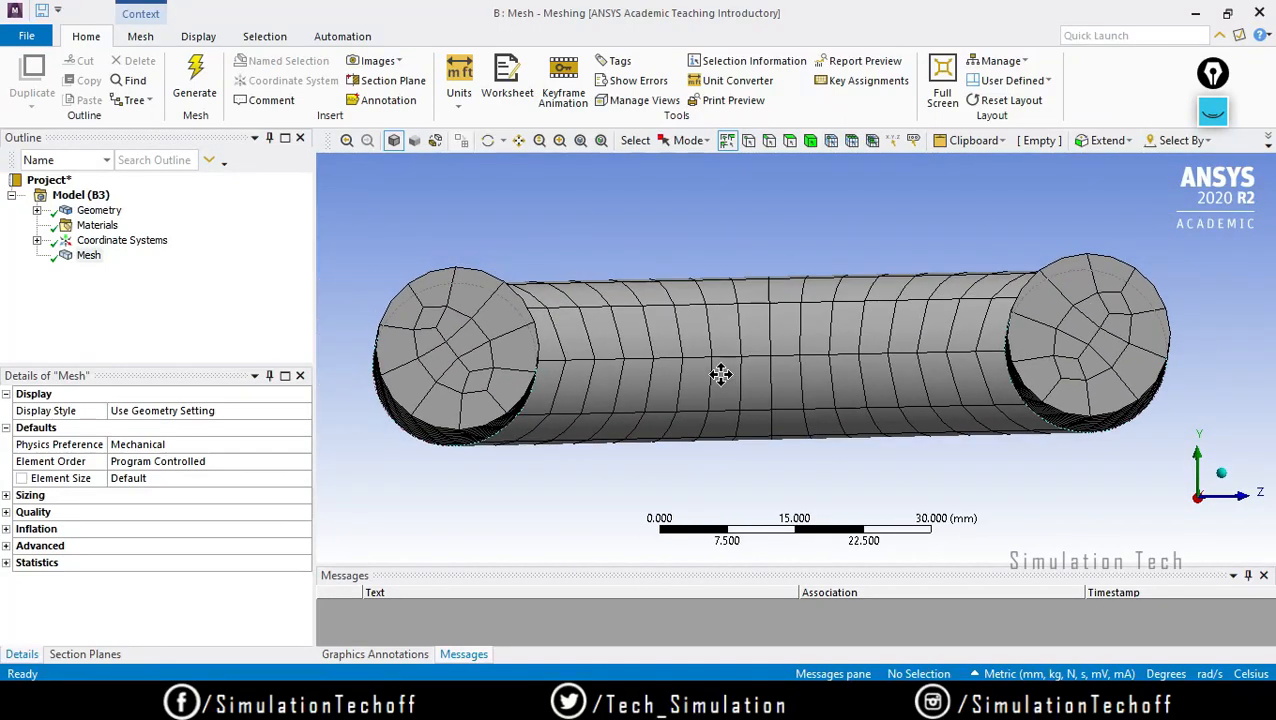
Outline the matching core region and one outer element on both meshed end faces, and clear the annotations
{"action": "left_click", "coordinate": [1212, 110]}
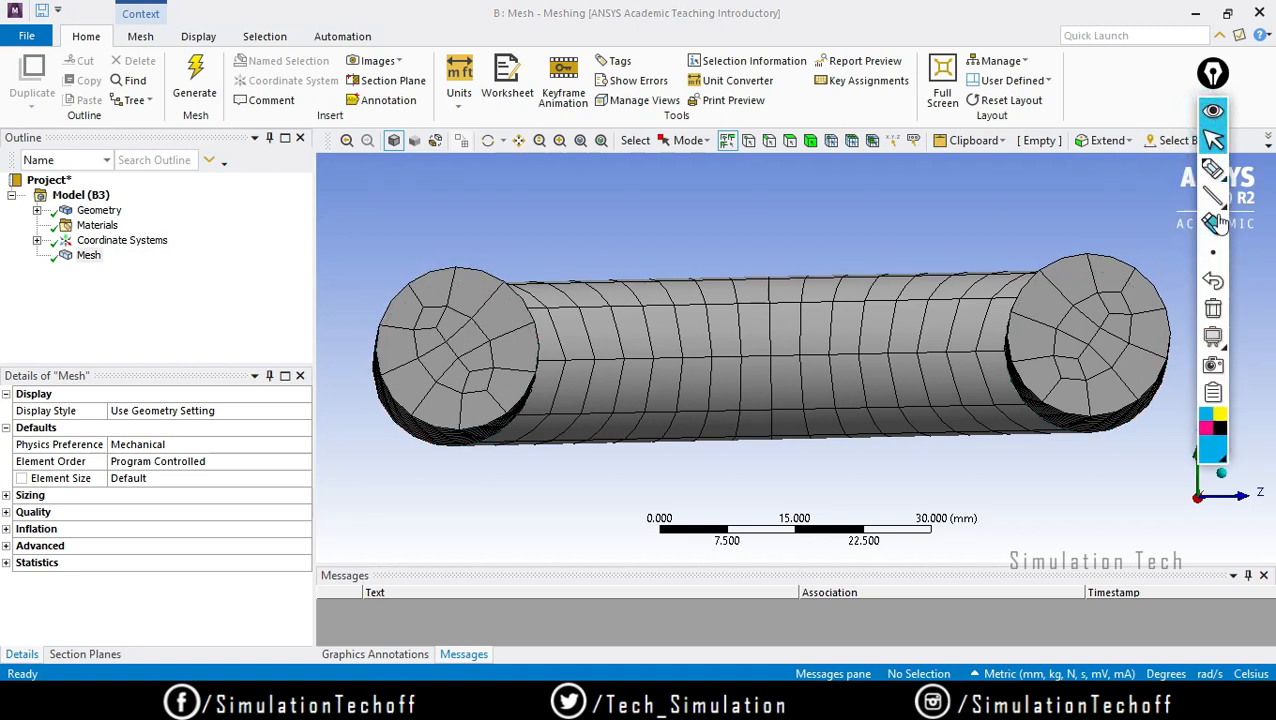
{"action": "left_click", "coordinate": [1212, 168]}
{"action": "mouse_move", "coordinate": [421, 305]}
{"action": "left_mouse_down"}
{"action": "mouse_move", "coordinate": [420, 360]}
{"action": "mouse_move", "coordinate": [480, 400]}
{"action": "mouse_move", "coordinate": [455, 314]}
{"action": "left_mouse_up"}
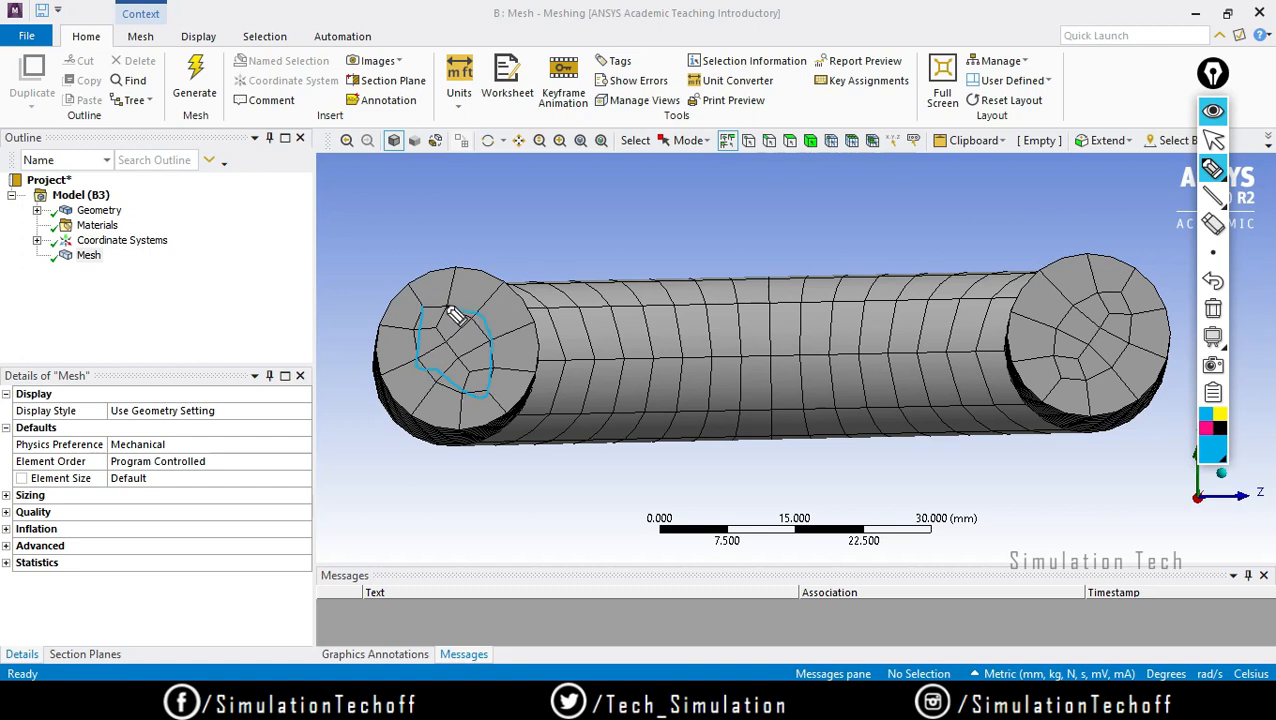
{"action": "mouse_move", "coordinate": [1128, 292]}
{"action": "left_mouse_down"}
{"action": "mouse_move", "coordinate": [1062, 330]}
{"action": "mouse_move", "coordinate": [1054, 382]}
{"action": "mouse_move", "coordinate": [1106, 384]}
{"action": "mouse_move", "coordinate": [1134, 310]}
{"action": "left_mouse_up"}
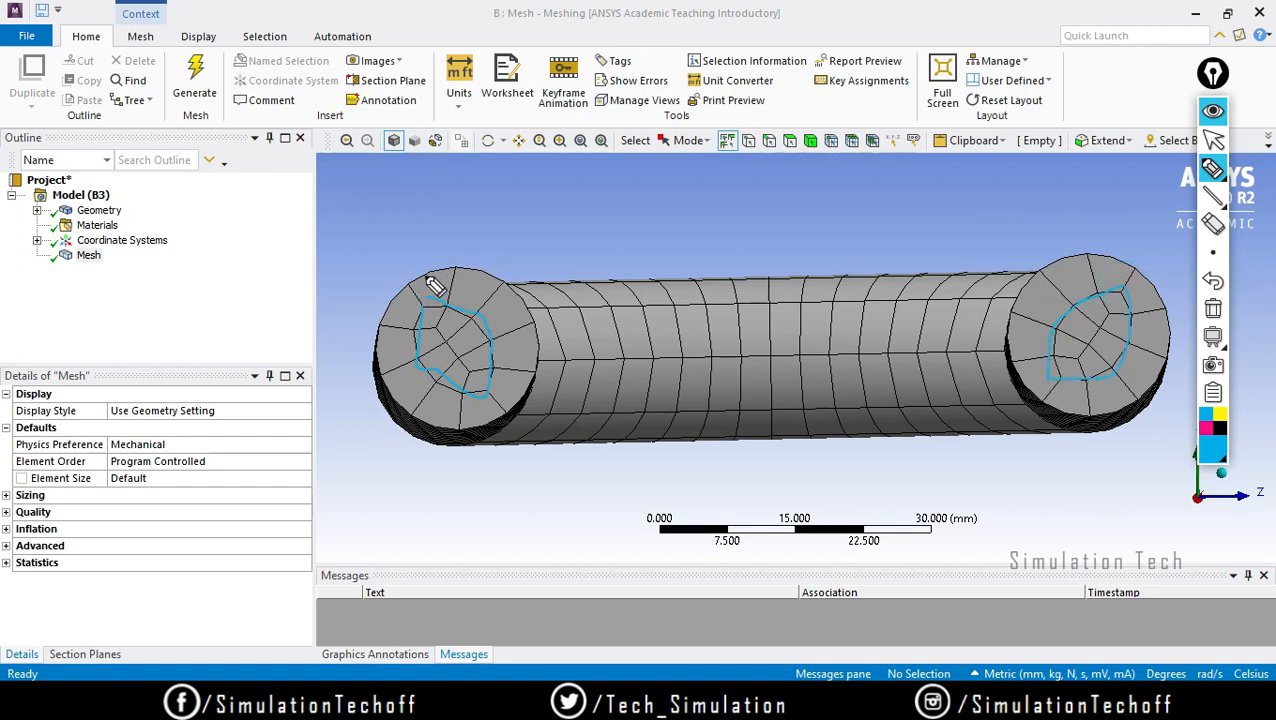
{"action": "mouse_move", "coordinate": [456, 266]}
{"action": "left_mouse_down"}
{"action": "mouse_move", "coordinate": [452, 318]}
{"action": "mouse_move", "coordinate": [498, 296]}
{"action": "mouse_move", "coordinate": [456, 279]}
{"action": "left_mouse_up"}
{"action": "mouse_move", "coordinate": [1090, 292]}
{"action": "left_mouse_down"}
{"action": "mouse_move", "coordinate": [1080, 250]}
{"action": "mouse_move", "coordinate": [1044, 272]}
{"action": "left_mouse_up"}
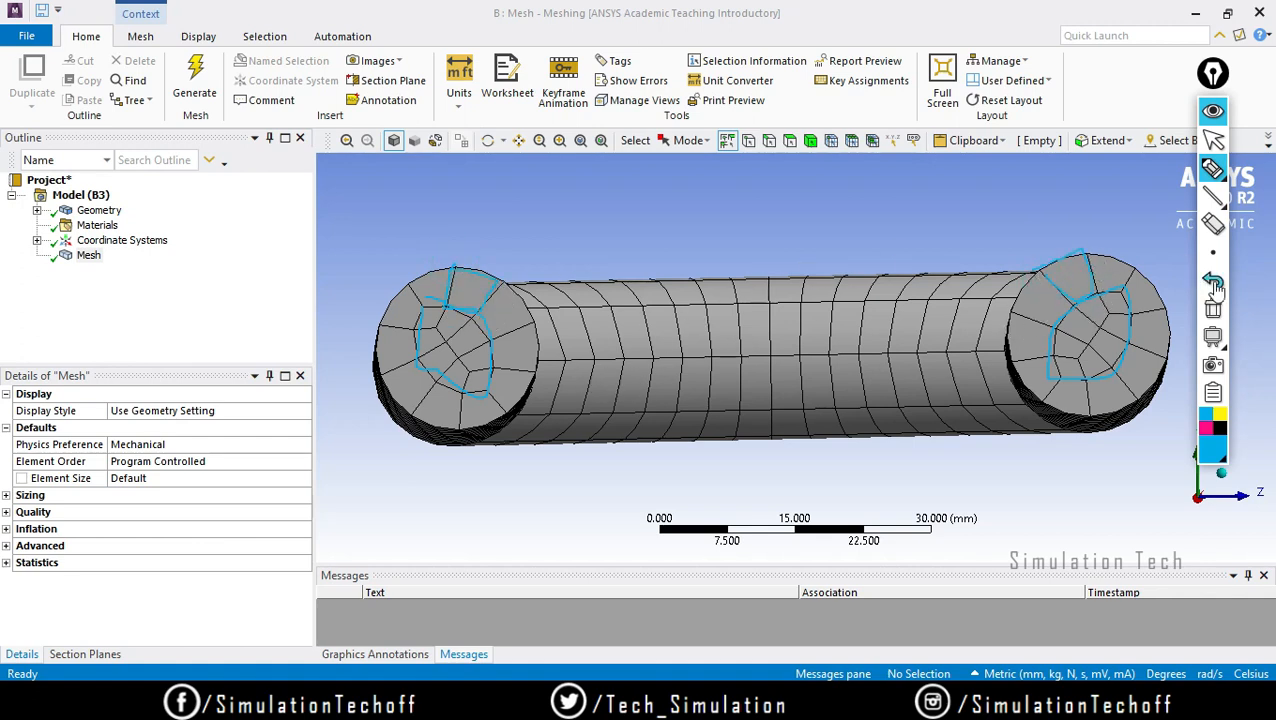
{"action": "left_click", "coordinate": [1213, 140]}
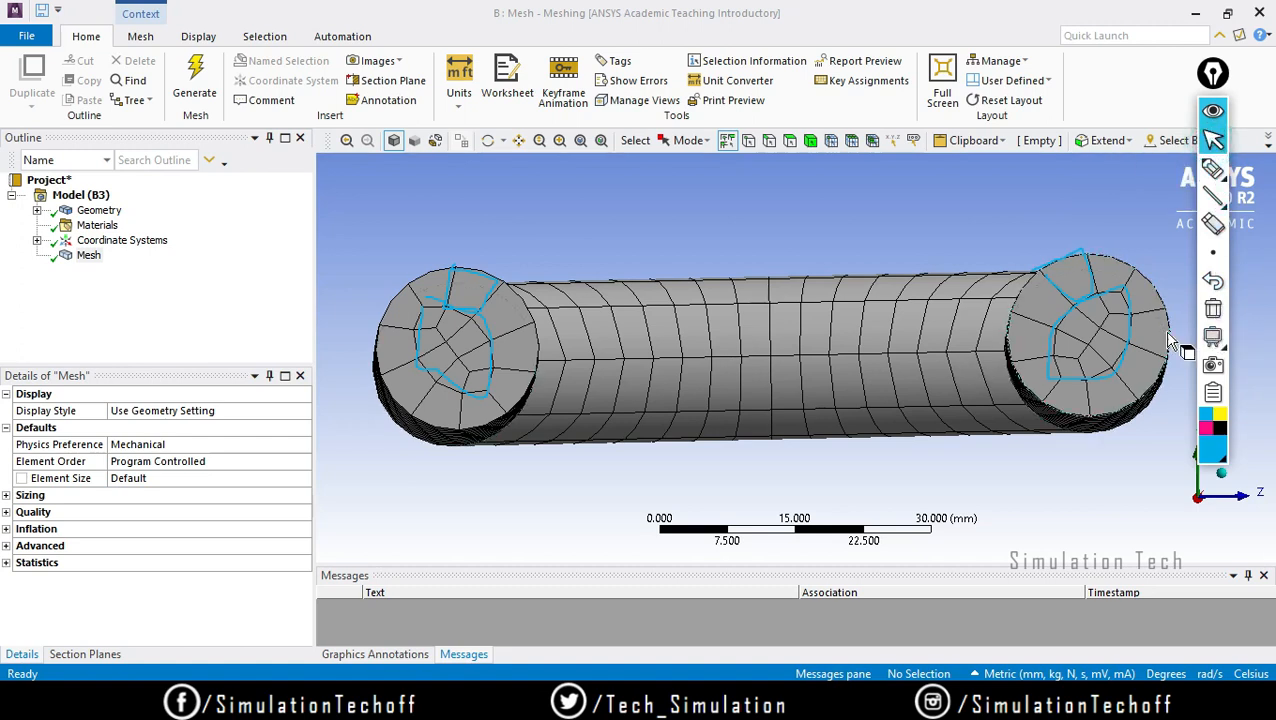
{"action": "middle_click_drag", "start_coordinate": [810, 276], "coordinate": [744, 331]}
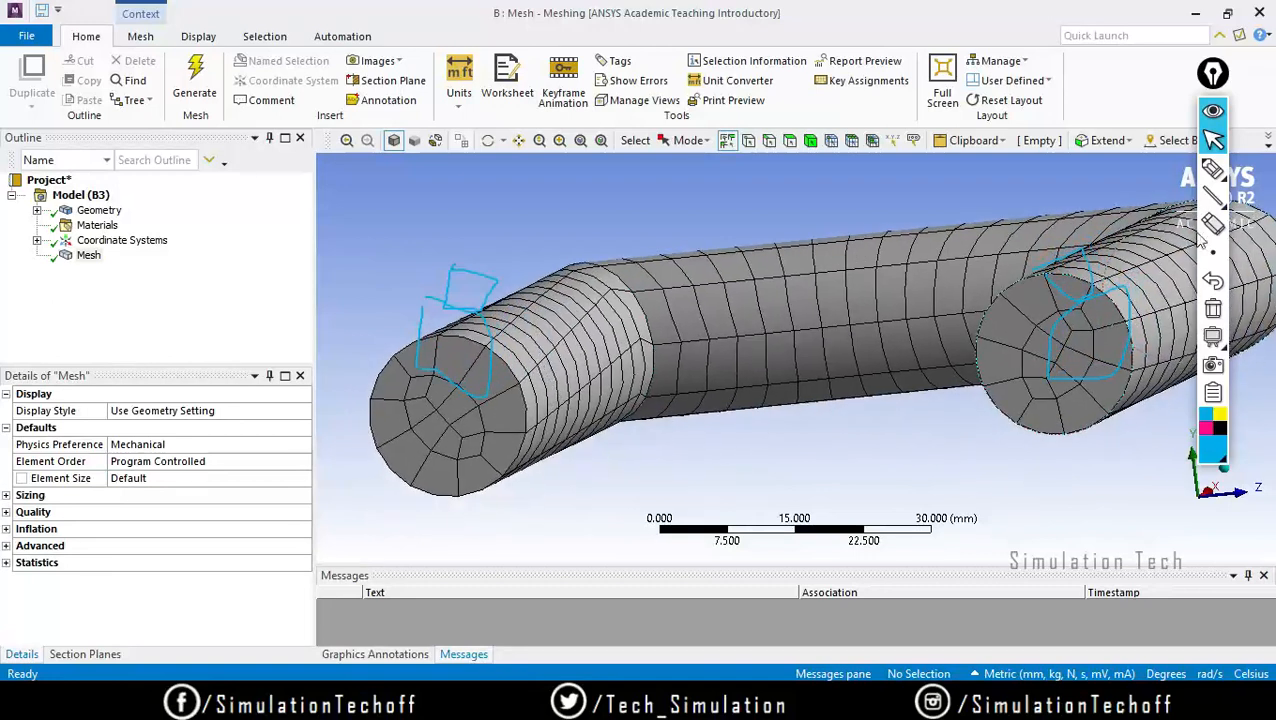
{"action": "left_click", "coordinate": [1213, 308]}
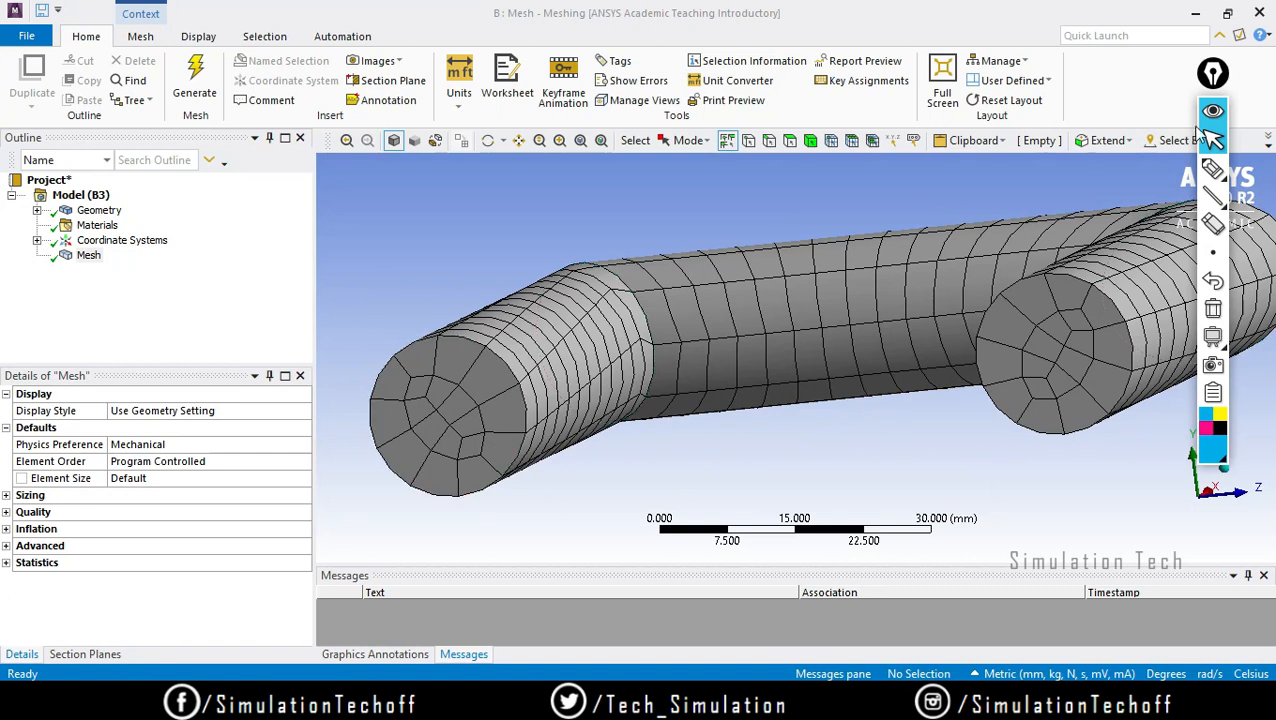
Draw a check mark above the meshed rod, erase it and close the annotation tools
{"action": "left_click", "coordinate": [1213, 168]}
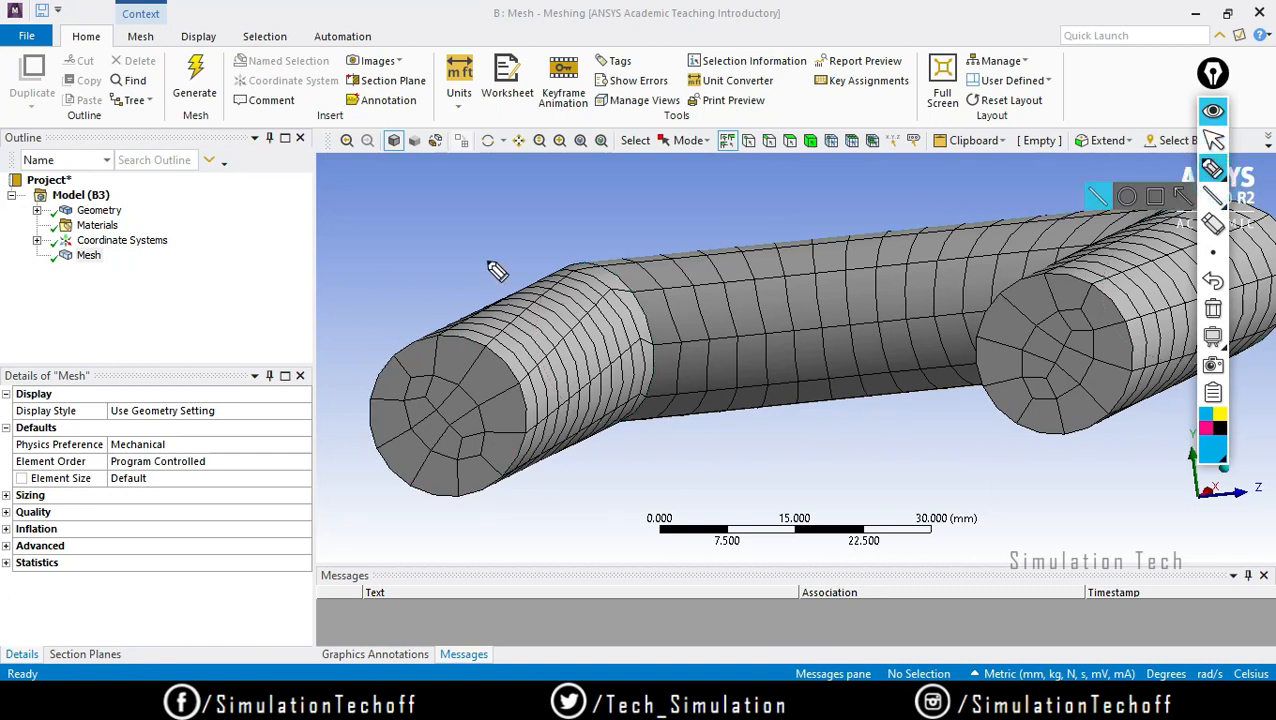
{"action": "left_click_drag", "start_coordinate": [481, 264], "coordinate": [532, 243]}
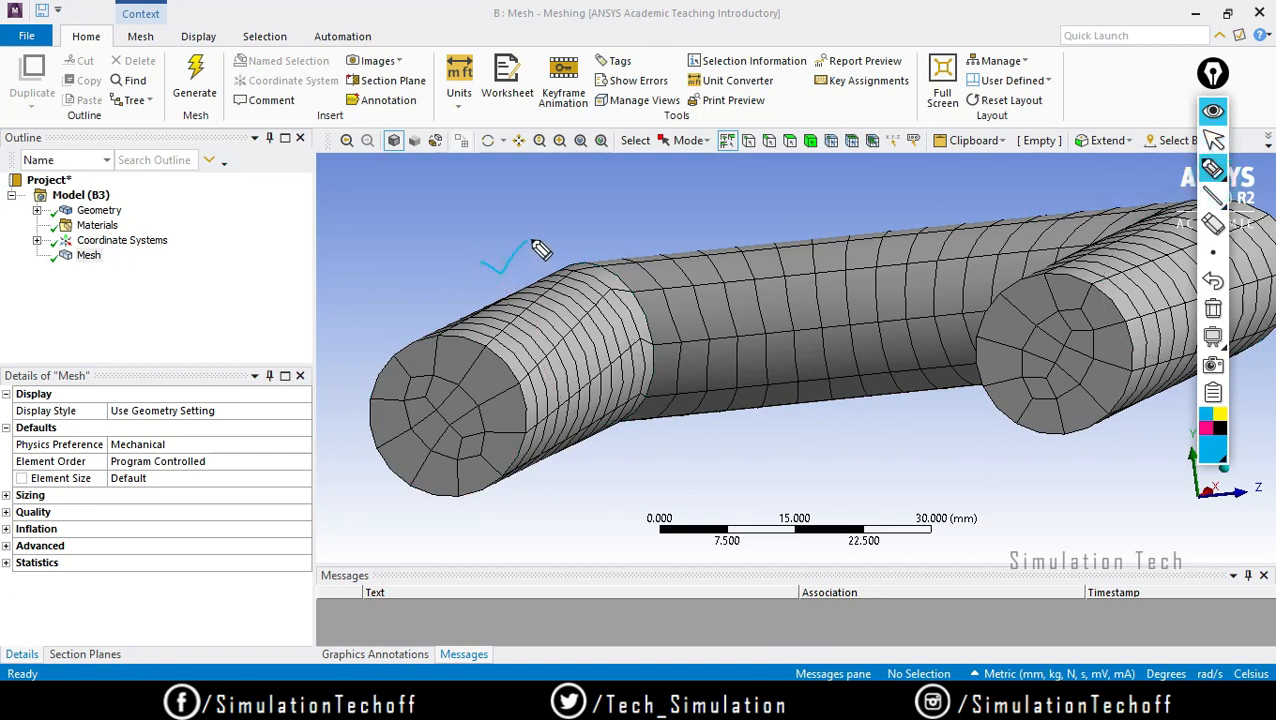
{"action": "left_click", "coordinate": [1213, 224]}
{"action": "left_click", "coordinate": [1212, 312]}
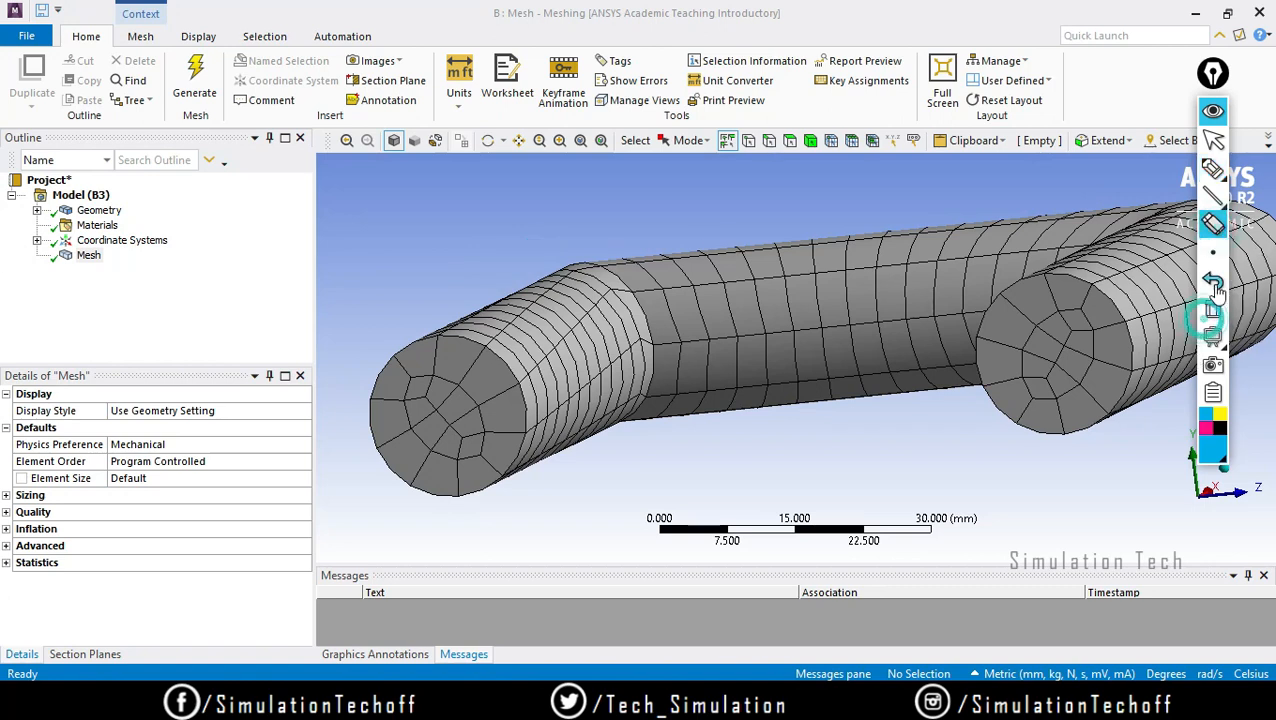
{"action": "left_click", "coordinate": [1212, 110]}
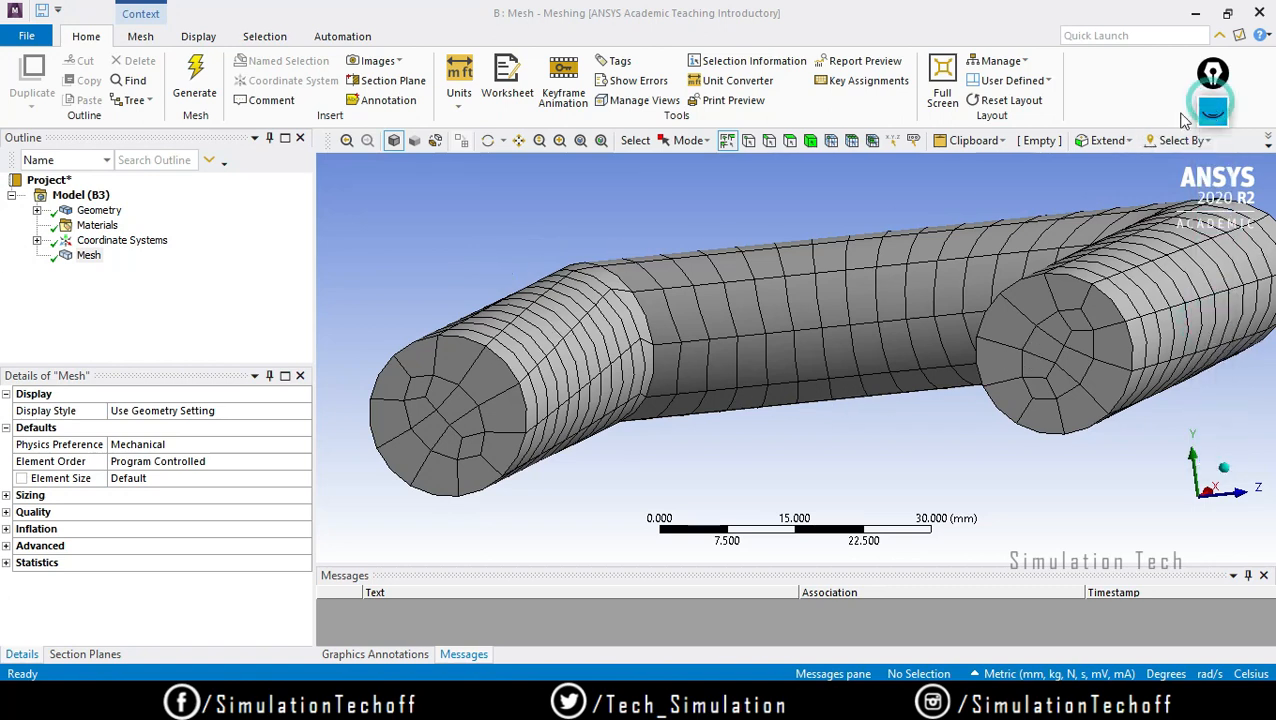
Clear the generated mesh data from the rod and confirm
{"action": "right_click", "coordinate": [88, 256]}
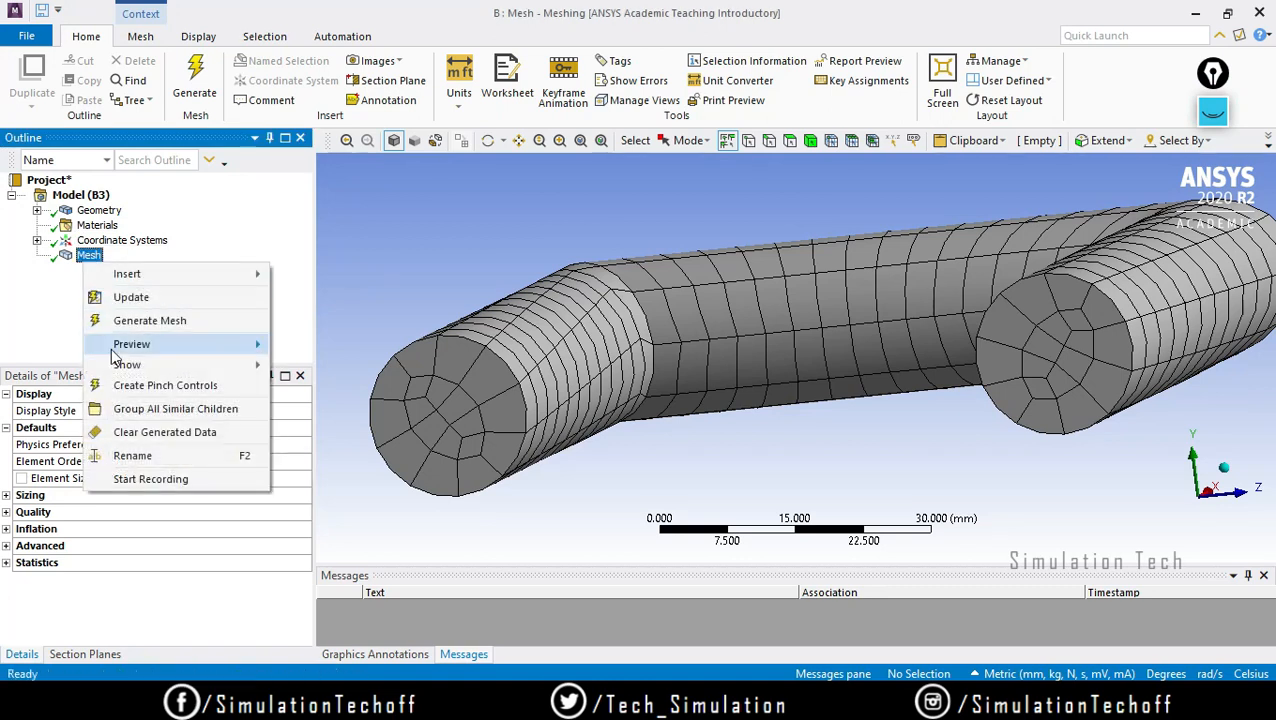
{"action": "left_click", "coordinate": [142, 411]}
{"action": "right_click", "coordinate": [78, 258]}
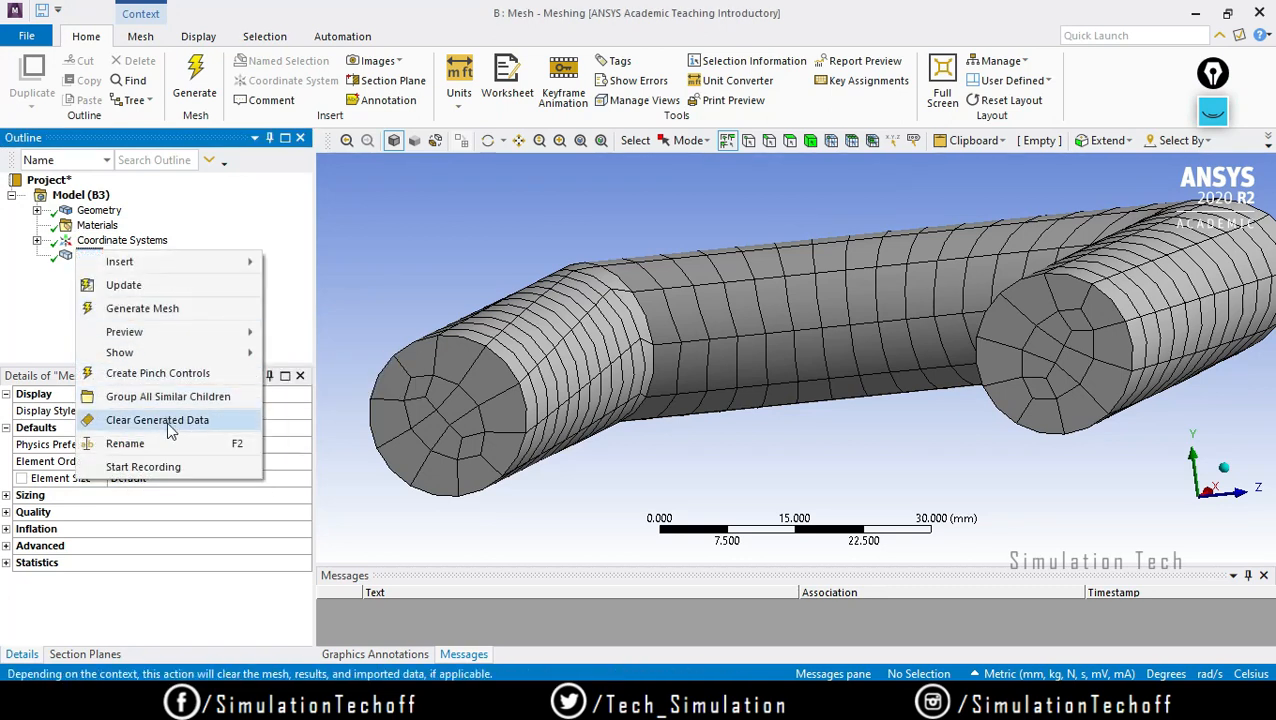
{"action": "left_click", "coordinate": [168, 420]}
{"action": "left_click", "coordinate": [706, 418]}
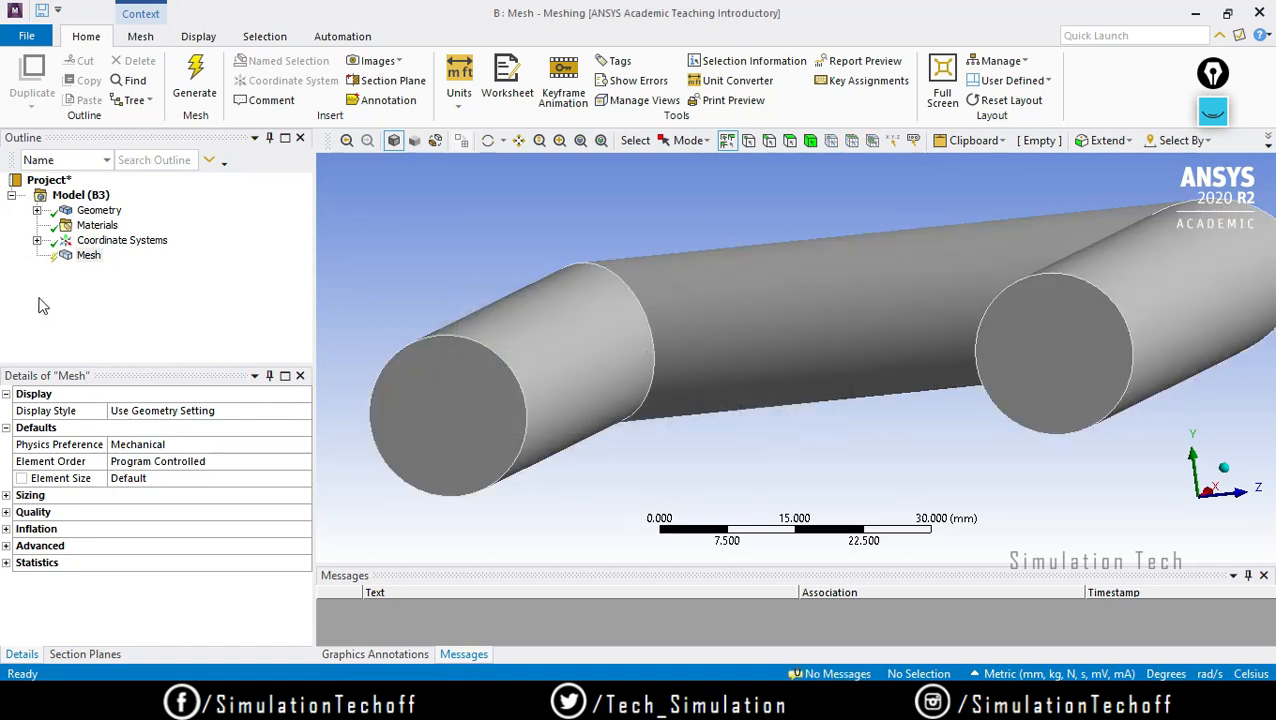
Show the topologically sweepable bodies and view the whole highlighted U-shaped rod
{"action": "right_click", "coordinate": [87, 257]}
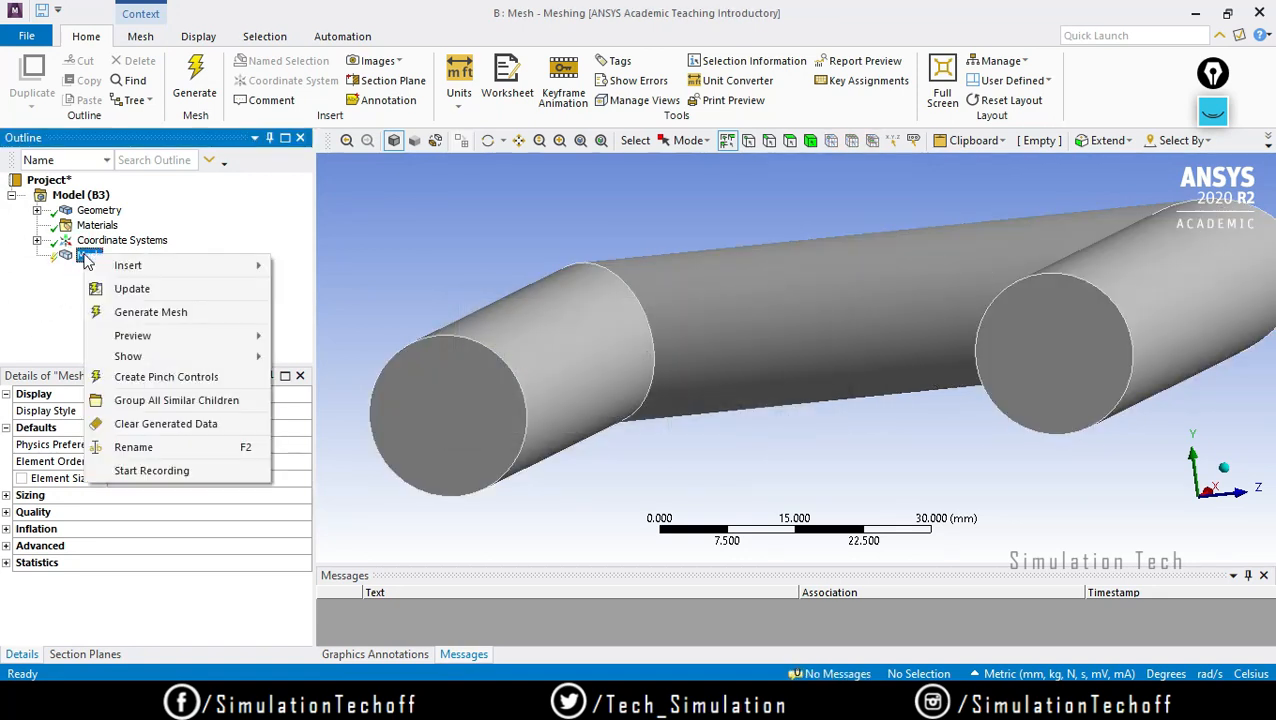
{"action": "mouse_move", "coordinate": [178, 357]}
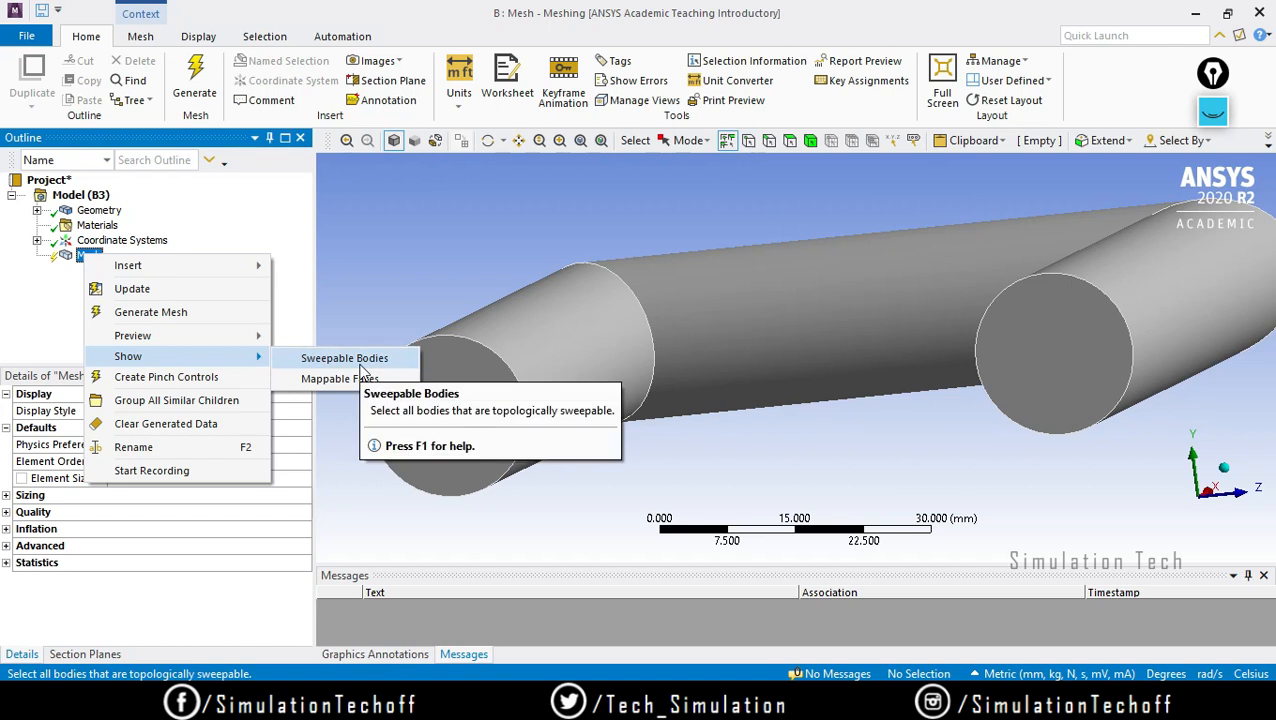
{"action": "left_click", "coordinate": [360, 366]}
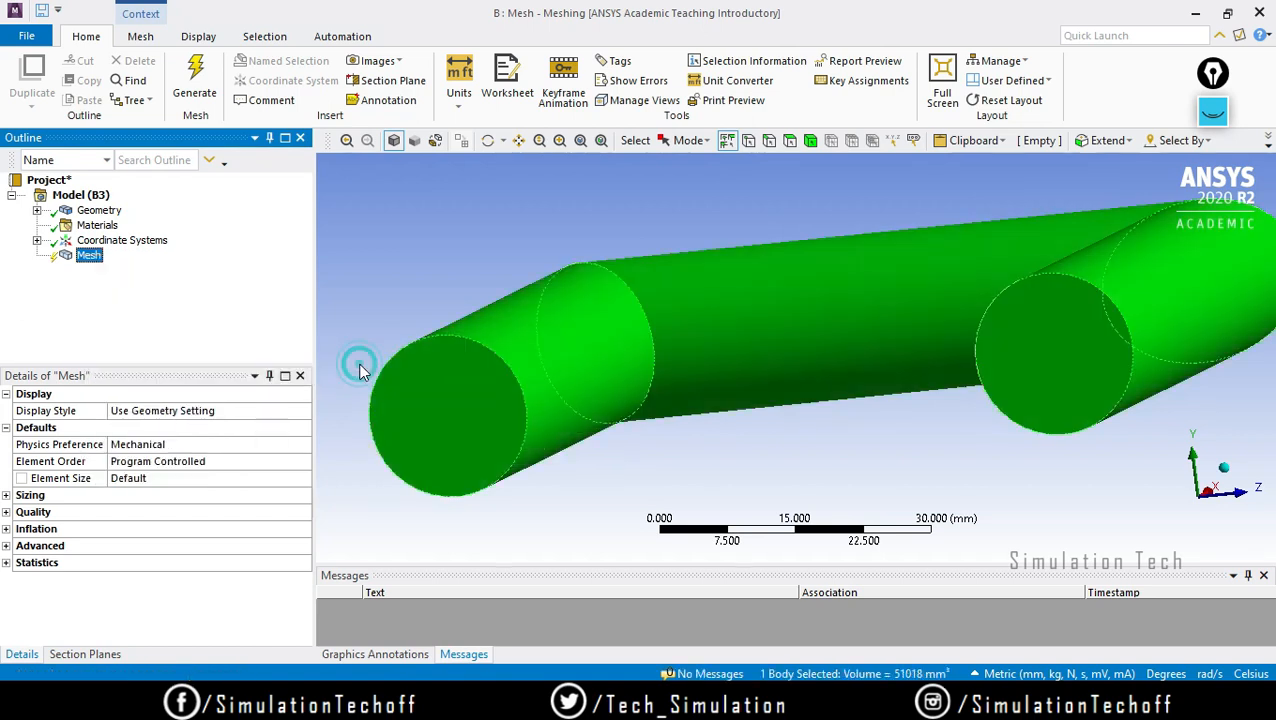
{"action": "middle_click_drag", "start_coordinate": [760, 427], "coordinate": [907, 406]}
{"action": "scroll", "coordinate": [898, 417], "scroll_direction": "up", "scroll_amount": 2}
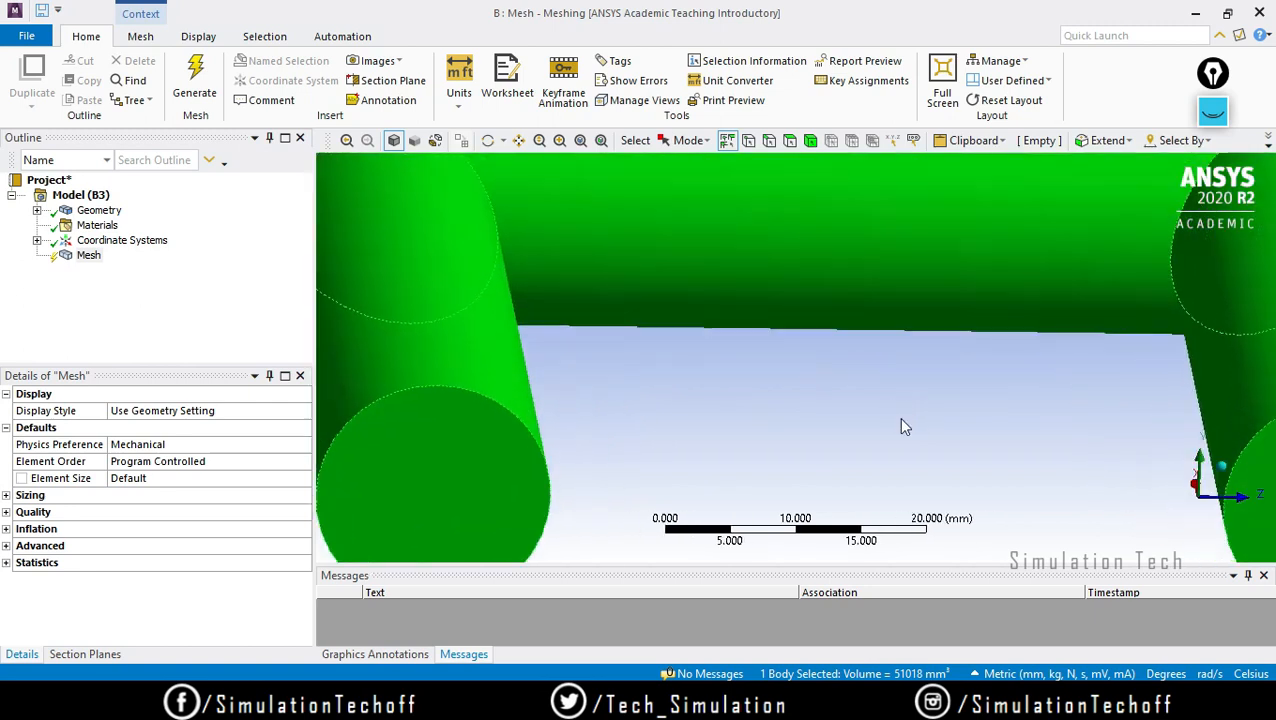
{"action": "scroll", "coordinate": [898, 417], "scroll_direction": "down", "scroll_amount": 5}
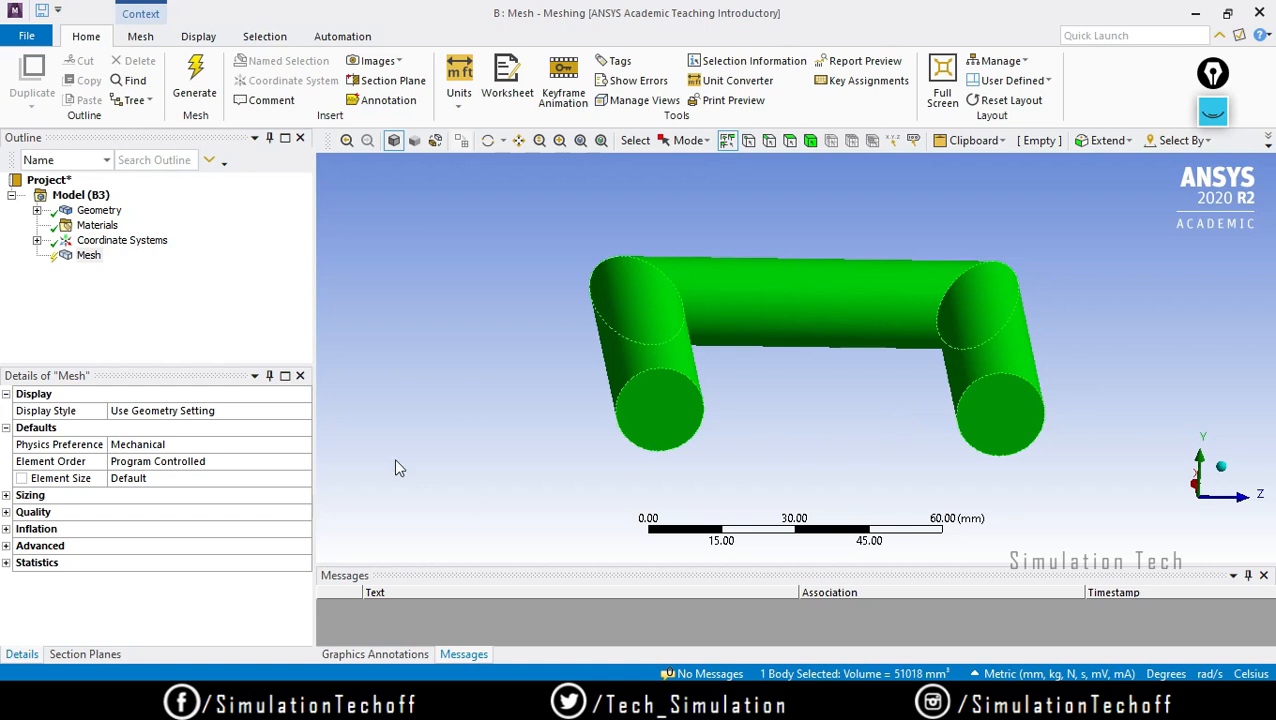
Insert a mesh method on the selected rod body and set its method to Sweep
{"action": "right_click", "coordinate": [87, 257]}
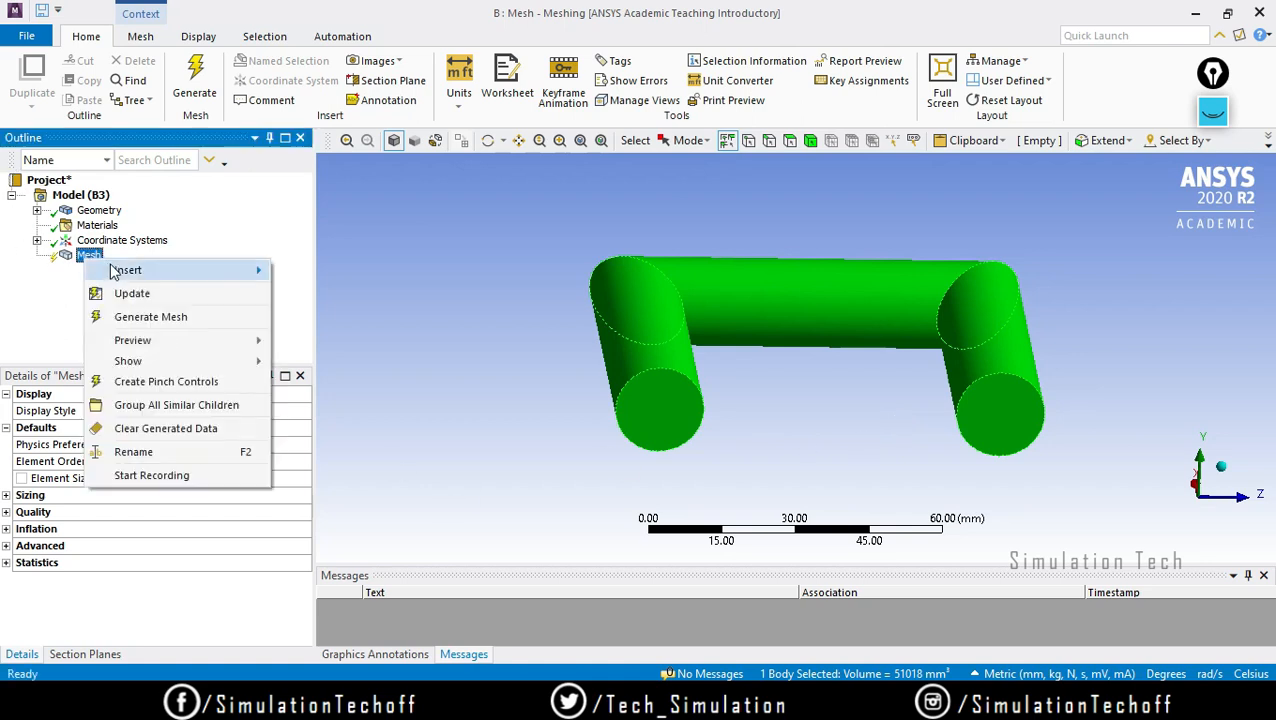
{"action": "mouse_move", "coordinate": [125, 270]}
{"action": "left_click", "coordinate": [316, 270]}
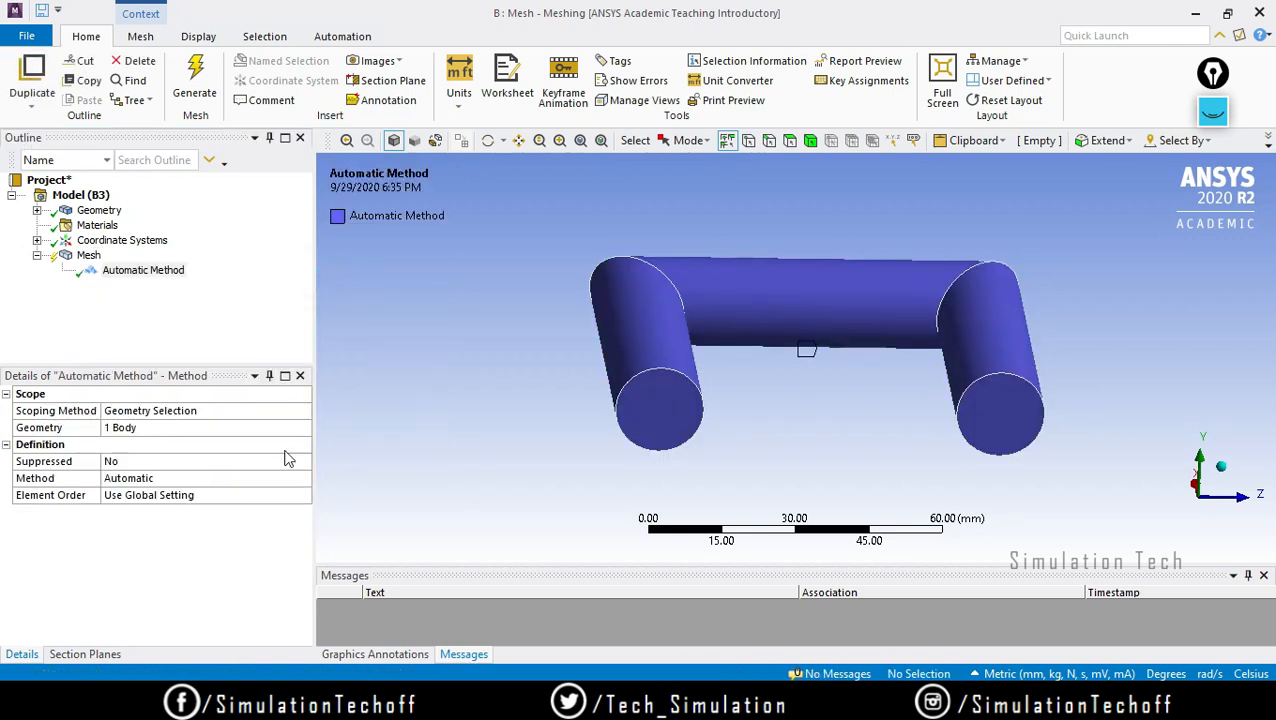
{"action": "left_click", "coordinate": [182, 478]}
{"action": "left_click", "coordinate": [302, 478]}
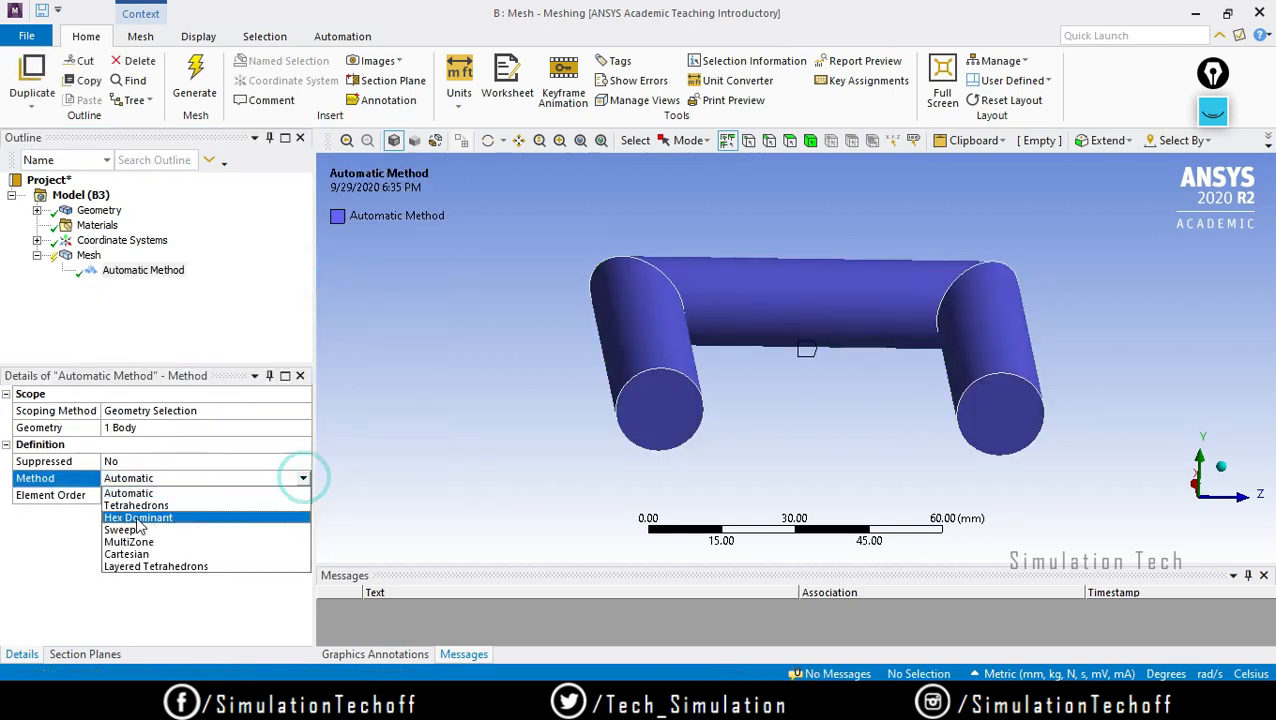
{"action": "left_click", "coordinate": [387, 362]}
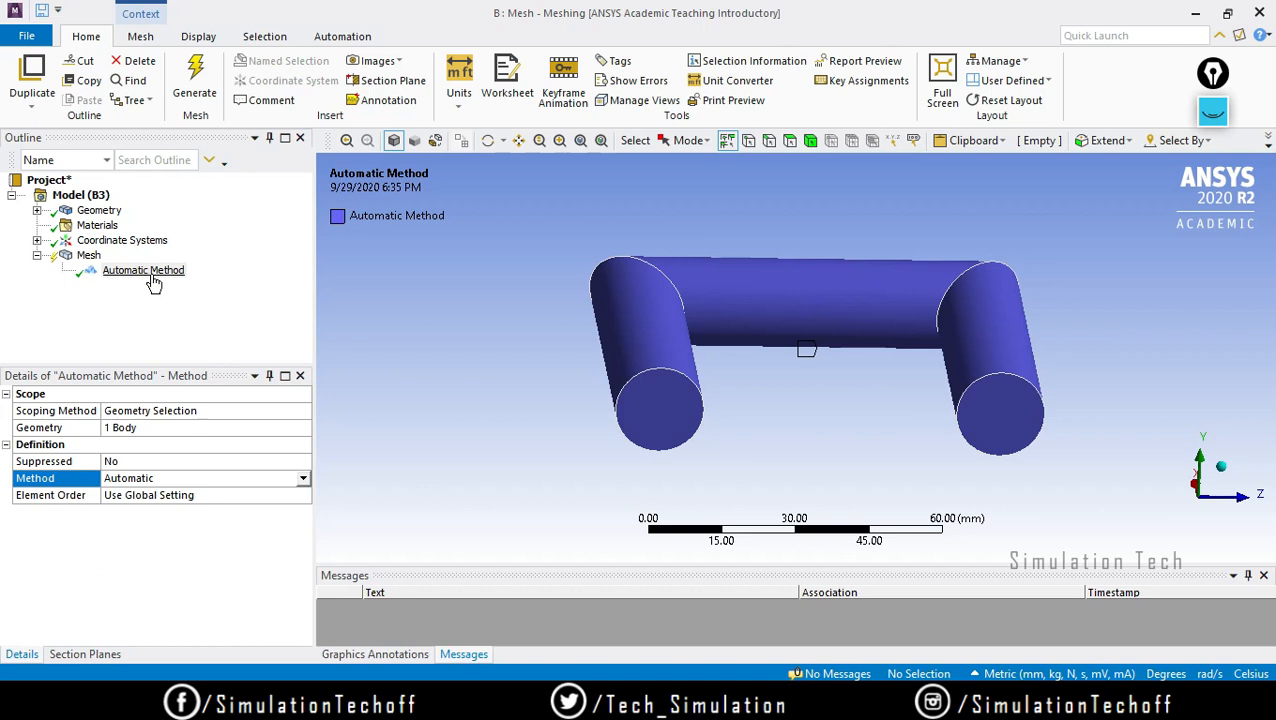
{"action": "left_click", "coordinate": [303, 479]}
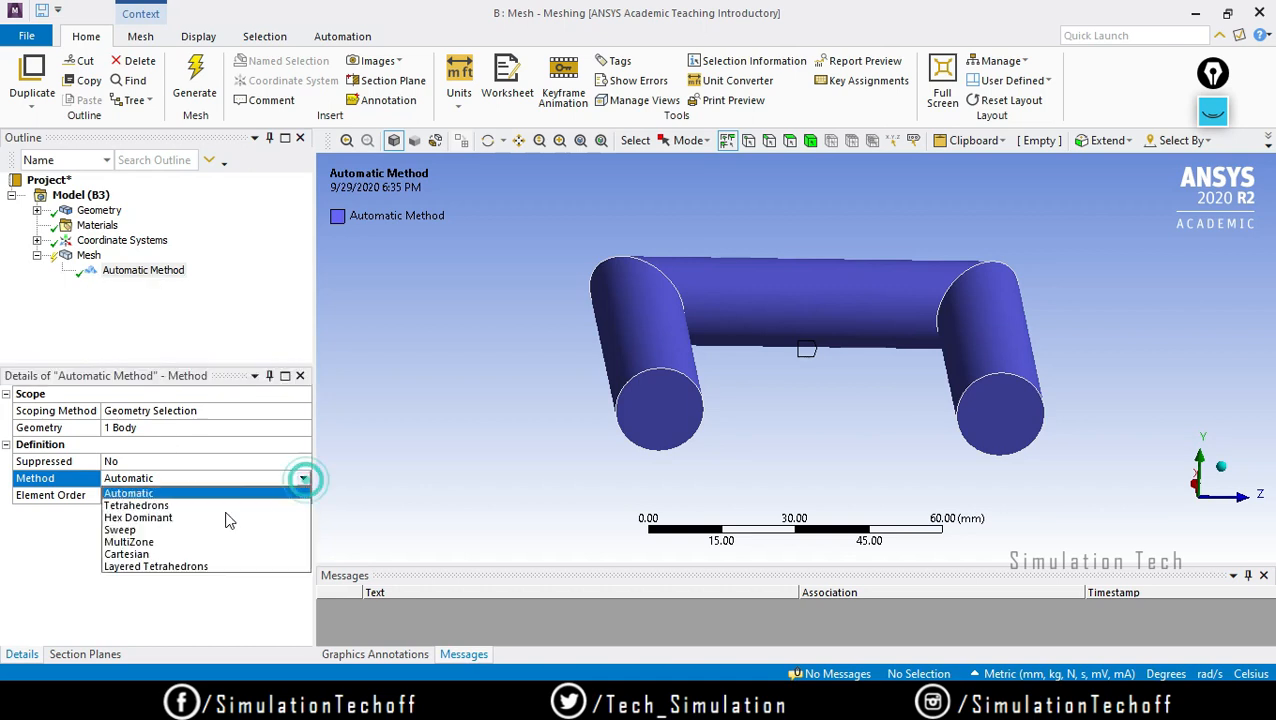
{"action": "left_click", "coordinate": [185, 530]}
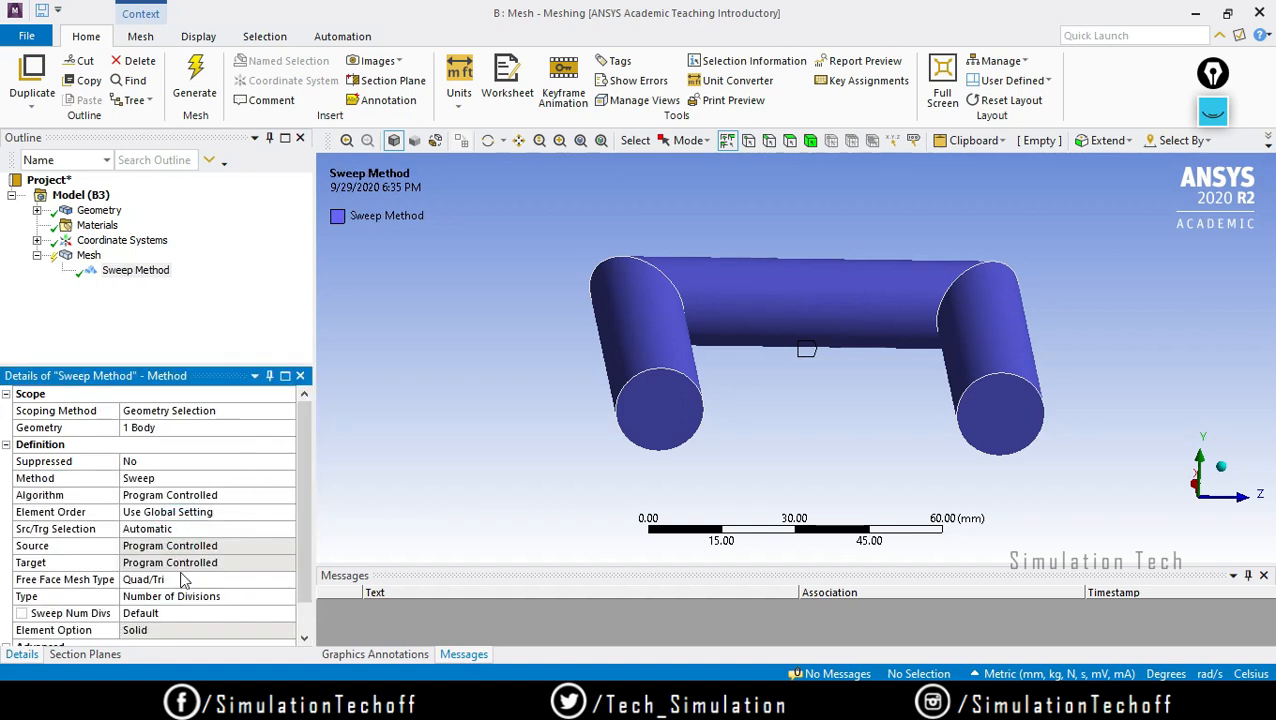
Check the sweep algorithm options, keep Program Controlled, and set the element order to Linear
{"action": "left_click", "coordinate": [183, 494]}
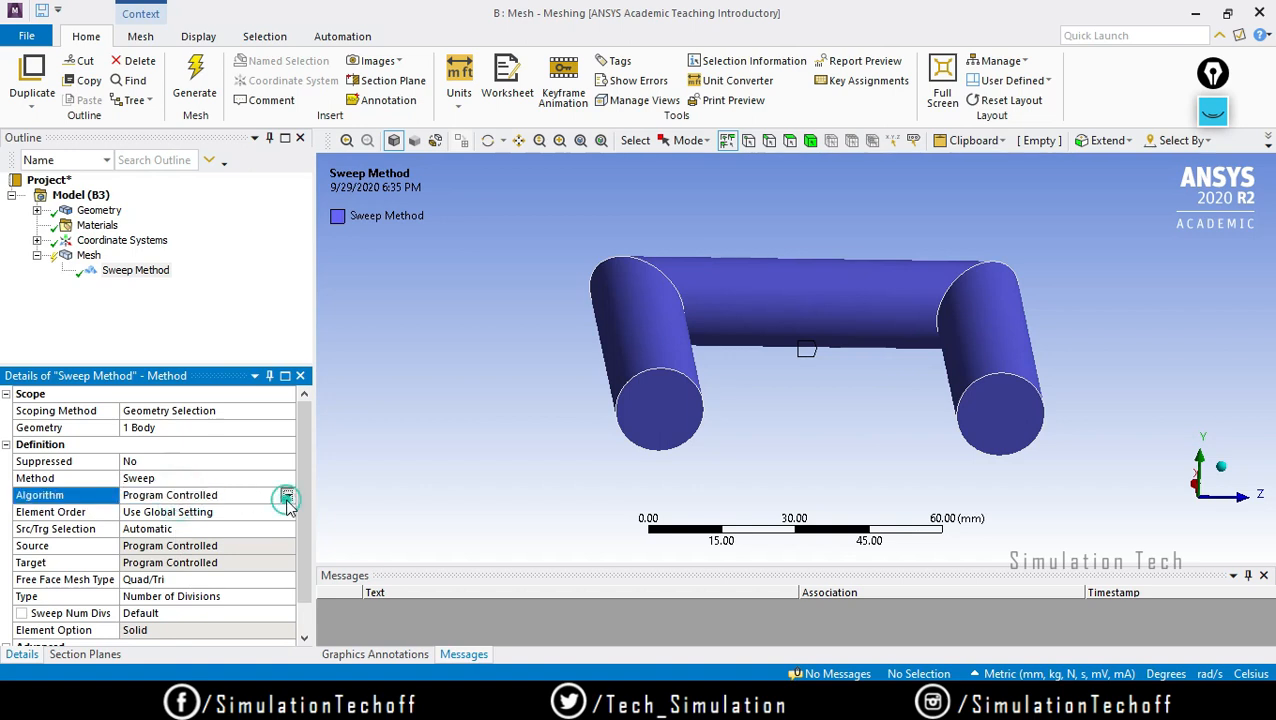
{"action": "left_click", "coordinate": [287, 495]}
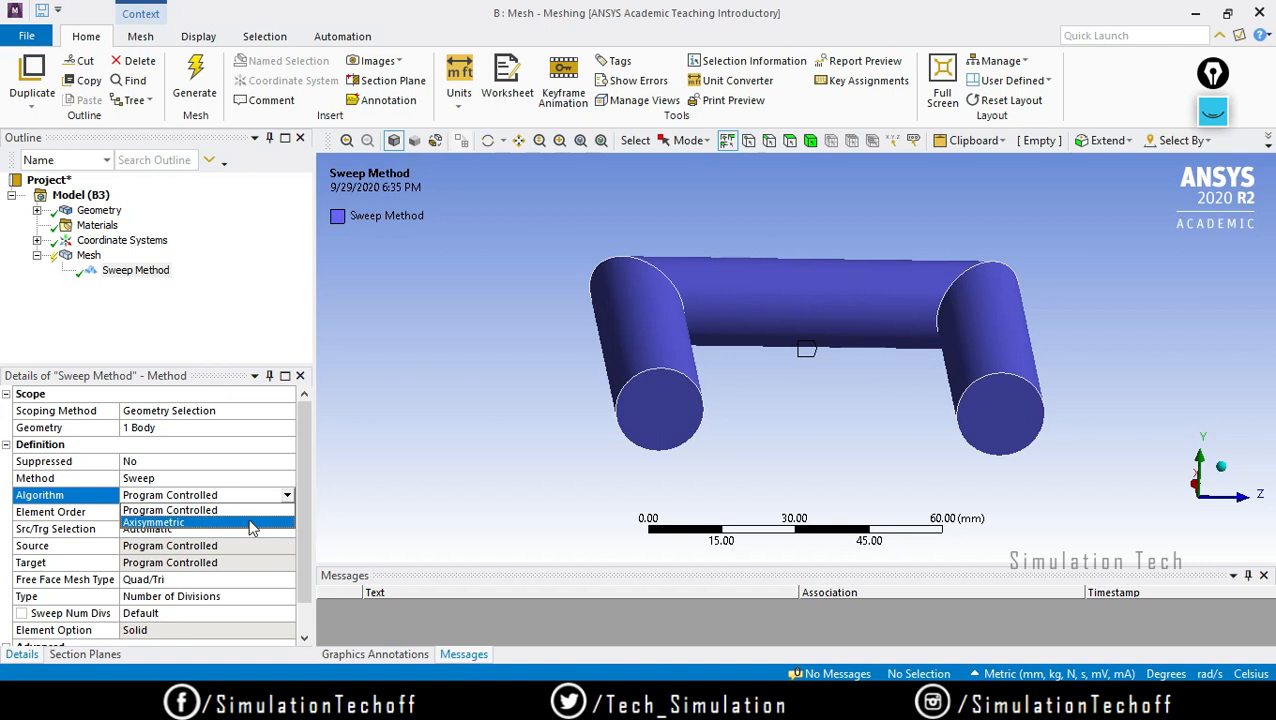
{"action": "left_click", "coordinate": [380, 505]}
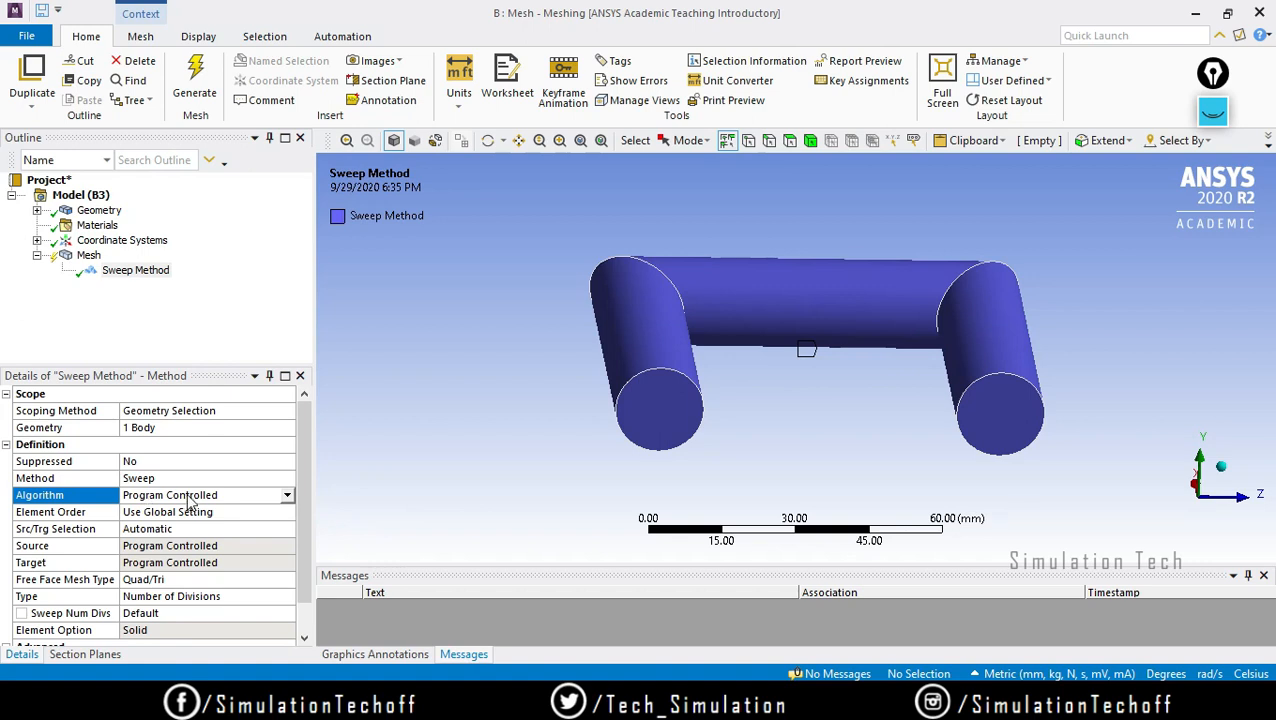
{"action": "left_click", "coordinate": [250, 510]}
{"action": "left_click", "coordinate": [255, 512]}
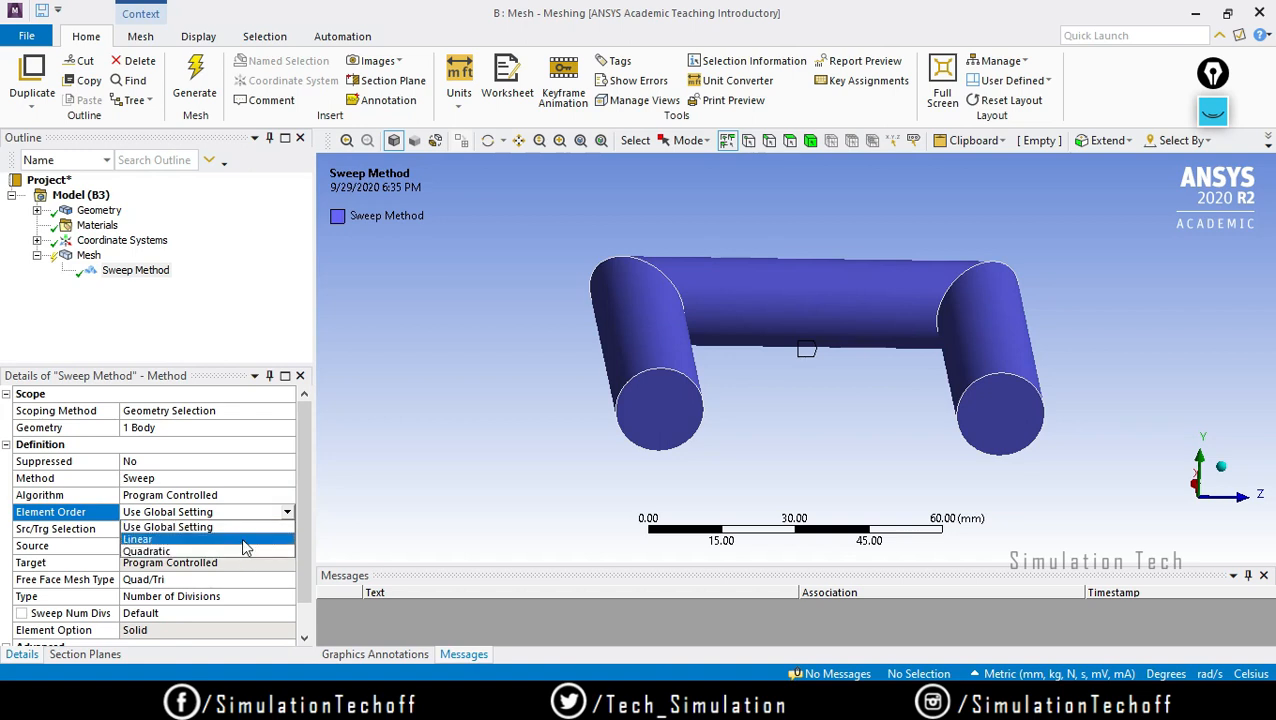
{"action": "left_click", "coordinate": [243, 540]}
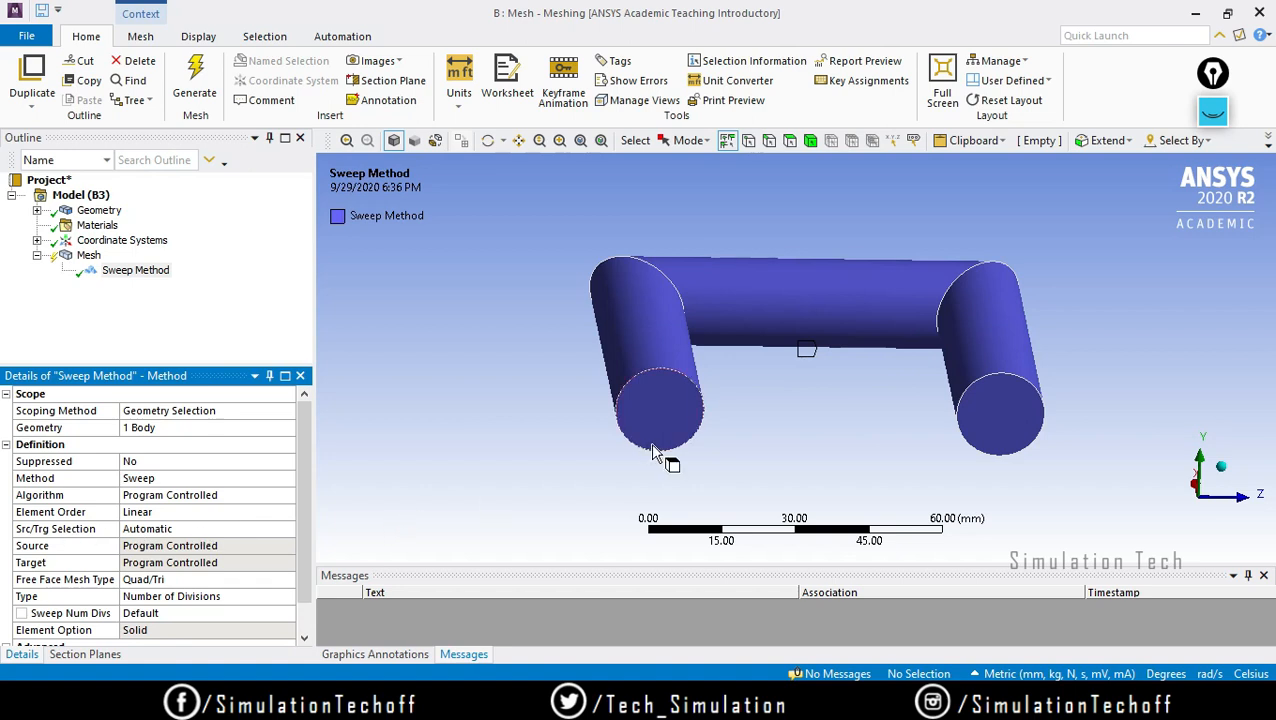
Set the sweep to Manual Source and Target, assigning one circular end face as source and the other leg's end face as target
{"action": "left_click", "coordinate": [202, 529]}
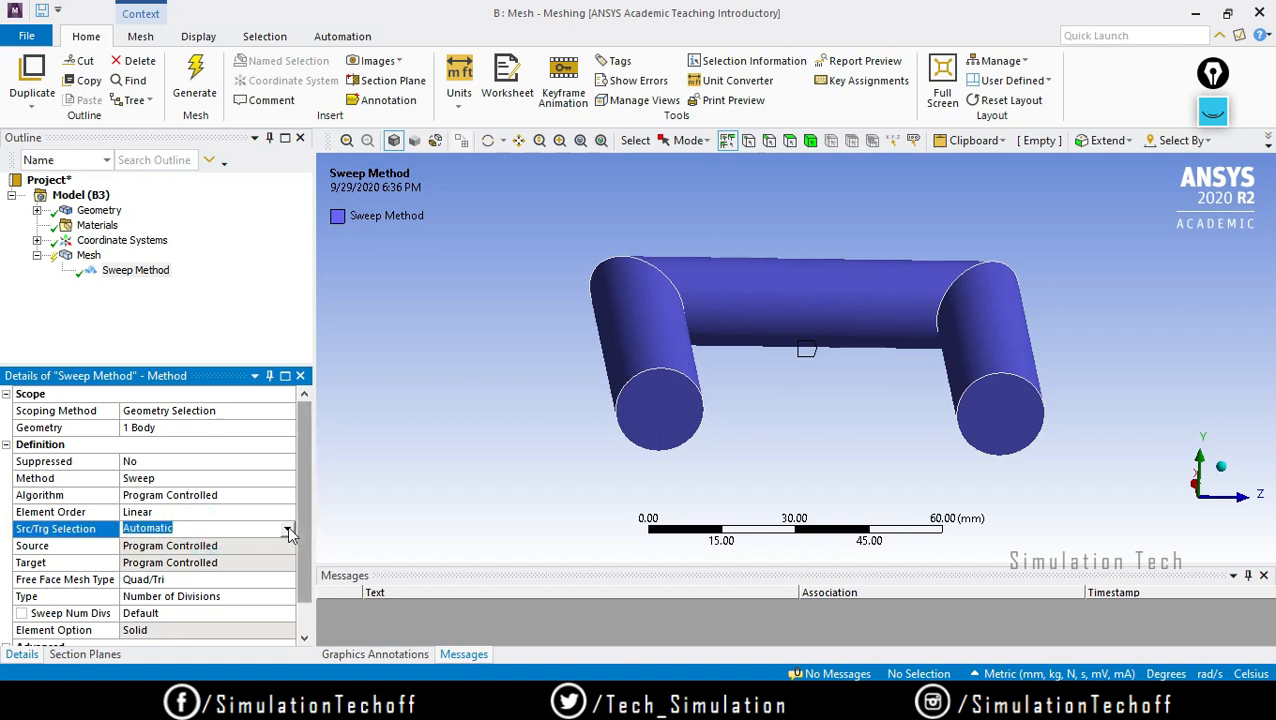
{"action": "left_click", "coordinate": [287, 528]}
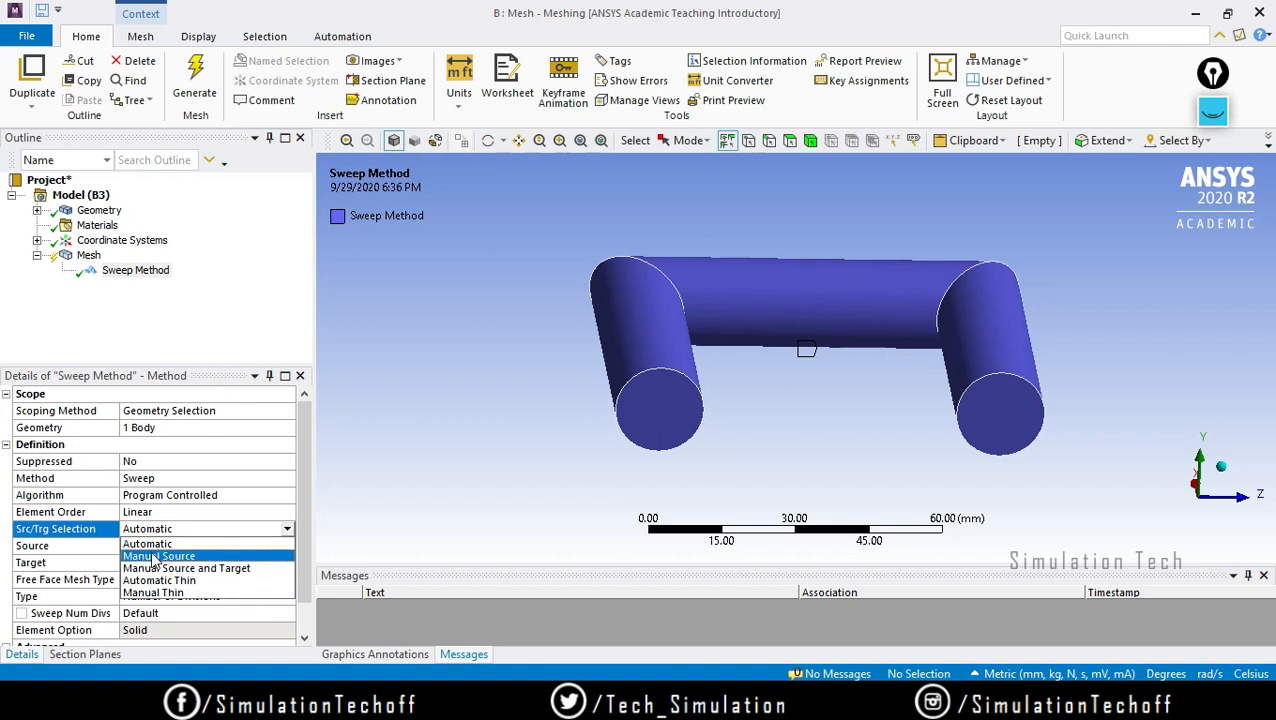
{"action": "left_click", "coordinate": [240, 568]}
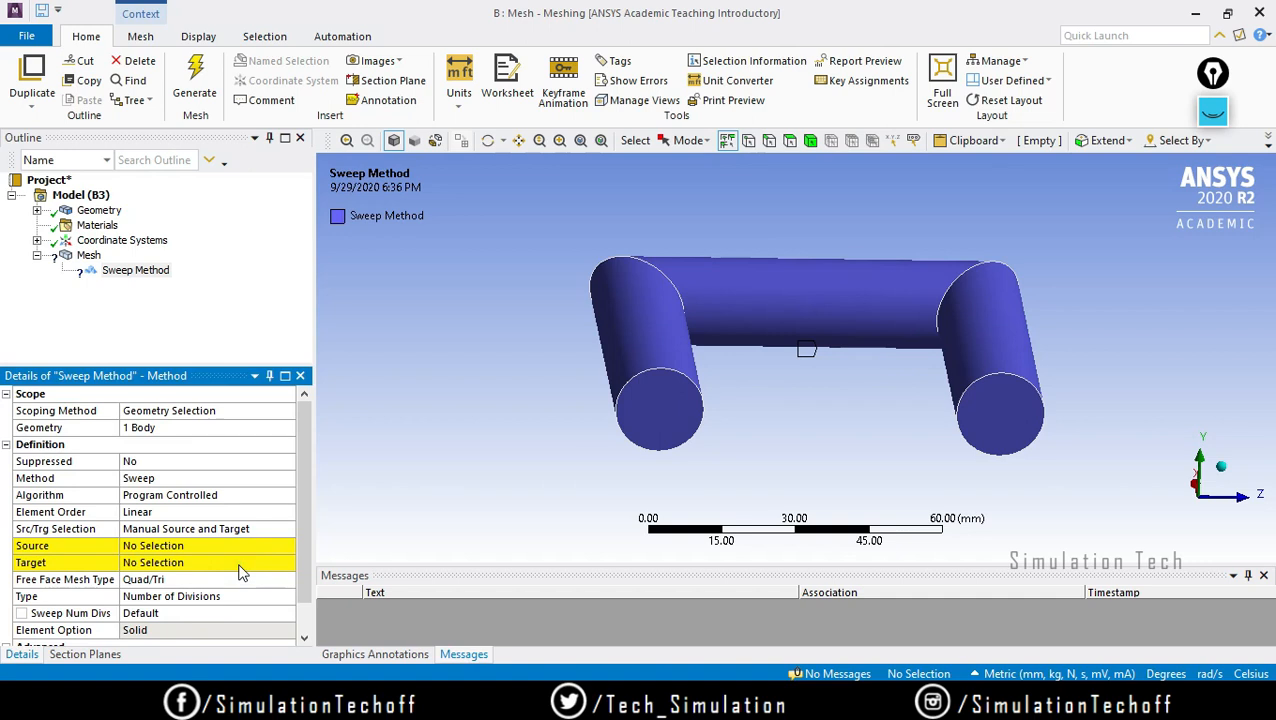
{"action": "left_click", "coordinate": [181, 549]}
{"action": "left_click", "coordinate": [681, 411]}
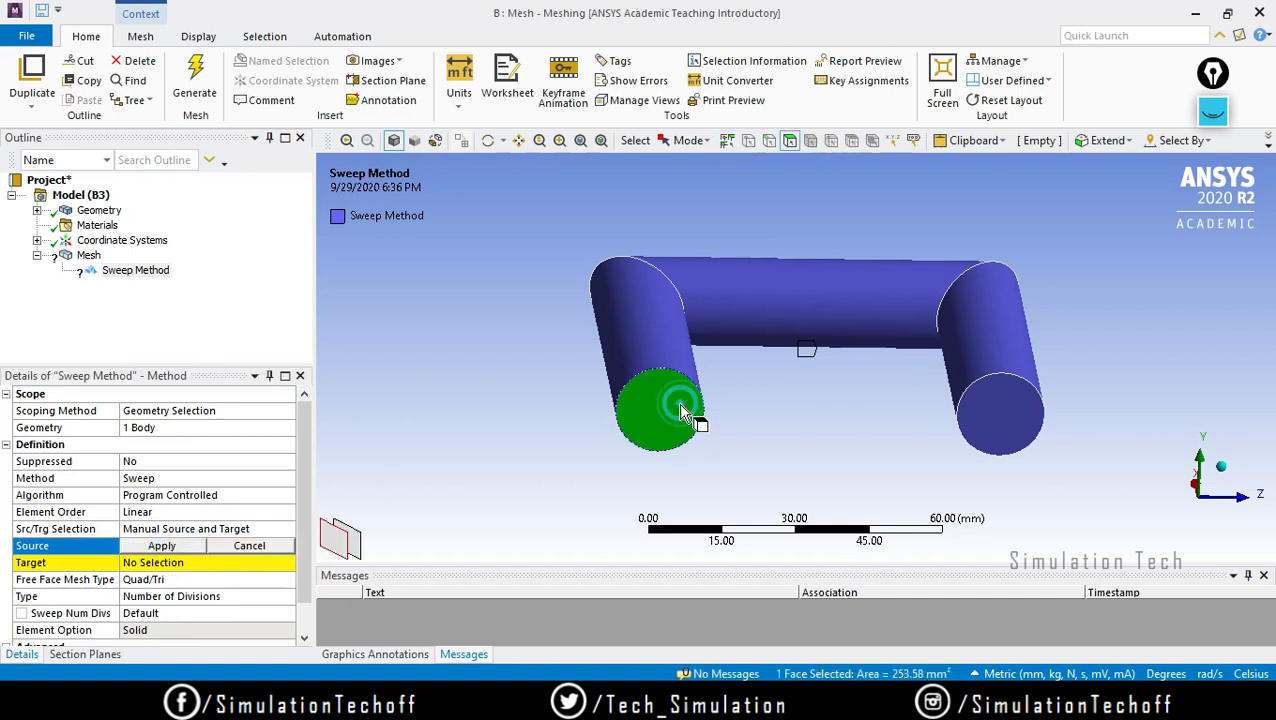
{"action": "left_click", "coordinate": [164, 547]}
{"action": "left_click", "coordinate": [166, 564]}
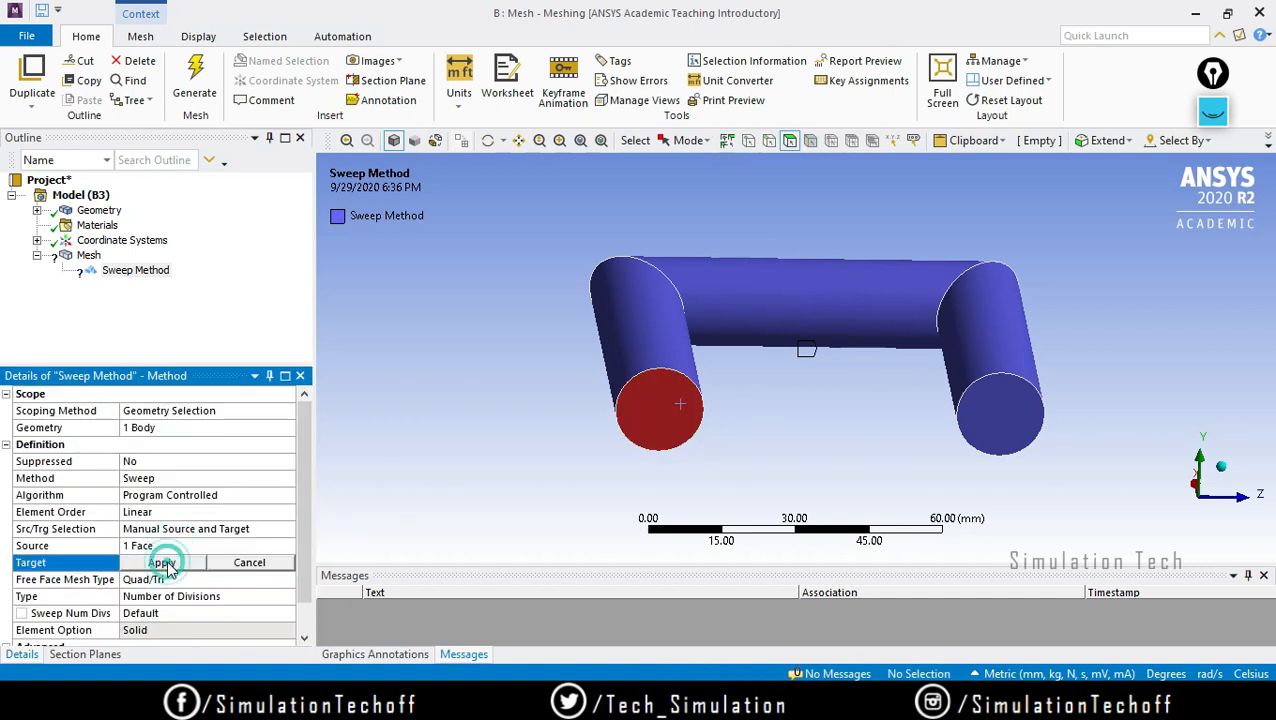
{"action": "left_click", "coordinate": [1012, 425]}
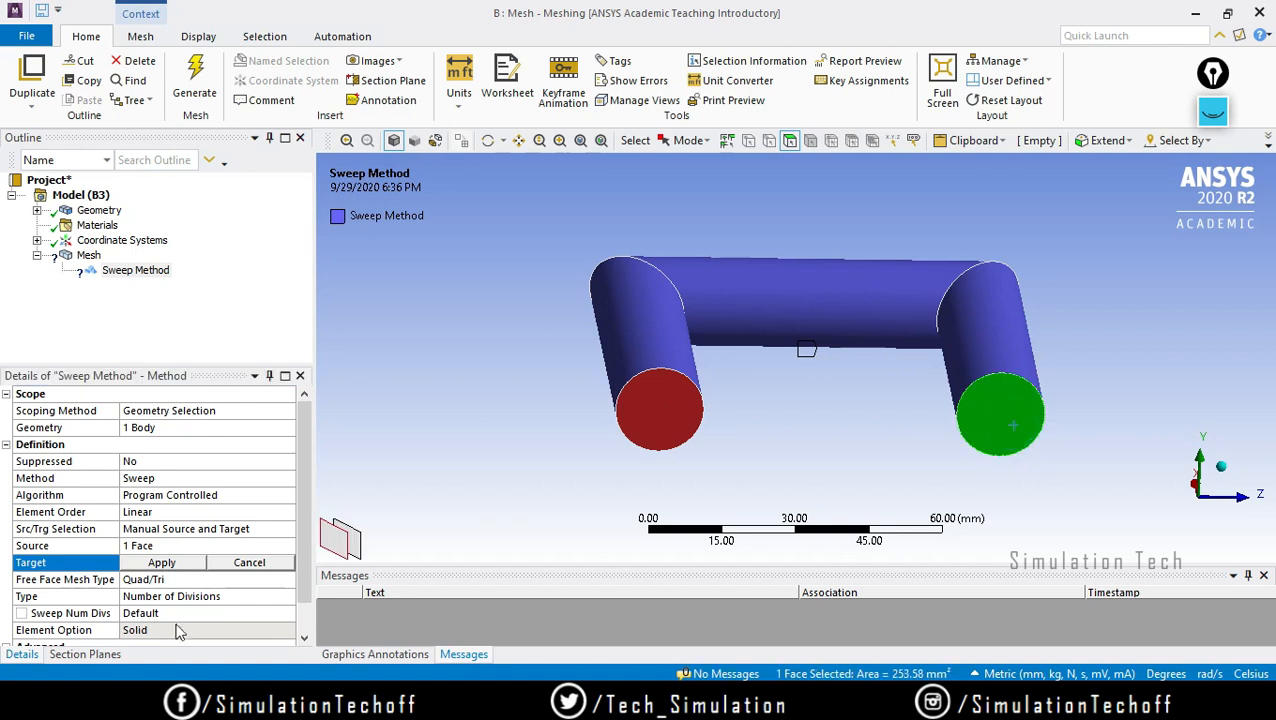
{"action": "left_click", "coordinate": [165, 562]}
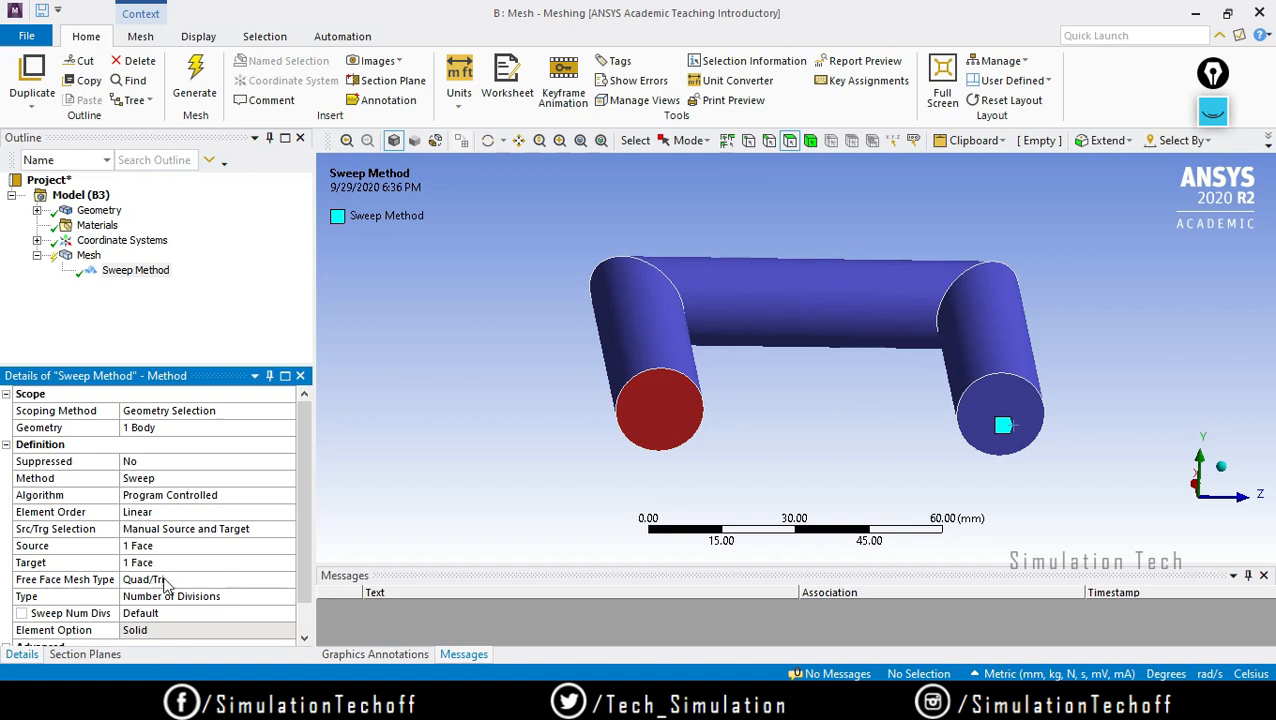
Choose Quad/Tri as the free face mesh type and view the sweep path between the rod's end faces
{"action": "scroll", "coordinate": [301, 505], "scroll_direction": "down", "scroll_amount": 1}
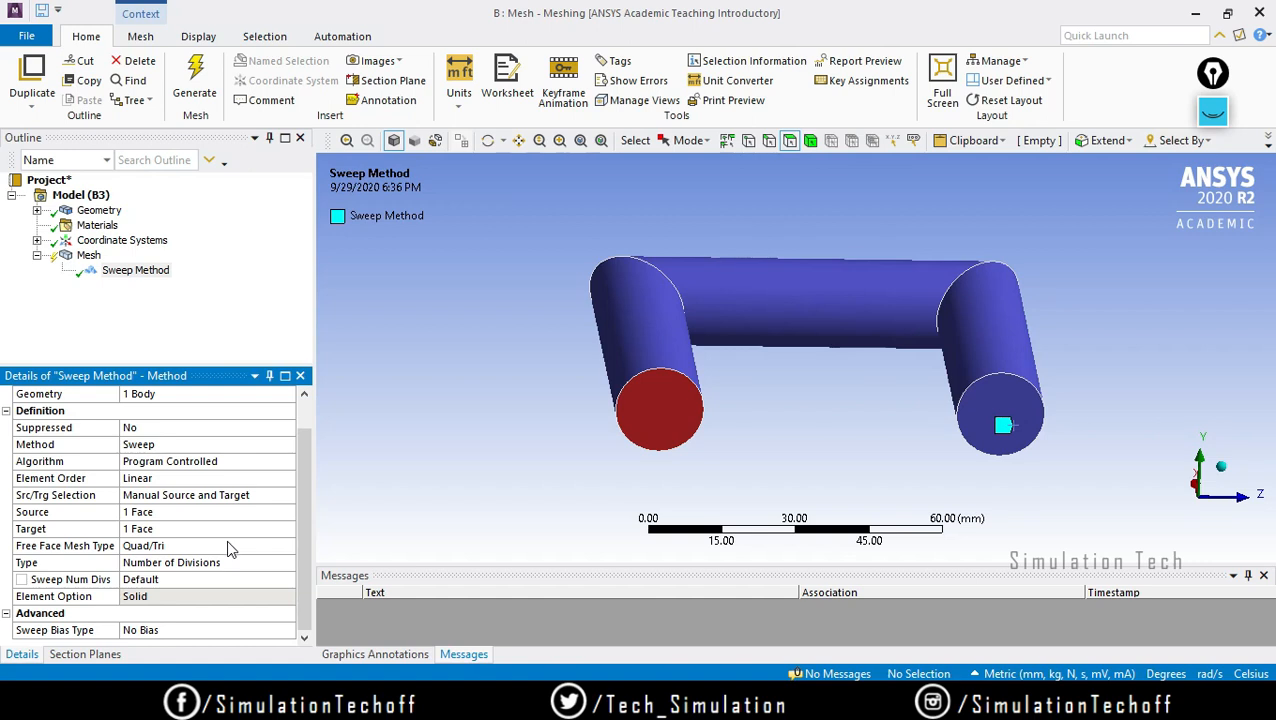
{"action": "left_click", "coordinate": [228, 545]}
{"action": "left_click", "coordinate": [287, 547]}
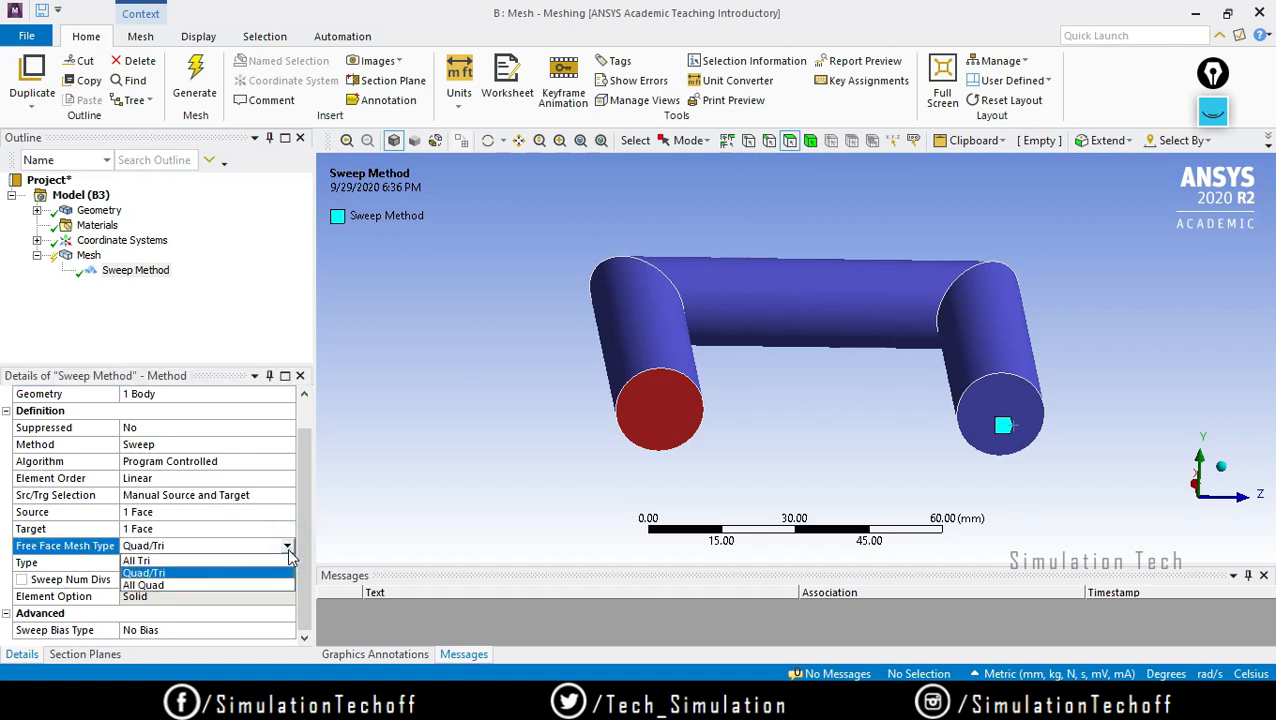
{"action": "left_click", "coordinate": [258, 573]}
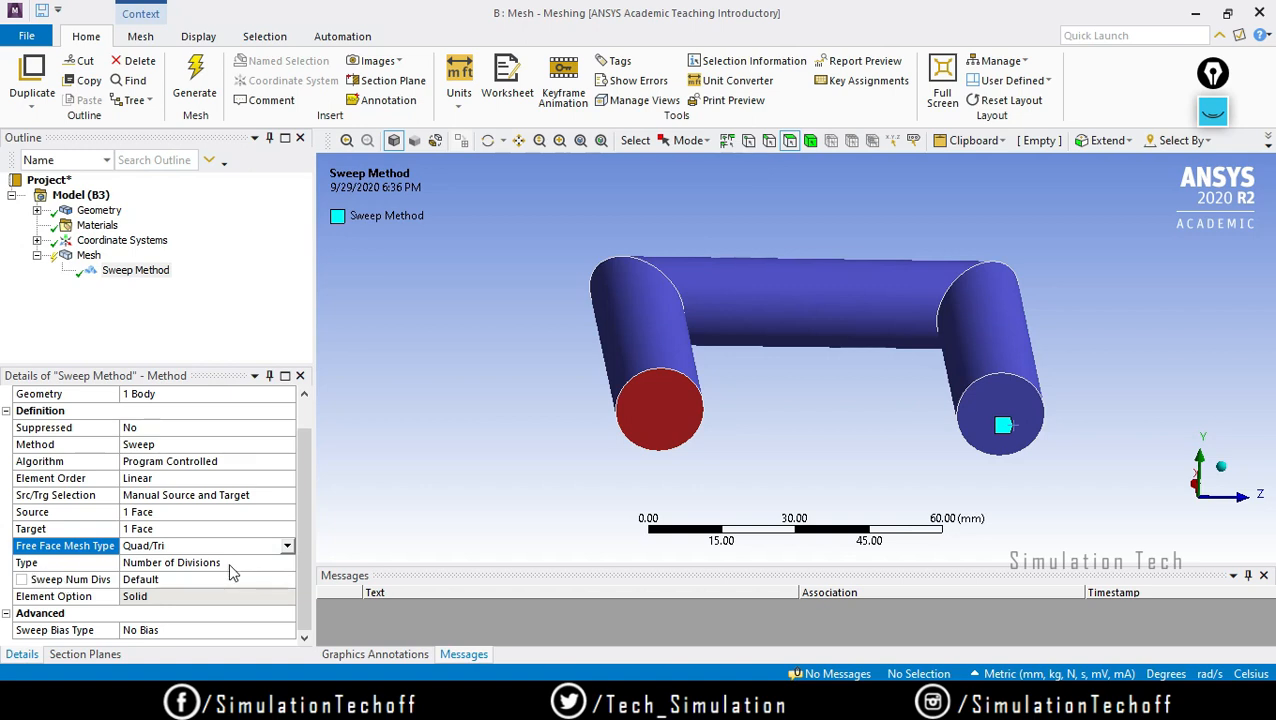
{"action": "middle_click_drag", "start_coordinate": [843, 288], "coordinate": [785, 345]}
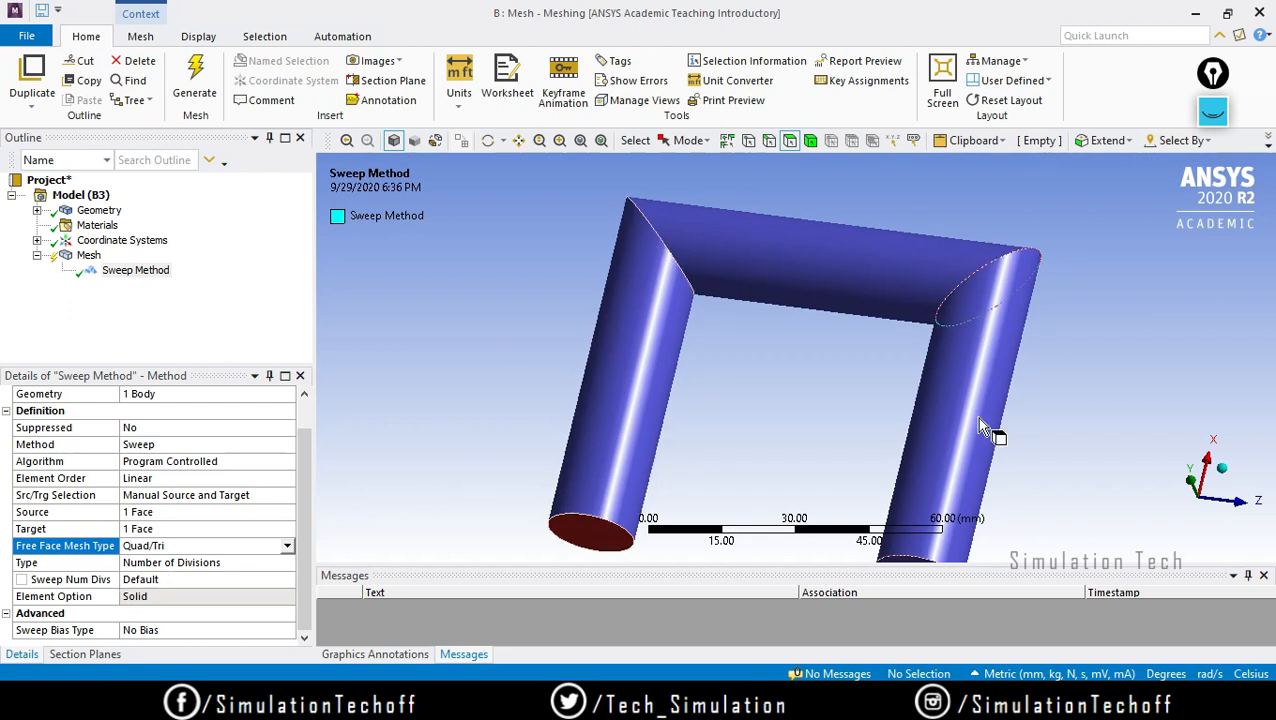
{"action": "middle_click_drag", "start_coordinate": [865, 429], "coordinate": [853, 334]}
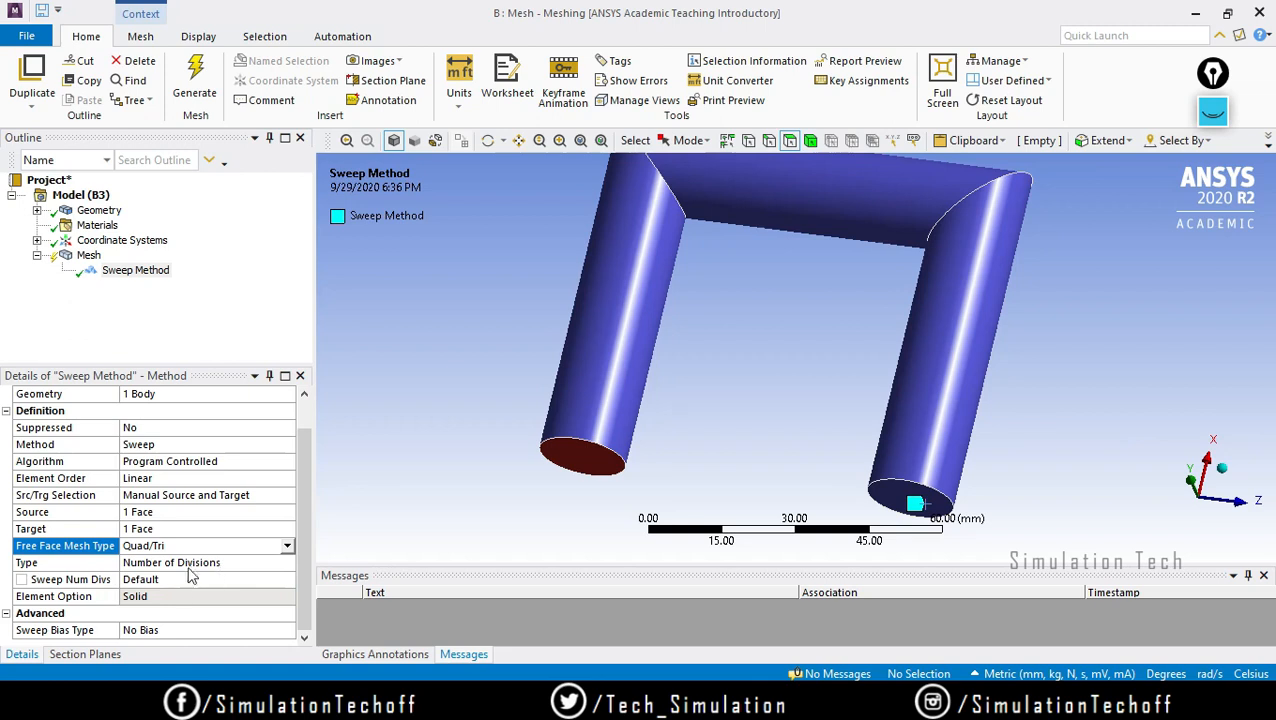
Generate the swept mesh and view the element pattern on both end faces
{"action": "left_click_drag", "start_coordinate": [309, 528], "coordinate": [303, 419]}
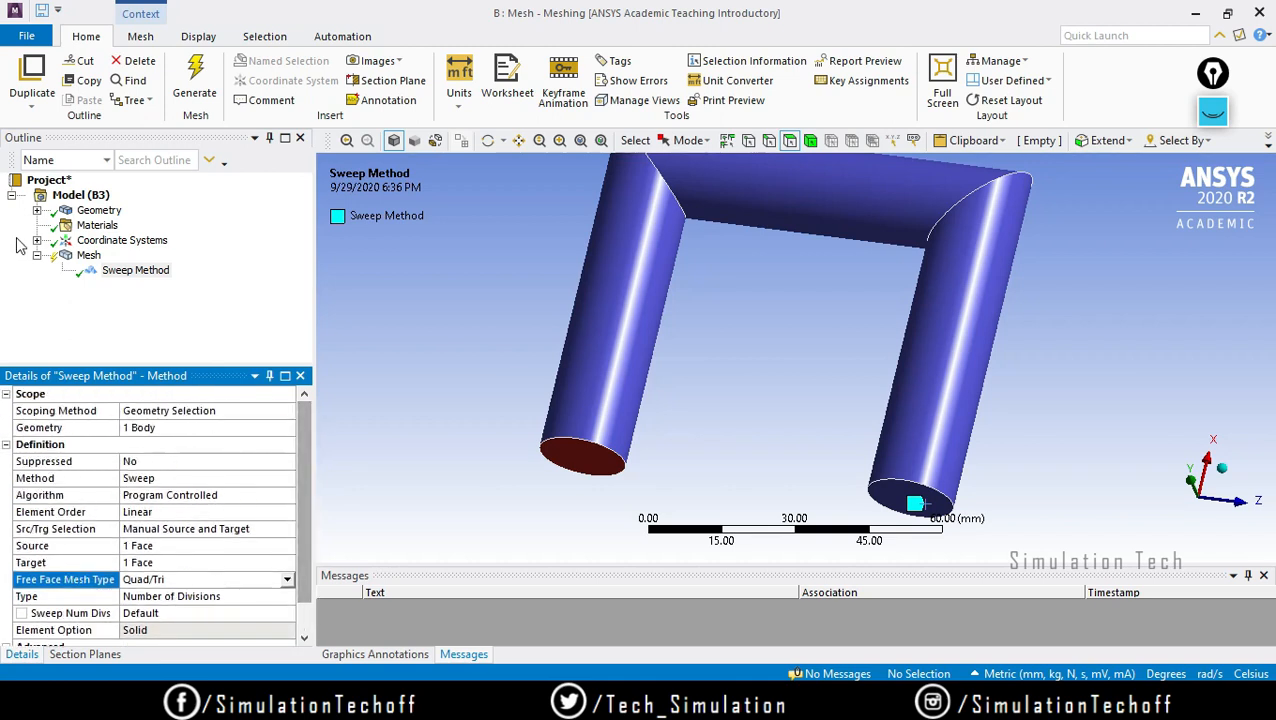
{"action": "right_click", "coordinate": [87, 258]}
{"action": "left_click", "coordinate": [158, 312]}
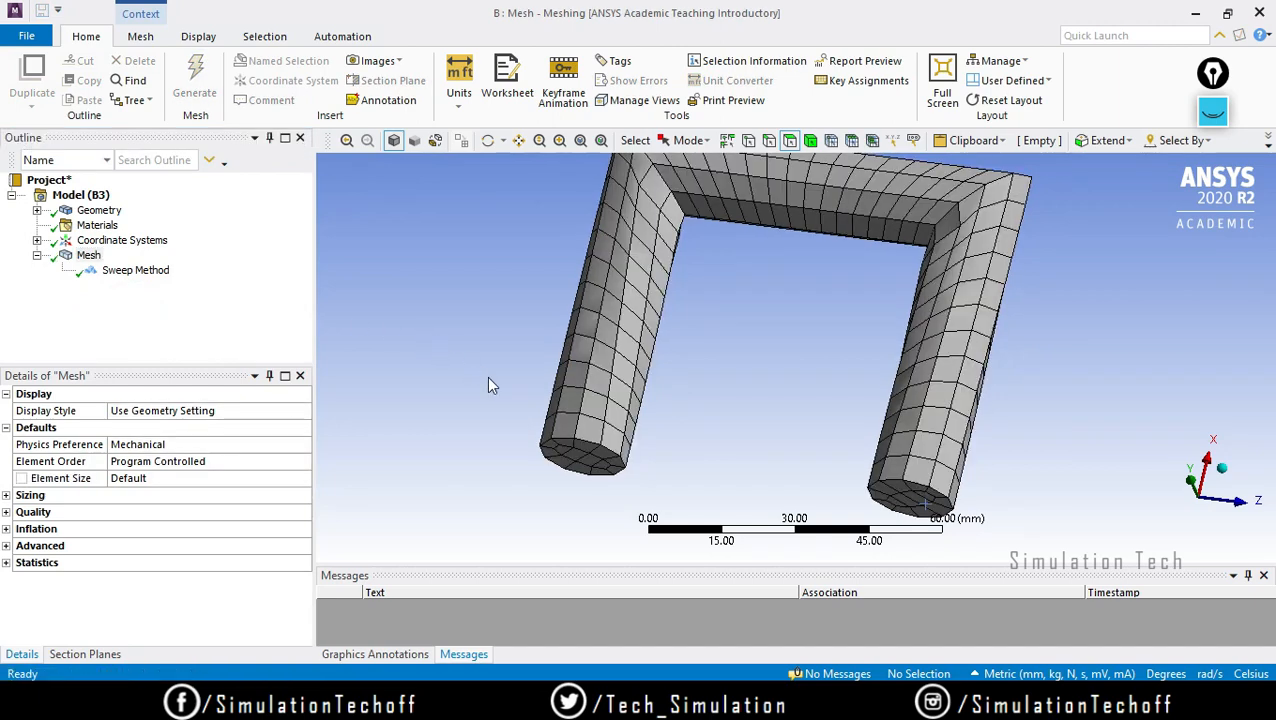
{"action": "middle_click_drag", "start_coordinate": [600, 440], "coordinate": [642, 510]}
Insert a sizing control scoped to the whole rod body with an element size of 2.0 mm
{"action": "left_click", "coordinate": [159, 478]}
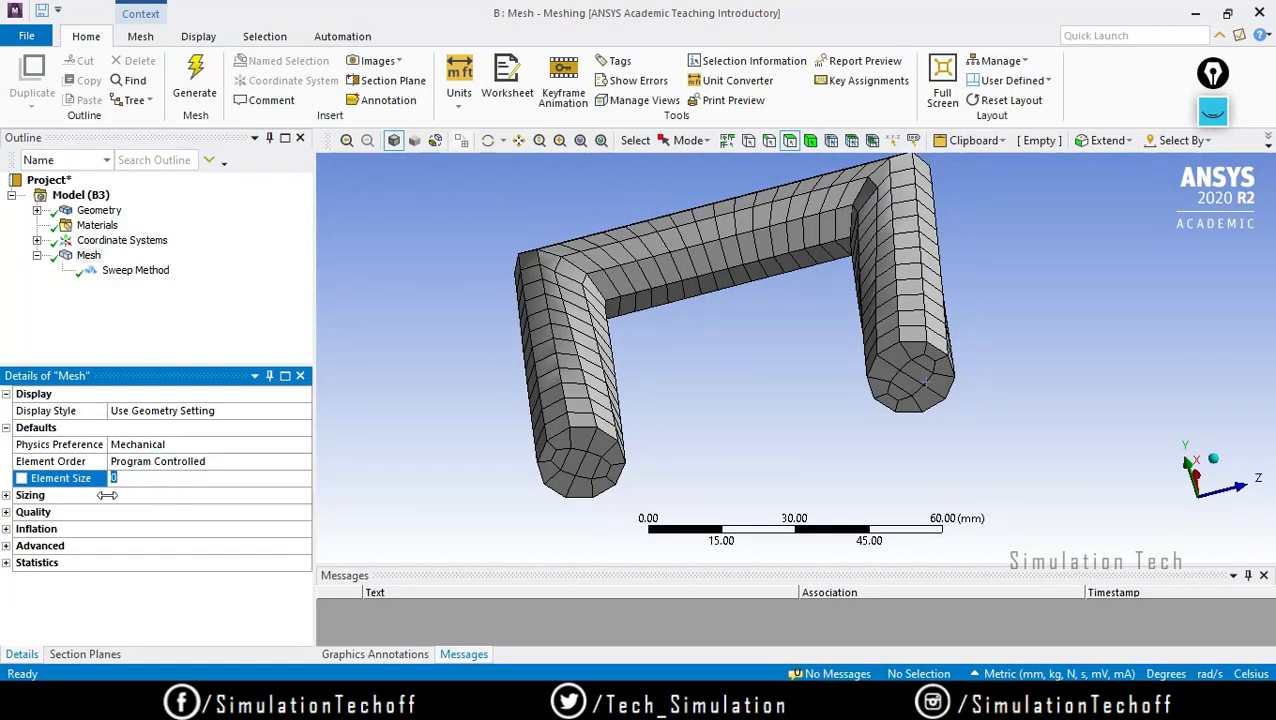
{"action": "left_click", "coordinate": [88, 256]}
{"action": "right_click", "coordinate": [88, 256]}
{"action": "mouse_move", "coordinate": [233, 263]}
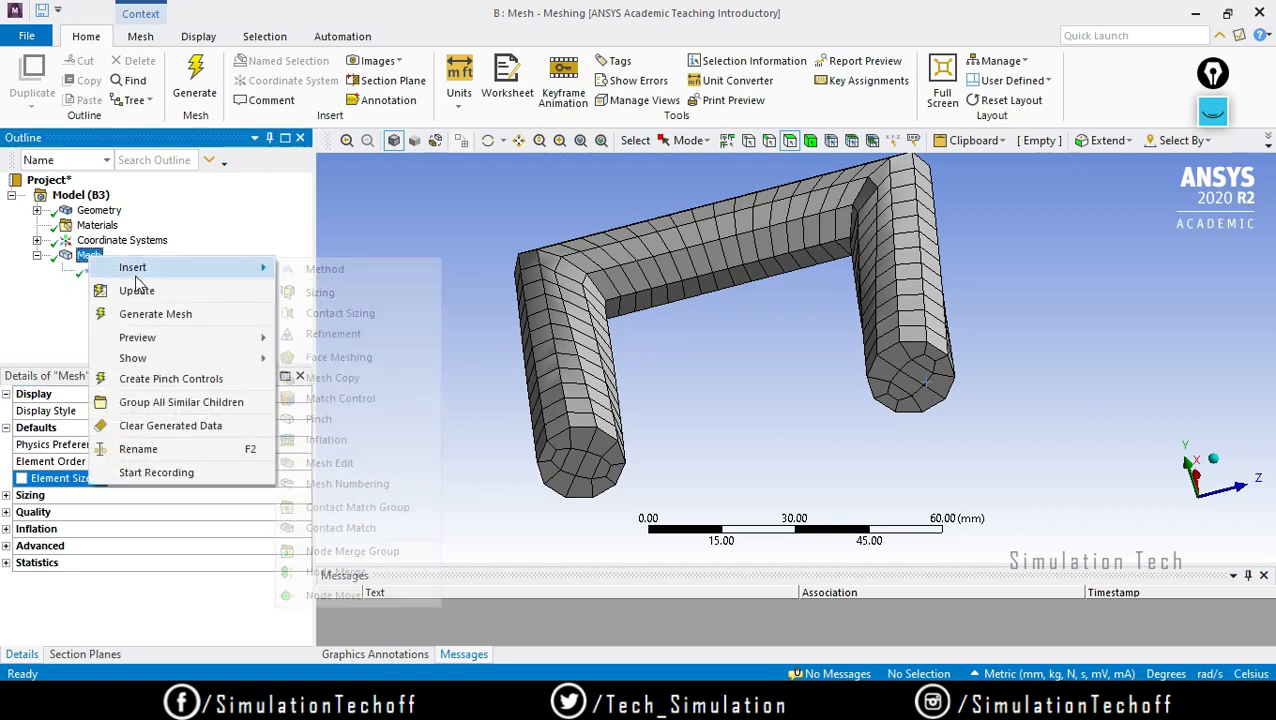
{"action": "left_click", "coordinate": [330, 287]}
{"action": "left_click", "coordinate": [611, 300]}
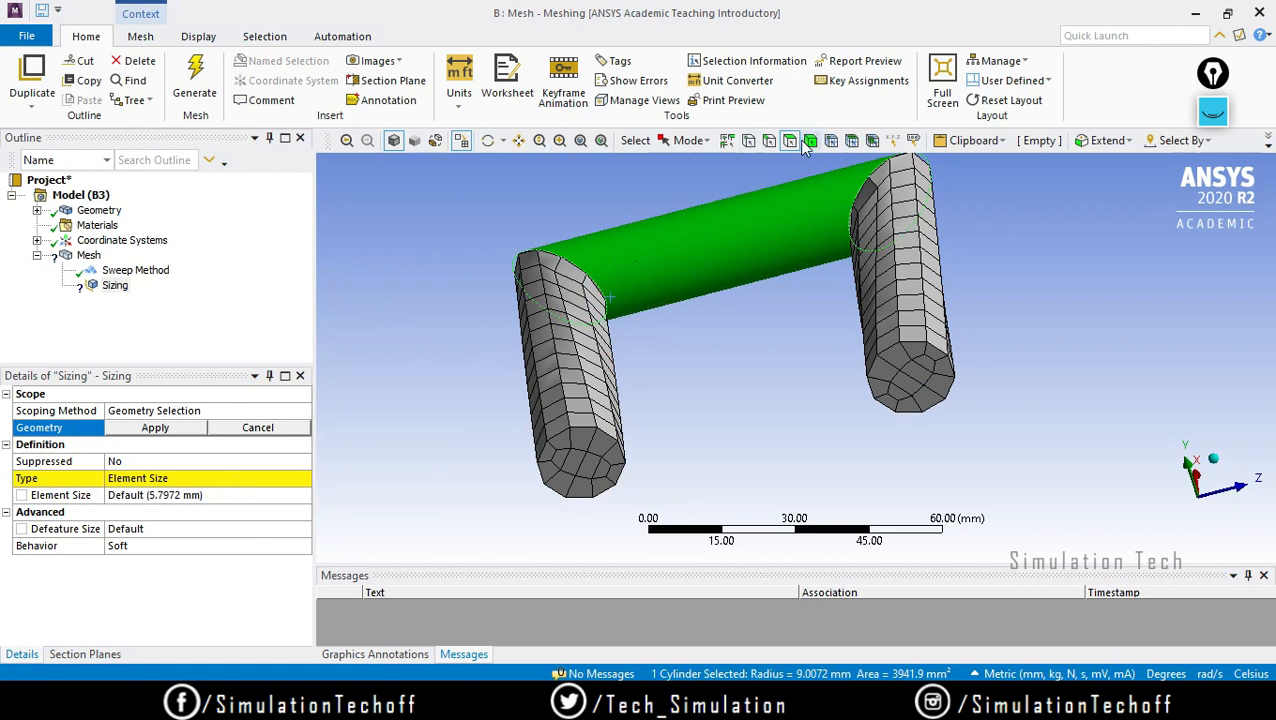
{"action": "left_click", "coordinate": [774, 141]}
{"action": "left_click", "coordinate": [770, 195]}
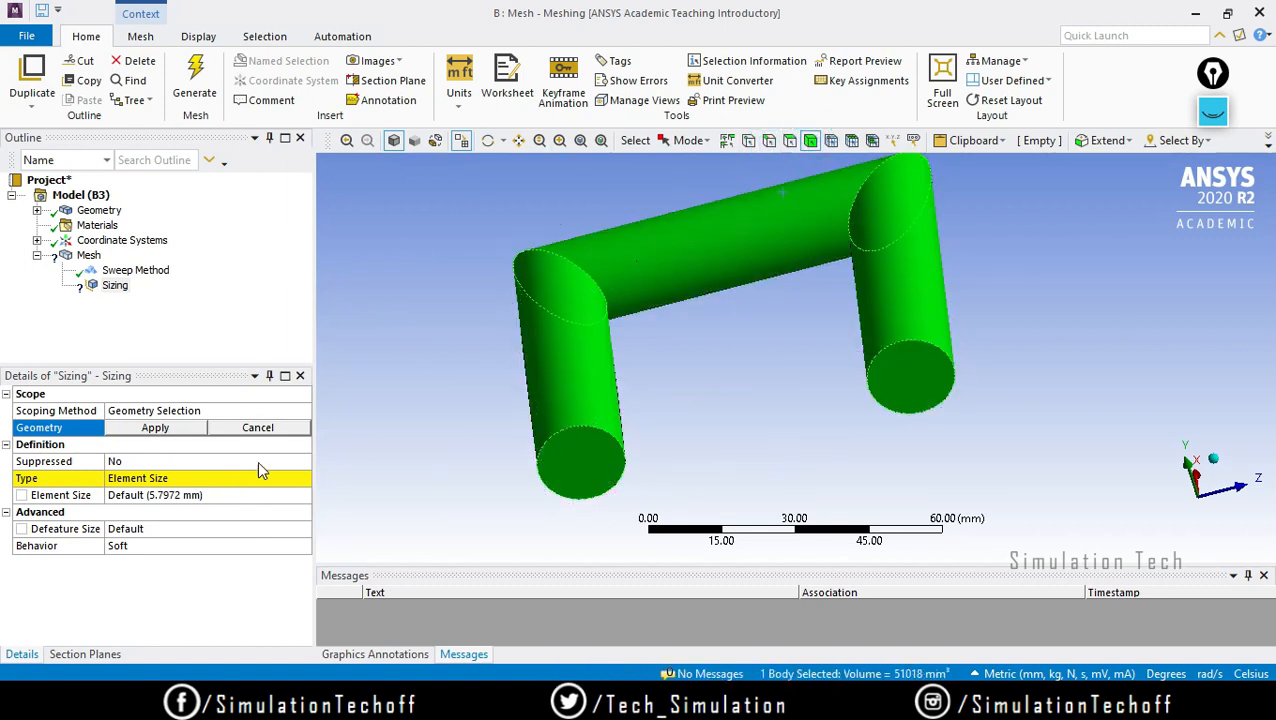
{"action": "left_click", "coordinate": [160, 428]}
{"action": "left_click", "coordinate": [145, 485]}
{"action": "left_click", "coordinate": [160, 495]}
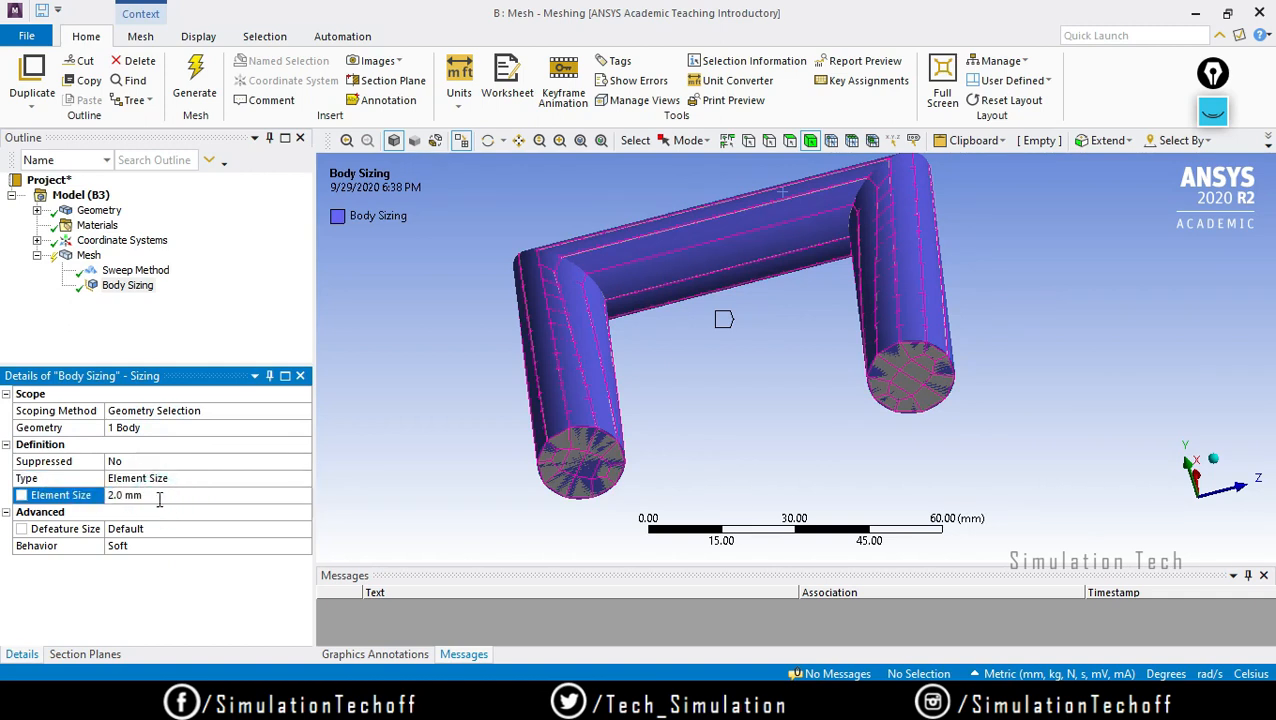
Remesh the rod with the body sizing's element size set to 3 mm and view the element pattern on both end faces
{"action": "left_click", "coordinate": [157, 496]}
{"action": "type", "text": "3"}
{"action": "key", "text": "Return"}
{"action": "left_click", "coordinate": [88, 256]}
{"action": "right_click", "coordinate": [88, 256]}
{"action": "left_click", "coordinate": [113, 320]}
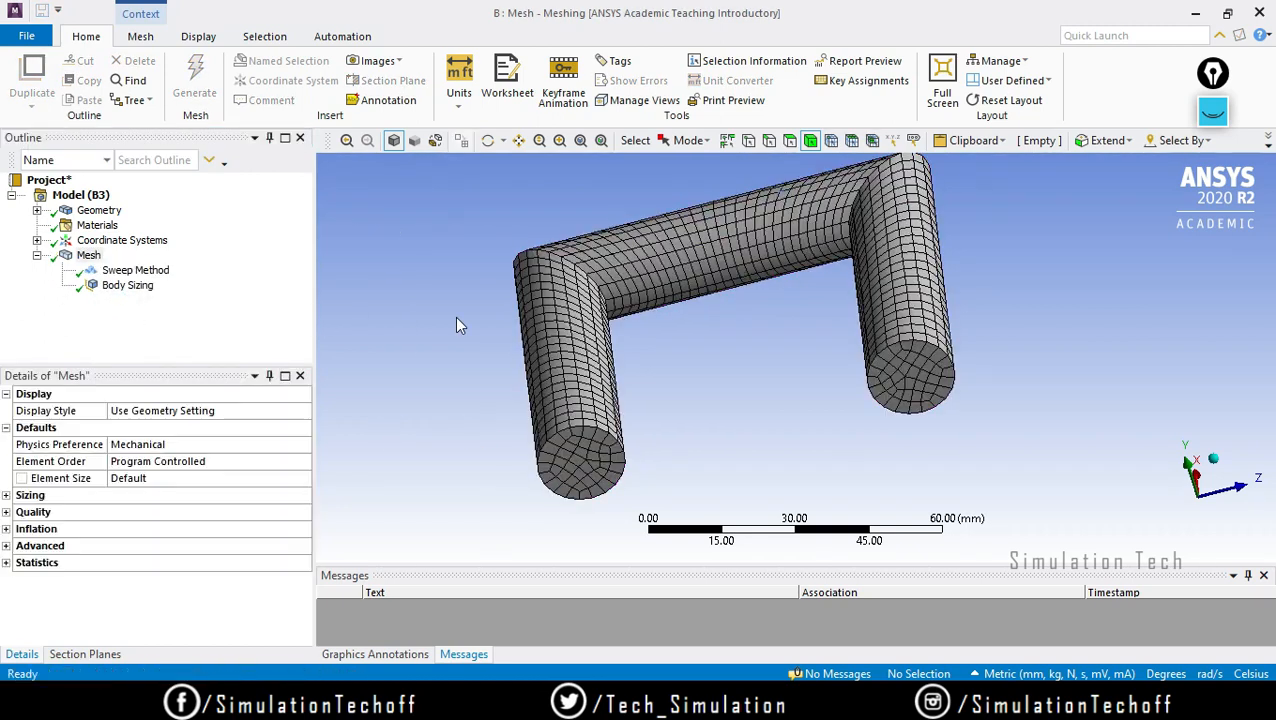
{"action": "middle_click_drag", "start_coordinate": [624, 390], "coordinate": [647, 370]}
{"action": "scroll", "coordinate": [640, 378], "scroll_direction": "up", "scroll_amount": 4}
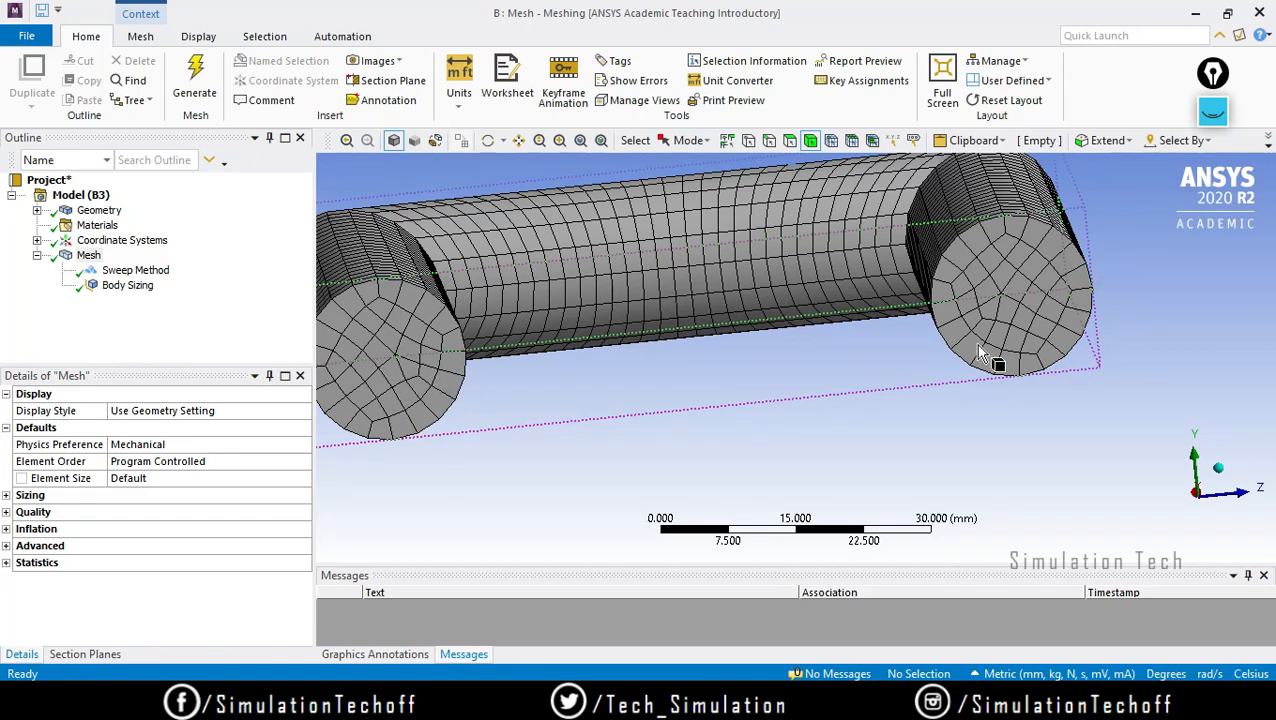
{"action": "middle_click_drag", "start_coordinate": [558, 371], "coordinate": [644, 364], "text": "ctrl"}
{"action": "scroll", "coordinate": [644, 364], "scroll_direction": "up", "scroll_amount": 3}
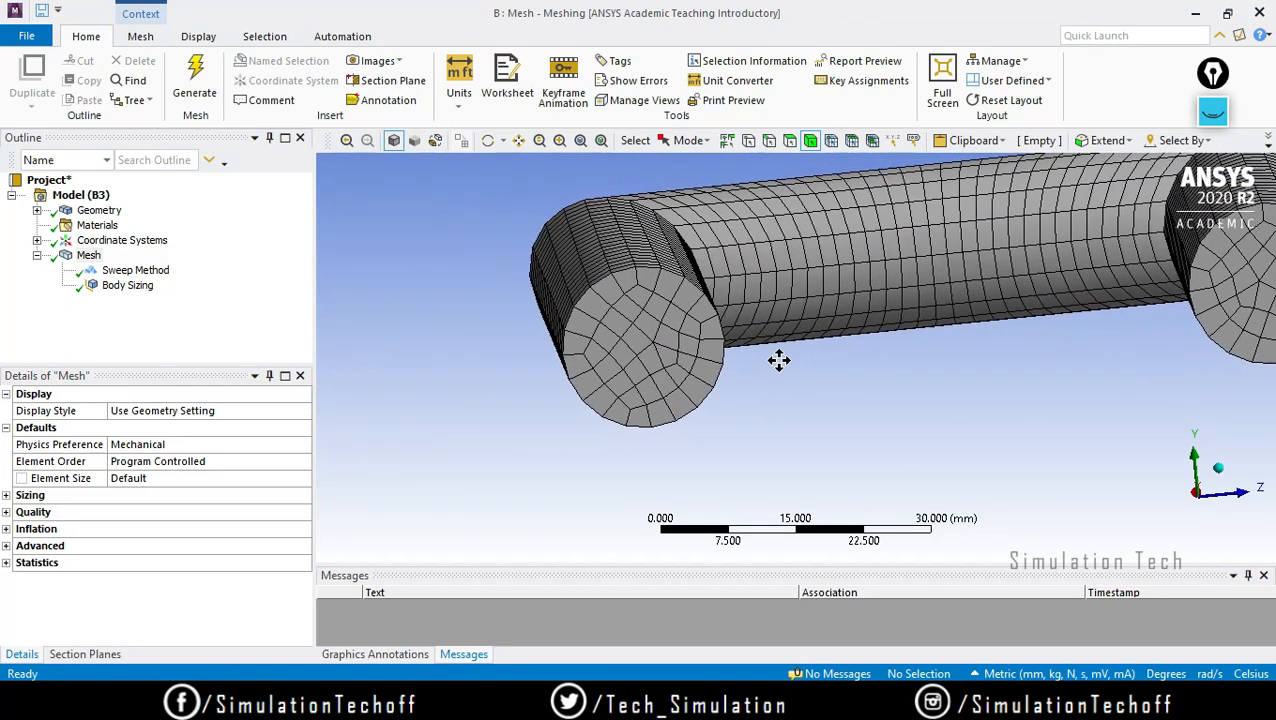
Switch to element selection, pick a single mesh element on one end face and examine its solid shape
{"action": "left_click", "coordinate": [587, 410]}
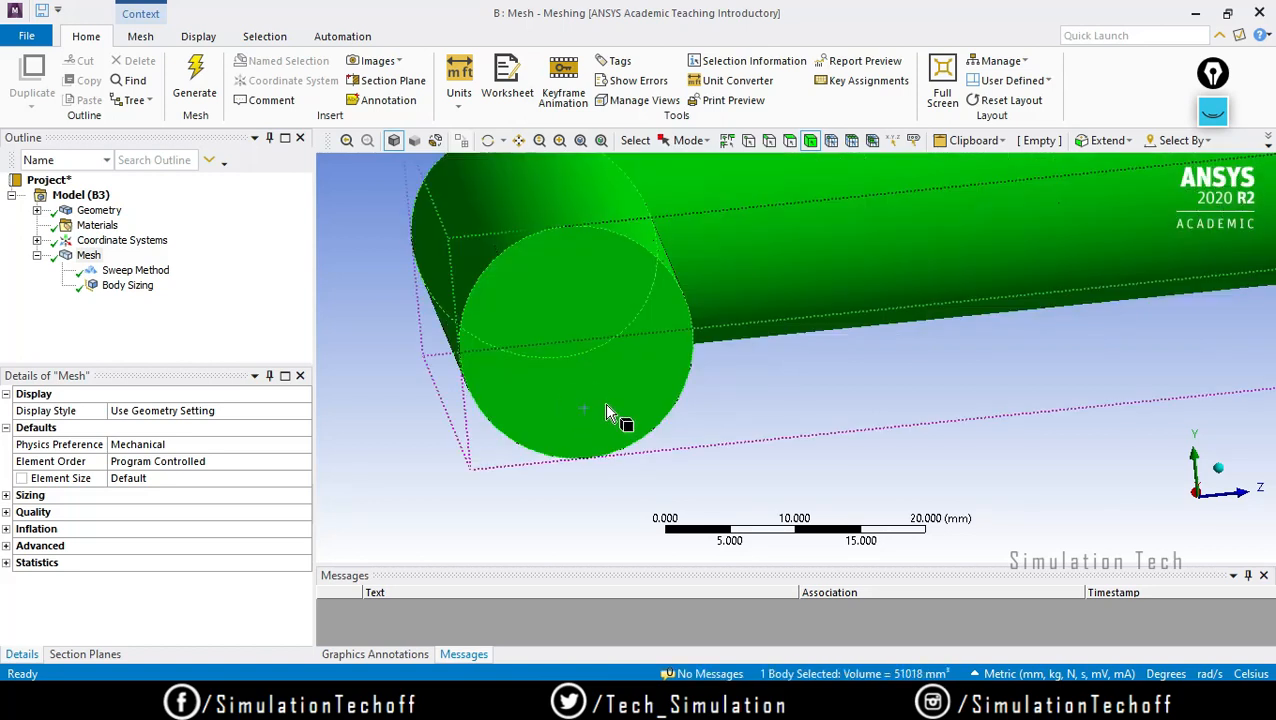
{"action": "left_click", "coordinate": [712, 384]}
{"action": "left_click", "coordinate": [872, 141]}
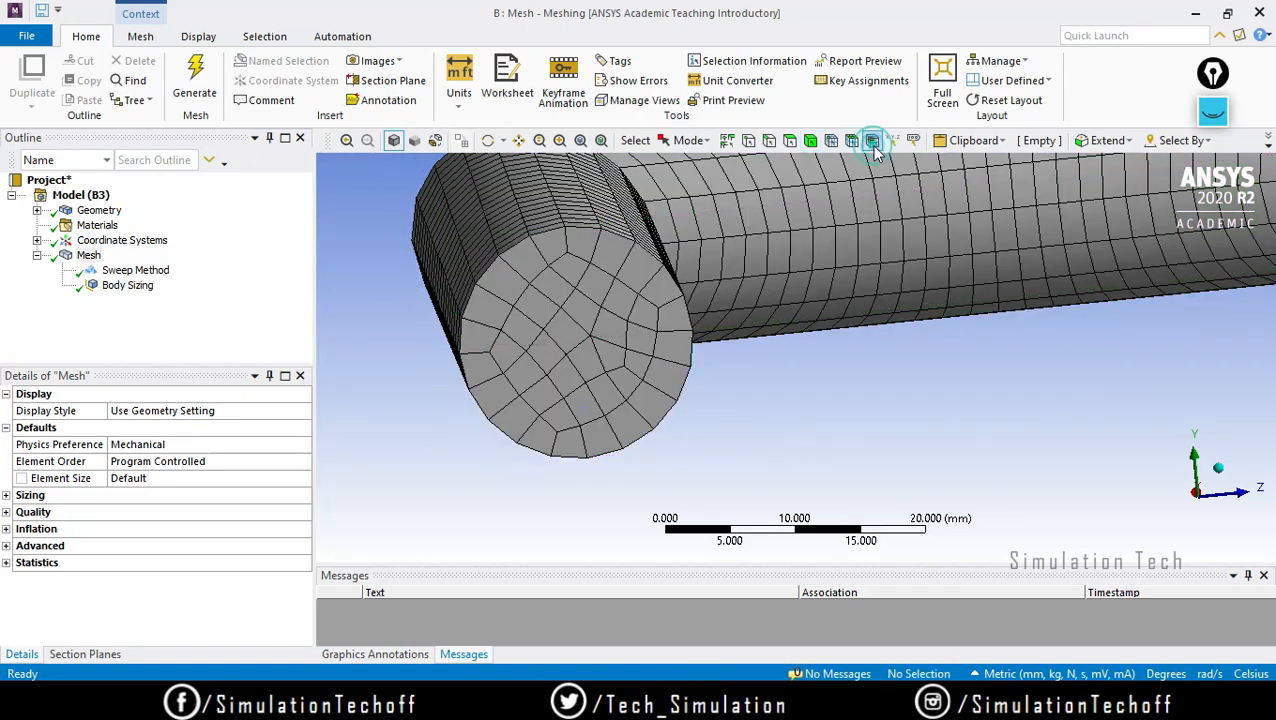
{"action": "left_click", "coordinate": [620, 455]}
{"action": "middle_click_drag", "start_coordinate": [620, 455], "coordinate": [712, 478]}
{"action": "left_click", "coordinate": [728, 368]}
{"action": "left_click", "coordinate": [708, 352]}
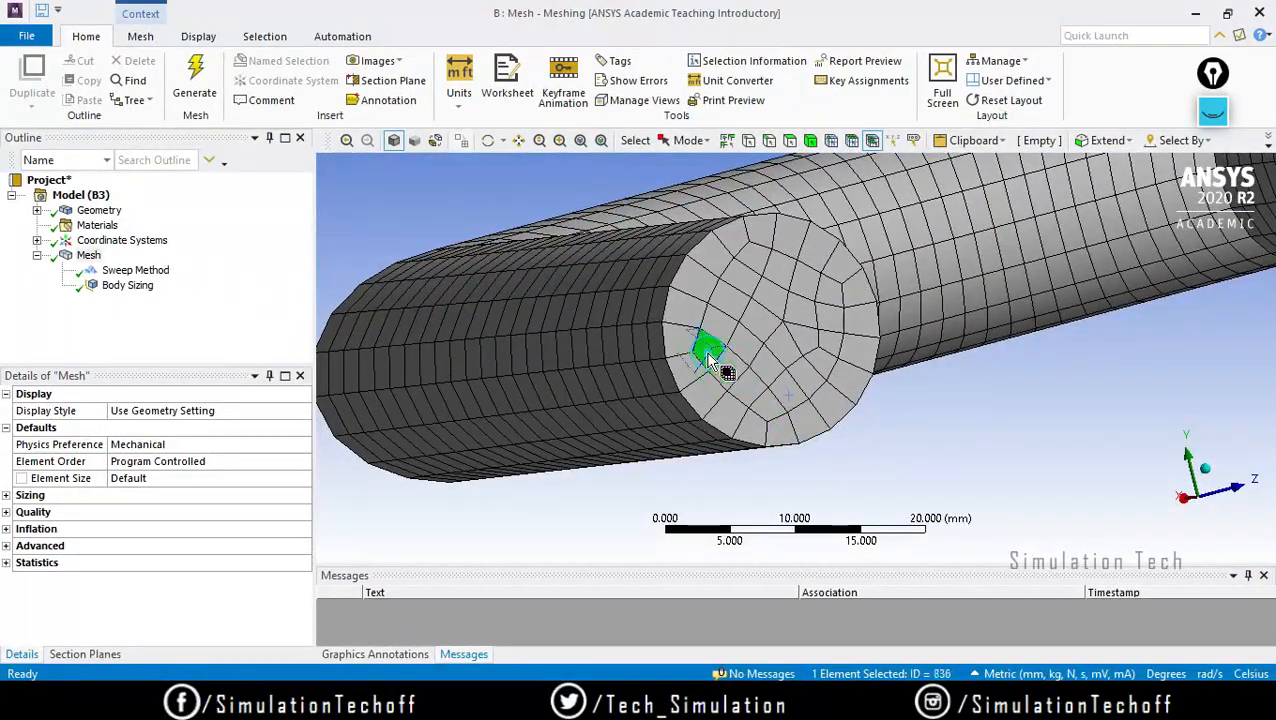
{"action": "middle_click_drag", "start_coordinate": [800, 300], "coordinate": [760, 430]}
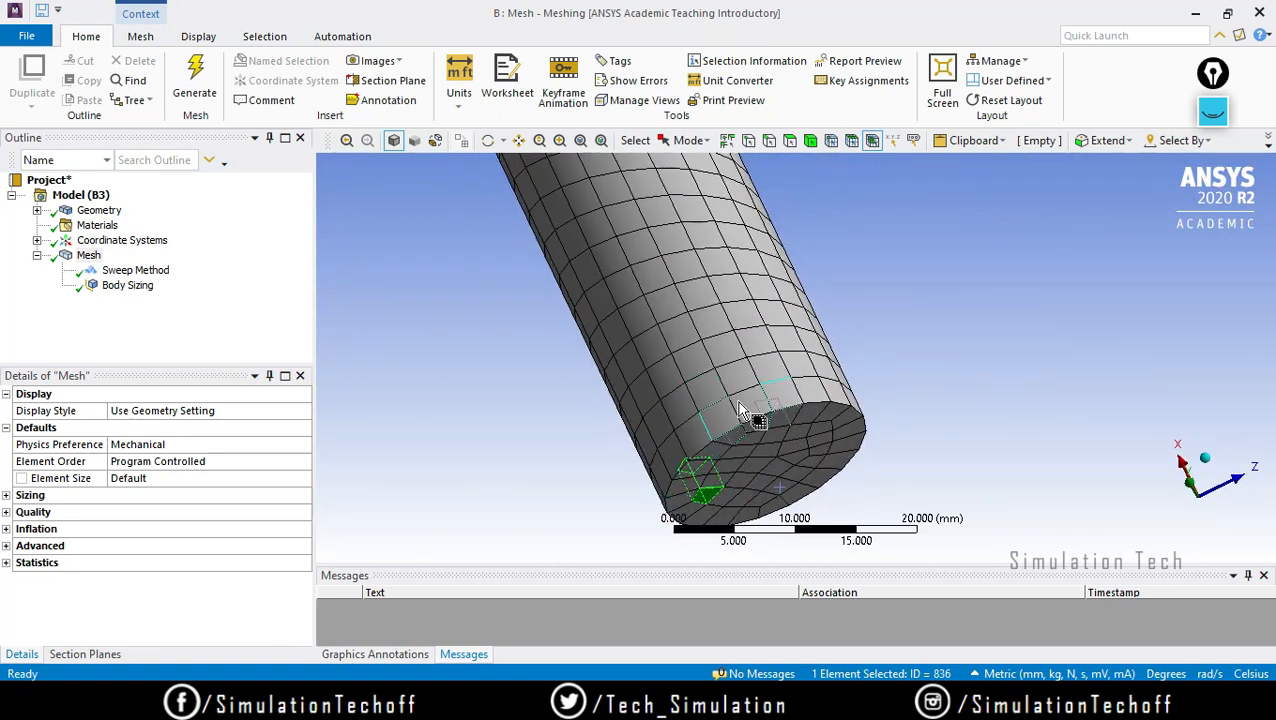
{"action": "scroll", "coordinate": [786, 379], "scroll_direction": "up", "scroll_amount": 3}
{"action": "scroll", "coordinate": [786, 379], "scroll_direction": "down", "scroll_amount": 5}
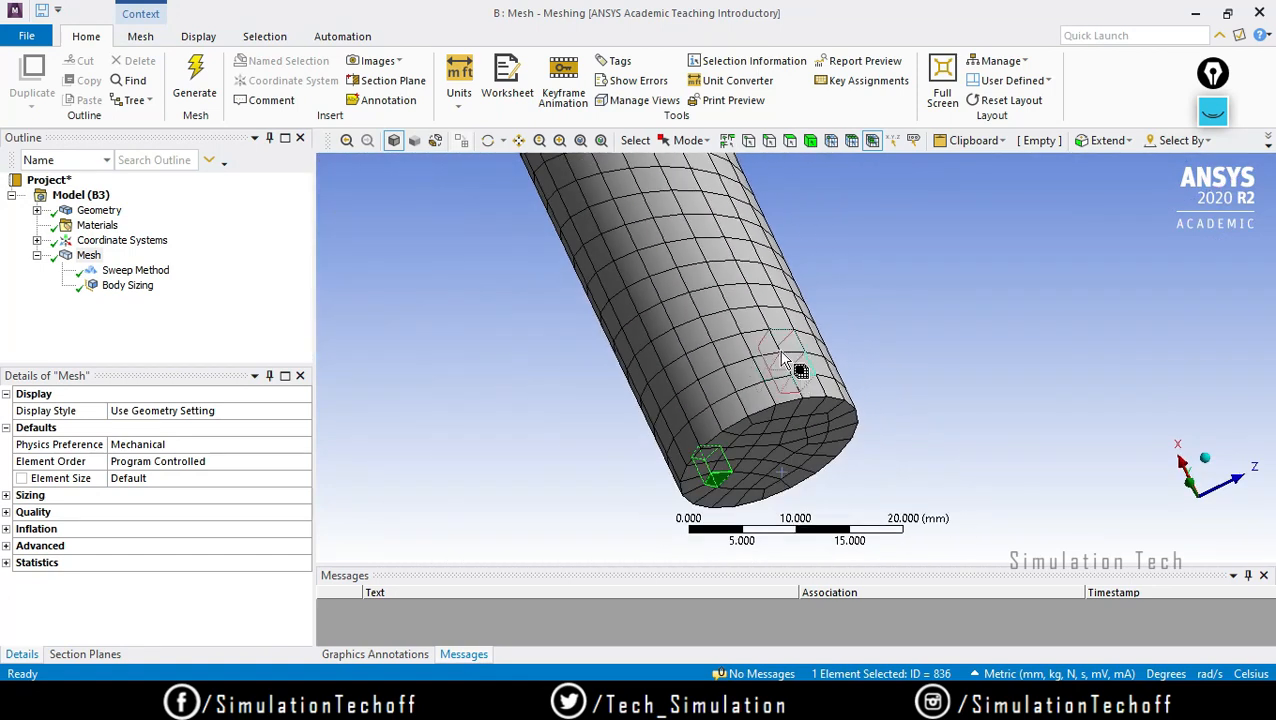
Mark the successive element layers near the leg's free end with short blue annotation lines across the leg
{"action": "middle_click_drag", "start_coordinate": [834, 384], "coordinate": [917, 382]}
{"action": "middle_click_drag", "start_coordinate": [772, 310], "coordinate": [868, 396], "text": "ctrl"}
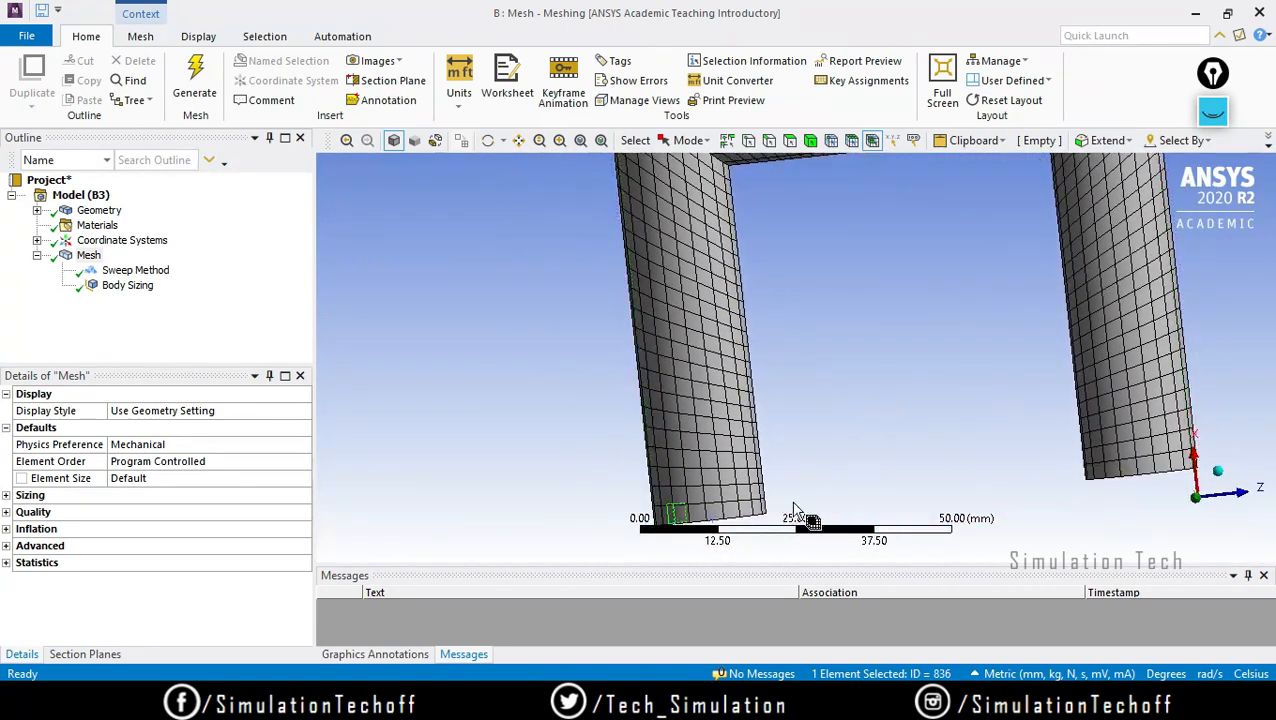
{"action": "left_click", "coordinate": [1207, 114]}
{"action": "left_click", "coordinate": [1213, 198]}
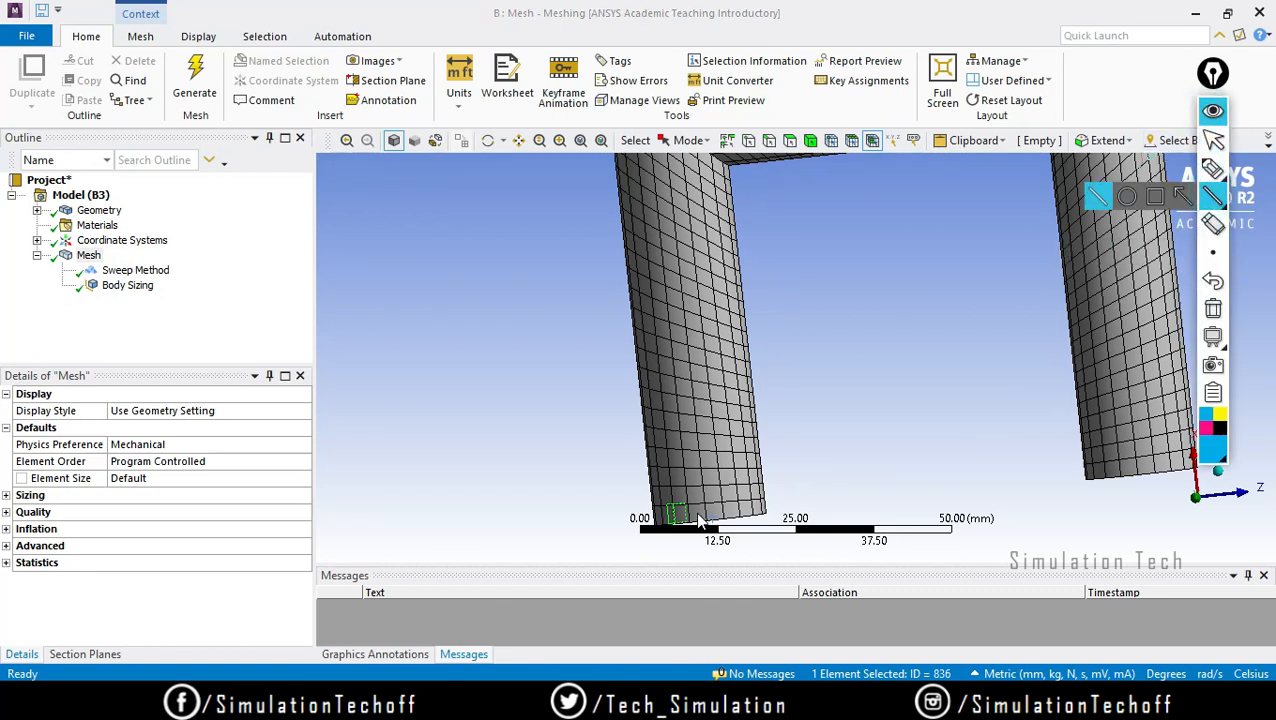
{"action": "left_click_drag", "start_coordinate": [696, 513], "coordinate": [762, 502]}
{"action": "mouse_move", "coordinate": [686, 492]}
{"action": "left_mouse_down"}
{"action": "mouse_move", "coordinate": [729, 490]}
{"action": "mouse_move", "coordinate": [708, 405]}
{"action": "left_mouse_up"}
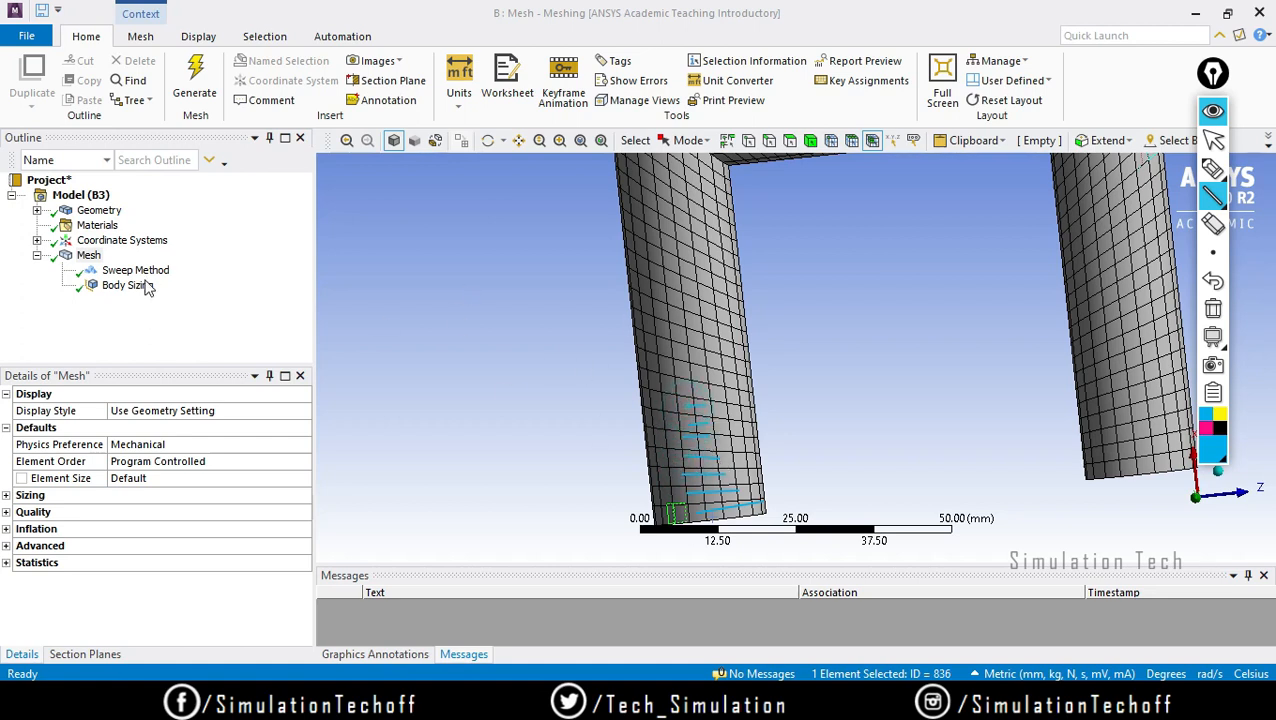
{"action": "left_click", "coordinate": [1213, 140]}
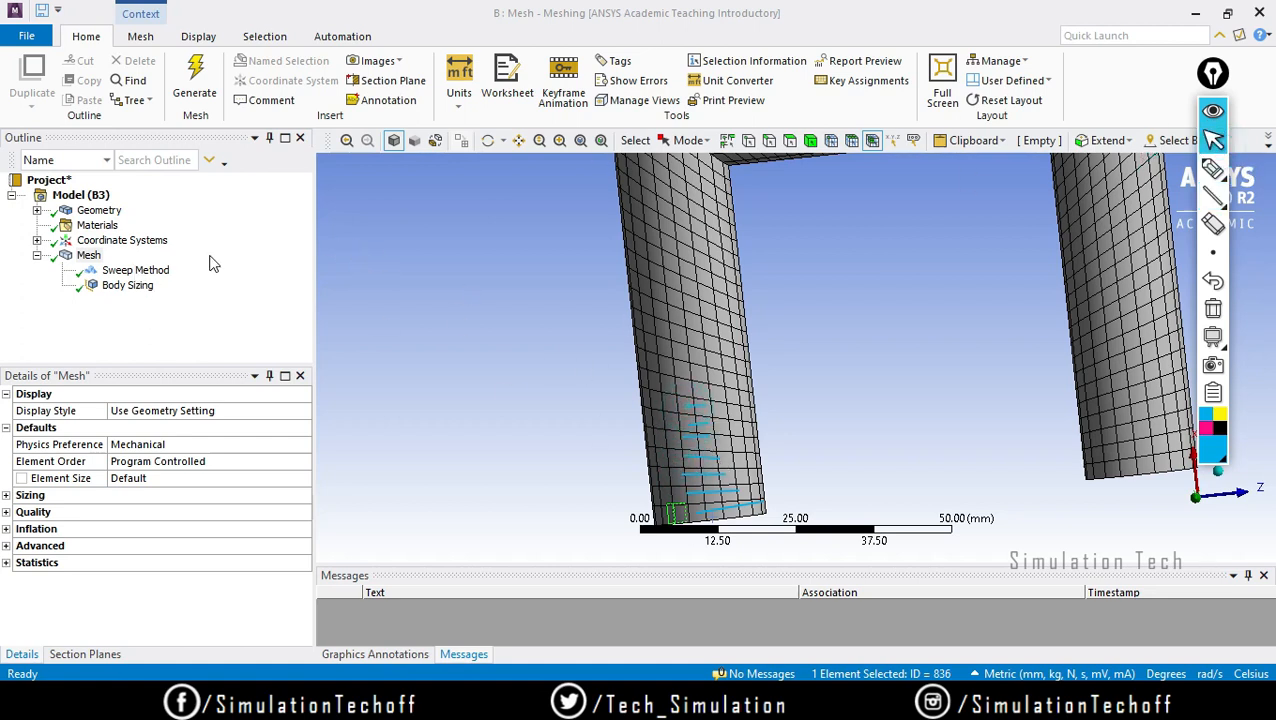
Review the Sweep Method's settings with its source and target faces, and clear the annotation lines
{"action": "left_click", "coordinate": [138, 269]}
{"action": "scroll", "coordinate": [306, 495], "scroll_direction": "down", "scroll_amount": 2}
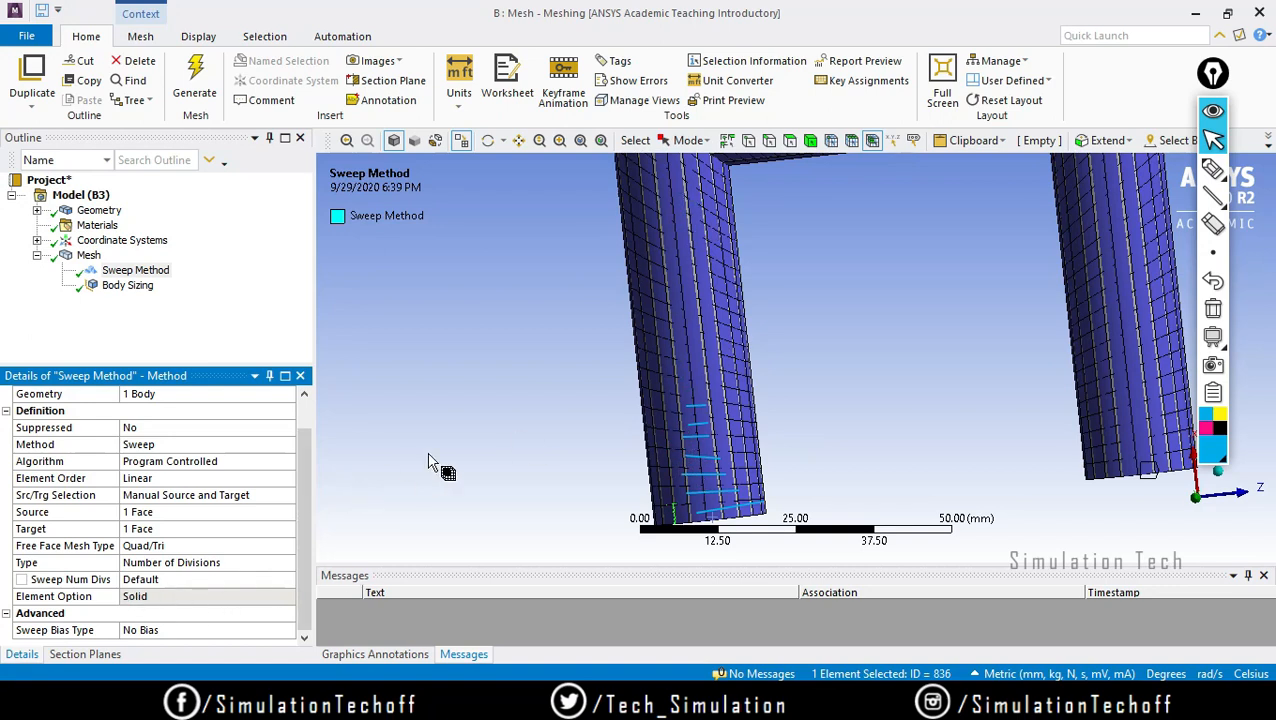
{"action": "scroll", "coordinate": [302, 507], "scroll_direction": "up", "scroll_amount": 1}
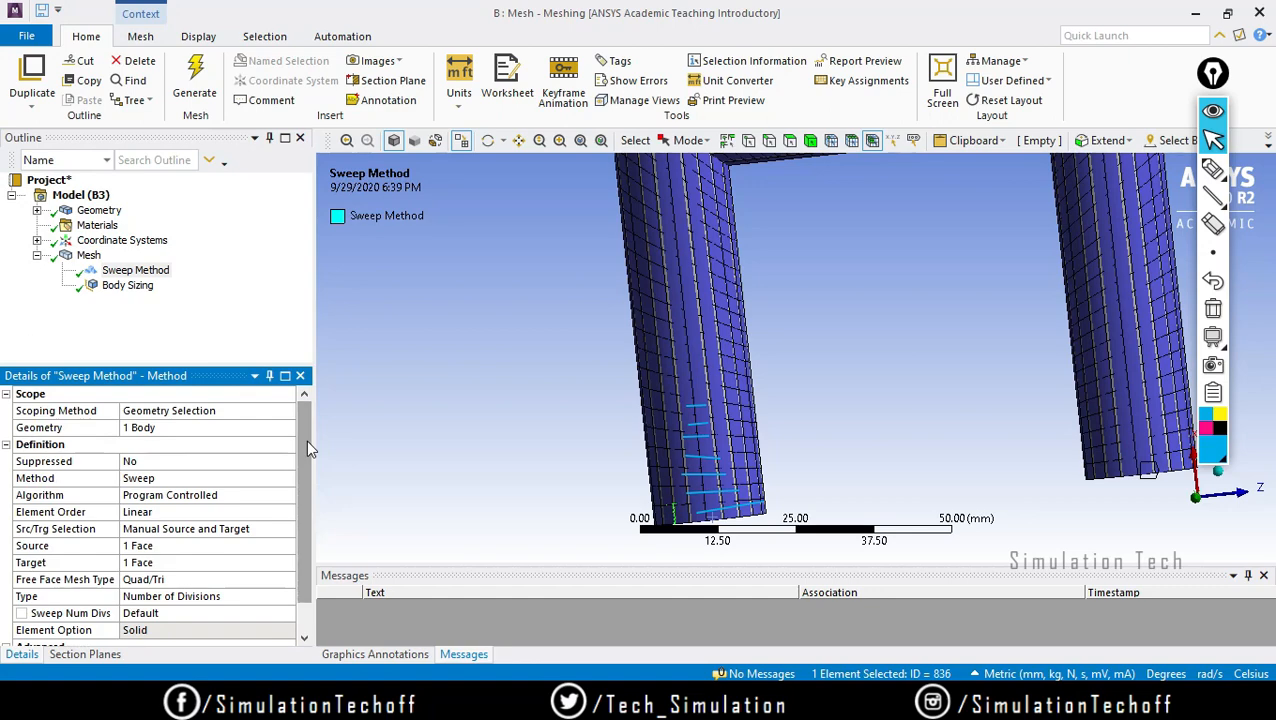
{"action": "middle_click_drag", "start_coordinate": [840, 488], "coordinate": [889, 379]}
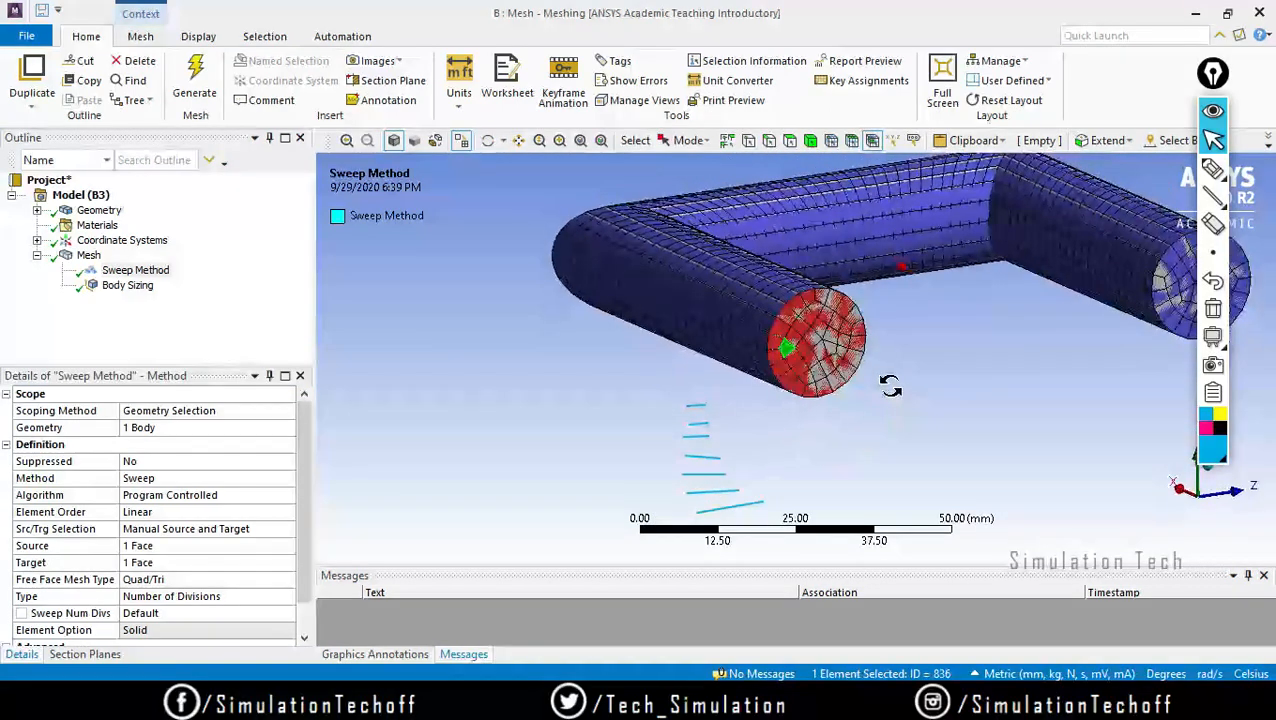
{"action": "left_click", "coordinate": [1213, 308]}
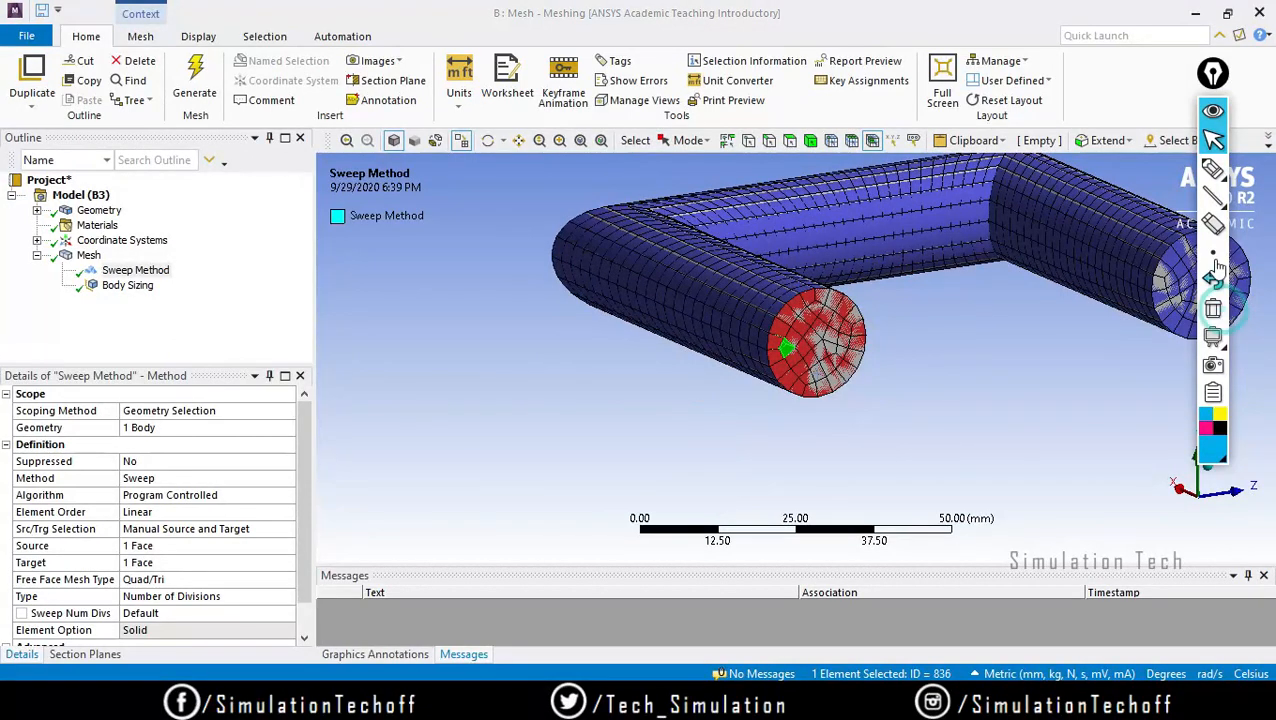
Examine the swept mesh closely on the source end face and adjoining side surface of the bent rod
{"action": "left_click", "coordinate": [1213, 137]}
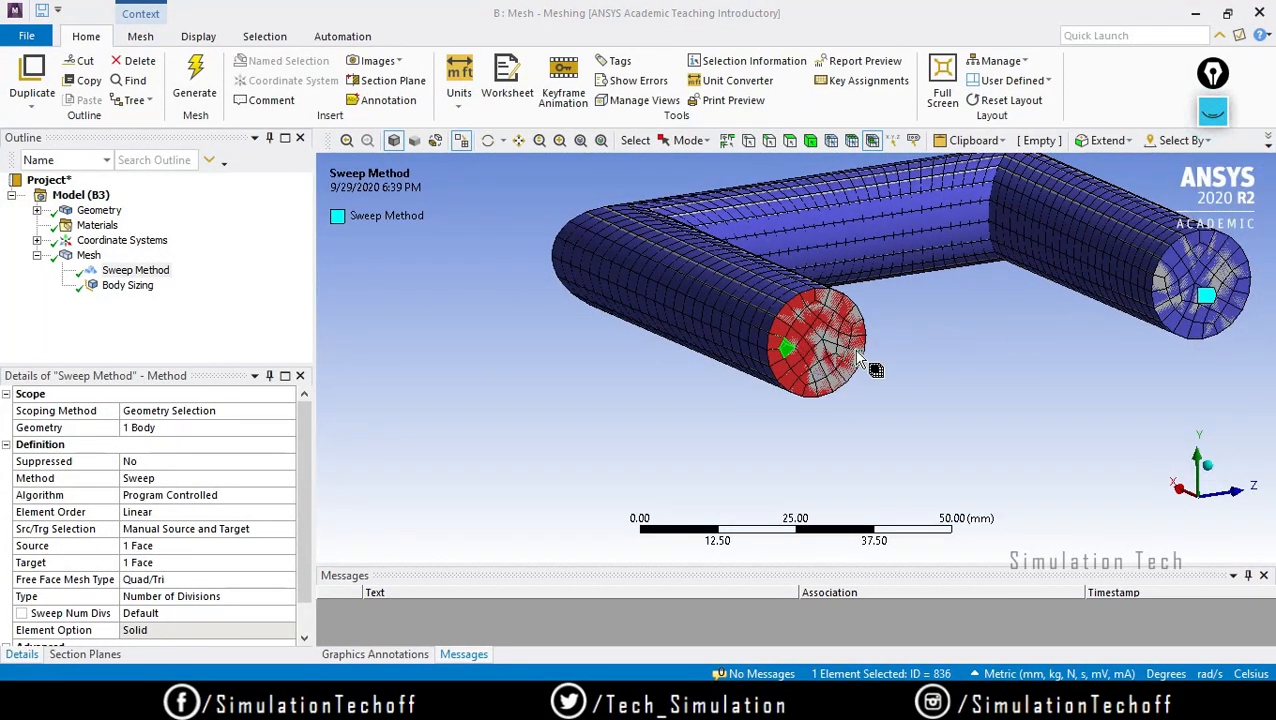
{"action": "scroll", "coordinate": [850, 375], "scroll_direction": "up", "scroll_amount": 5}
{"action": "middle_click_drag", "start_coordinate": [818, 313], "coordinate": [792, 393]}
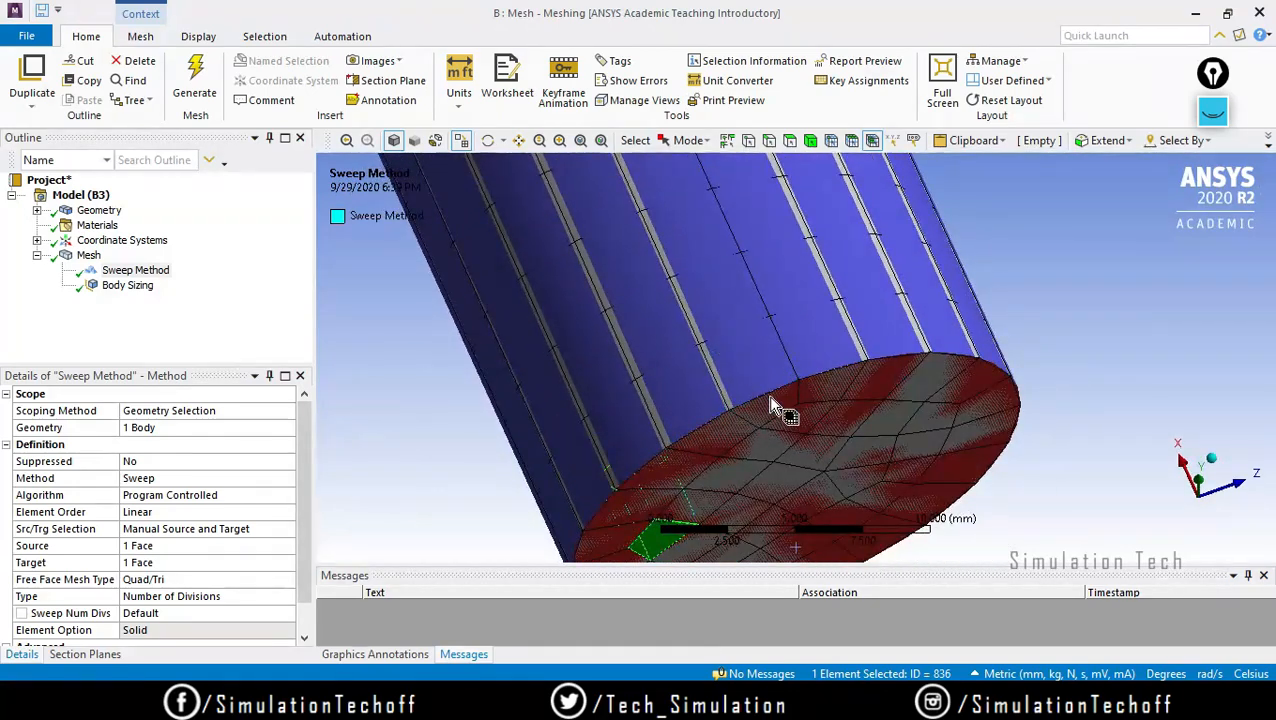
{"action": "scroll", "coordinate": [837, 478], "scroll_direction": "up", "scroll_amount": 3}
{"action": "scroll", "coordinate": [848, 430], "scroll_direction": "down", "scroll_amount": 2}
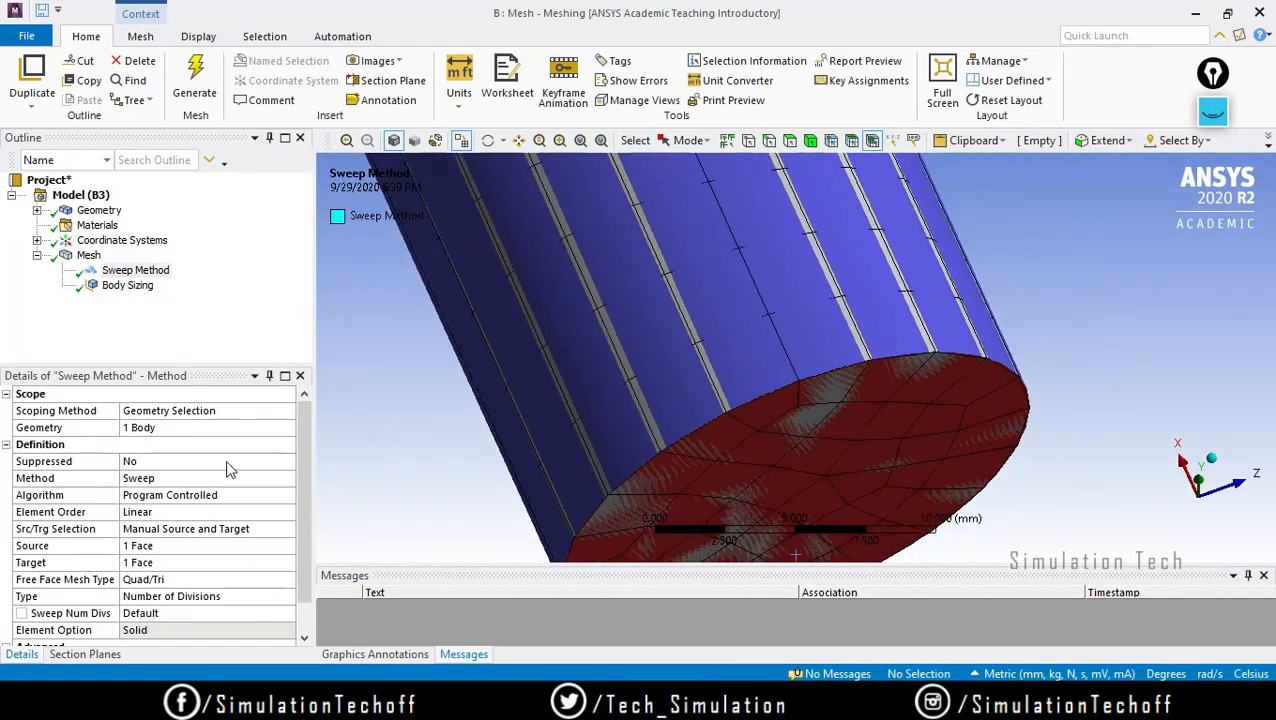
{"action": "scroll", "coordinate": [970, 544], "scroll_direction": "down", "scroll_amount": 4}
{"action": "middle_click_drag", "start_coordinate": [899, 440], "coordinate": [875, 380]}
{"action": "scroll", "coordinate": [835, 310], "scroll_direction": "down", "scroll_amount": 4}
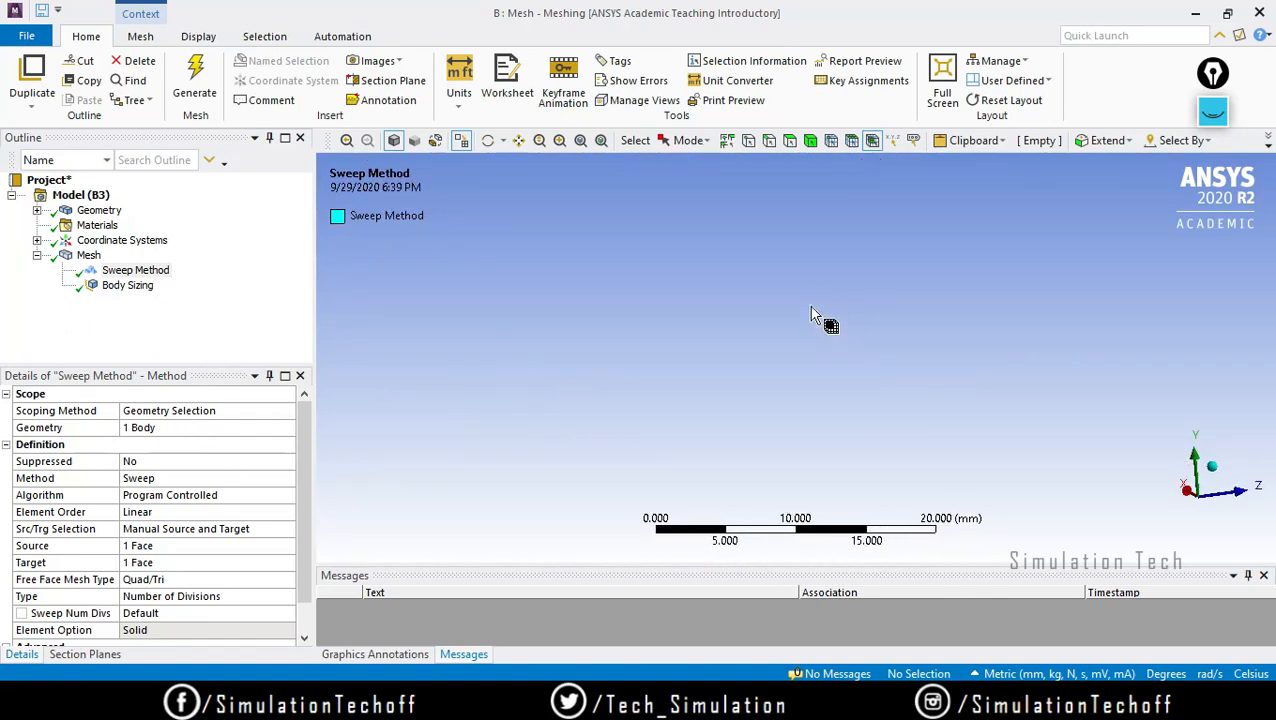
{"action": "scroll", "coordinate": [779, 283], "scroll_direction": "down", "scroll_amount": 2}
{"action": "middle_click_drag", "start_coordinate": [779, 283], "coordinate": [769, 377], "text": "ctrl"}
{"action": "scroll", "coordinate": [769, 377], "scroll_direction": "up", "scroll_amount": 4}
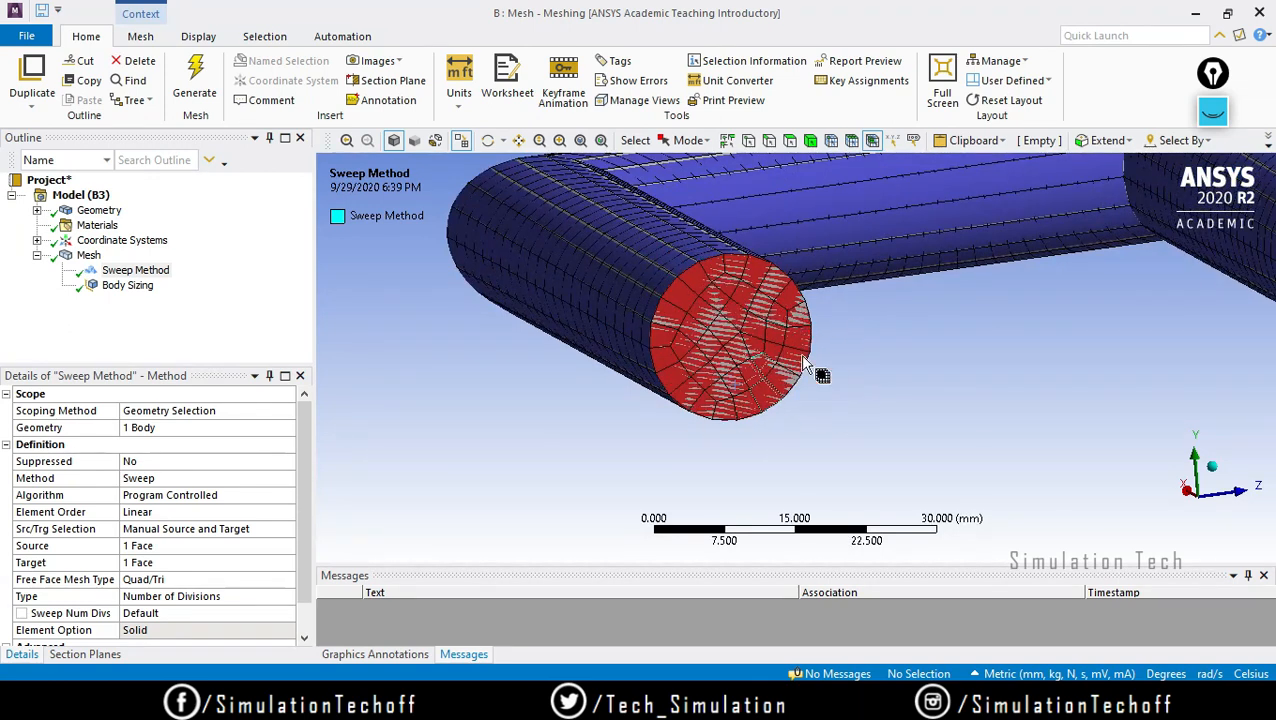
{"action": "scroll", "coordinate": [760, 358], "scroll_direction": "up", "scroll_amount": 3}
{"action": "scroll", "coordinate": [729, 321], "scroll_direction": "down", "scroll_amount": 4}
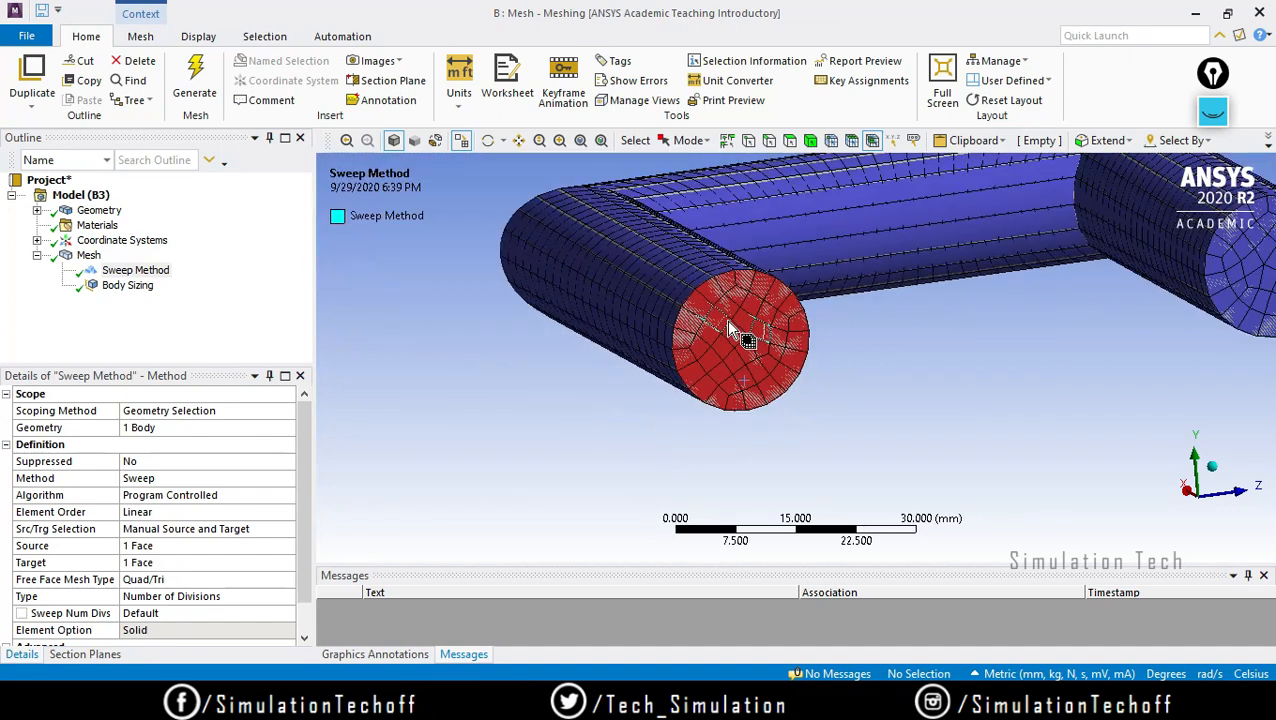
Compare the element patterns on the source and target end faces and along the rod between them
{"action": "middle_click_drag", "start_coordinate": [729, 321], "coordinate": [746, 441]}
{"action": "middle_click_drag", "start_coordinate": [690, 280], "coordinate": [728, 475]}
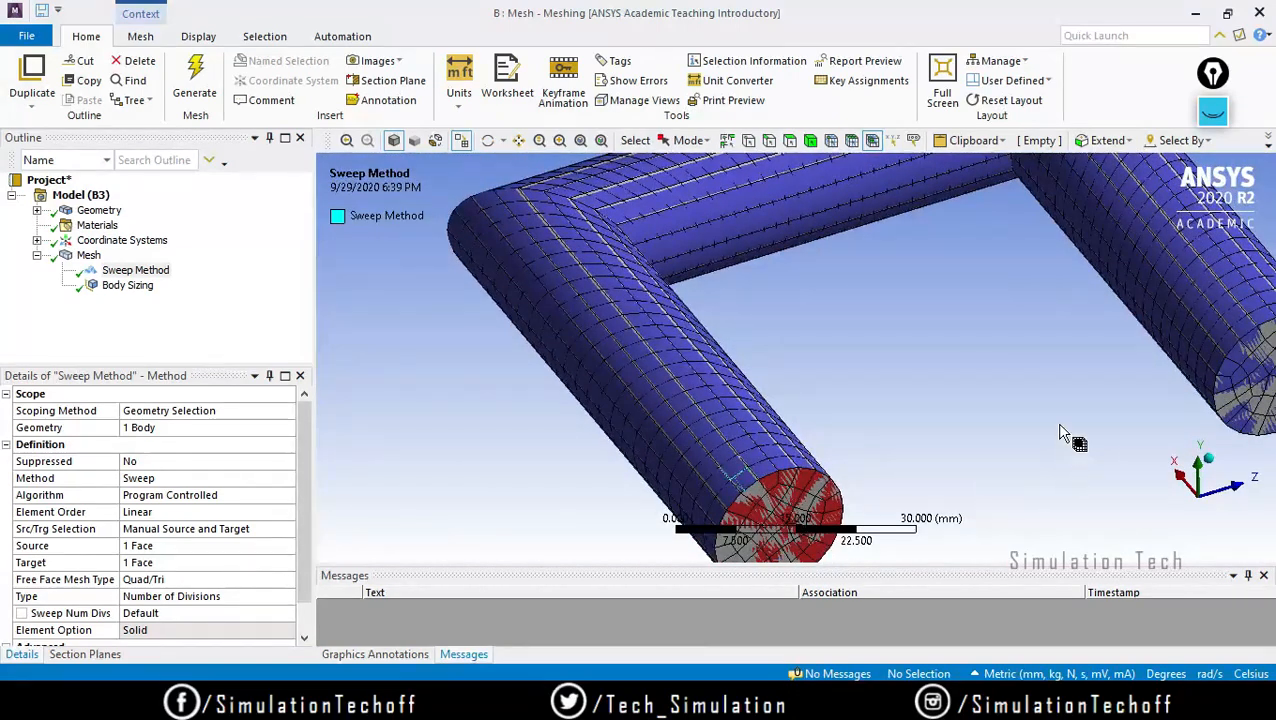
{"action": "middle_click_drag", "start_coordinate": [1071, 436], "coordinate": [932, 400]}
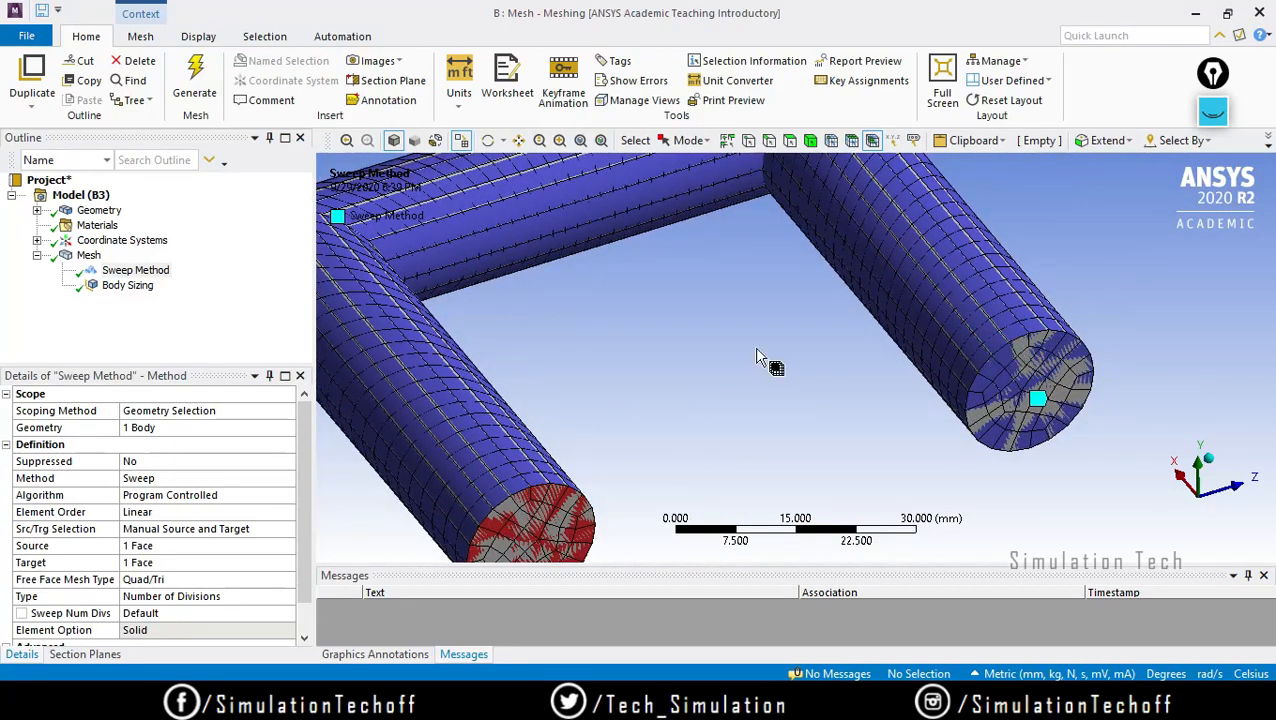
{"action": "middle_click_drag", "start_coordinate": [492, 484], "coordinate": [760, 470]}
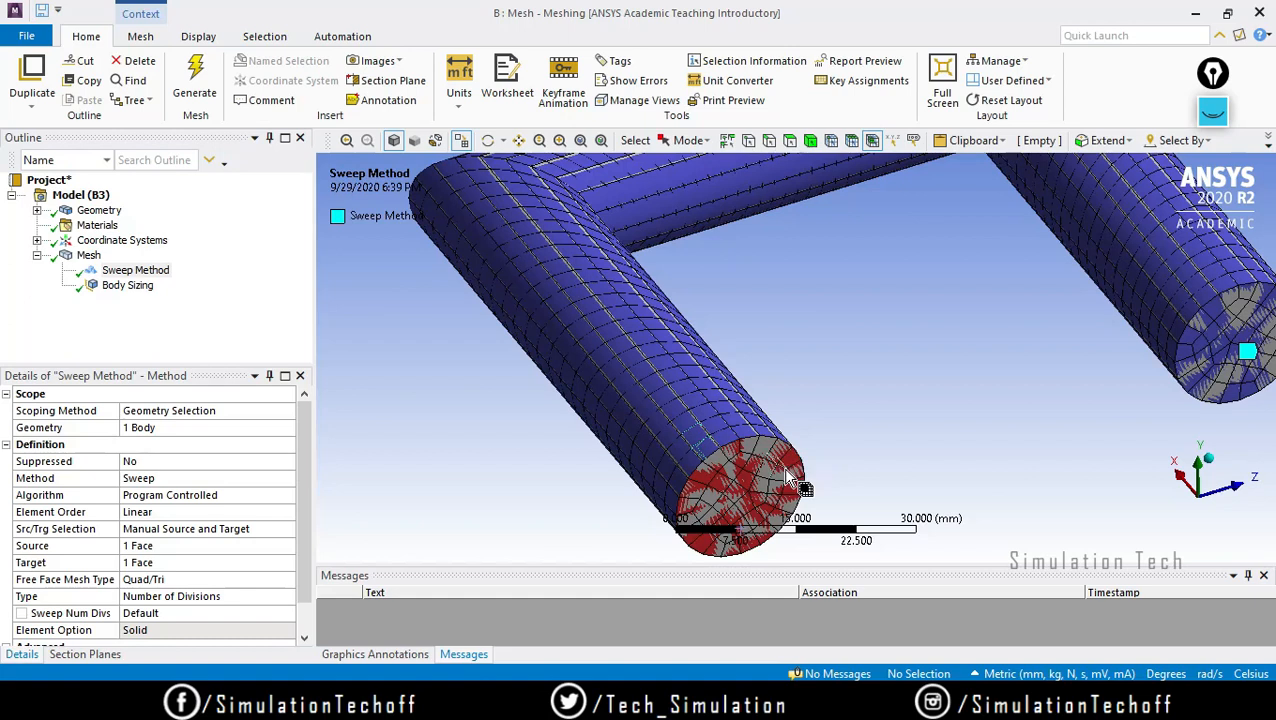
{"action": "middle_click_drag", "start_coordinate": [765, 440], "coordinate": [762, 395]}
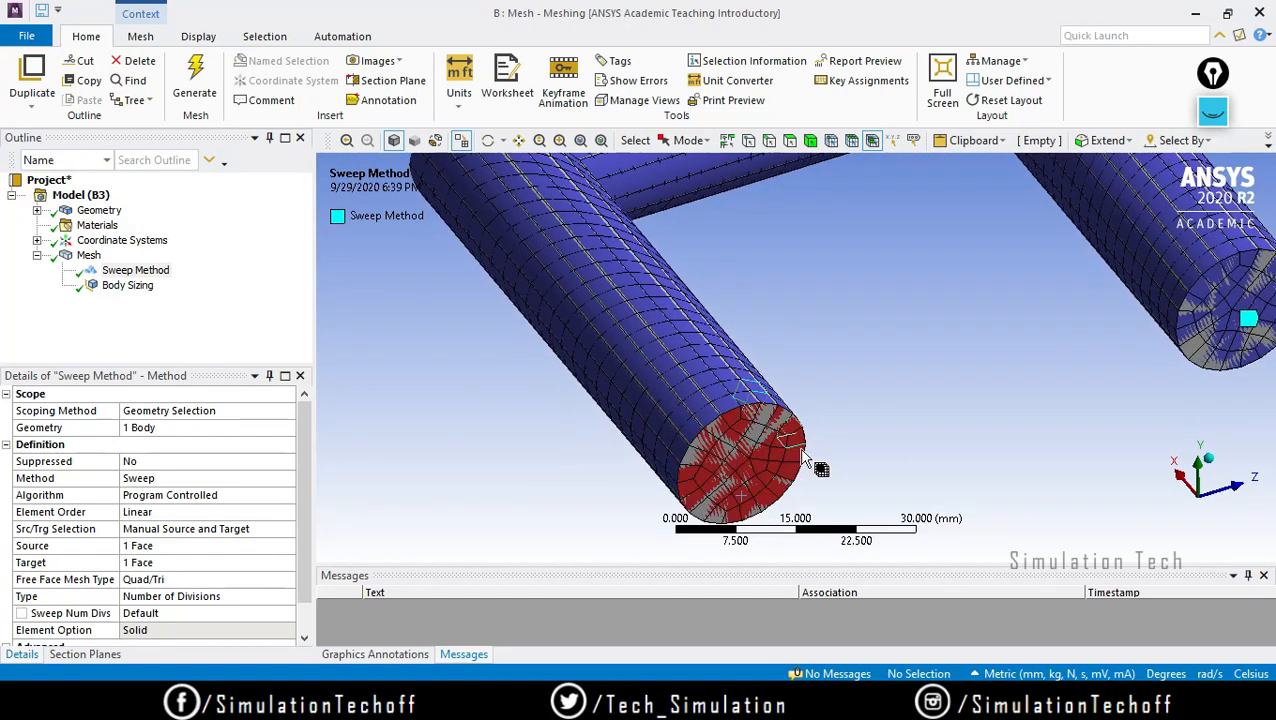
{"action": "scroll", "coordinate": [765, 450], "scroll_direction": "up", "scroll_amount": 2}
{"action": "scroll", "coordinate": [765, 450], "scroll_direction": "down", "scroll_amount": 3}
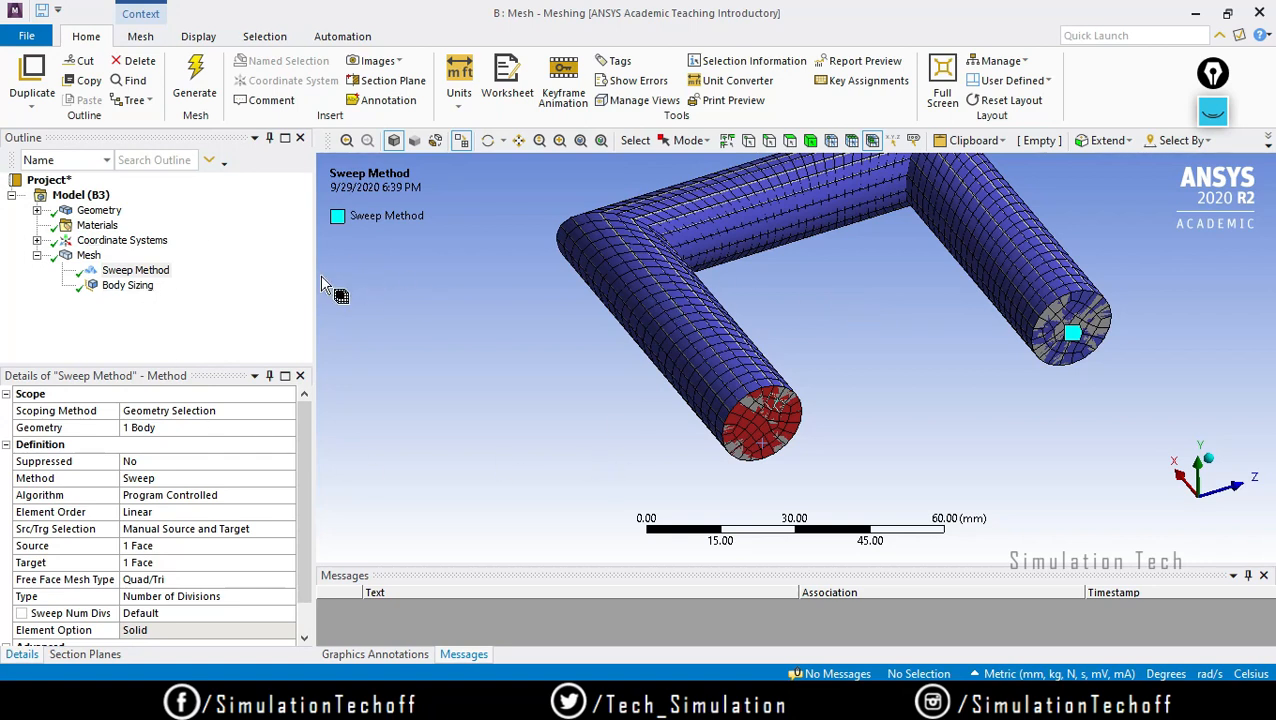
Show the Sweep Method and Body Sizing mesh controls together on the model
{"action": "left_click", "coordinate": [140, 272]}
{"action": "left_click", "coordinate": [125, 286], "text": "ctrl"}
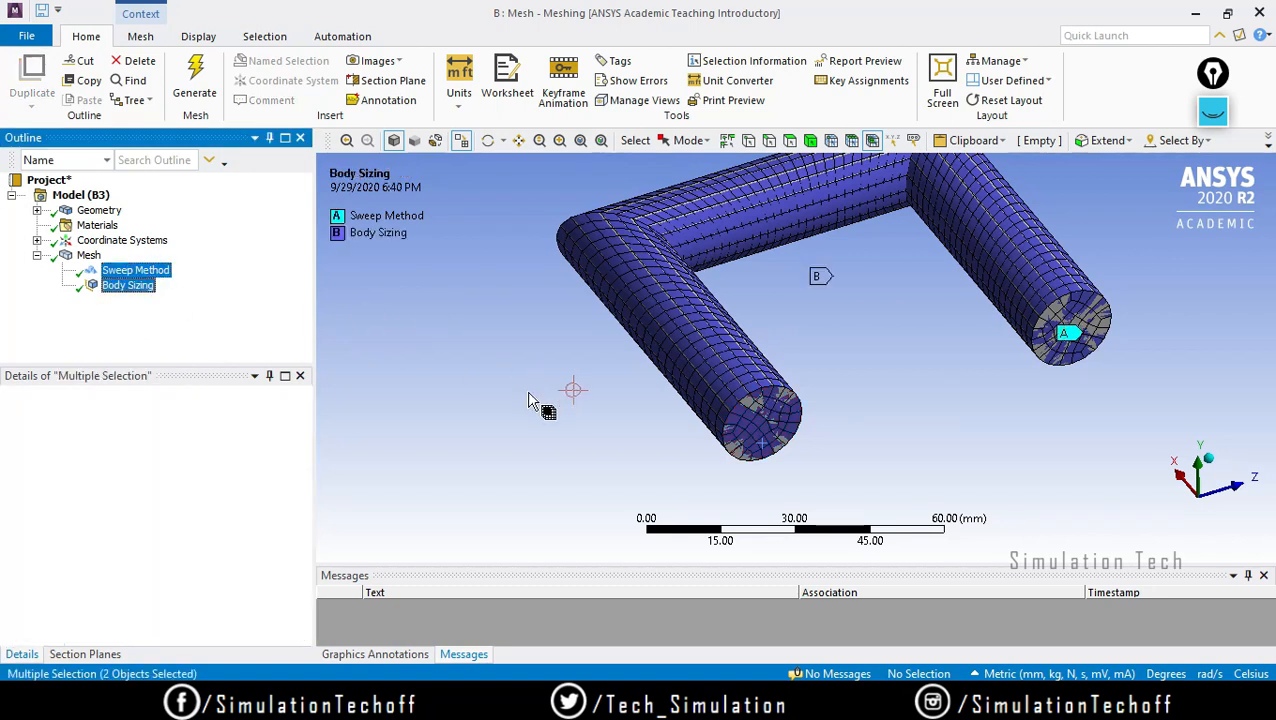
Switch to Workbench, add a standalone Mechanical Model system beside the second Mesh system, and open its geometry in DesignModeler
{"action": "left_click", "coordinate": [1196, 14]}
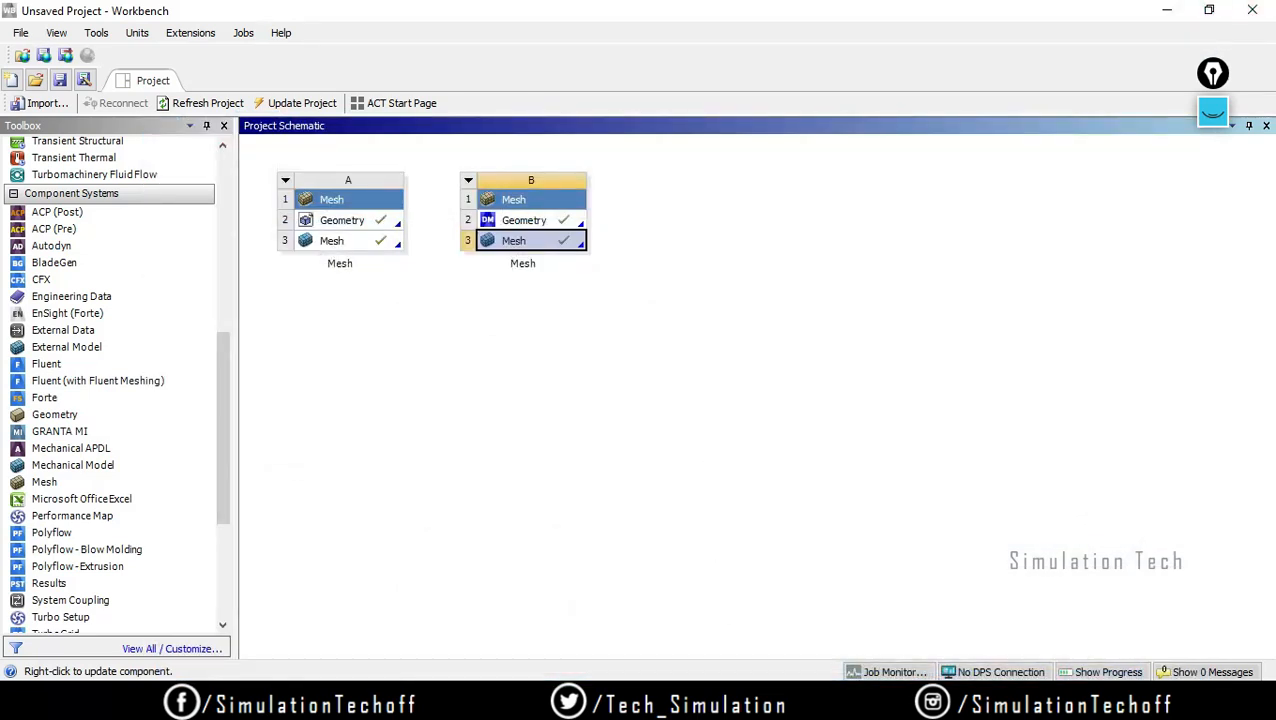
{"action": "mouse_move", "coordinate": [855, 698]}
{"action": "left_click", "coordinate": [929, 564]}
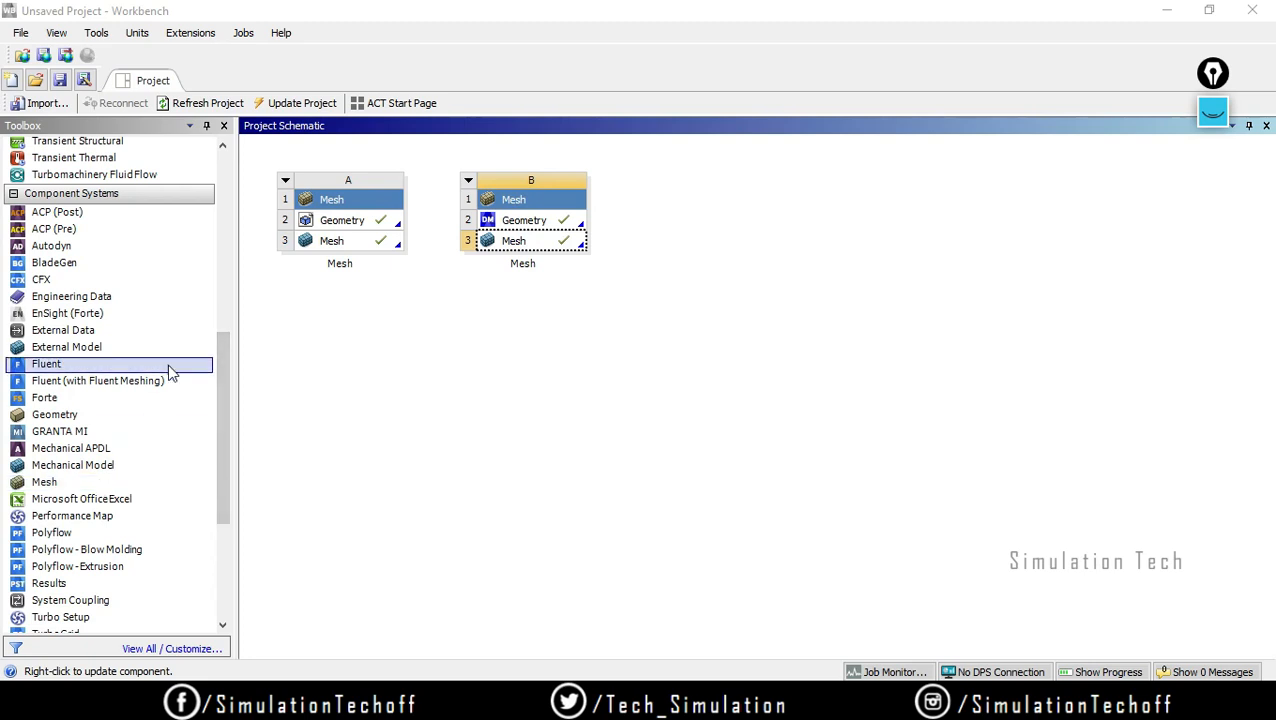
{"action": "scroll", "coordinate": [218, 400], "scroll_direction": "down", "scroll_amount": 2}
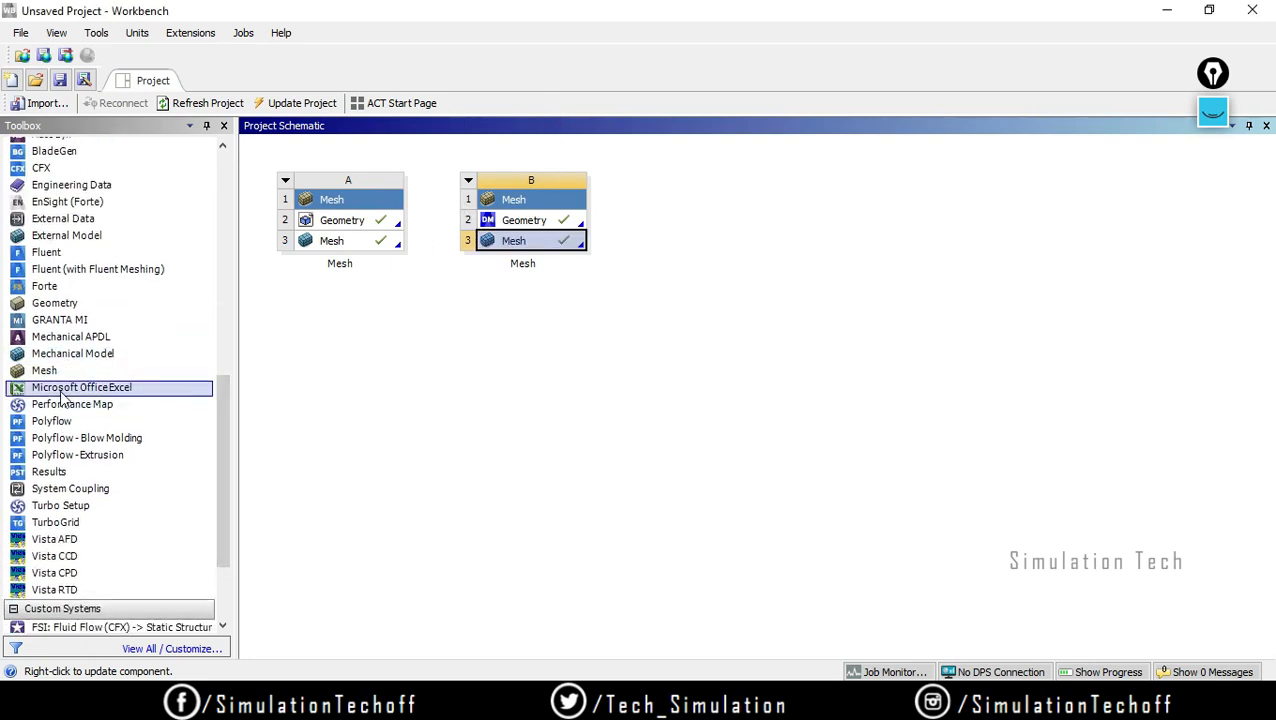
{"action": "left_click_drag", "start_coordinate": [70, 353], "coordinate": [779, 202]}
{"action": "double_click", "coordinate": [748, 248]}
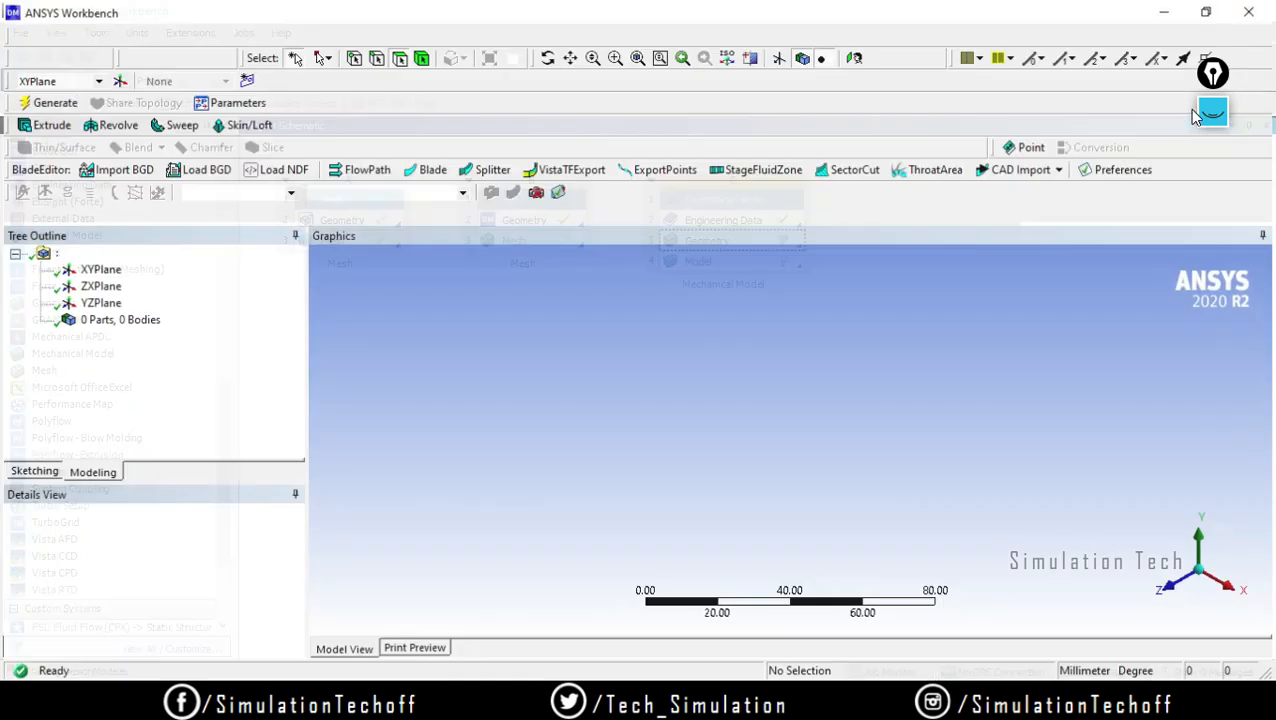
{"action": "left_click", "coordinate": [1215, 119]}
{"action": "mouse_move", "coordinate": [1211, 193]}
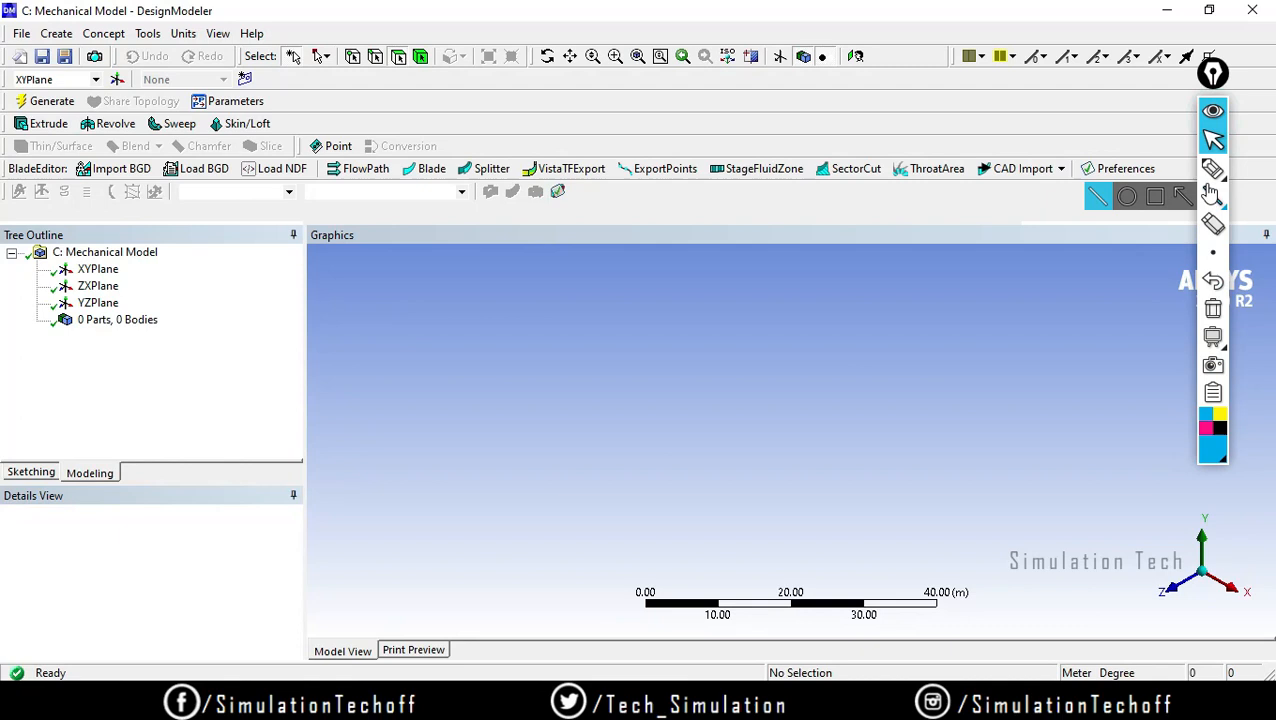
{"action": "left_click", "coordinate": [1212, 168]}
{"action": "mouse_move", "coordinate": [474, 357]}
{"action": "left_mouse_down"}
{"action": "mouse_move", "coordinate": [478, 386]}
{"action": "mouse_move", "coordinate": [485, 344]}
{"action": "mouse_move", "coordinate": [487, 358]}
{"action": "left_mouse_up"}
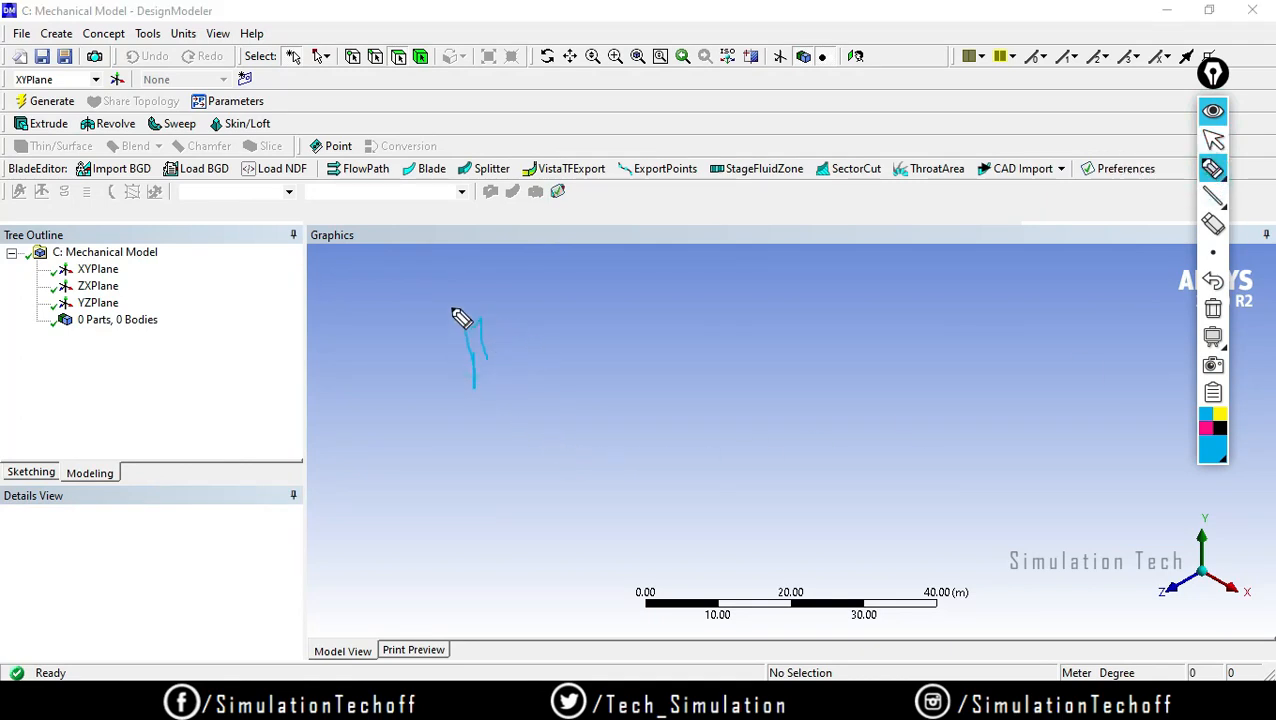
{"action": "mouse_move", "coordinate": [456, 313]}
{"action": "left_mouse_down"}
{"action": "mouse_move", "coordinate": [518, 362]}
{"action": "mouse_move", "coordinate": [454, 303]}
{"action": "left_mouse_up"}
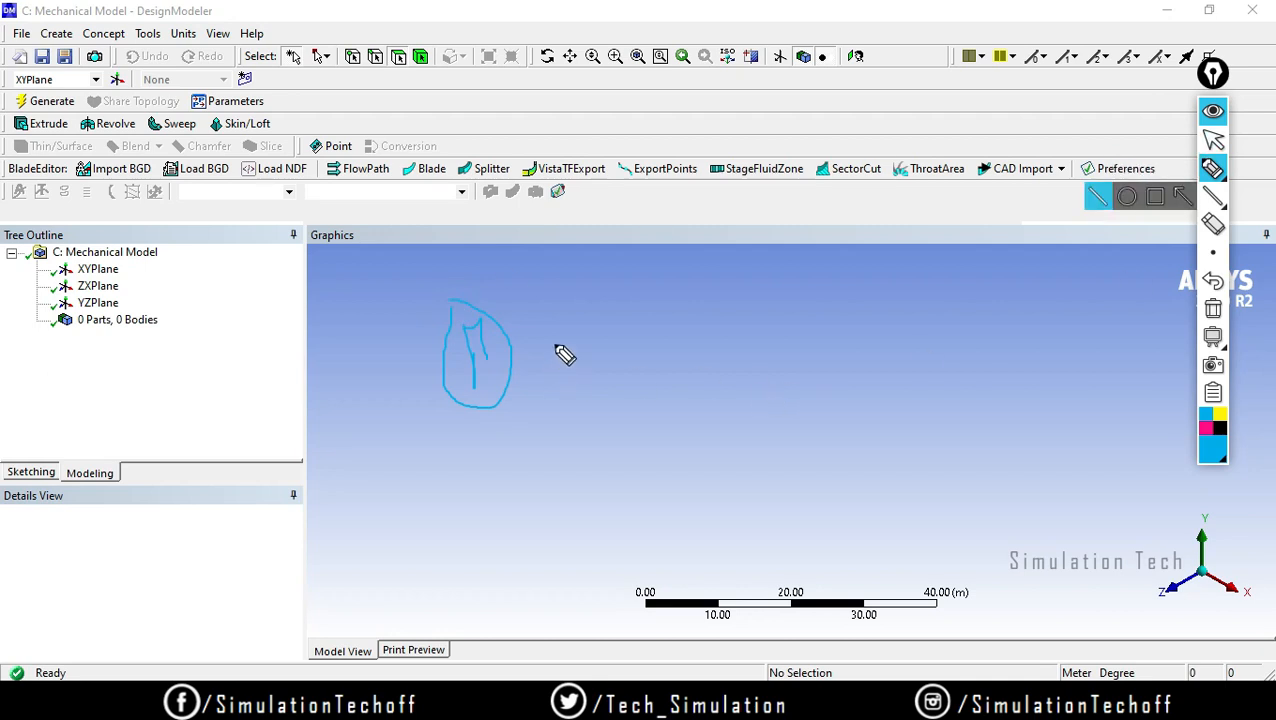
{"action": "mouse_move", "coordinate": [565, 355]}
{"action": "left_mouse_down"}
{"action": "mouse_move", "coordinate": [604, 333]}
{"action": "mouse_move", "coordinate": [635, 374]}
{"action": "left_mouse_up"}
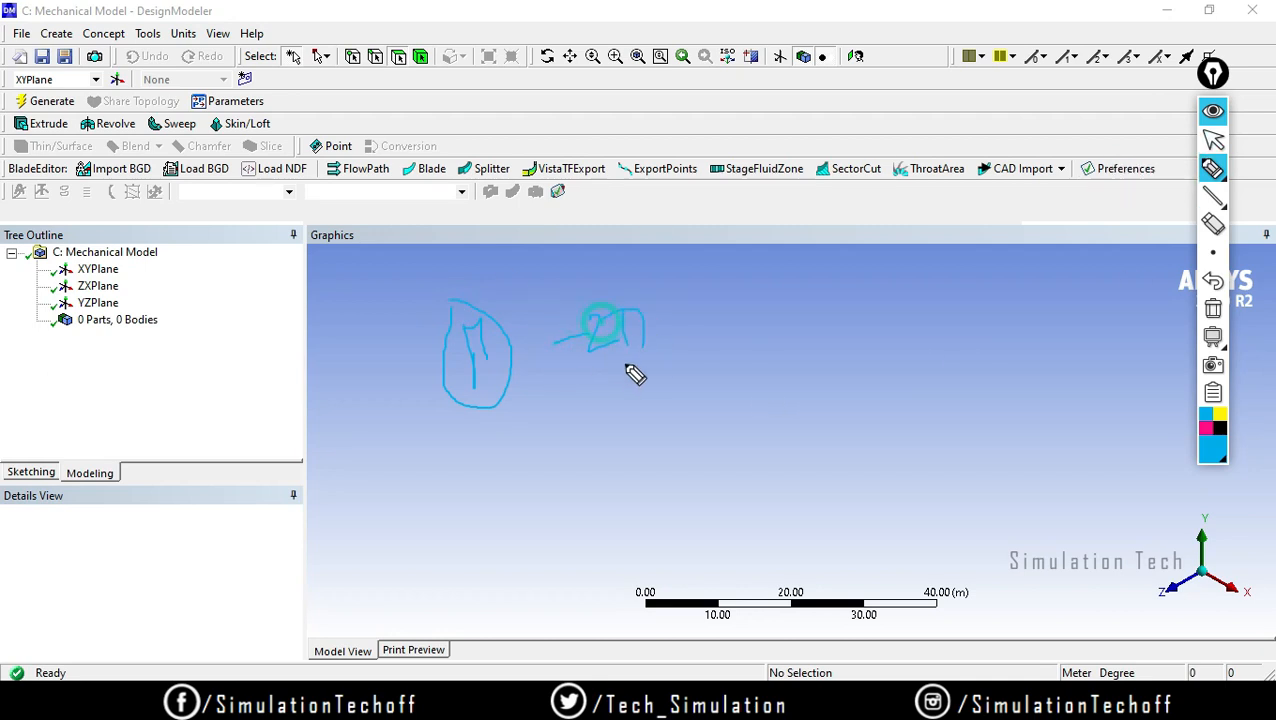
{"action": "left_click", "coordinate": [524, 443]}
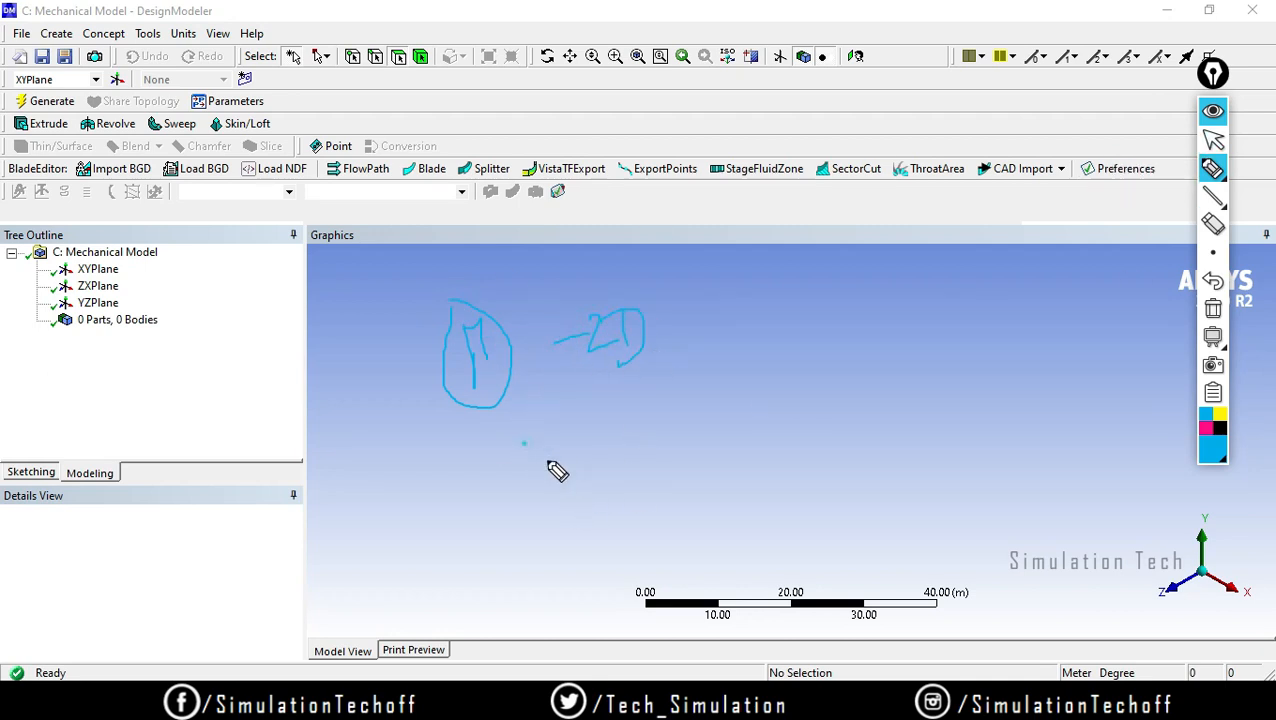
{"action": "mouse_move", "coordinate": [548, 462]}
{"action": "left_mouse_down"}
{"action": "mouse_move", "coordinate": [575, 490]}
{"action": "mouse_move", "coordinate": [567, 507]}
{"action": "left_mouse_up"}
{"action": "mouse_move", "coordinate": [648, 445]}
{"action": "left_mouse_down"}
{"action": "mouse_move", "coordinate": [660, 484]}
{"action": "mouse_move", "coordinate": [680, 485]}
{"action": "left_mouse_up"}
{"action": "left_click_drag", "start_coordinate": [734, 270], "coordinate": [752, 322]}
{"action": "left_click", "coordinate": [752, 330]}
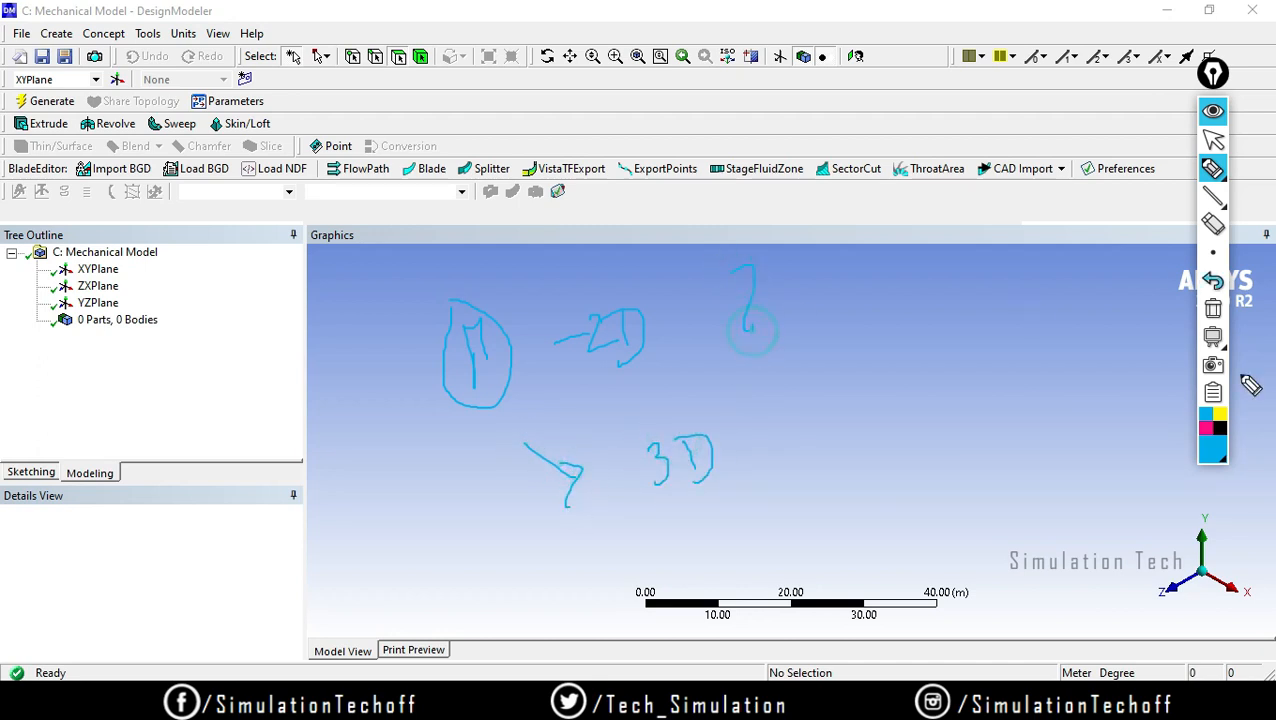
{"action": "left_click", "coordinate": [1218, 430]}
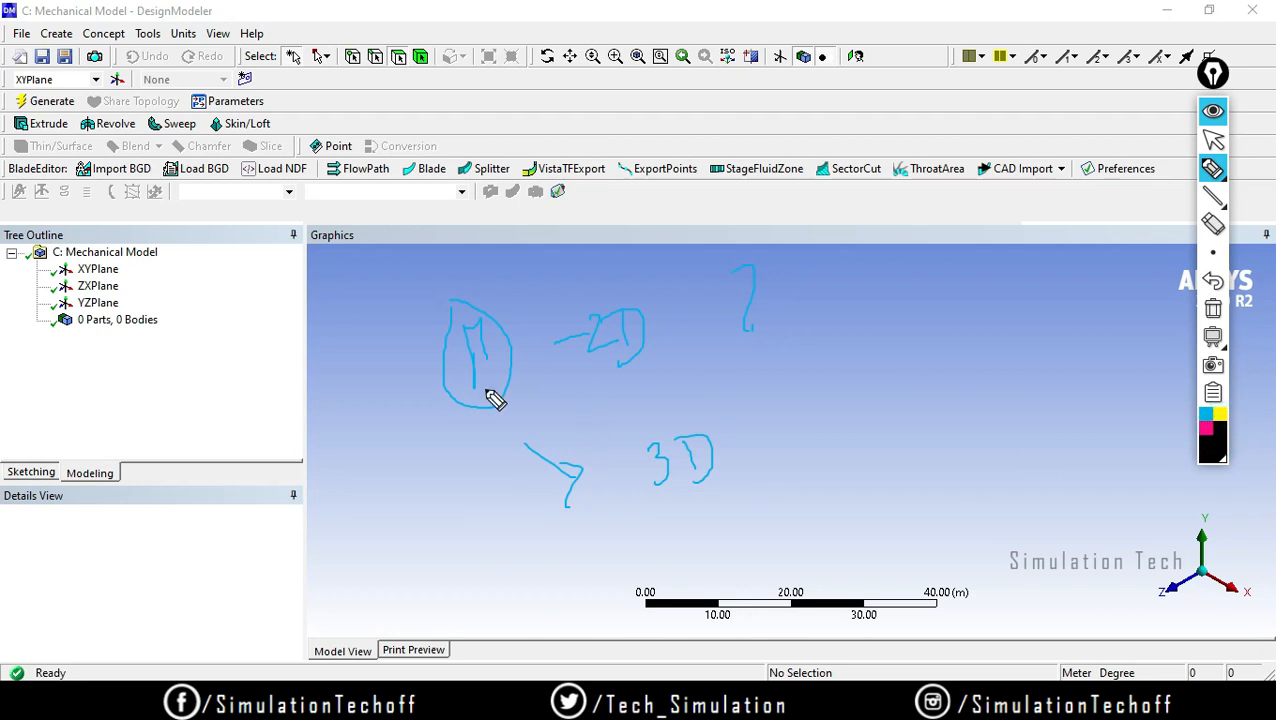
{"action": "left_click_drag", "start_coordinate": [457, 434], "coordinate": [533, 401]}
{"action": "left_click_drag", "start_coordinate": [397, 302], "coordinate": [442, 438]}
{"action": "mouse_move", "coordinate": [372, 275]}
{"action": "left_mouse_down"}
{"action": "mouse_move", "coordinate": [560, 275]}
{"action": "mouse_move", "coordinate": [464, 432]}
{"action": "left_mouse_up"}
{"action": "left_click", "coordinate": [1209, 198]}
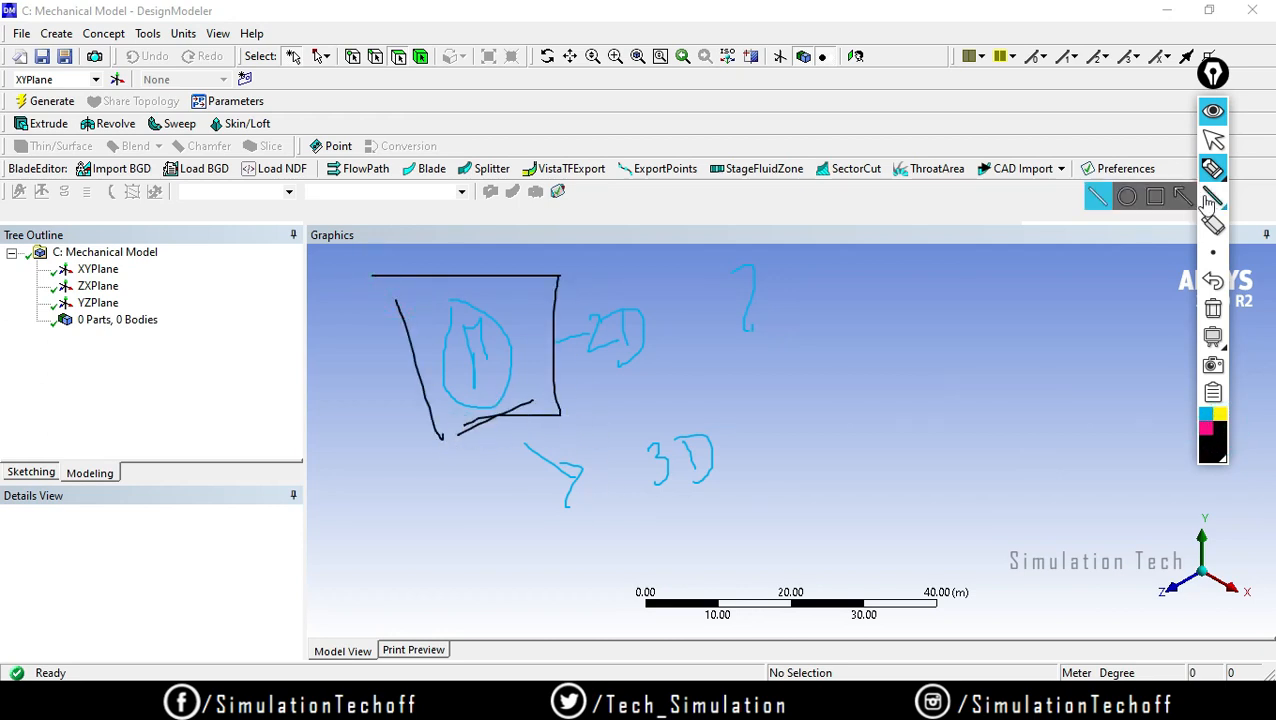
{"action": "left_click", "coordinate": [1213, 308]}
{"action": "left_click", "coordinate": [1213, 139]}
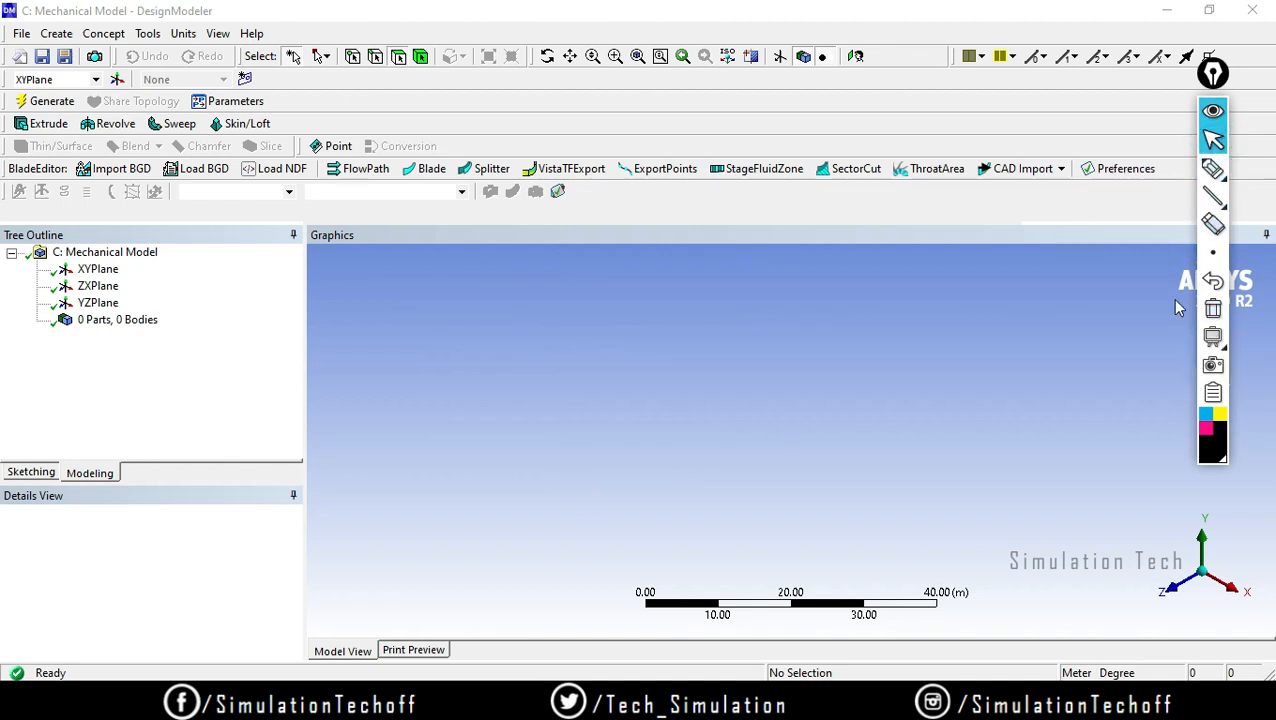
Display the XYPlane and review the Mechanical Model system's cells in the Workbench project schematic
{"action": "left_click", "coordinate": [100, 272]}
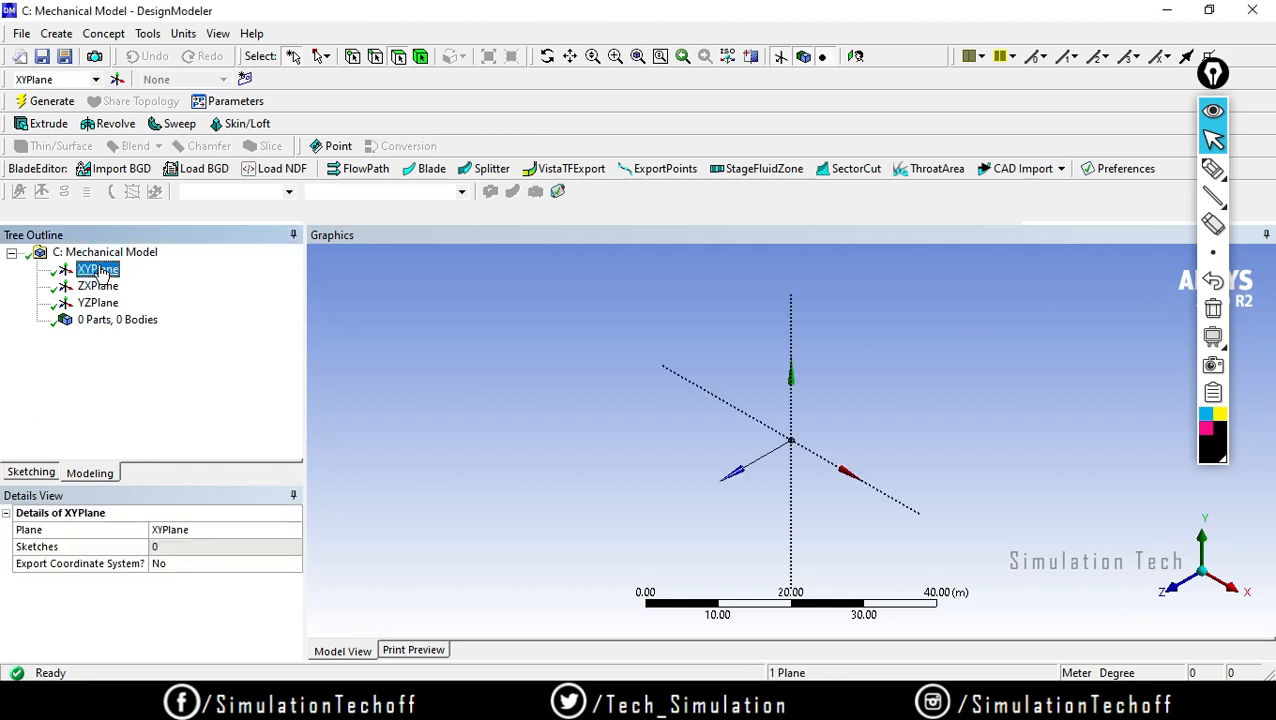
{"action": "left_click", "coordinate": [1213, 110]}
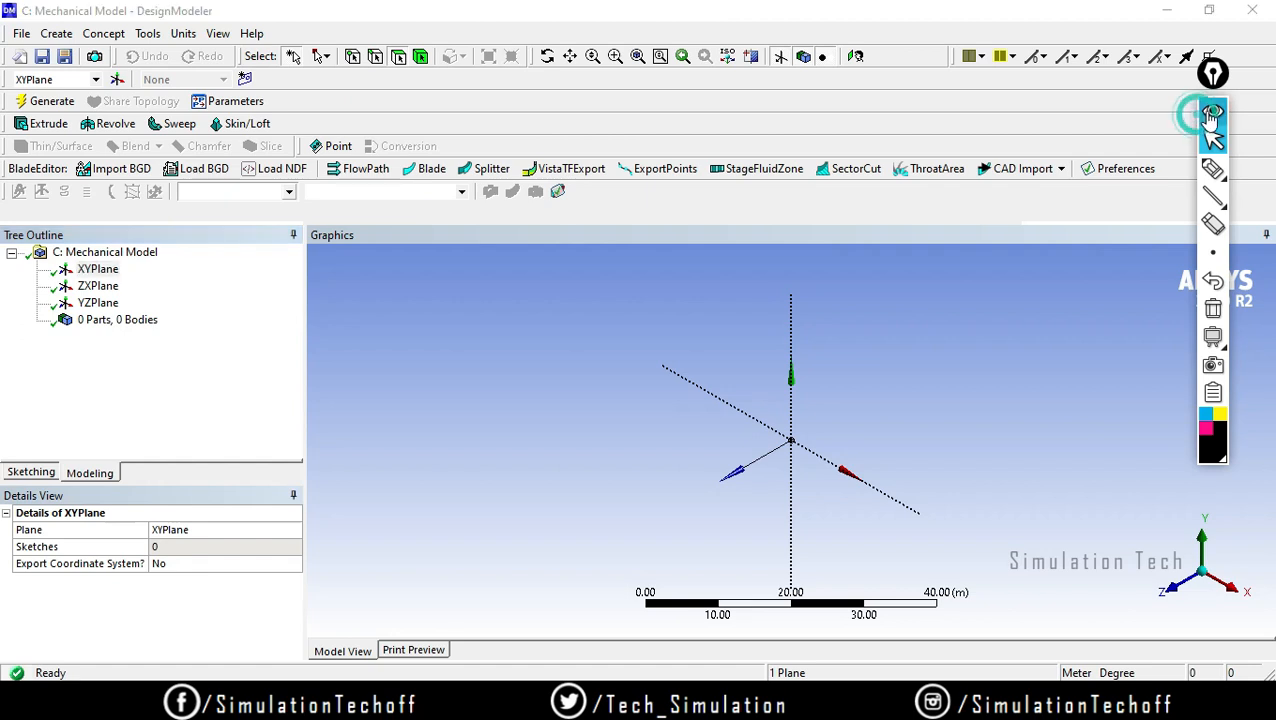
{"action": "left_click", "coordinate": [1165, 10]}
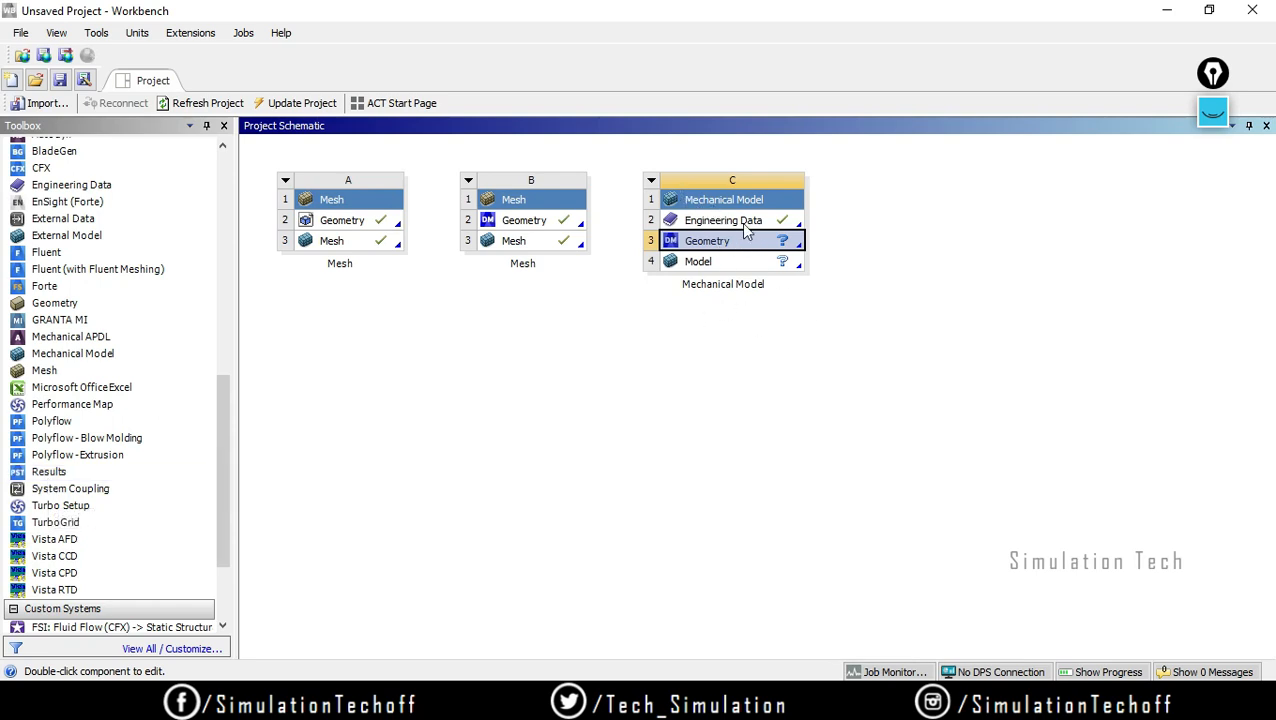
{"action": "left_click", "coordinate": [955, 336]}
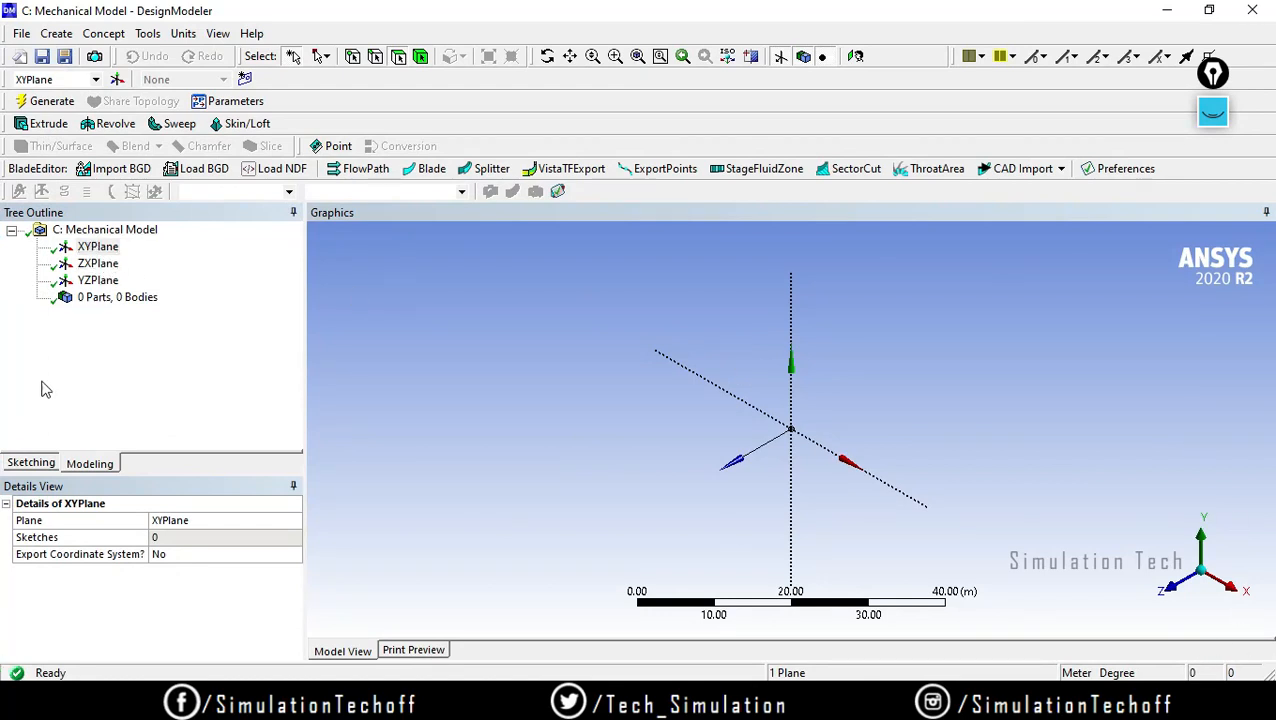
Orient the view to face the ZXPlane and switch to sketching on it
{"action": "left_click", "coordinate": [99, 264]}
{"action": "right_click", "coordinate": [100, 266]}
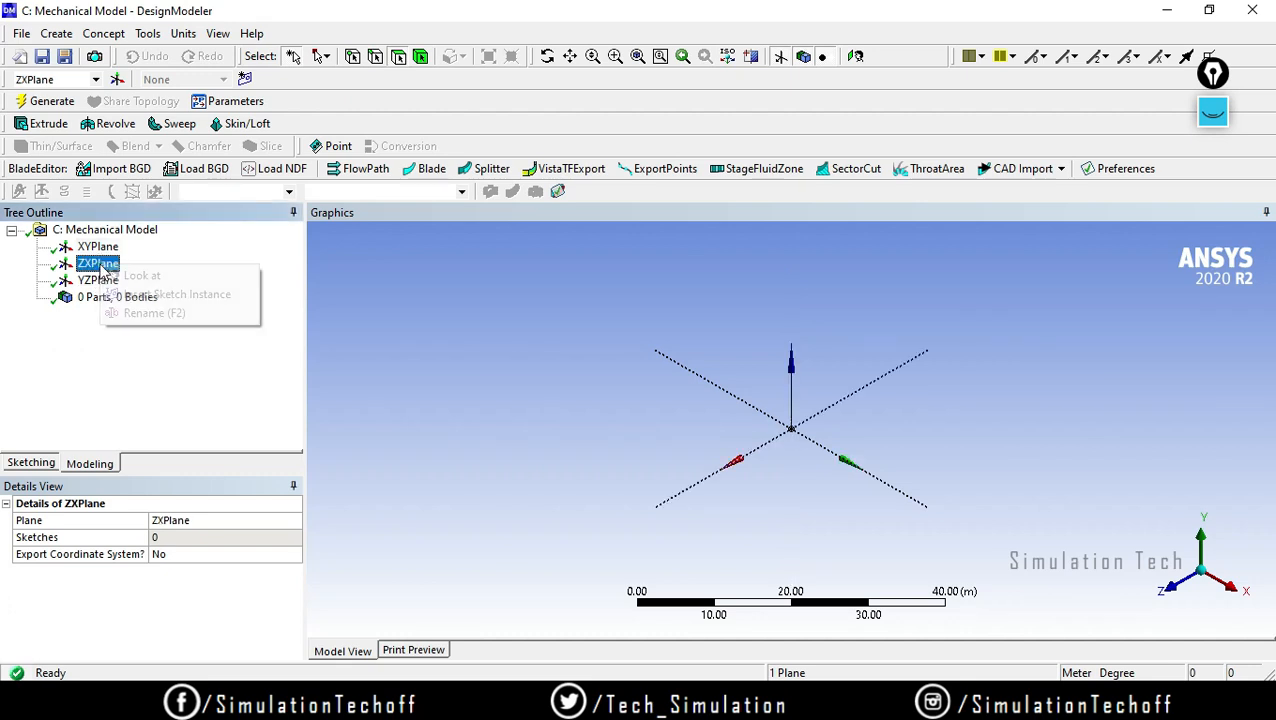
{"action": "left_click", "coordinate": [133, 277]}
{"action": "left_click", "coordinate": [33, 463]}
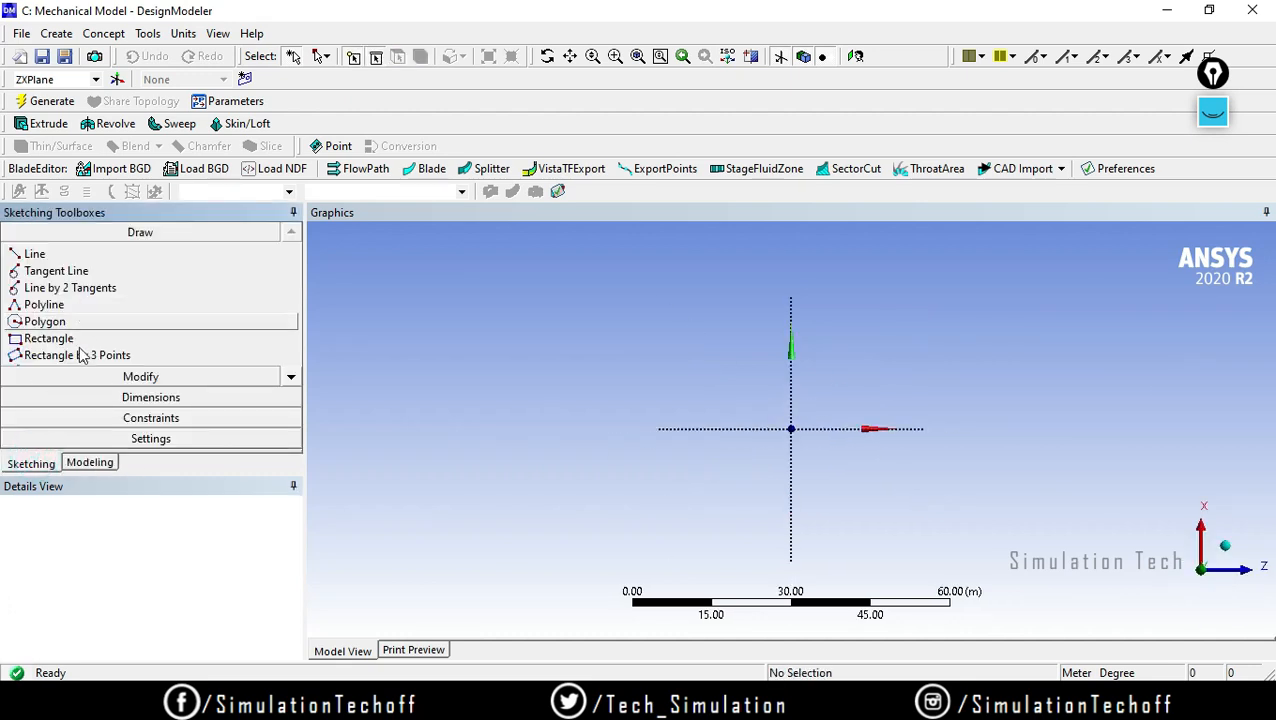
Try sketching a circle centred on the ZXPlane's origin and undo it
{"action": "left_click", "coordinate": [290, 376]}
{"action": "left_click", "coordinate": [290, 376]}
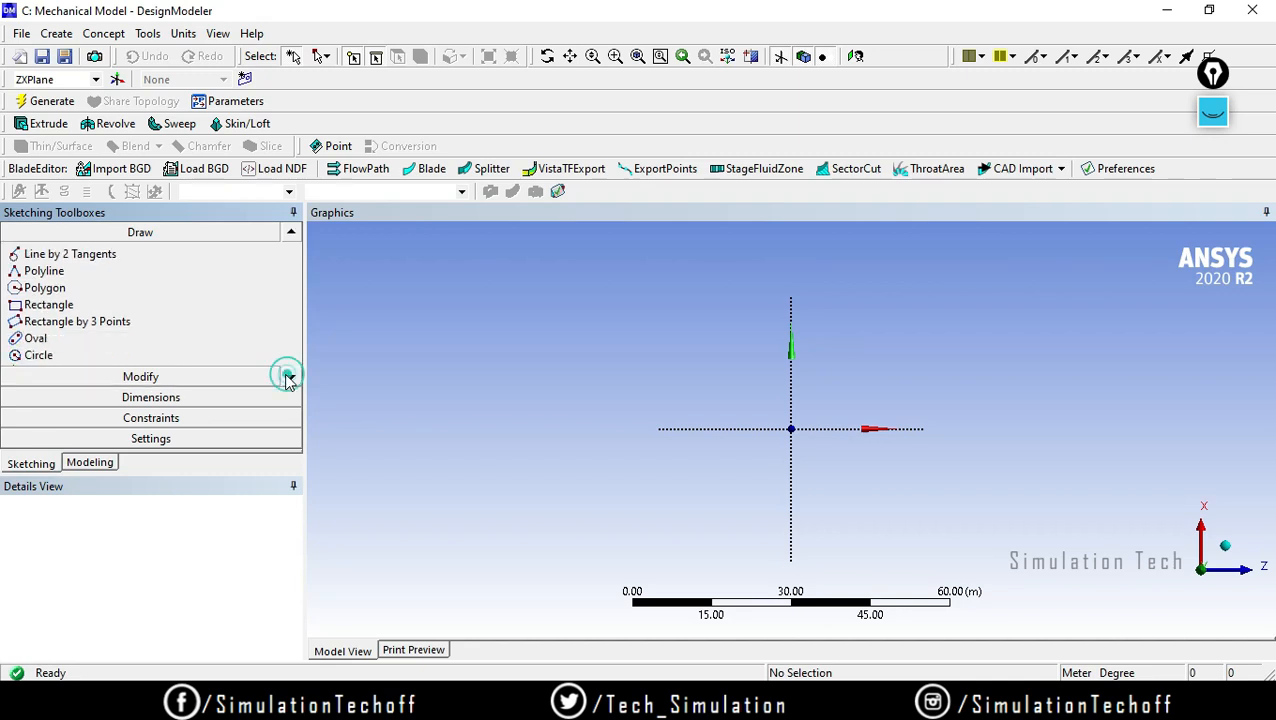
{"action": "left_click", "coordinate": [168, 357]}
{"action": "left_click", "coordinate": [791, 429]}
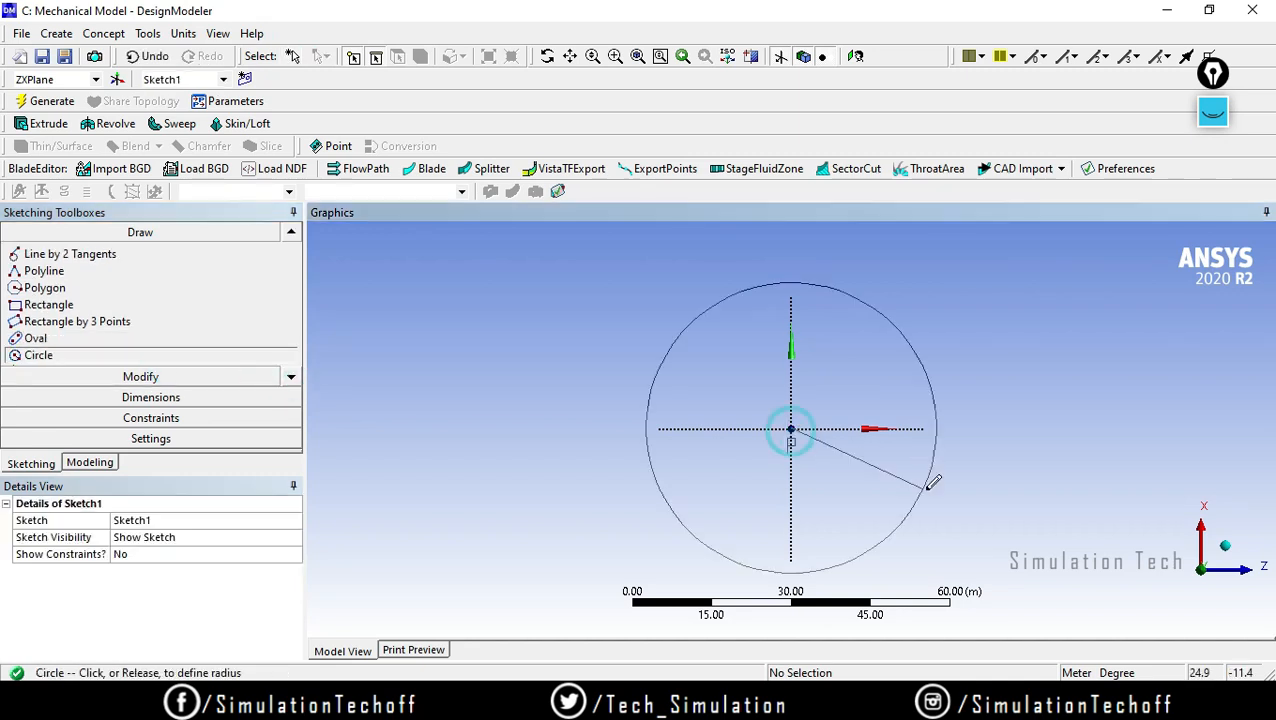
{"action": "left_click", "coordinate": [933, 487]}
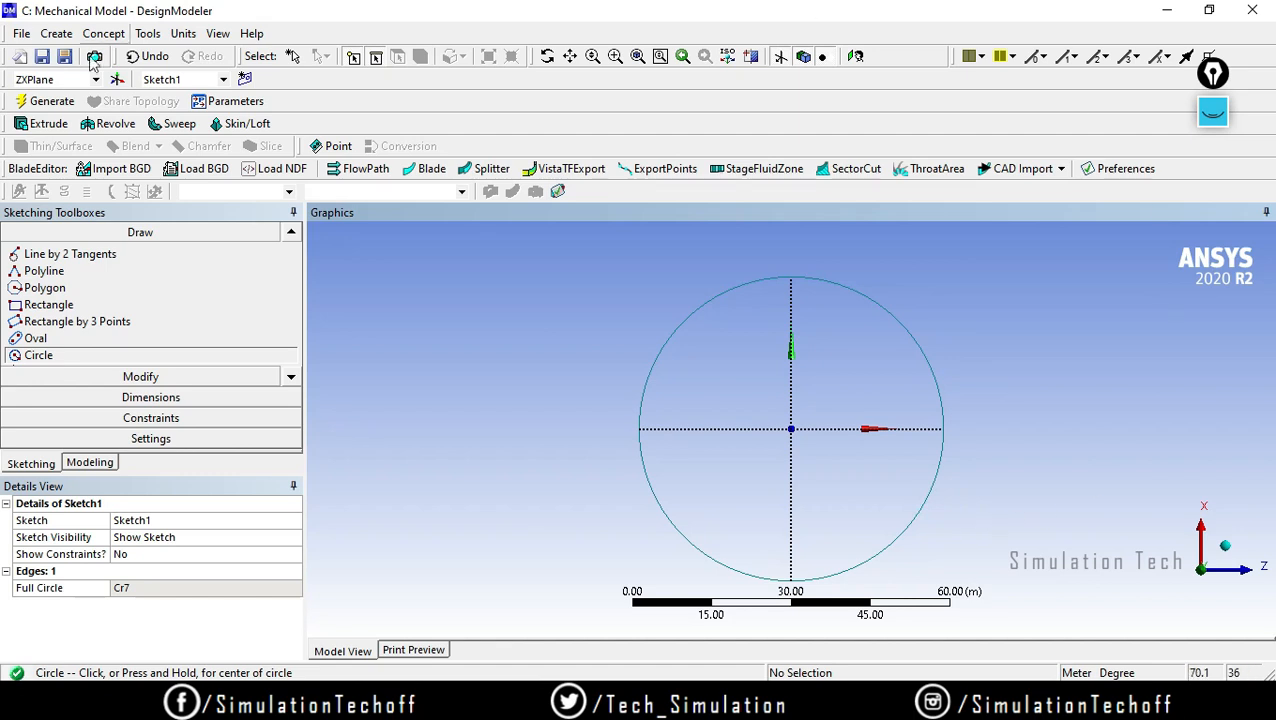
{"action": "left_click", "coordinate": [146, 56]}
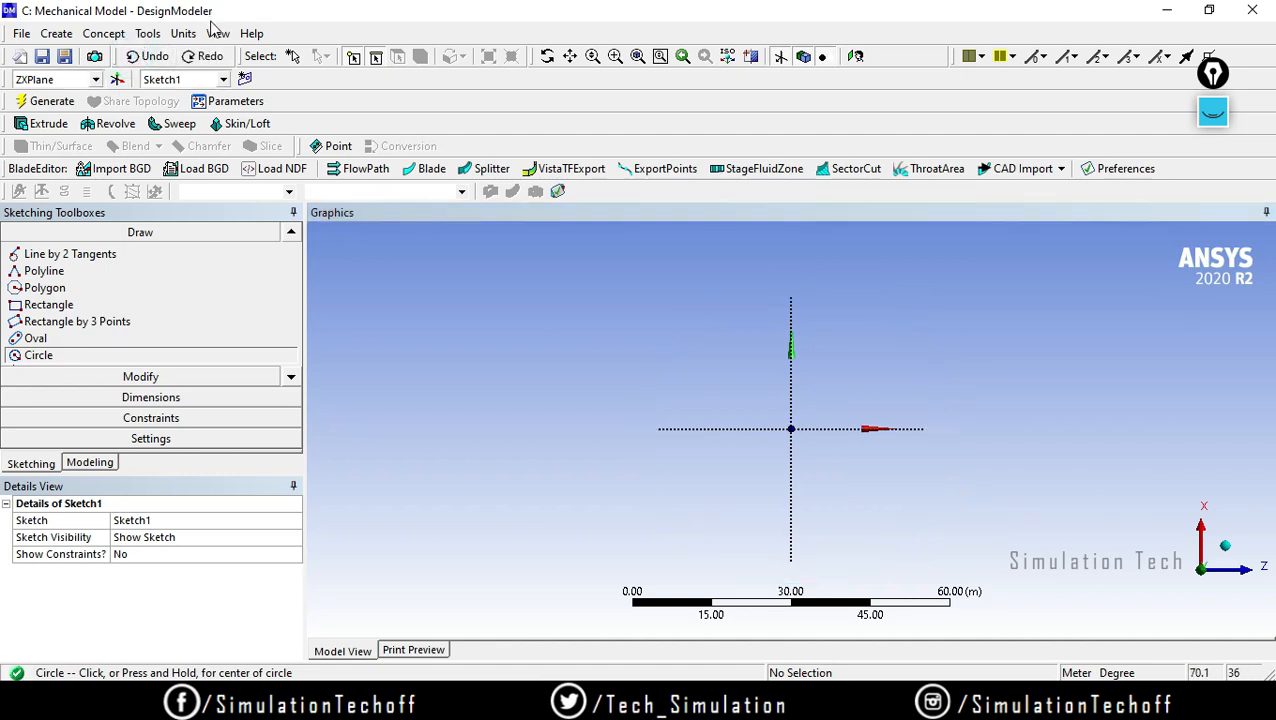
Set the units to millimetres and sketch a circle about 100 mm in diameter centred on the ZXPlane's origin
{"action": "left_click", "coordinate": [183, 34]}
{"action": "left_click", "coordinate": [200, 93]}
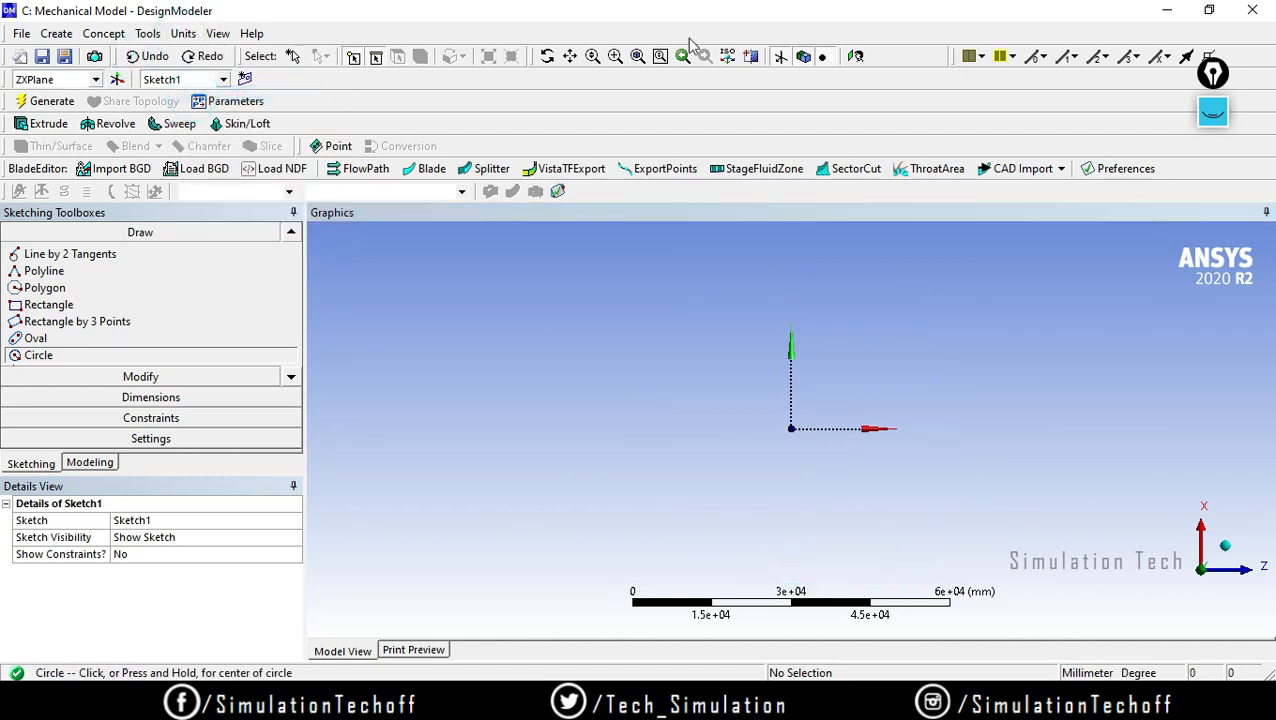
{"action": "left_click", "coordinate": [853, 58]}
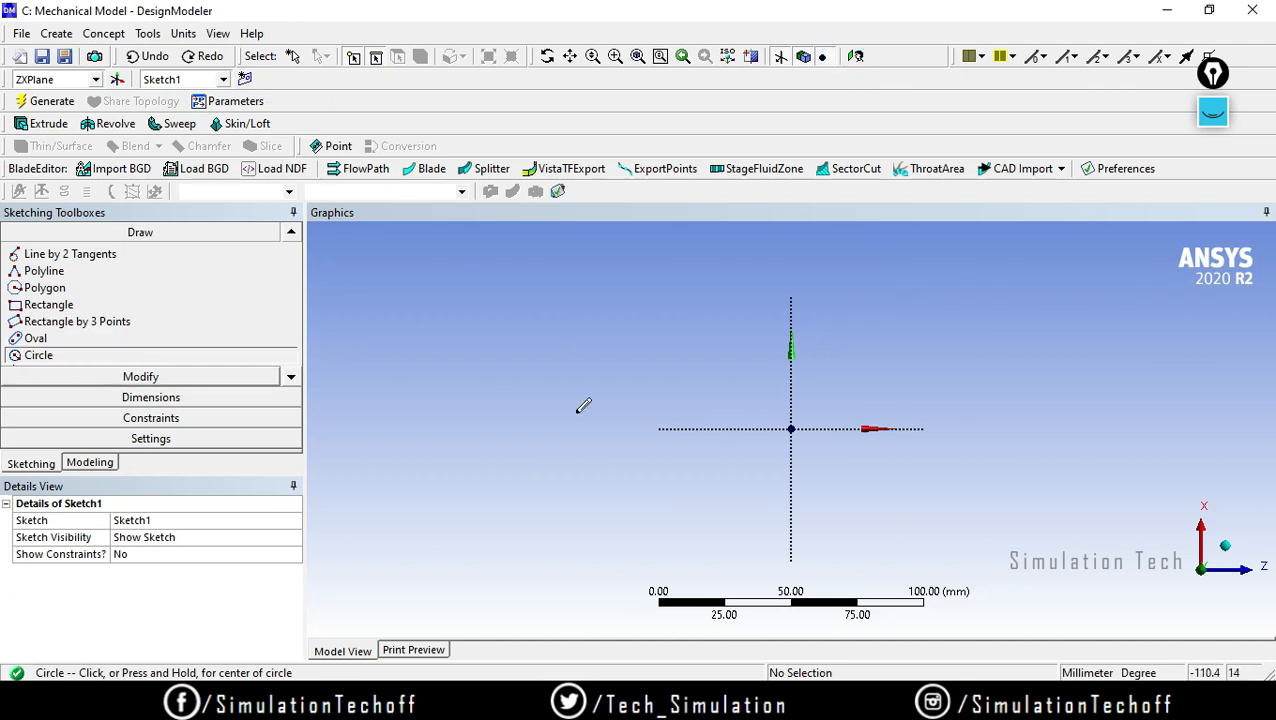
{"action": "left_click_drag", "start_coordinate": [791, 428], "coordinate": [900, 505]}
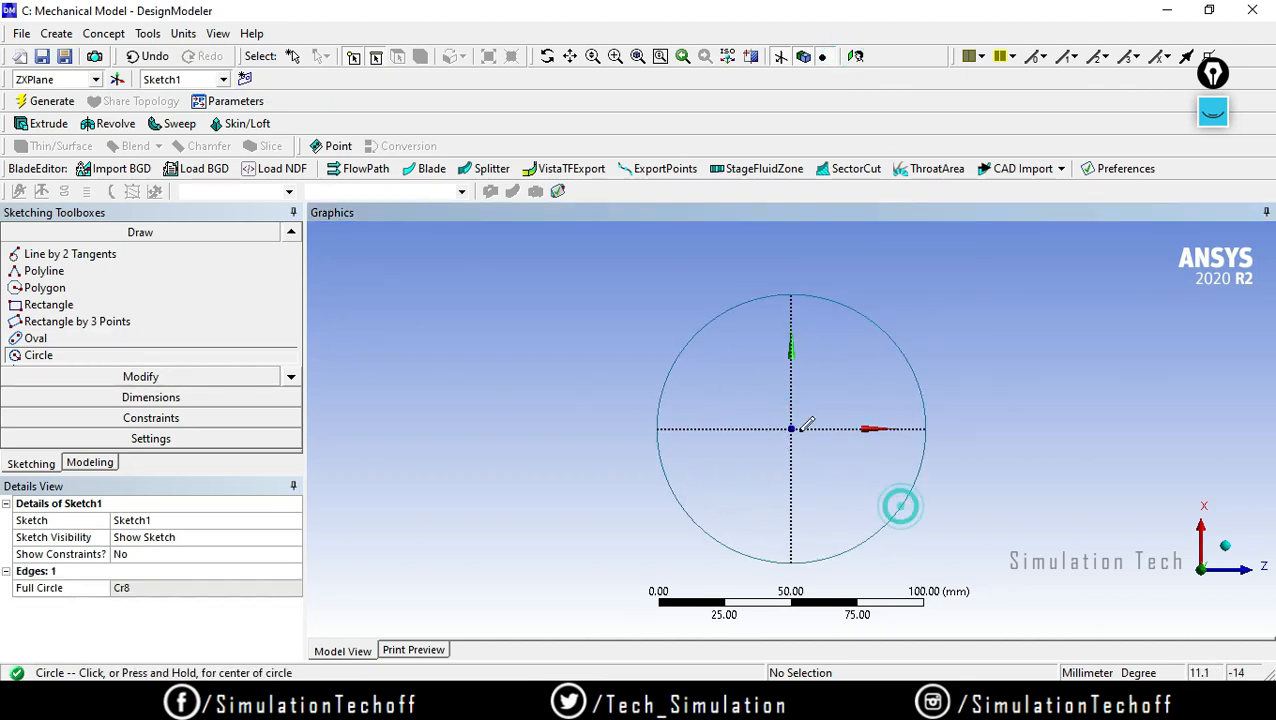
Extrude the circle sketch 30 mm in the normal direction and generate the disc
{"action": "left_click", "coordinate": [40, 126]}
{"action": "middle_click_drag", "start_coordinate": [829, 515], "coordinate": [780, 430]}
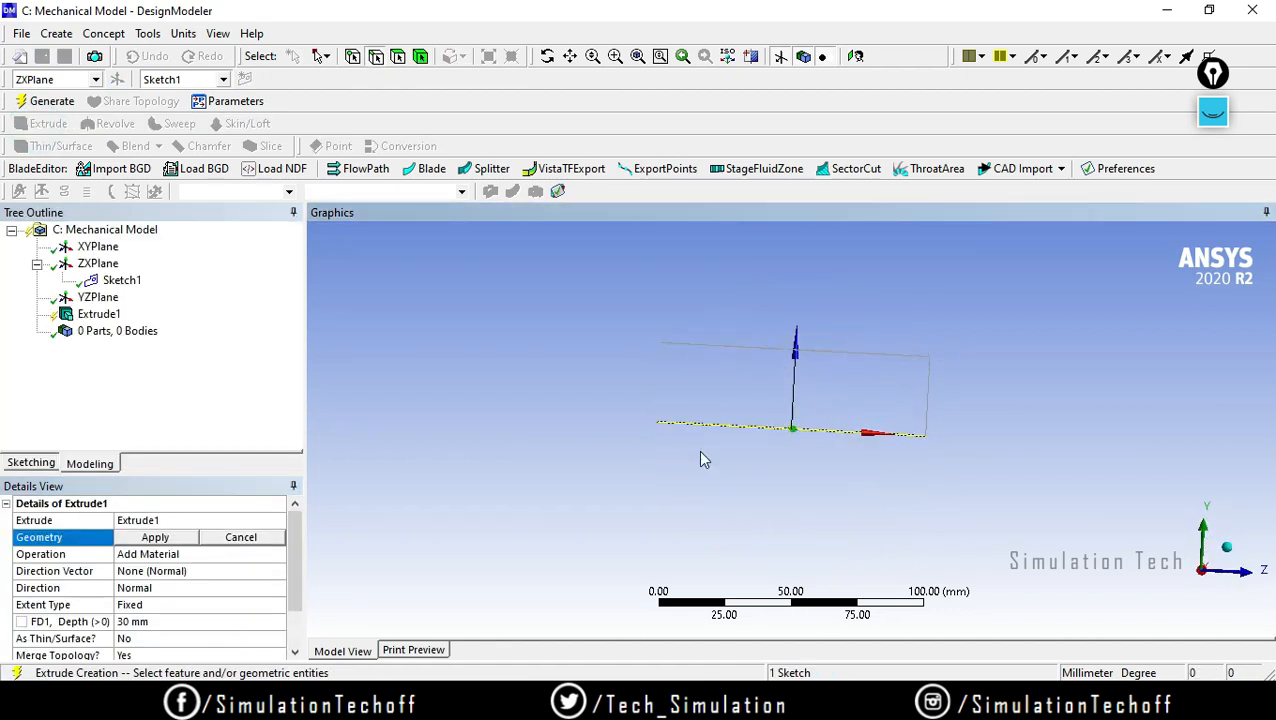
{"action": "left_click", "coordinate": [155, 538]}
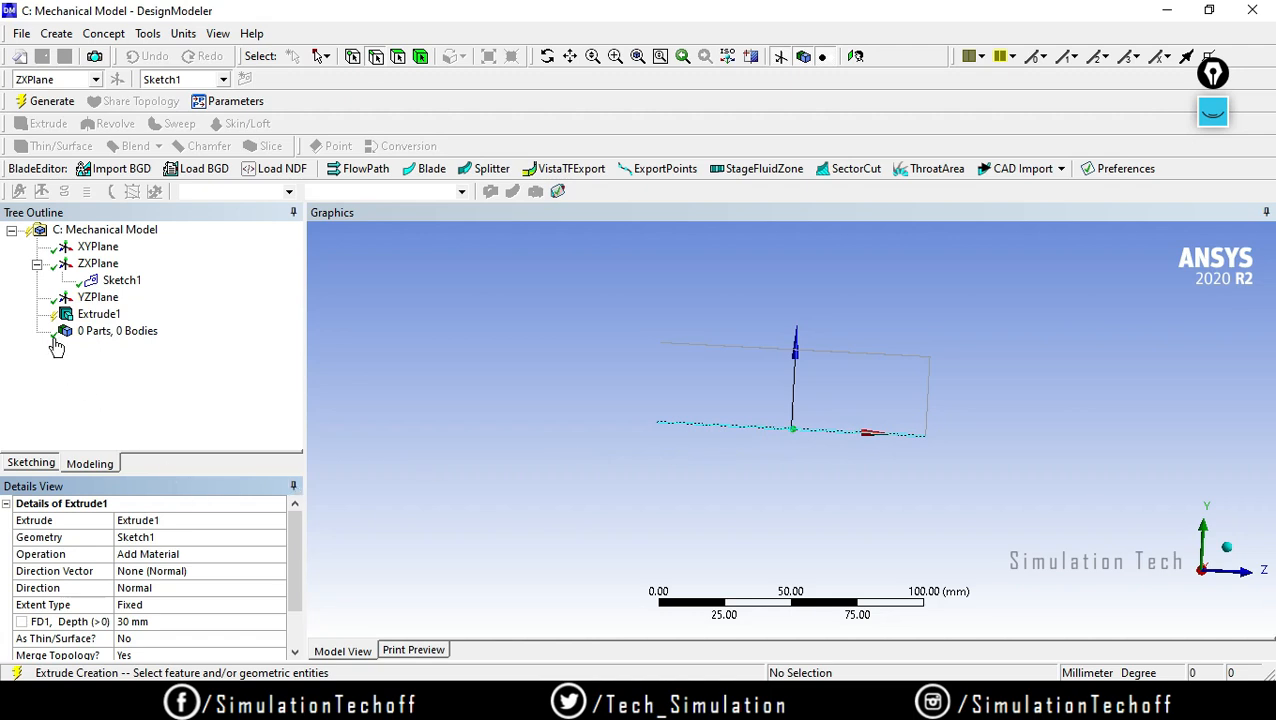
{"action": "left_click", "coordinate": [48, 104]}
Start a new sketch on the disc's top face and orient the view to face it
{"action": "middle_click_drag", "start_coordinate": [965, 467], "coordinate": [940, 490]}
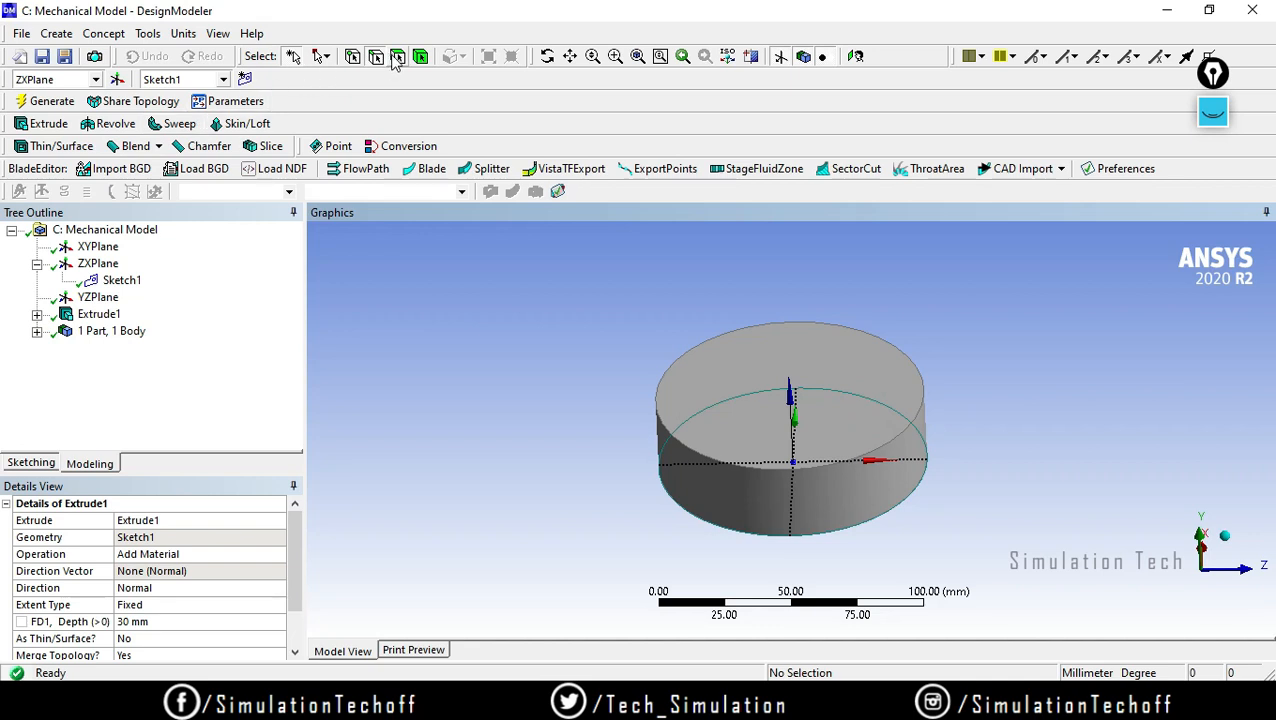
{"action": "left_click", "coordinate": [752, 445]}
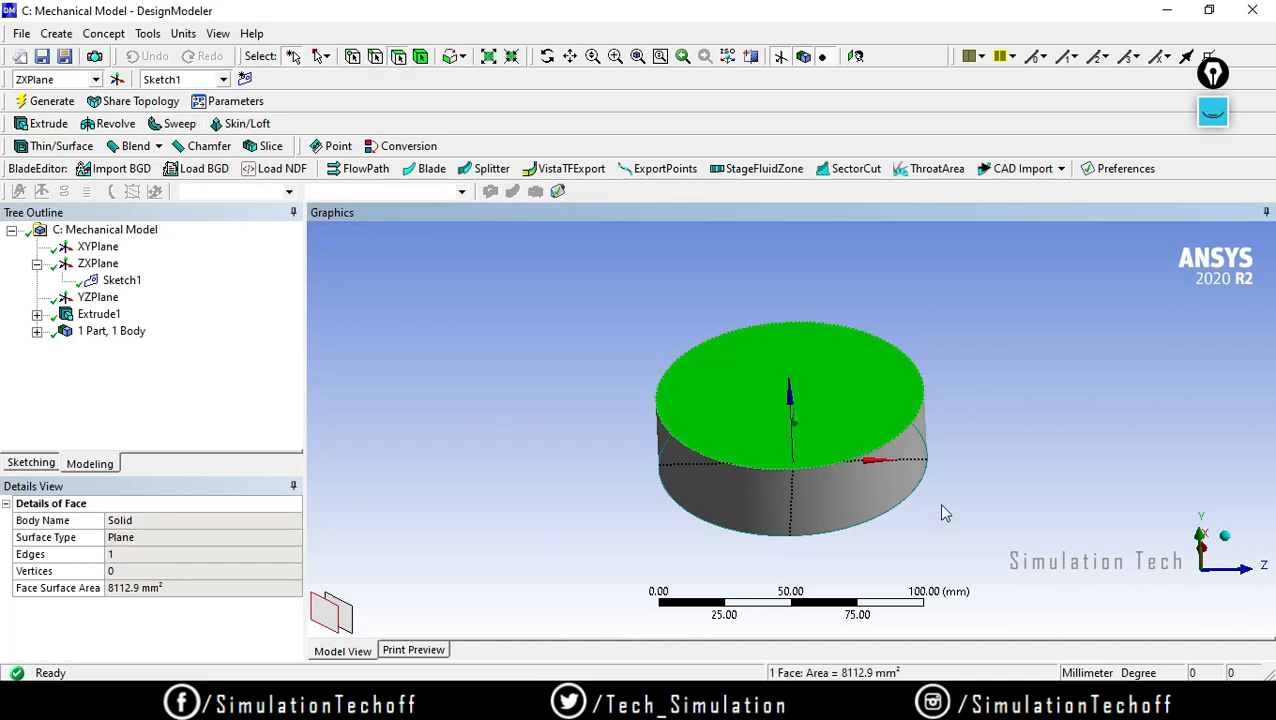
{"action": "left_click", "coordinate": [30, 461]}
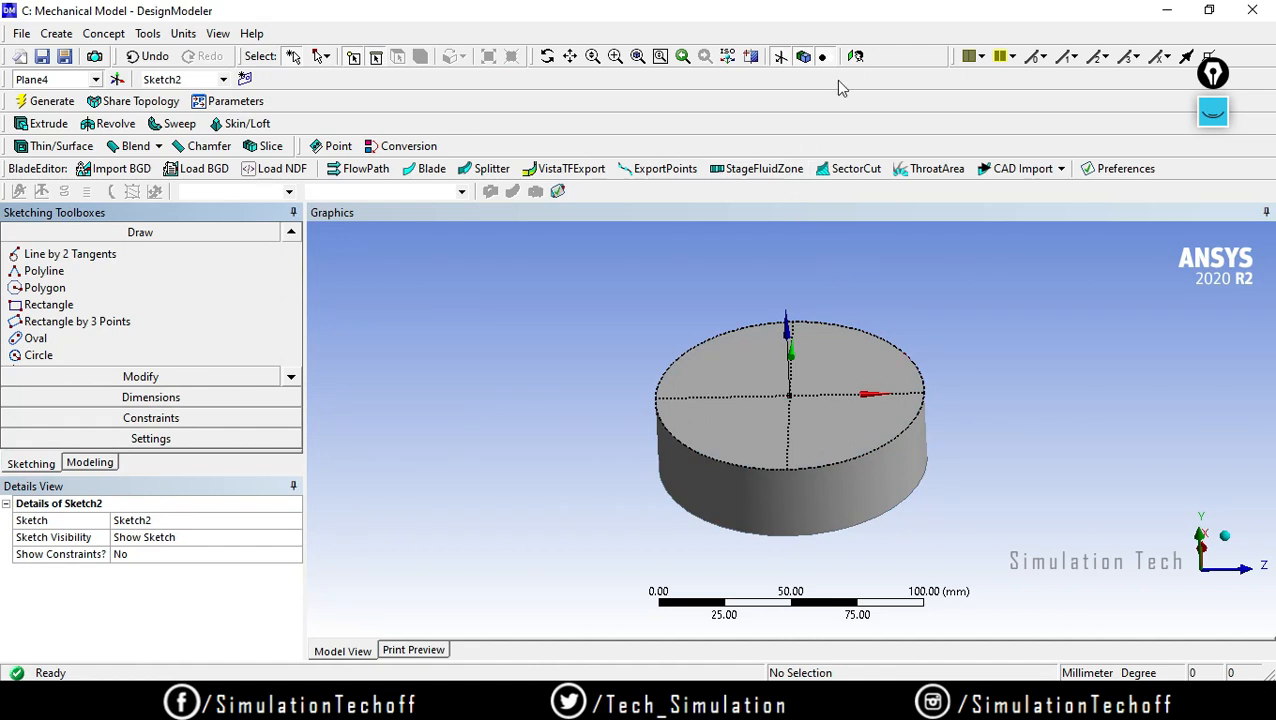
{"action": "left_click", "coordinate": [855, 56]}
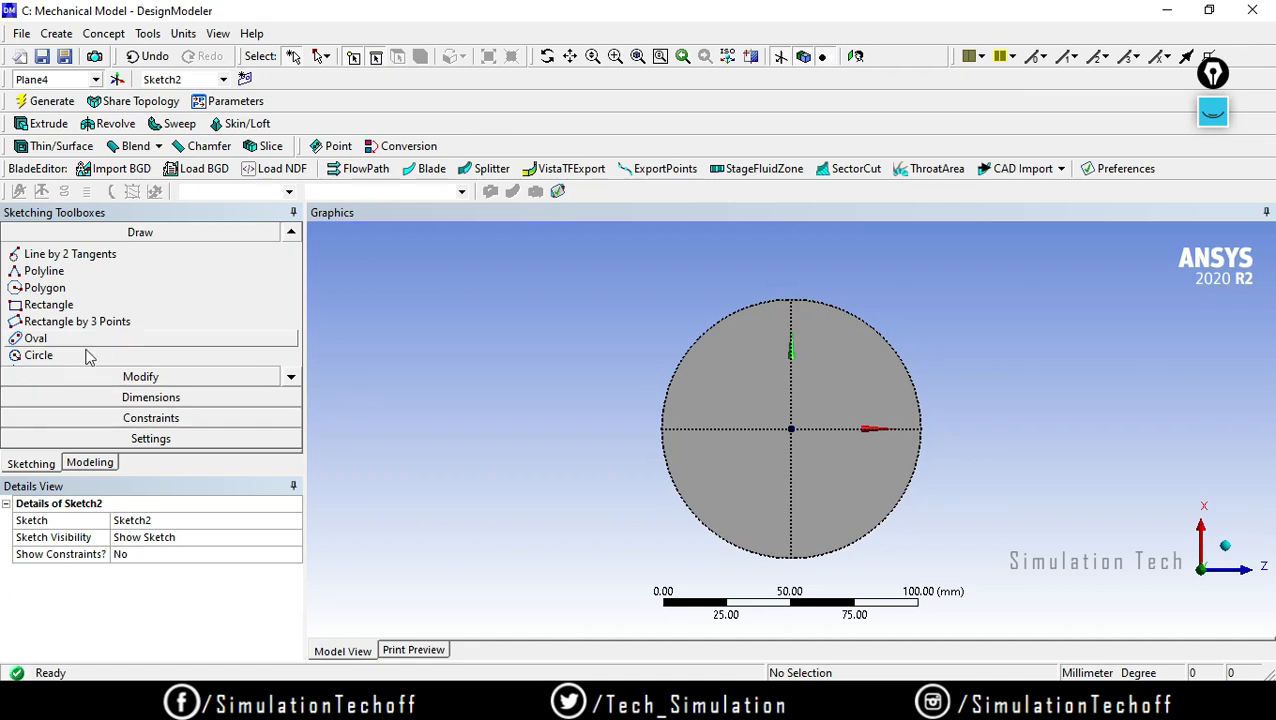
Sketch four small circles on the disc's top face, one in each quadrant around the origin
{"action": "left_click", "coordinate": [92, 356]}
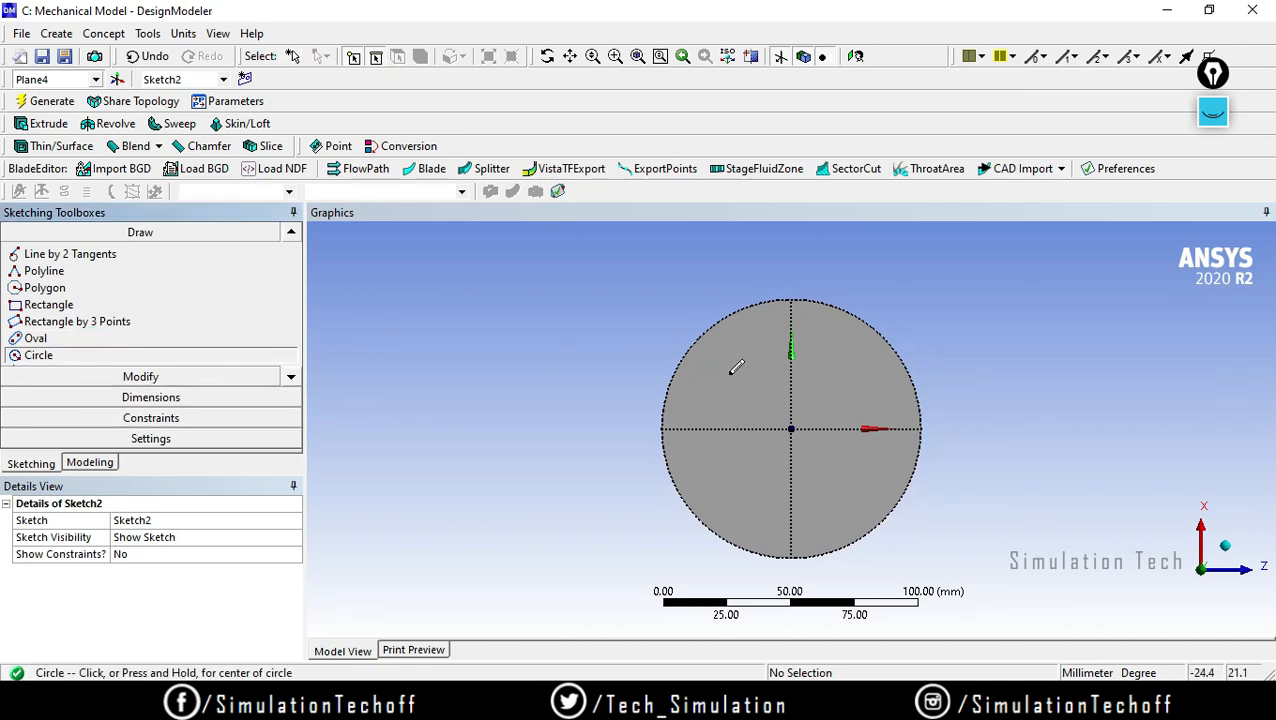
{"action": "left_click", "coordinate": [728, 375]}
{"action": "left_click", "coordinate": [745, 366]}
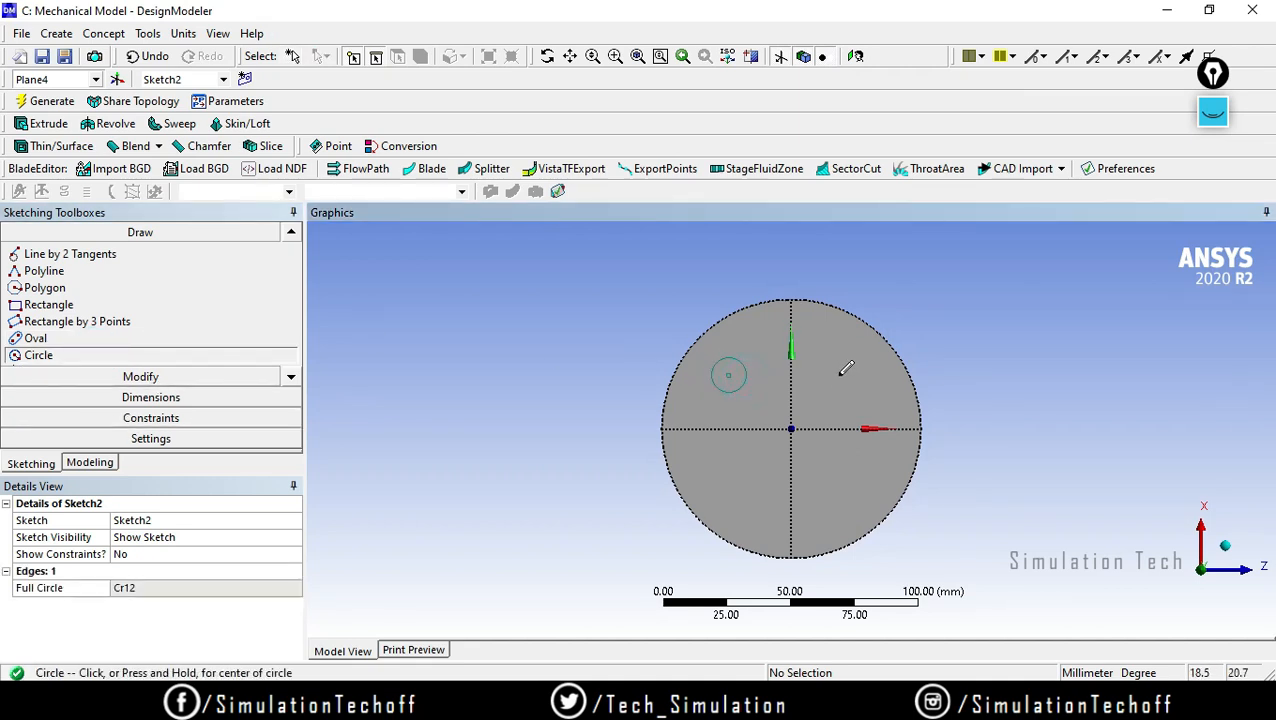
{"action": "left_click", "coordinate": [838, 374]}
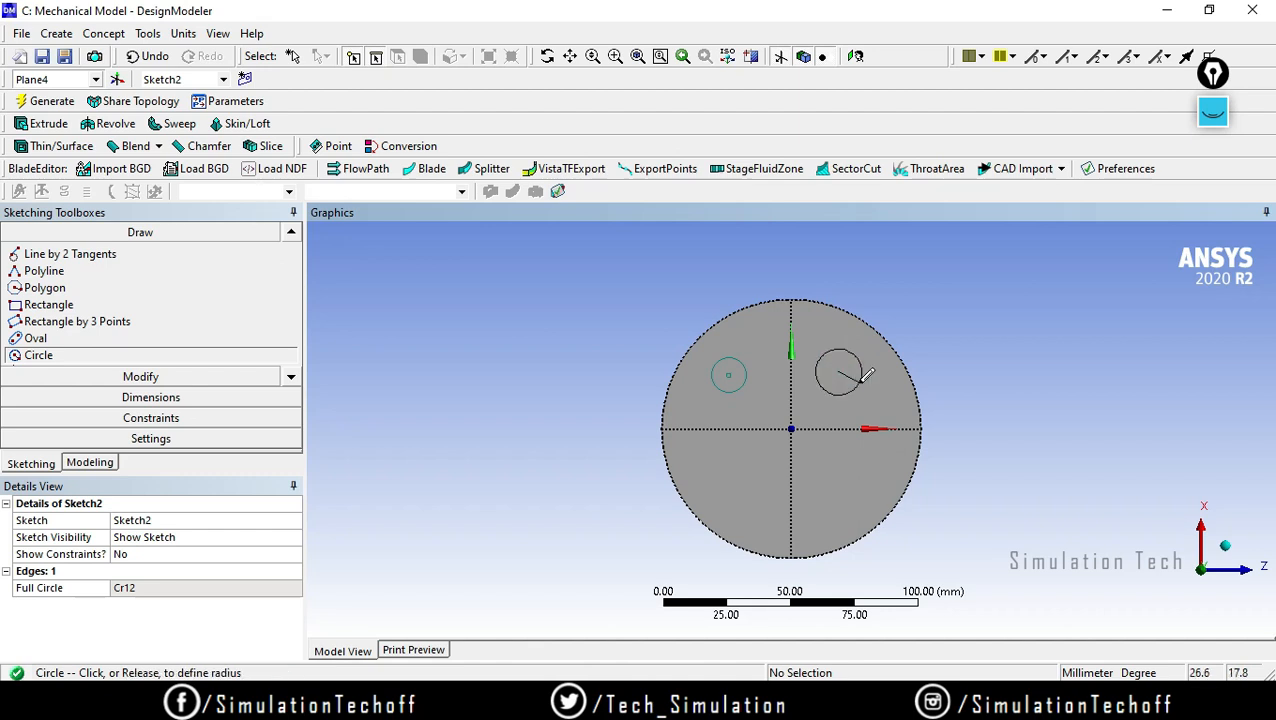
{"action": "left_click", "coordinate": [855, 366]}
{"action": "left_click", "coordinate": [836, 484]}
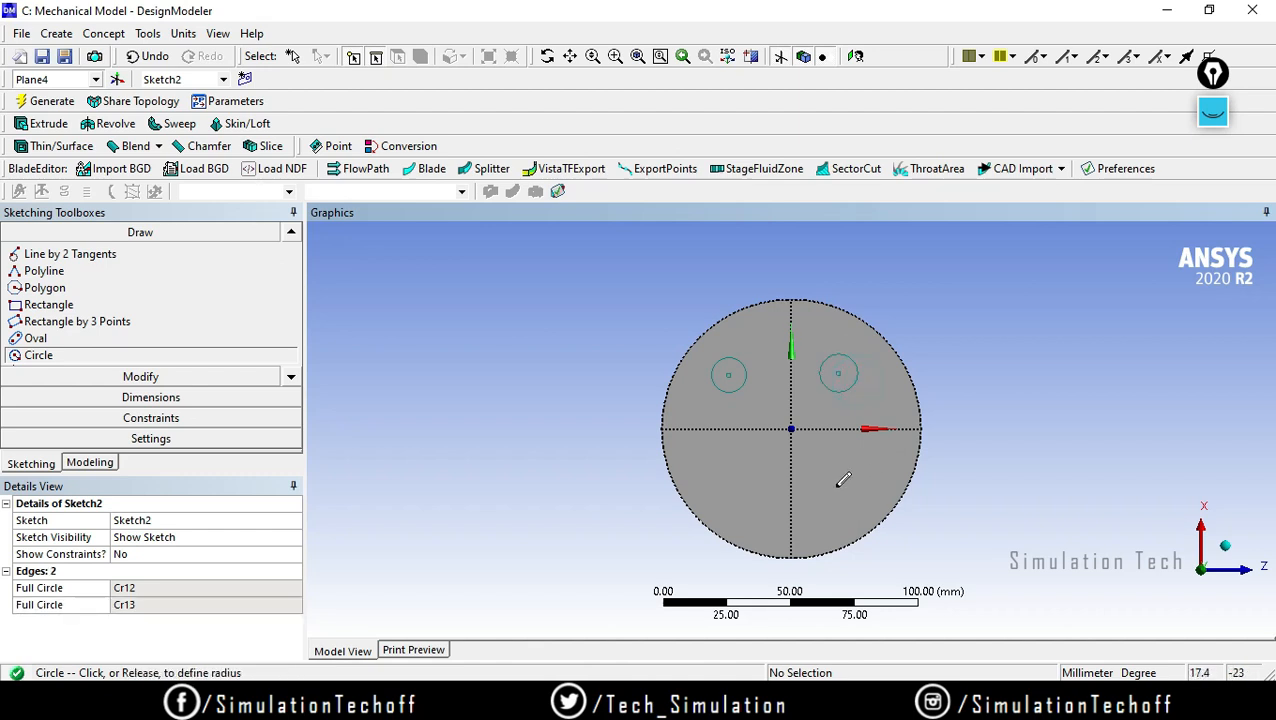
{"action": "left_click", "coordinate": [853, 482]}
{"action": "left_click", "coordinate": [731, 484]}
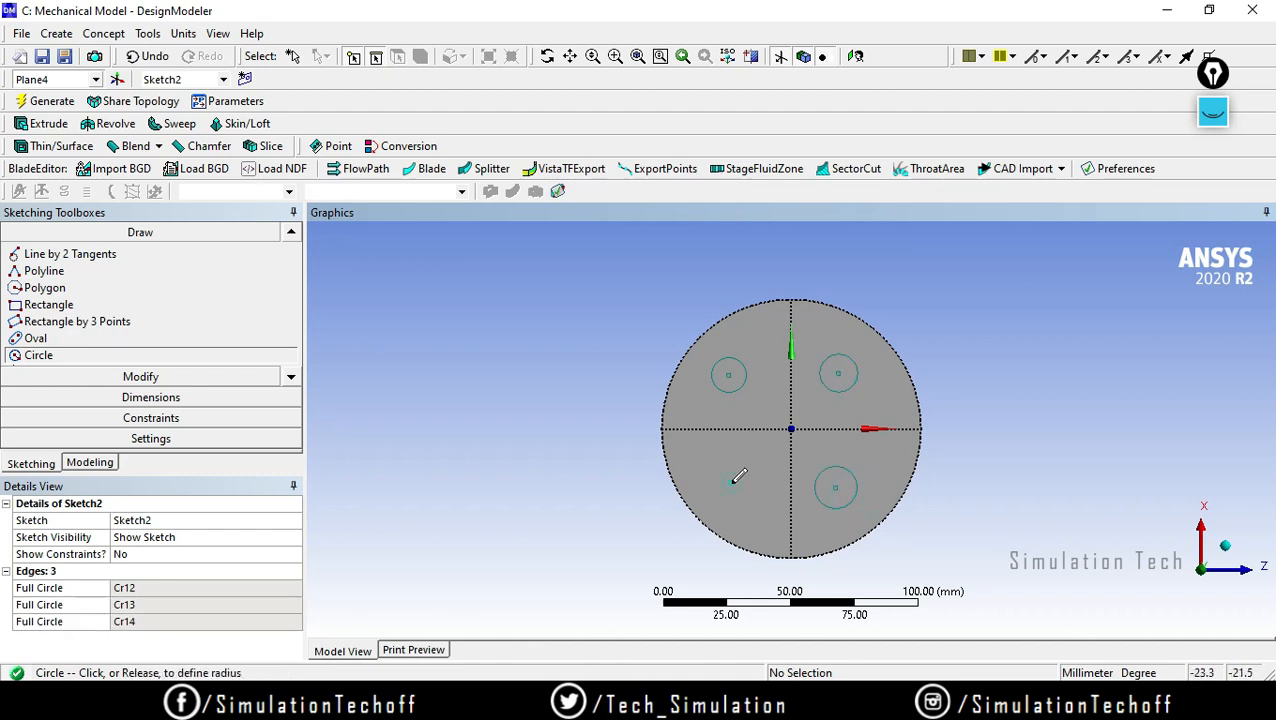
{"action": "left_click", "coordinate": [750, 478]}
Extrude the four small circles 30 mm upward with Add Material and generate the pins
{"action": "left_click", "coordinate": [50, 123]}
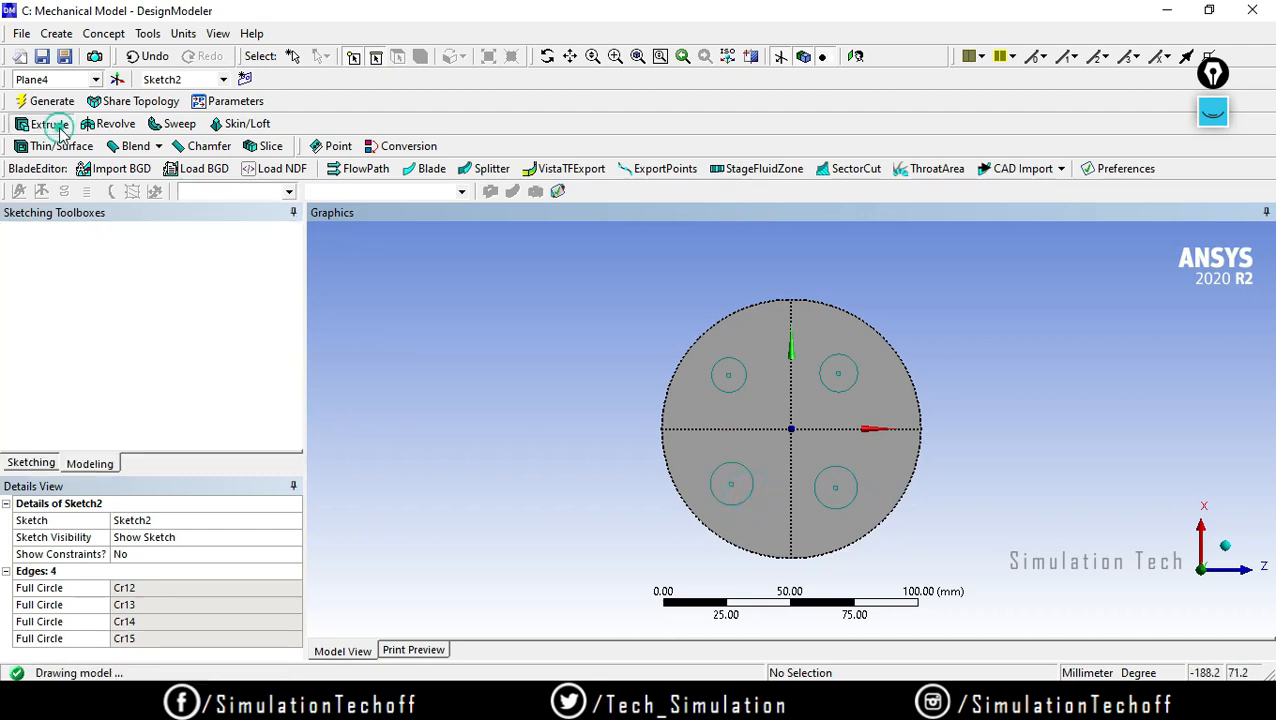
{"action": "middle_click_drag", "start_coordinate": [746, 427], "coordinate": [780, 445]}
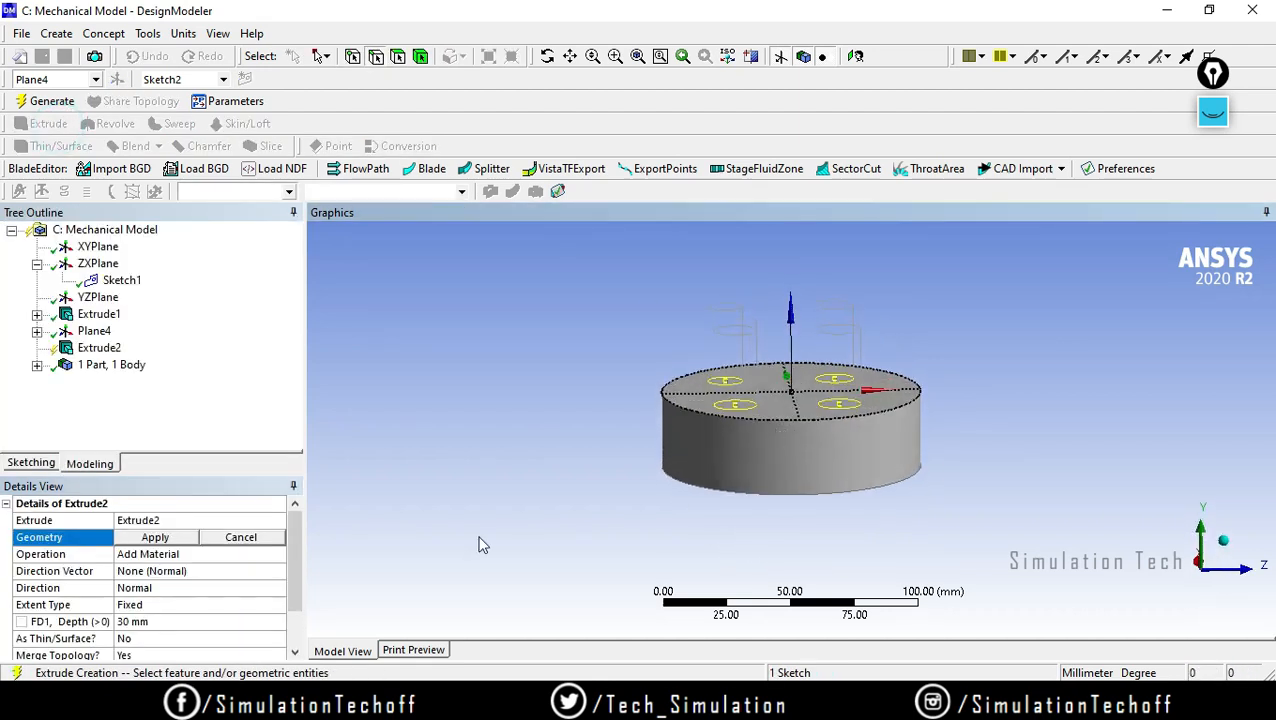
{"action": "left_click", "coordinate": [133, 540]}
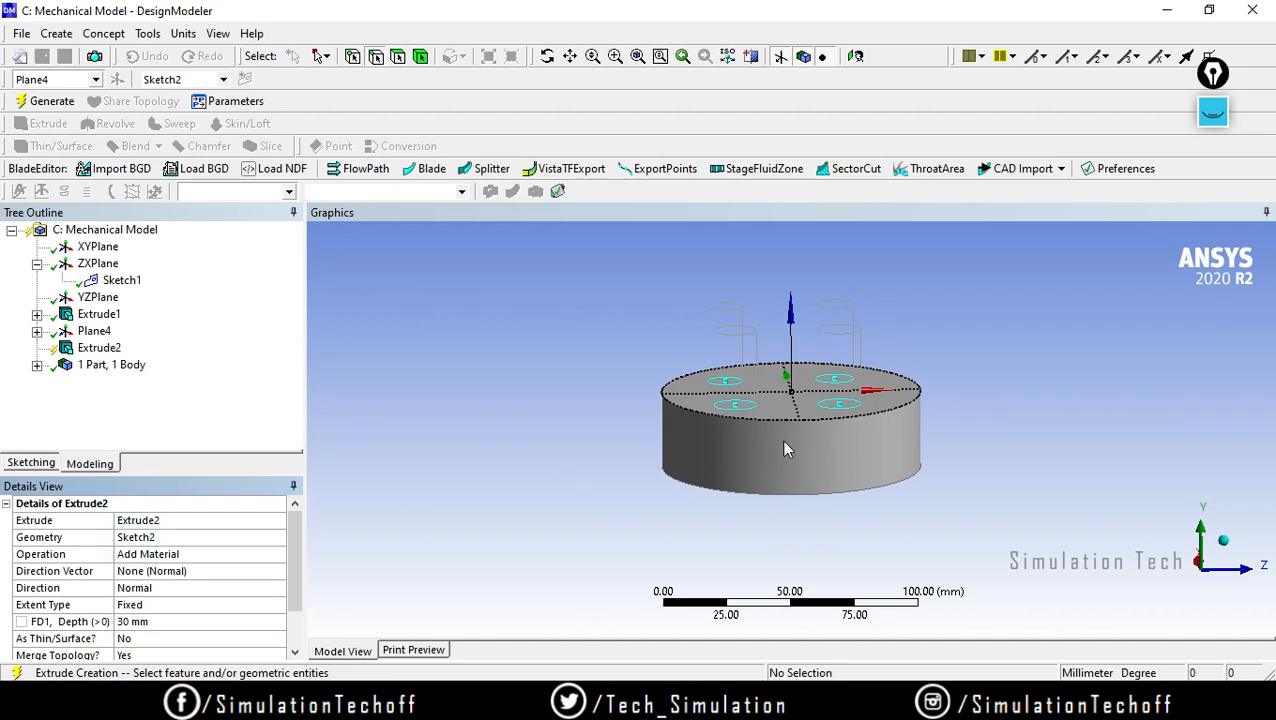
{"action": "left_click", "coordinate": [34, 101]}
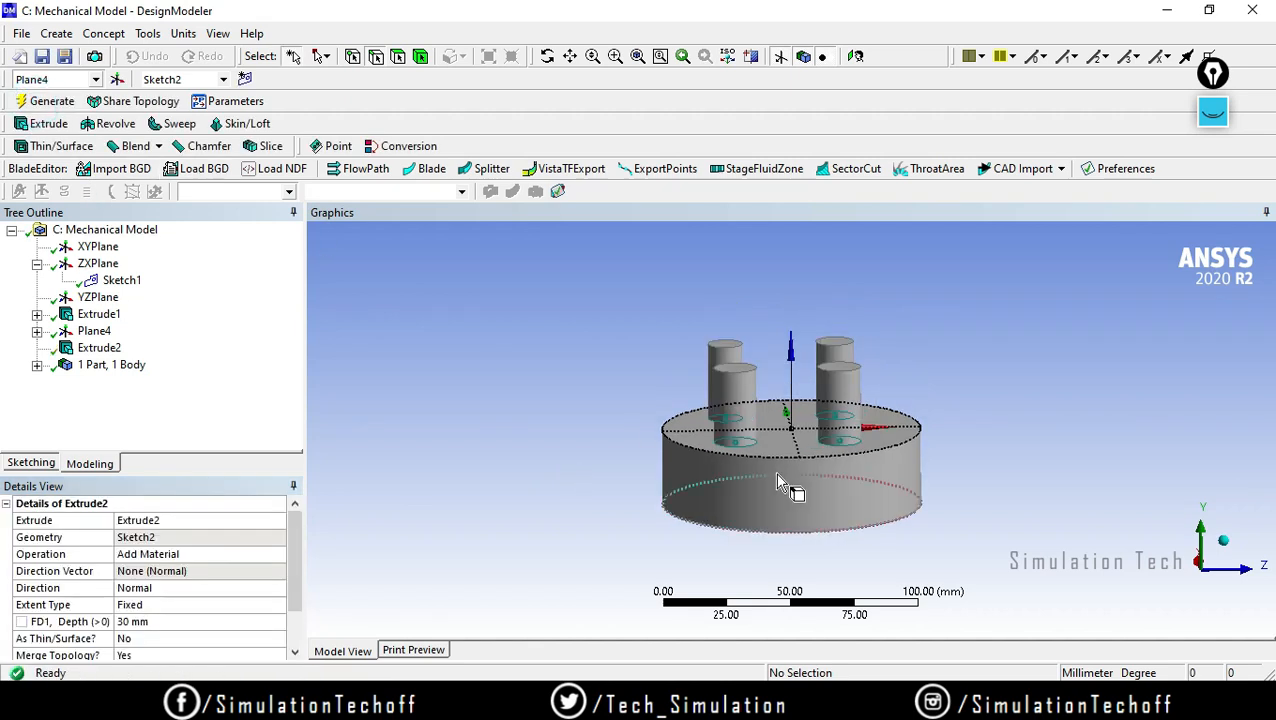
{"action": "middle_click_drag", "start_coordinate": [792, 490], "coordinate": [851, 500]}
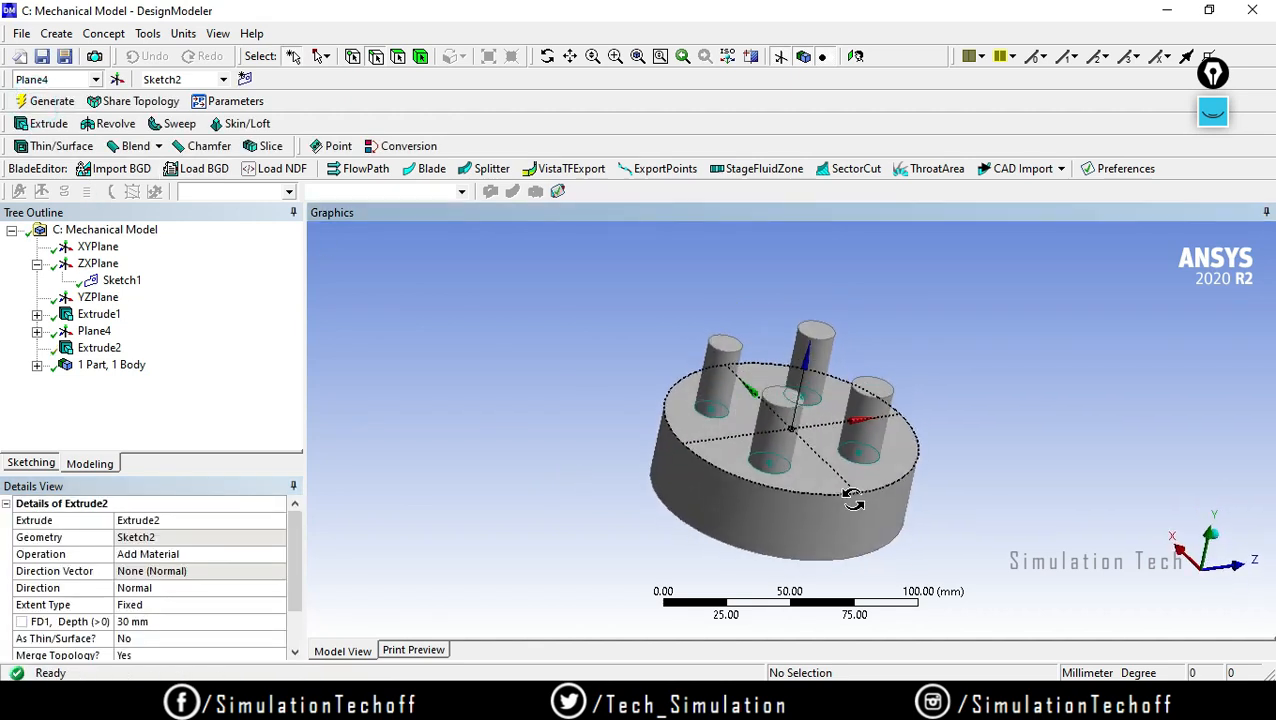
Close DesignModeler and open the Mechanical Model system's Model cell in Mechanical
{"action": "left_click", "coordinate": [1256, 11]}
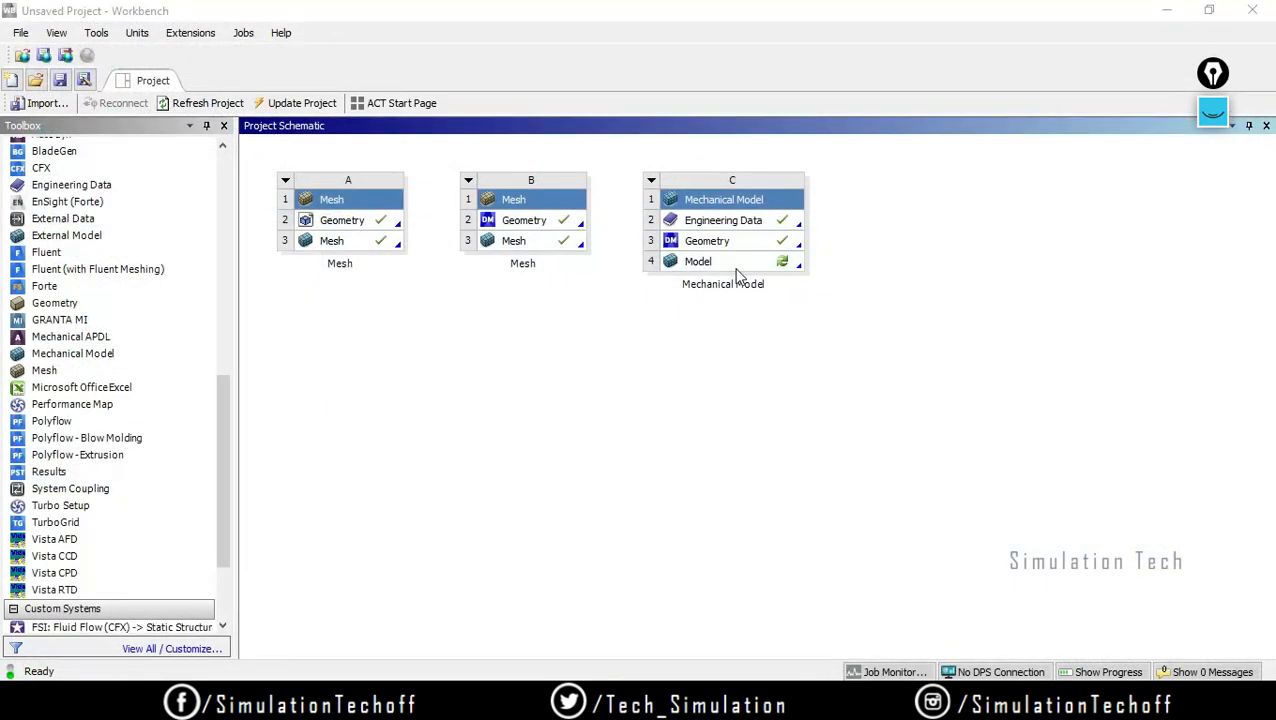
{"action": "double_click", "coordinate": [735, 263]}
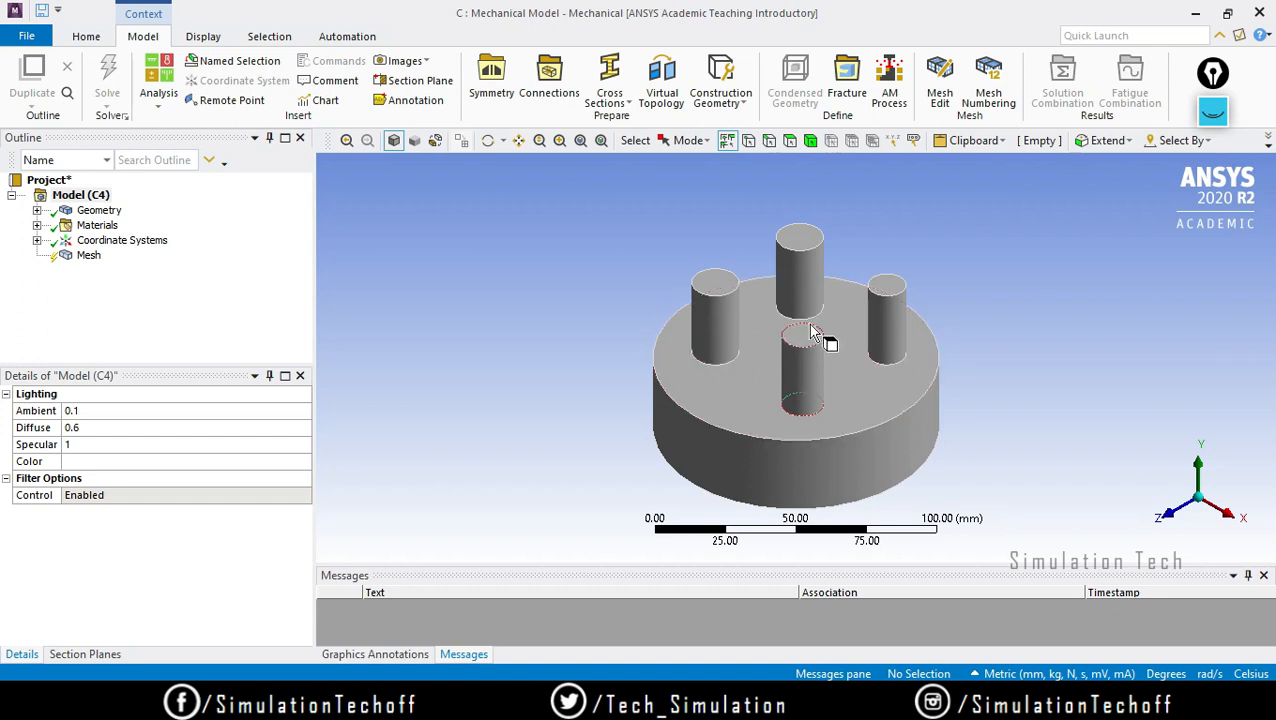
Check which bodies of the disc-and-pins model are sweepable for the mesh
{"action": "left_click", "coordinate": [84, 256]}
{"action": "right_click", "coordinate": [80, 259]}
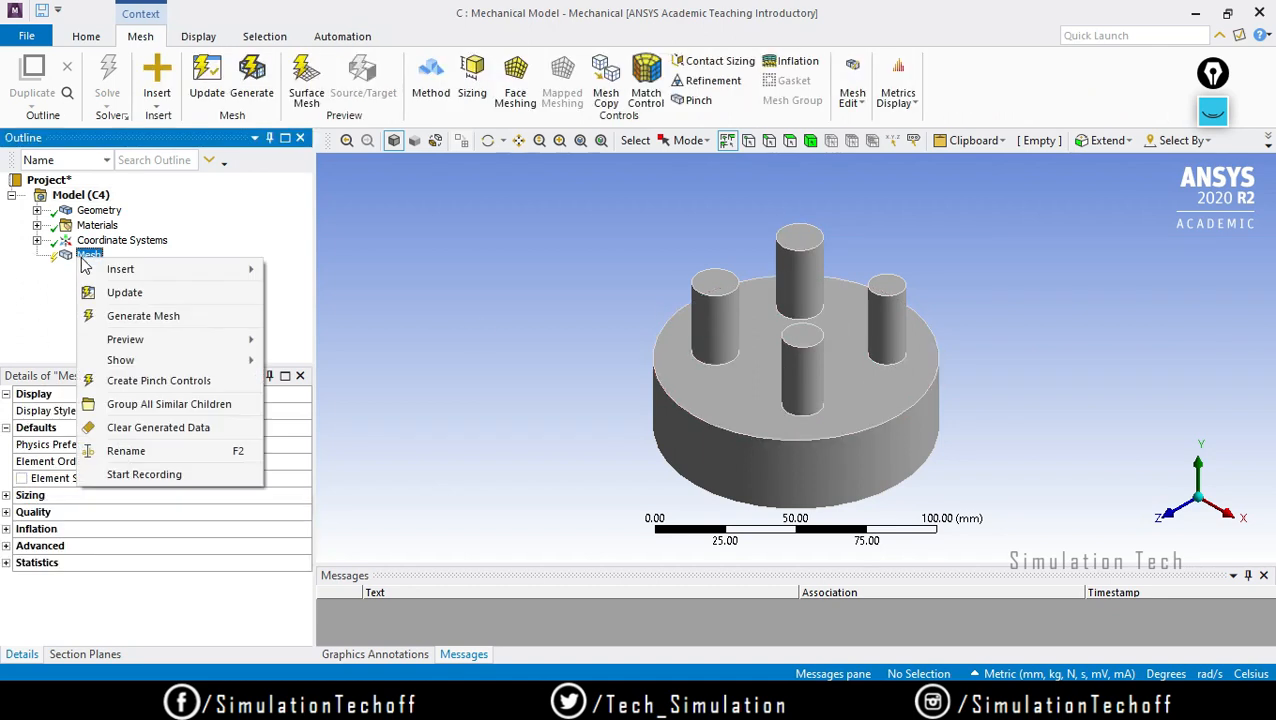
{"action": "mouse_move", "coordinate": [188, 362]}
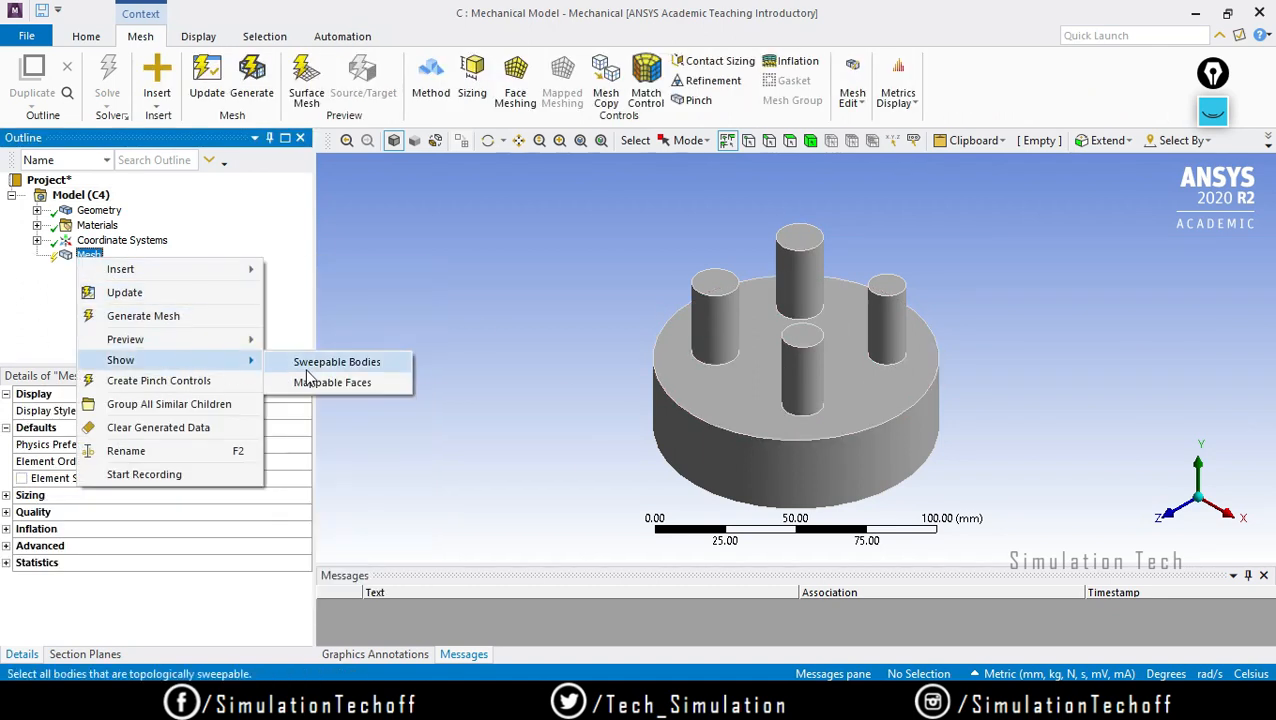
{"action": "left_click", "coordinate": [335, 382]}
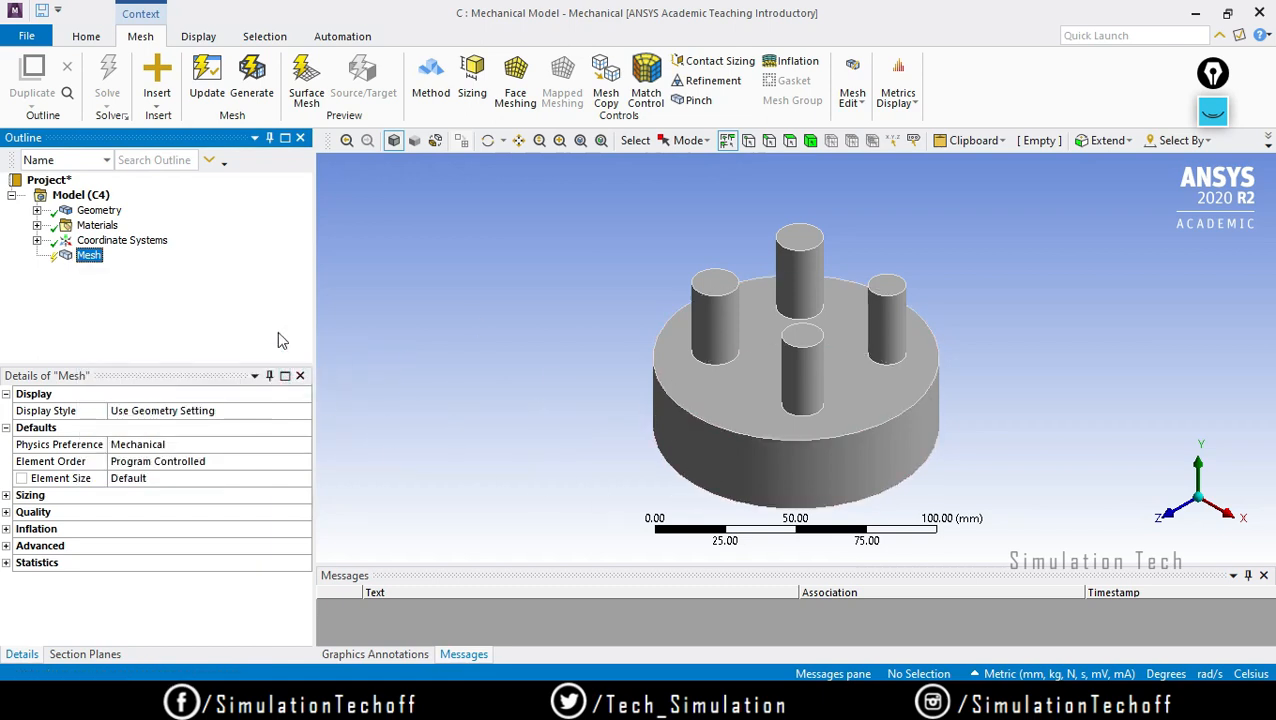
{"action": "middle_click_drag", "start_coordinate": [977, 490], "coordinate": [1020, 415]}
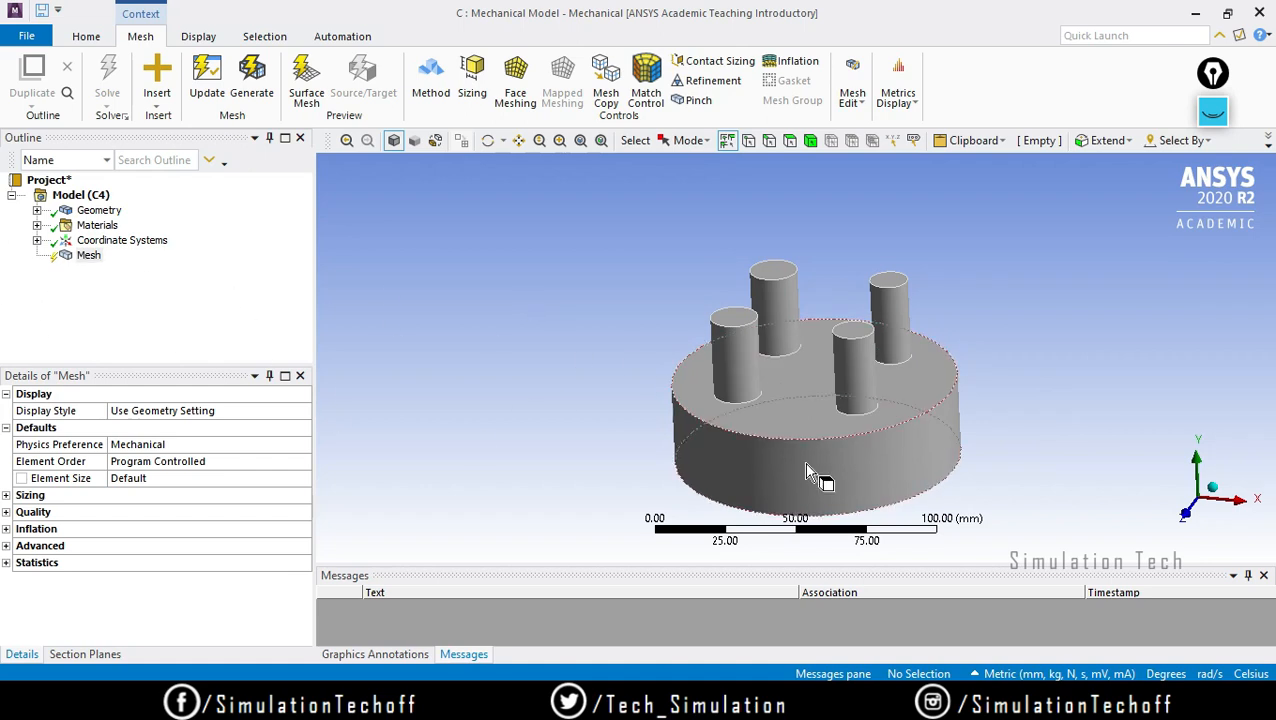
{"action": "right_click", "coordinate": [89, 256]}
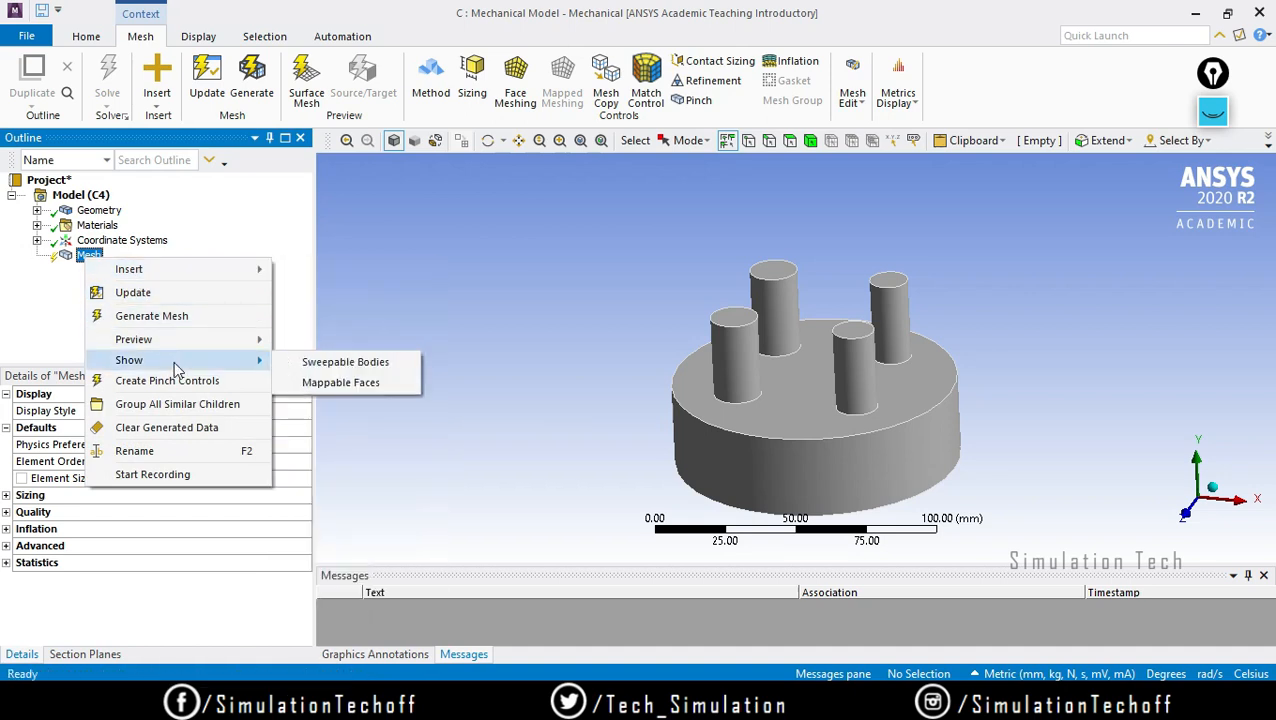
{"action": "left_click", "coordinate": [363, 370]}
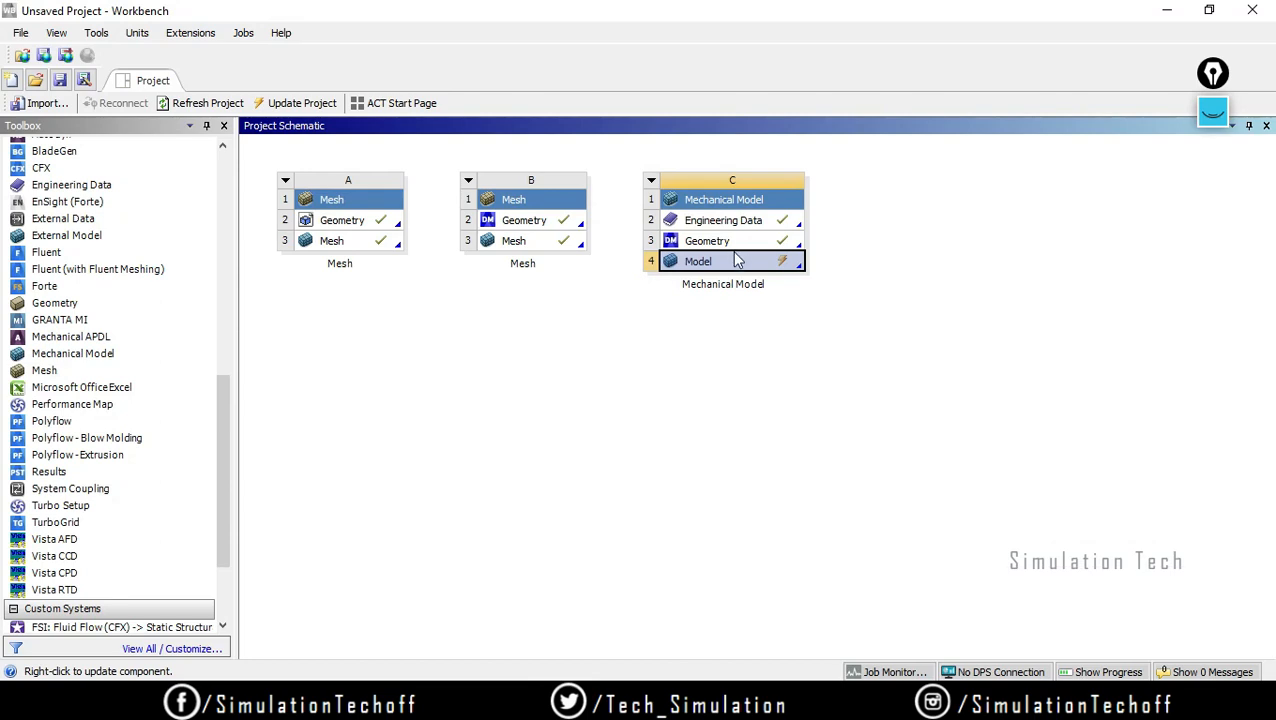
Switch to Workbench and reopen the Mechanical Model system's geometry in DesignModeler
{"action": "left_click", "coordinate": [736, 246]}
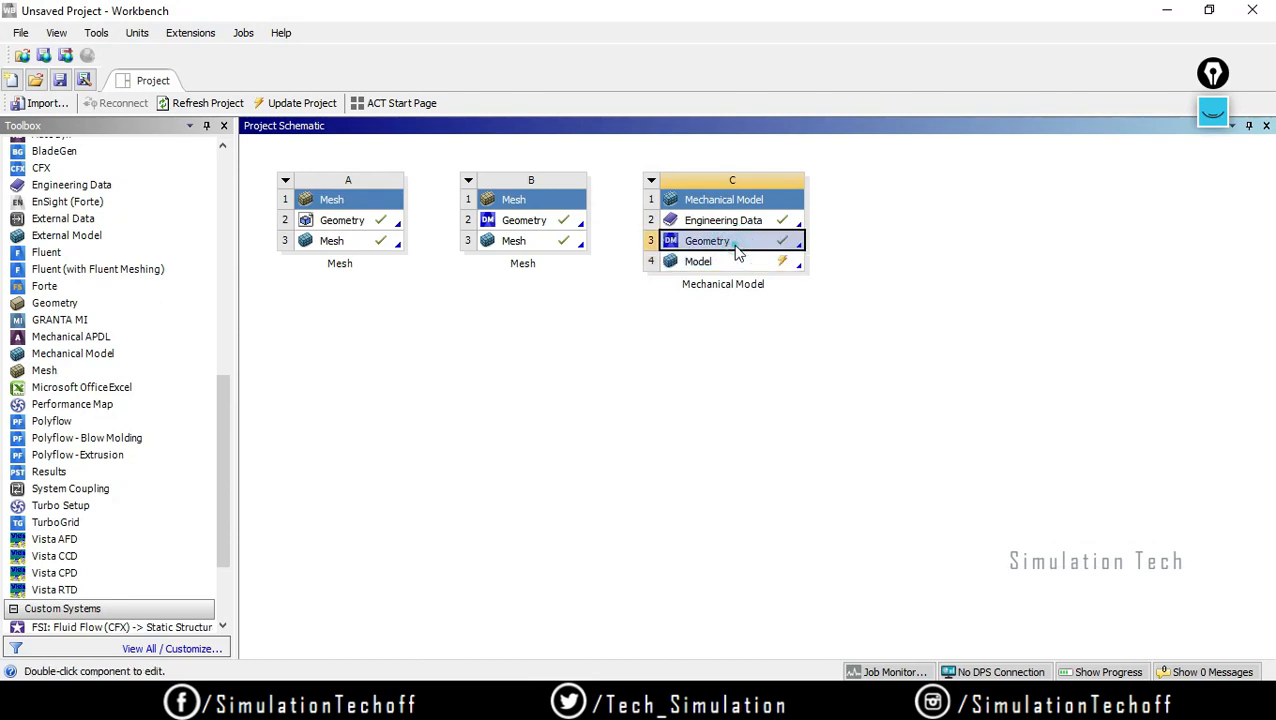
{"action": "double_click", "coordinate": [736, 246]}
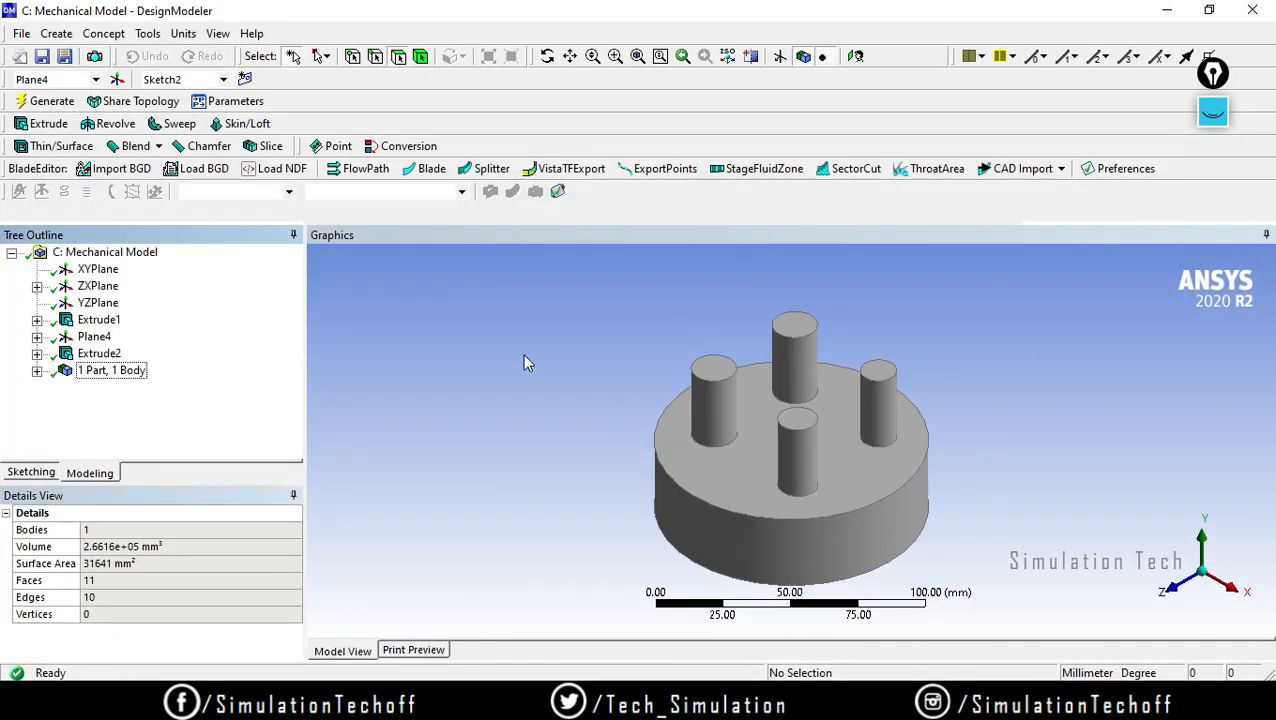
{"action": "middle_click_drag", "start_coordinate": [524, 362], "coordinate": [711, 471]}
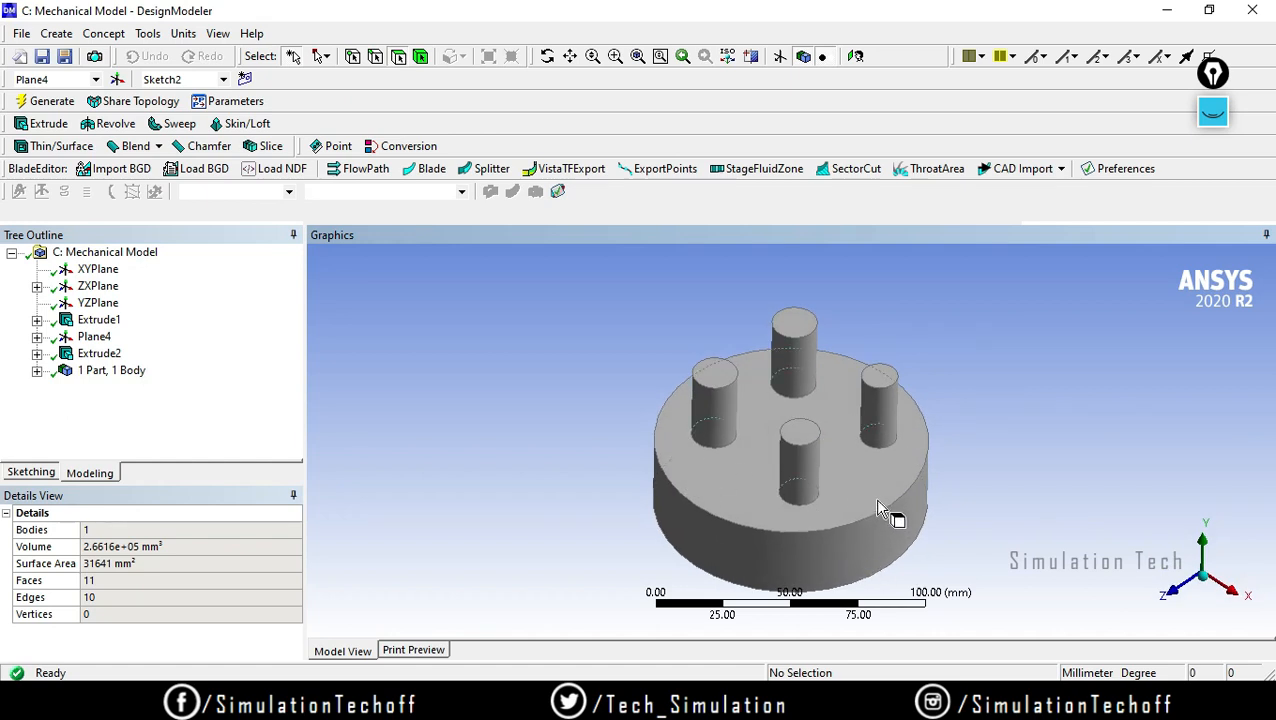
{"action": "middle_click_drag", "start_coordinate": [869, 487], "coordinate": [846, 427], "text": "ctrl"}
{"action": "scroll", "coordinate": [846, 426], "scroll_direction": "up", "scroll_amount": 3}
{"action": "scroll", "coordinate": [831, 377], "scroll_direction": "down", "scroll_amount": 3}
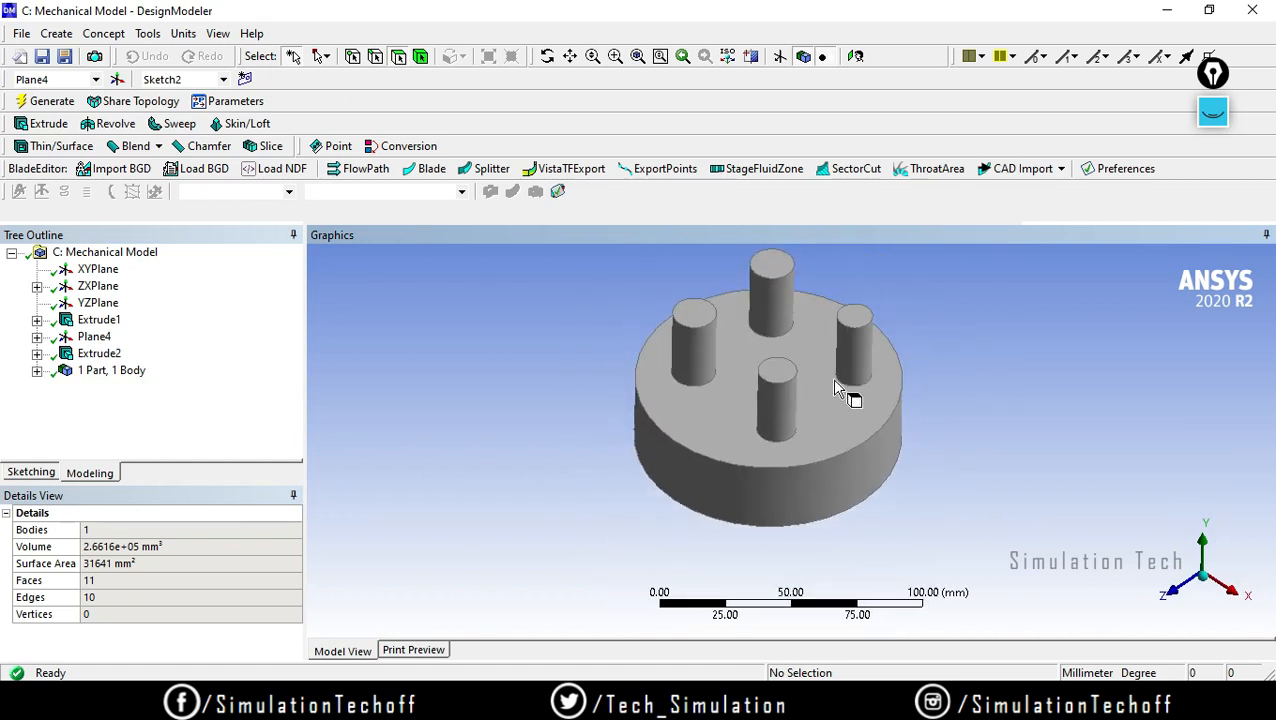
{"action": "middle_click_drag", "start_coordinate": [831, 380], "coordinate": [792, 418], "text": "ctrl"}
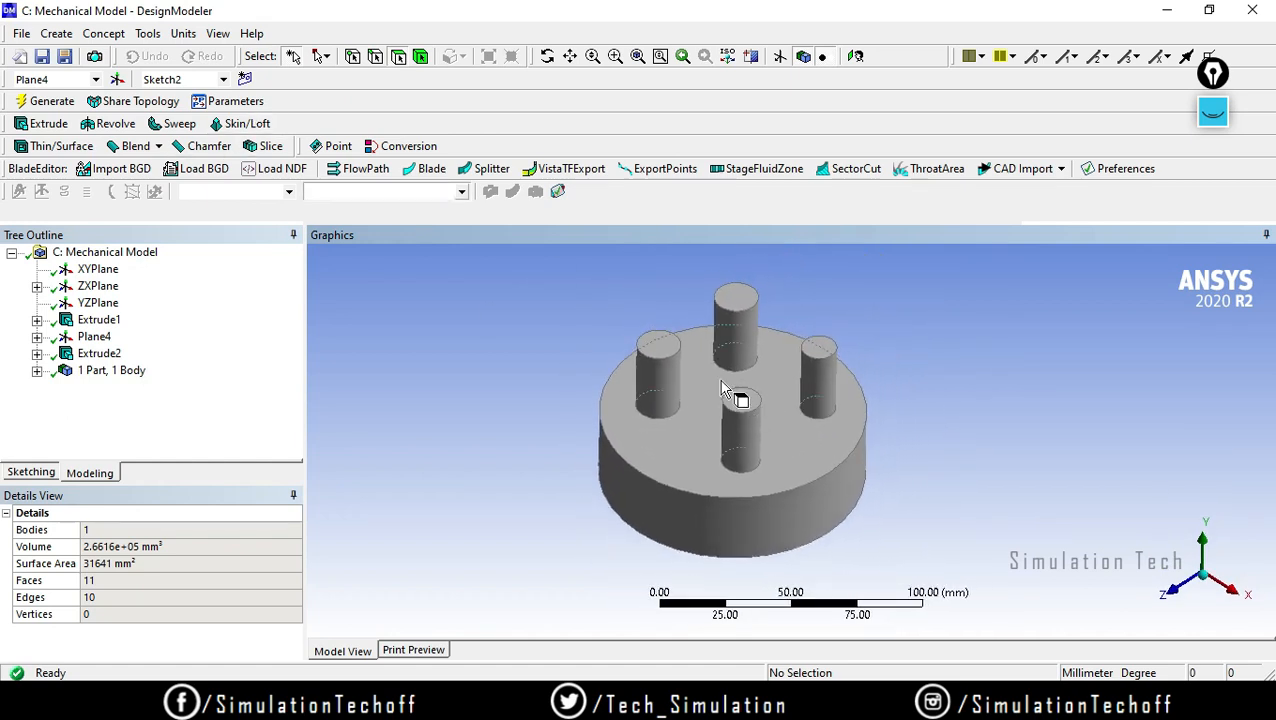
Slice the body with Slice by Surface, using the disc's upper flat face as the target face, and generate it
{"action": "left_click", "coordinate": [657, 372]}
{"action": "left_click", "coordinate": [745, 330]}
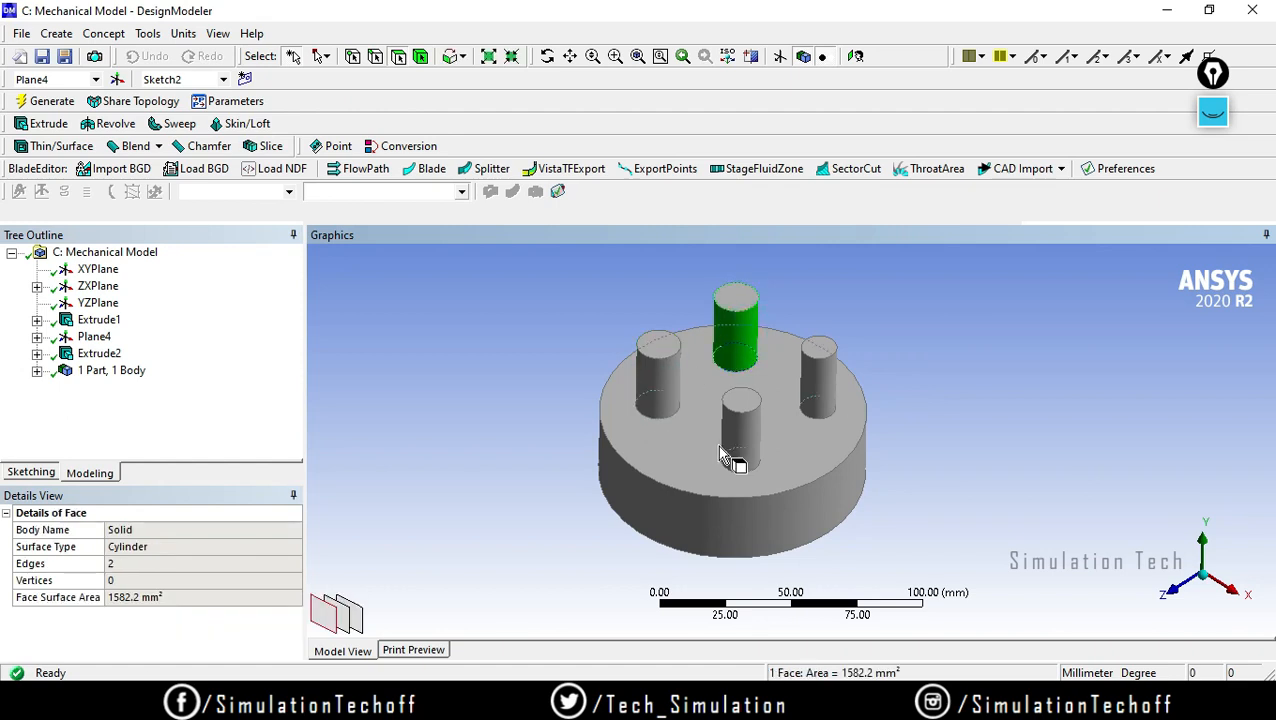
{"action": "left_click", "coordinate": [410, 302]}
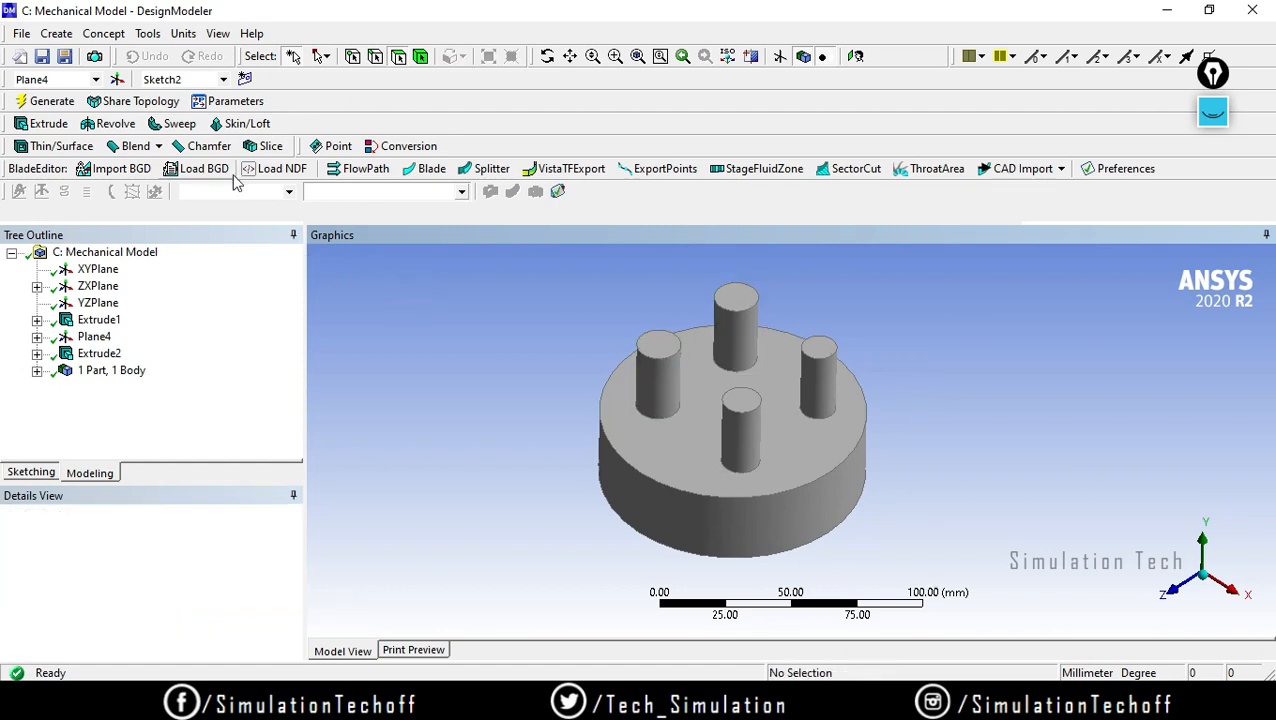
{"action": "left_click", "coordinate": [265, 146]}
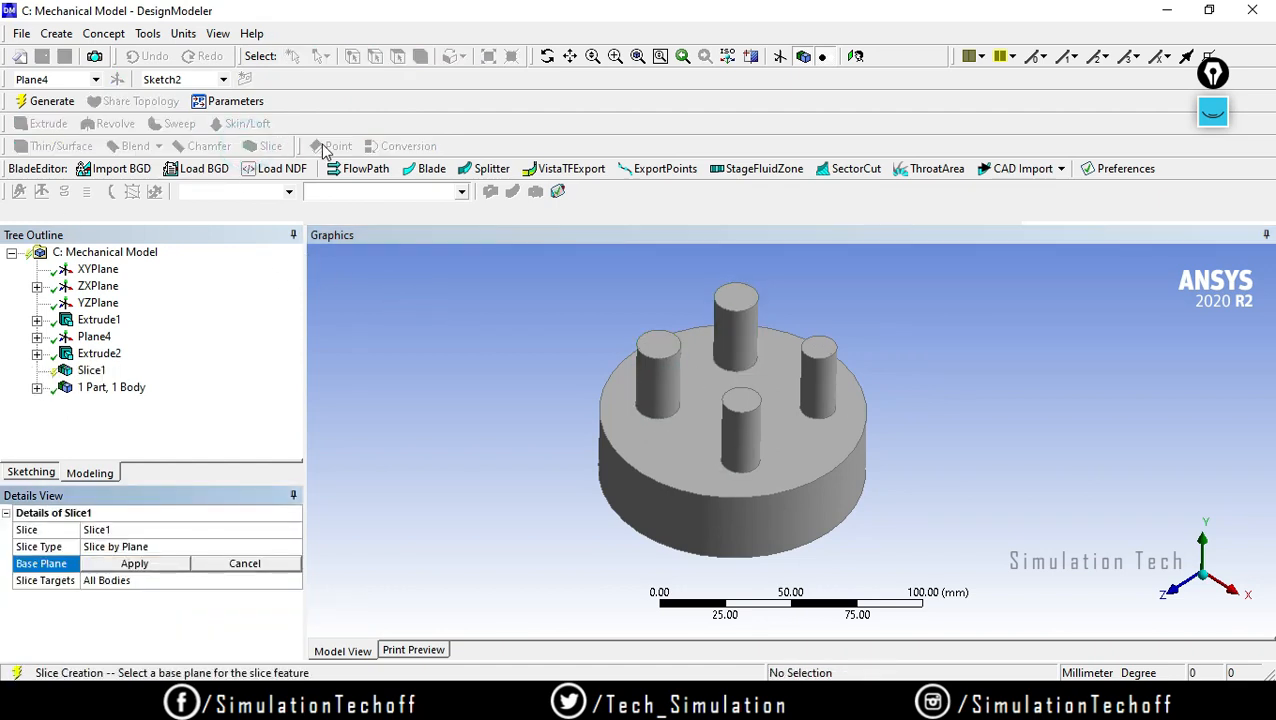
{"action": "left_click", "coordinate": [160, 546]}
{"action": "left_click", "coordinate": [293, 547]}
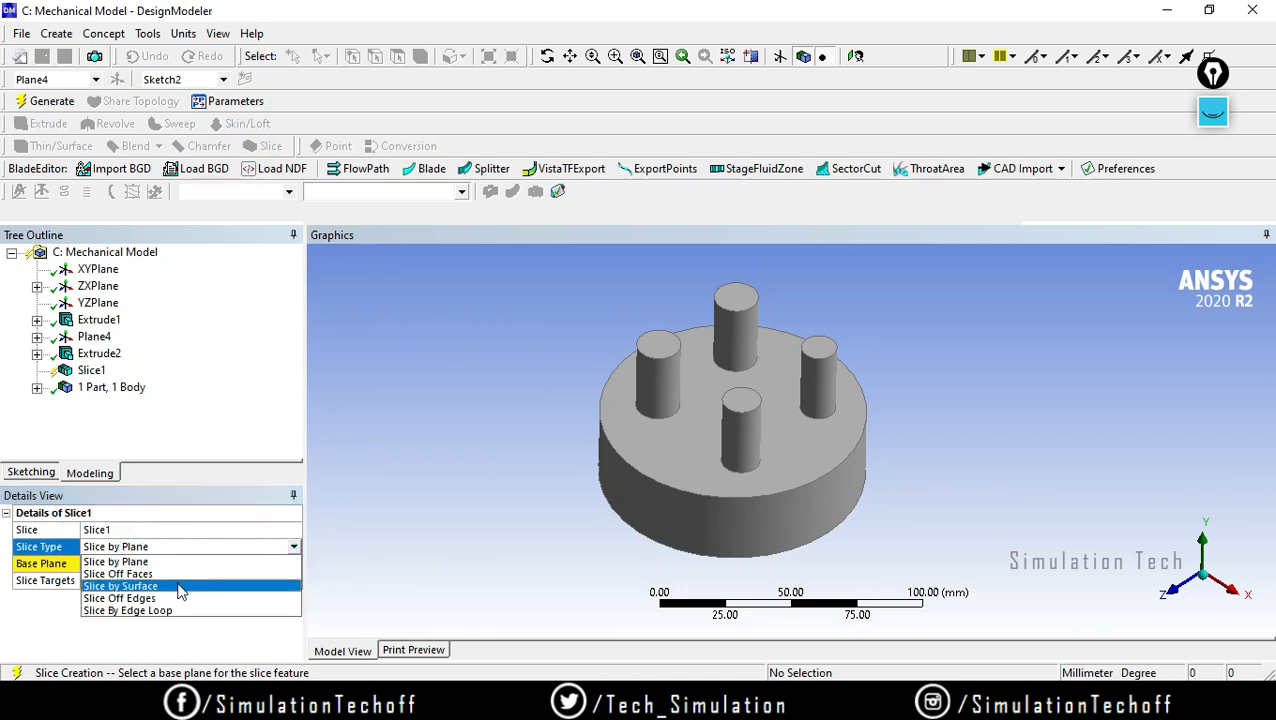
{"action": "left_click", "coordinate": [135, 586]}
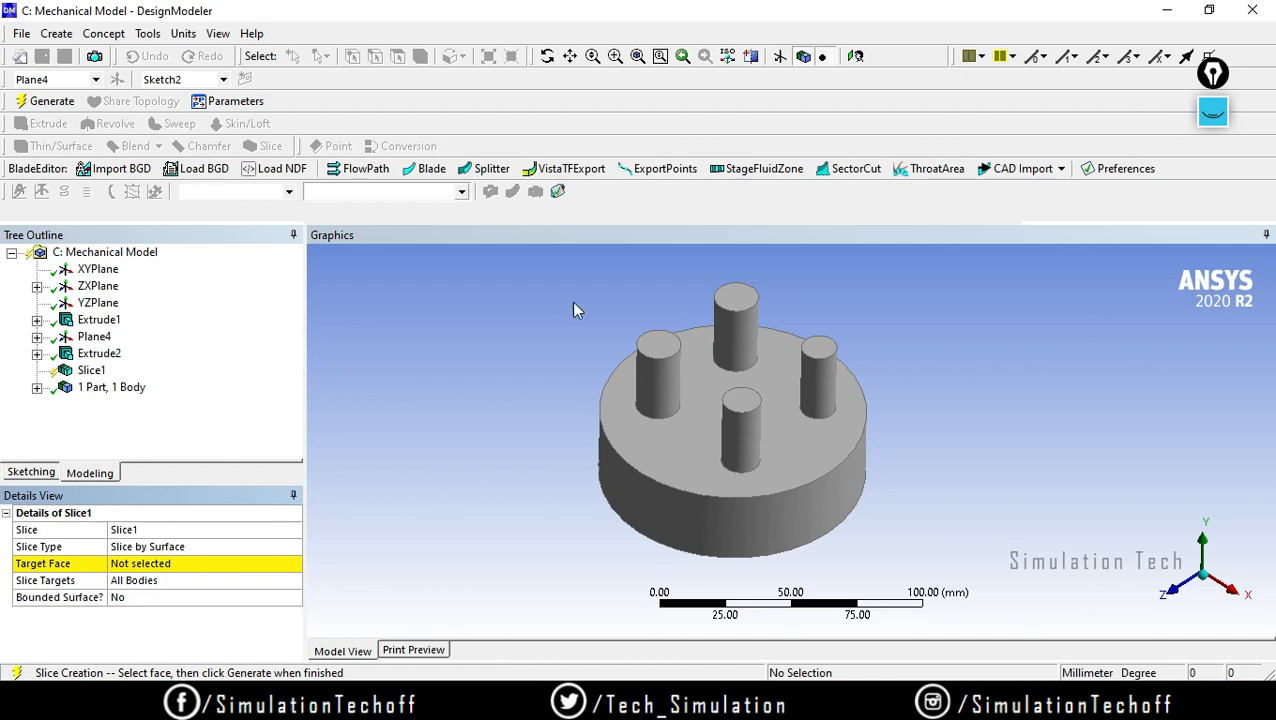
{"action": "left_click", "coordinate": [207, 564]}
{"action": "left_click", "coordinate": [702, 450]}
{"action": "left_click", "coordinate": [148, 566]}
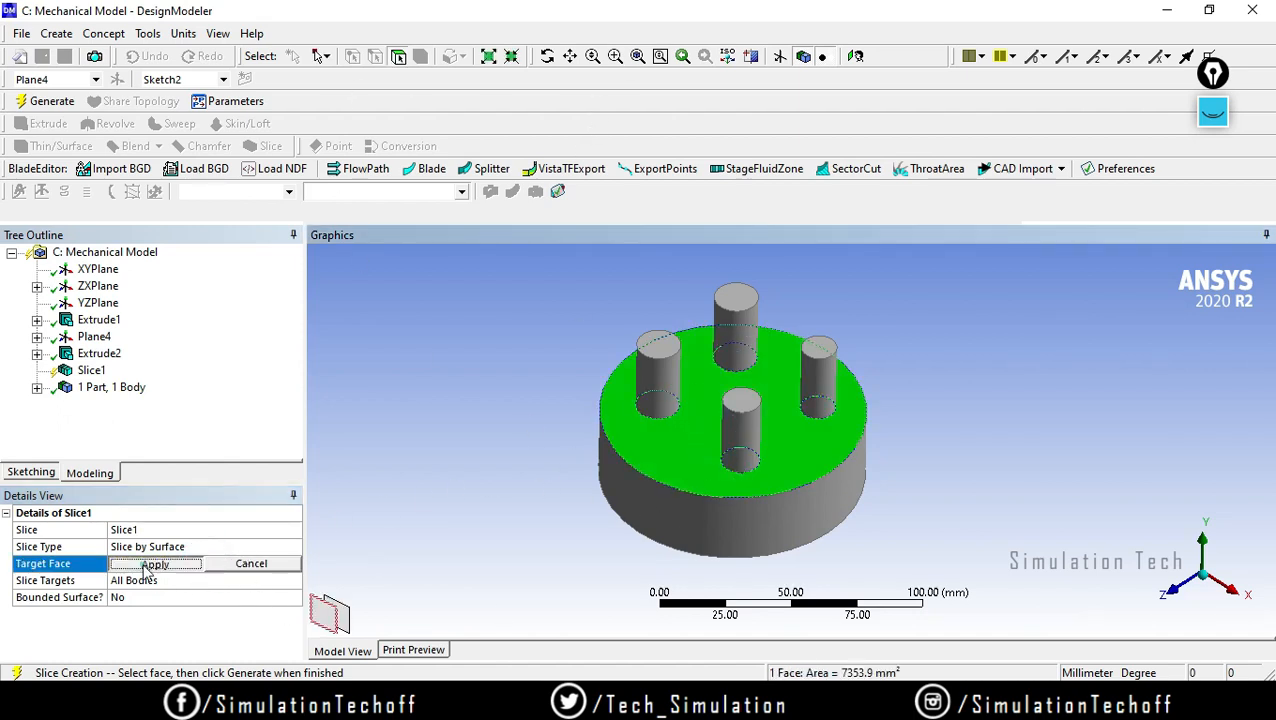
{"action": "left_click", "coordinate": [35, 104]}
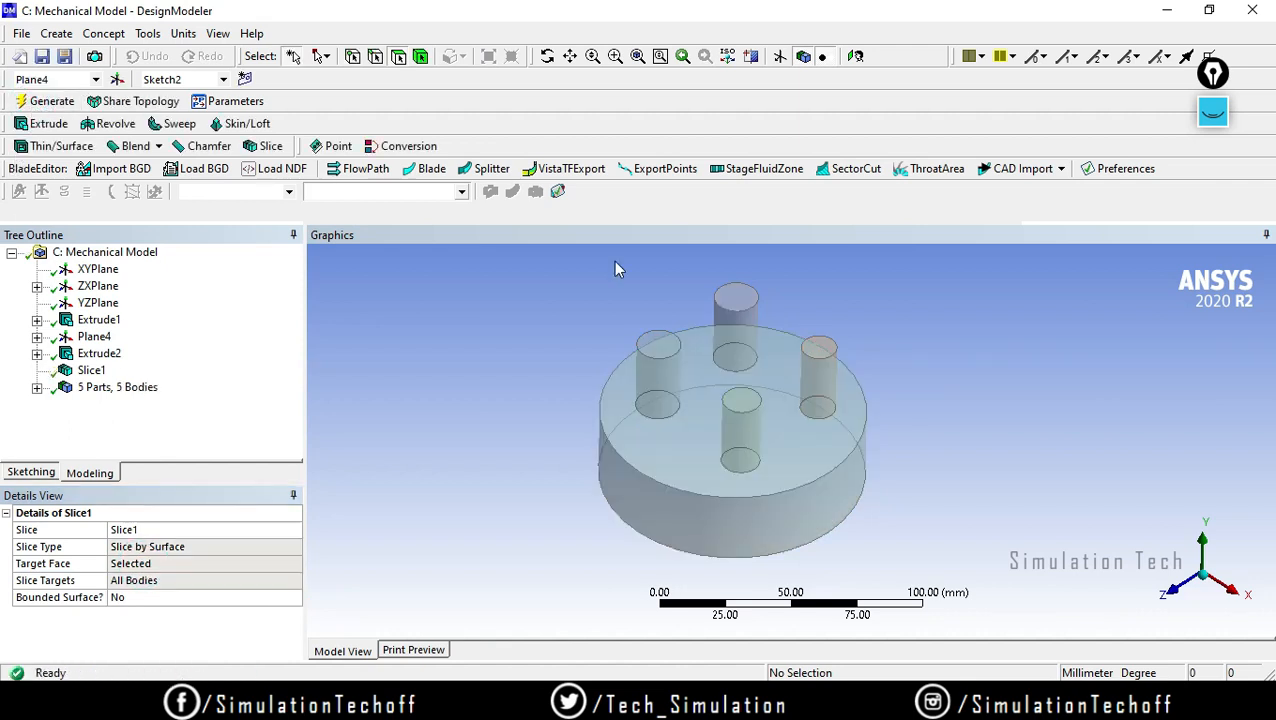
{"action": "mouse_move", "coordinate": [770, 486]}
{"action": "middle_mouse_down"}
{"action": "mouse_move", "coordinate": [755, 407]}
{"action": "mouse_move", "coordinate": [752, 470]}
{"action": "middle_mouse_up"}
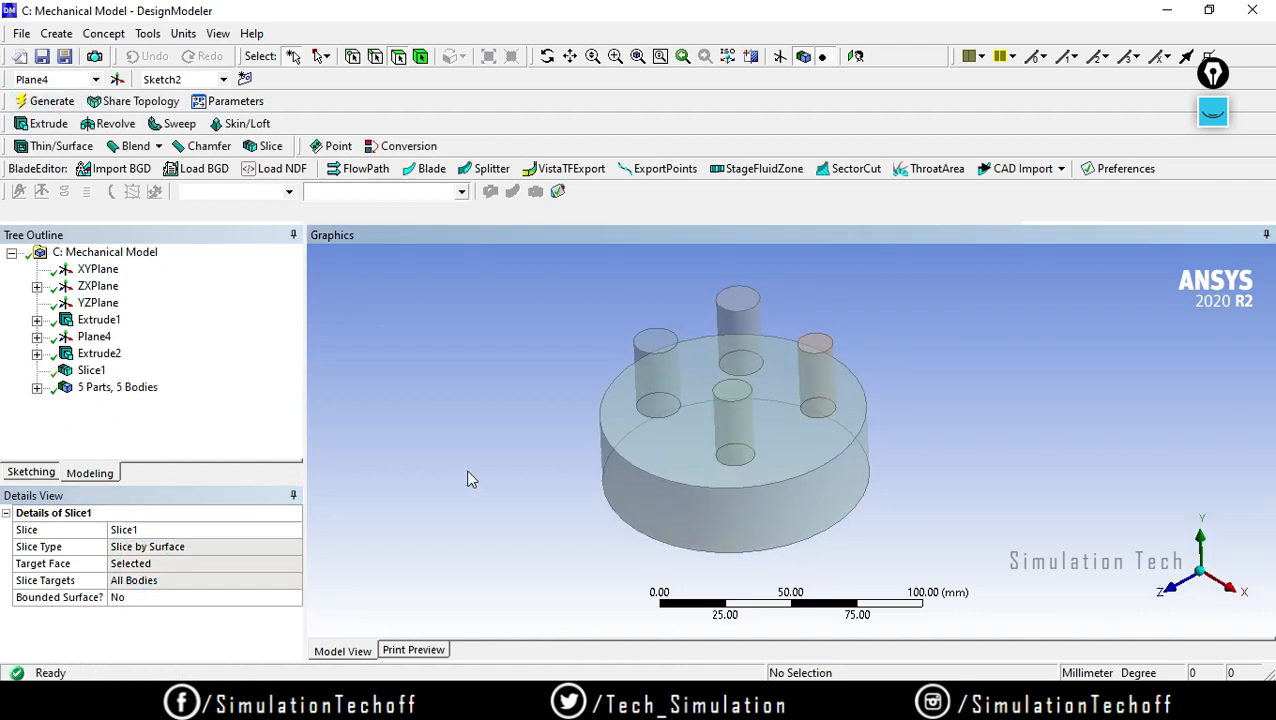
Examine each of the sliced solid bodies one by one to identify the pins and the disc
{"action": "left_click", "coordinate": [37, 388]}
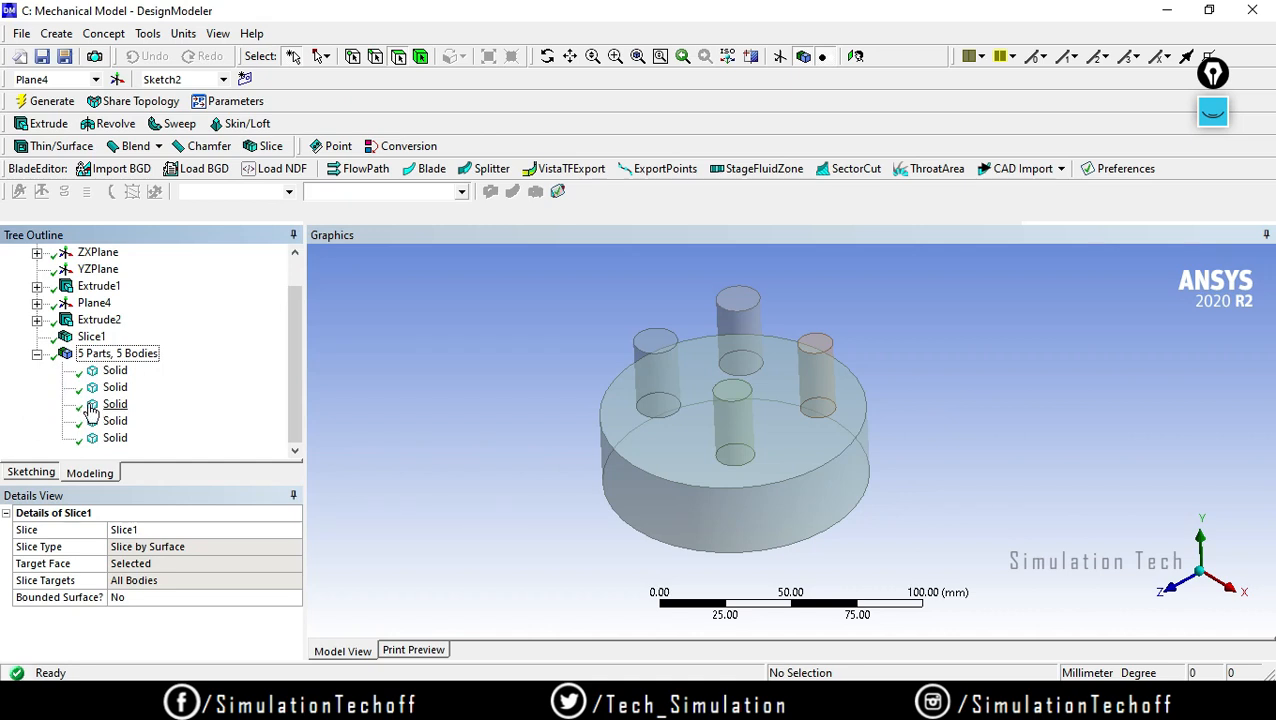
{"action": "left_click", "coordinate": [115, 371]}
{"action": "left_click", "coordinate": [115, 387]}
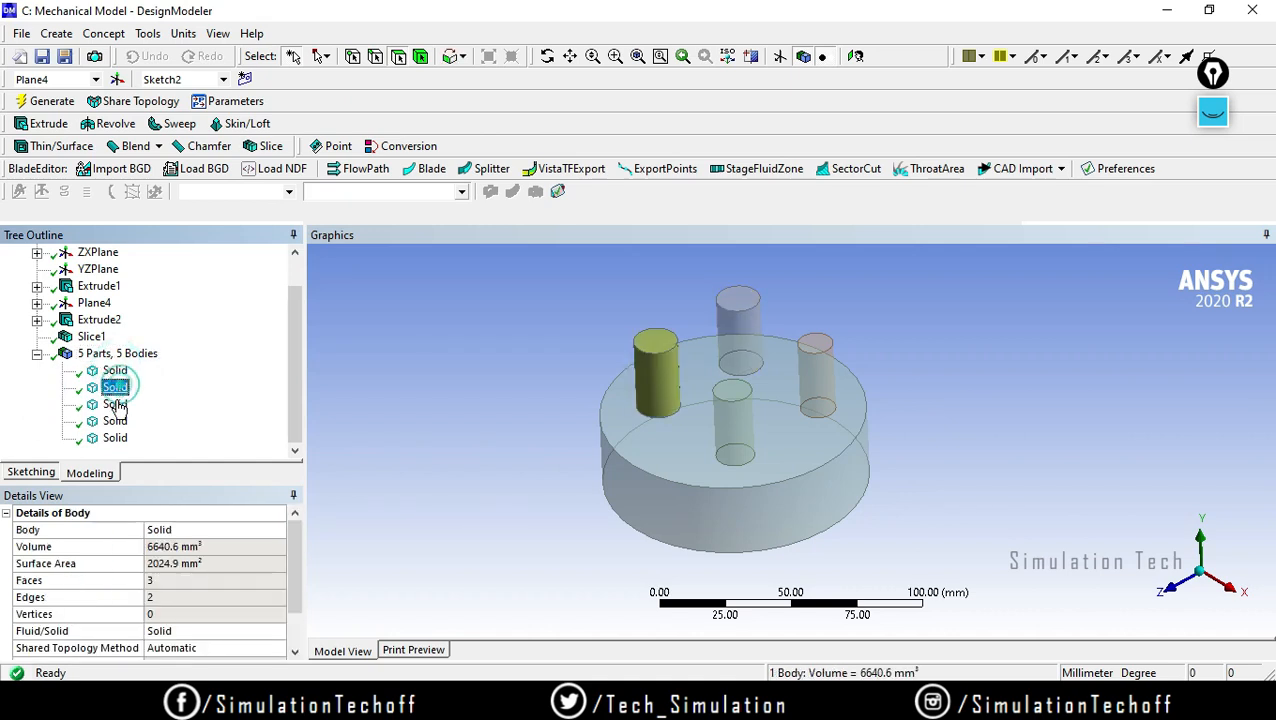
{"action": "left_click", "coordinate": [115, 404]}
{"action": "left_click", "coordinate": [115, 421]}
{"action": "left_click", "coordinate": [115, 438]}
{"action": "left_click", "coordinate": [115, 421]}
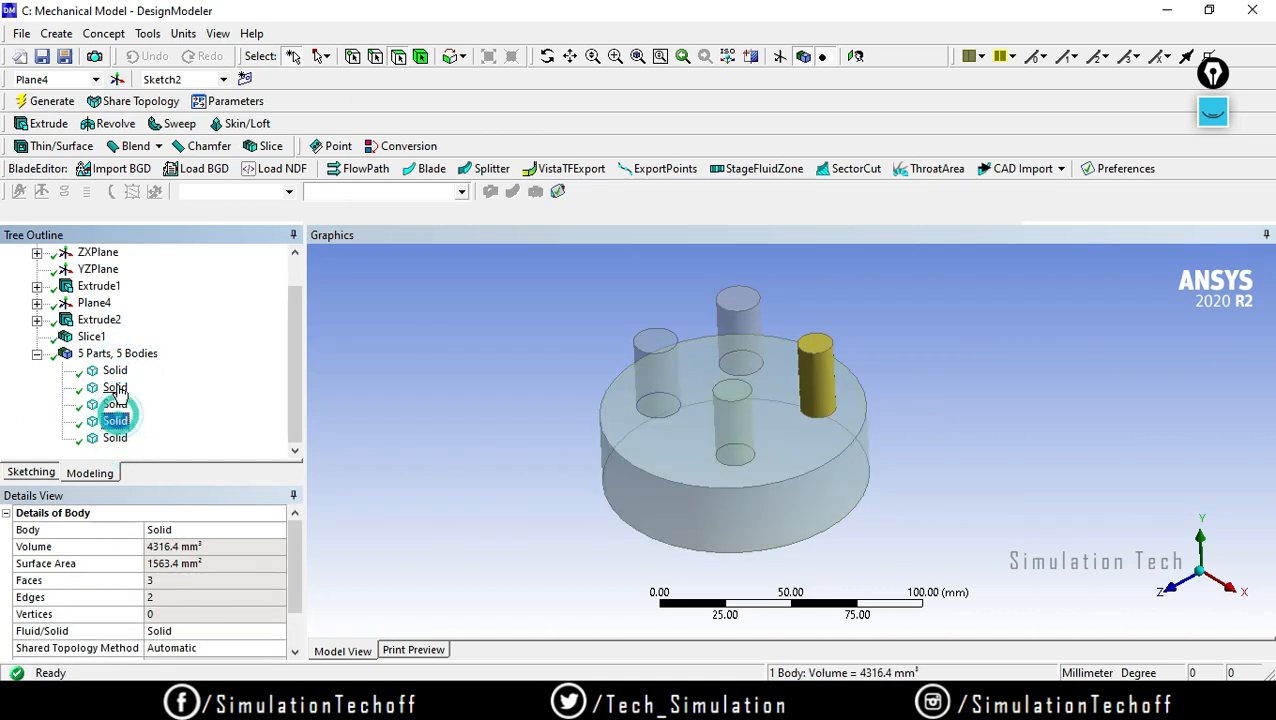
{"action": "left_click", "coordinate": [115, 387]}
{"action": "left_click", "coordinate": [115, 371]}
{"action": "left_click", "coordinate": [116, 404]}
{"action": "left_click", "coordinate": [116, 421]}
{"action": "left_click", "coordinate": [116, 438]}
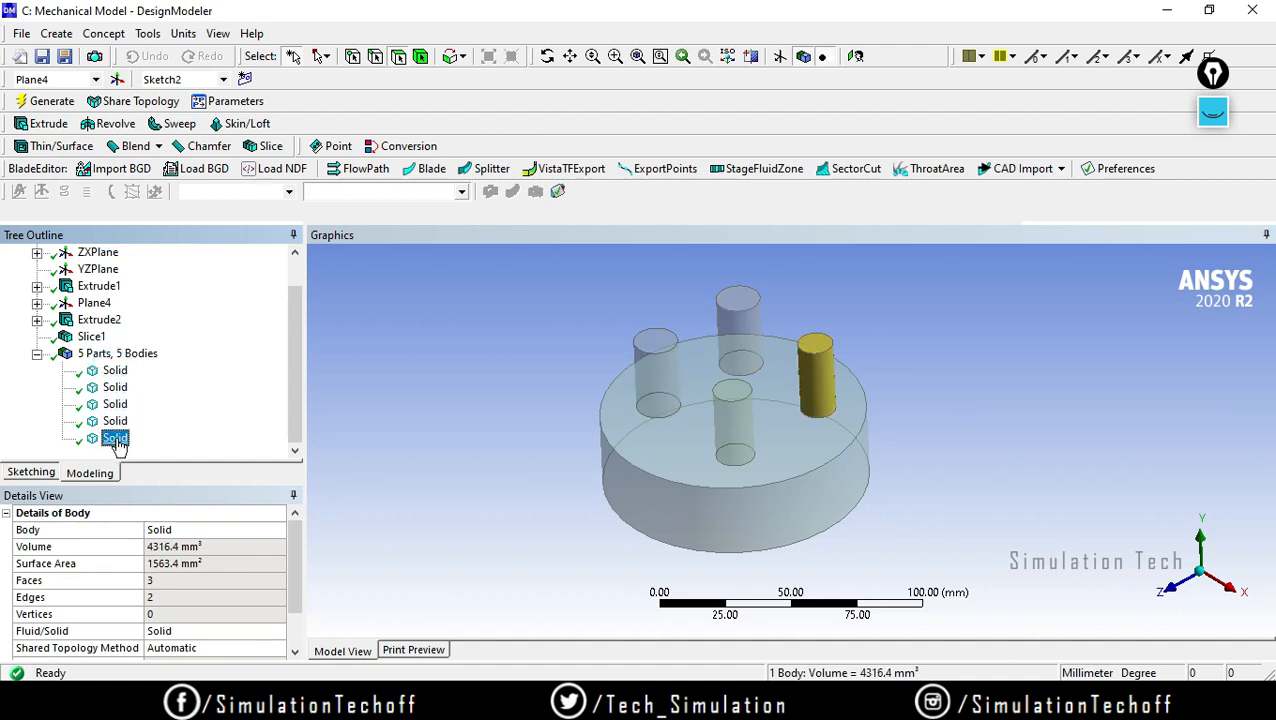
Group all five solid bodies into one new multibody part
{"action": "left_click", "coordinate": [106, 371]}
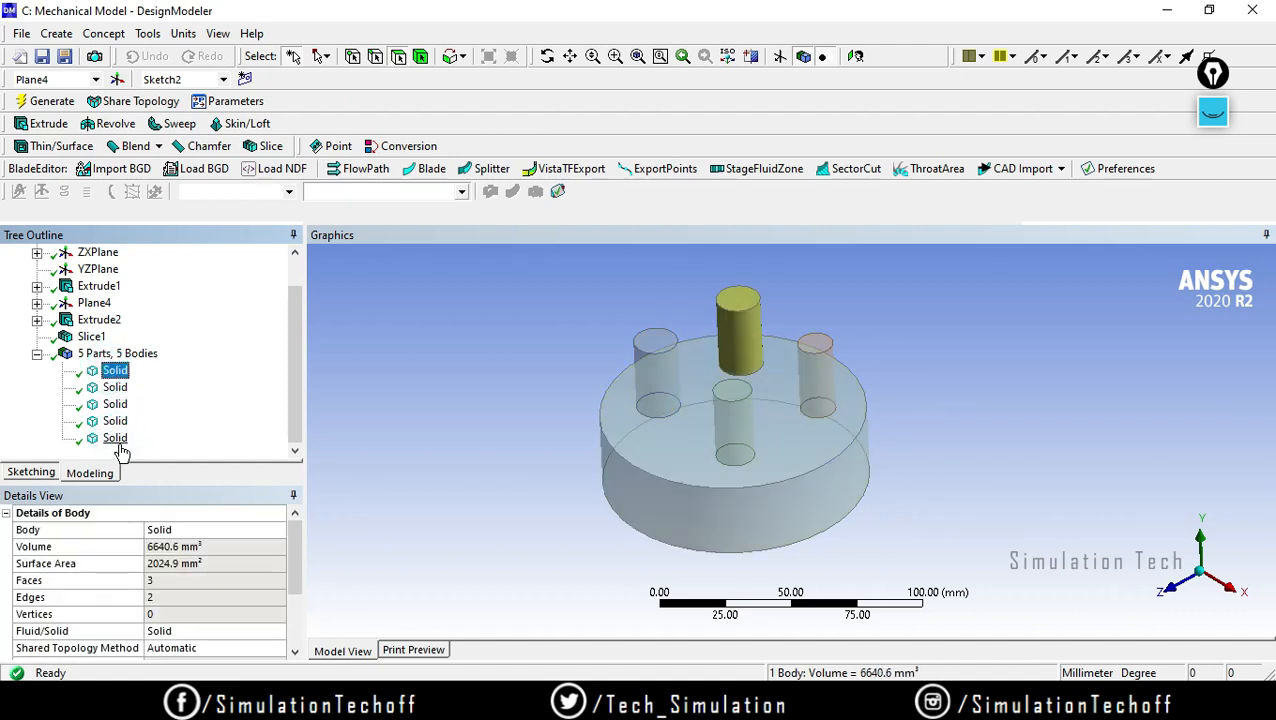
{"action": "left_click", "coordinate": [115, 438], "text": "shift"}
{"action": "right_click", "coordinate": [118, 369]}
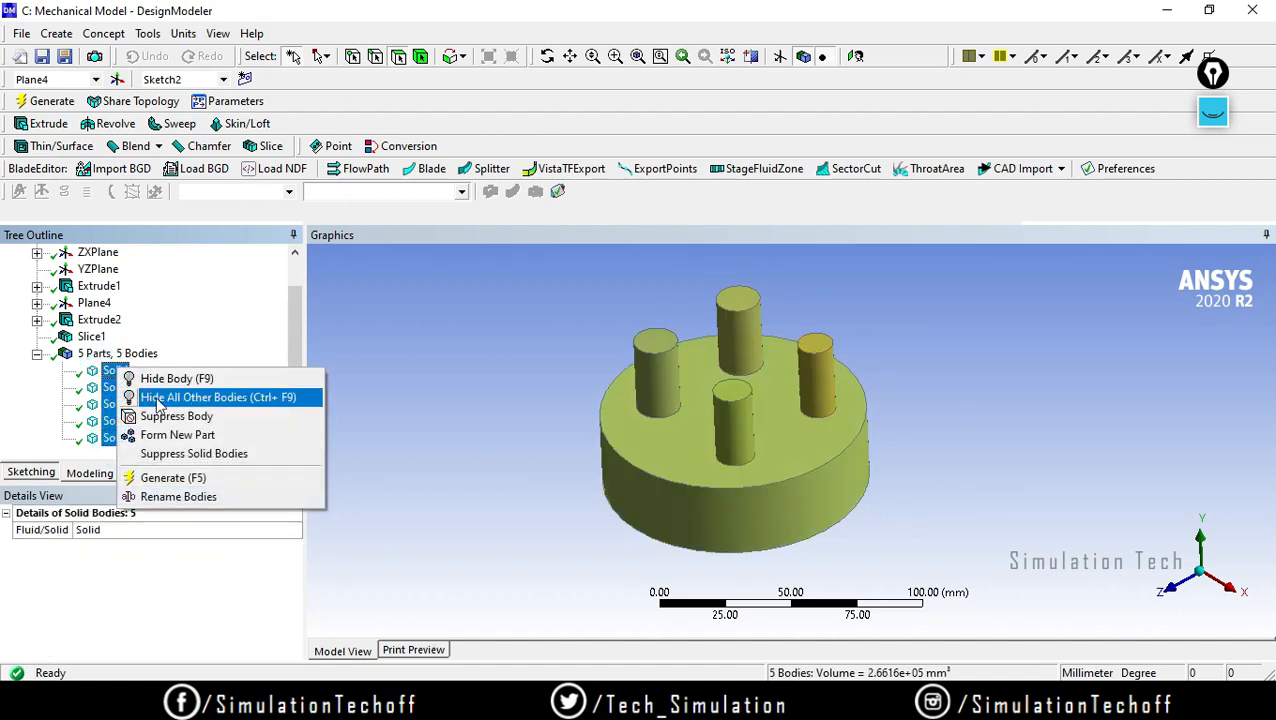
{"action": "left_click", "coordinate": [165, 434]}
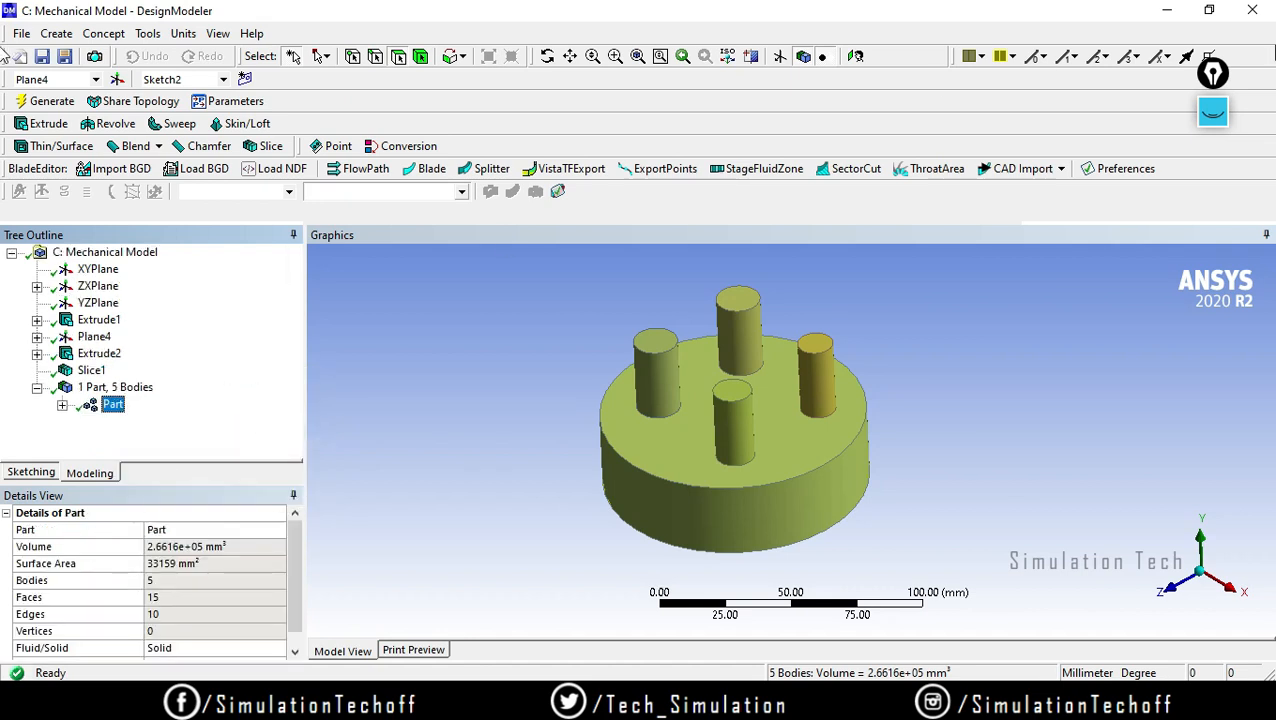
Switch to Workbench and open the Mechanical Model system's Model cell in Mechanical, accepting the re-read of the upstream data, and check the separate pins
{"action": "left_click", "coordinate": [1165, 11]}
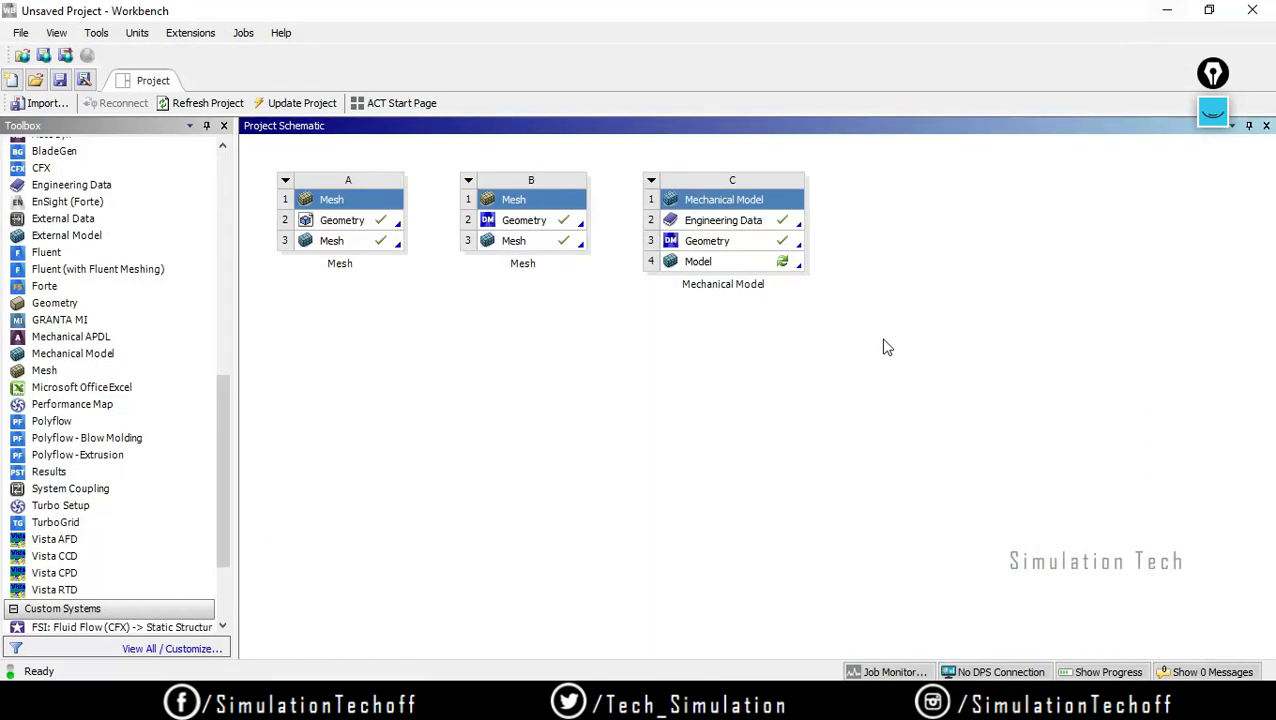
{"action": "left_click", "coordinate": [736, 263]}
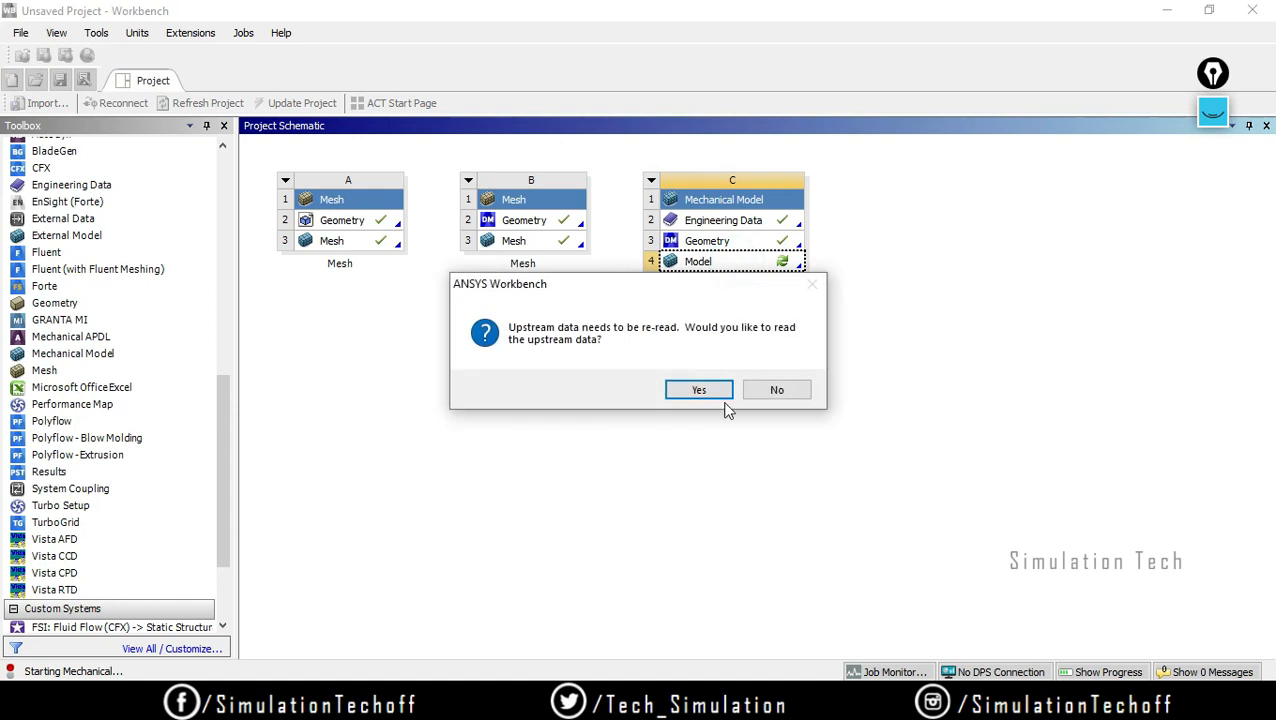
{"action": "left_click", "coordinate": [708, 392]}
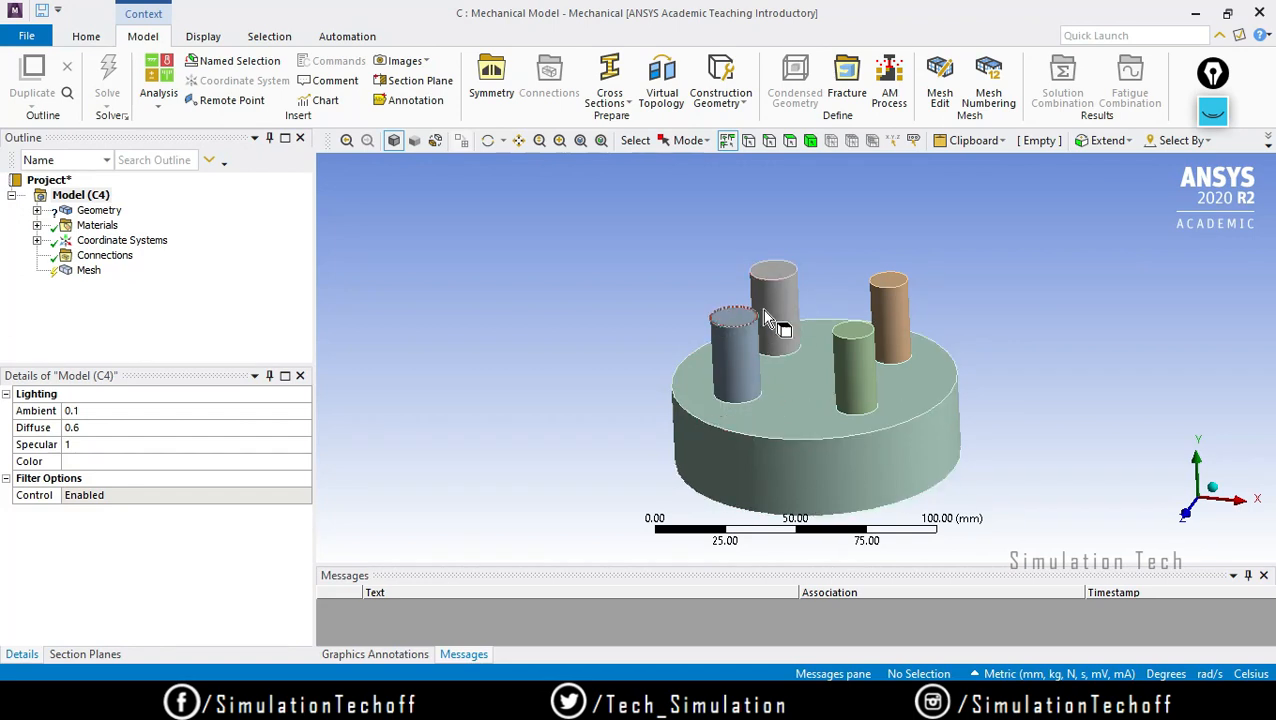
{"action": "left_click", "coordinate": [785, 305]}
{"action": "left_click", "coordinate": [735, 350]}
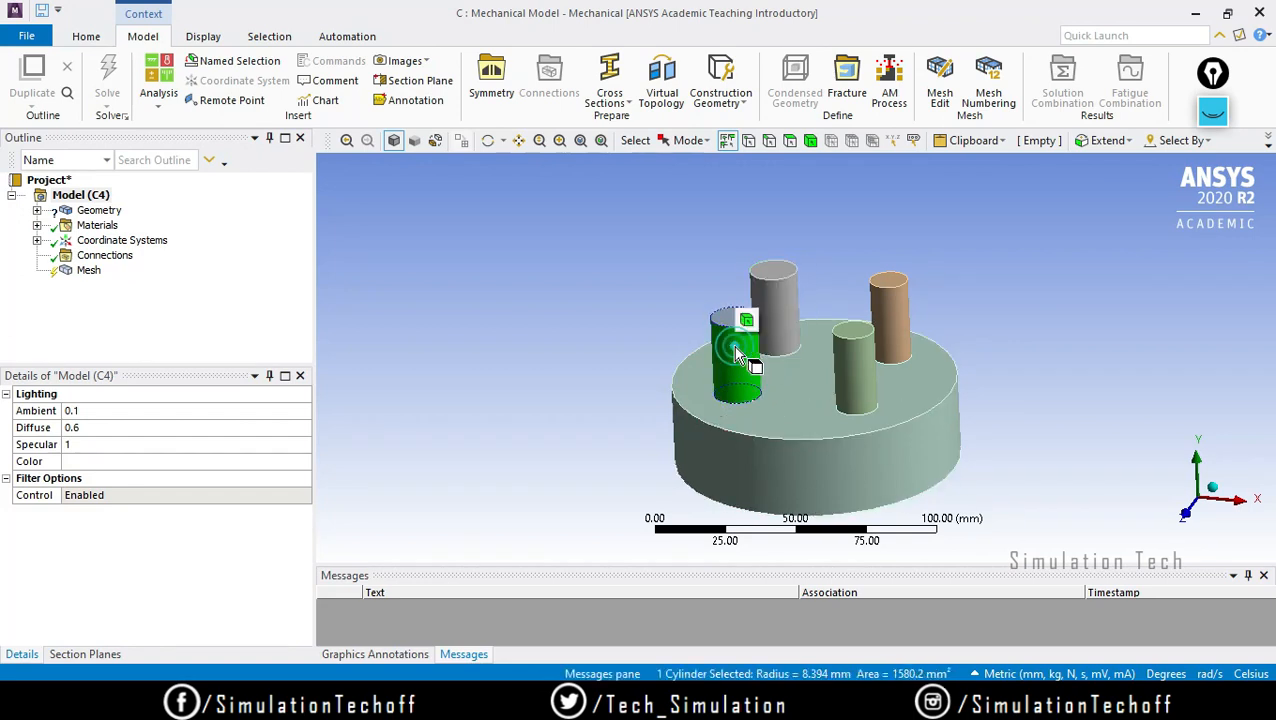
{"action": "left_click", "coordinate": [848, 362]}
{"action": "left_click", "coordinate": [900, 311]}
Assign Structural Steel to the four solid bodies of the part that lack a material
{"action": "left_click", "coordinate": [37, 210]}
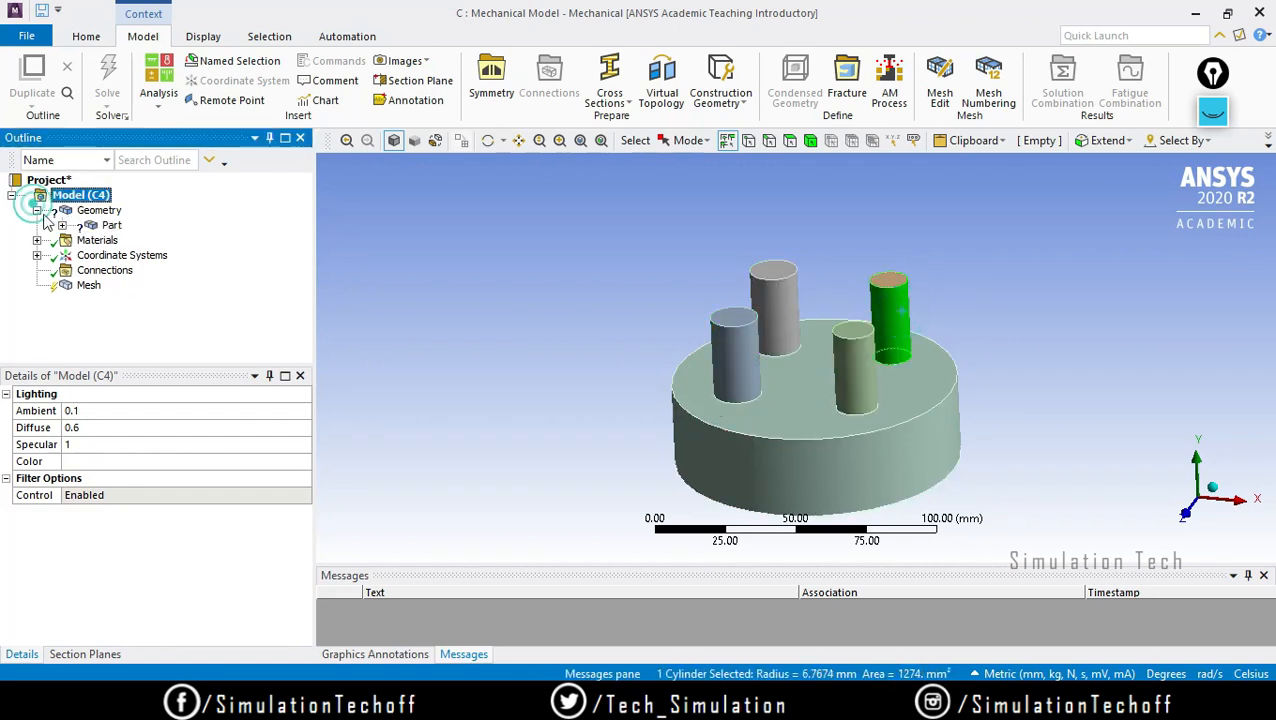
{"action": "left_click", "coordinate": [110, 225]}
{"action": "left_click", "coordinate": [62, 225]}
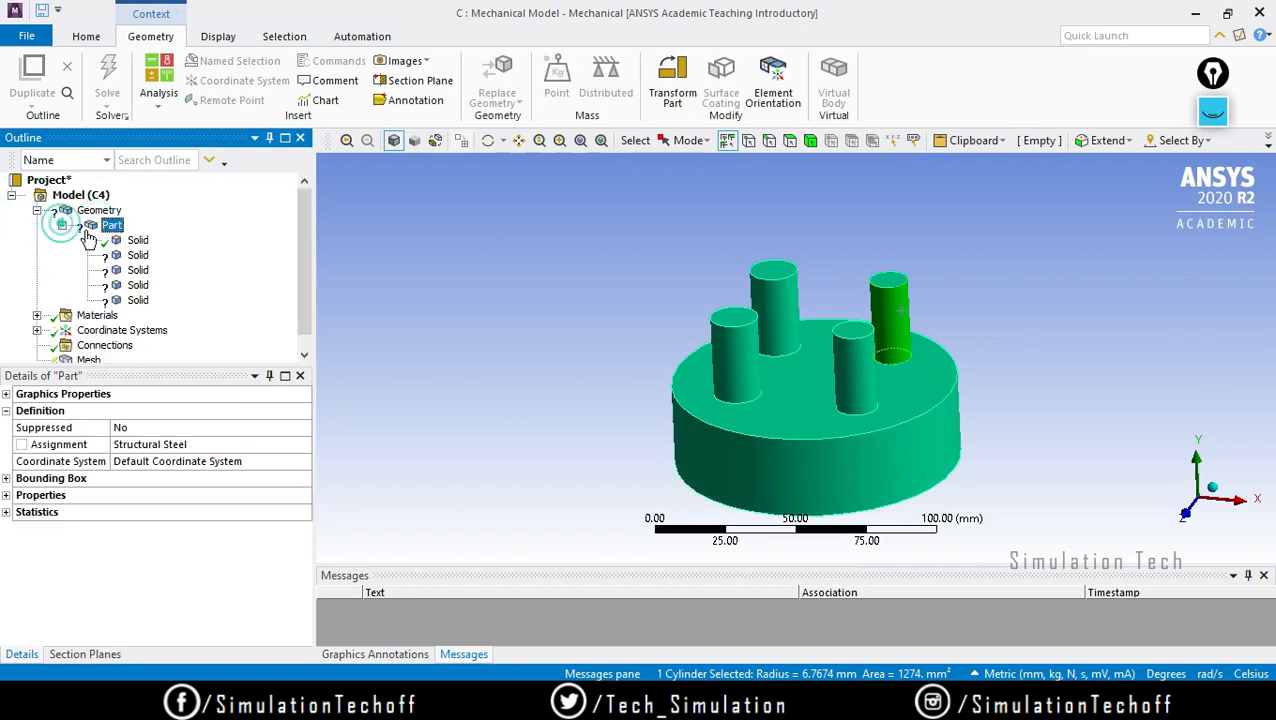
{"action": "left_click", "coordinate": [137, 240]}
{"action": "left_click", "coordinate": [137, 255]}
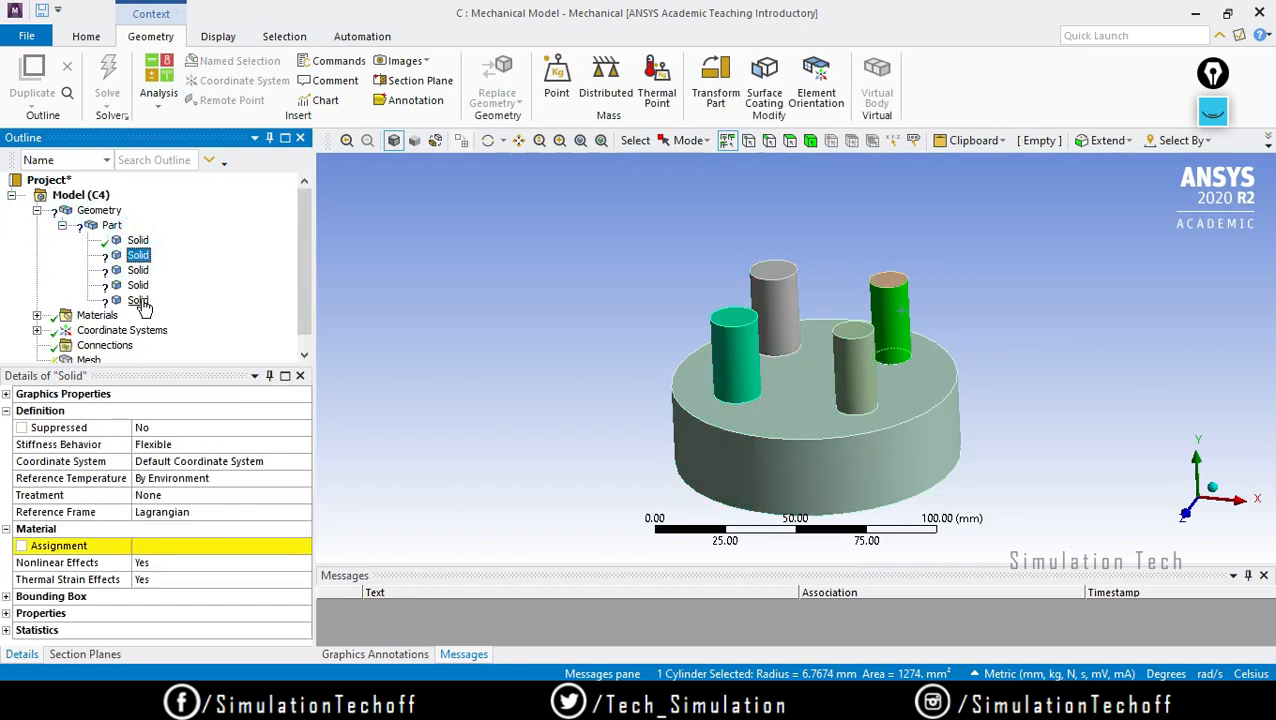
{"action": "left_click", "coordinate": [138, 300], "text": "shift"}
{"action": "left_click", "coordinate": [266, 545]}
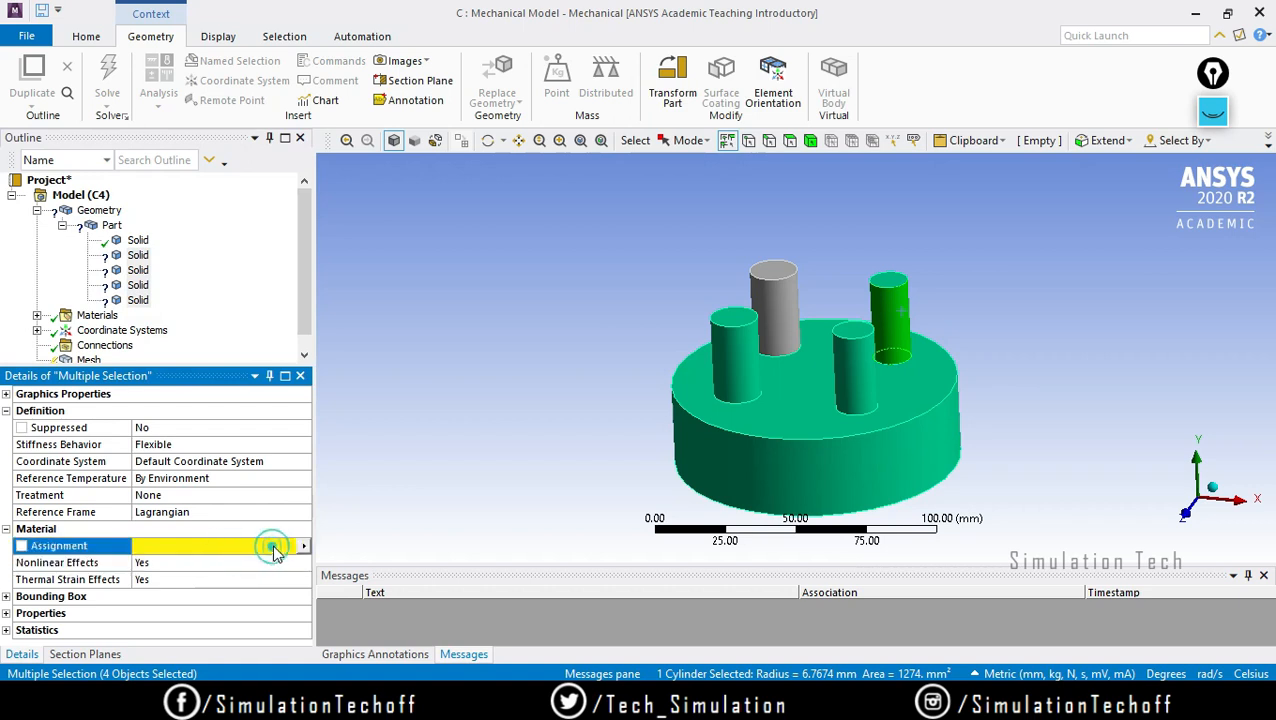
{"action": "left_click", "coordinate": [302, 545]}
{"action": "left_click", "coordinate": [380, 287]}
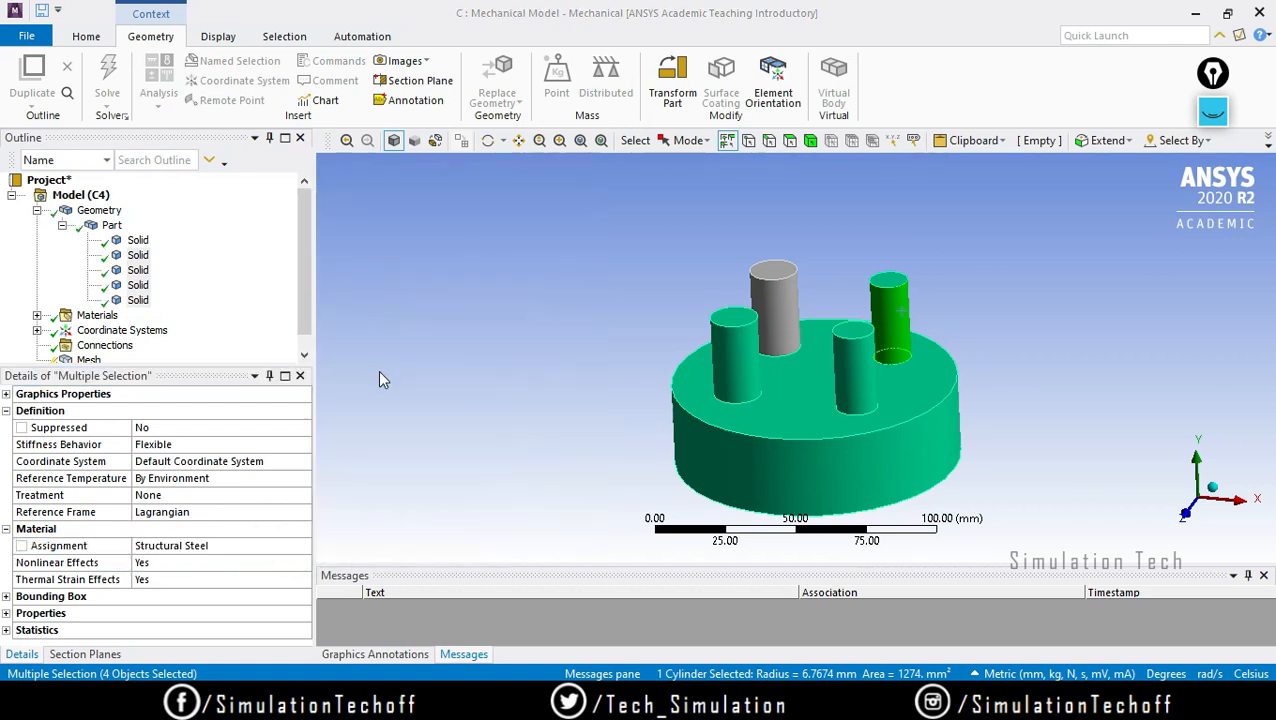
{"action": "left_click", "coordinate": [483, 360]}
Show the sweepable bodies for the mesh and inspect the disc and pins from several angles
{"action": "middle_click_drag", "start_coordinate": [959, 378], "coordinate": [967, 345]}
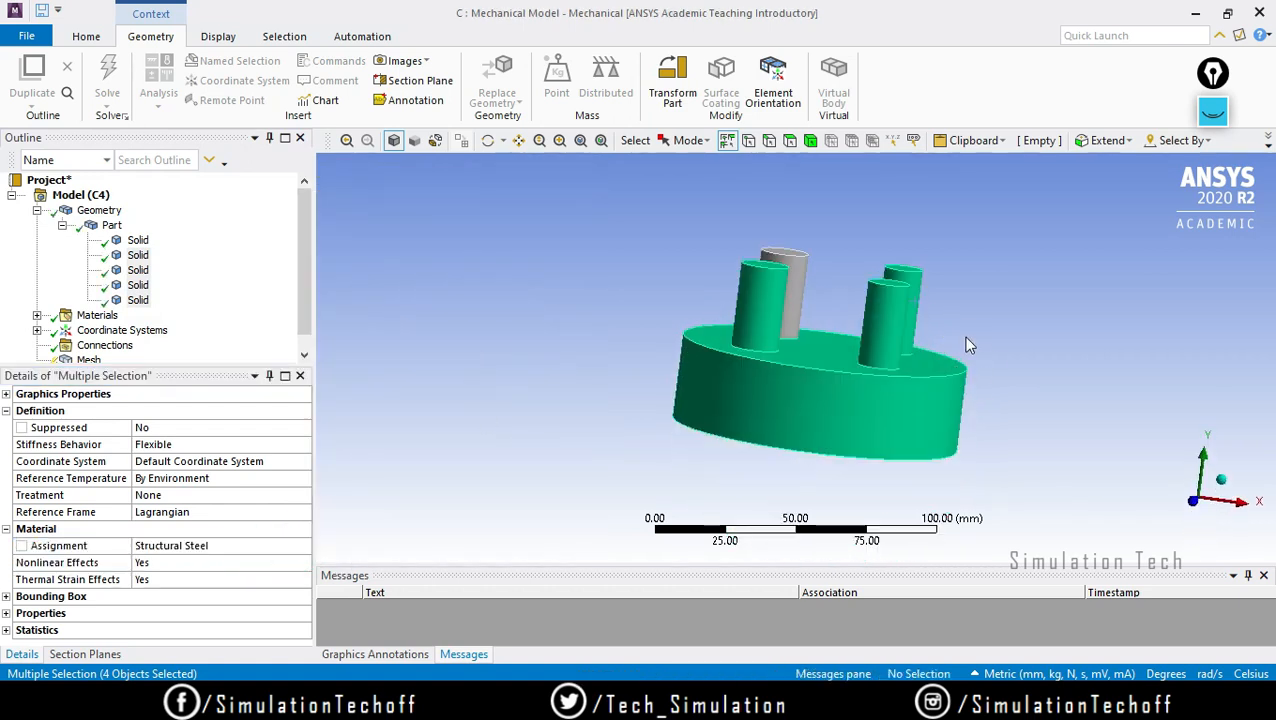
{"action": "middle_click_drag", "start_coordinate": [1048, 395], "coordinate": [963, 356]}
{"action": "left_click_drag", "start_coordinate": [304, 280], "coordinate": [304, 292]}
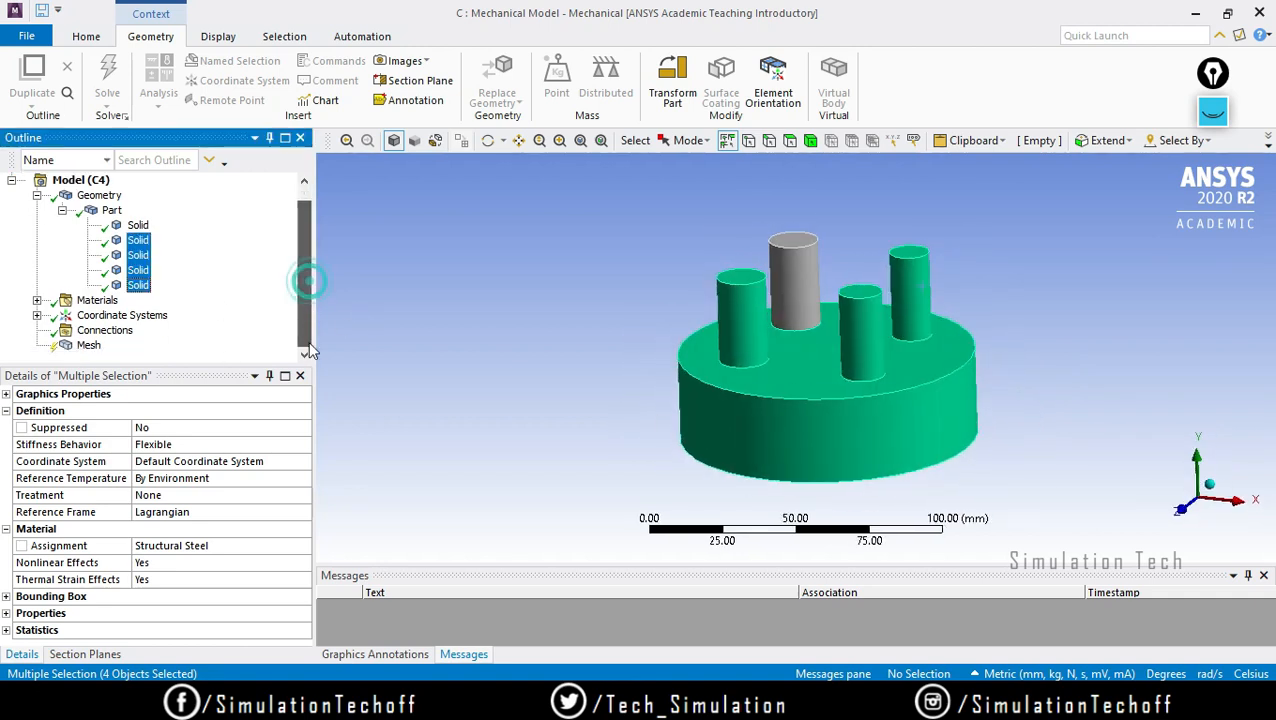
{"action": "left_click", "coordinate": [86, 350]}
{"action": "right_click", "coordinate": [86, 357]}
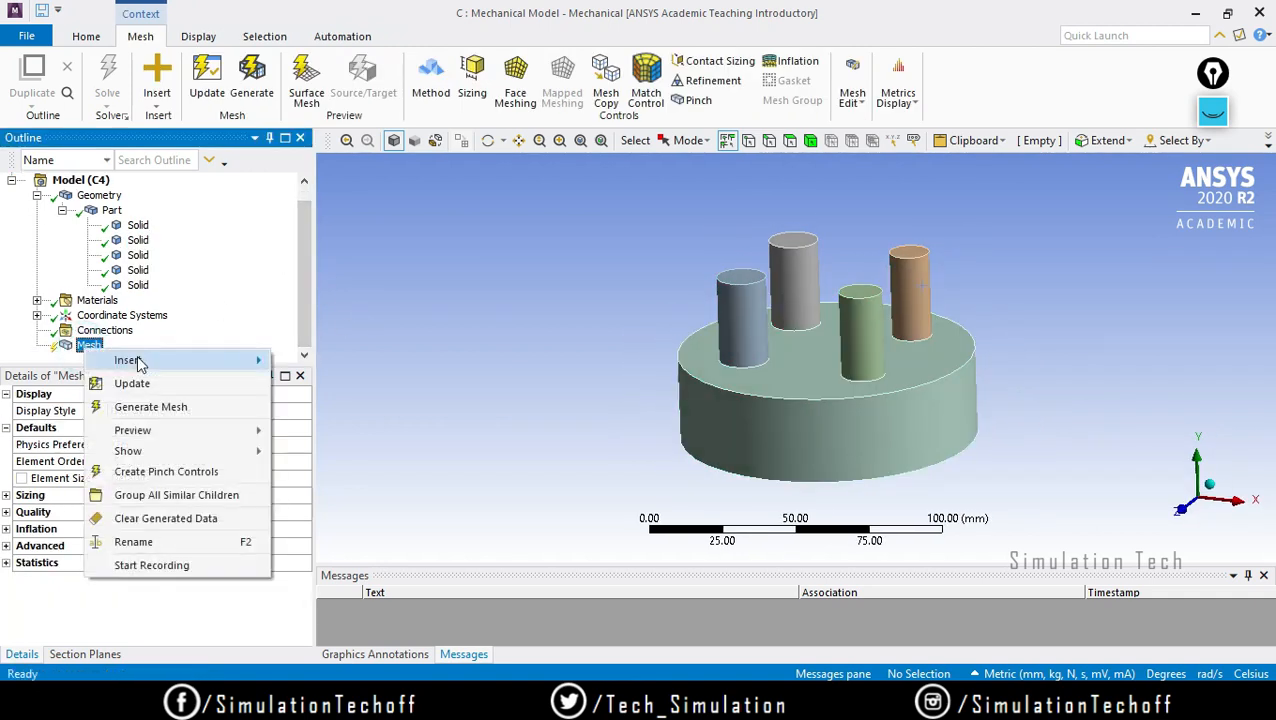
{"action": "mouse_move", "coordinate": [139, 365]}
{"action": "mouse_move", "coordinate": [130, 451]}
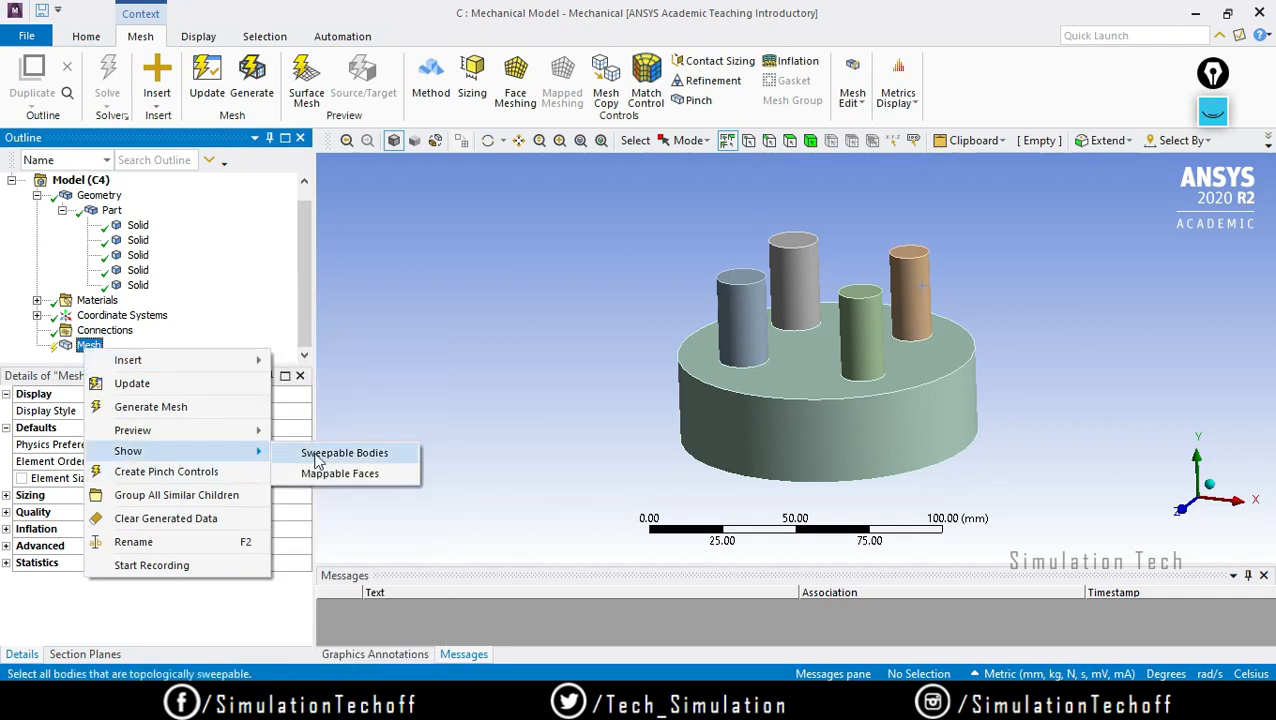
{"action": "left_click", "coordinate": [330, 452]}
{"action": "middle_click_drag", "start_coordinate": [980, 364], "coordinate": [1085, 410]}
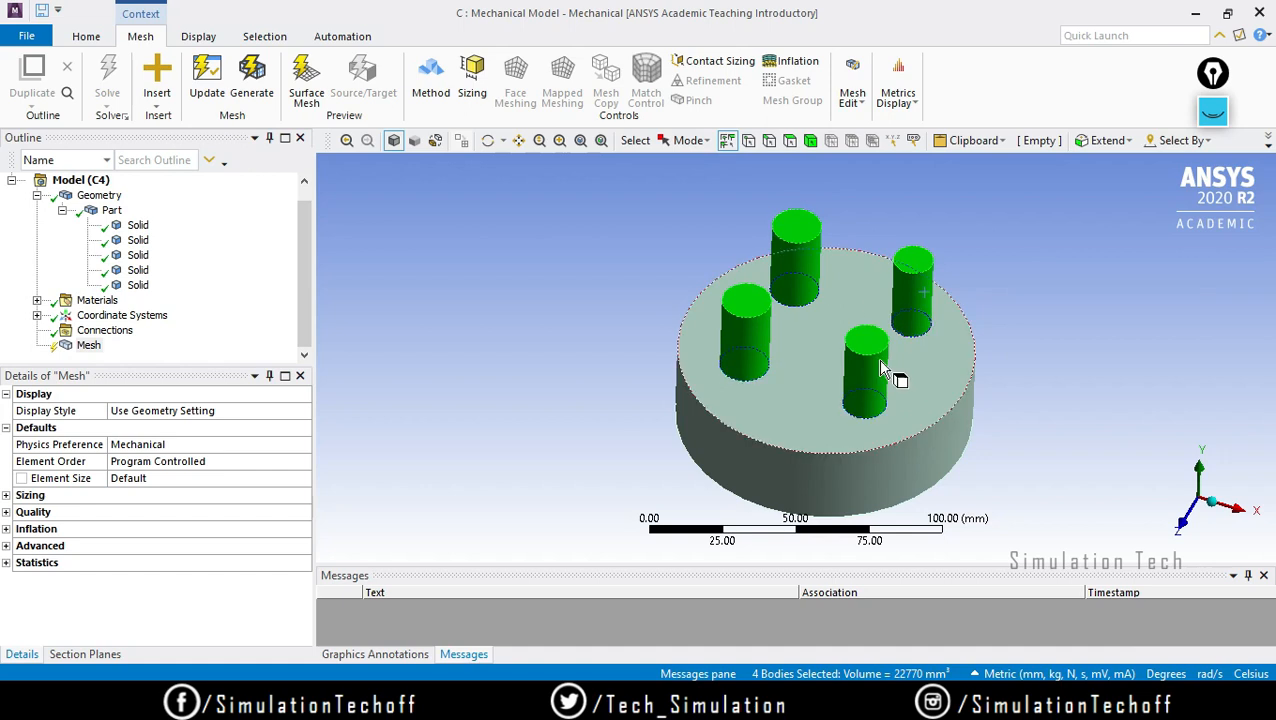
{"action": "middle_click_drag", "start_coordinate": [1077, 450], "coordinate": [884, 411]}
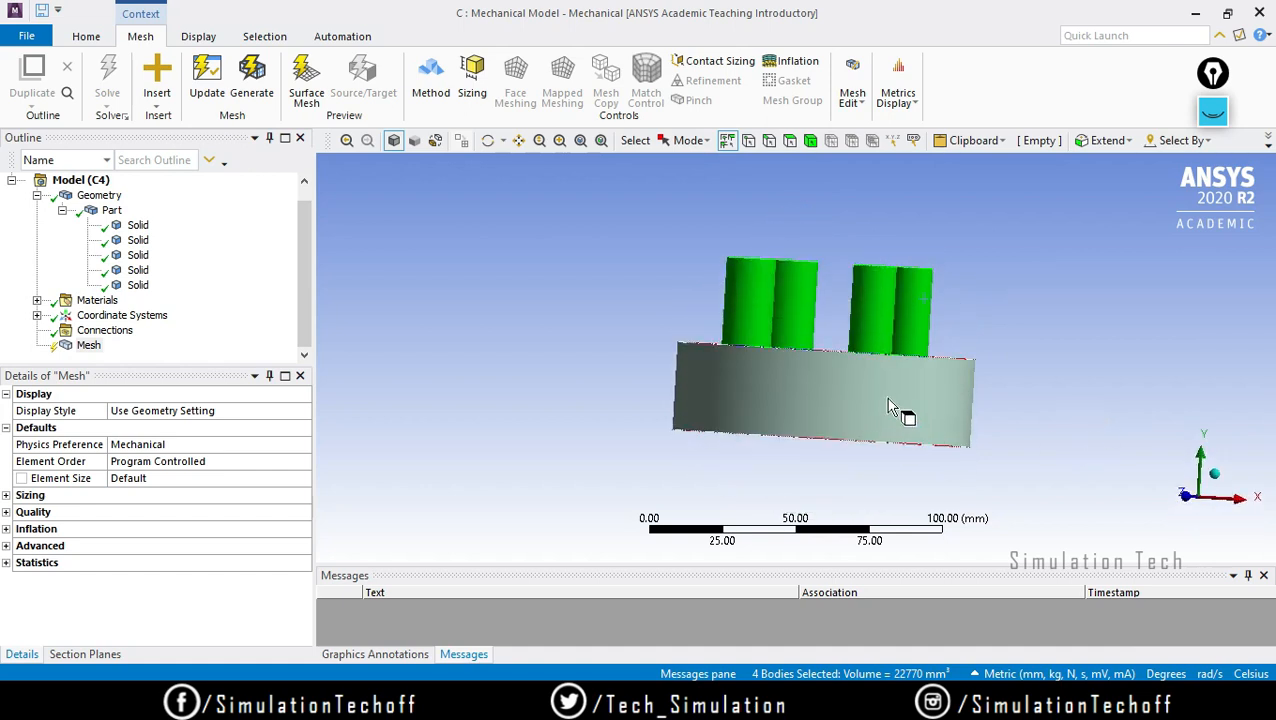
{"action": "middle_click_drag", "start_coordinate": [812, 345], "coordinate": [1075, 512]}
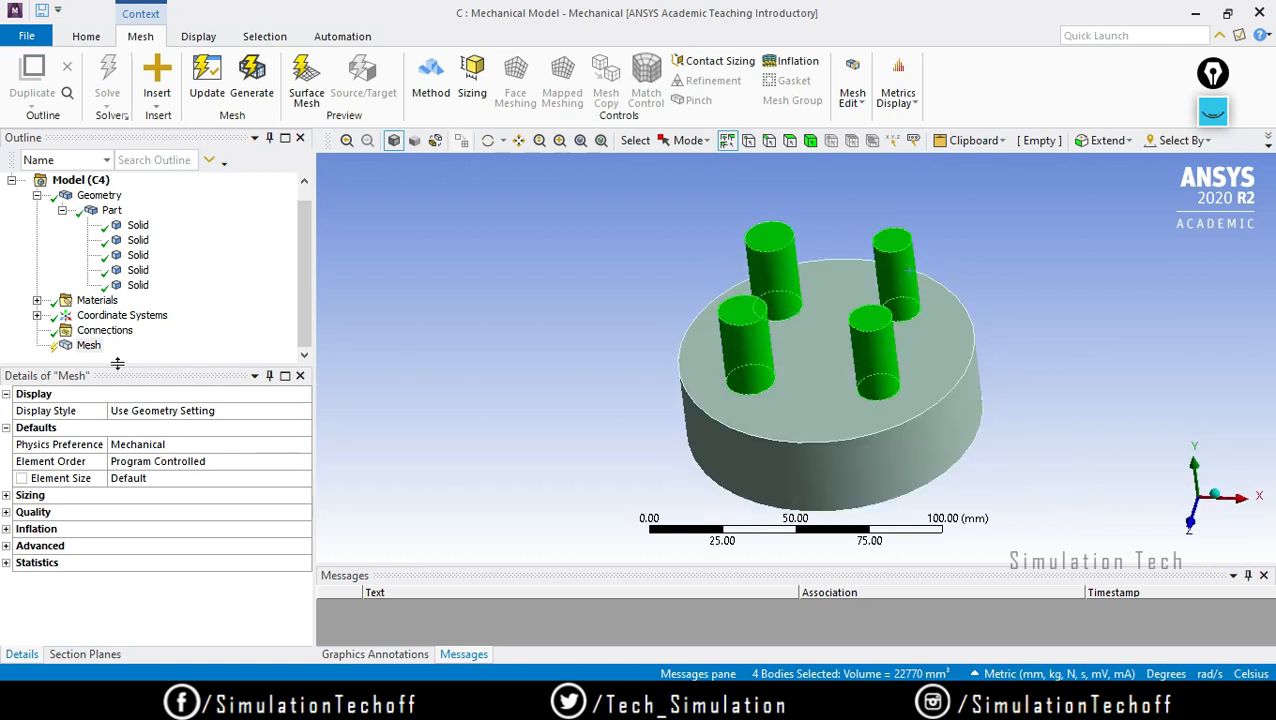
Generate the mesh of the sliced part and inspect the elements where the pins meet the disc
{"action": "right_click", "coordinate": [85, 345]}
{"action": "left_click", "coordinate": [160, 390]}
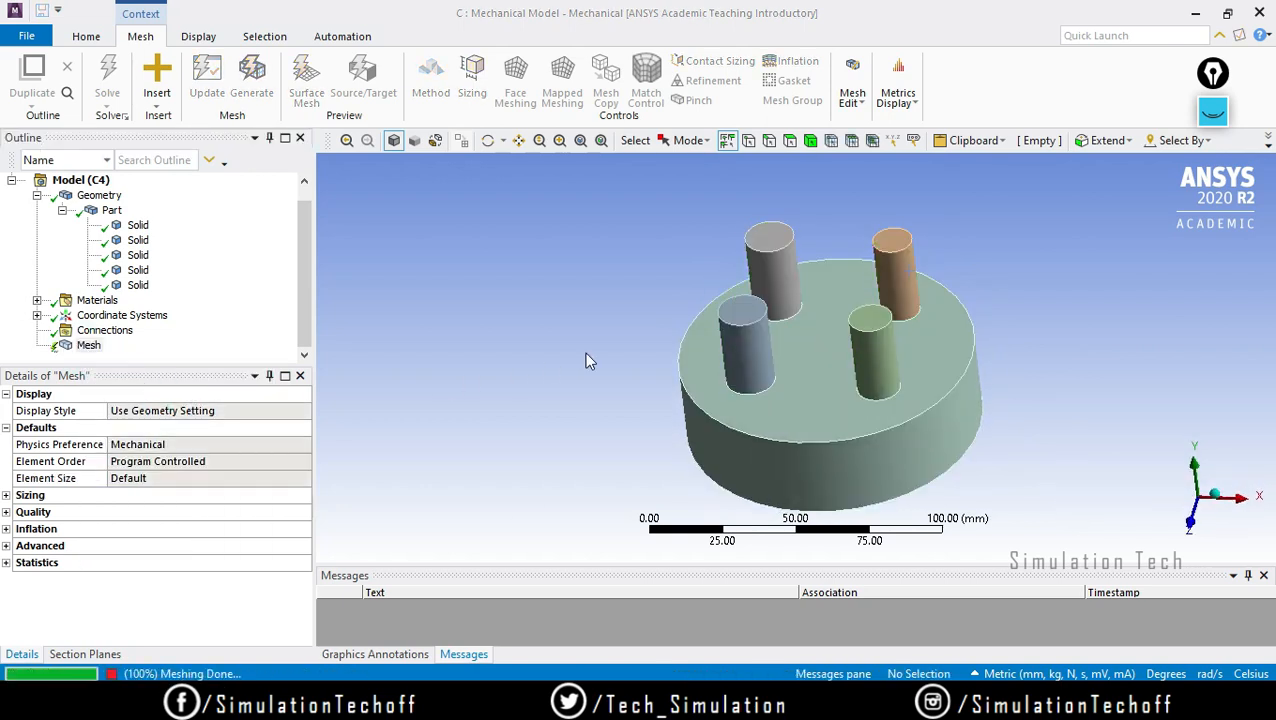
{"action": "middle_click_drag", "start_coordinate": [882, 447], "coordinate": [842, 437]}
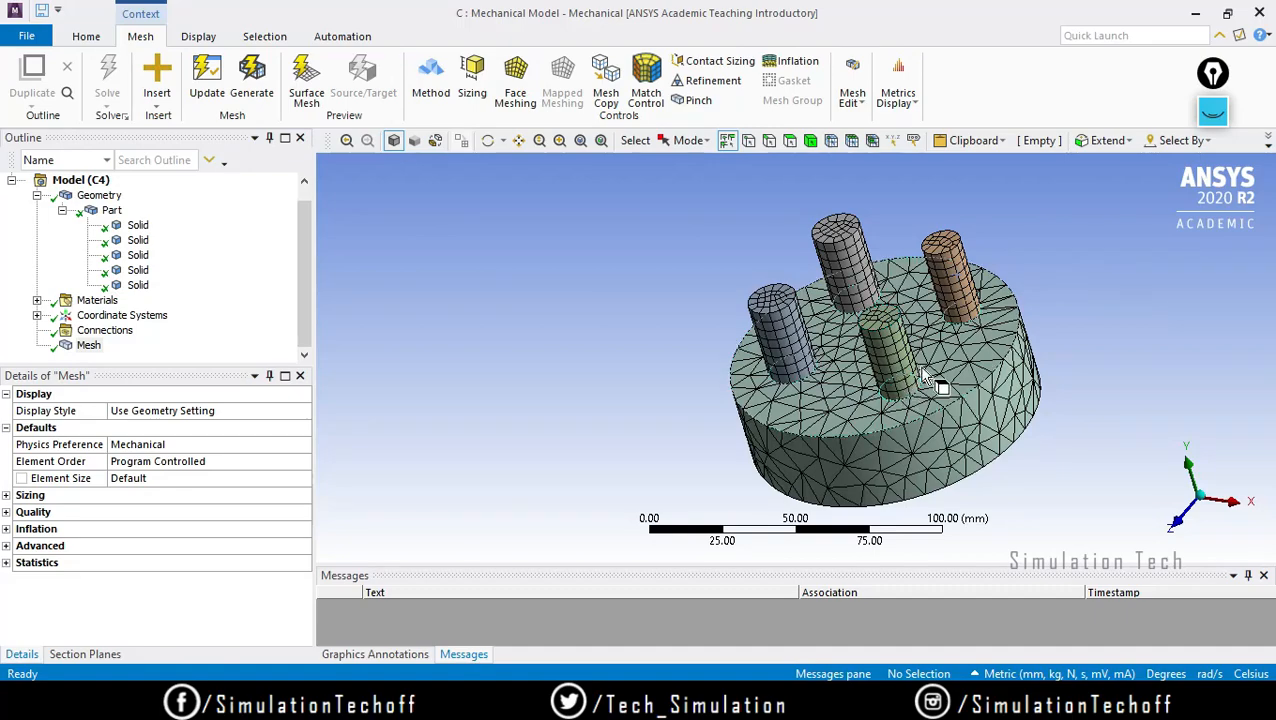
{"action": "scroll", "coordinate": [929, 368], "scroll_direction": "up", "scroll_amount": 5}
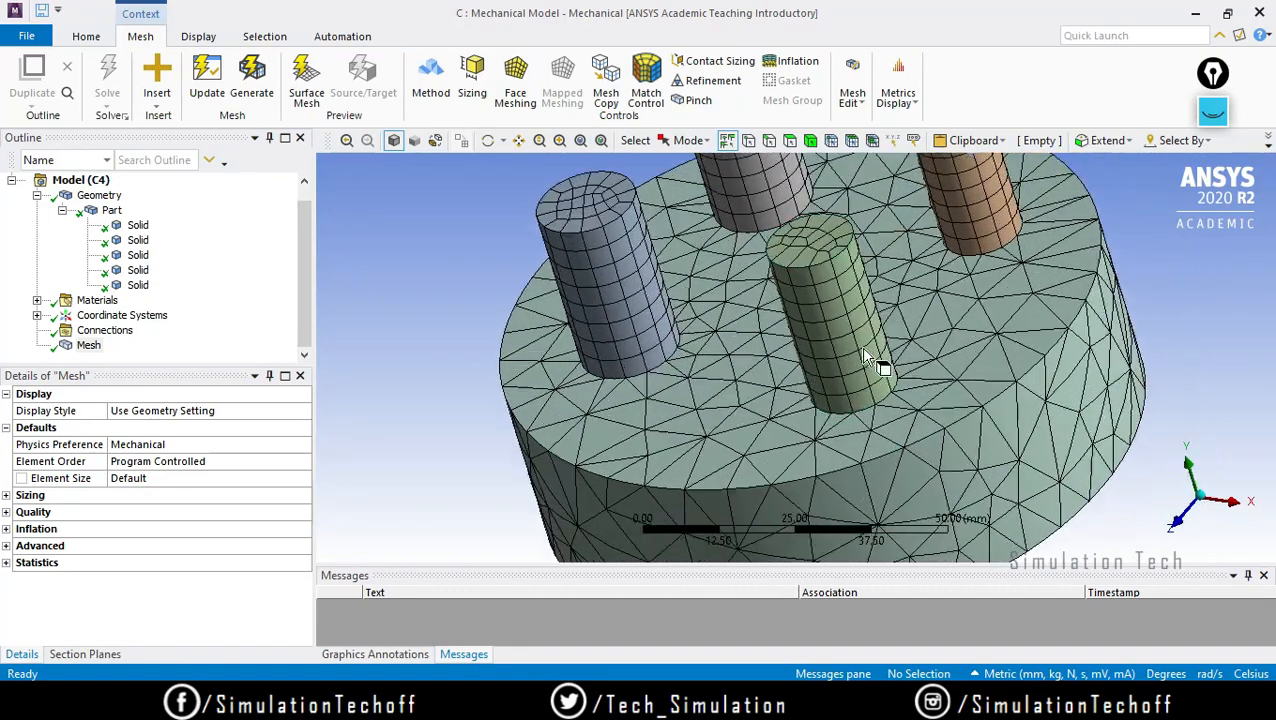
{"action": "middle_click_drag", "start_coordinate": [860, 348], "coordinate": [880, 318], "text": "ctrl"}
{"action": "middle_click_drag", "start_coordinate": [816, 342], "coordinate": [850, 328]}
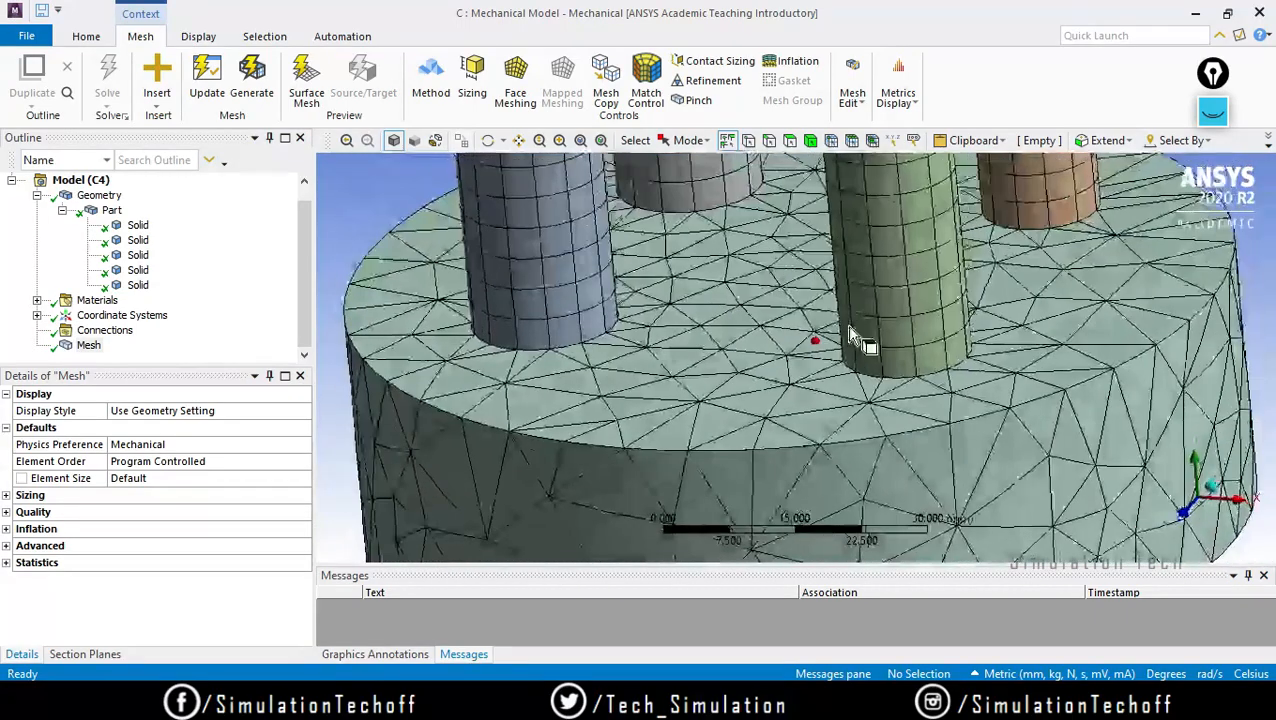
Insert a mesh method scoped to the disc body and set its method to Sweep
{"action": "scroll", "coordinate": [857, 380], "scroll_direction": "up", "scroll_amount": 2}
{"action": "scroll", "coordinate": [857, 382], "scroll_direction": "down", "scroll_amount": 5}
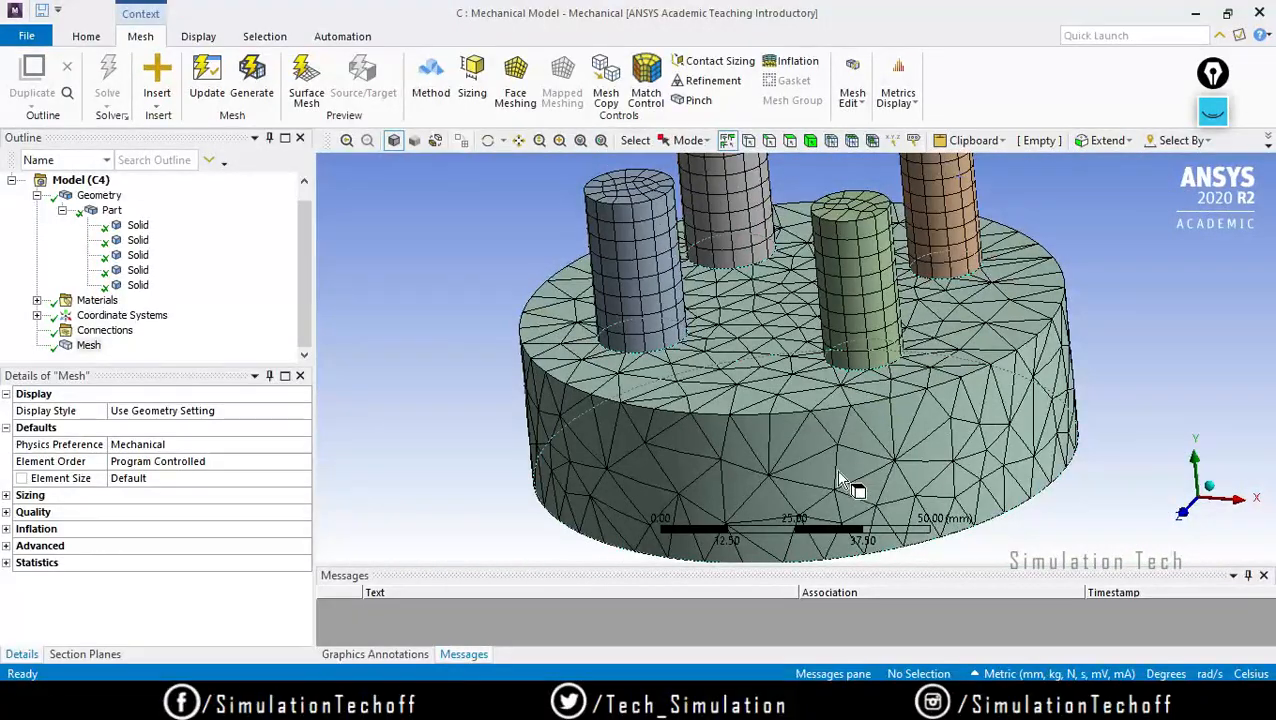
{"action": "middle_click_drag", "start_coordinate": [995, 422], "coordinate": [735, 456]}
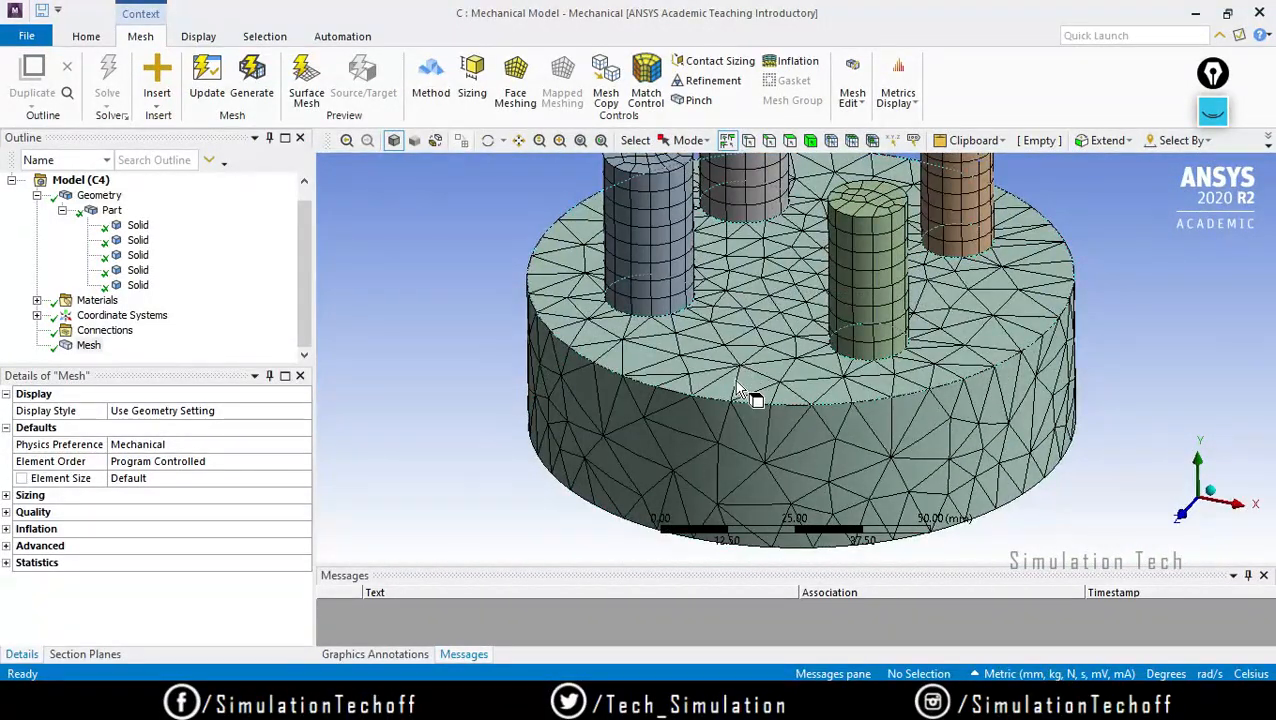
{"action": "left_click", "coordinate": [88, 345]}
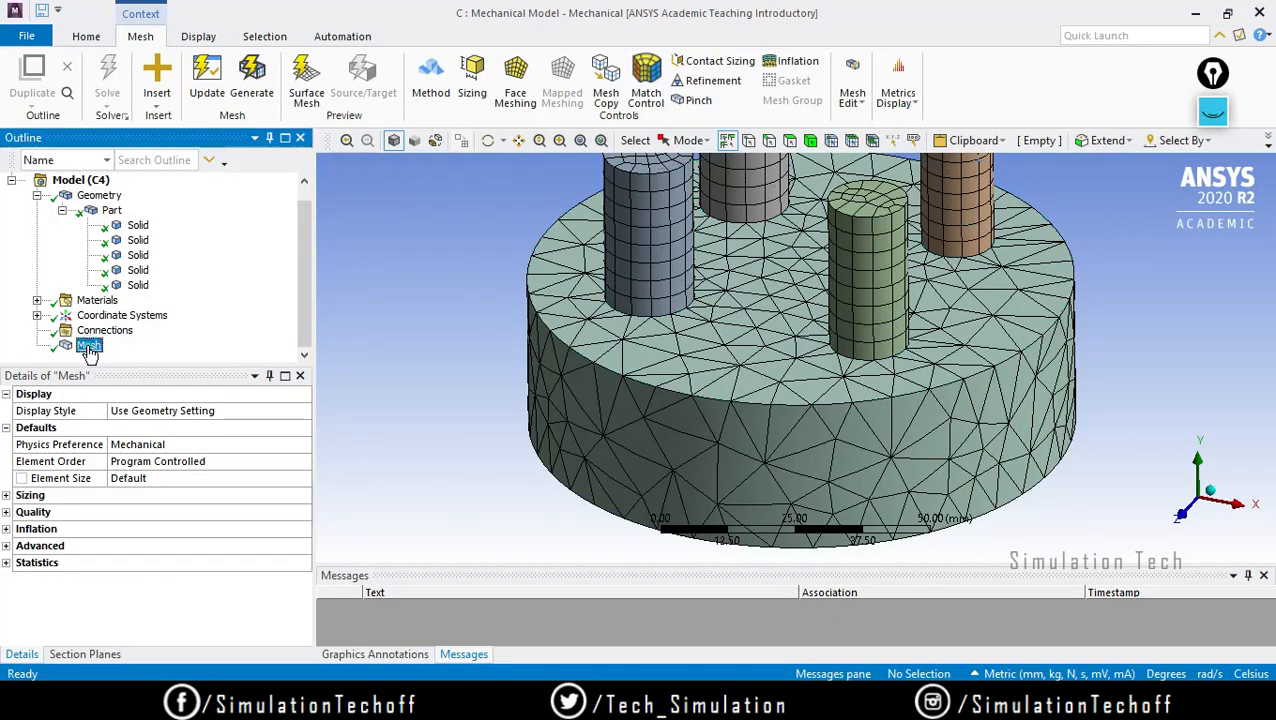
{"action": "right_click", "coordinate": [88, 345]}
{"action": "mouse_move", "coordinate": [143, 365]}
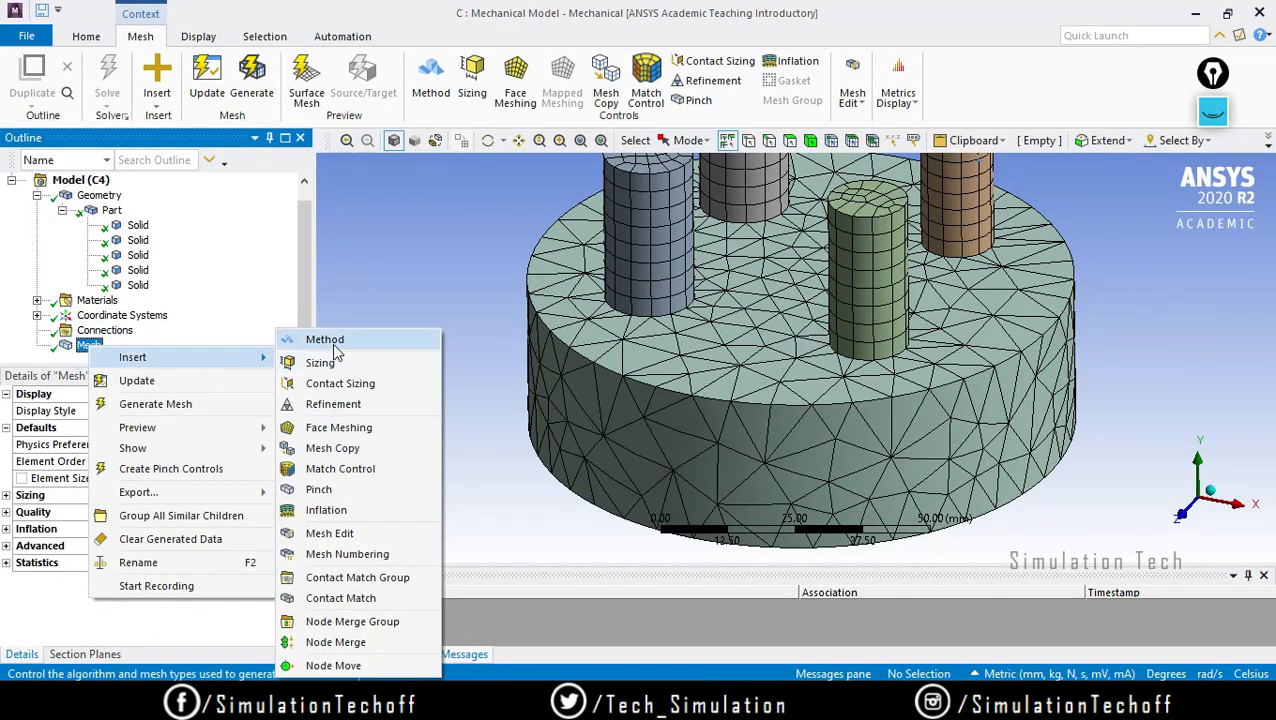
{"action": "left_click", "coordinate": [322, 340]}
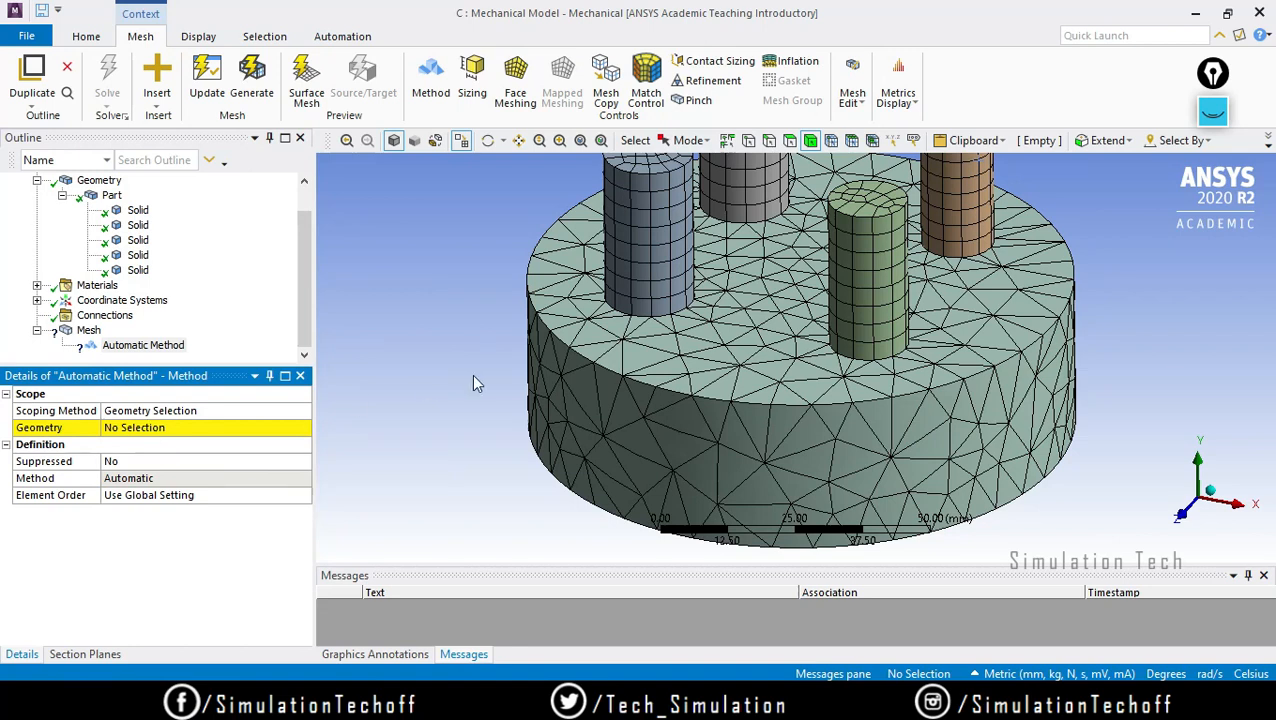
{"action": "left_click", "coordinate": [750, 392]}
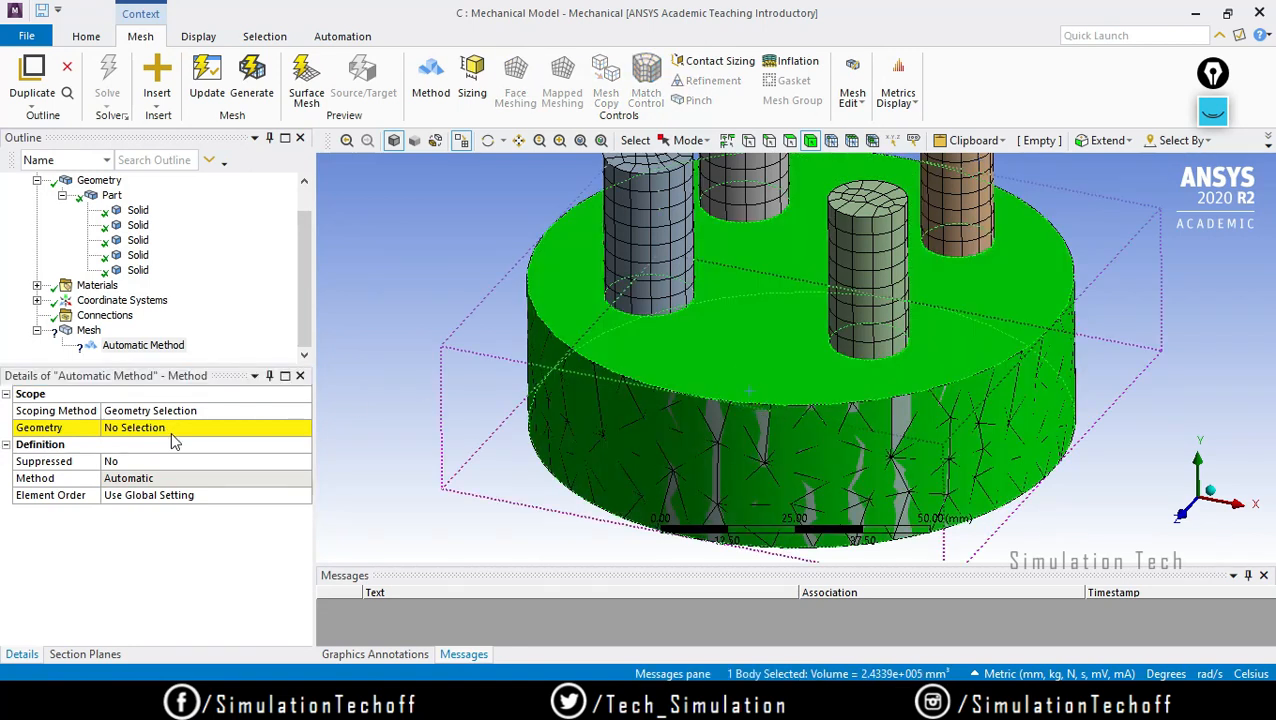
{"action": "left_click", "coordinate": [172, 428]}
{"action": "left_click", "coordinate": [135, 427]}
{"action": "left_click", "coordinate": [180, 478]}
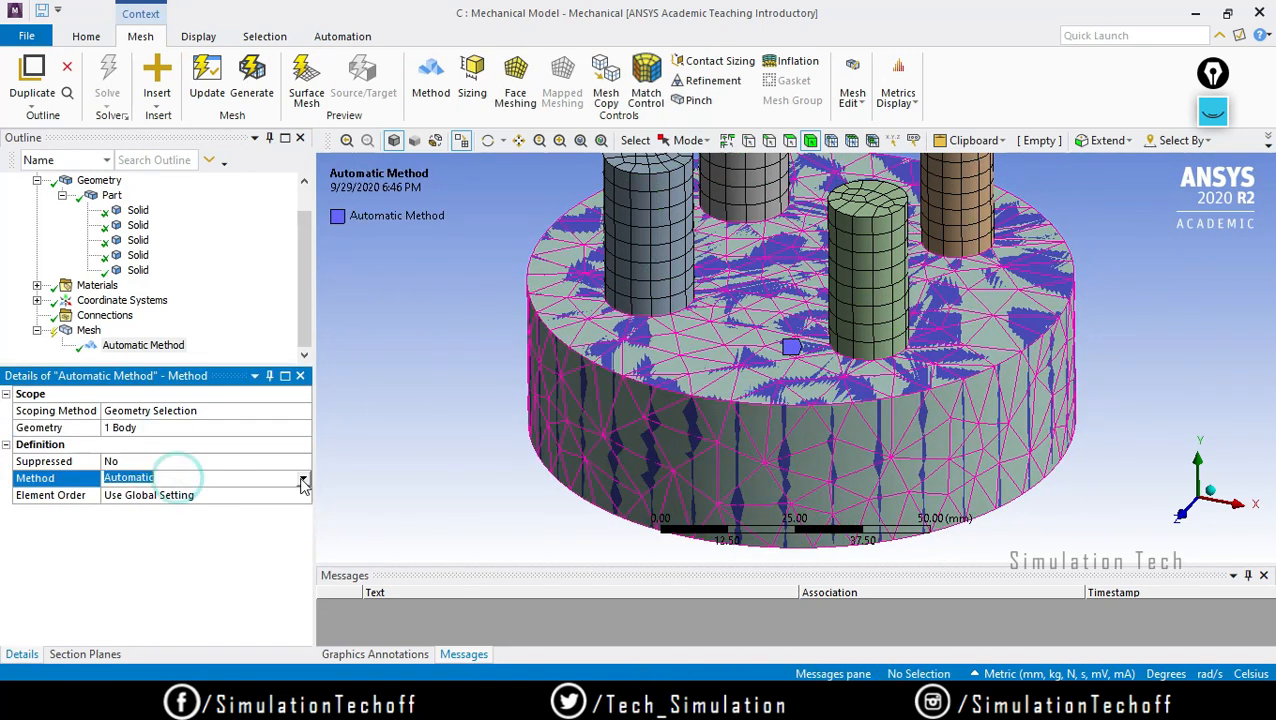
{"action": "left_click", "coordinate": [303, 478]}
{"action": "left_click", "coordinate": [195, 530]}
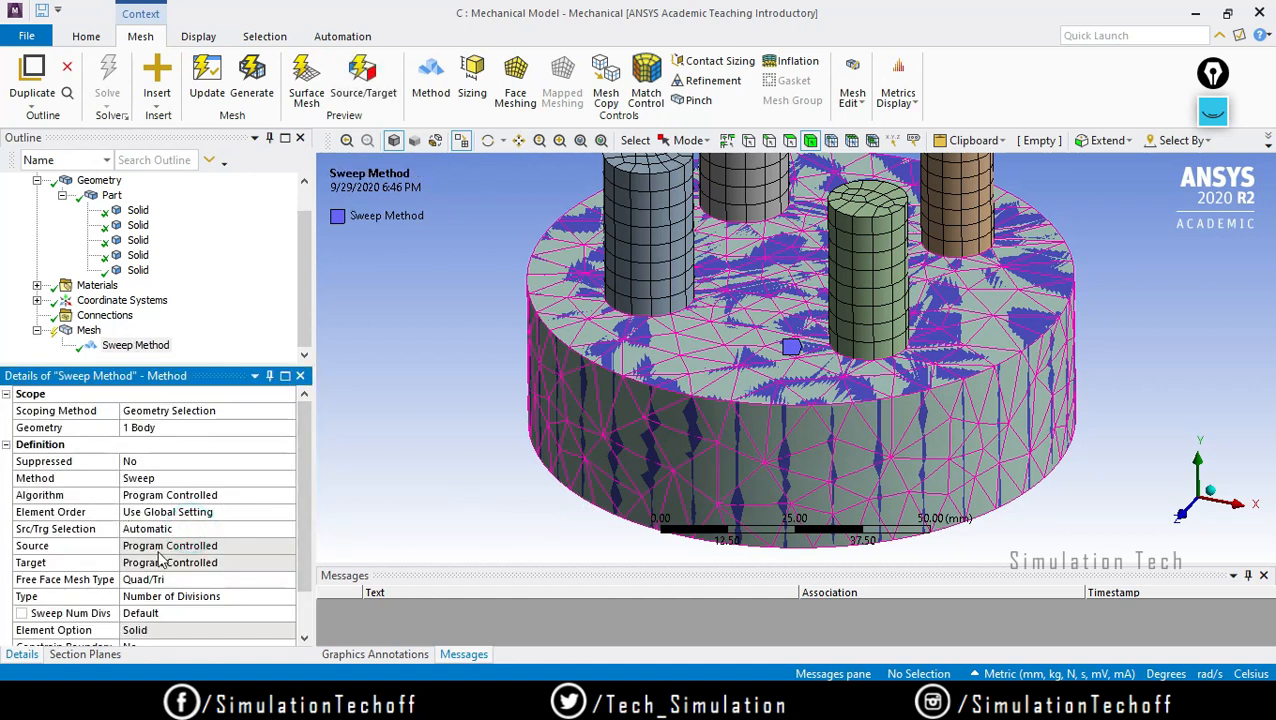
Set the sweep's source/target selection to Manual Source and assign the disc's bottom face as the source
{"action": "left_click", "coordinate": [168, 529]}
{"action": "left_click", "coordinate": [288, 529]}
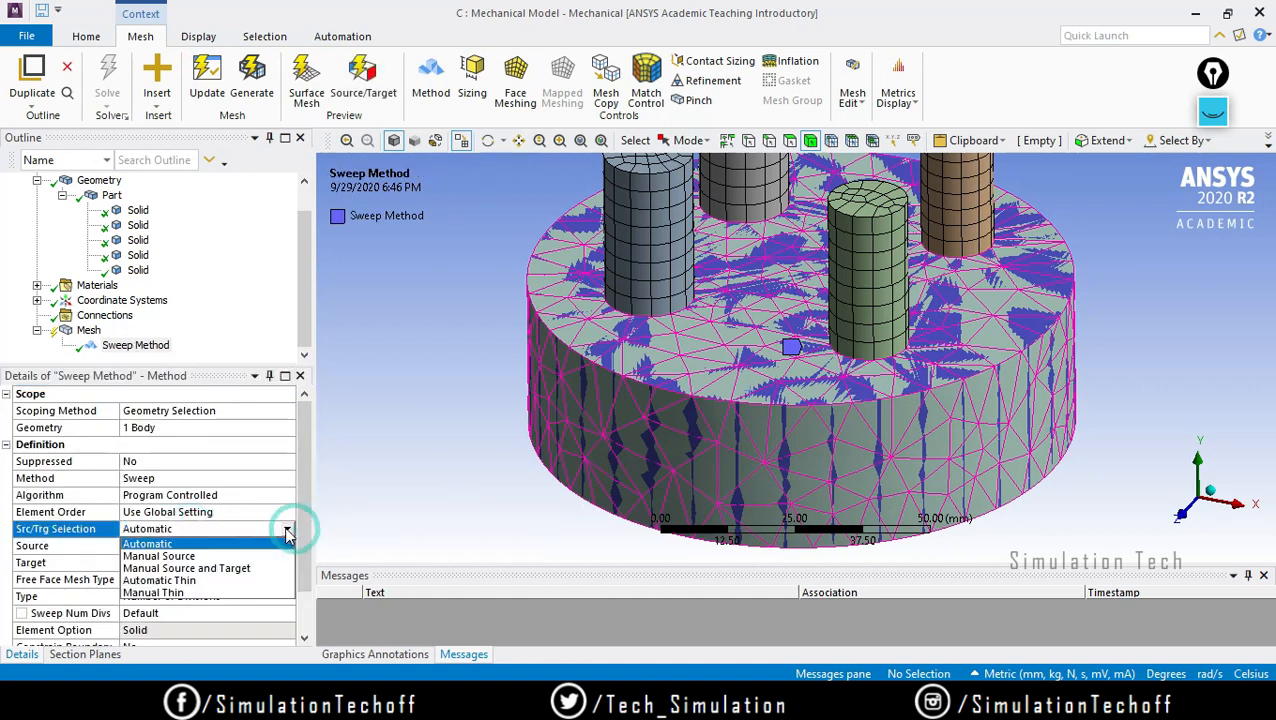
{"action": "left_click", "coordinate": [210, 558]}
{"action": "middle_click_drag", "start_coordinate": [449, 498], "coordinate": [712, 441]}
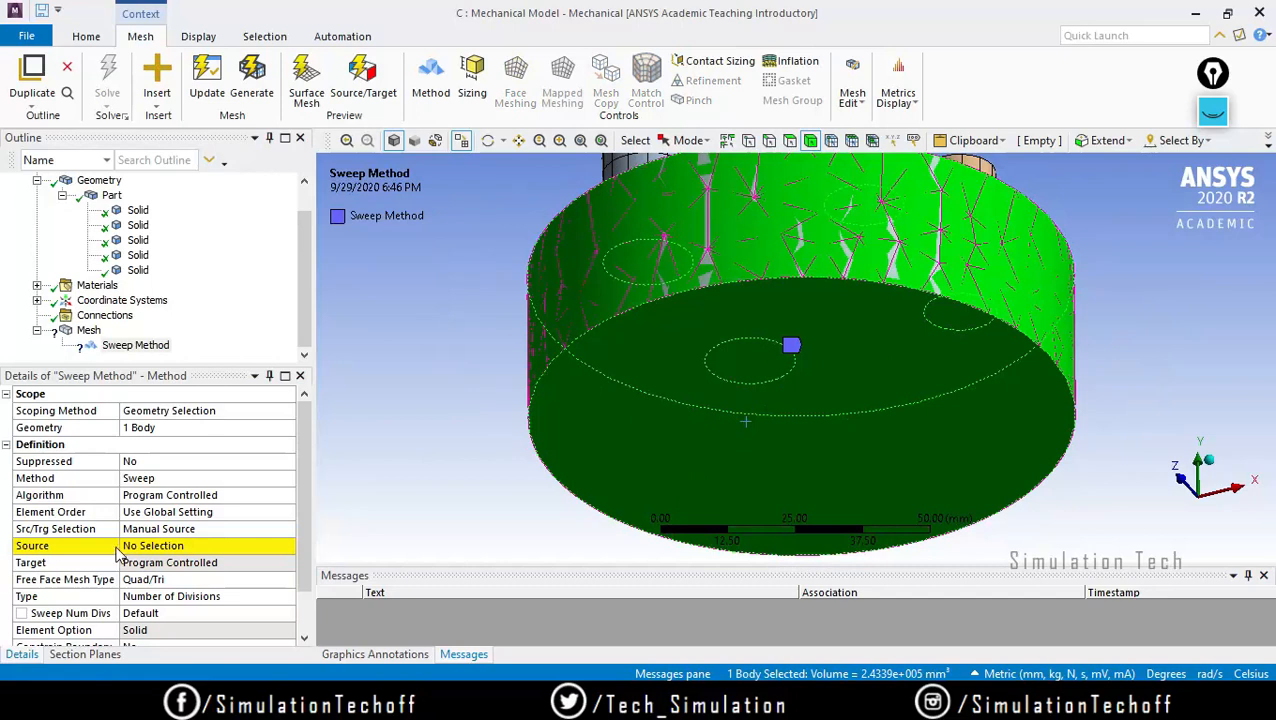
{"action": "left_click", "coordinate": [120, 546]}
{"action": "left_click", "coordinate": [789, 141]}
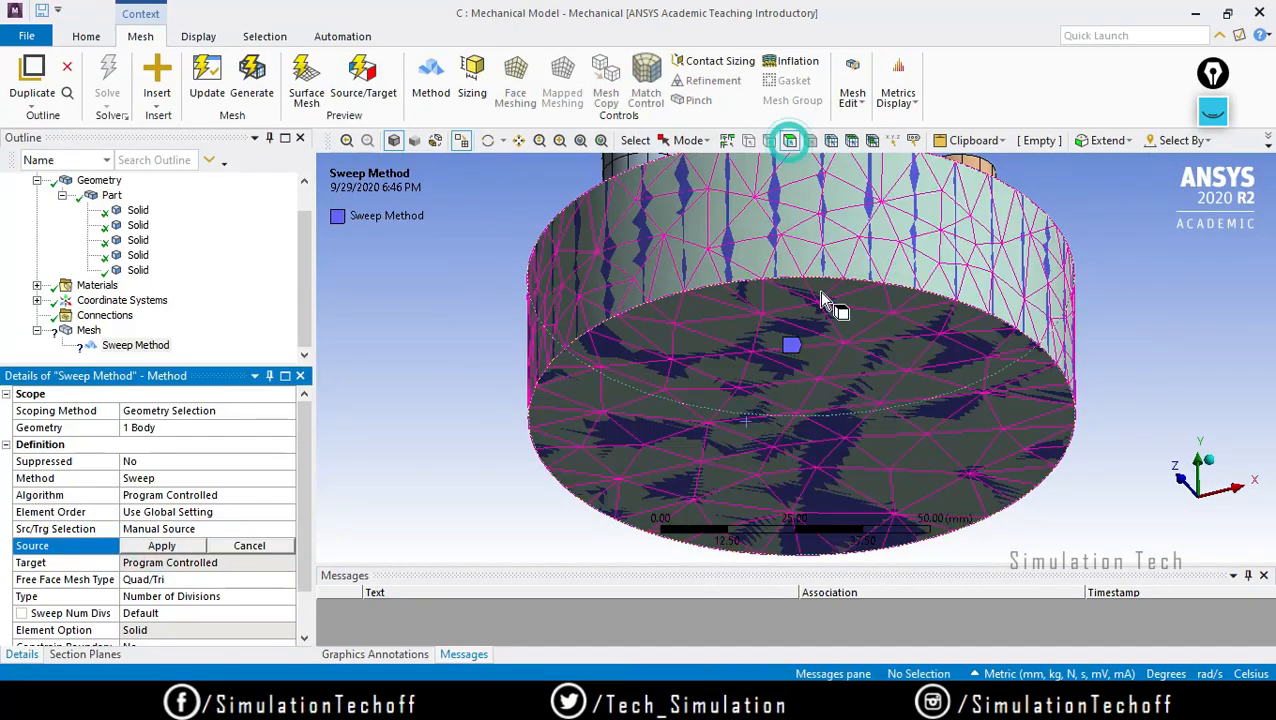
{"action": "left_click", "coordinate": [827, 371]}
{"action": "left_click", "coordinate": [157, 550]}
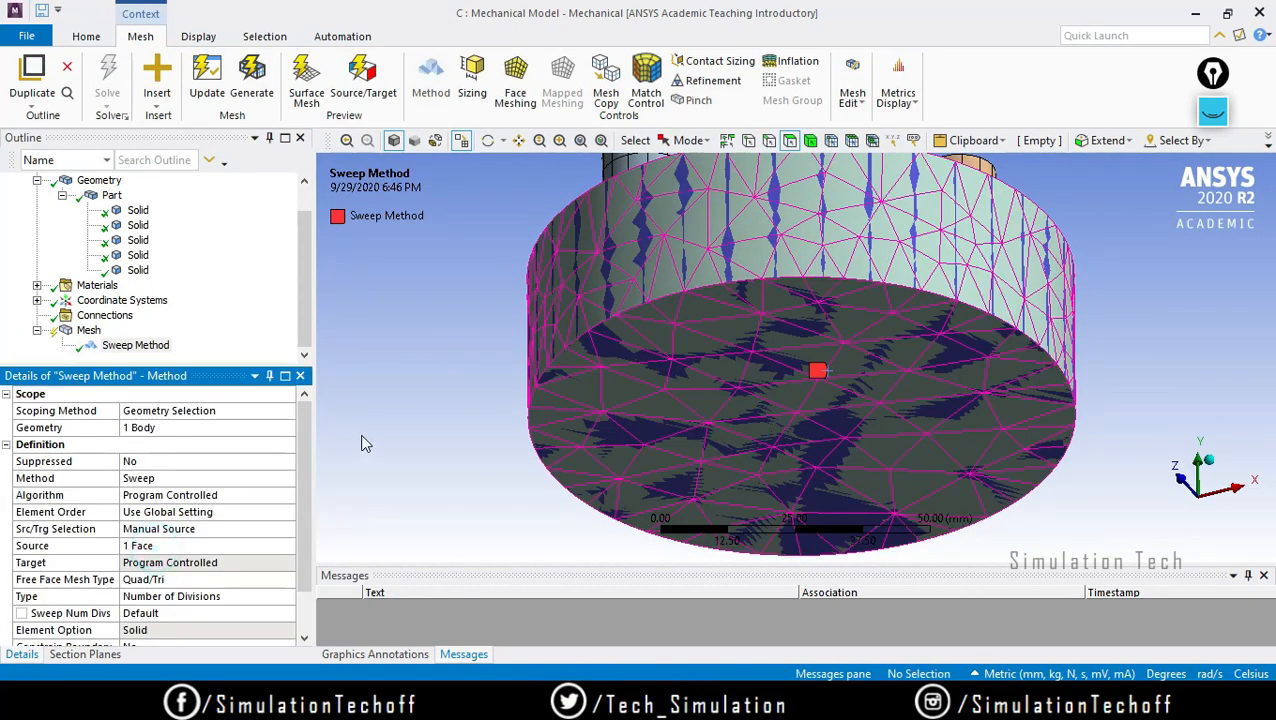
Change the sweep's source/target selection to Manual Source and Target and assign the disc's top face as the target
{"action": "left_click", "coordinate": [214, 528]}
{"action": "left_click", "coordinate": [253, 511]}
{"action": "left_click", "coordinate": [283, 529]}
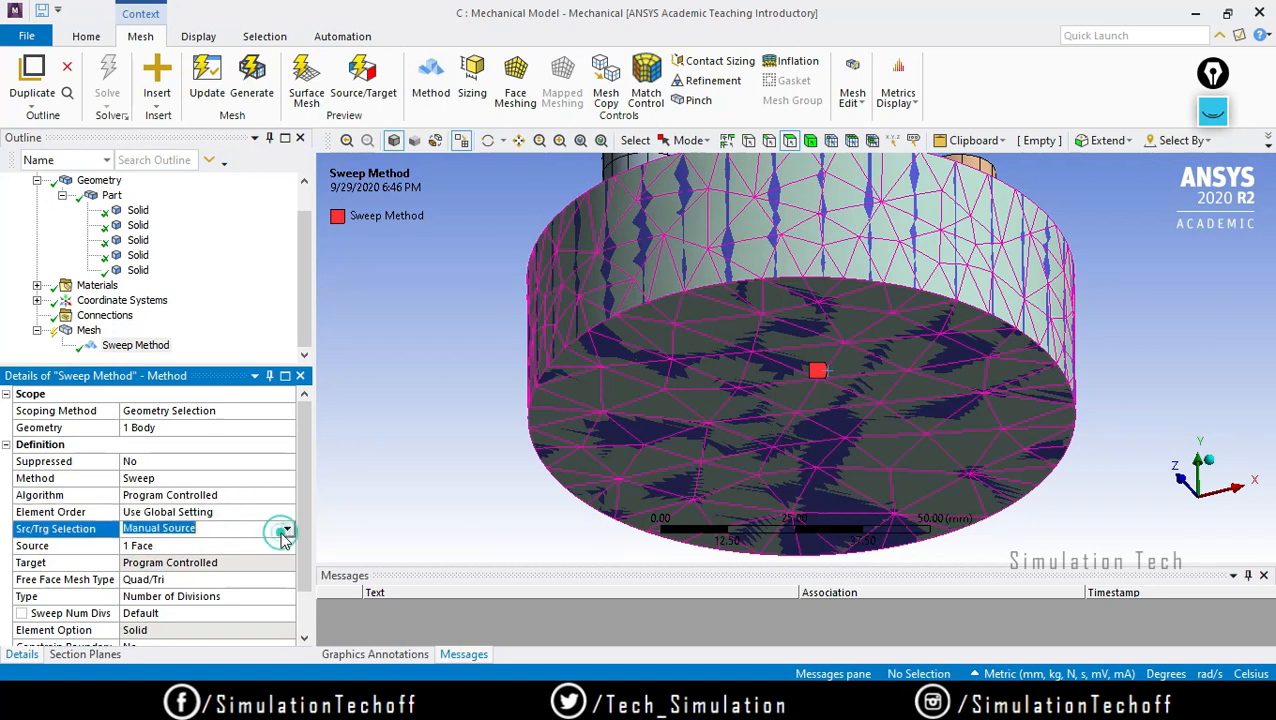
{"action": "left_click", "coordinate": [287, 529]}
{"action": "left_click", "coordinate": [222, 564]}
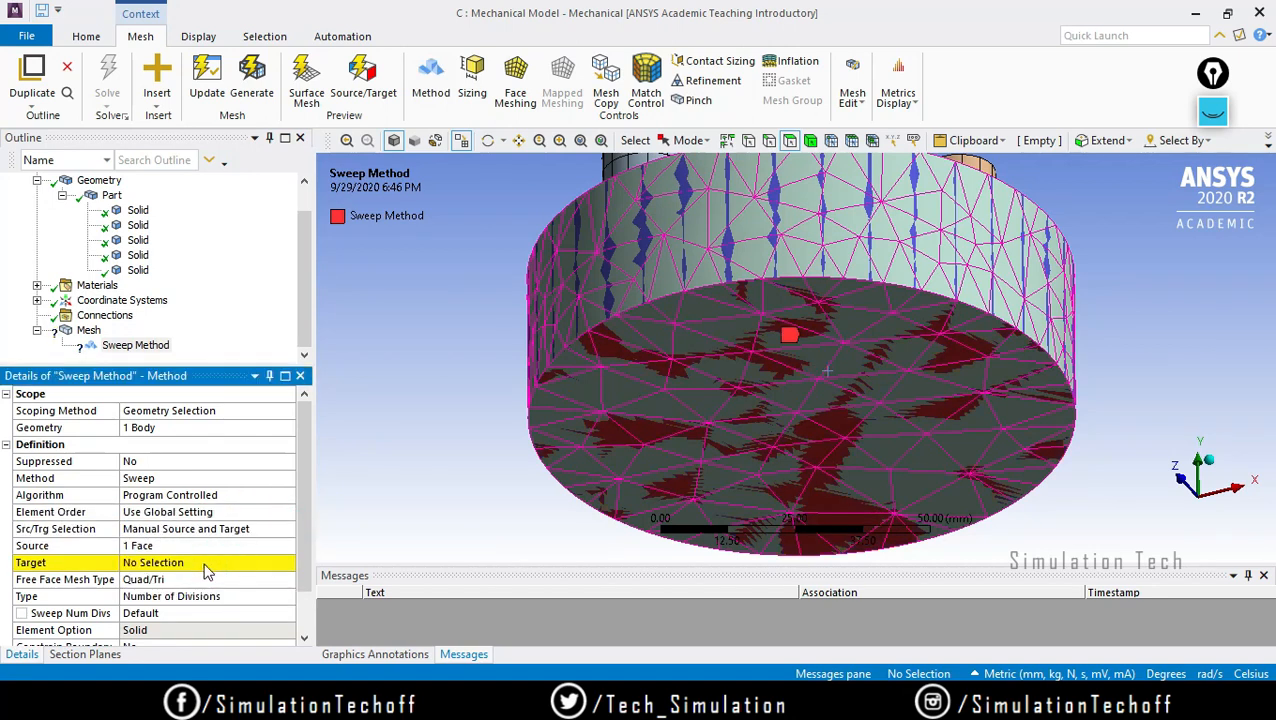
{"action": "left_click", "coordinate": [175, 565]}
{"action": "middle_click_drag", "start_coordinate": [447, 436], "coordinate": [584, 424]}
{"action": "left_click", "coordinate": [645, 415]}
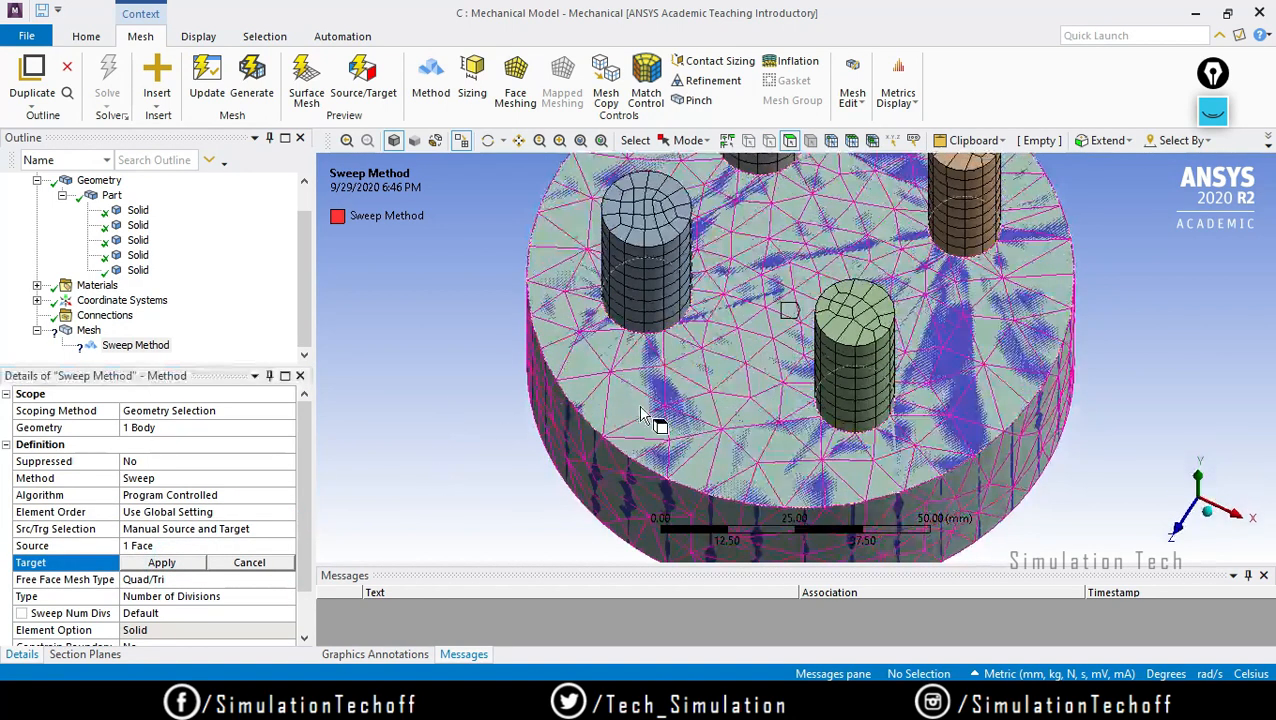
{"action": "left_click", "coordinate": [160, 563]}
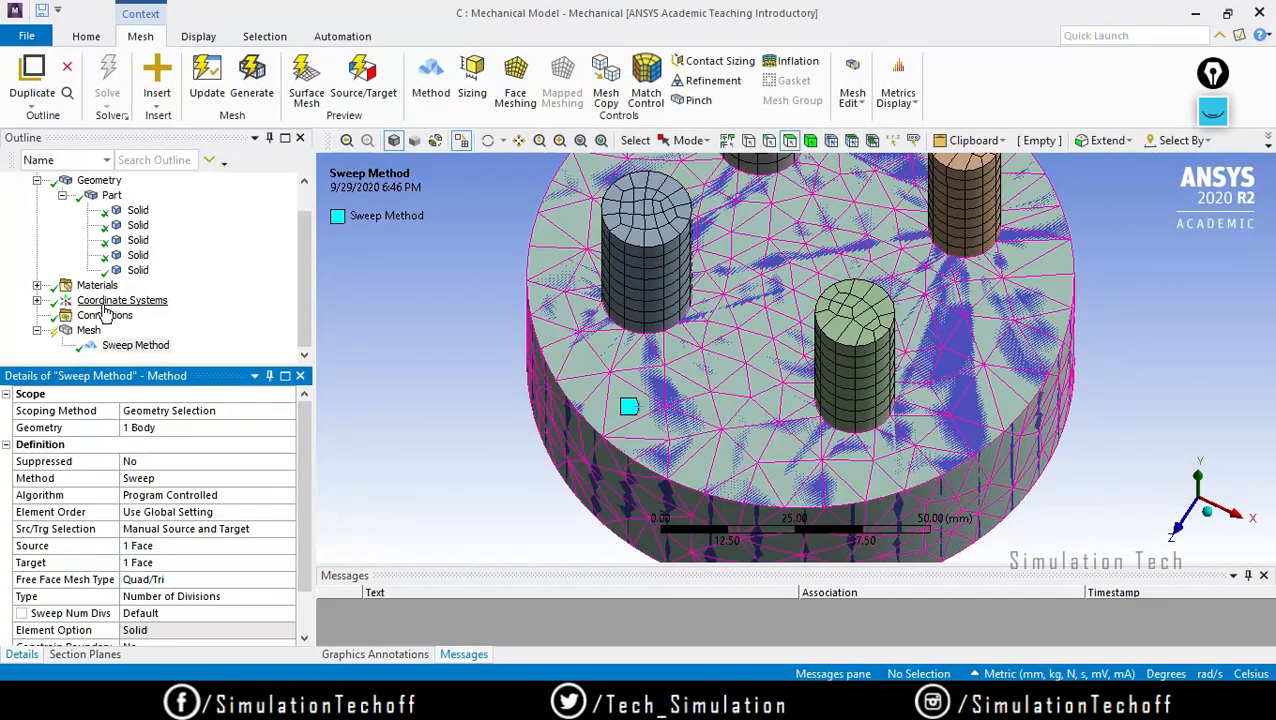
Try to generate the mesh with the sweep method on the disc, and check the model and the method's settings
{"action": "left_click", "coordinate": [89, 330]}
{"action": "right_click", "coordinate": [92, 331]}
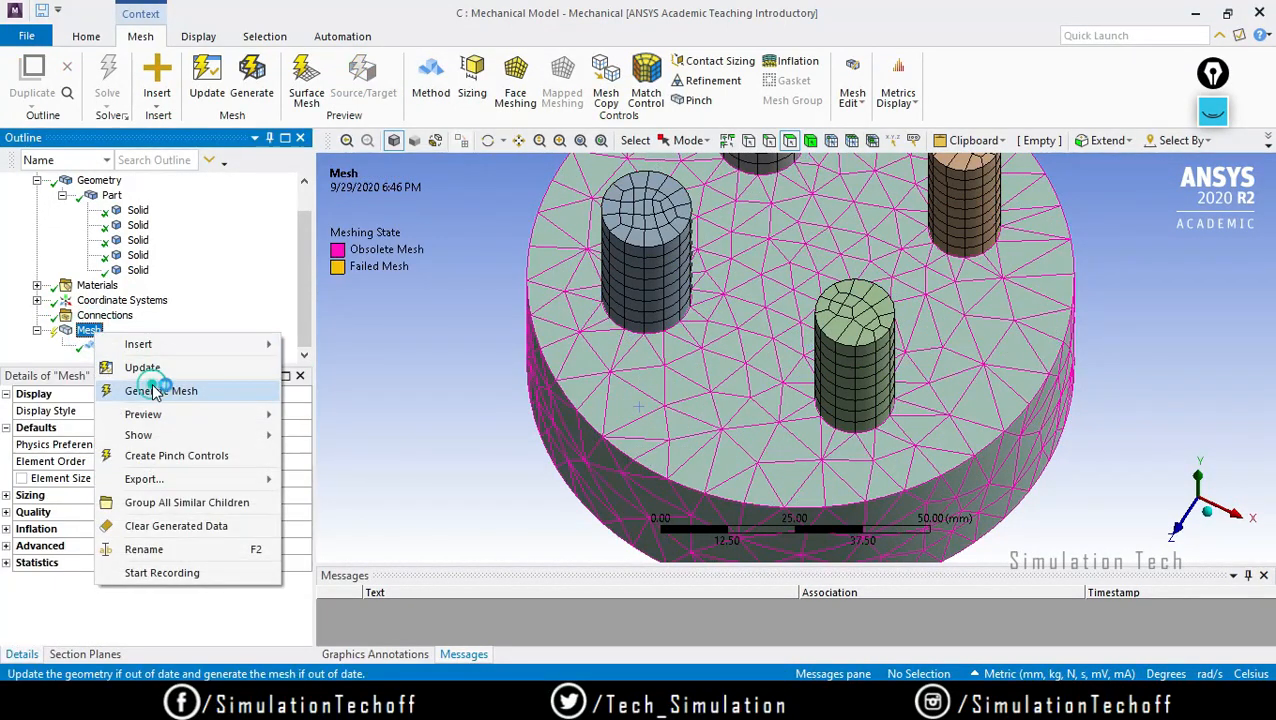
{"action": "left_click", "coordinate": [185, 389]}
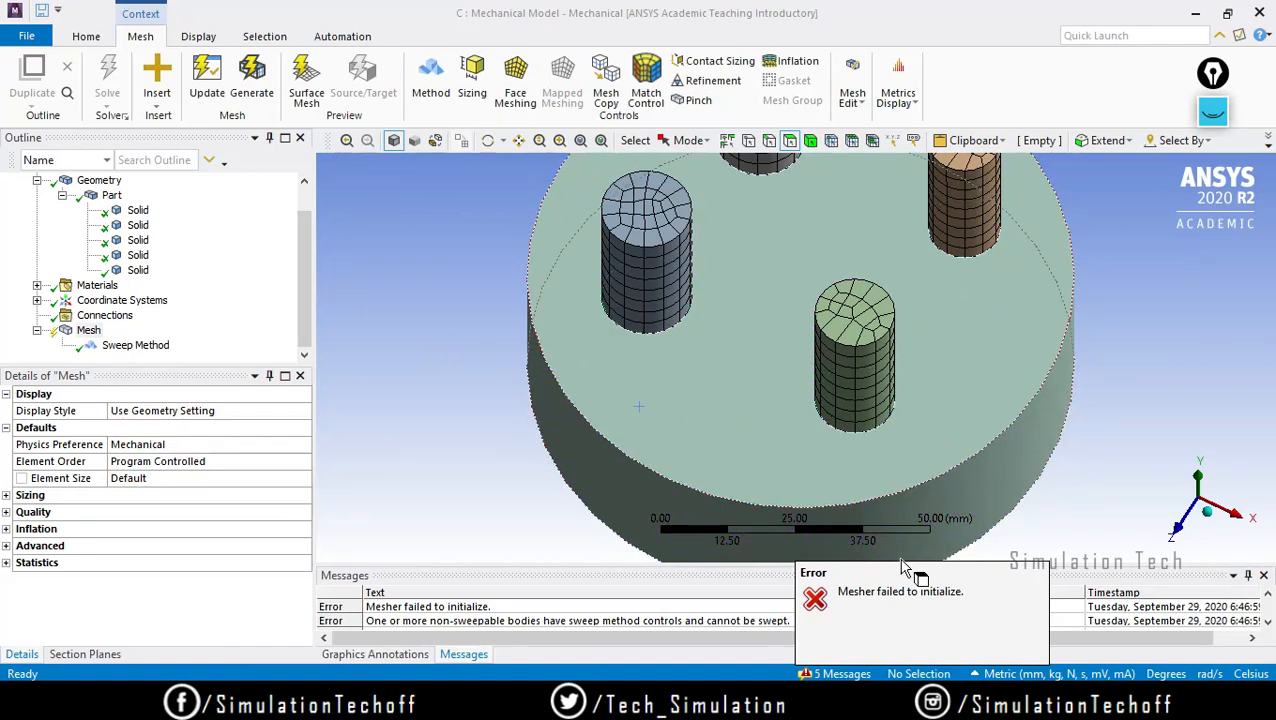
{"action": "middle_click_drag", "start_coordinate": [908, 487], "coordinate": [917, 439]}
{"action": "scroll", "coordinate": [864, 480], "scroll_direction": "up", "scroll_amount": 3}
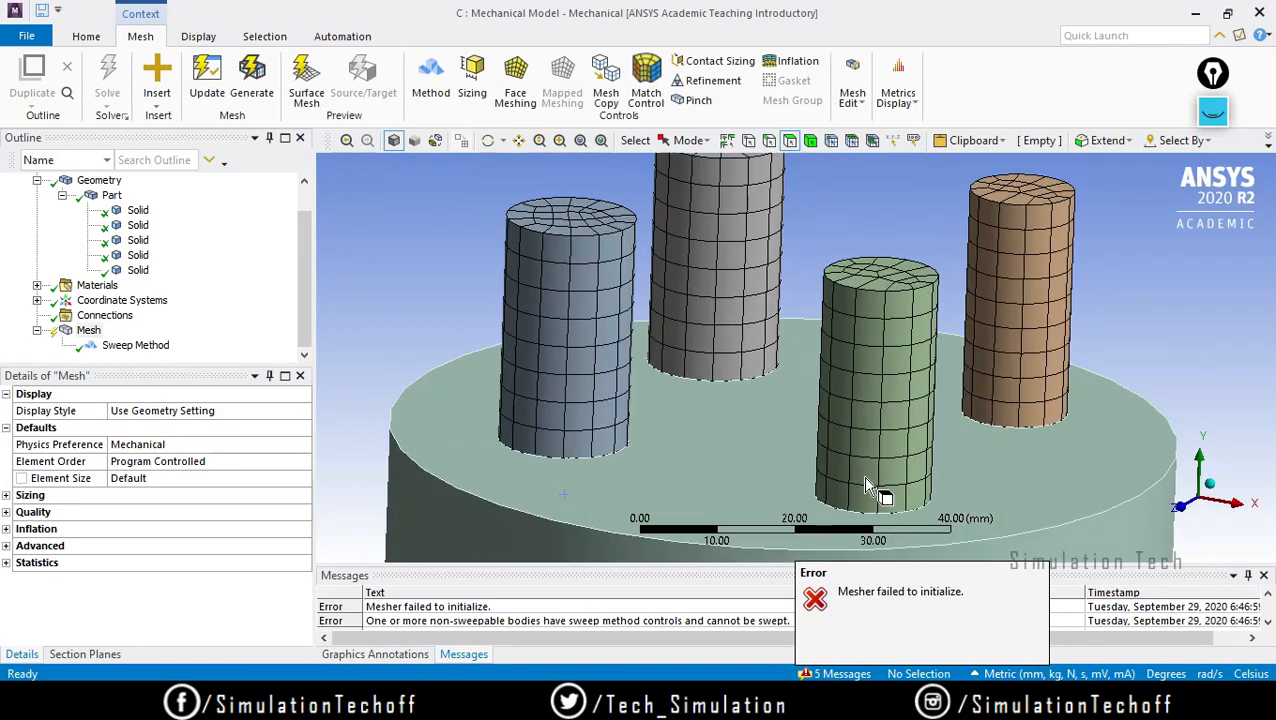
{"action": "middle_click_drag", "start_coordinate": [746, 456], "coordinate": [769, 312], "text": "ctrl"}
{"action": "scroll", "coordinate": [769, 314], "scroll_direction": "up", "scroll_amount": 2}
{"action": "scroll", "coordinate": [770, 316], "scroll_direction": "down", "scroll_amount": 5}
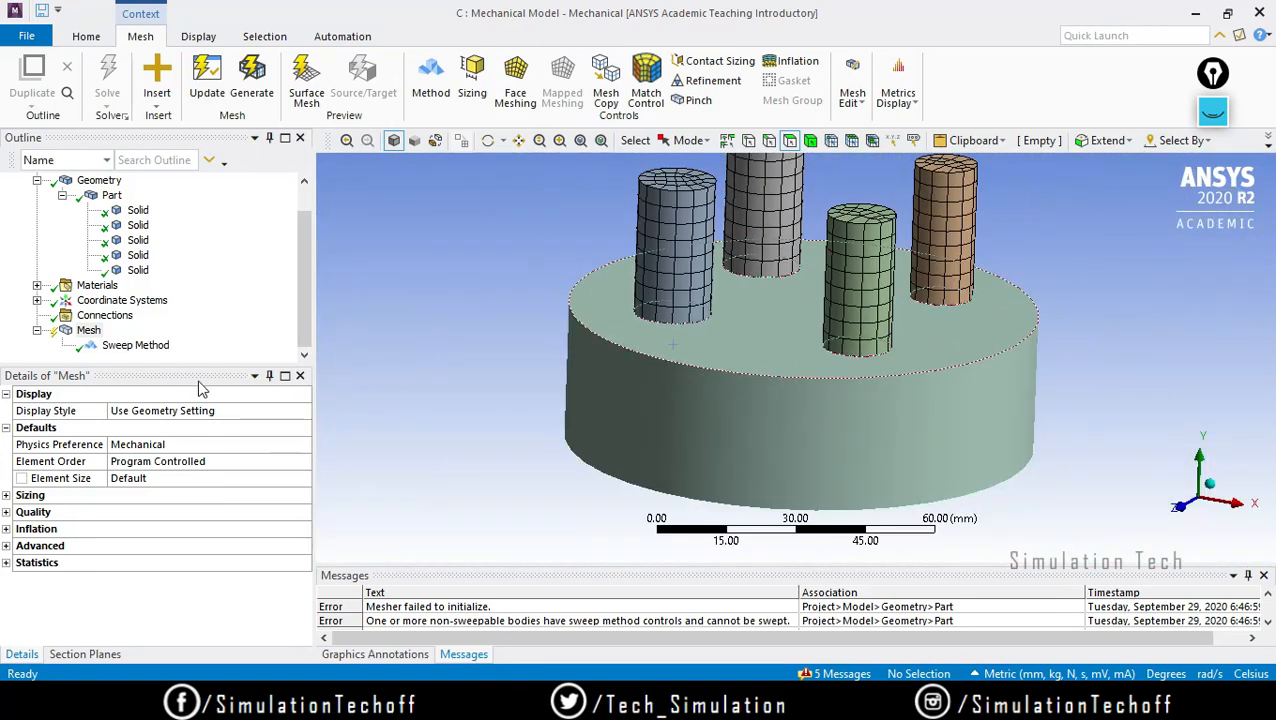
{"action": "left_click", "coordinate": [137, 346]}
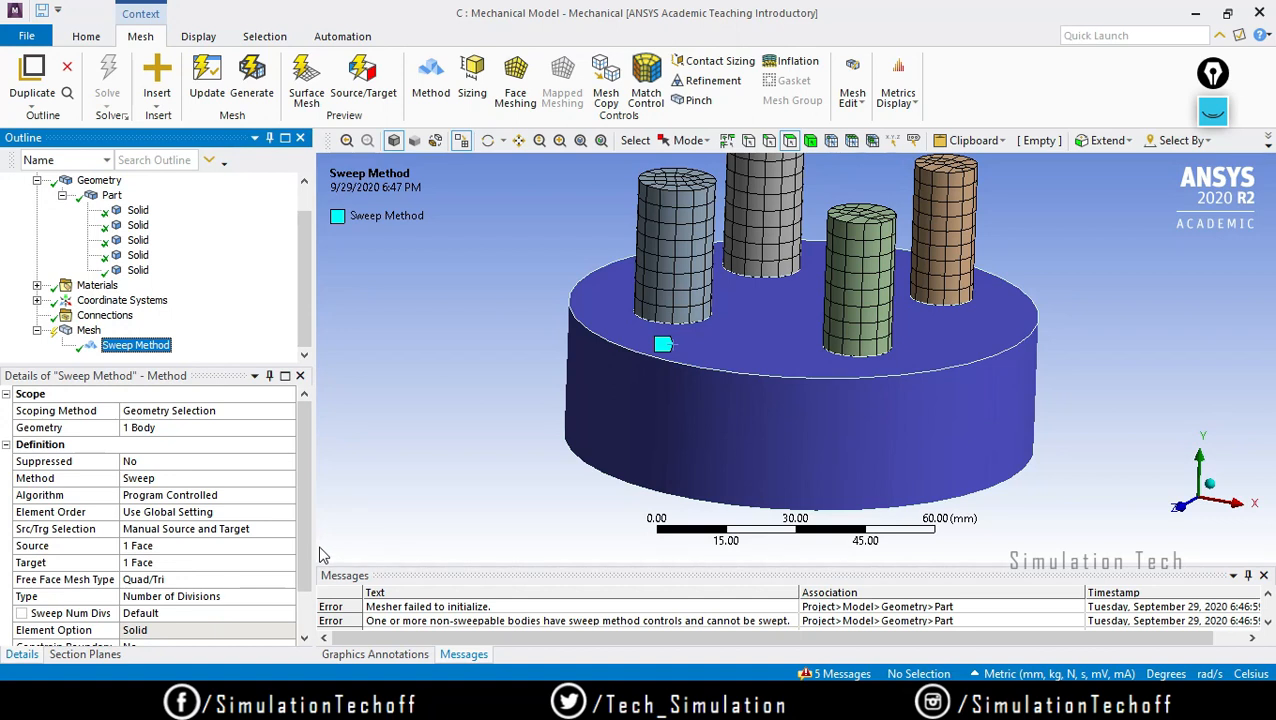
{"action": "mouse_move", "coordinate": [303, 520]}
{"action": "left_mouse_down"}
{"action": "mouse_move", "coordinate": [302, 587]}
{"action": "mouse_move", "coordinate": [302, 520]}
{"action": "left_mouse_up"}
{"action": "left_click", "coordinate": [136, 211]}
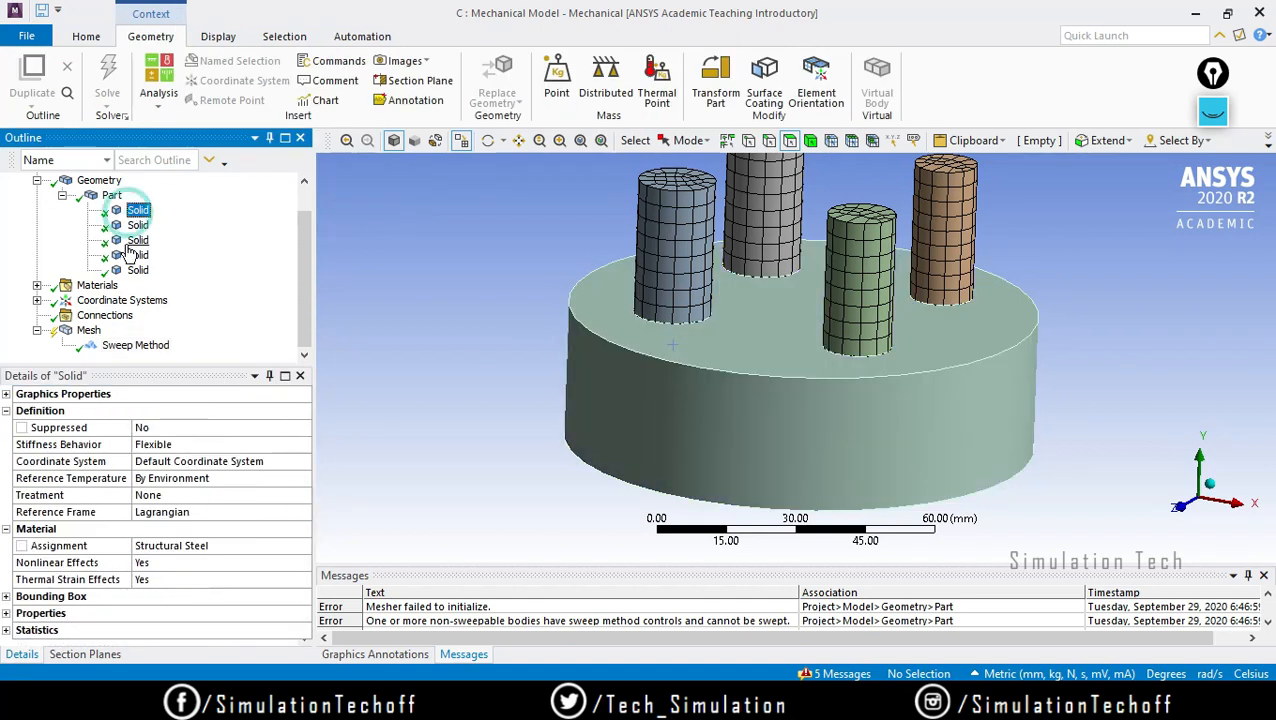
{"action": "left_click", "coordinate": [129, 256], "text": "shift"}
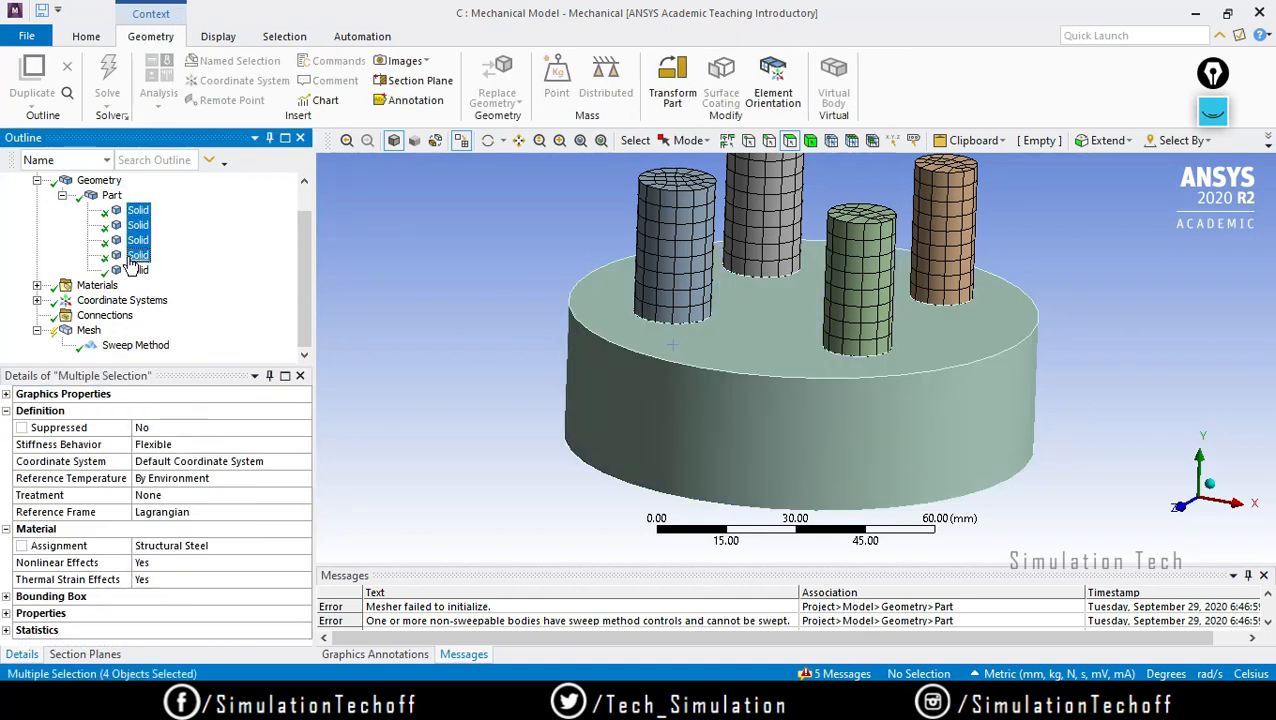
{"action": "right_click", "coordinate": [131, 262]}
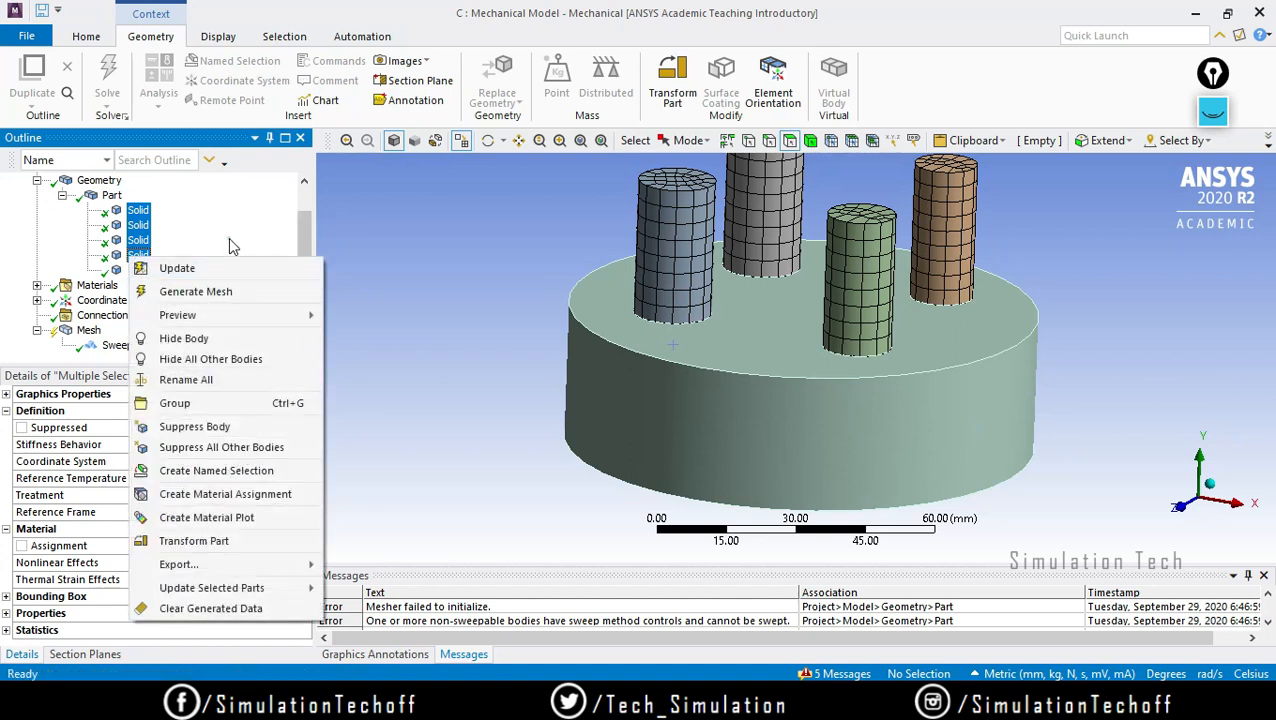
{"action": "key", "text": "Escape"}
{"action": "left_click", "coordinate": [136, 270]}
Suppress the four pin bodies of the part, leaving only the disc active
{"action": "left_click", "coordinate": [138, 210]}
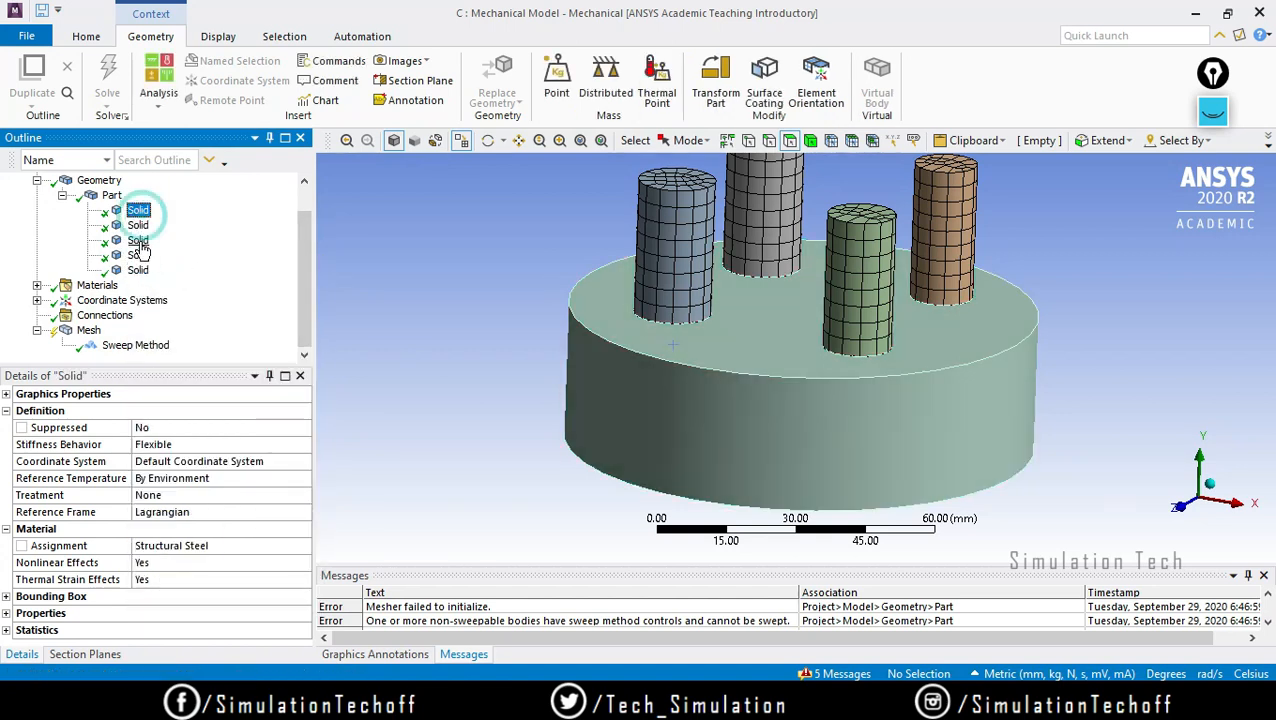
{"action": "left_click", "coordinate": [138, 257], "text": "shift"}
{"action": "right_click", "coordinate": [139, 258]}
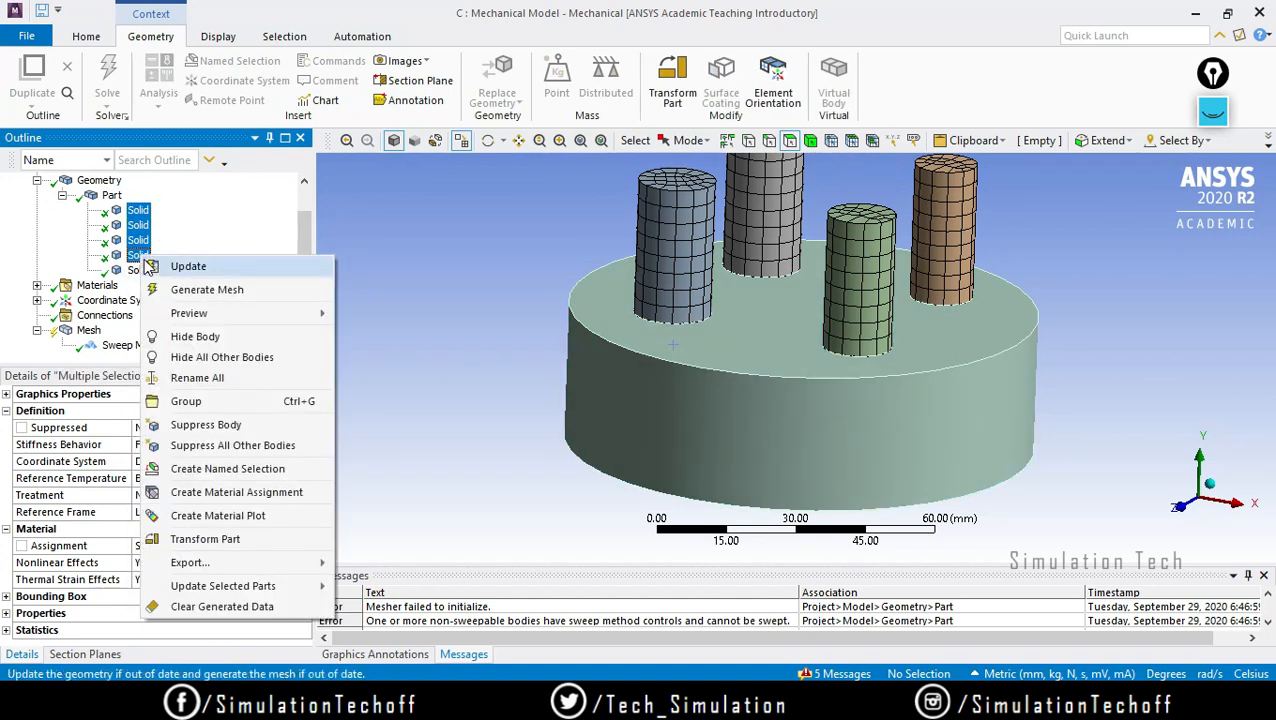
{"action": "left_click", "coordinate": [206, 425]}
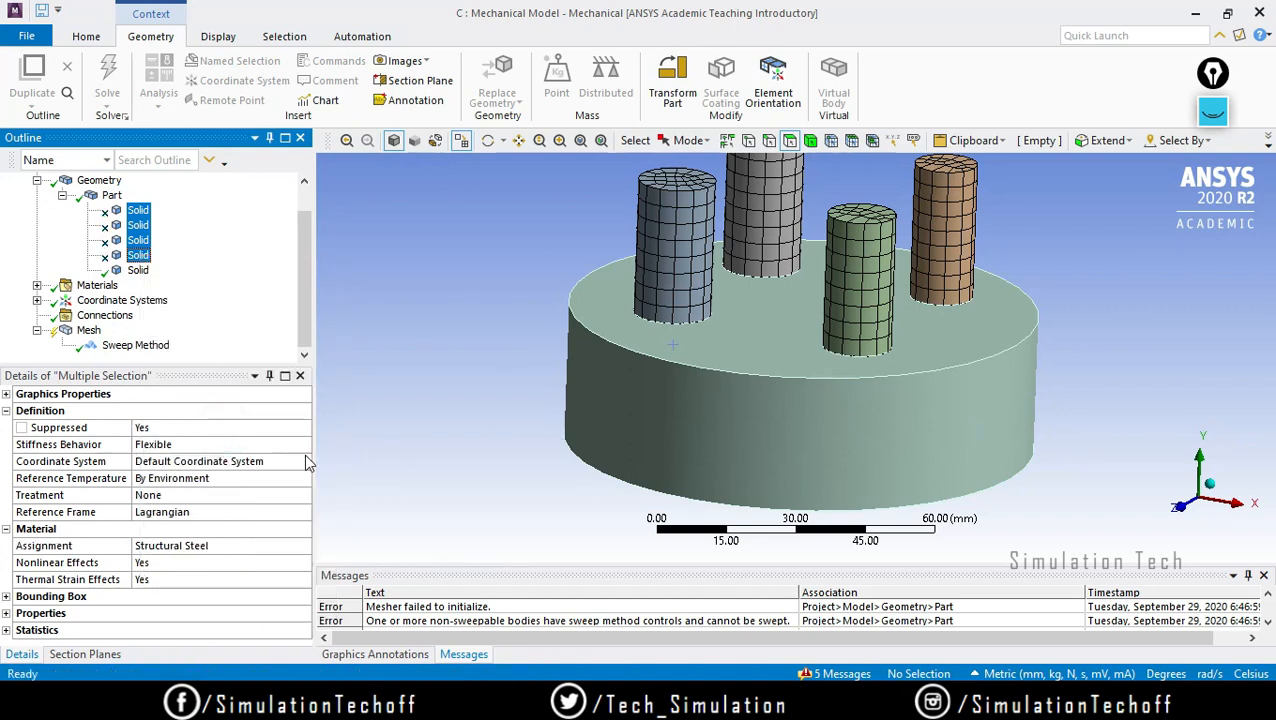
Clear the generated mesh data and try to generate the mesh of the disc alone
{"action": "left_click", "coordinate": [88, 330]}
{"action": "right_click", "coordinate": [88, 330]}
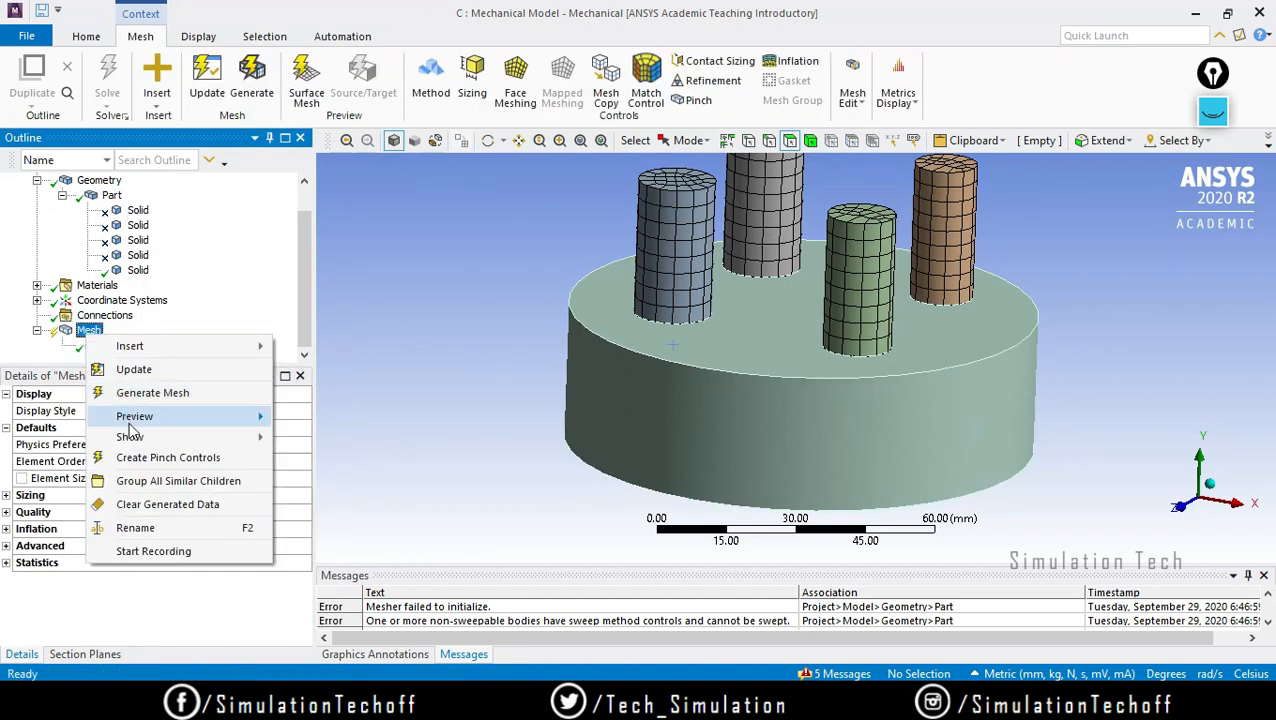
{"action": "left_click", "coordinate": [163, 505]}
{"action": "left_click", "coordinate": [697, 420]}
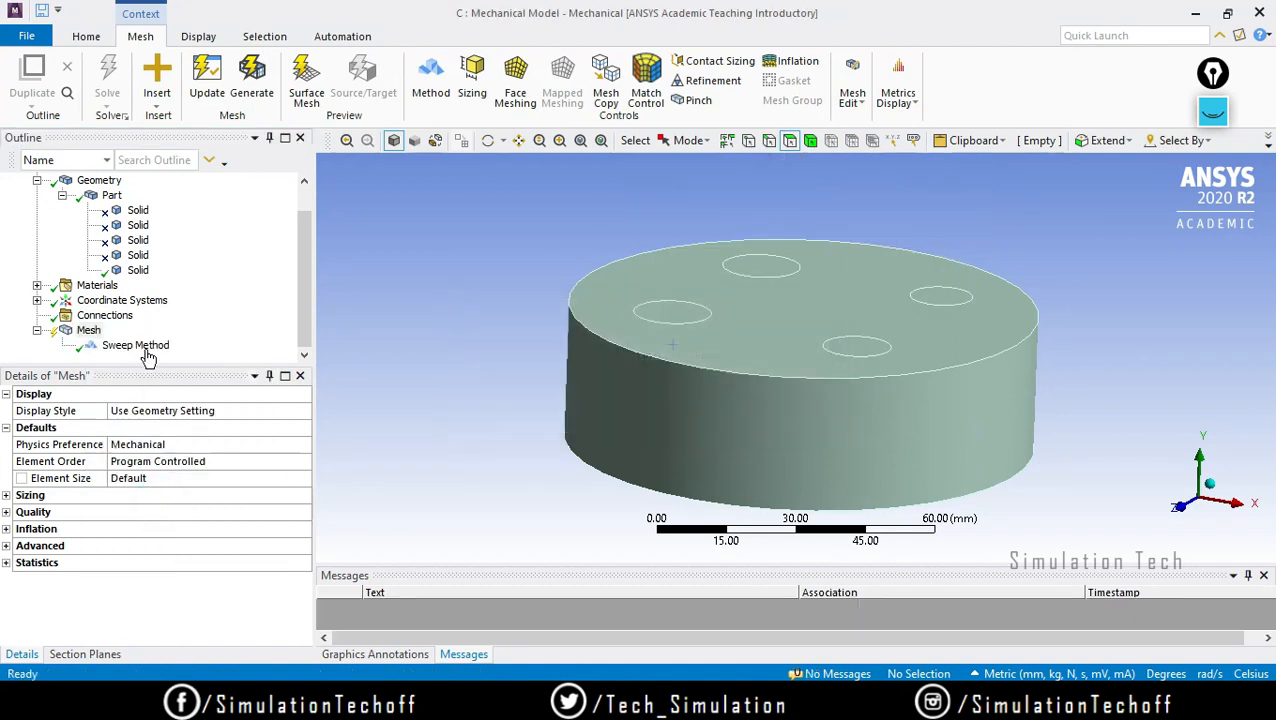
{"action": "right_click", "coordinate": [84, 333]}
{"action": "left_click", "coordinate": [152, 384]}
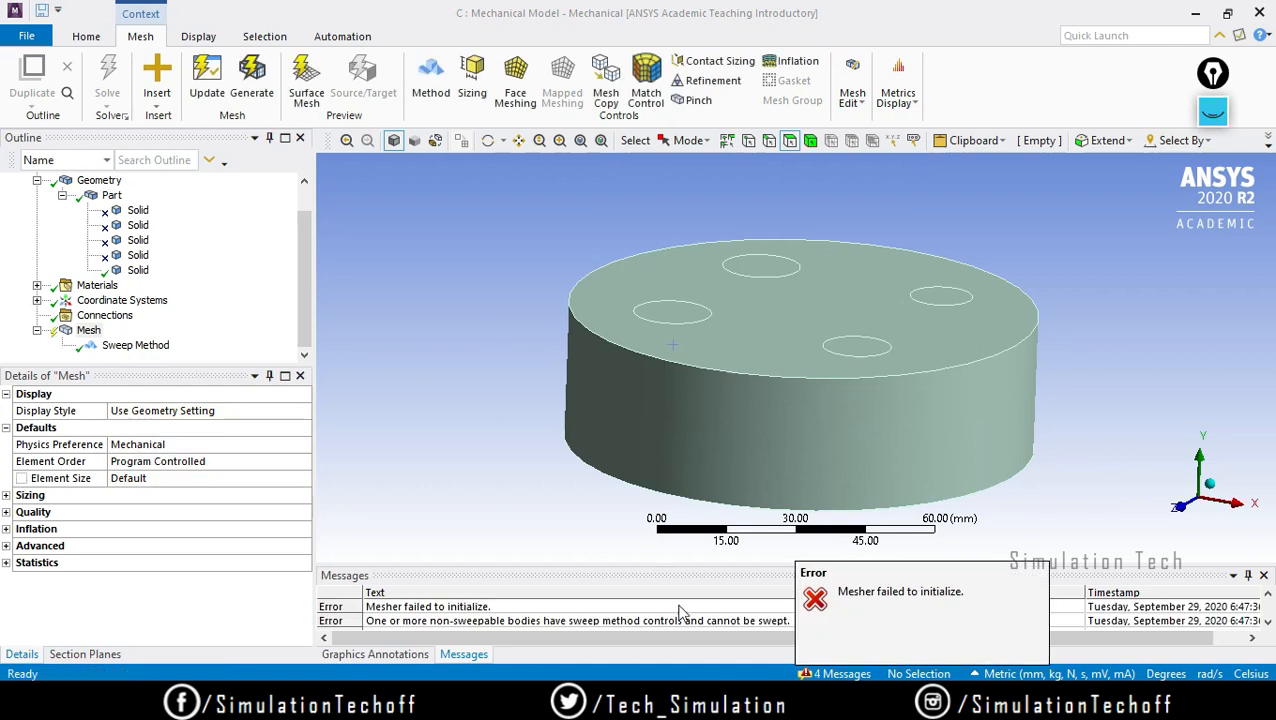
{"action": "left_click", "coordinate": [815, 603]}
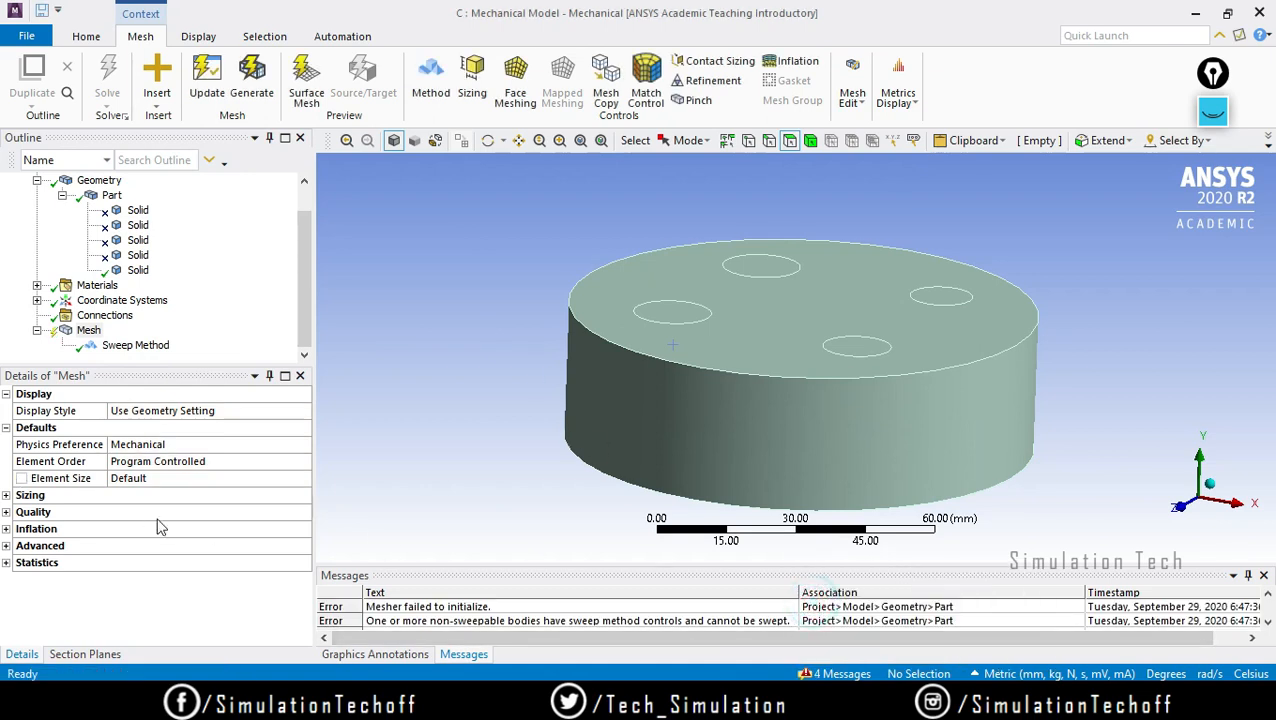
Review the mesh sizing settings and set the sweep method's source/target selection to Automatic
{"action": "double_click", "coordinate": [28, 497]}
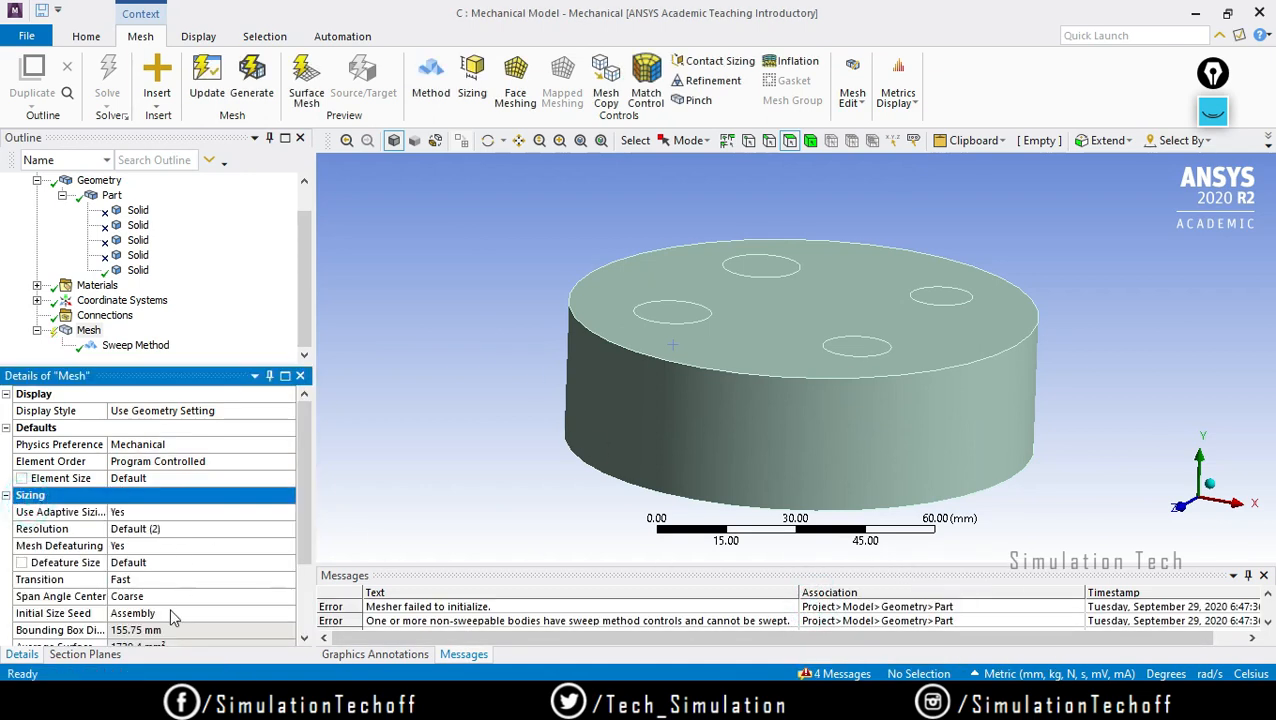
{"action": "scroll", "coordinate": [172, 610], "scroll_direction": "down", "scroll_amount": 2}
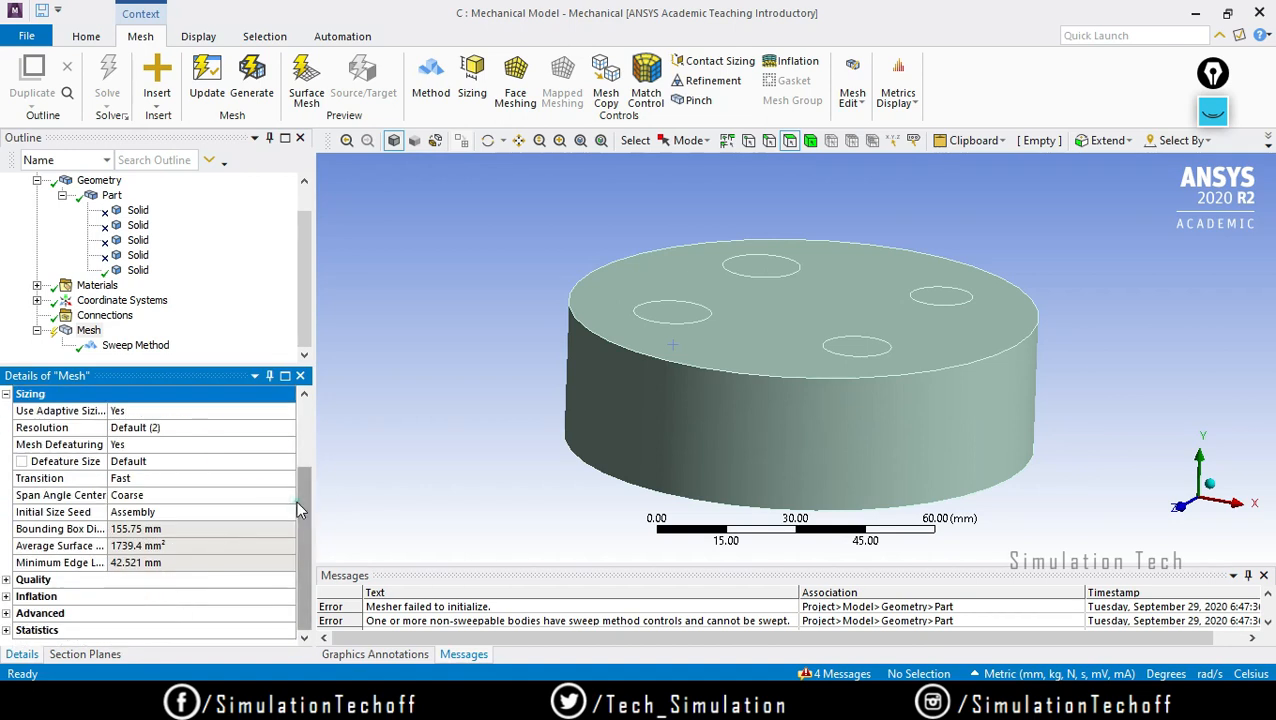
{"action": "scroll", "coordinate": [305, 500], "scroll_direction": "up", "scroll_amount": 4}
{"action": "left_click", "coordinate": [137, 345]}
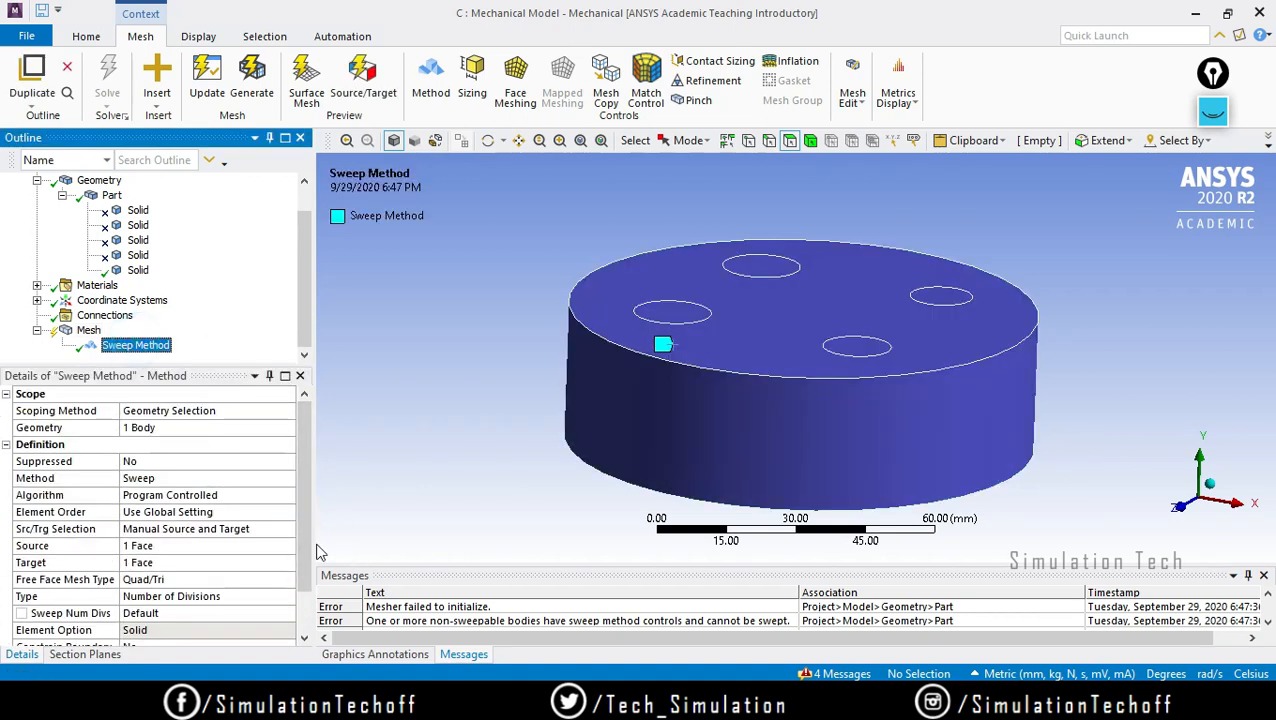
{"action": "left_click", "coordinate": [214, 493]}
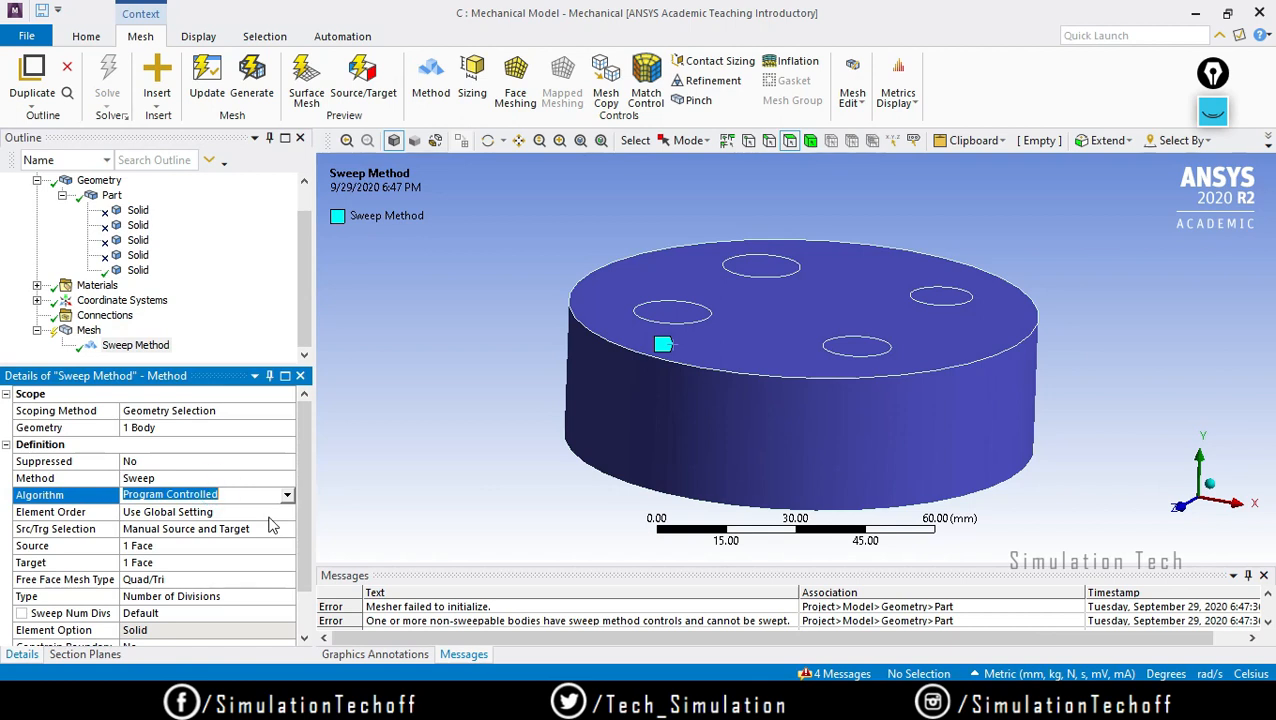
{"action": "left_click", "coordinate": [272, 512]}
{"action": "left_click", "coordinate": [276, 529]}
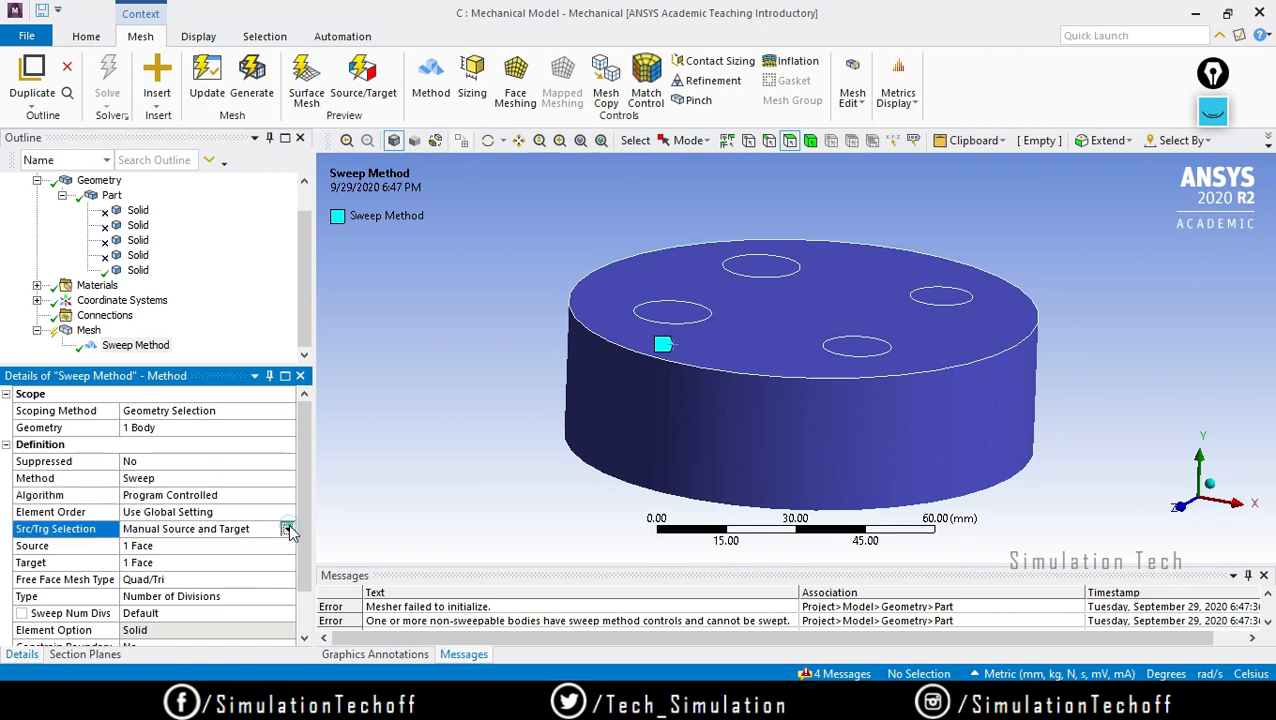
{"action": "left_click", "coordinate": [287, 529]}
{"action": "left_click", "coordinate": [170, 545]}
Try to generate the disc's mesh using the sweep method with automatic source and target selection
{"action": "left_click", "coordinate": [86, 331]}
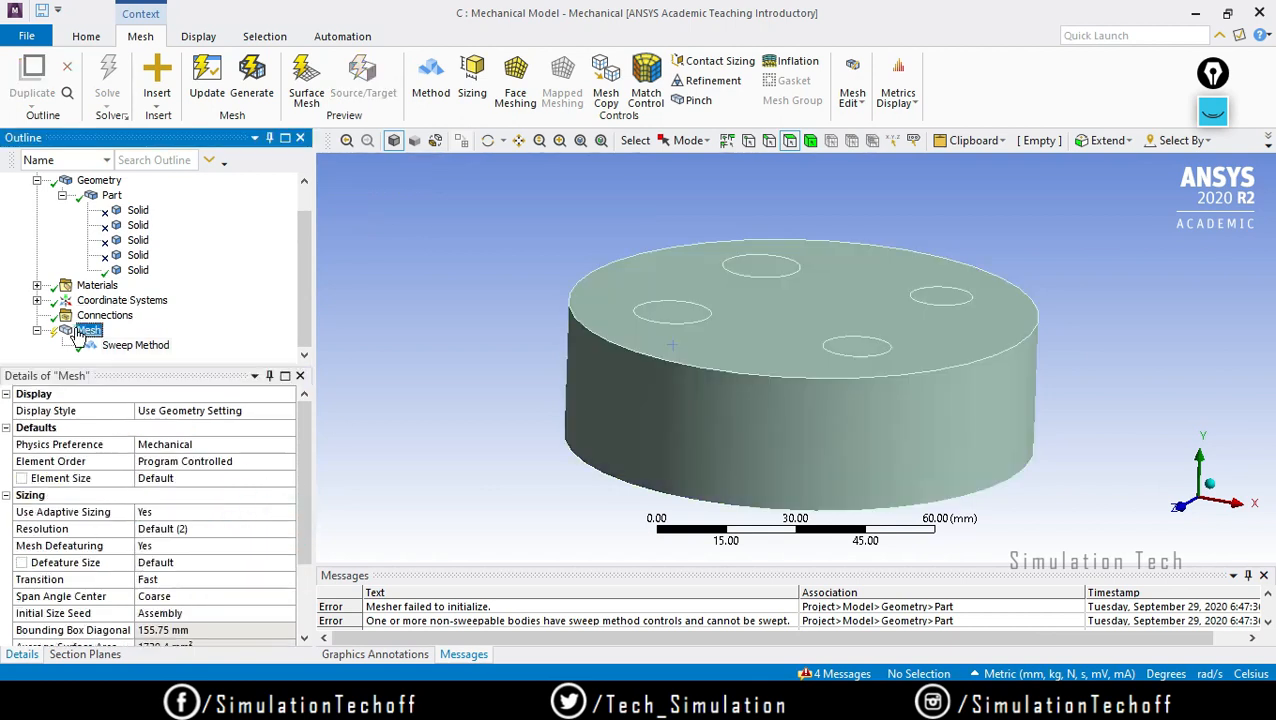
{"action": "right_click", "coordinate": [87, 333]}
{"action": "left_click", "coordinate": [134, 393]}
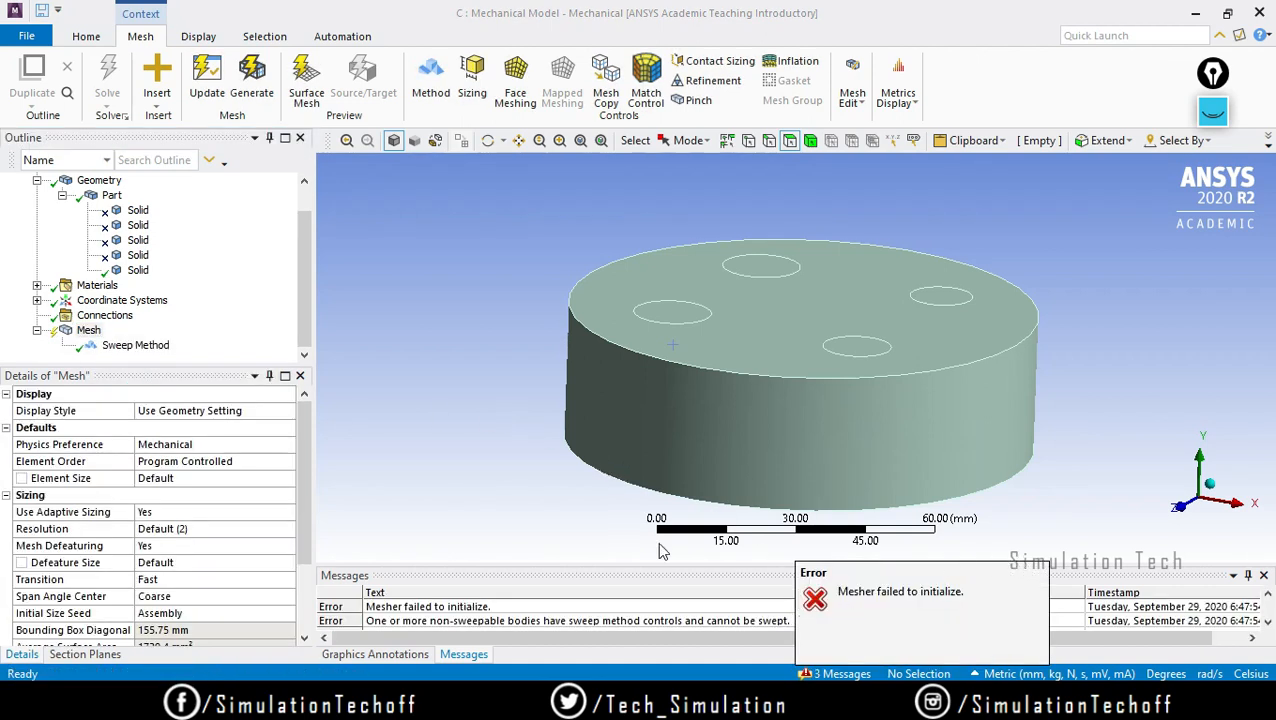
{"action": "left_click", "coordinate": [126, 346]}
{"action": "right_click", "coordinate": [128, 346]}
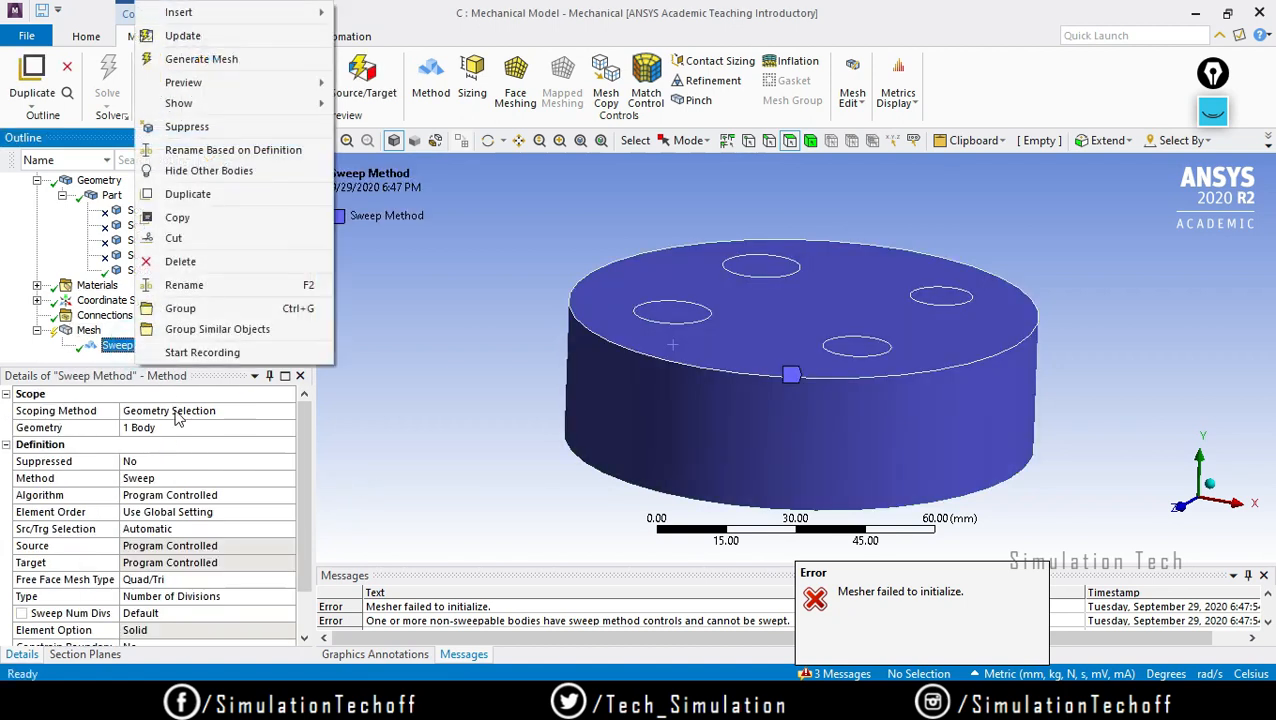
{"action": "left_click", "coordinate": [387, 318]}
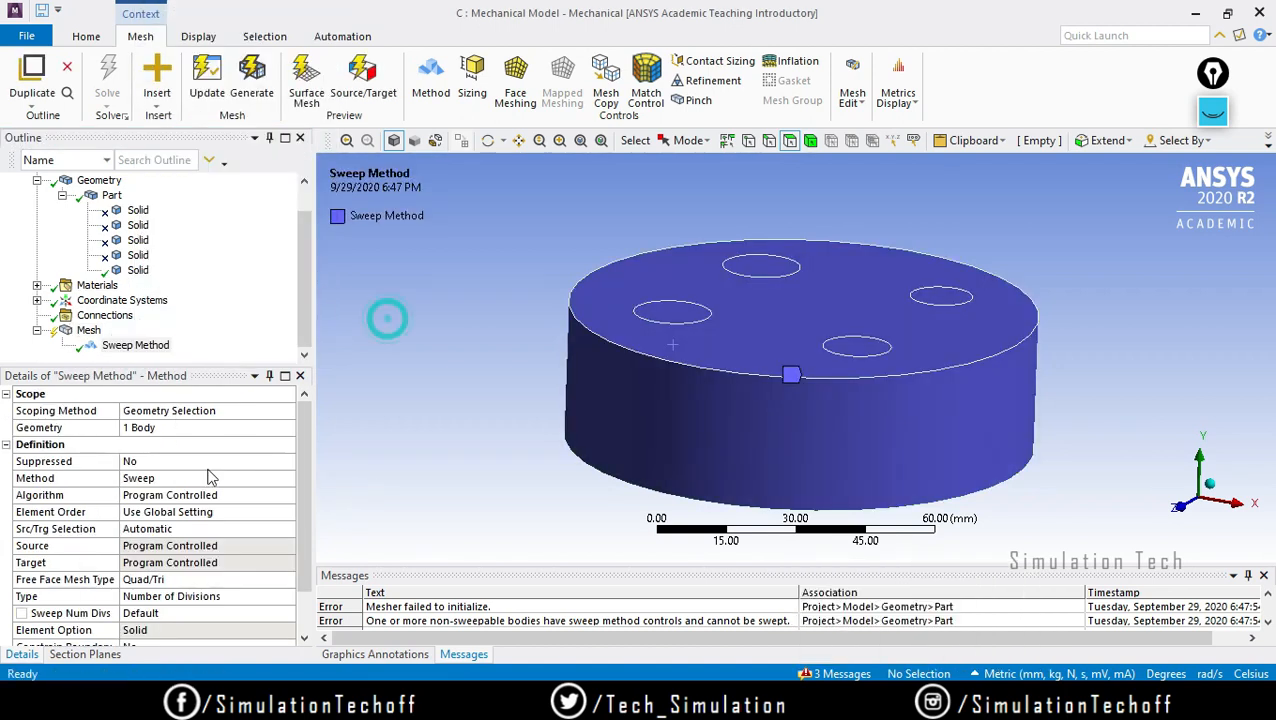
Change the disc's mesh method from Sweep to Hex Dominant and generate the mesh
{"action": "left_click", "coordinate": [130, 346]}
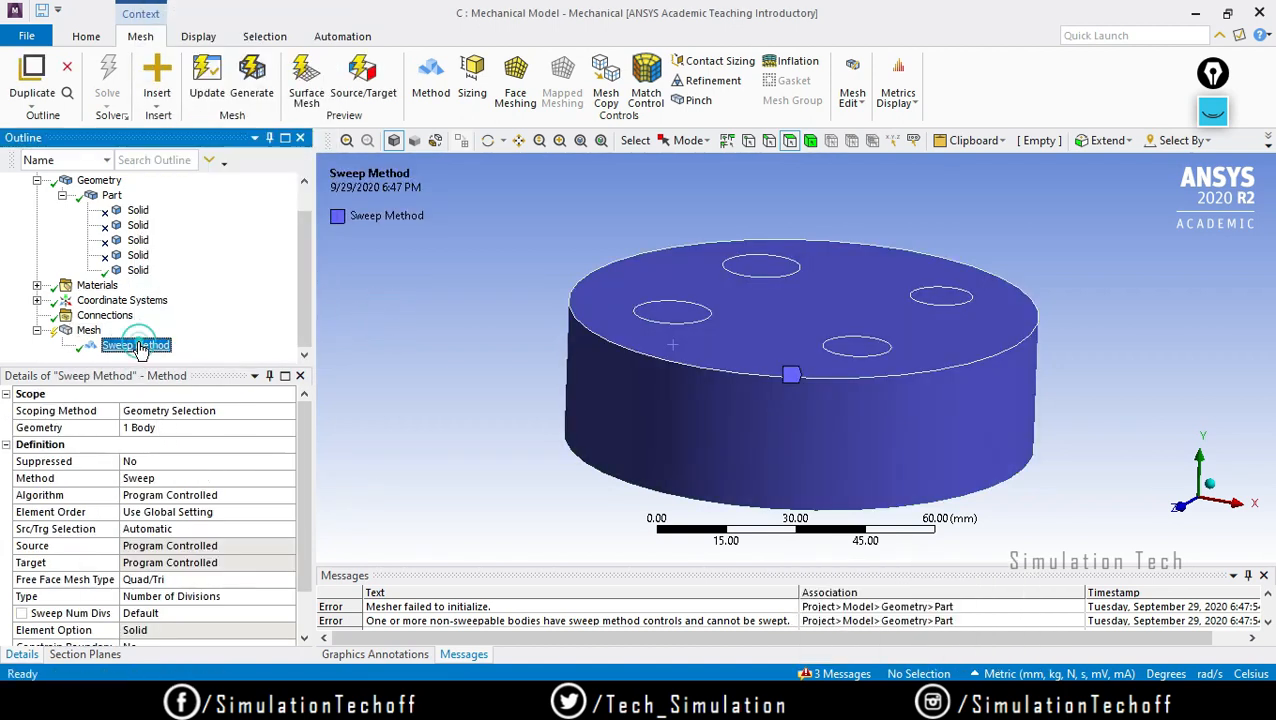
{"action": "left_click", "coordinate": [215, 482]}
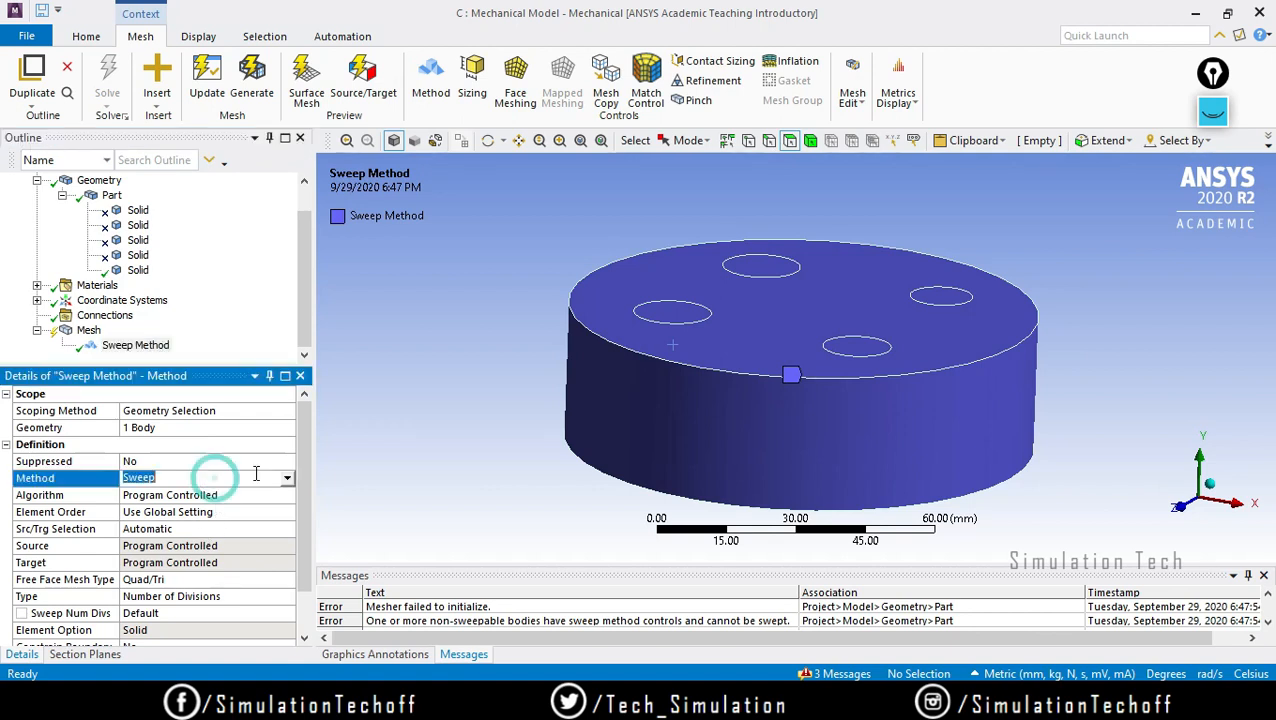
{"action": "left_click", "coordinate": [287, 478]}
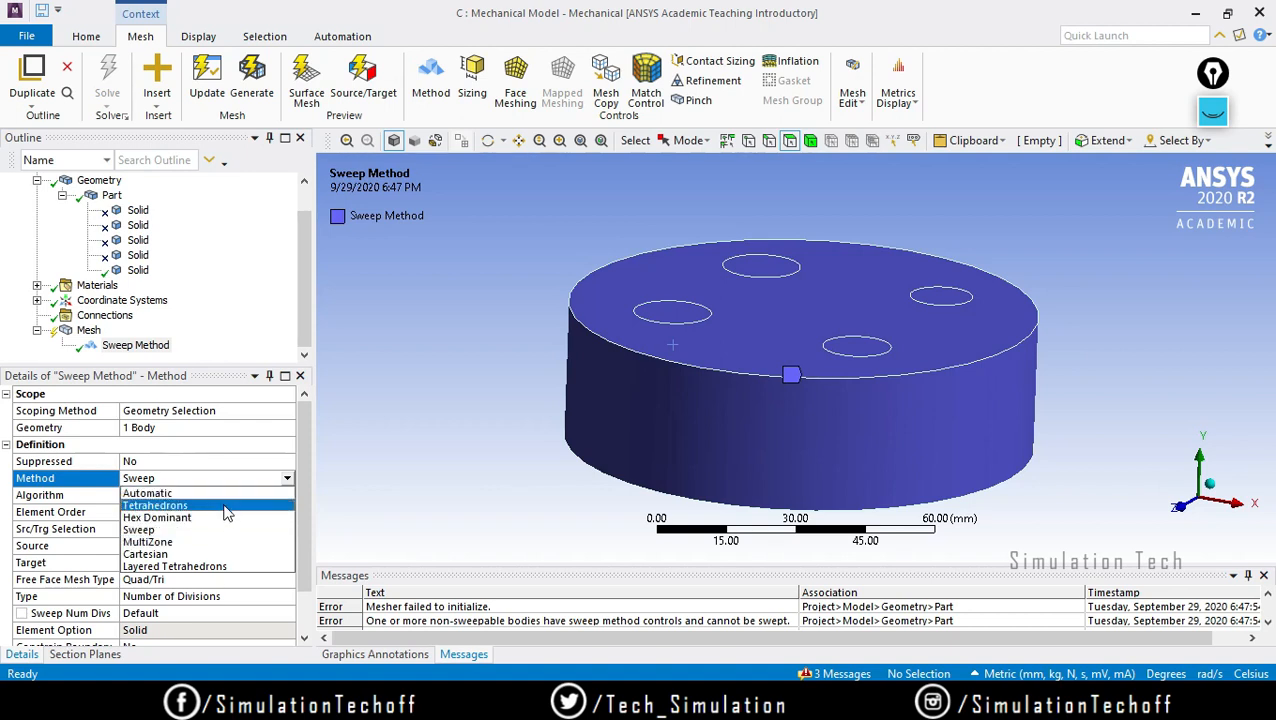
{"action": "left_click", "coordinate": [227, 517]}
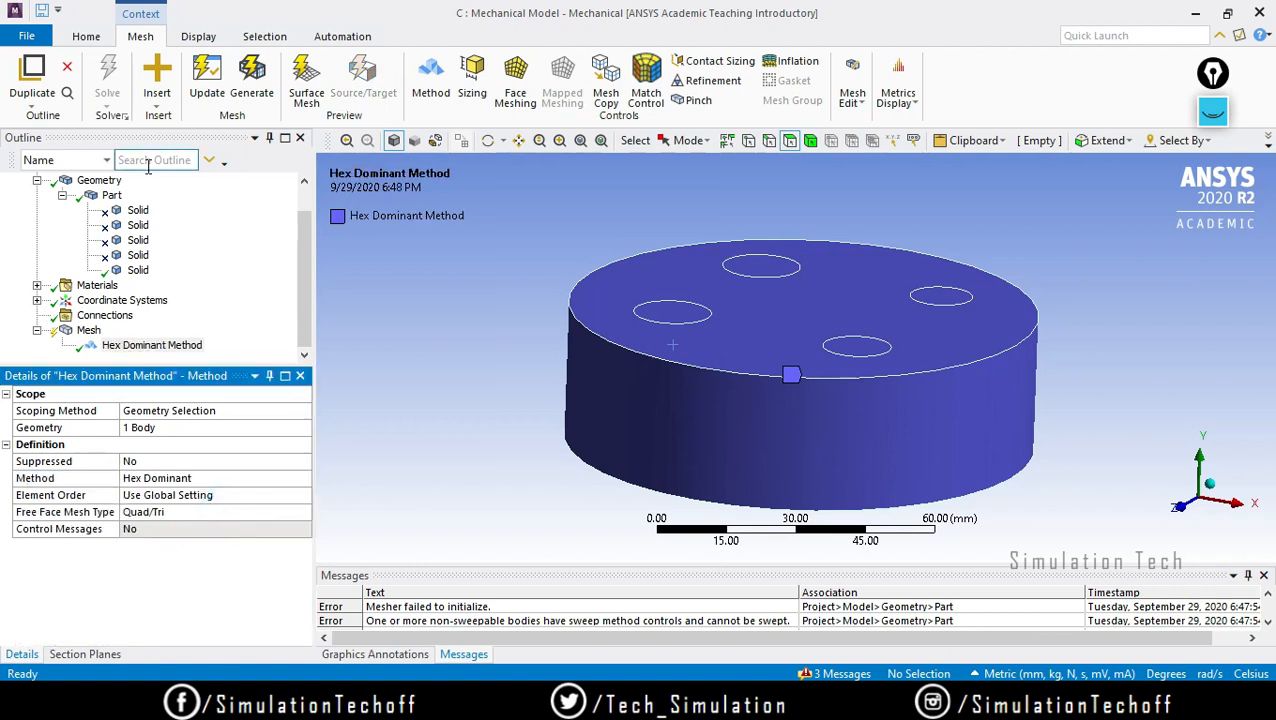
{"action": "right_click", "coordinate": [88, 333]}
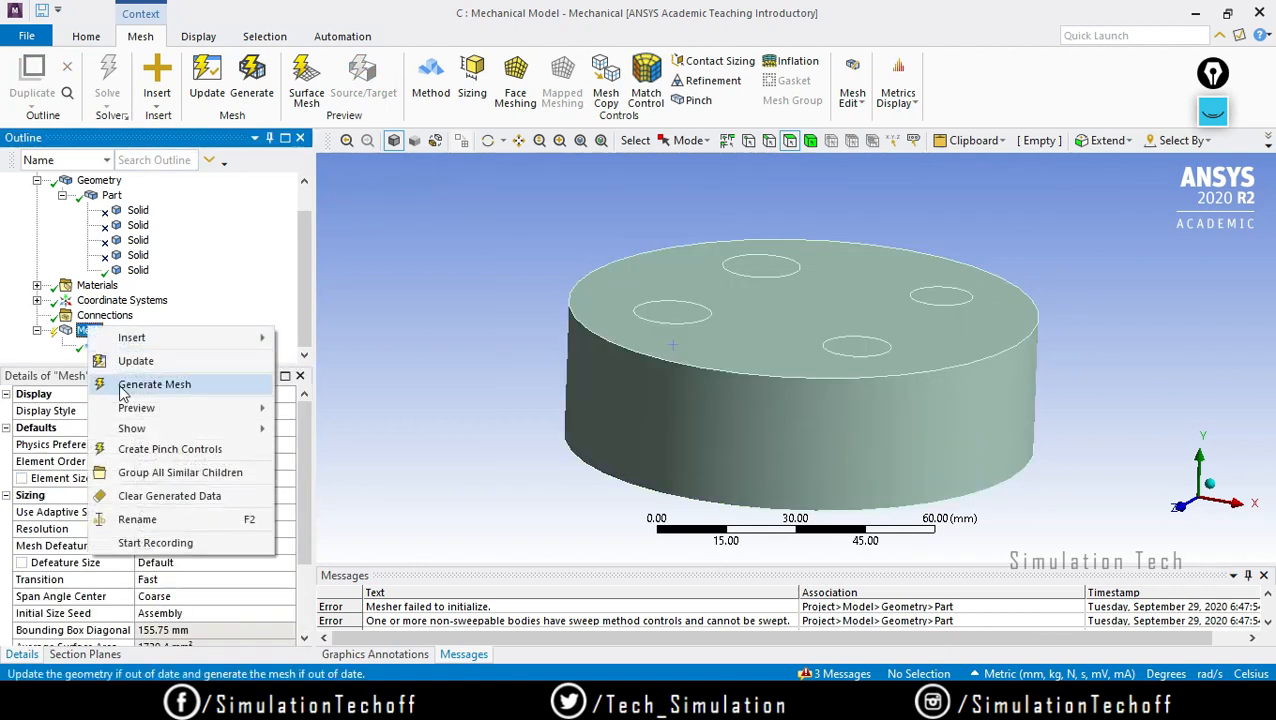
{"action": "left_click", "coordinate": [145, 380]}
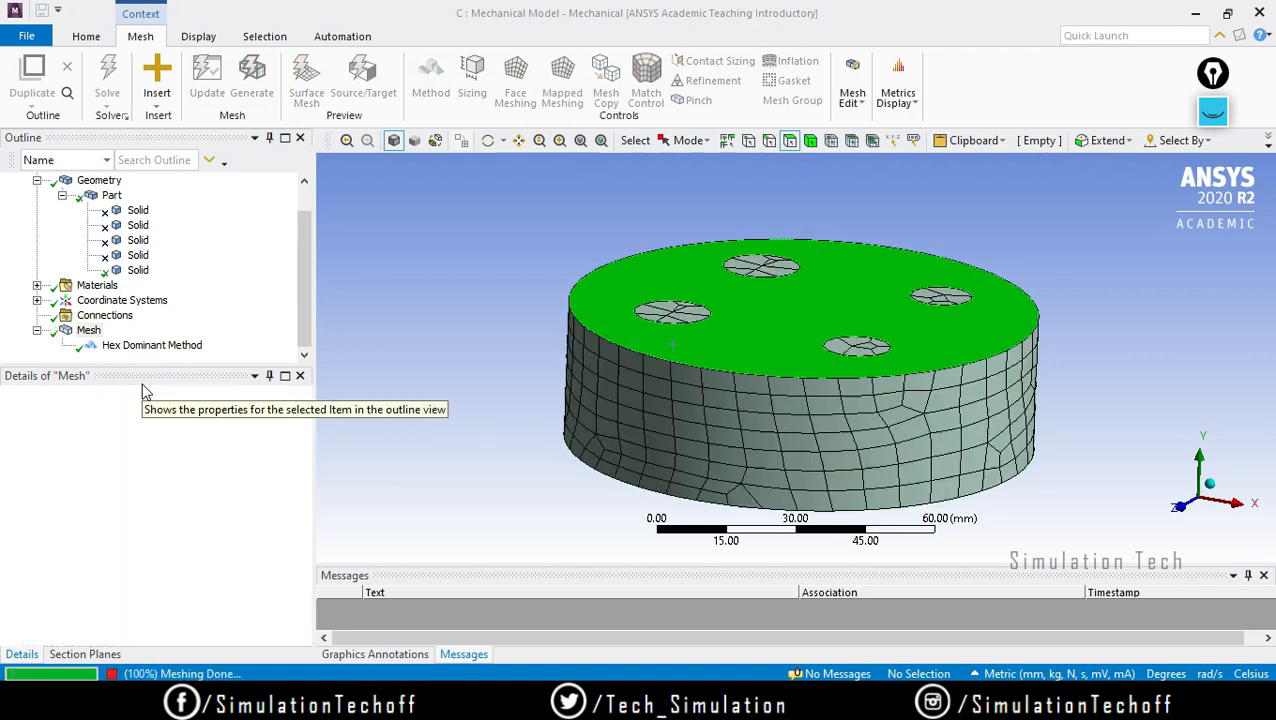
Examine the hex dominant mesh on the disc's top face, checking the circular pin contact faces
{"action": "middle_click_drag", "start_coordinate": [870, 335], "coordinate": [834, 340]}
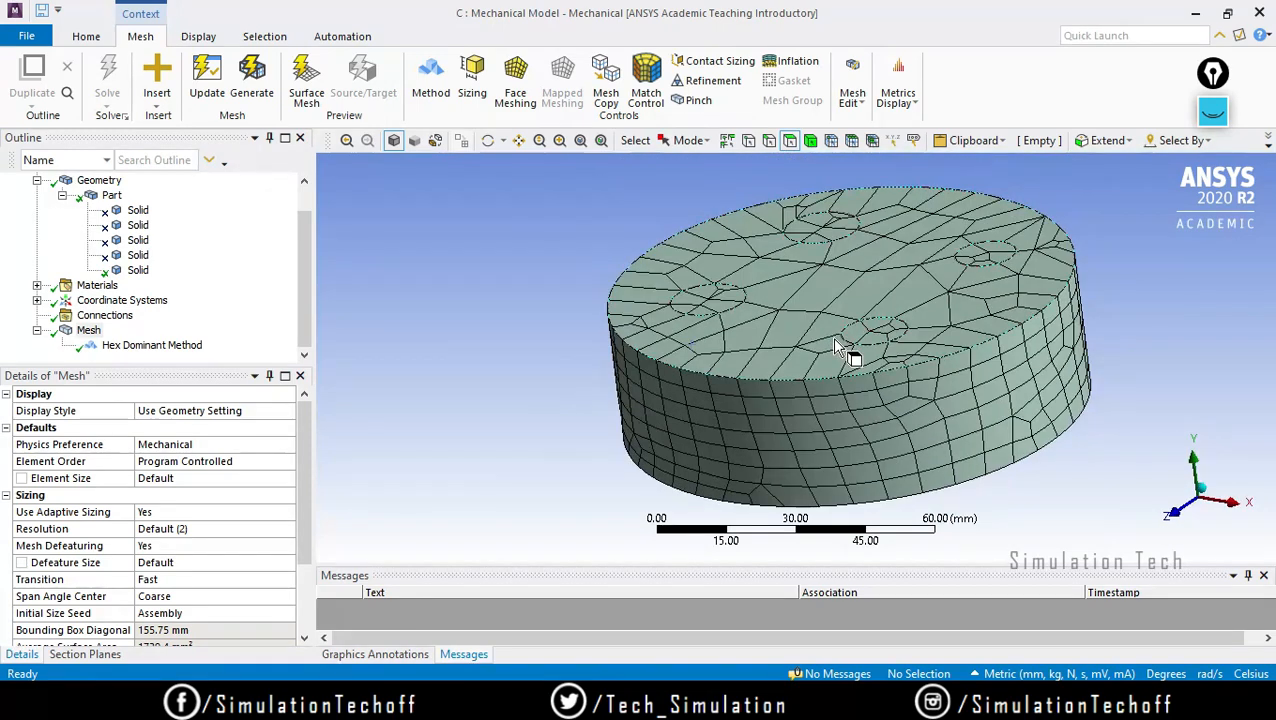
{"action": "scroll", "coordinate": [831, 337], "scroll_direction": "up", "scroll_amount": 4}
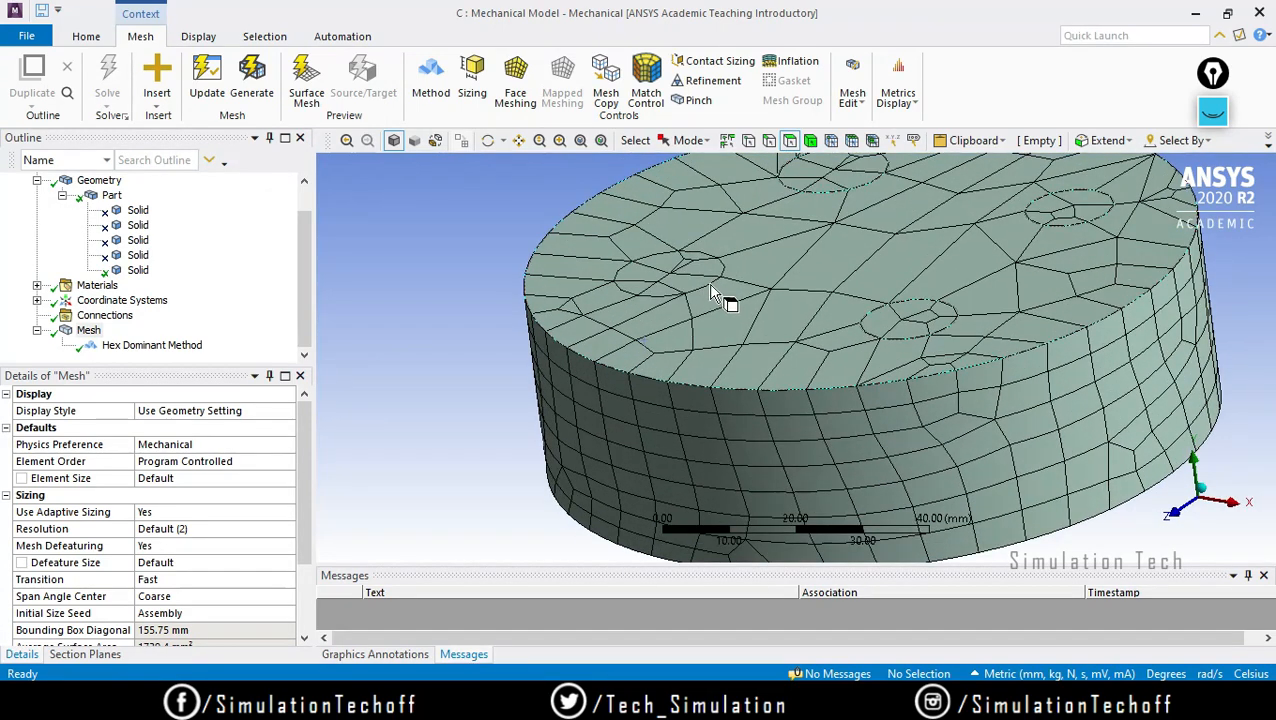
{"action": "middle_click_drag", "start_coordinate": [811, 296], "coordinate": [806, 342]}
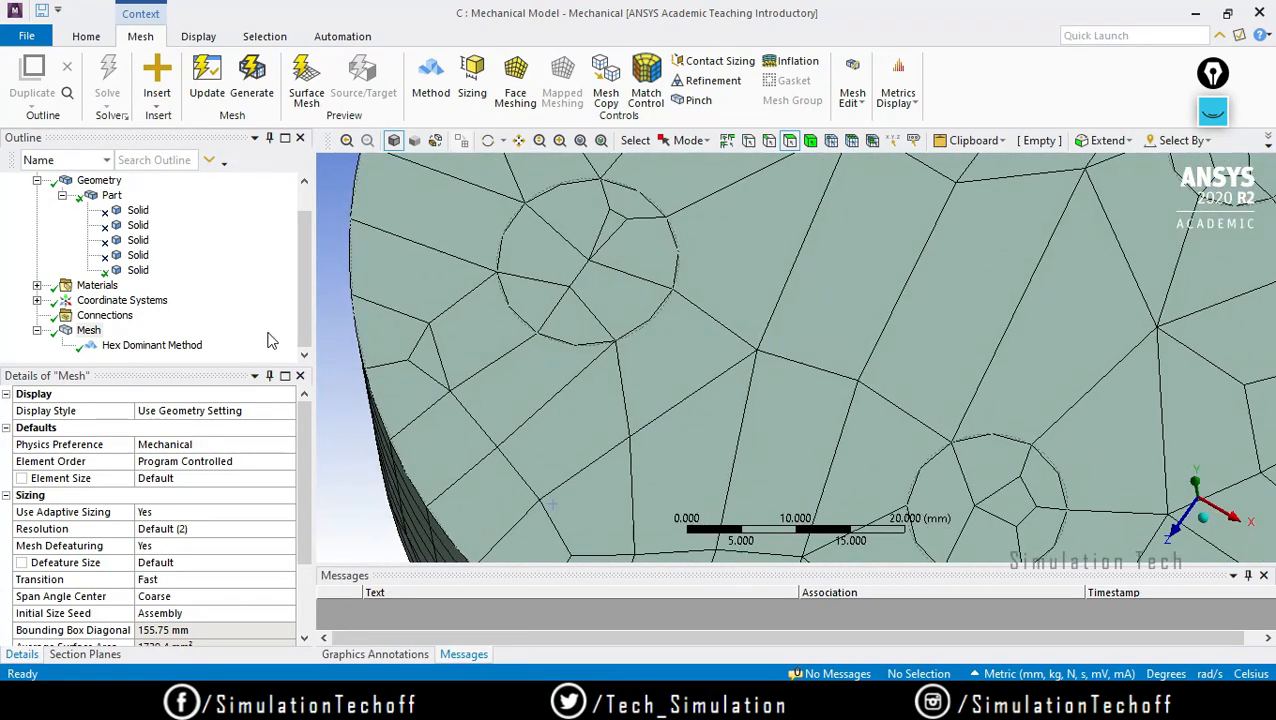
{"action": "left_click", "coordinate": [139, 272]}
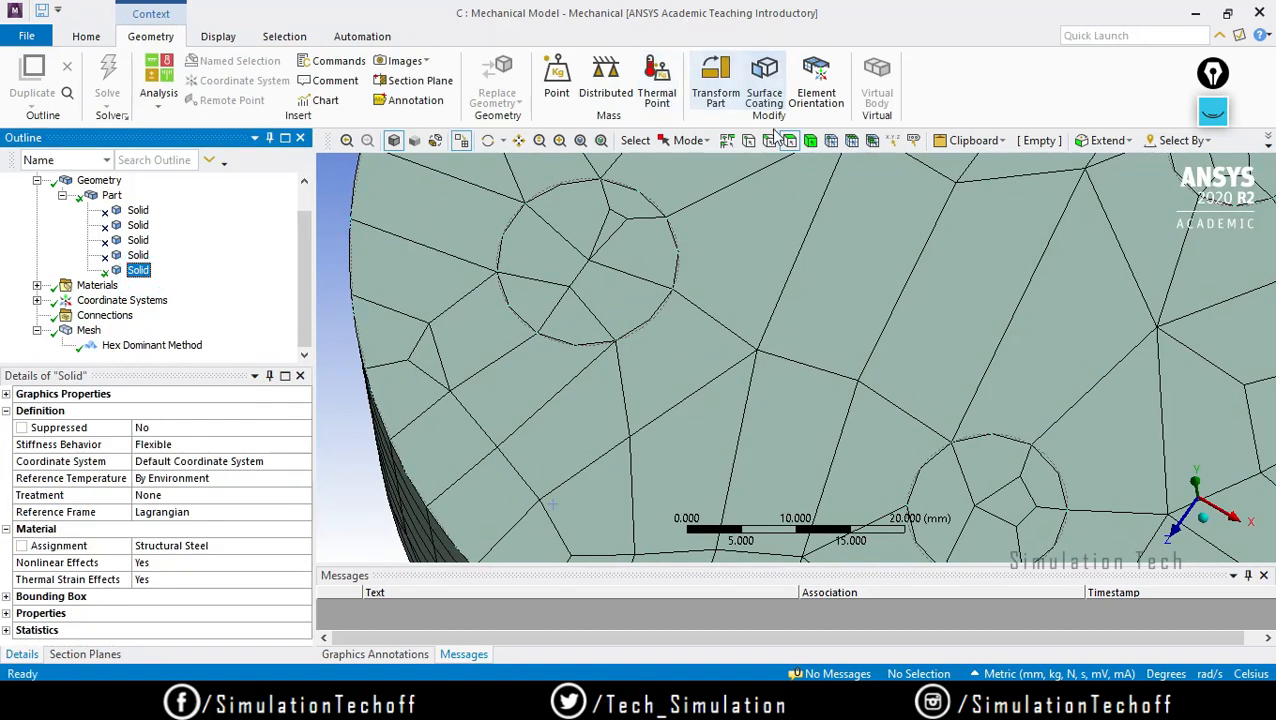
{"action": "left_click", "coordinate": [633, 258]}
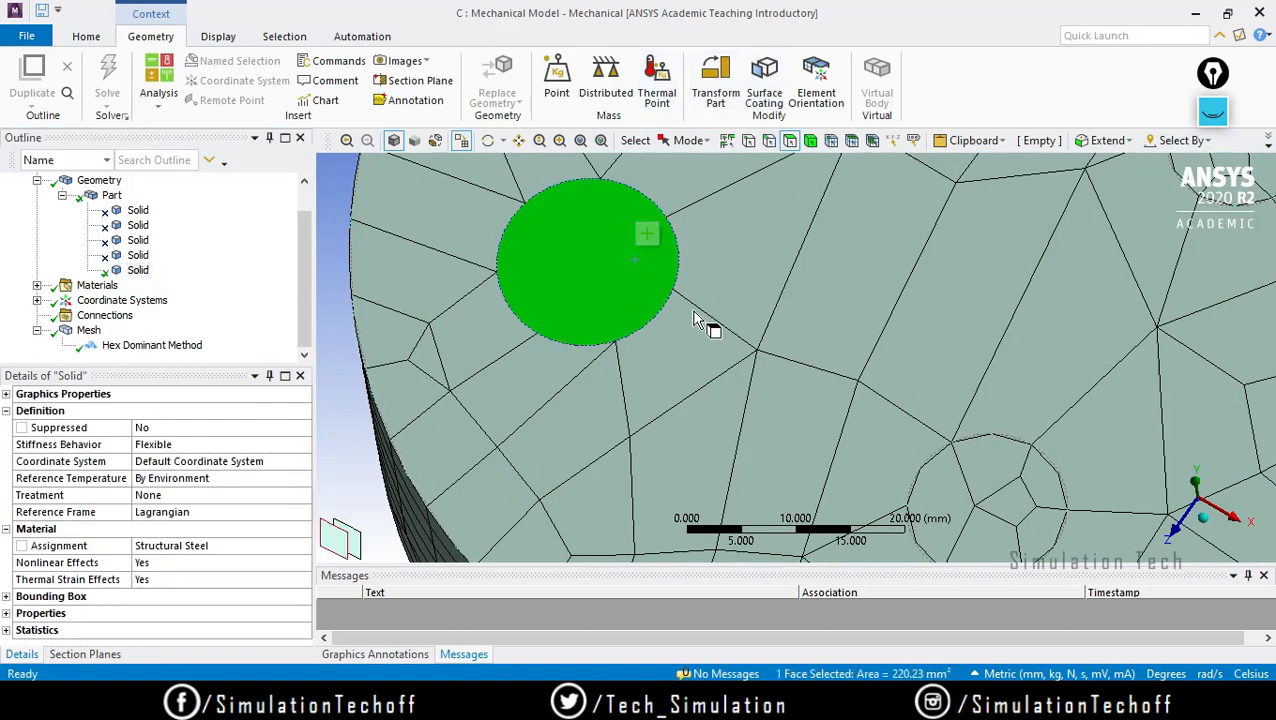
{"action": "scroll", "coordinate": [948, 386], "scroll_direction": "down", "scroll_amount": 5}
{"action": "right_click_drag", "start_coordinate": [918, 334], "coordinate": [826, 292]}
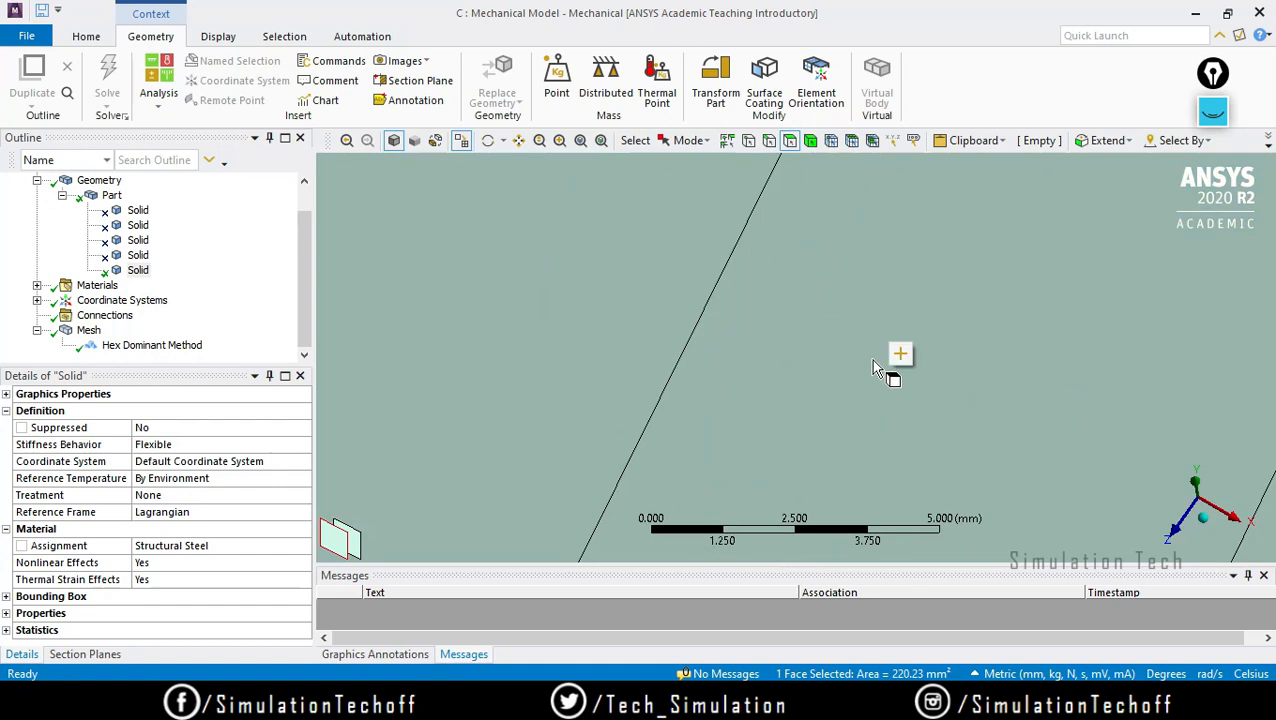
{"action": "scroll", "coordinate": [870, 348], "scroll_direction": "down", "scroll_amount": 5}
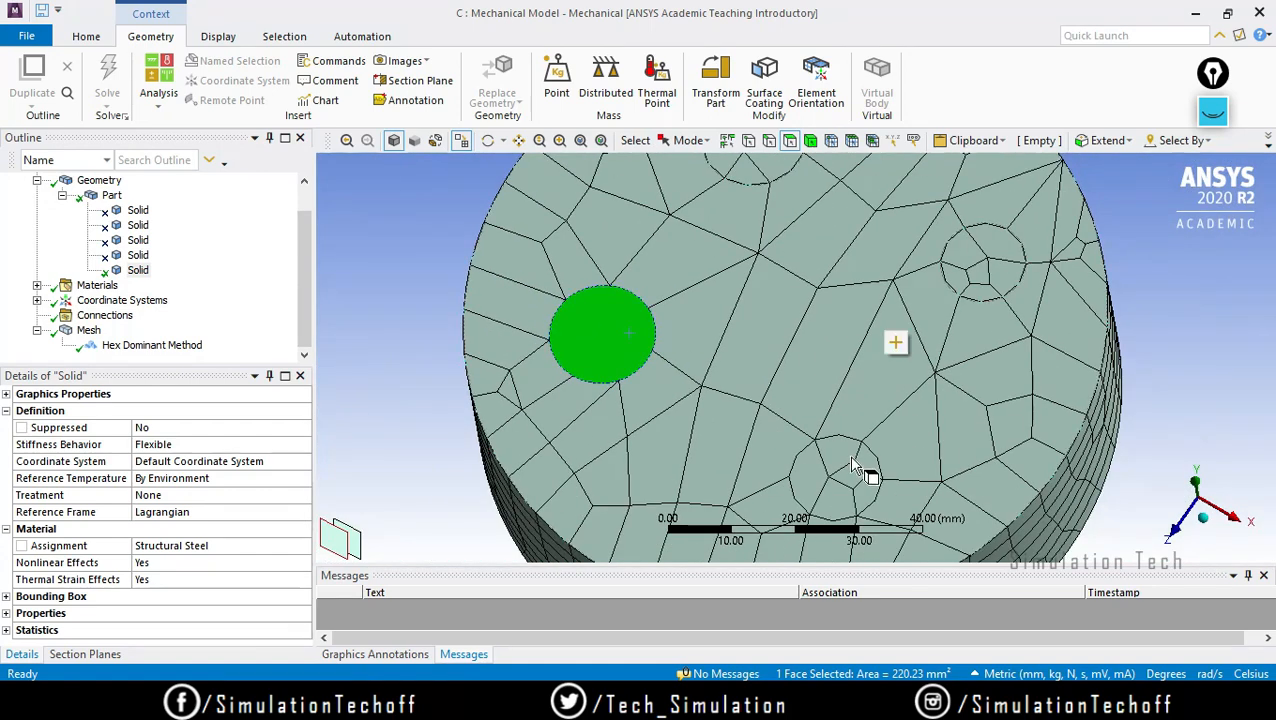
{"action": "left_click", "coordinate": [850, 465]}
{"action": "left_click", "coordinate": [983, 264], "text": "ctrl"}
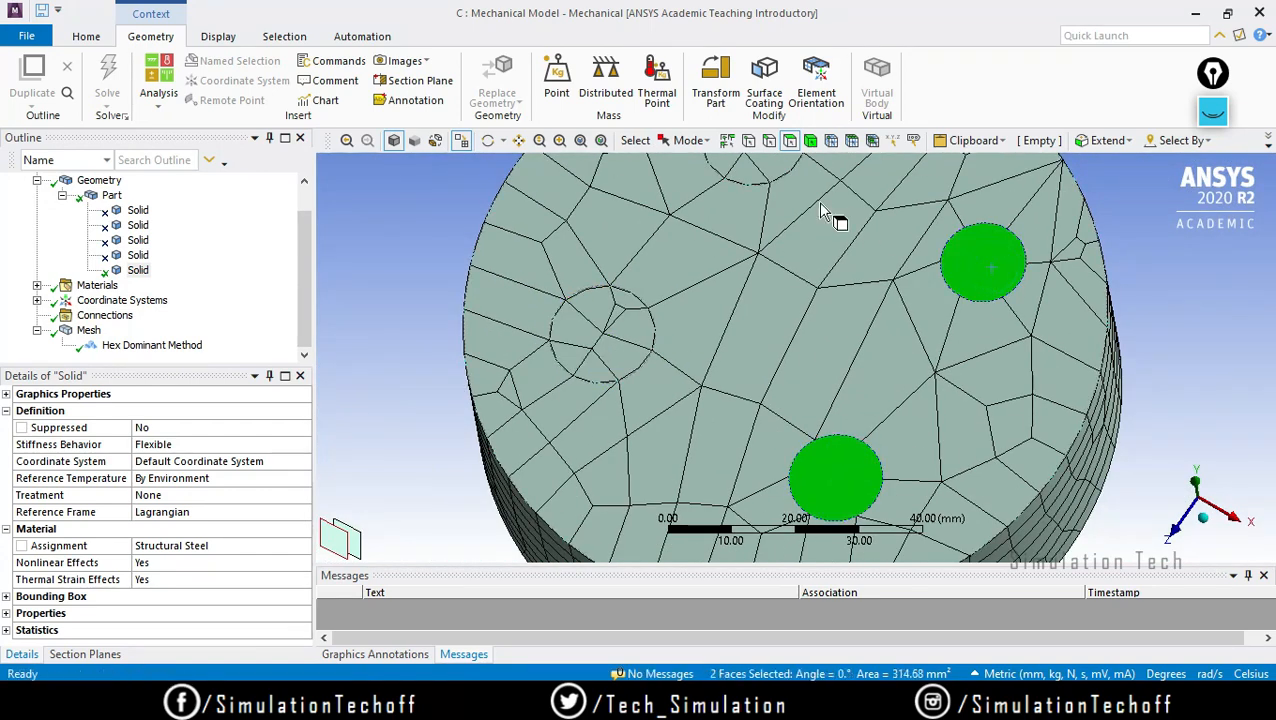
{"action": "left_click", "coordinate": [773, 172], "text": "ctrl"}
Inspect the disc's mesh from below and from the side, comparing the bottom face with the top face
{"action": "scroll", "coordinate": [835, 340], "scroll_direction": "down", "scroll_amount": 6}
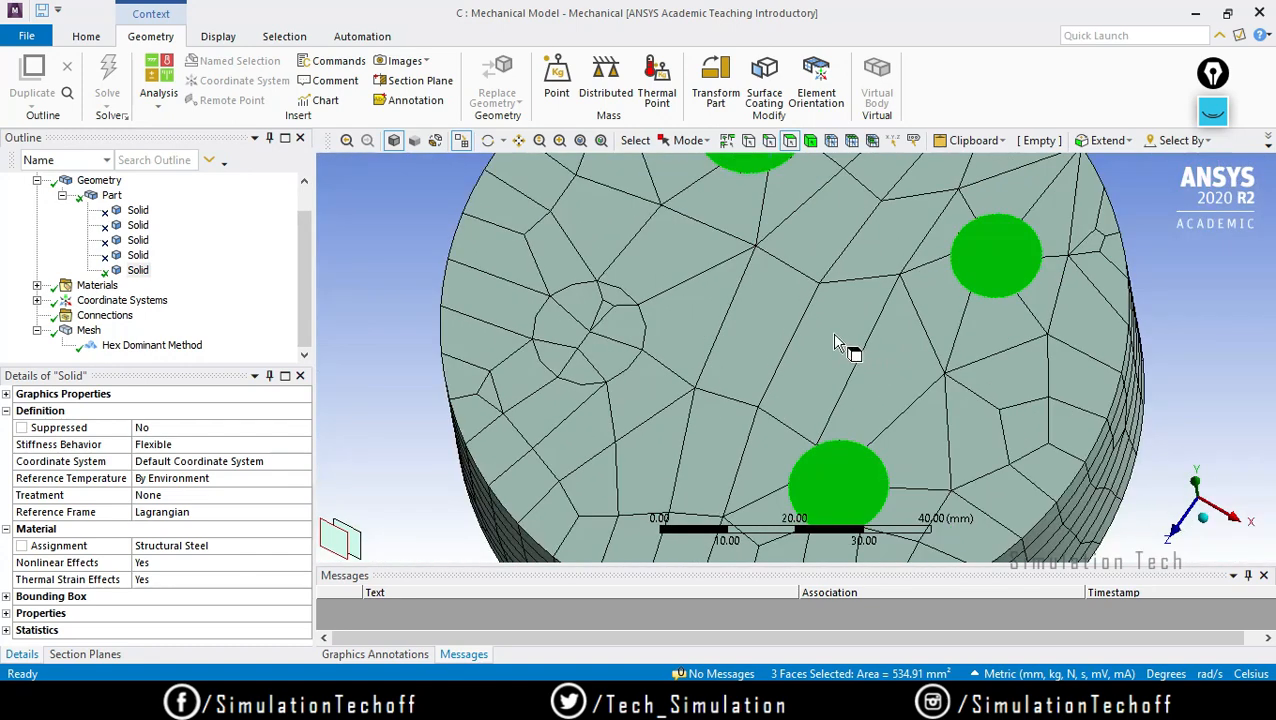
{"action": "middle_click_drag", "start_coordinate": [824, 327], "coordinate": [836, 330]}
{"action": "left_click_drag", "start_coordinate": [835, 302], "coordinate": [695, 245]}
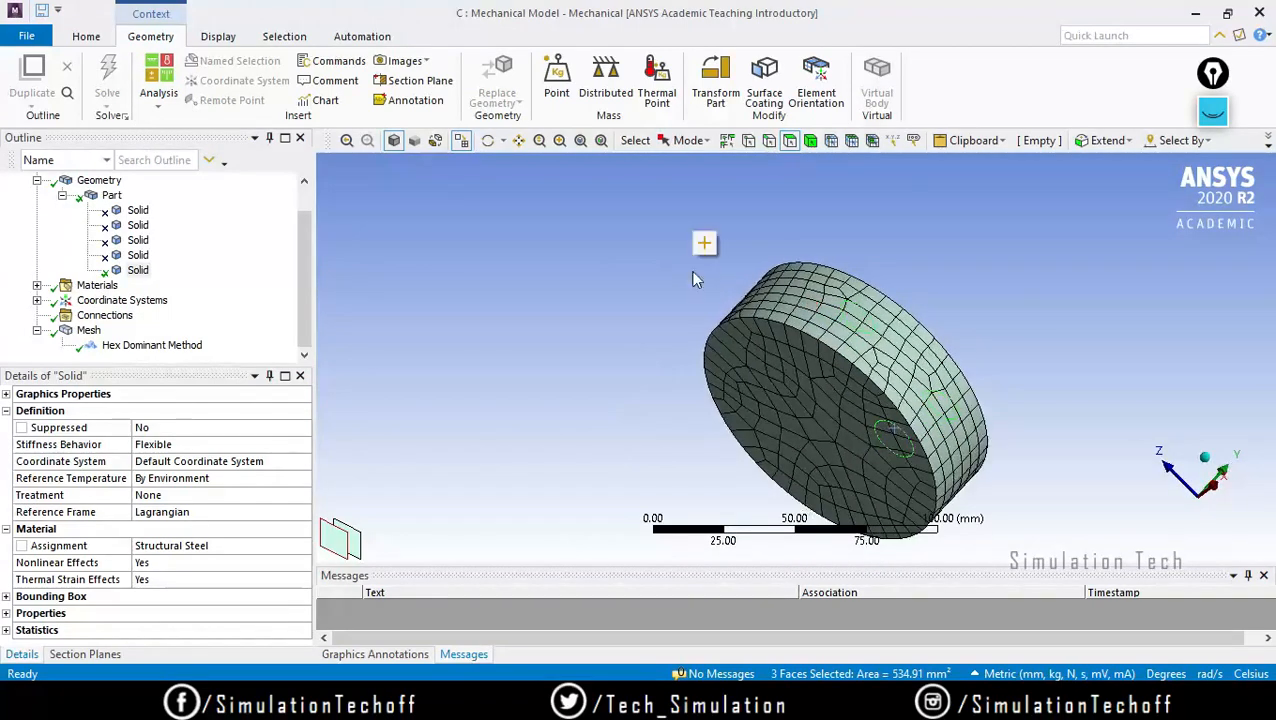
{"action": "left_click", "coordinate": [846, 420]}
{"action": "middle_click_drag", "start_coordinate": [846, 420], "coordinate": [990, 312]}
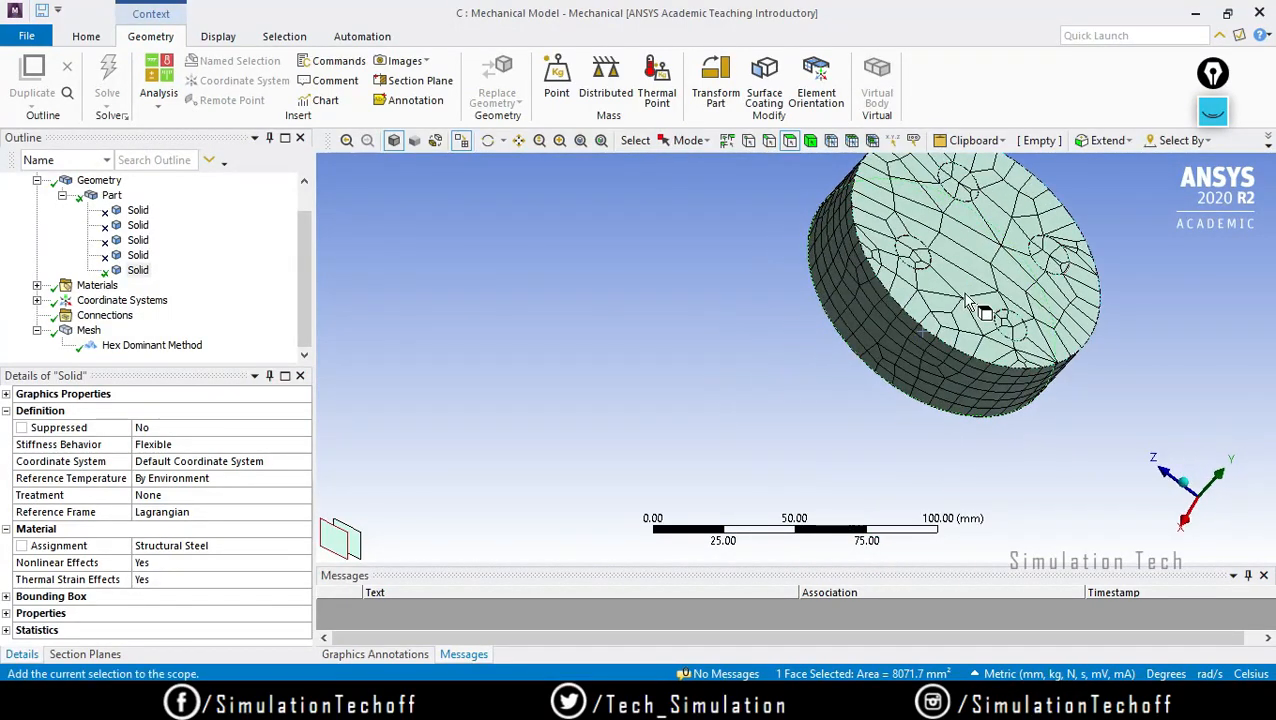
{"action": "left_click", "coordinate": [984, 303]}
{"action": "middle_click_drag", "start_coordinate": [992, 260], "coordinate": [1004, 332]}
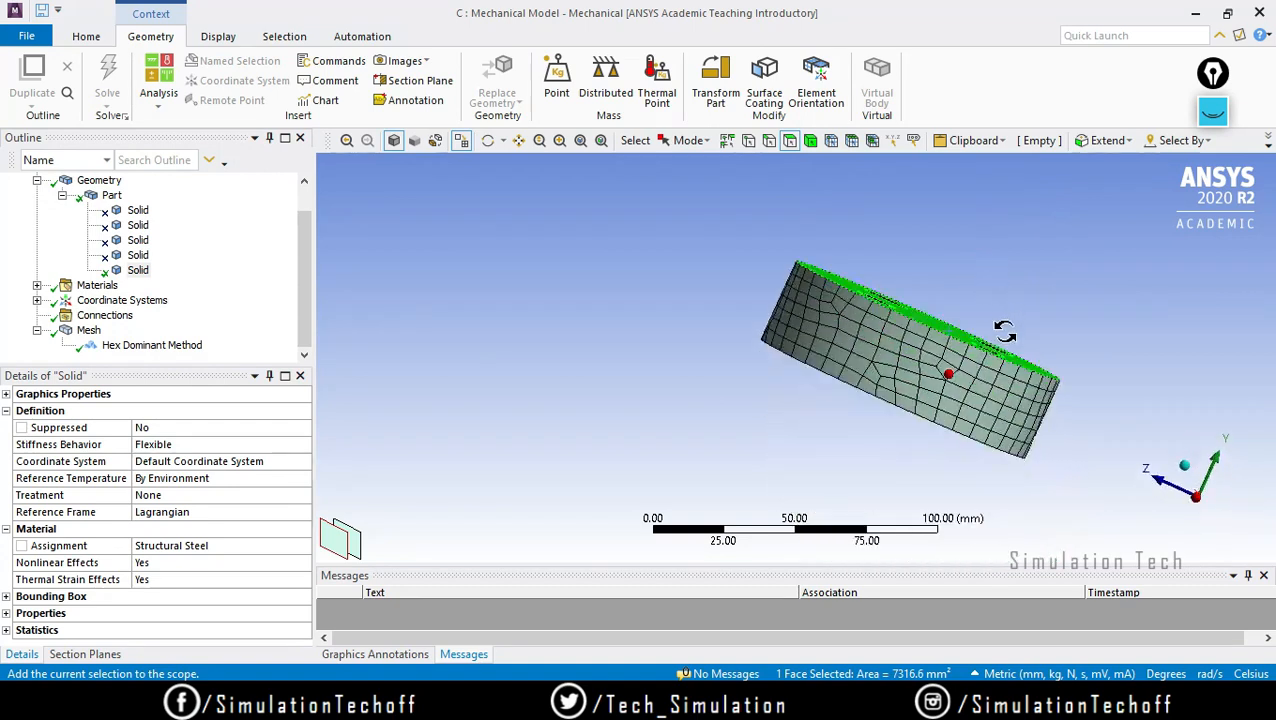
{"action": "middle_click_drag", "start_coordinate": [842, 450], "coordinate": [932, 292]}
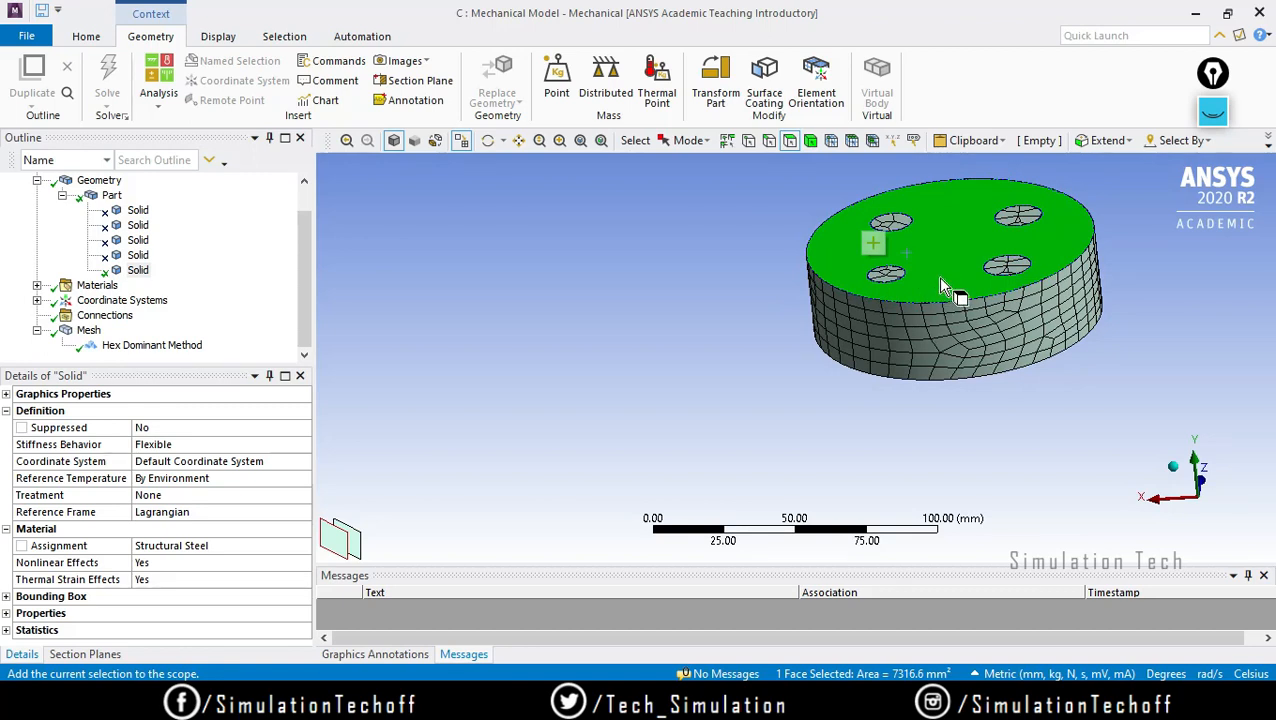
Unsuppress the four pin bodies of the part
{"action": "left_click", "coordinate": [137, 210]}
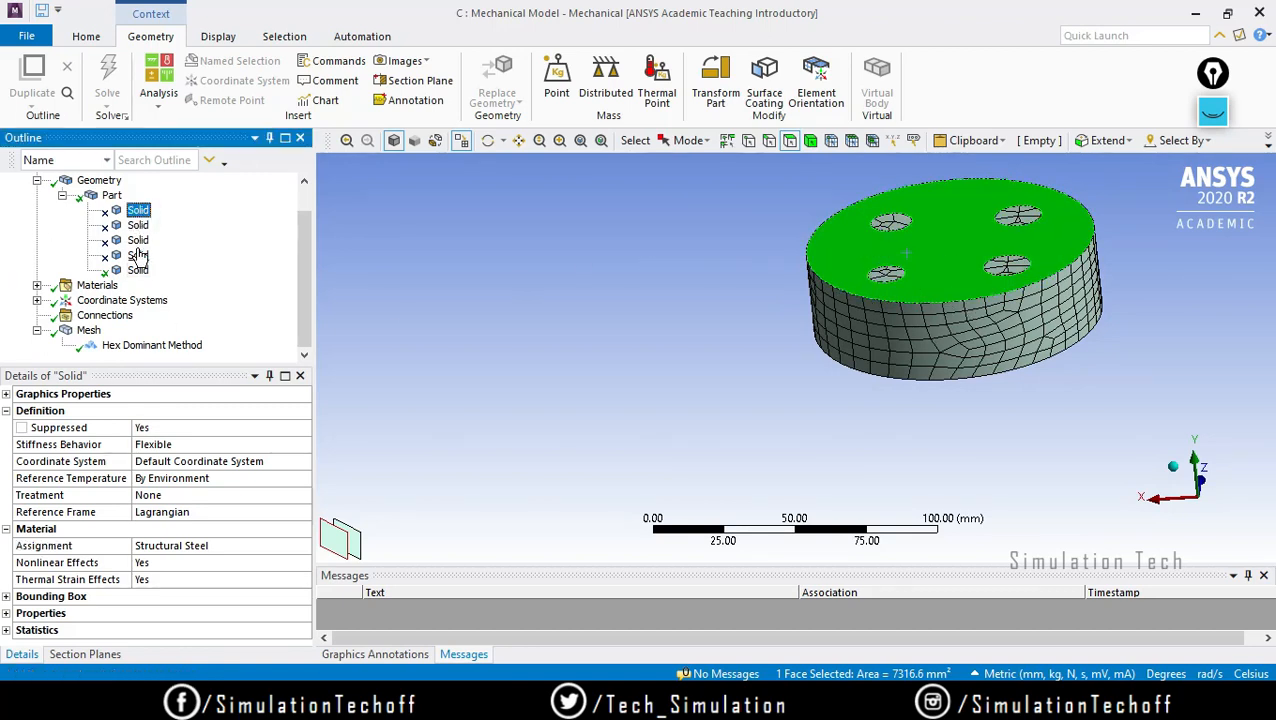
{"action": "left_click", "coordinate": [139, 256], "text": "shift"}
{"action": "right_click", "coordinate": [140, 257]}
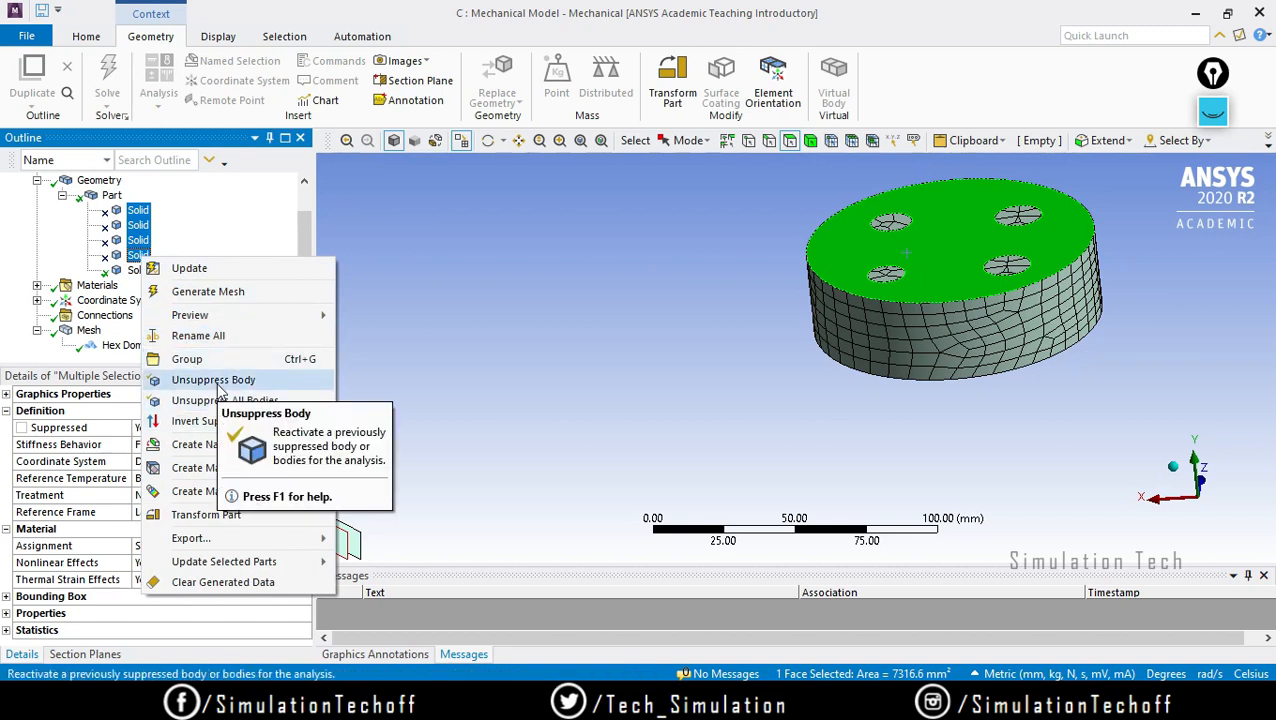
{"action": "left_click", "coordinate": [193, 400]}
Generate the mesh for the complete part and examine the elements on the pins and the disc
{"action": "left_click", "coordinate": [88, 331]}
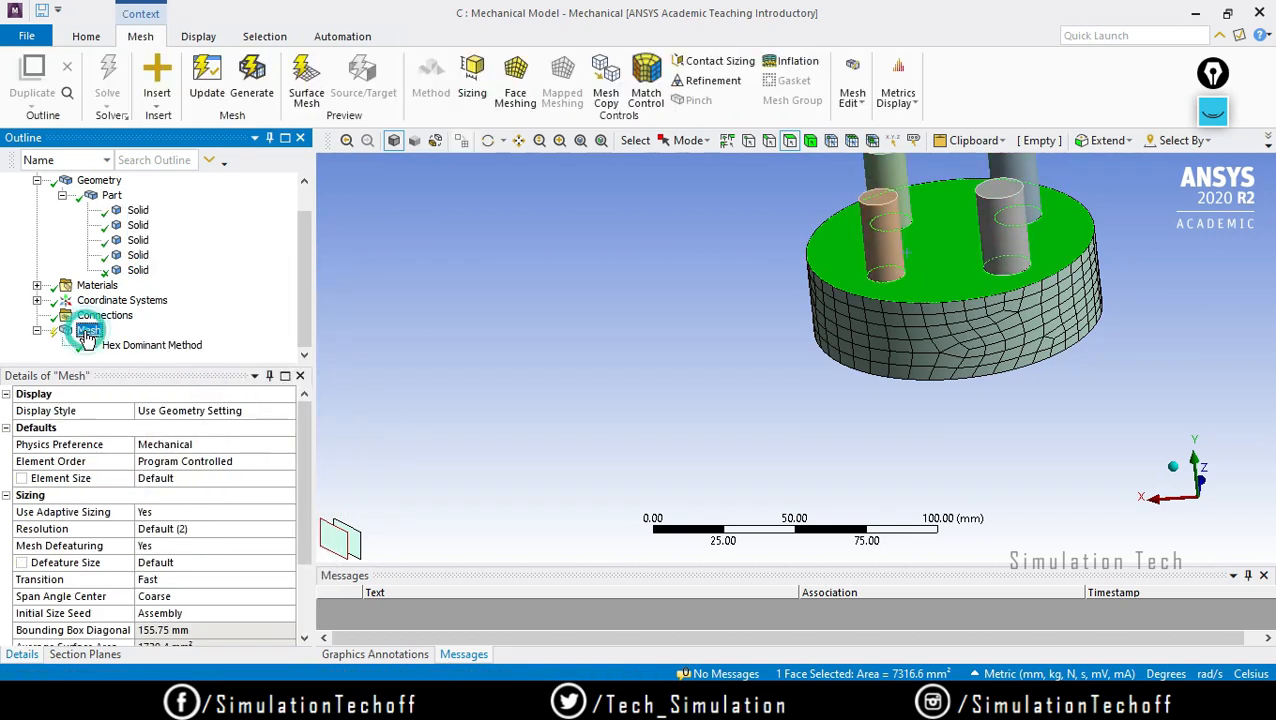
{"action": "right_click", "coordinate": [88, 331]}
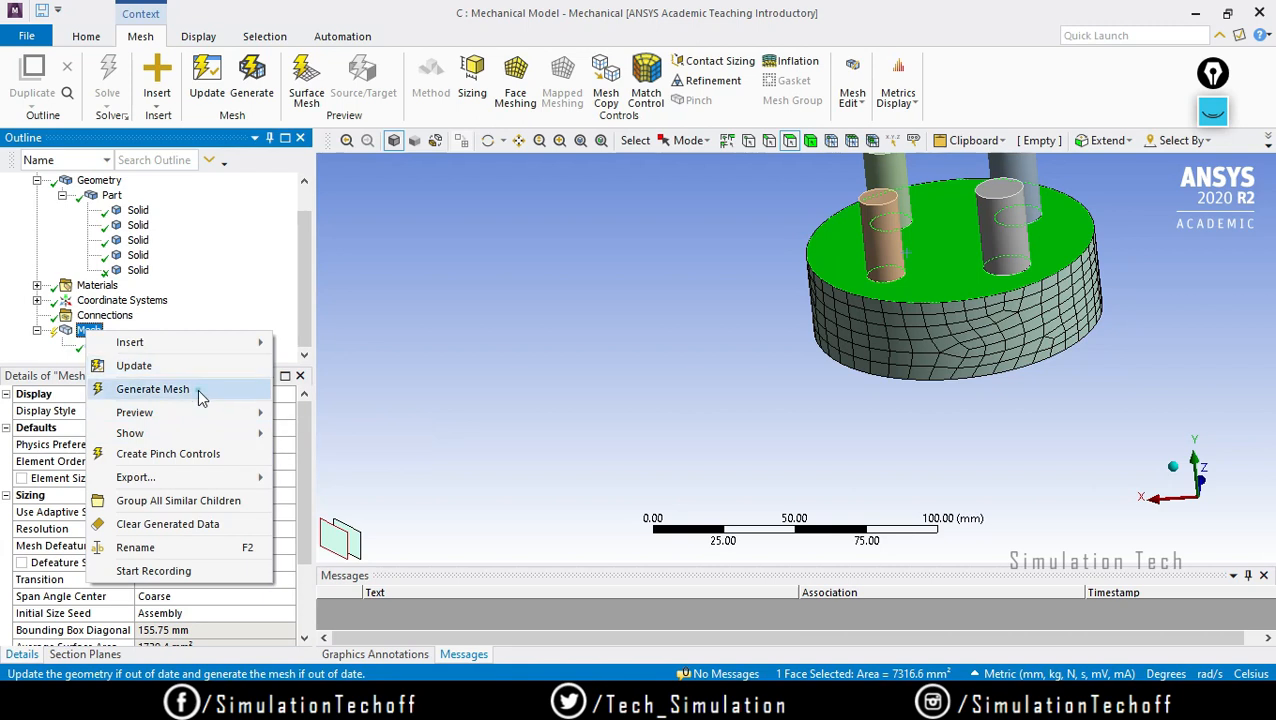
{"action": "left_click", "coordinate": [188, 390]}
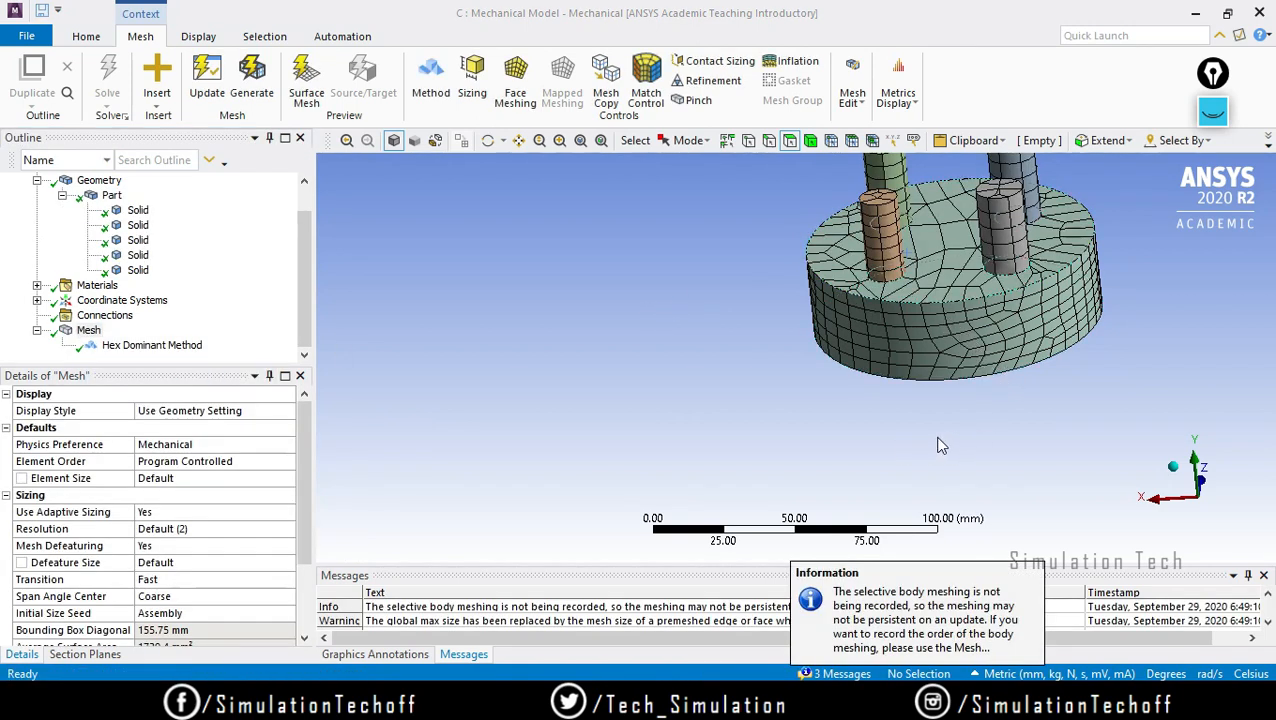
{"action": "middle_click_drag", "start_coordinate": [870, 361], "coordinate": [936, 348]}
{"action": "scroll", "coordinate": [924, 286], "scroll_direction": "up", "scroll_amount": 2}
{"action": "middle_click_drag", "start_coordinate": [923, 286], "coordinate": [722, 333]}
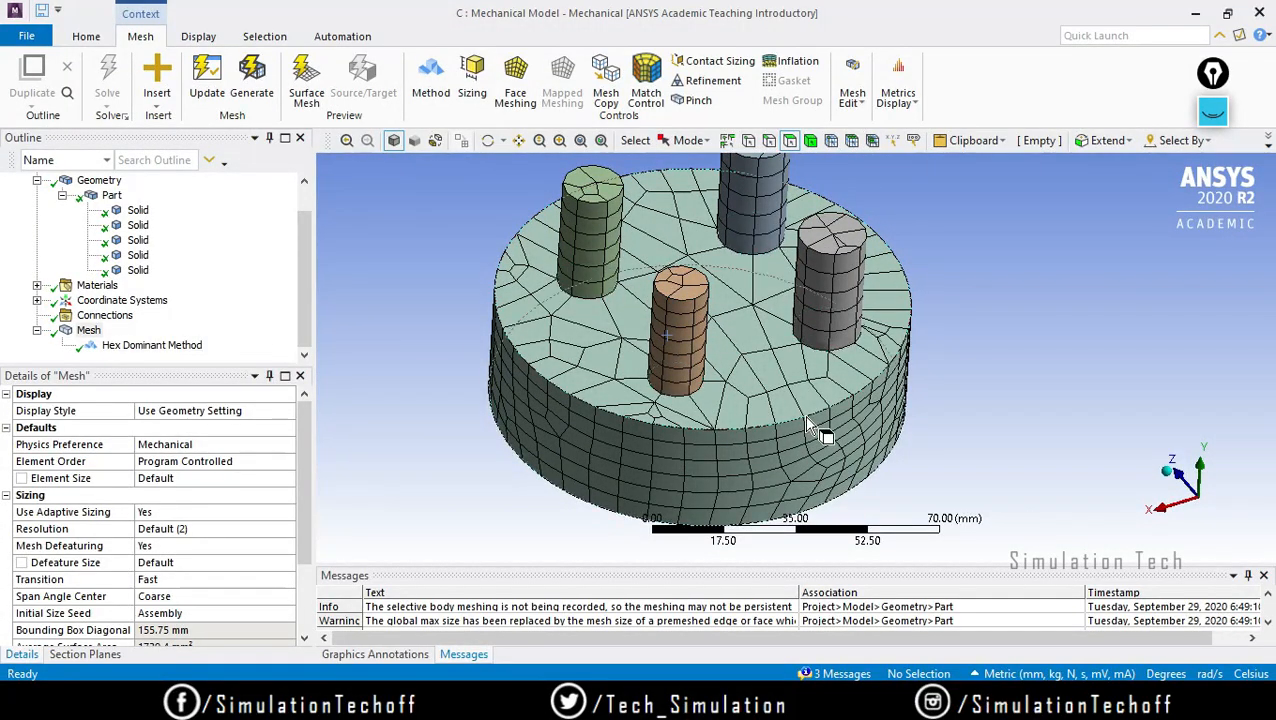
{"action": "scroll", "coordinate": [690, 390], "scroll_direction": "up", "scroll_amount": 2}
{"action": "middle_click_drag", "start_coordinate": [637, 366], "coordinate": [743, 345], "text": "ctrl"}
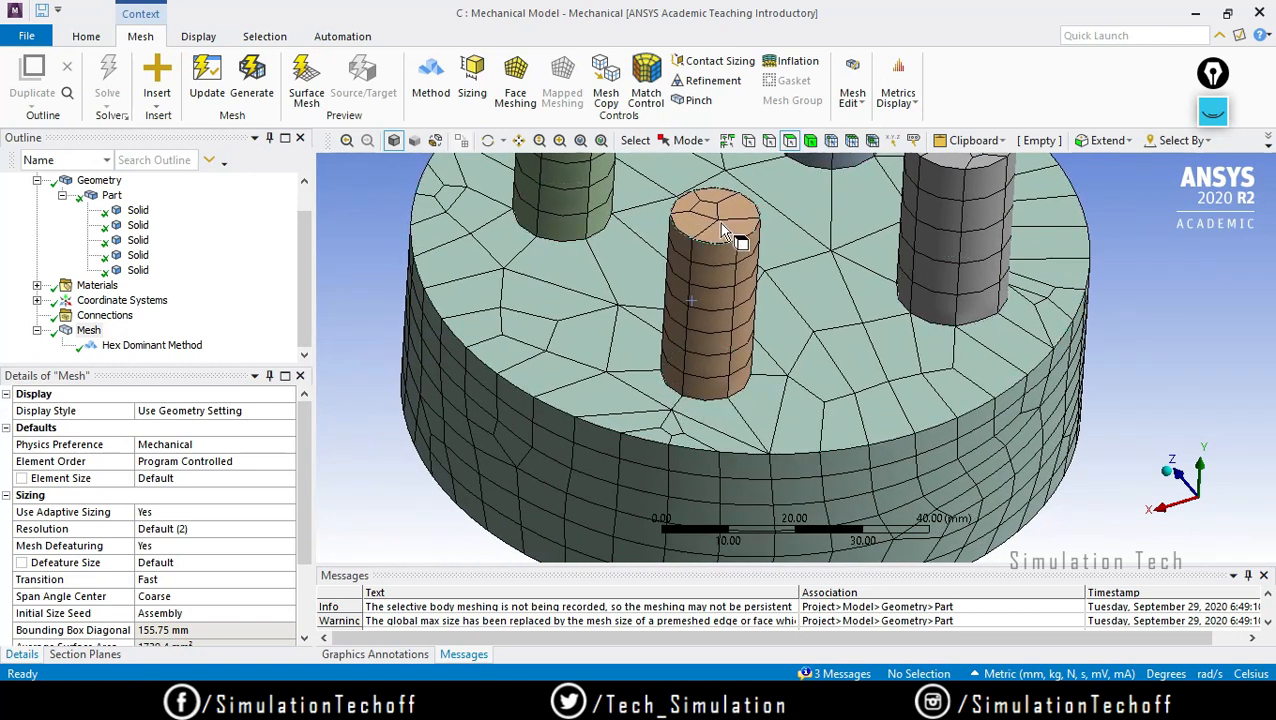
Compare the elements on the four pins with the disc's top and side mesh, close up and on the whole part
{"action": "scroll", "coordinate": [760, 265], "scroll_direction": "up", "scroll_amount": 1}
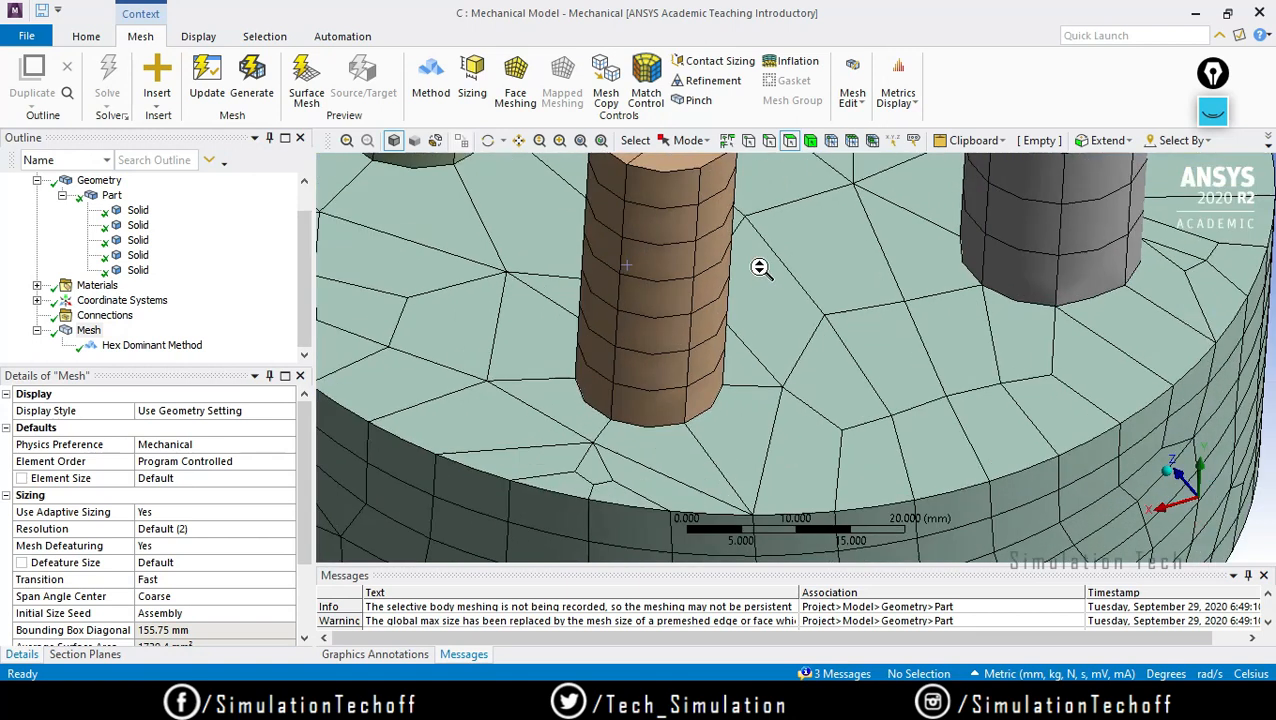
{"action": "scroll", "coordinate": [718, 268], "scroll_direction": "down", "scroll_amount": 3}
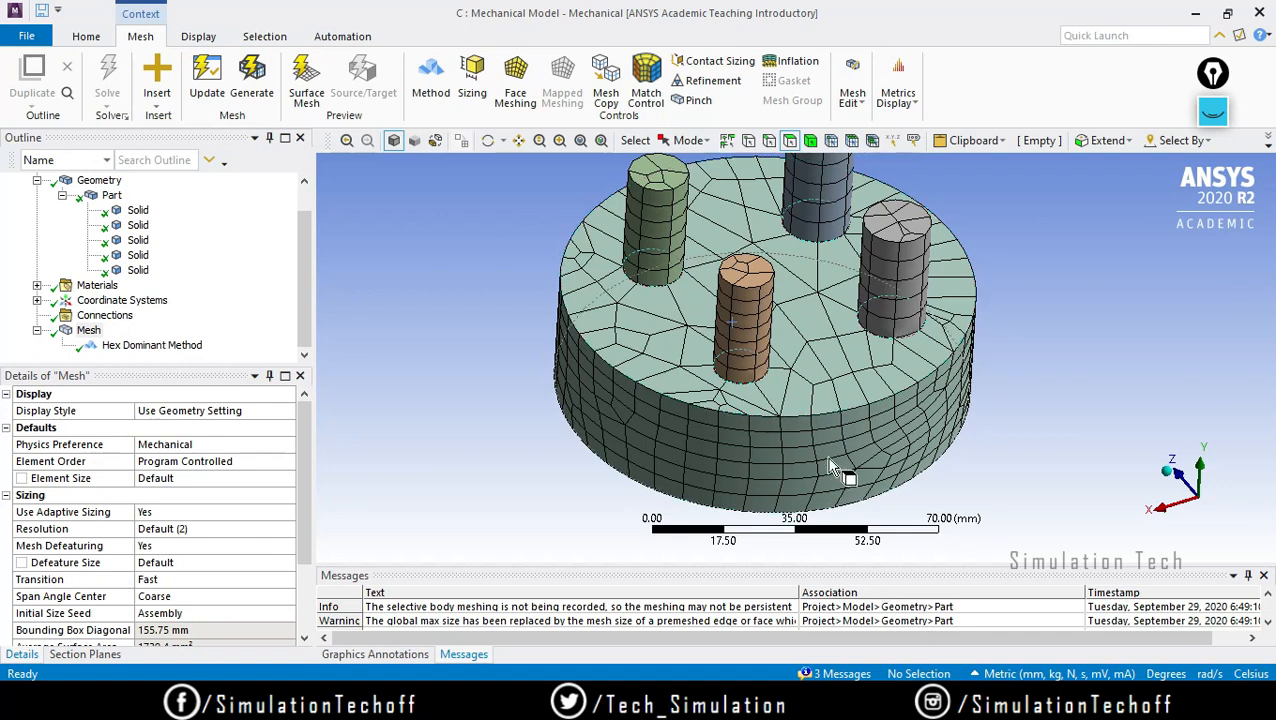
{"action": "scroll", "coordinate": [769, 456], "scroll_direction": "up", "scroll_amount": 1}
{"action": "scroll", "coordinate": [760, 420], "scroll_direction": "down", "scroll_amount": 5}
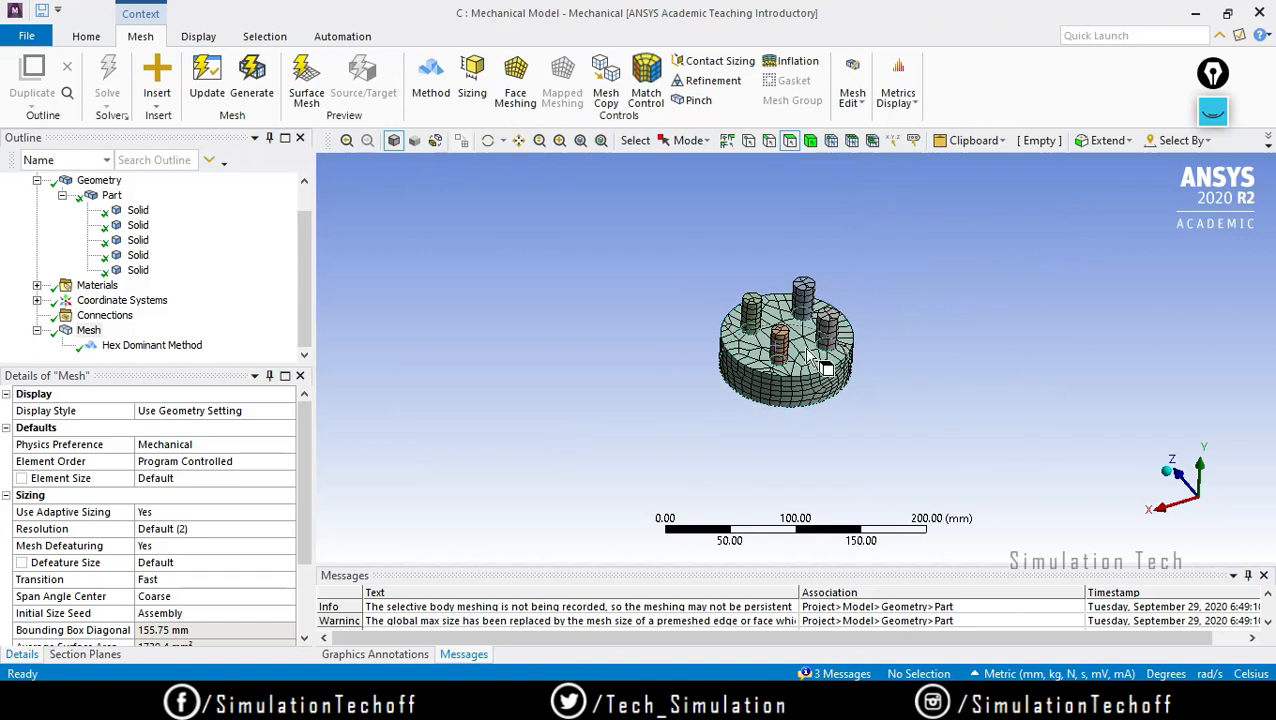
{"action": "scroll", "coordinate": [763, 400], "scroll_direction": "down", "scroll_amount": 1}
{"action": "scroll", "coordinate": [703, 421], "scroll_direction": "up", "scroll_amount": 5}
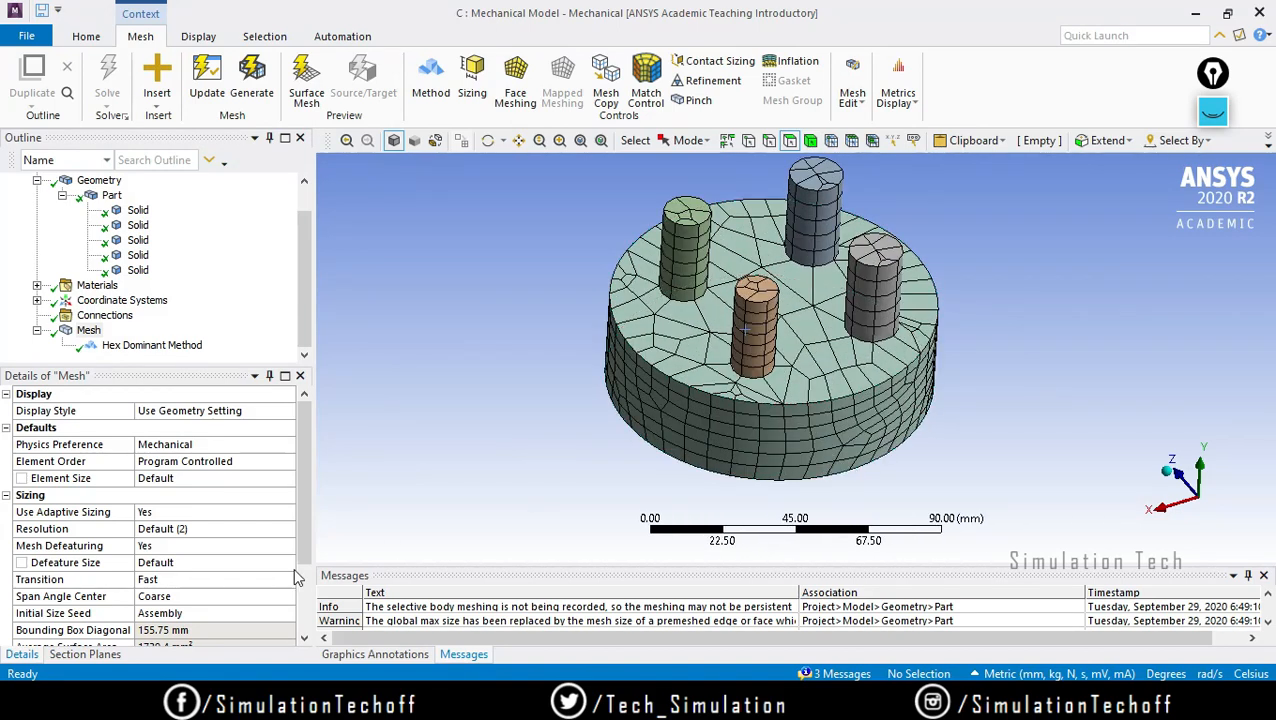
Delete the Hex Dominant method from the mesh
{"action": "right_click", "coordinate": [118, 345]}
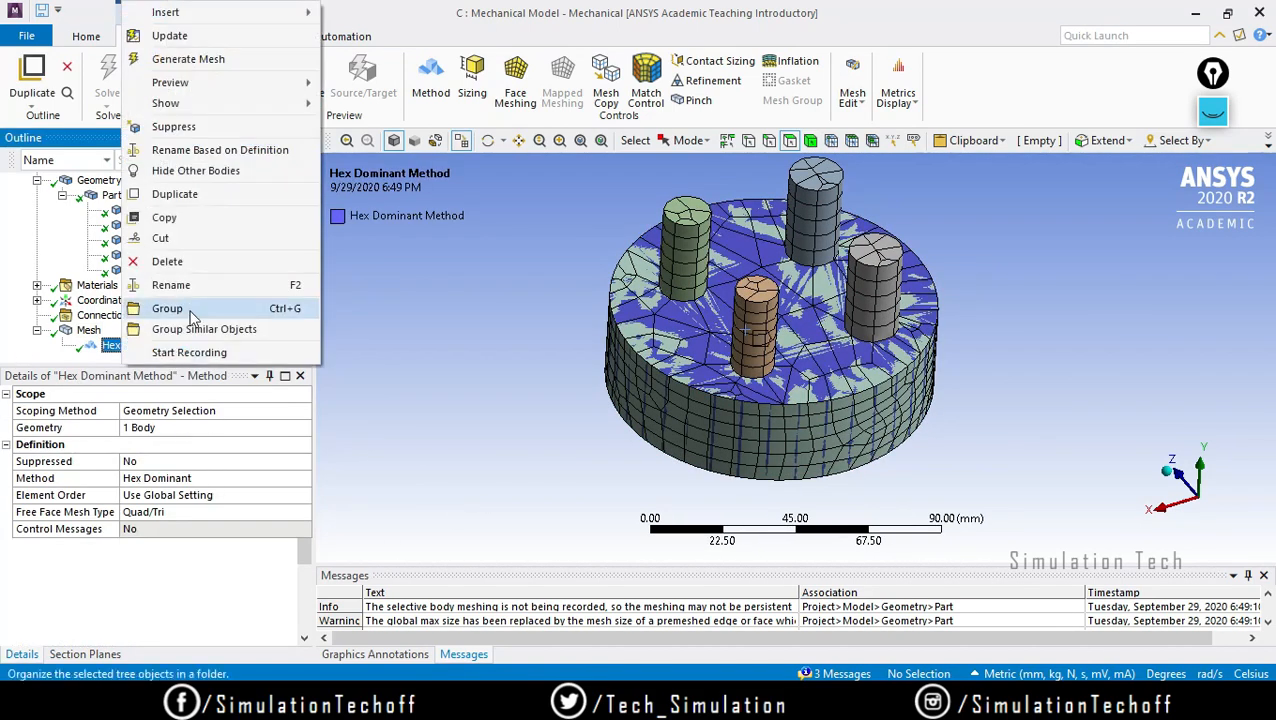
{"action": "left_click", "coordinate": [194, 262]}
{"action": "left_click", "coordinate": [646, 418]}
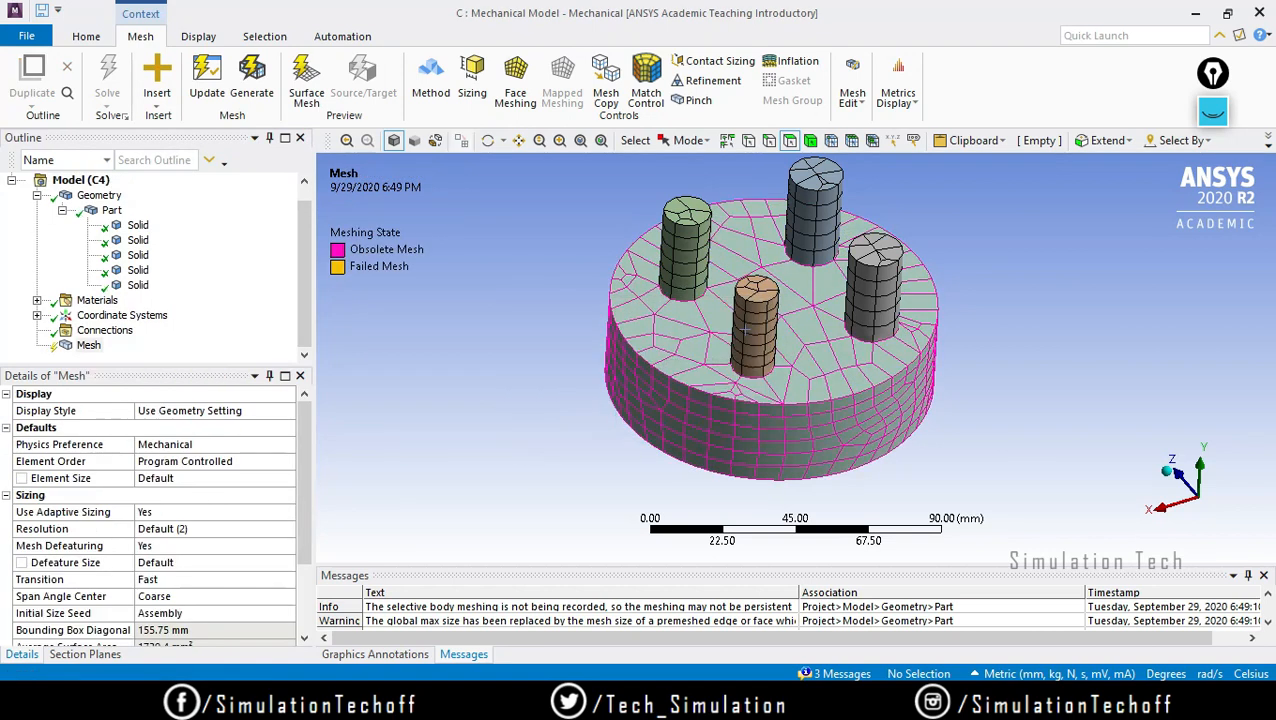
Switch to DesignModeler and explode the multibody part into separate bodies
{"action": "left_click", "coordinate": [988, 638]}
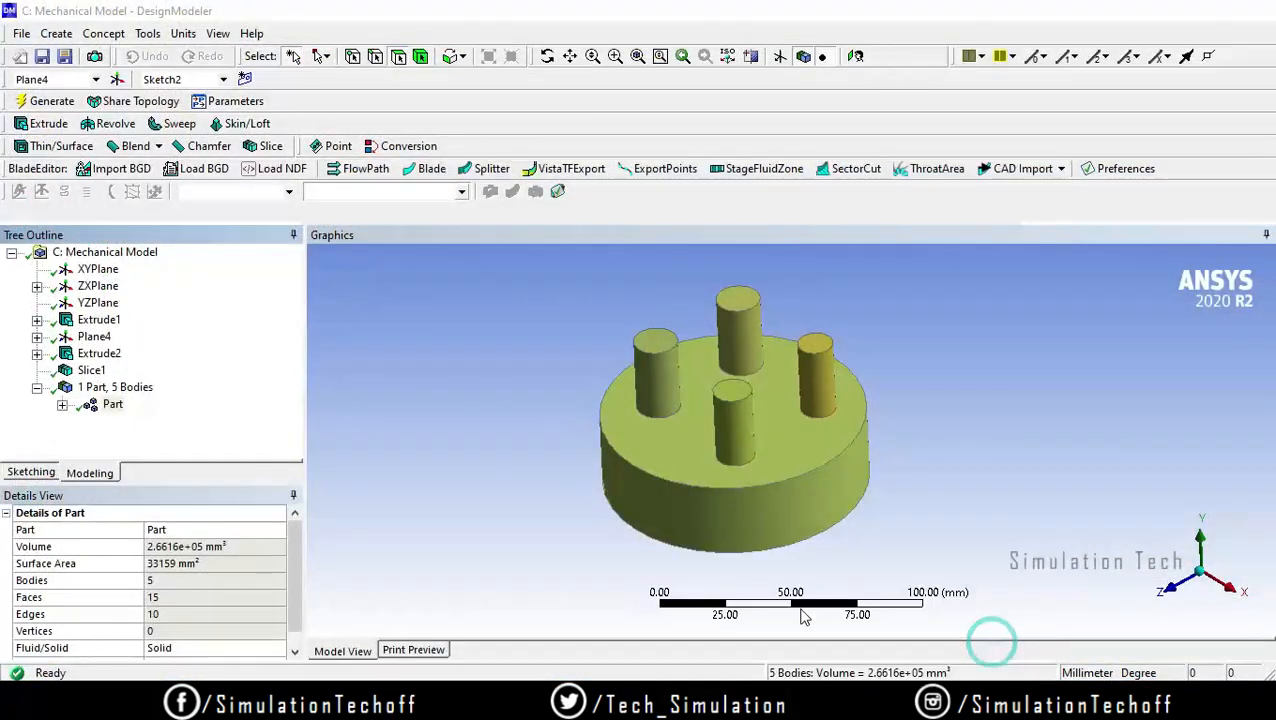
{"action": "left_click", "coordinate": [62, 382]}
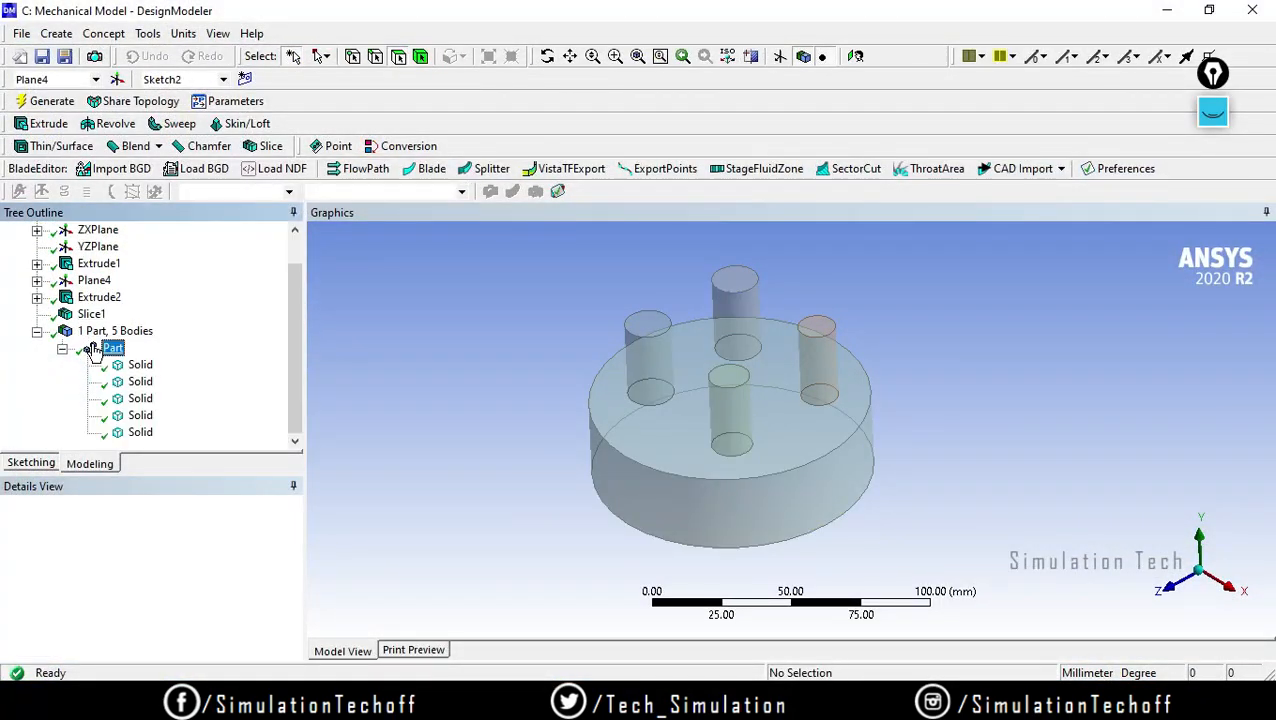
{"action": "right_click", "coordinate": [100, 348]}
{"action": "left_click", "coordinate": [160, 392]}
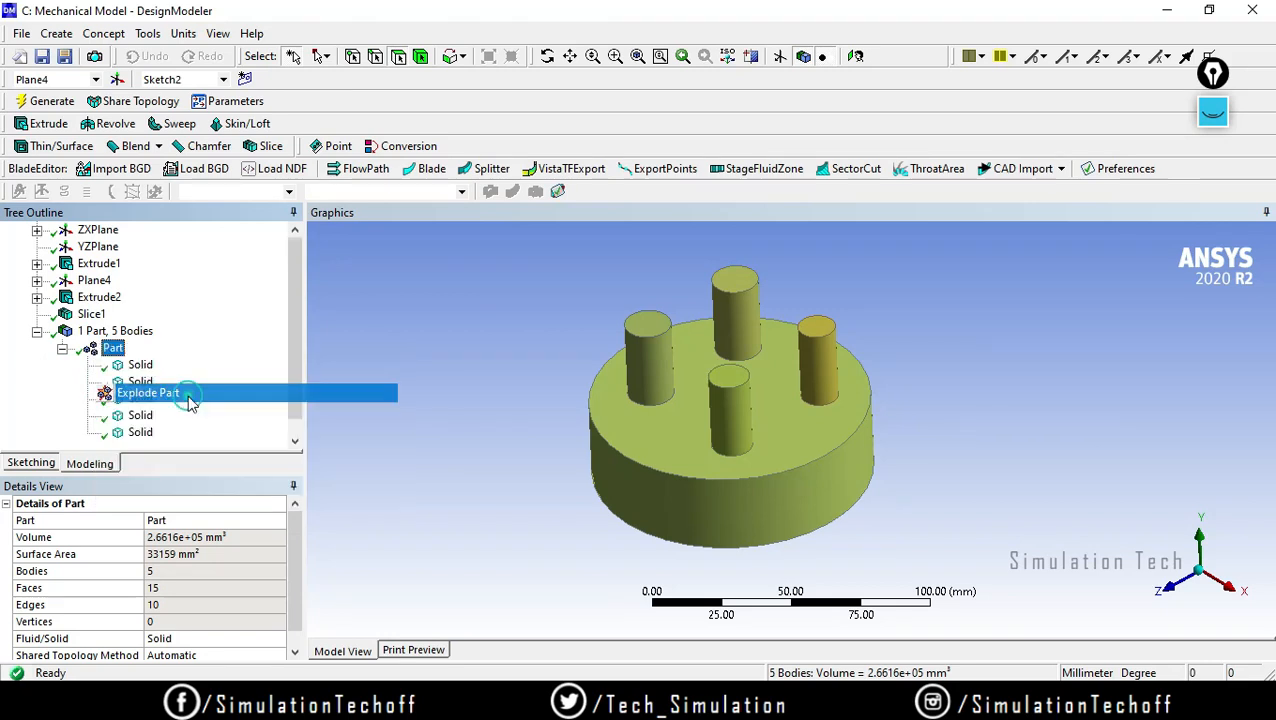
Delete the Slice1 feature so the disc and pins form one solid again
{"action": "right_click", "coordinate": [88, 333]}
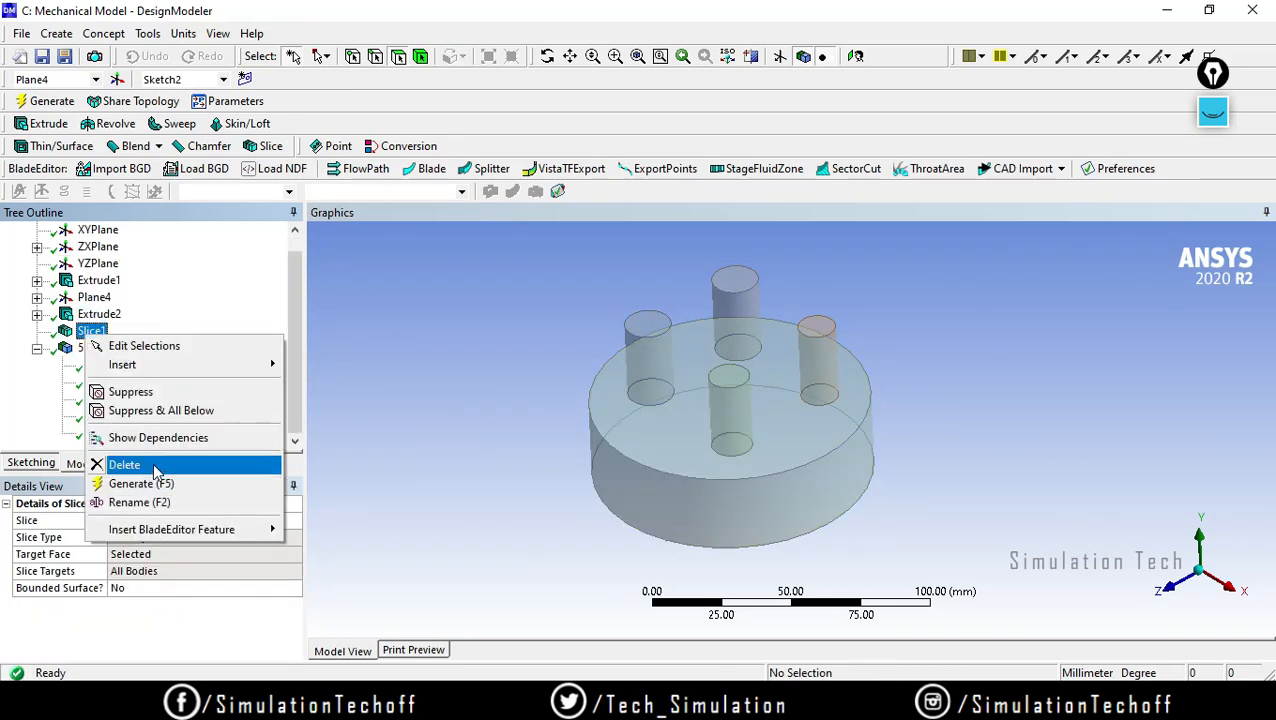
{"action": "left_click", "coordinate": [152, 463]}
{"action": "left_click", "coordinate": [578, 416]}
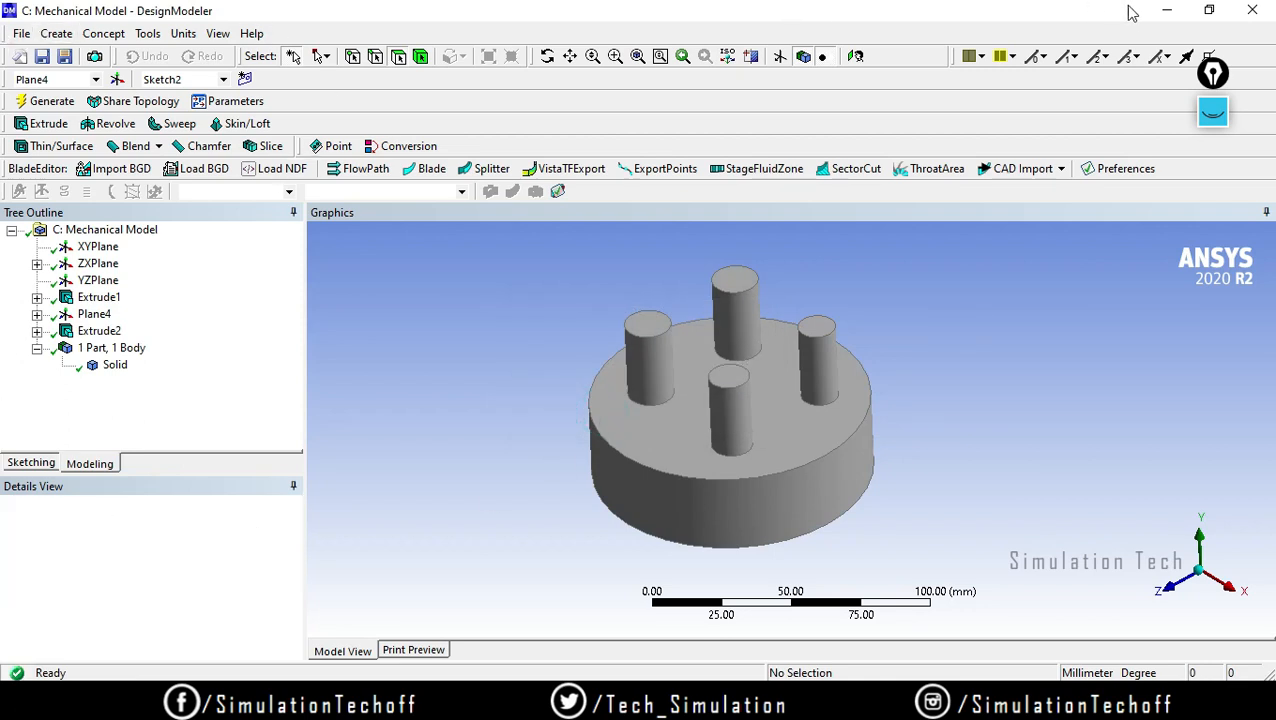
Return to Mechanical and update the geometry from its source
{"action": "left_click", "coordinate": [1166, 11]}
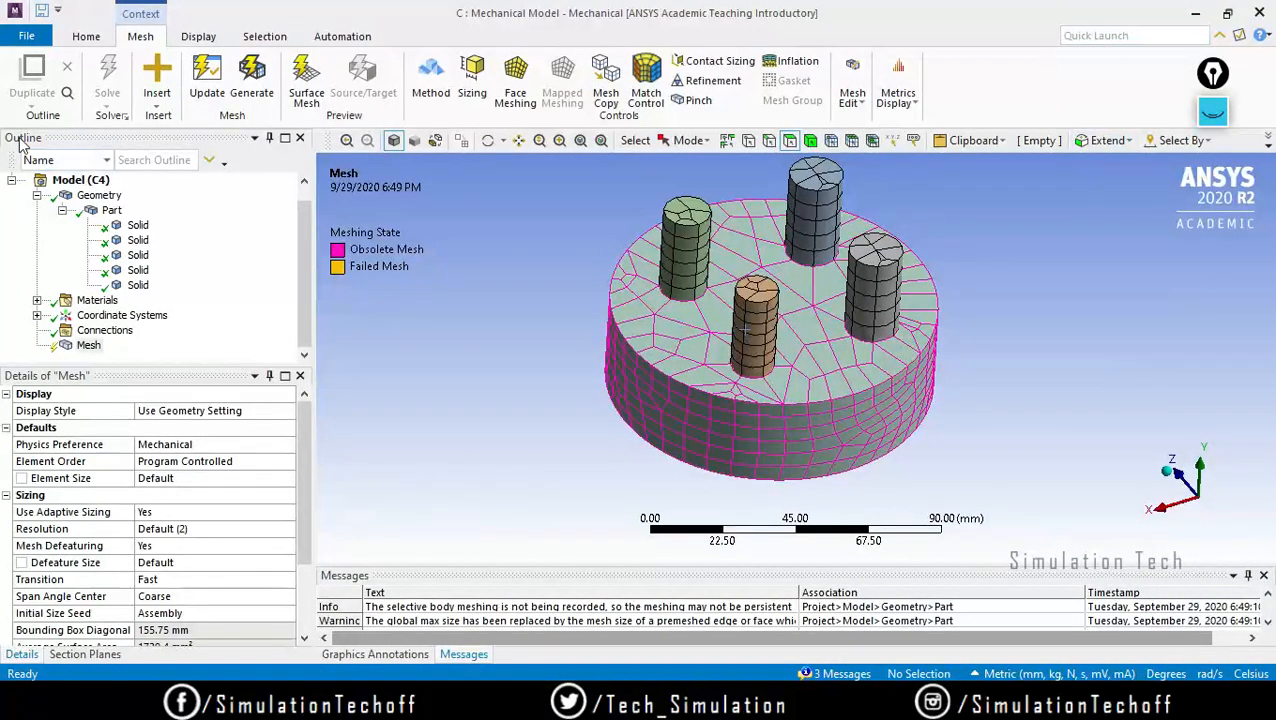
{"action": "left_click", "coordinate": [100, 197]}
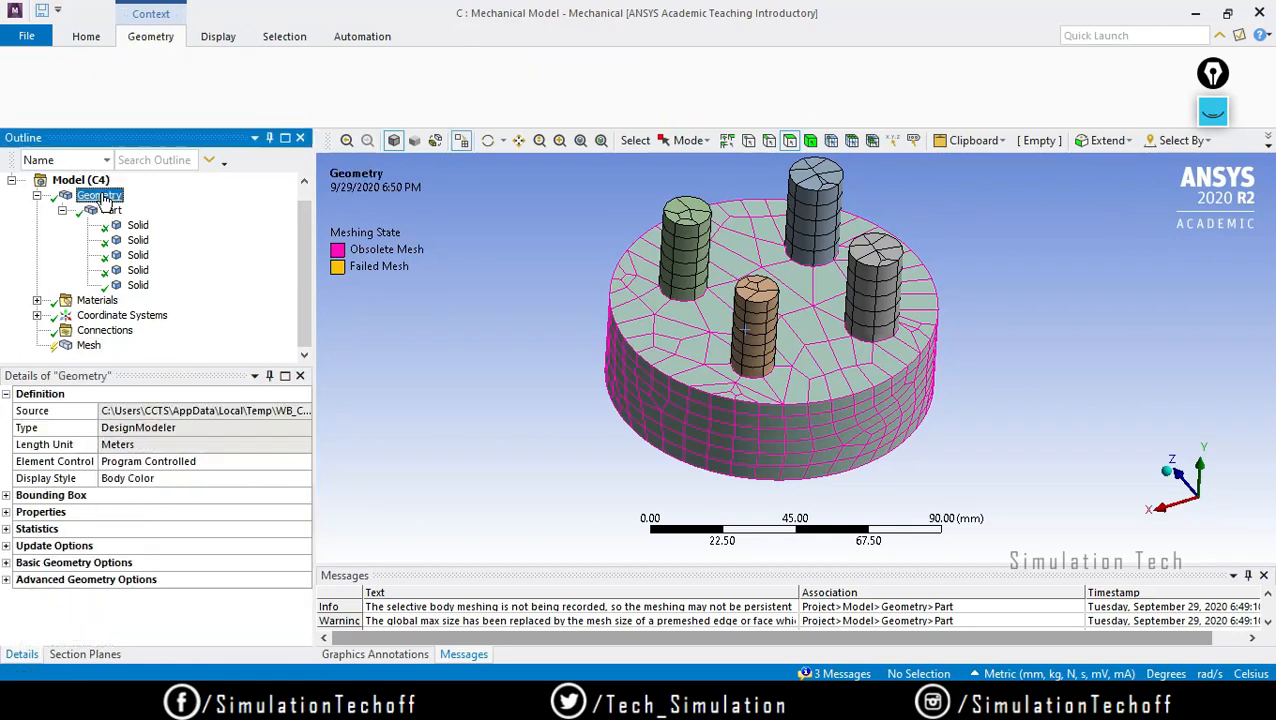
{"action": "right_click", "coordinate": [100, 197]}
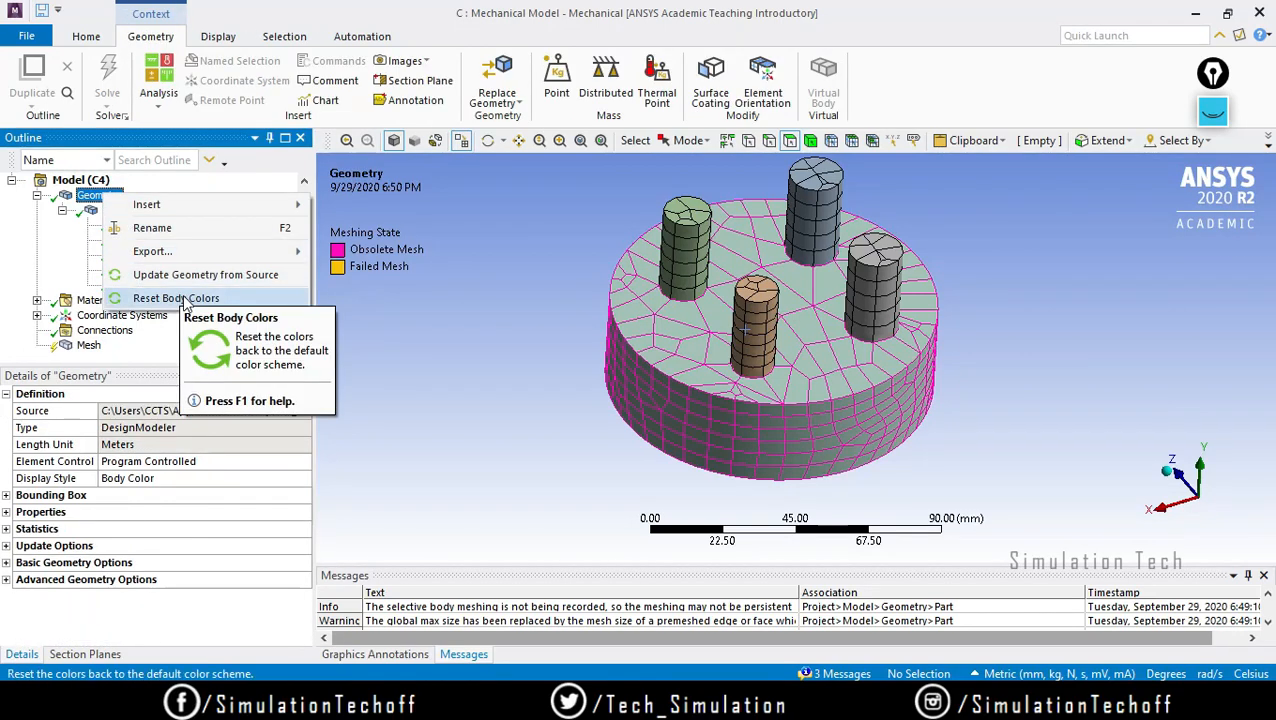
{"action": "left_click", "coordinate": [185, 274]}
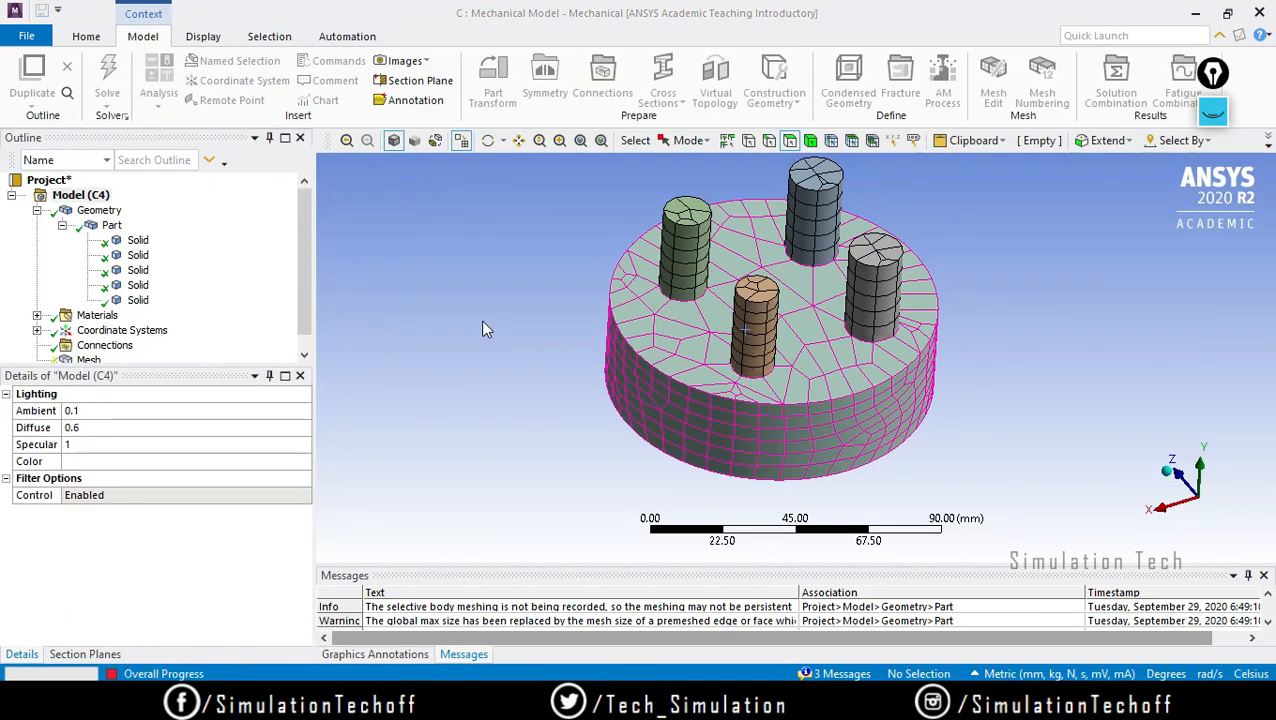
{"action": "left_click", "coordinate": [135, 241]}
Insert a mesh method and scope it to the single disc-with-pins body
{"action": "left_click", "coordinate": [86, 302]}
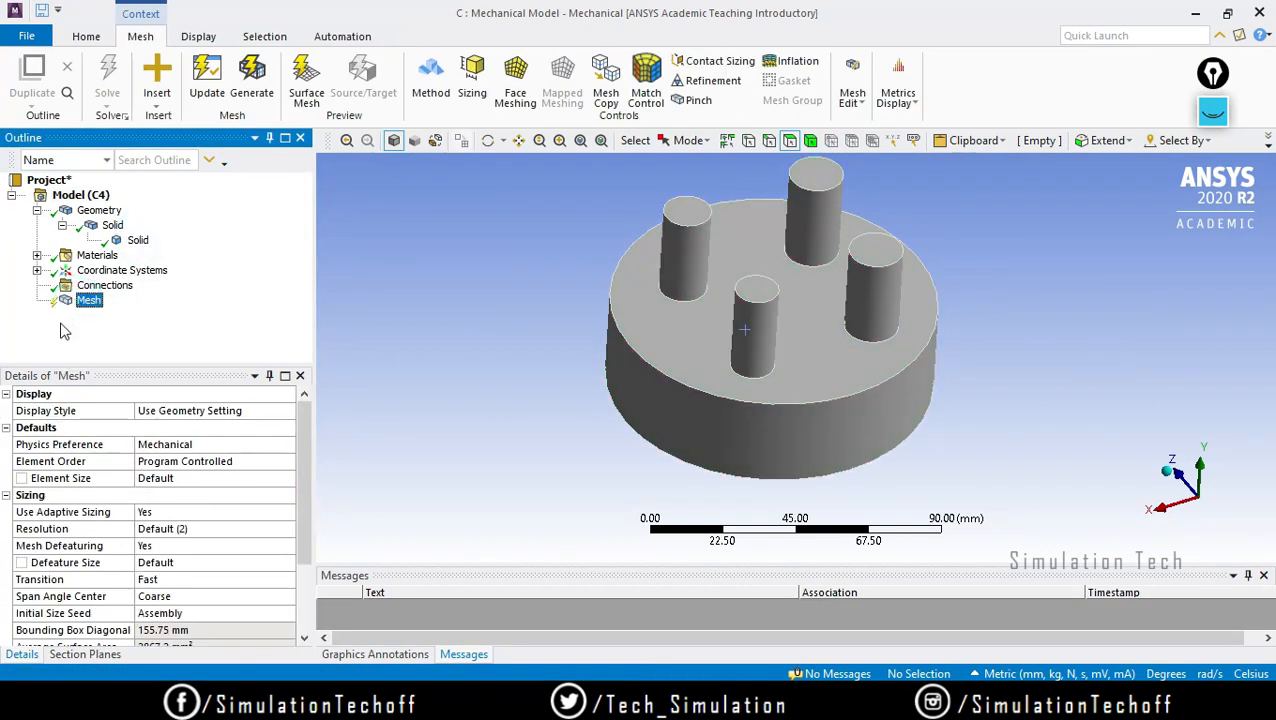
{"action": "right_click", "coordinate": [89, 304]}
{"action": "mouse_move", "coordinate": [150, 308]}
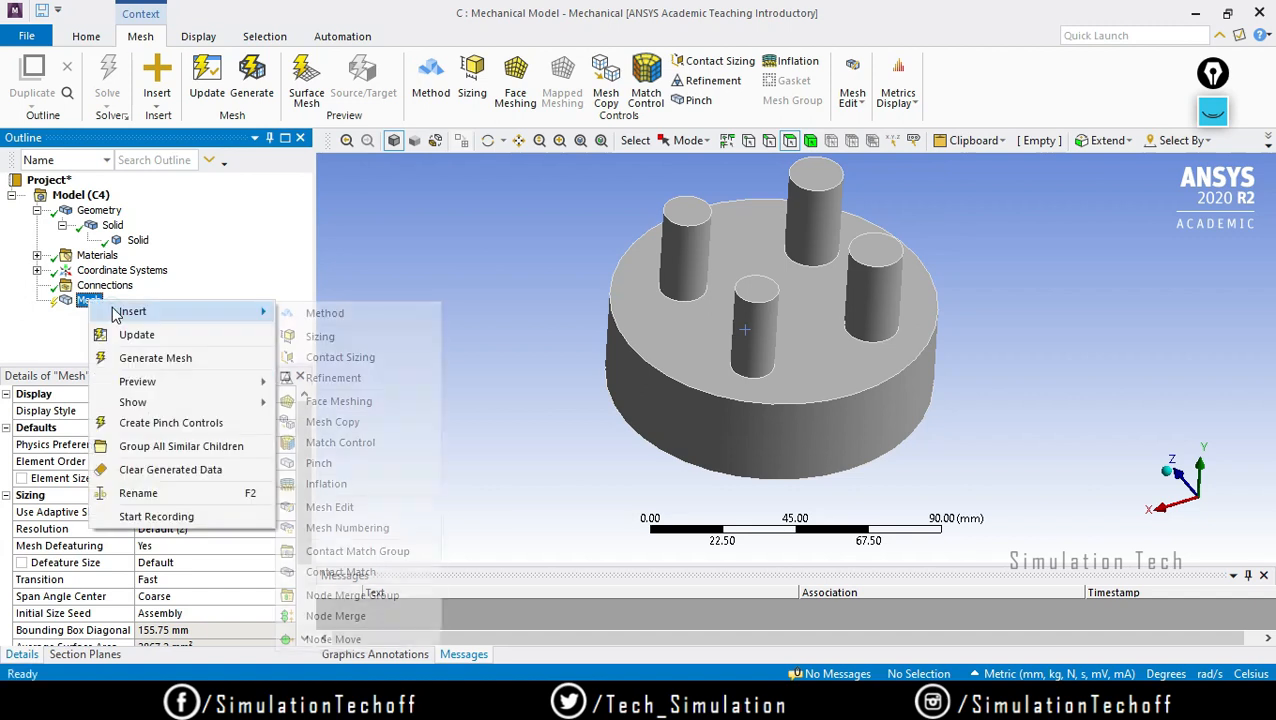
{"action": "left_click", "coordinate": [411, 307]}
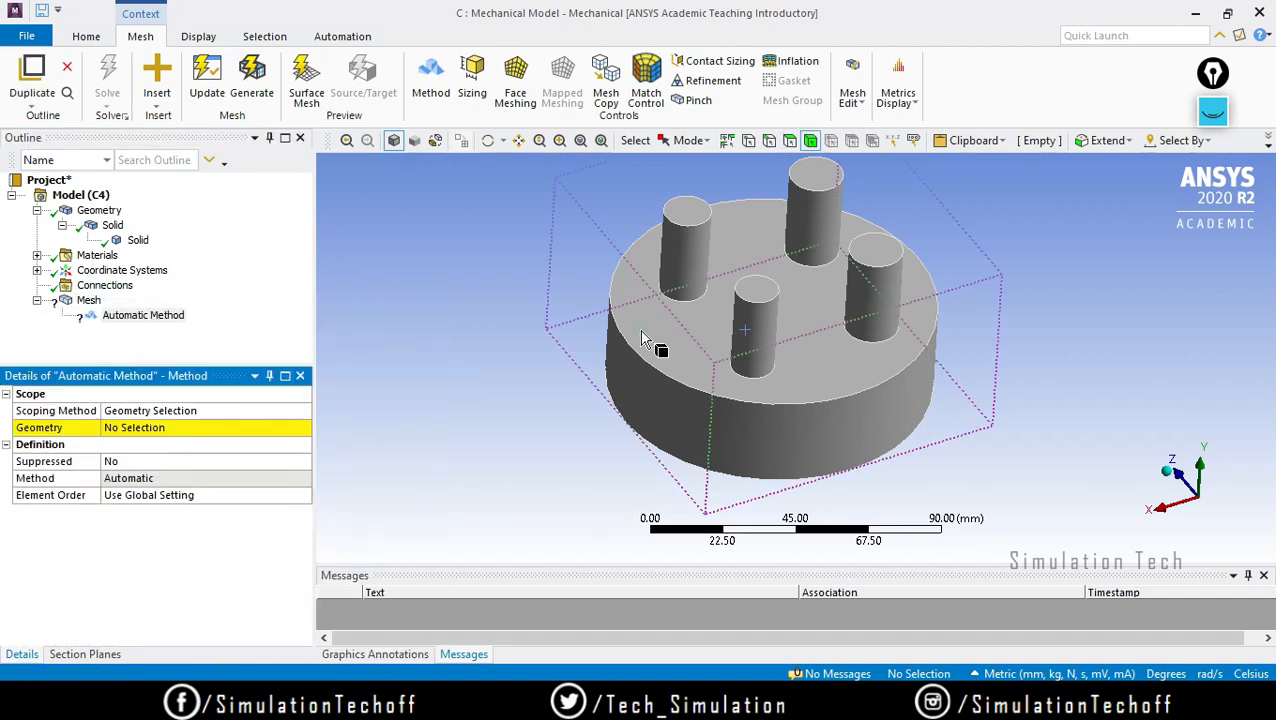
{"action": "left_click", "coordinate": [652, 343]}
{"action": "left_click", "coordinate": [106, 427]}
{"action": "left_click", "coordinate": [141, 427]}
Set the mesh method of the body to MultiZone
{"action": "left_click", "coordinate": [176, 478]}
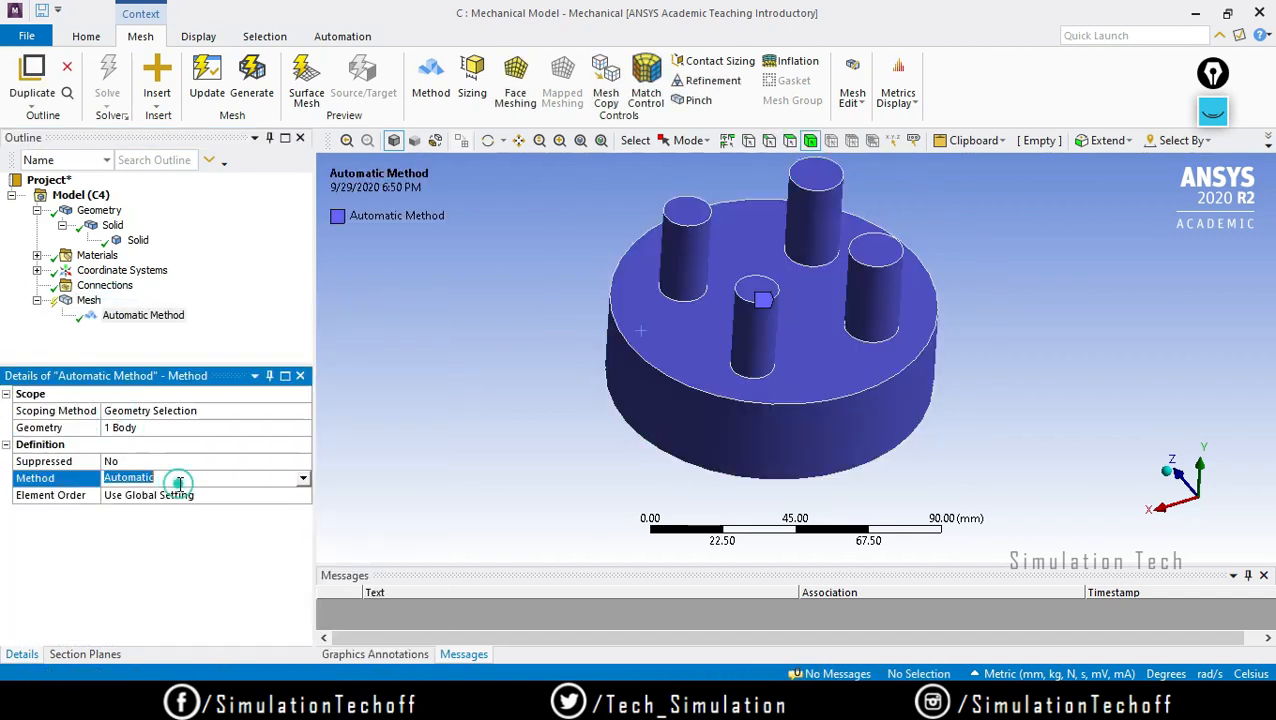
{"action": "left_click", "coordinate": [304, 478]}
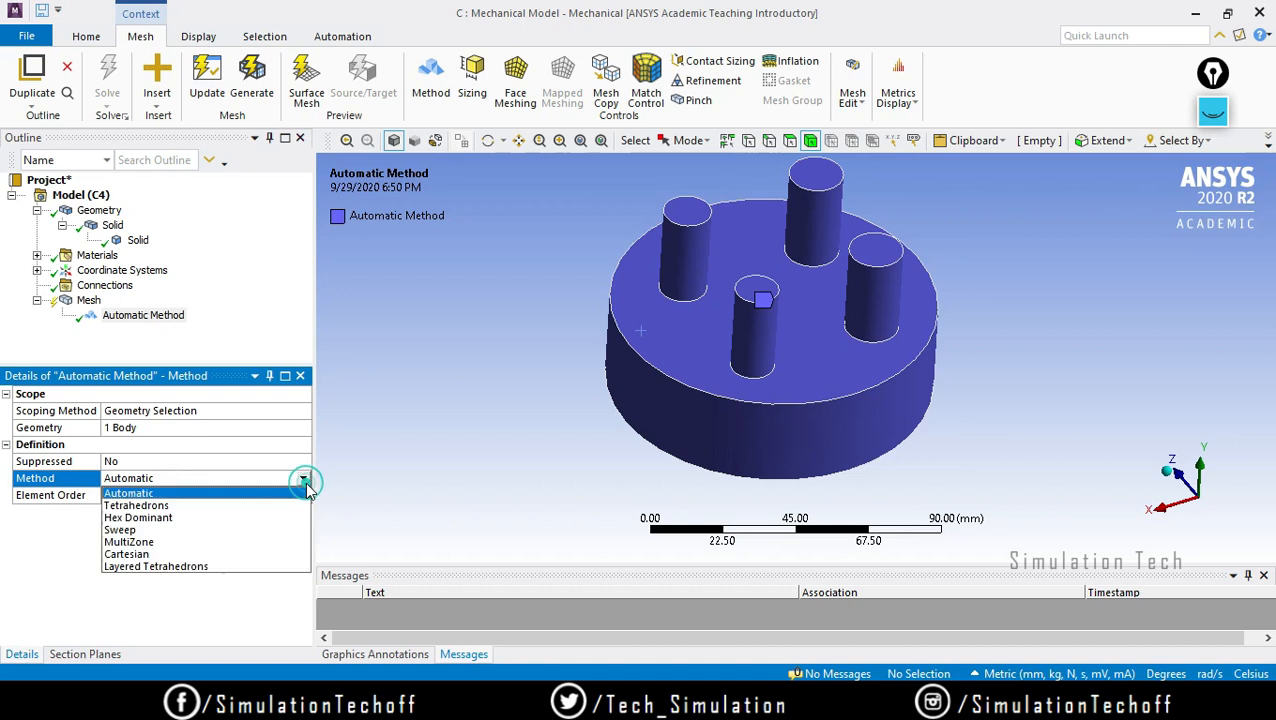
{"action": "left_click", "coordinate": [172, 547]}
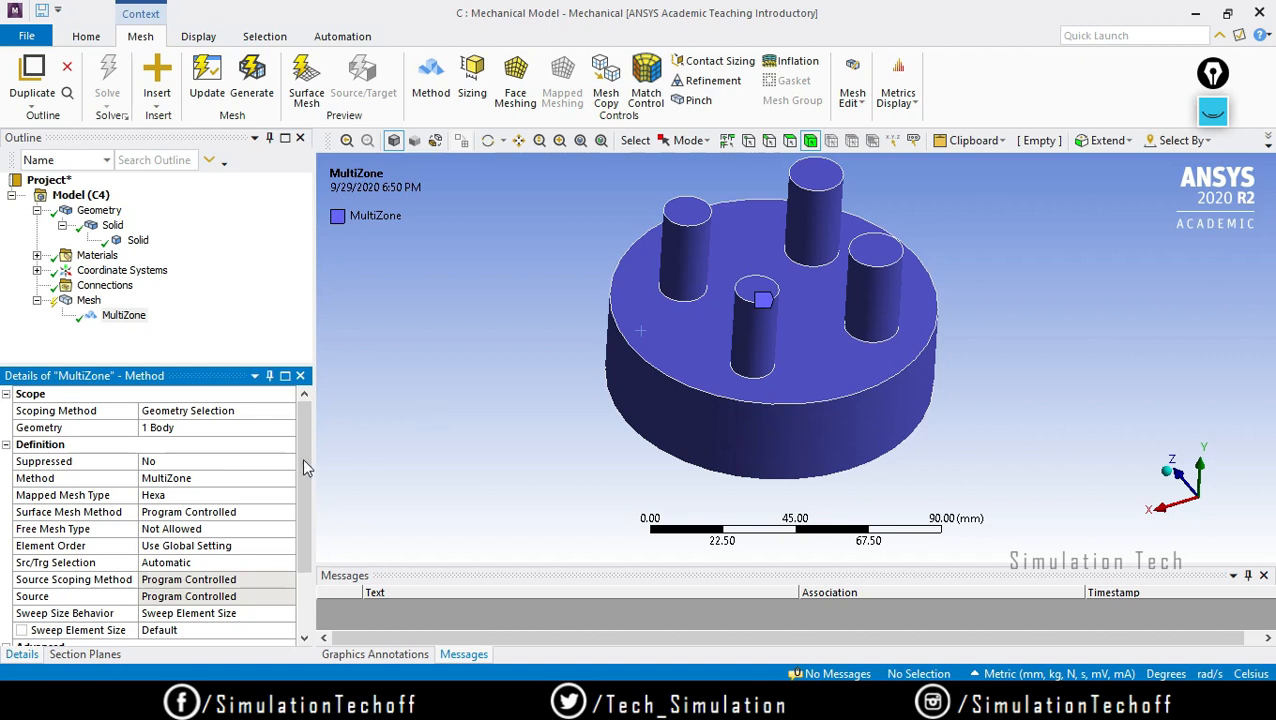
Review the Mapped Mesh Type options of the MultiZone method
{"action": "left_click_drag", "start_coordinate": [301, 449], "coordinate": [305, 490]}
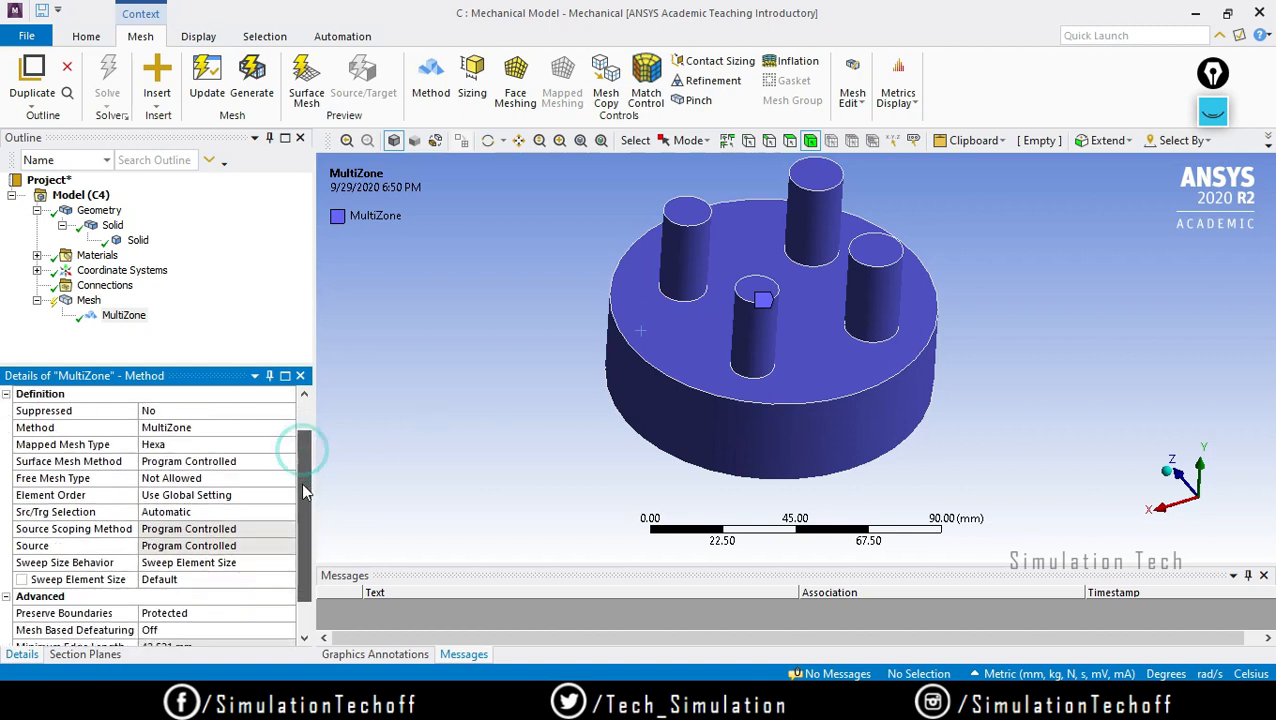
{"action": "left_click", "coordinate": [203, 446]}
{"action": "left_click", "coordinate": [287, 446]}
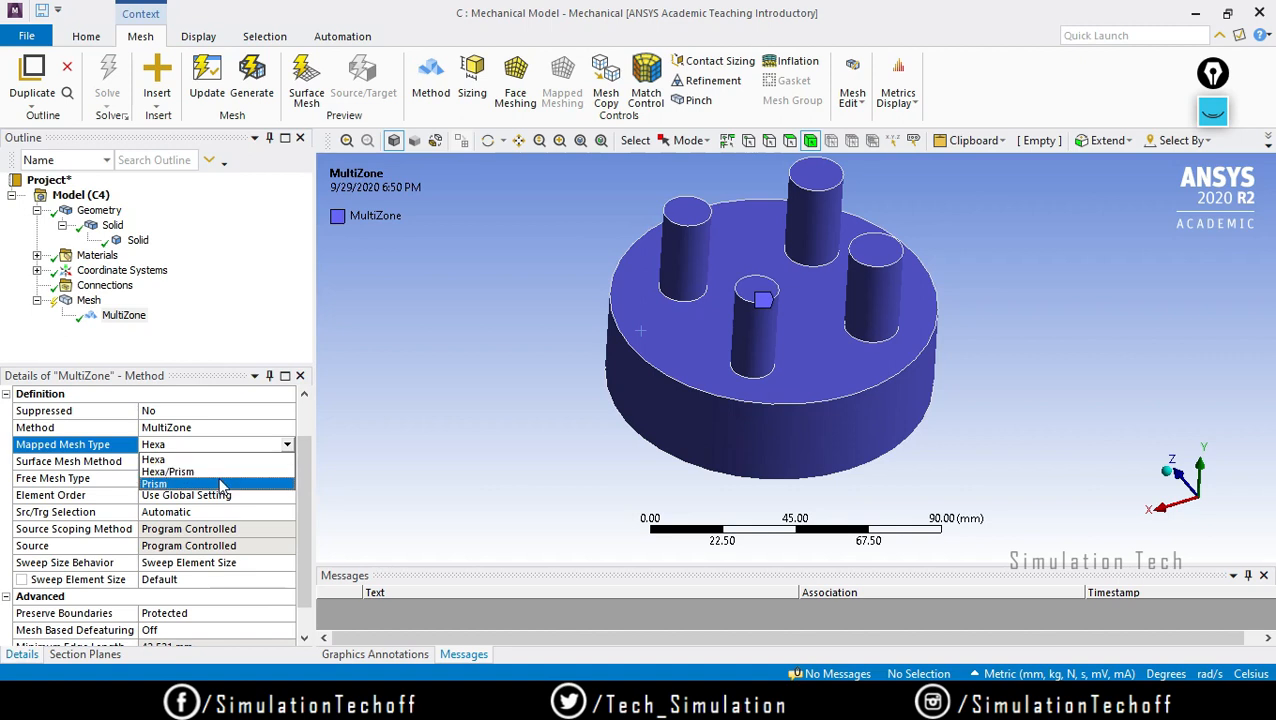
{"action": "left_click", "coordinate": [446, 381]}
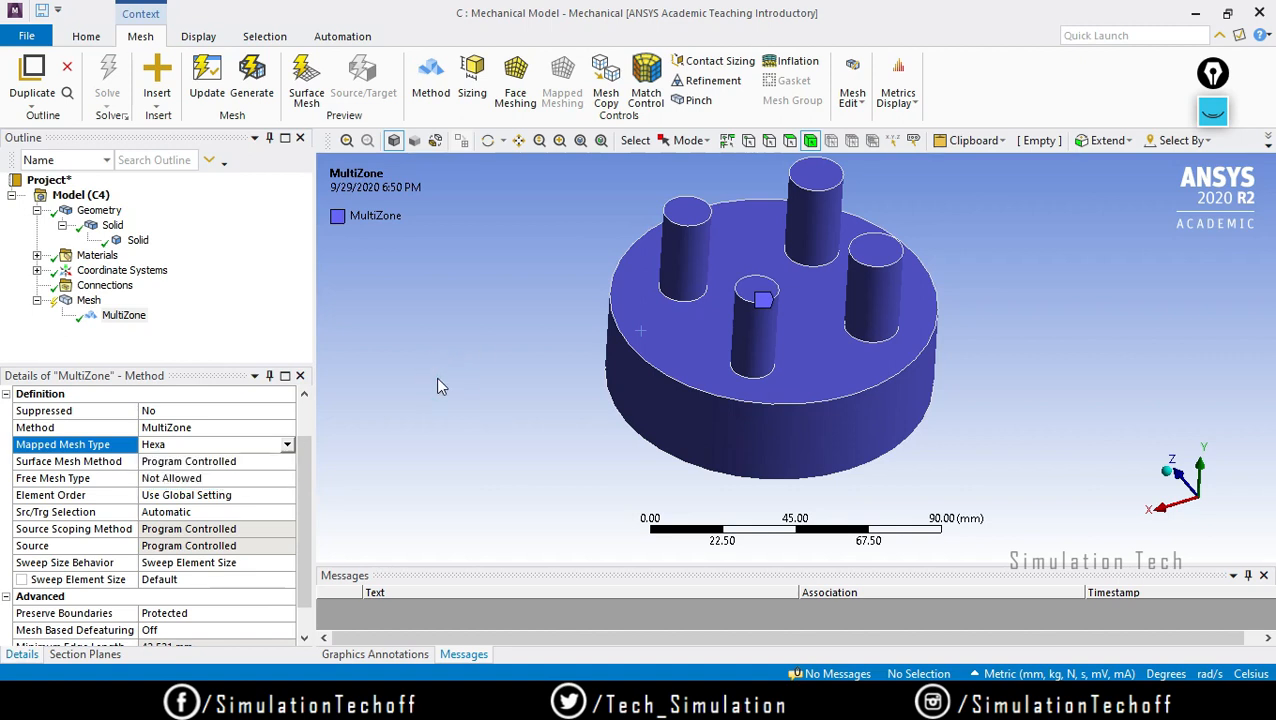
{"action": "left_click", "coordinate": [1213, 115]}
{"action": "left_click", "coordinate": [1213, 158]}
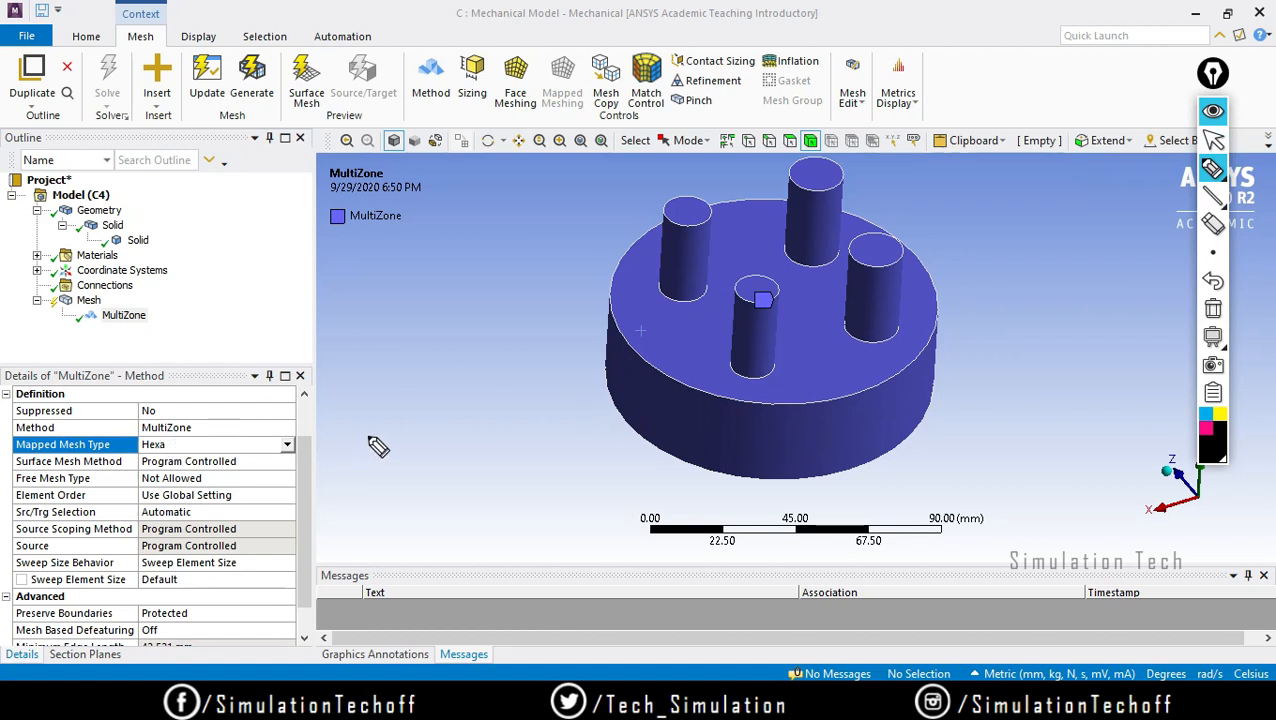
{"action": "mouse_move", "coordinate": [536, 384]}
{"action": "left_mouse_down"}
{"action": "mouse_move", "coordinate": [600, 364]}
{"action": "mouse_move", "coordinate": [584, 402]}
{"action": "left_mouse_up"}
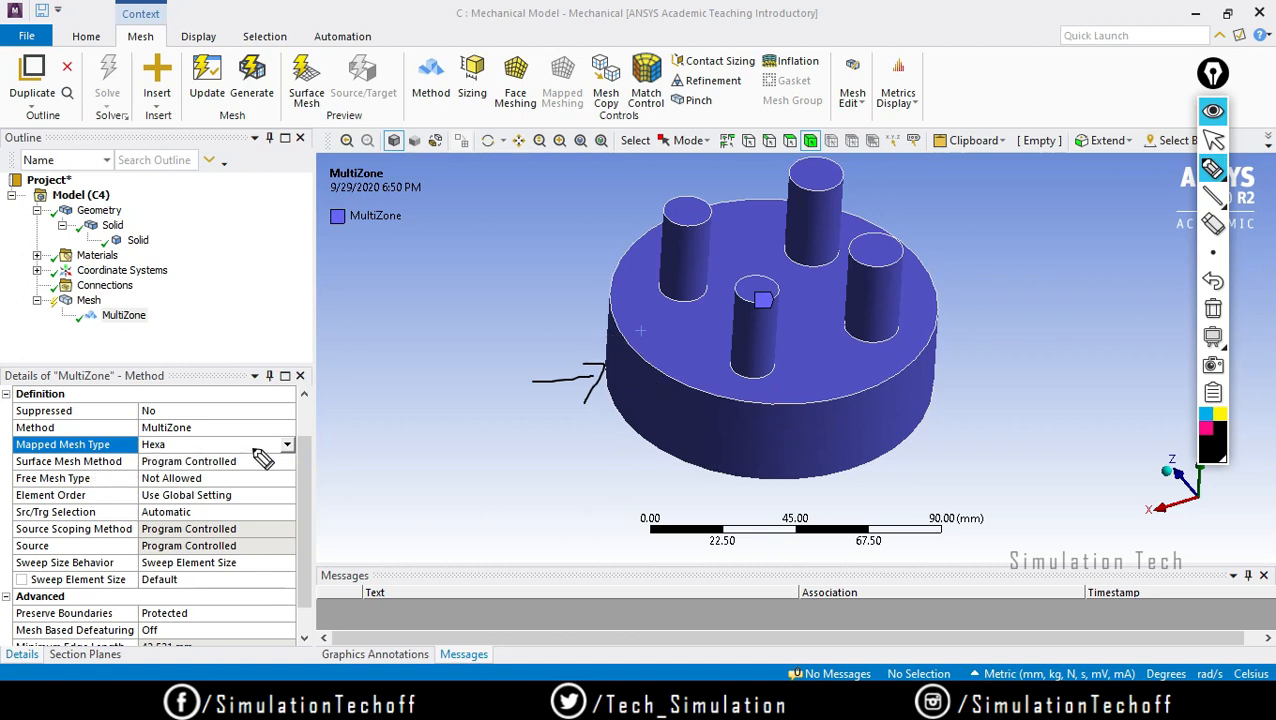
{"action": "left_click", "coordinate": [1213, 140]}
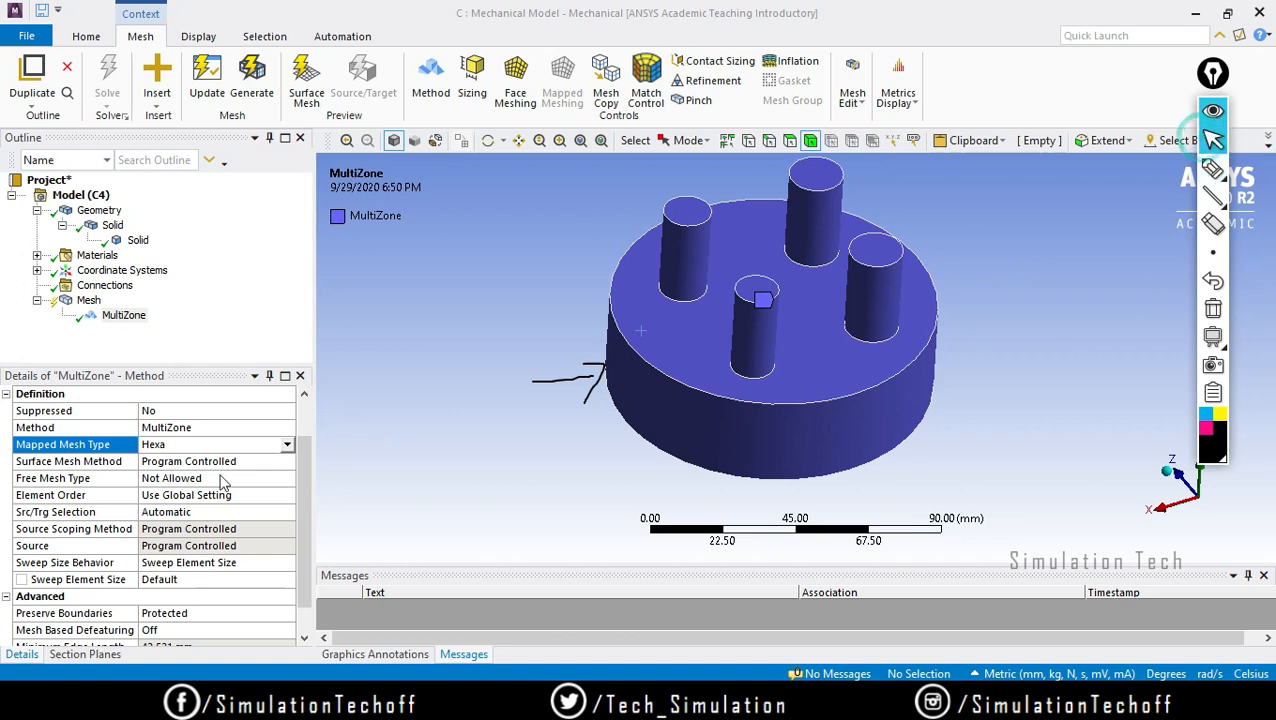
Try Hexa/Prism as the mapped mesh type of the MultiZone method and set it back to Hexa
{"action": "left_click", "coordinate": [286, 444]}
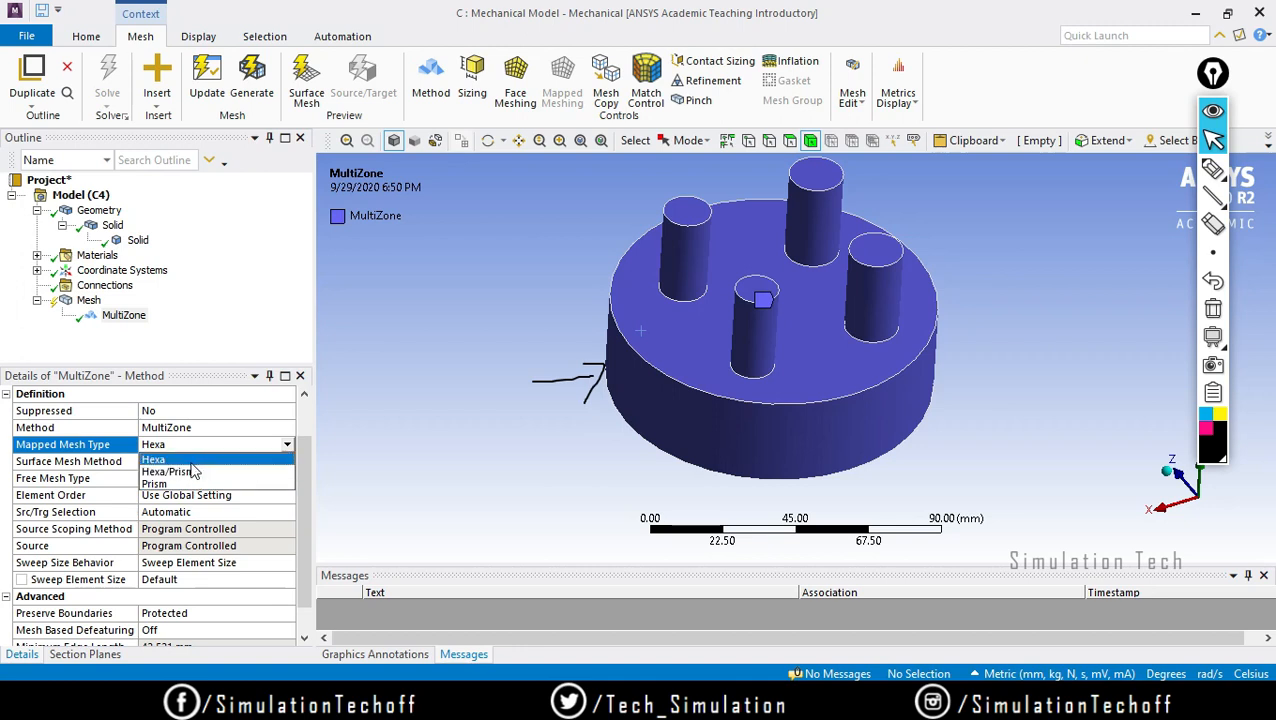
{"action": "left_click", "coordinate": [193, 471]}
{"action": "left_click", "coordinate": [212, 491]}
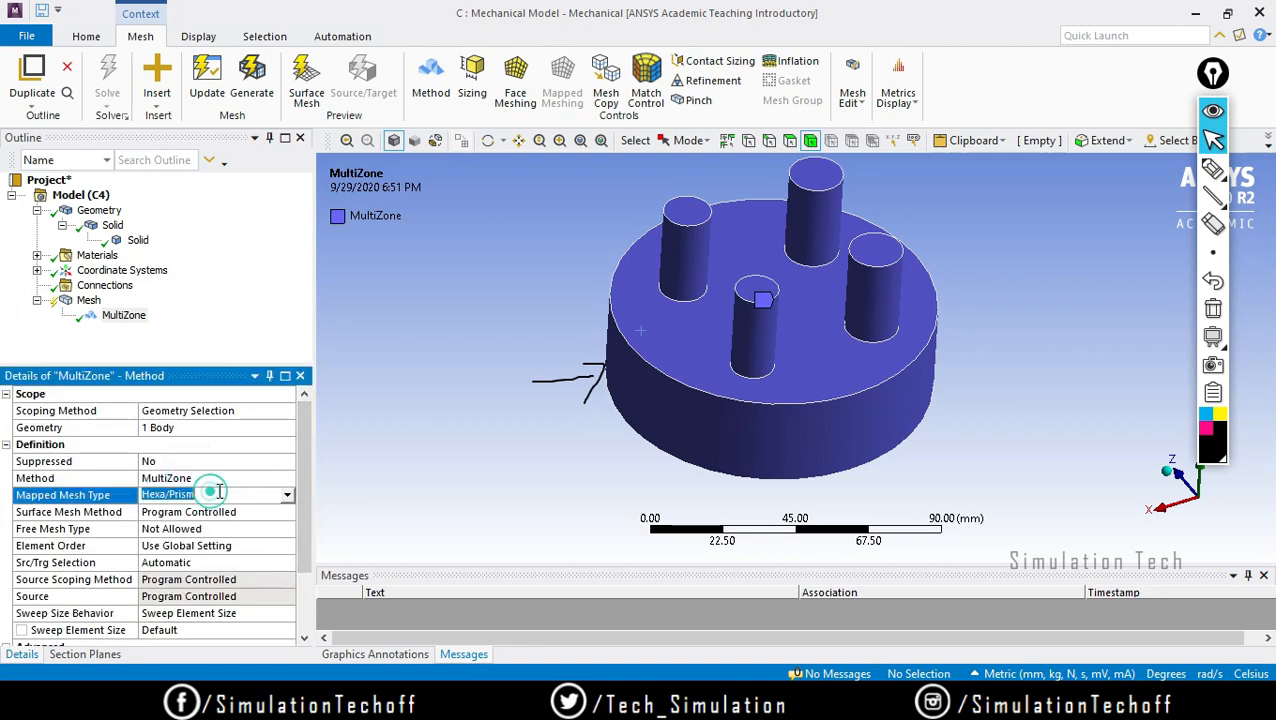
{"action": "left_click", "coordinate": [286, 495]}
{"action": "left_click", "coordinate": [233, 512]}
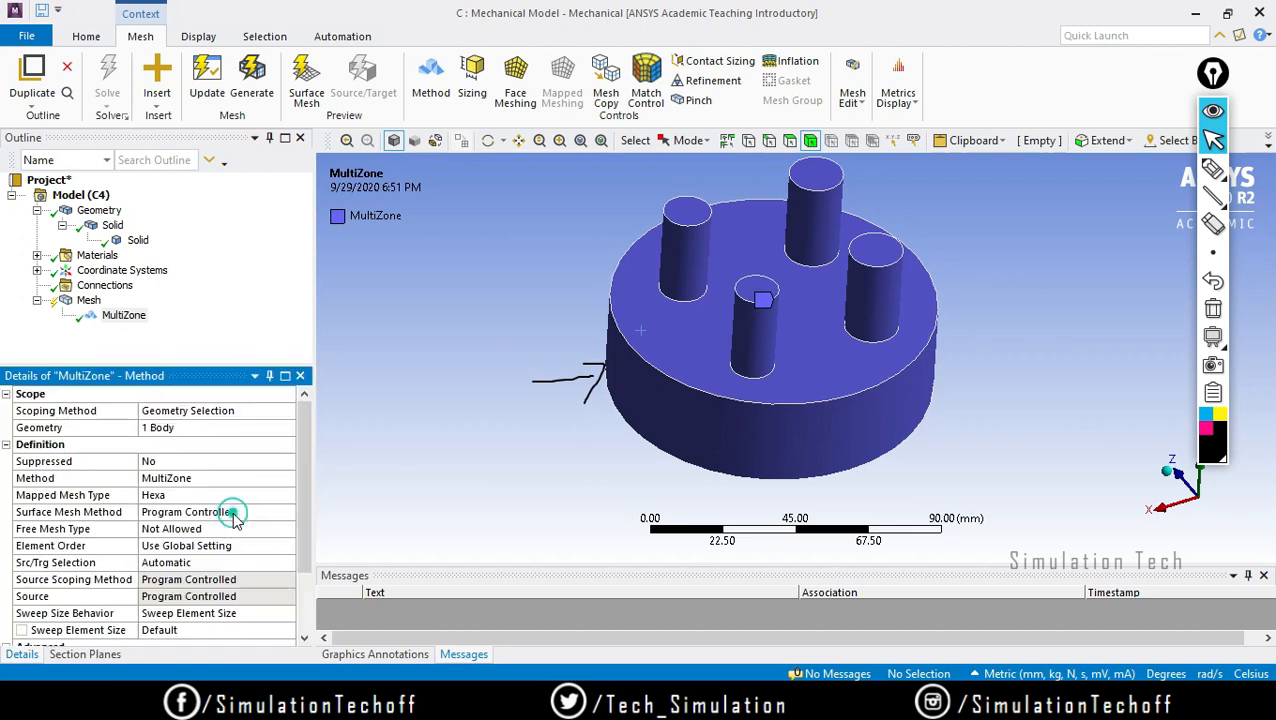
Review the Surface Mesh Method options of the MultiZone method
{"action": "scroll", "coordinate": [222, 493], "scroll_direction": "down", "scroll_amount": 1}
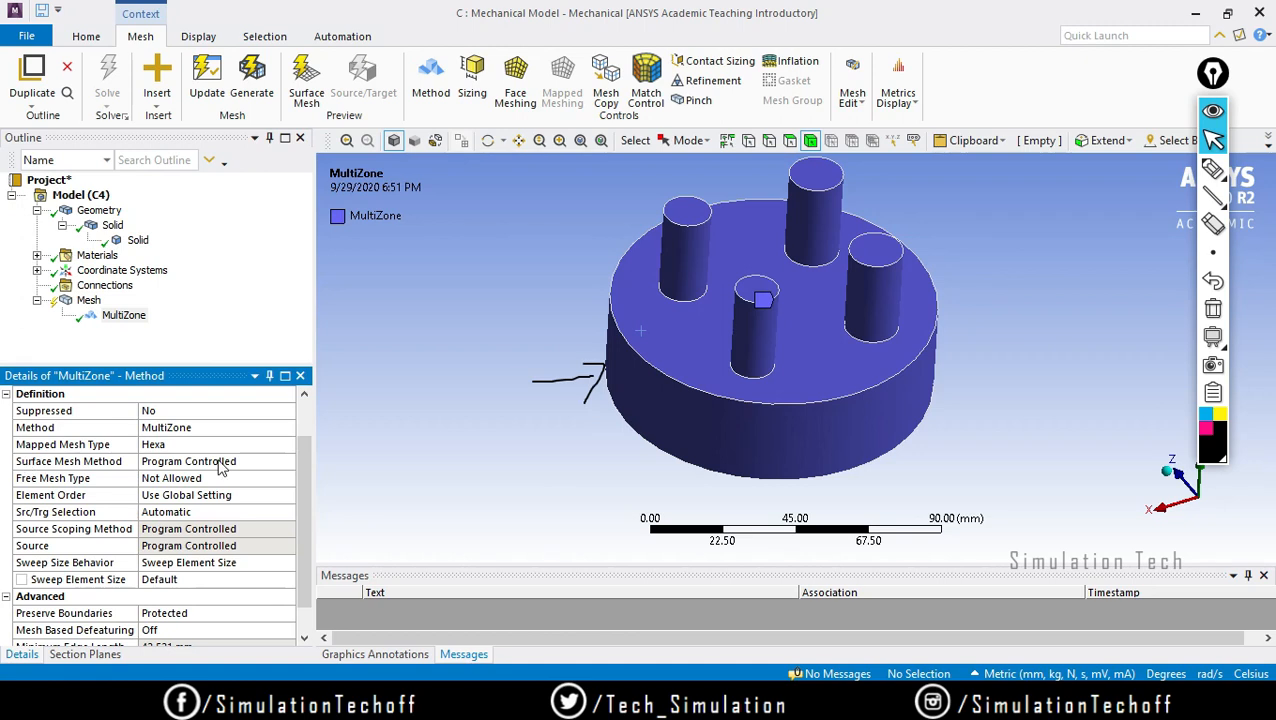
{"action": "left_click", "coordinate": [257, 462]}
{"action": "left_click", "coordinate": [286, 462]}
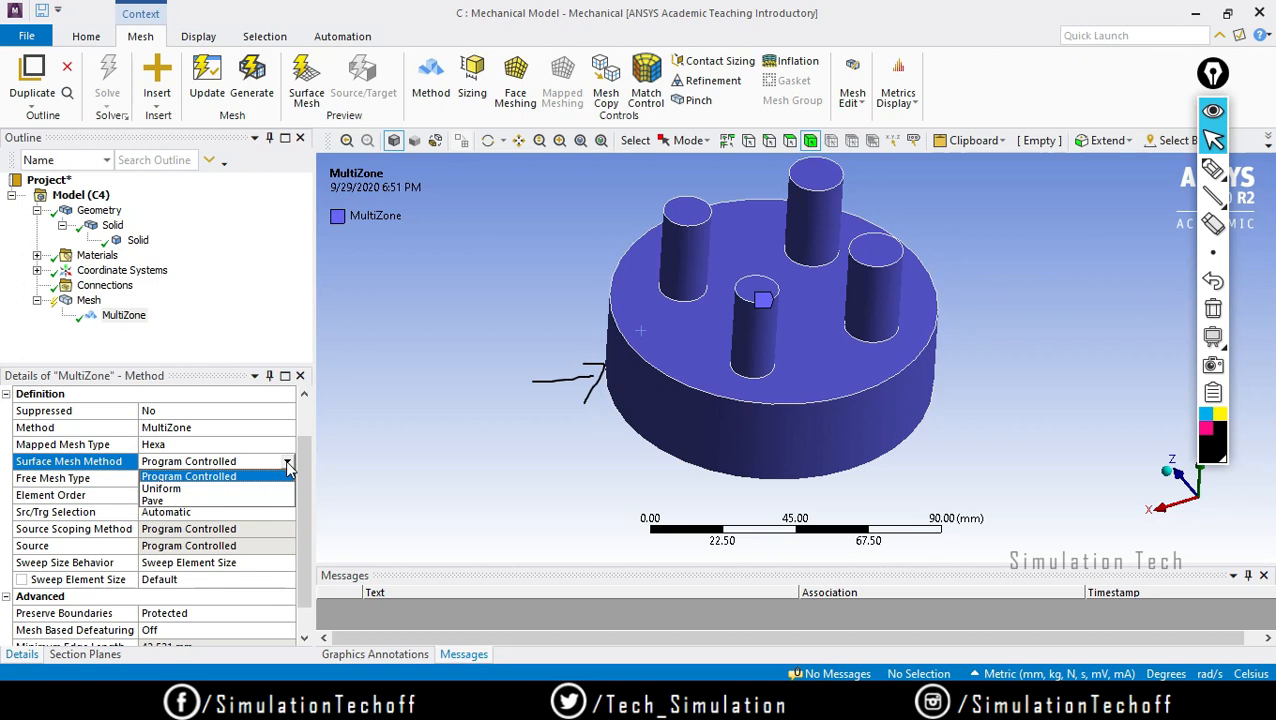
{"action": "left_click", "coordinate": [1212, 170]}
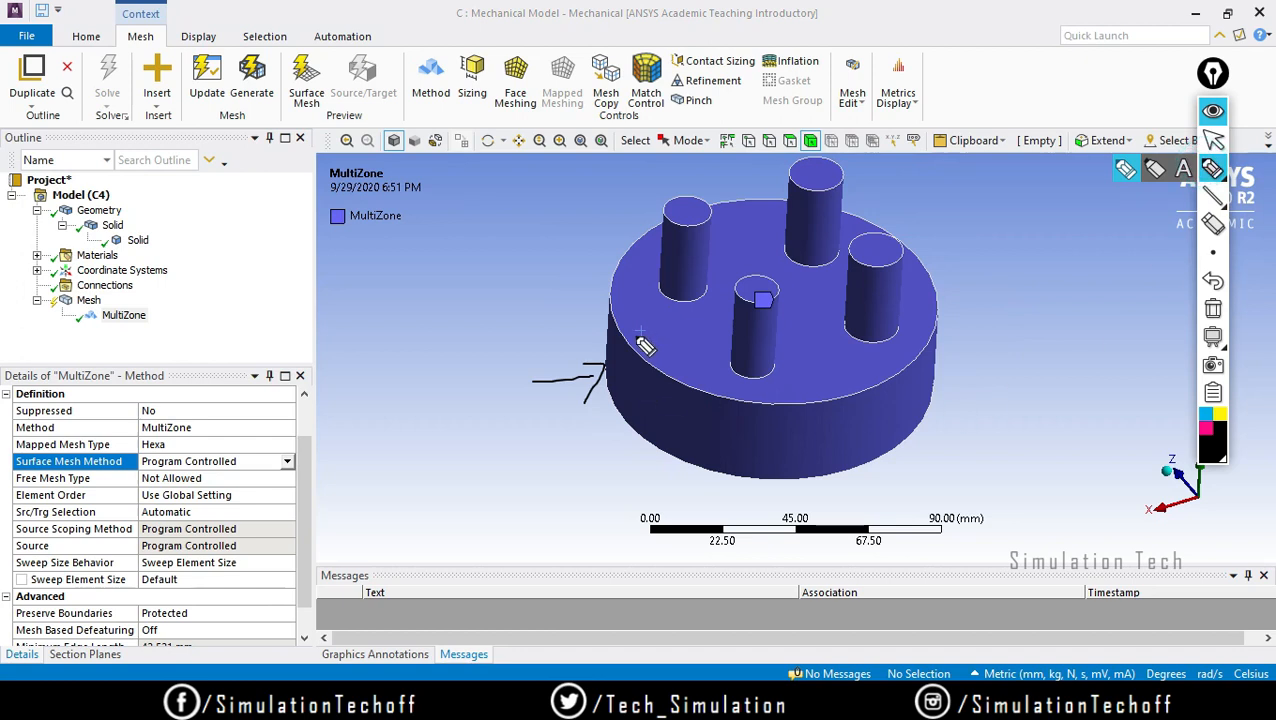
{"action": "mouse_move", "coordinate": [336, 421]}
{"action": "left_mouse_down"}
{"action": "mouse_move", "coordinate": [379, 396]}
{"action": "mouse_move", "coordinate": [345, 430]}
{"action": "mouse_move", "coordinate": [384, 400]}
{"action": "mouse_move", "coordinate": [421, 421]}
{"action": "mouse_move", "coordinate": [400, 372]}
{"action": "mouse_move", "coordinate": [440, 410]}
{"action": "mouse_move", "coordinate": [505, 385]}
{"action": "mouse_move", "coordinate": [415, 444]}
{"action": "mouse_move", "coordinate": [354, 436]}
{"action": "mouse_move", "coordinate": [356, 472]}
{"action": "mouse_move", "coordinate": [375, 422]}
{"action": "mouse_move", "coordinate": [411, 453]}
{"action": "mouse_move", "coordinate": [401, 413]}
{"action": "left_mouse_up"}
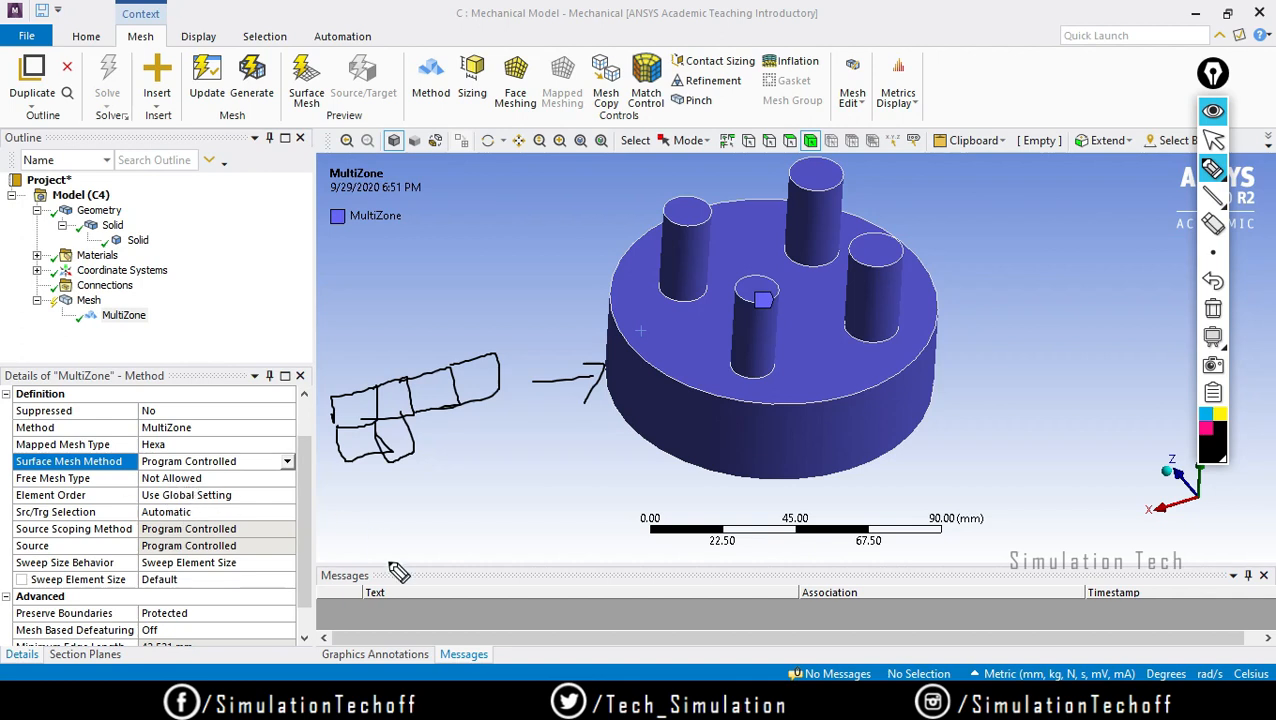
{"action": "mouse_move", "coordinate": [440, 533]}
{"action": "left_mouse_down"}
{"action": "mouse_move", "coordinate": [481, 485]}
{"action": "mouse_move", "coordinate": [544, 470]}
{"action": "left_mouse_up"}
{"action": "mouse_move", "coordinate": [452, 532]}
{"action": "left_mouse_down"}
{"action": "mouse_move", "coordinate": [503, 553]}
{"action": "mouse_move", "coordinate": [456, 522]}
{"action": "mouse_move", "coordinate": [527, 545]}
{"action": "mouse_move", "coordinate": [534, 500]}
{"action": "mouse_move", "coordinate": [521, 470]}
{"action": "mouse_move", "coordinate": [572, 505]}
{"action": "mouse_move", "coordinate": [632, 520]}
{"action": "mouse_move", "coordinate": [573, 490]}
{"action": "left_mouse_up"}
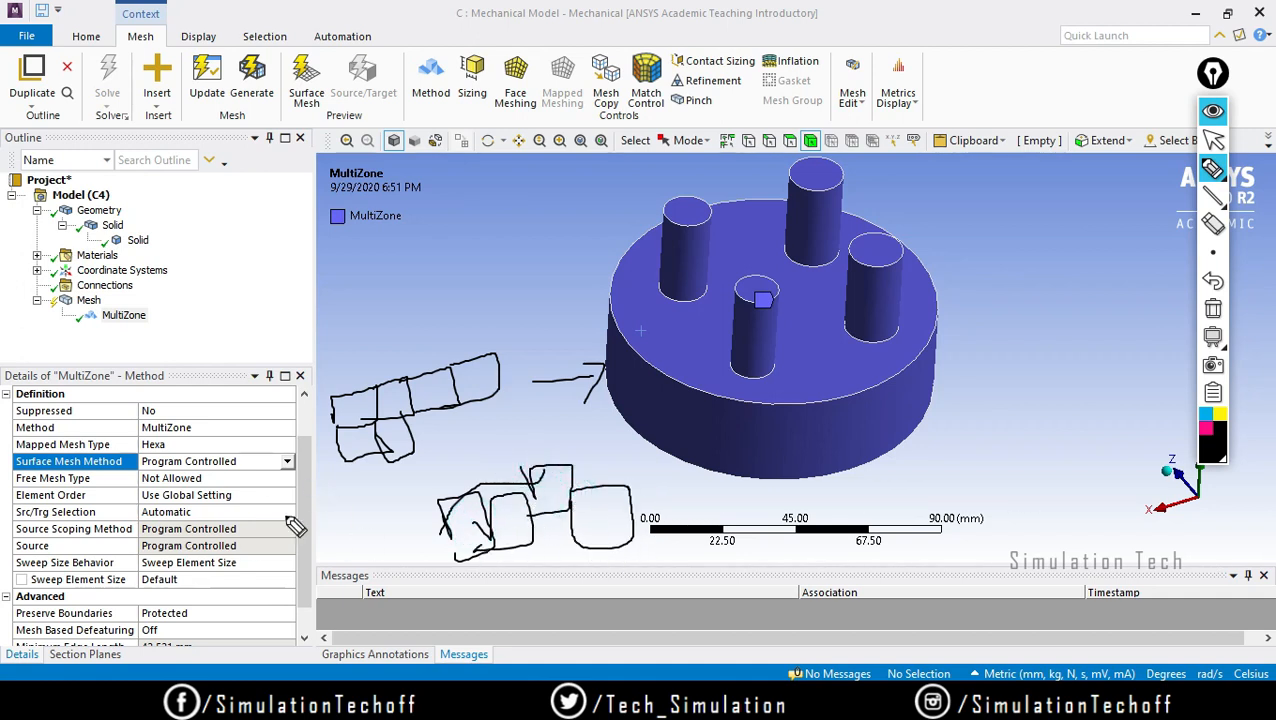
Set the Surface Mesh Method of the MultiZone method to Uniform
{"action": "left_click", "coordinate": [1213, 140]}
{"action": "left_click", "coordinate": [228, 485]}
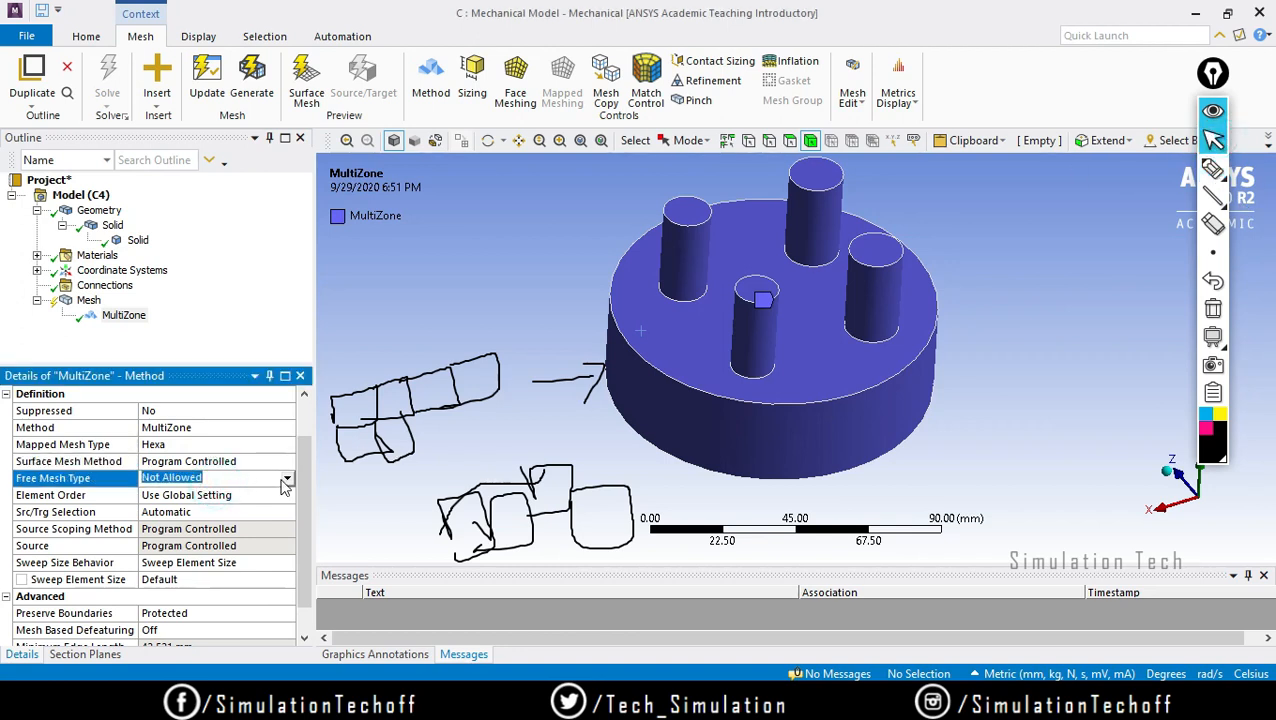
{"action": "double_click", "coordinate": [273, 461]}
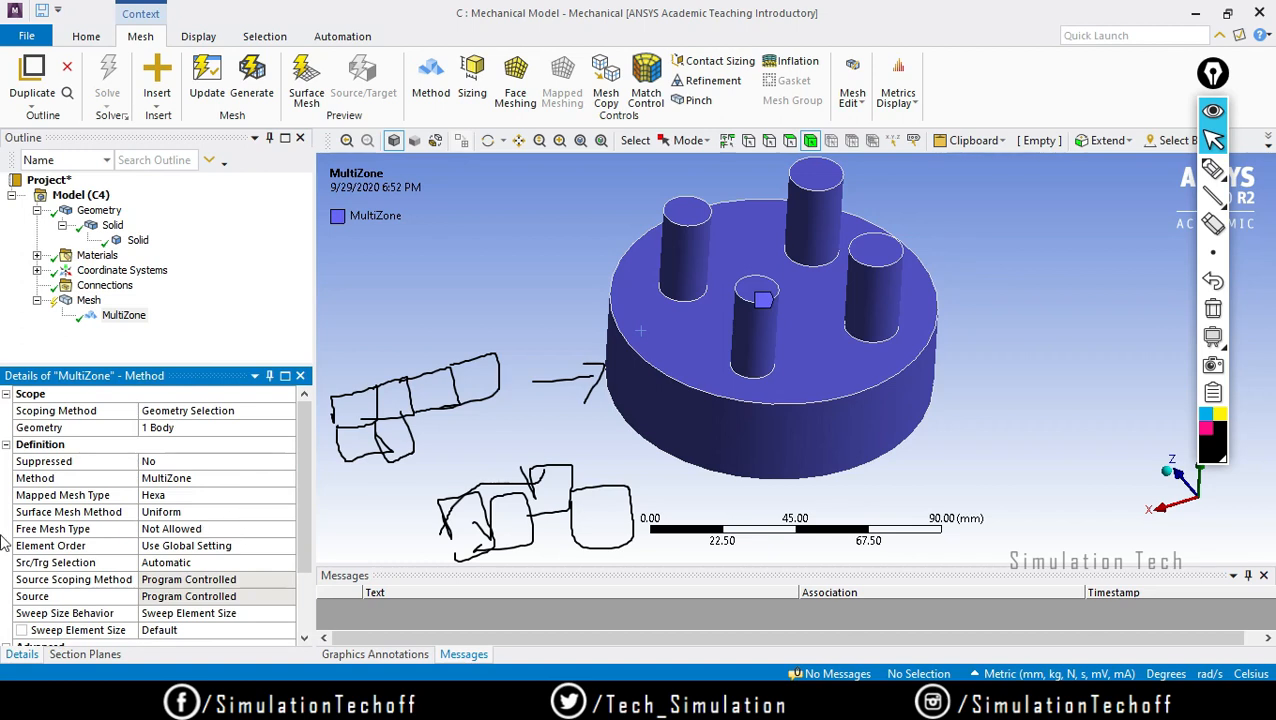
Circle the Free Mesh Type setting and its Not Allowed value with the annotation pen and clear all annotations
{"action": "left_click", "coordinate": [1212, 170]}
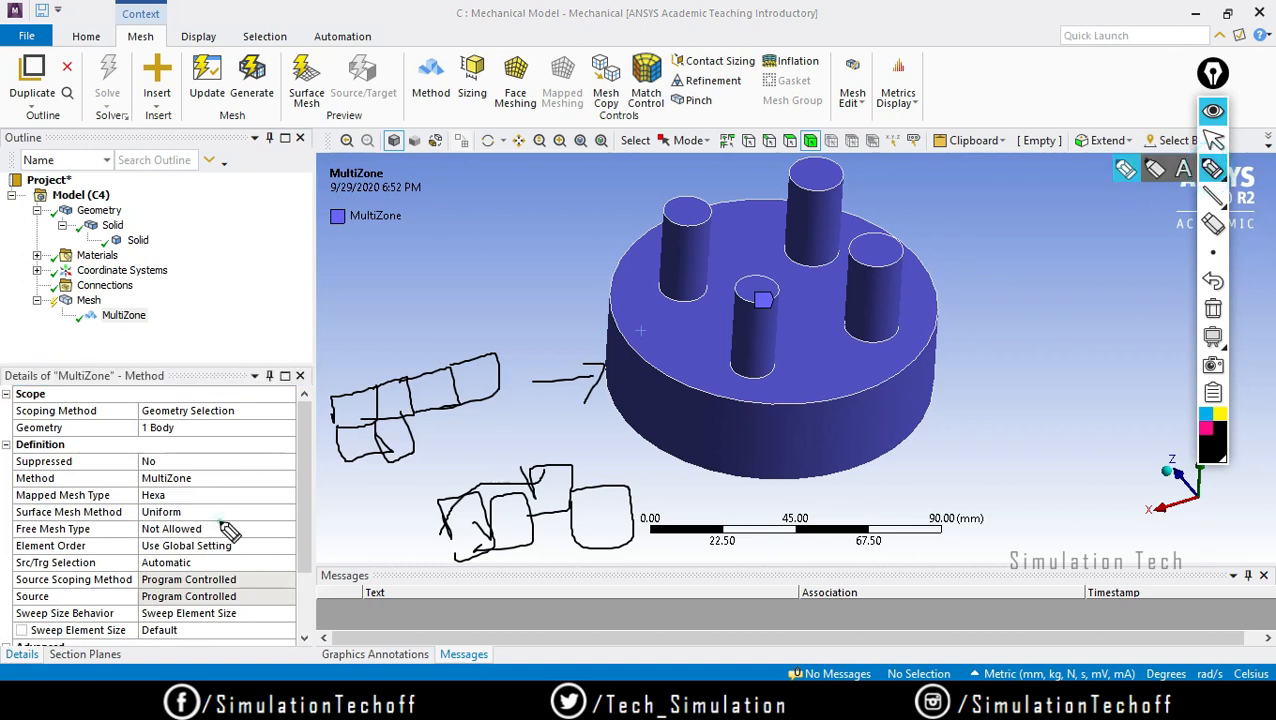
{"action": "mouse_move", "coordinate": [228, 530]}
{"action": "left_mouse_down"}
{"action": "mouse_move", "coordinate": [120, 532]}
{"action": "mouse_move", "coordinate": [240, 530]}
{"action": "left_mouse_up"}
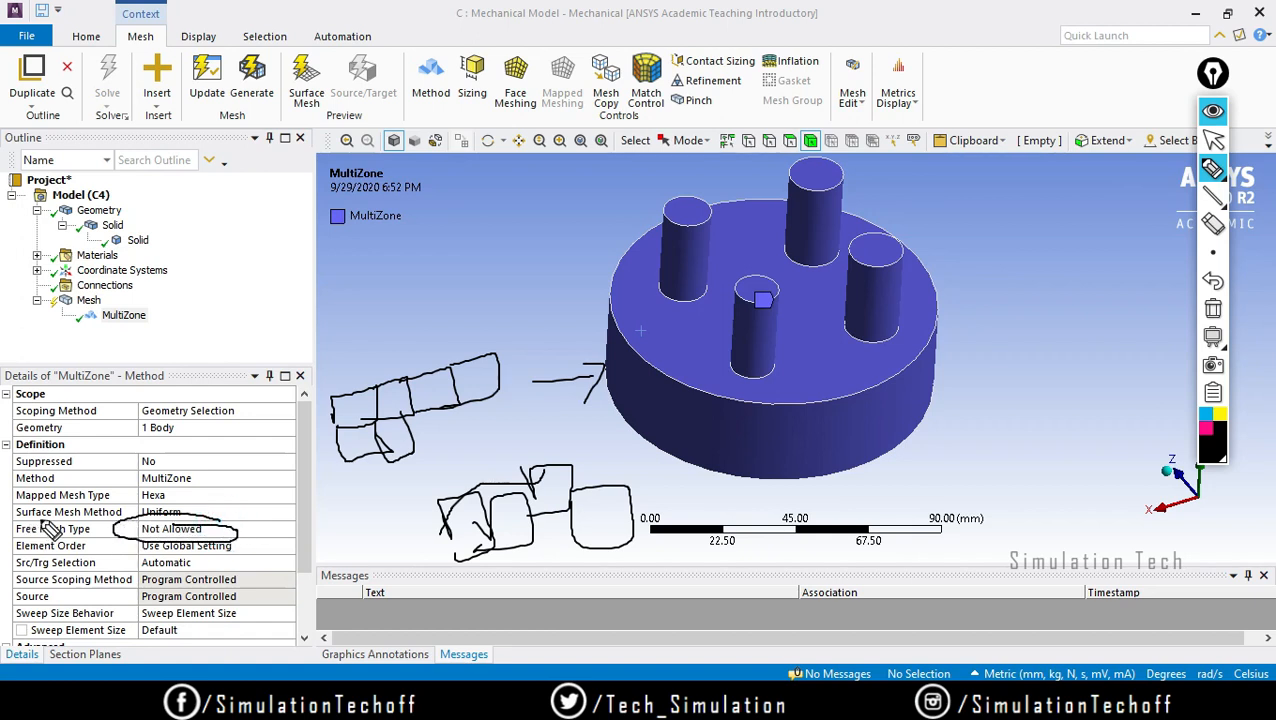
{"action": "mouse_move", "coordinate": [44, 524]}
{"action": "left_mouse_down"}
{"action": "mouse_move", "coordinate": [10, 528]}
{"action": "mouse_move", "coordinate": [120, 545]}
{"action": "mouse_move", "coordinate": [20, 512]}
{"action": "left_mouse_up"}
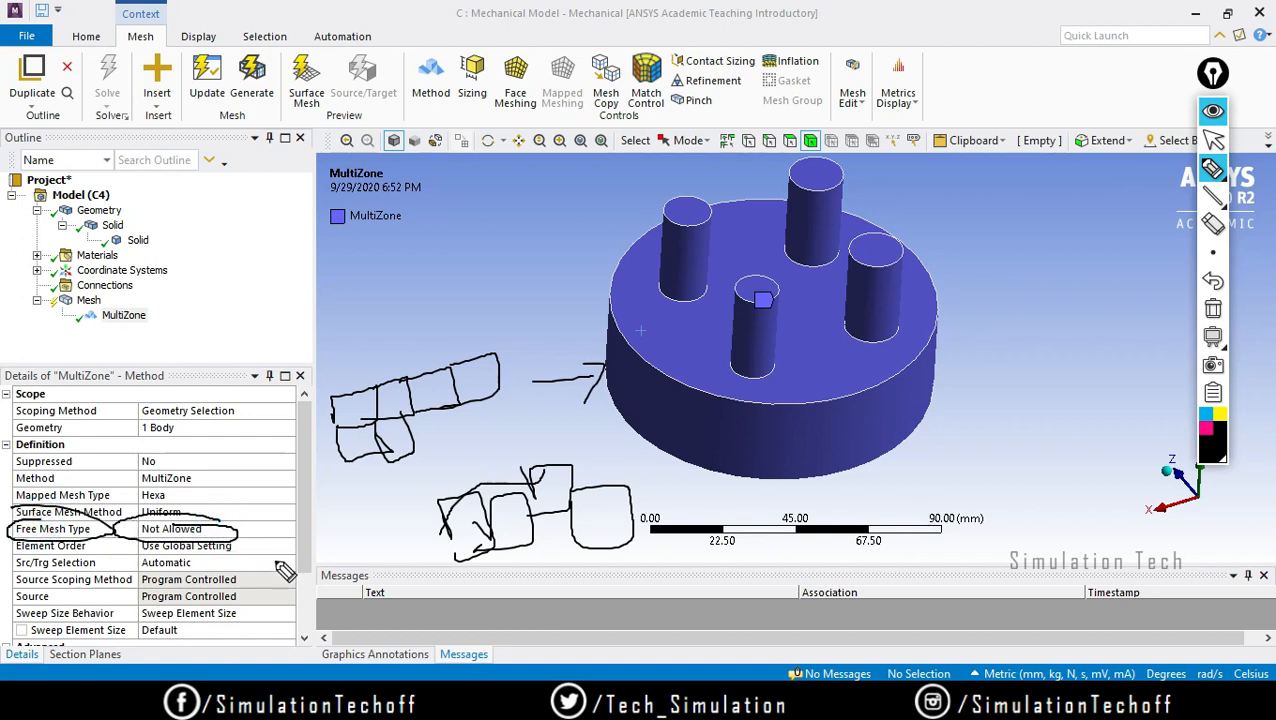
{"action": "left_click", "coordinate": [1210, 142]}
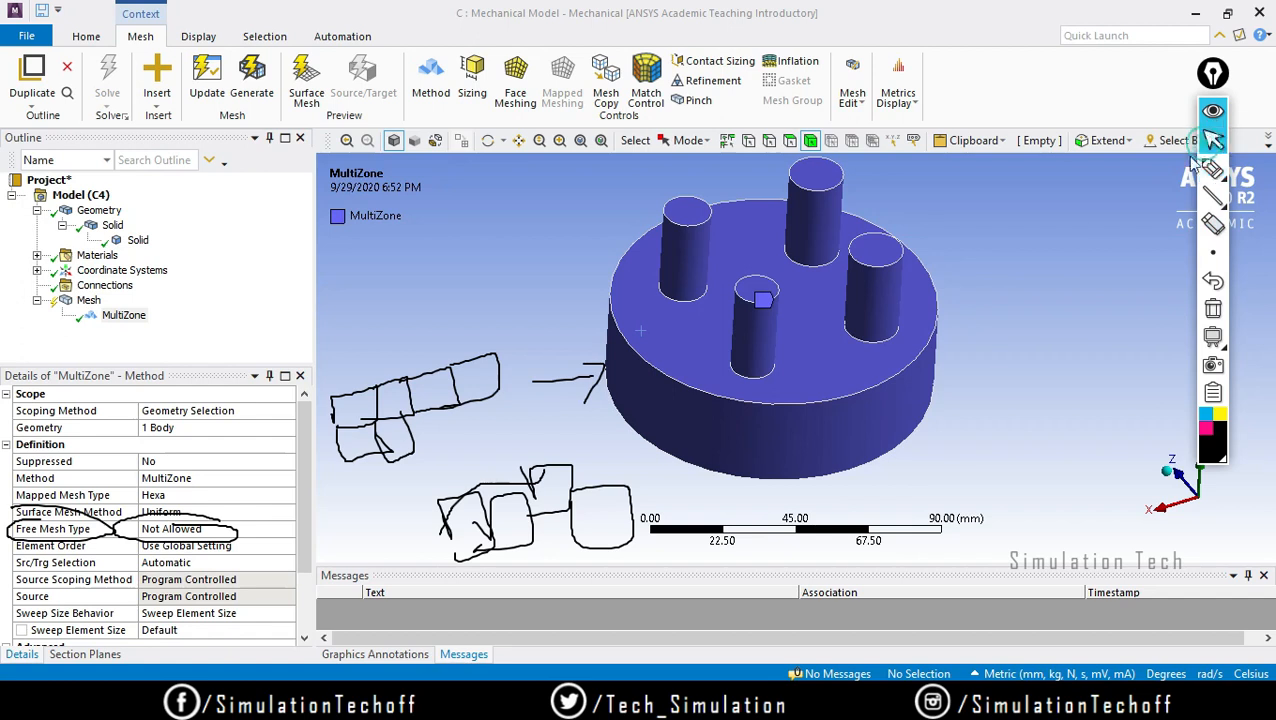
{"action": "left_click", "coordinate": [1213, 308]}
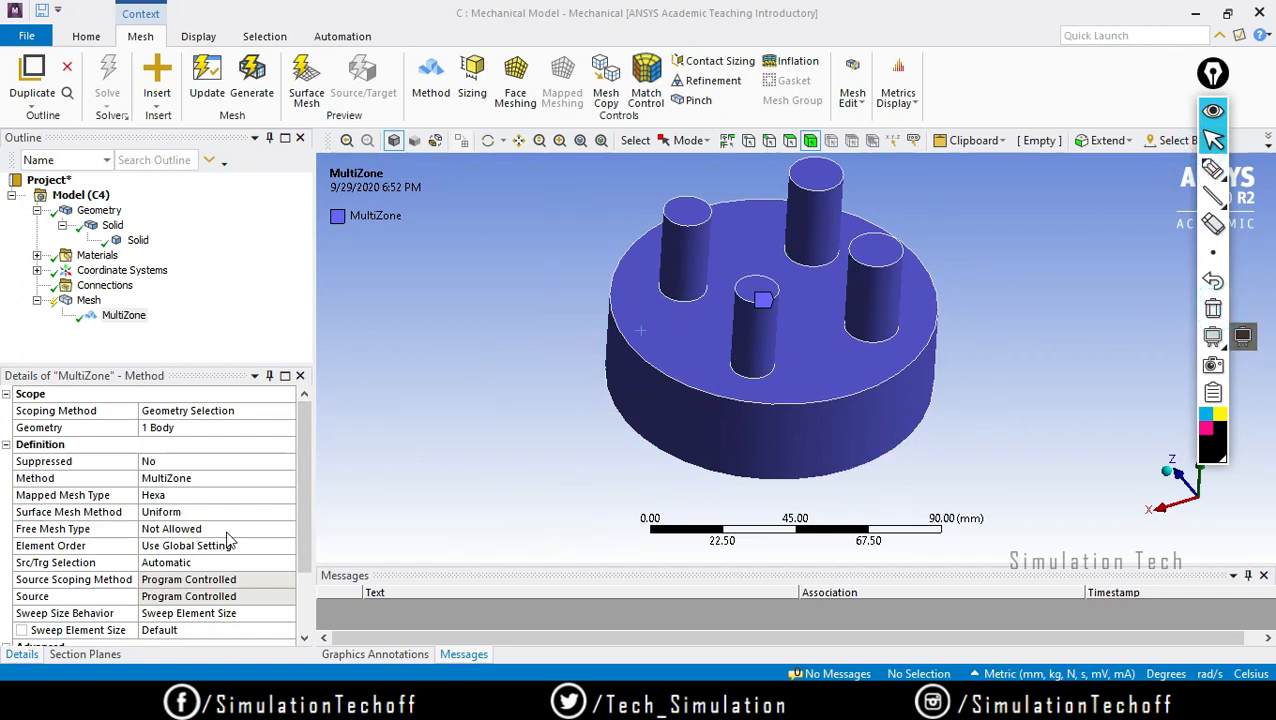
Set the Free Mesh Type of the MultiZone method to Hexa Dominant and its Element Order to Linear
{"action": "left_click", "coordinate": [215, 528]}
{"action": "left_click", "coordinate": [285, 528]}
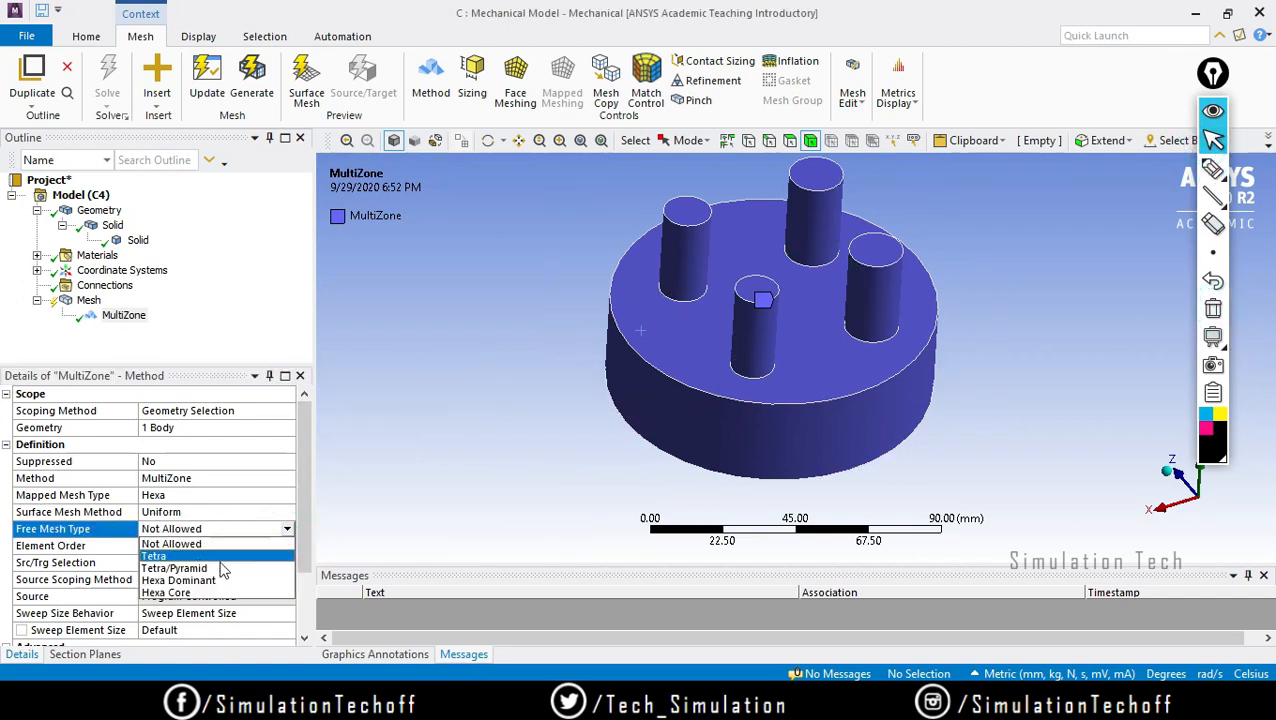
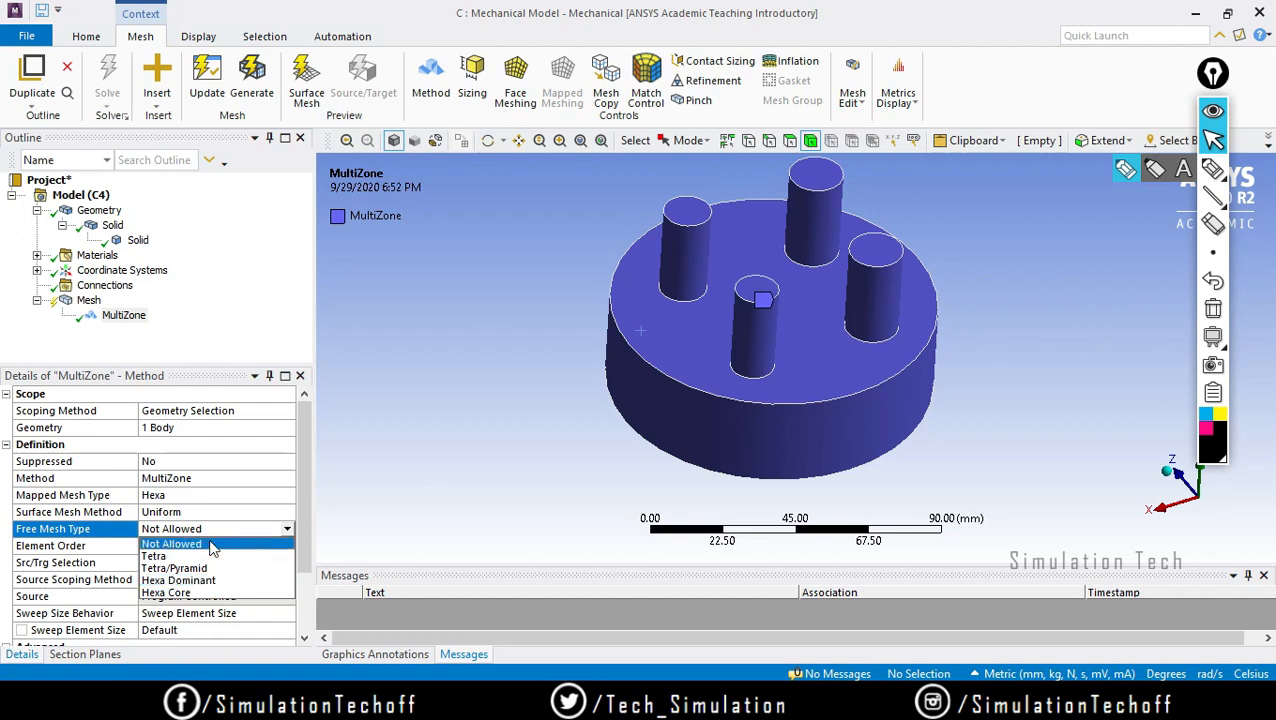
{"action": "left_click", "coordinate": [236, 584]}
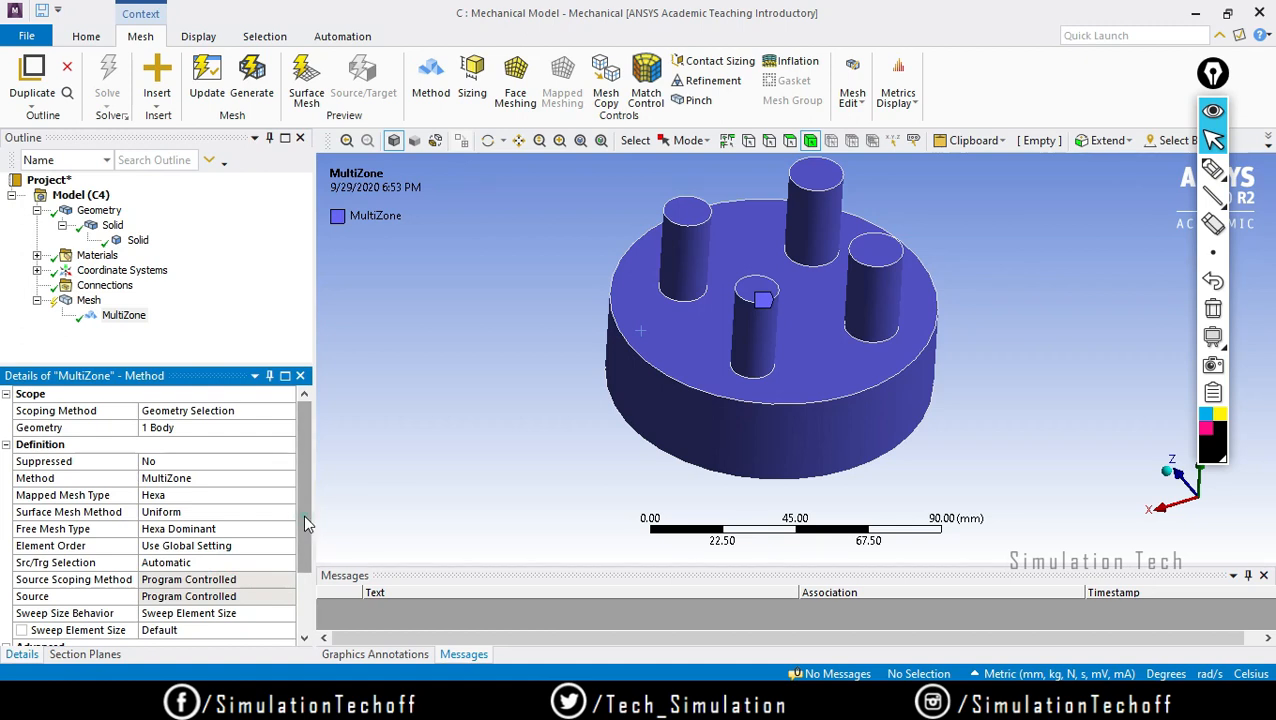
{"action": "left_click_drag", "start_coordinate": [303, 514], "coordinate": [300, 531]}
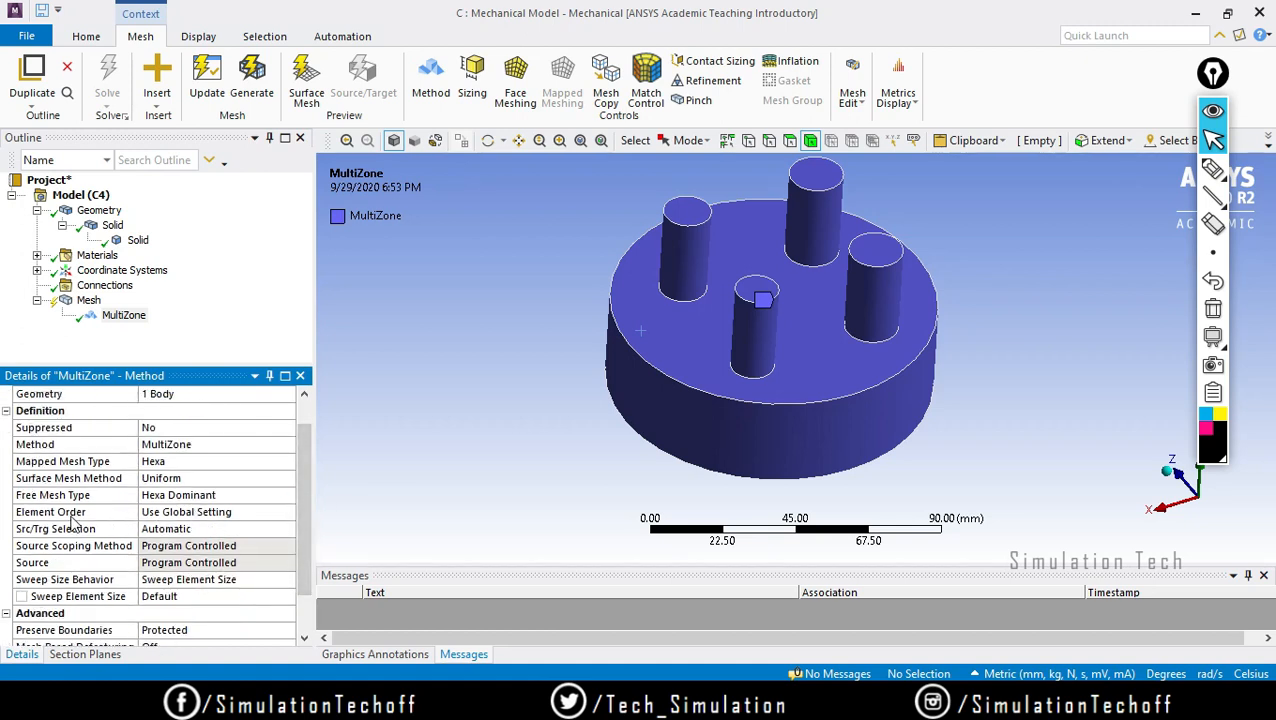
{"action": "left_click", "coordinate": [242, 512]}
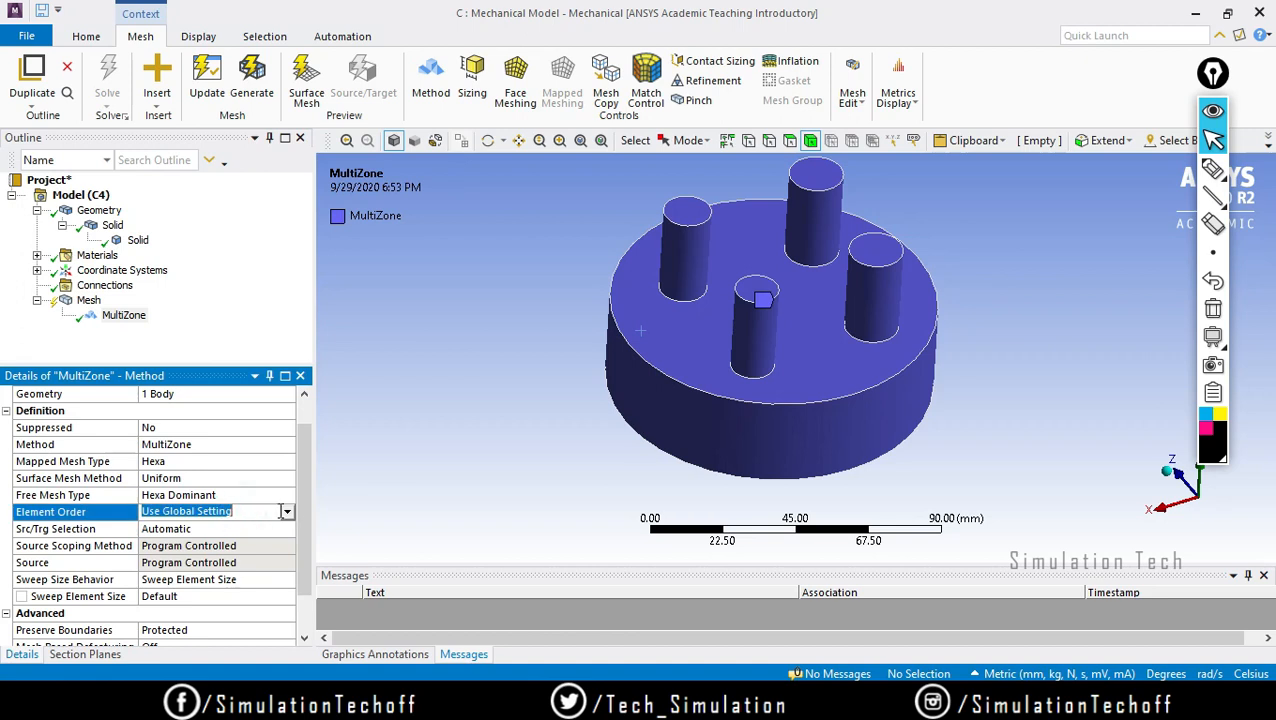
{"action": "left_click", "coordinate": [287, 512]}
{"action": "left_click", "coordinate": [243, 541]}
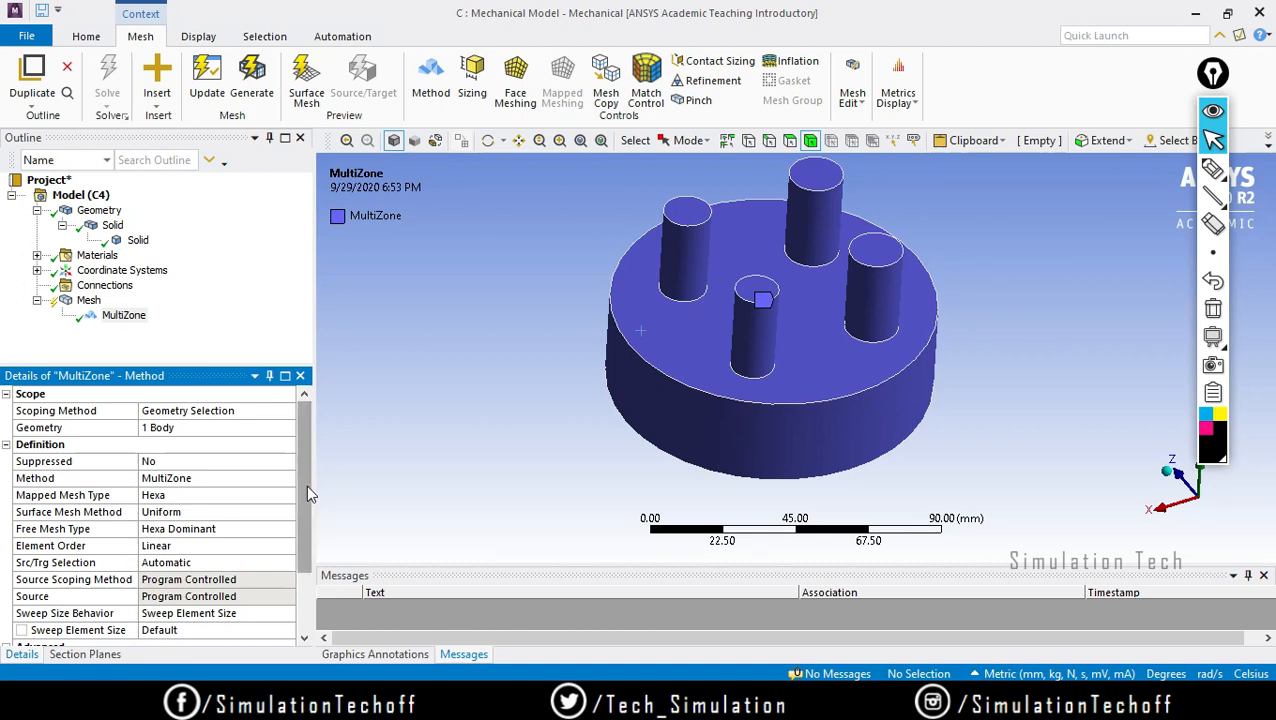
Generate the mesh with the MultiZone settings and inspect it on the disc and pins
{"action": "right_click", "coordinate": [86, 305]}
{"action": "left_click", "coordinate": [130, 354]}
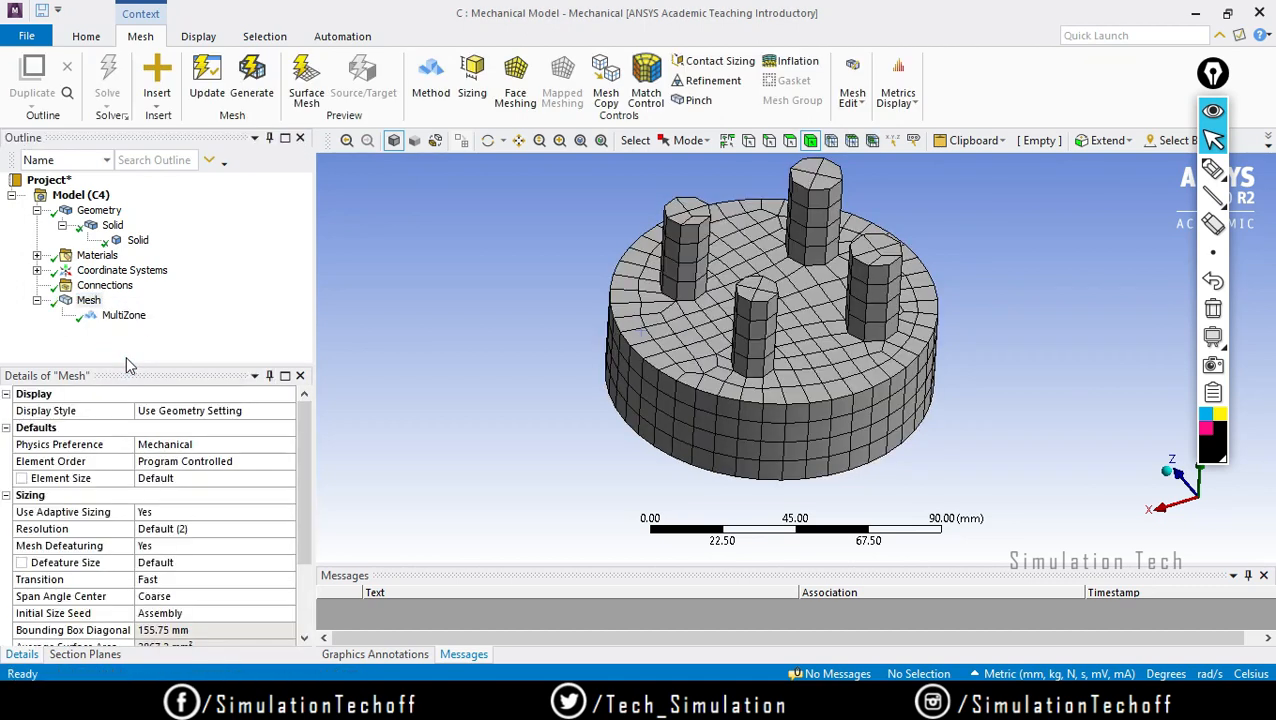
{"action": "middle_click_drag", "start_coordinate": [868, 505], "coordinate": [766, 401]}
{"action": "scroll", "coordinate": [790, 385], "scroll_direction": "up", "scroll_amount": 3}
{"action": "scroll", "coordinate": [782, 374], "scroll_direction": "up", "scroll_amount": 1}
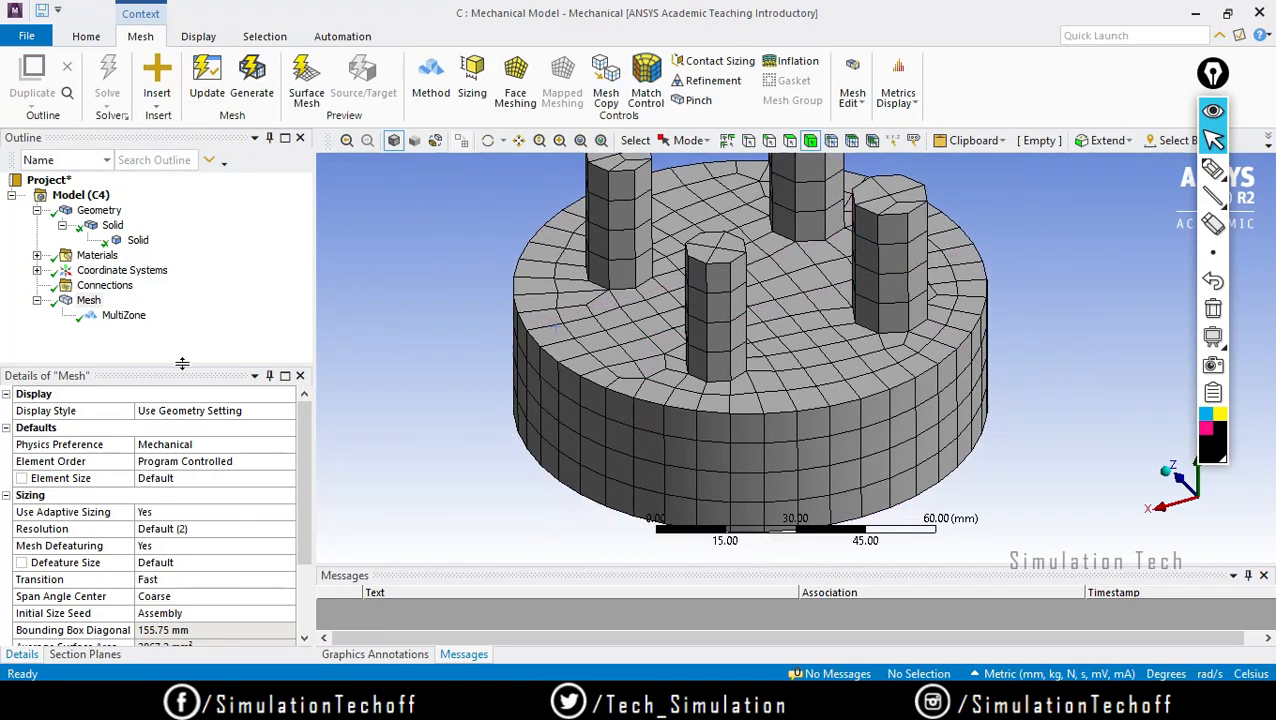
Insert a sizing control on the whole body with an element size of 5 mm
{"action": "right_click", "coordinate": [84, 301]}
{"action": "mouse_move", "coordinate": [145, 315]}
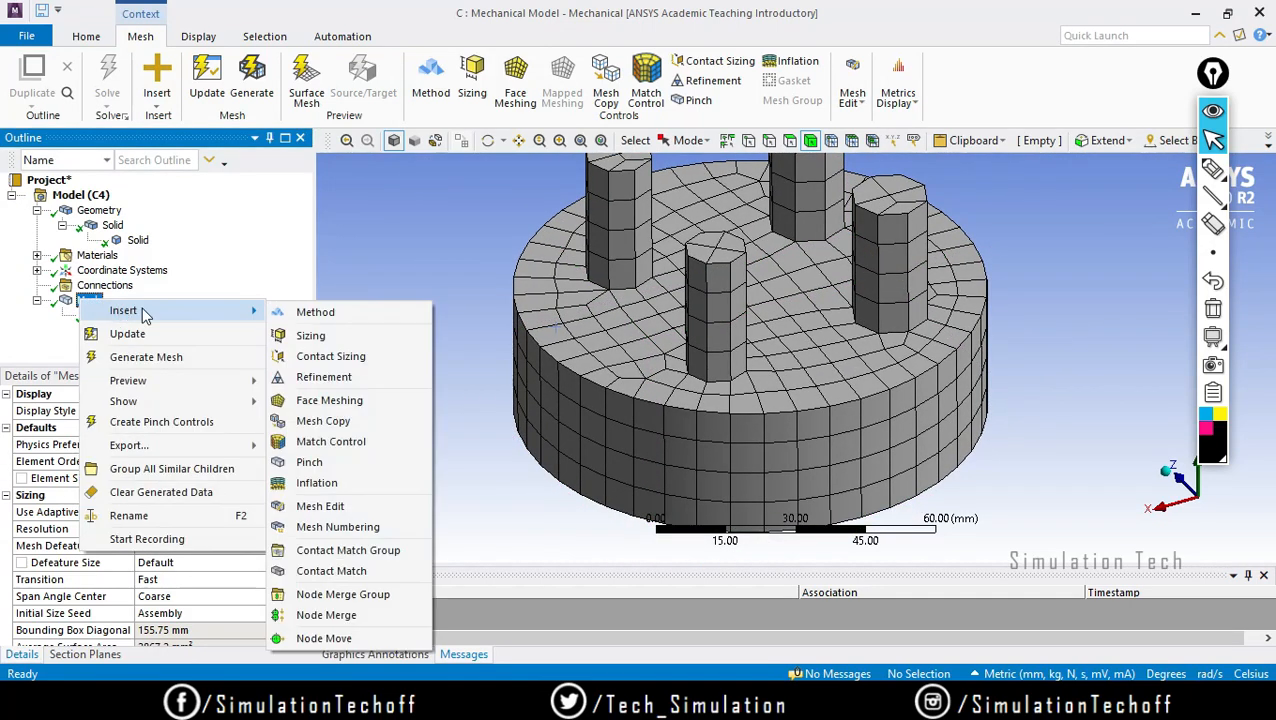
{"action": "left_click", "coordinate": [312, 336]}
{"action": "left_click", "coordinate": [588, 306]}
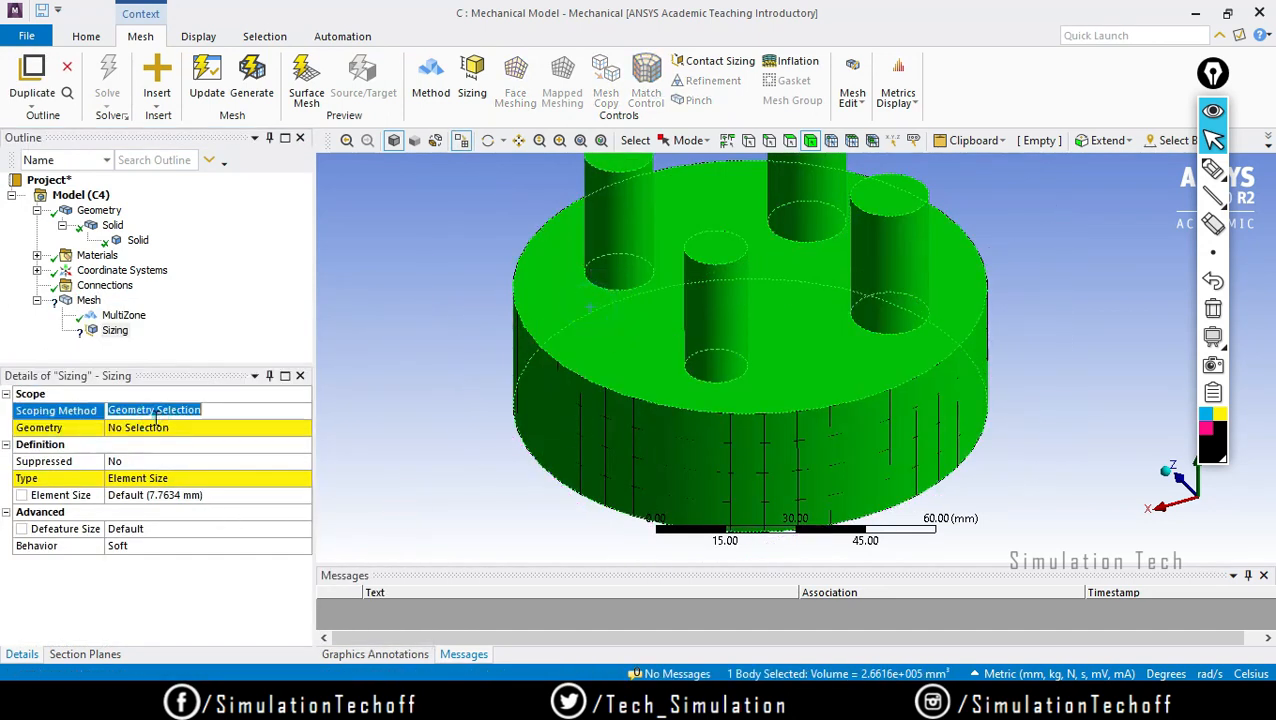
{"action": "left_click", "coordinate": [156, 428]}
{"action": "left_click", "coordinate": [163, 495]}
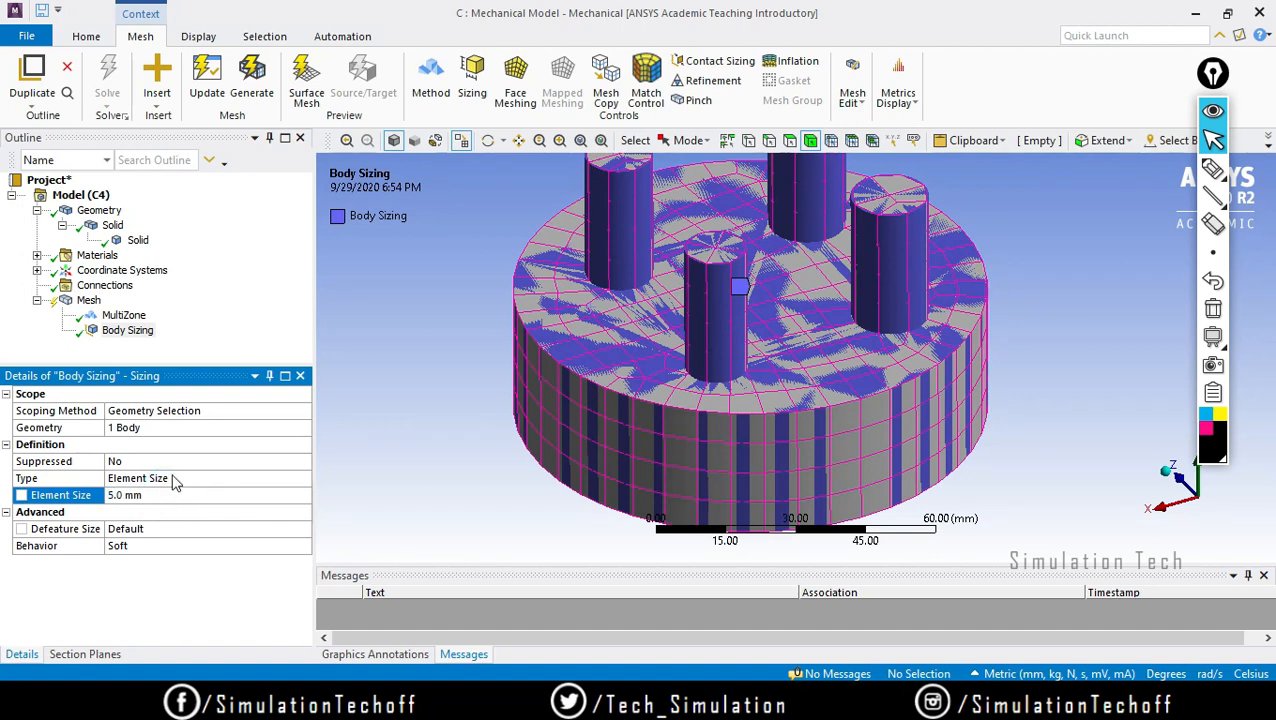
Generate the mesh with the 5 mm body sizing and inspect it around the pins and disc
{"action": "left_click", "coordinate": [88, 300]}
{"action": "right_click", "coordinate": [90, 302]}
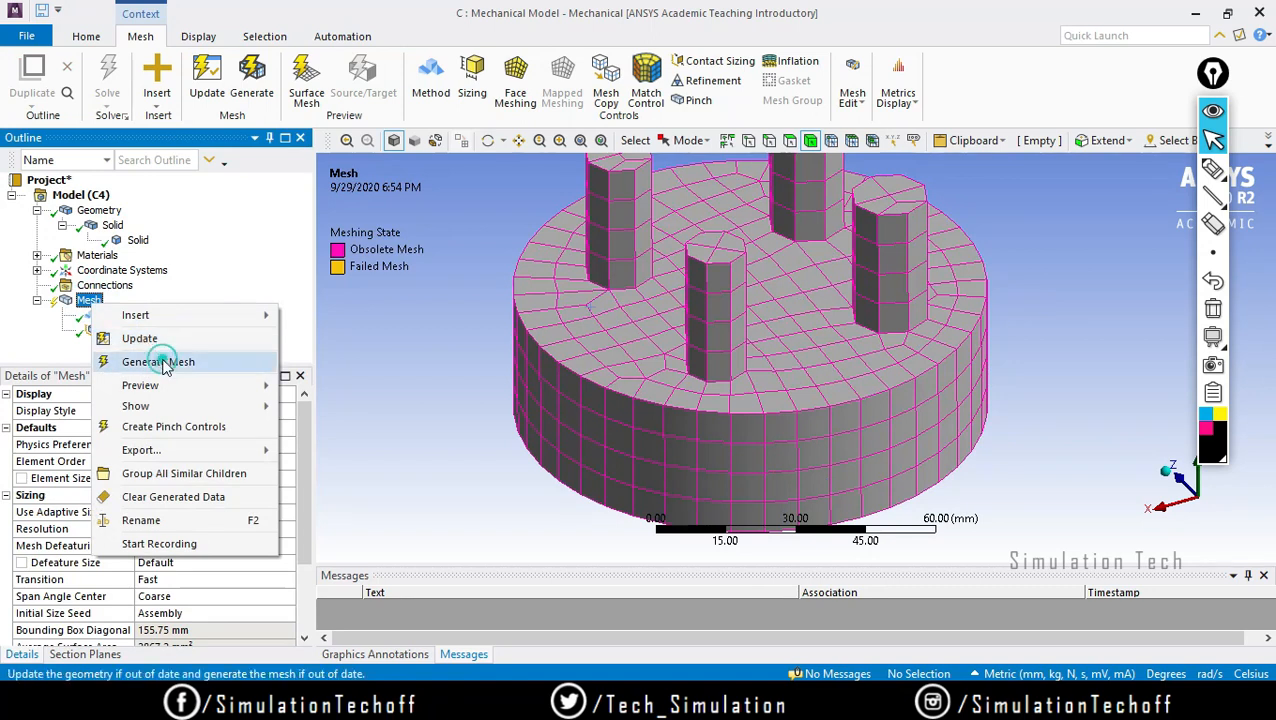
{"action": "left_click", "coordinate": [160, 362]}
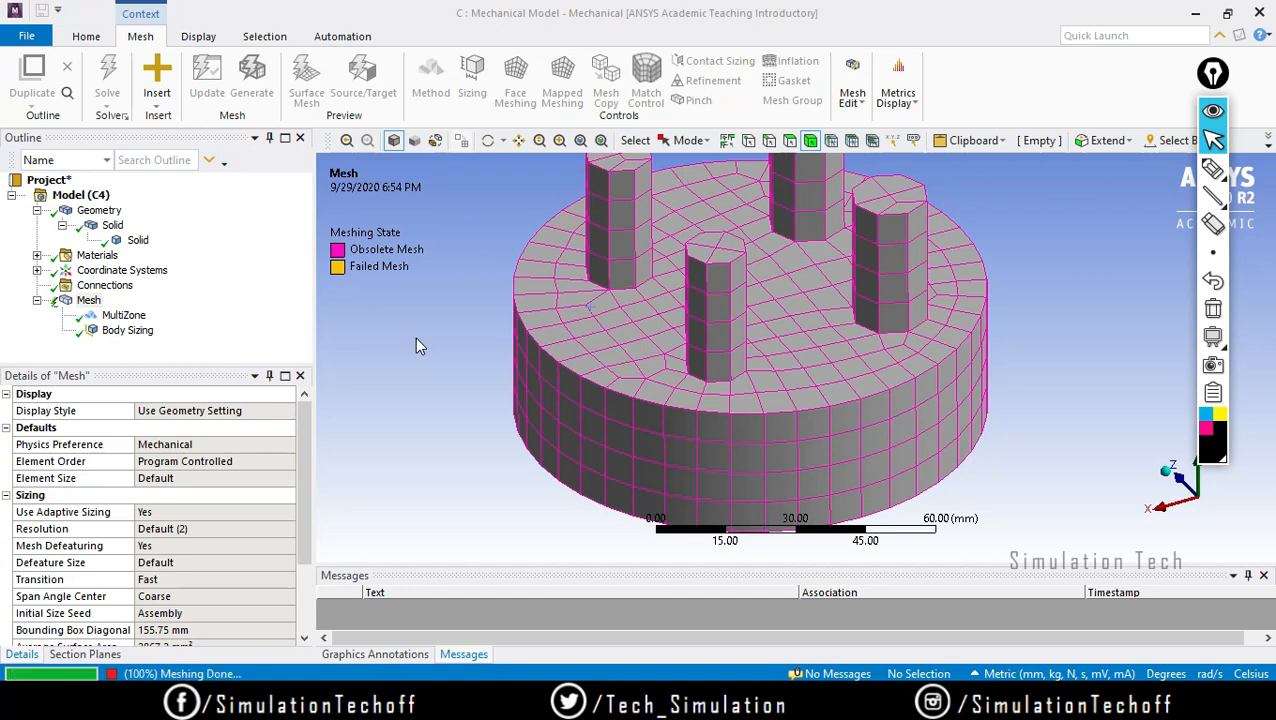
{"action": "middle_click_drag", "start_coordinate": [768, 402], "coordinate": [818, 418]}
{"action": "scroll", "coordinate": [818, 413], "scroll_direction": "up", "scroll_amount": 3}
{"action": "scroll", "coordinate": [786, 367], "scroll_direction": "down", "scroll_amount": 6}
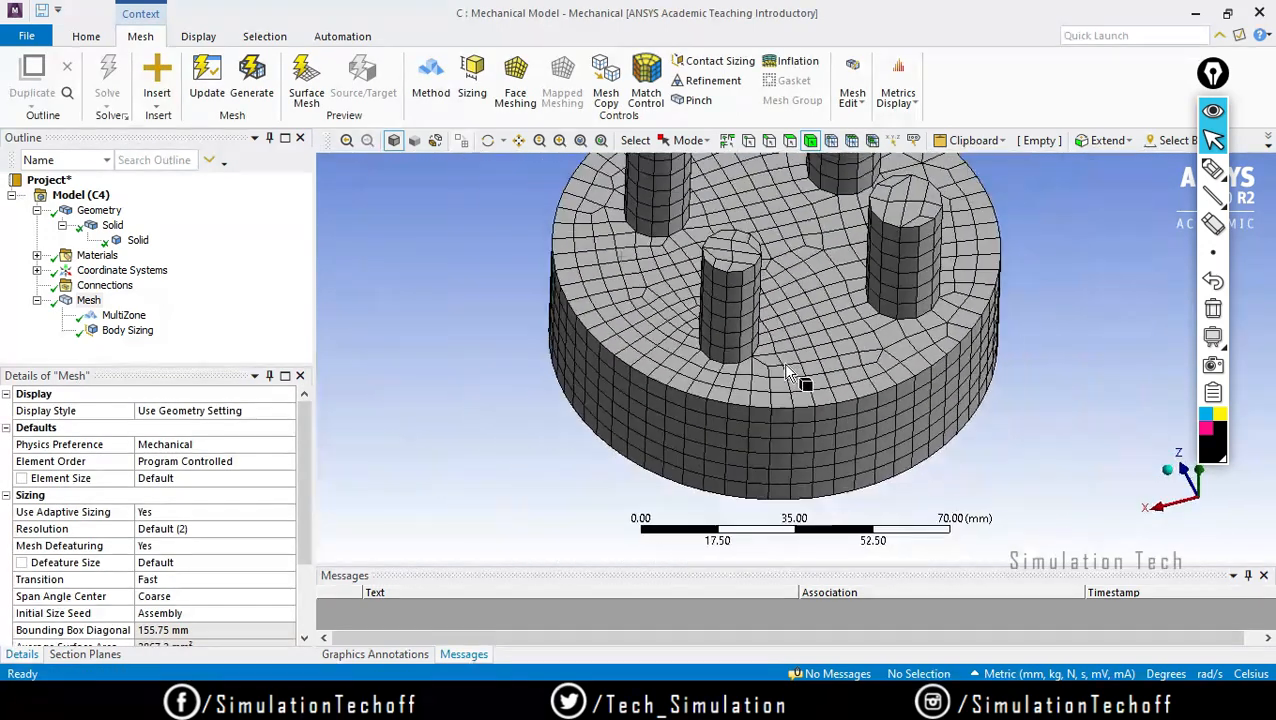
{"action": "mouse_move", "coordinate": [780, 358]}
{"action": "middle_mouse_down"}
{"action": "mouse_move", "coordinate": [748, 388]}
{"action": "mouse_move", "coordinate": [766, 364]}
{"action": "middle_mouse_up"}
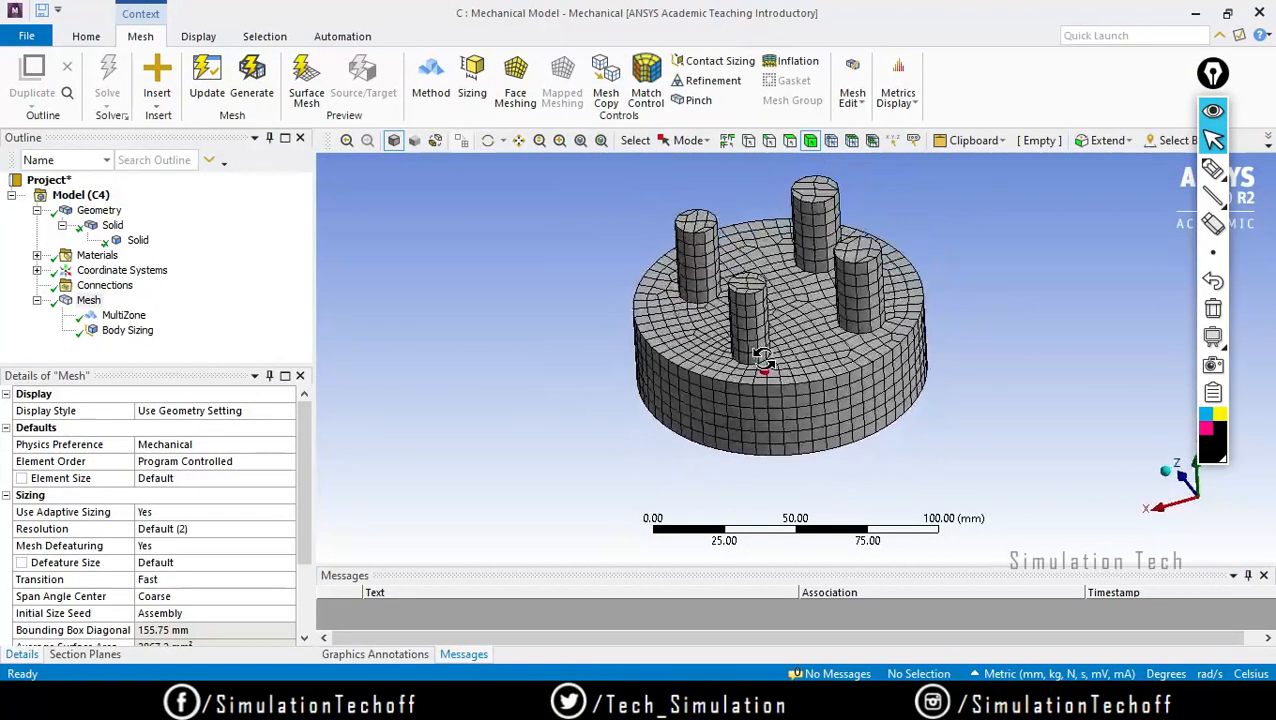
{"action": "scroll", "coordinate": [766, 364], "scroll_direction": "up", "scroll_amount": 3}
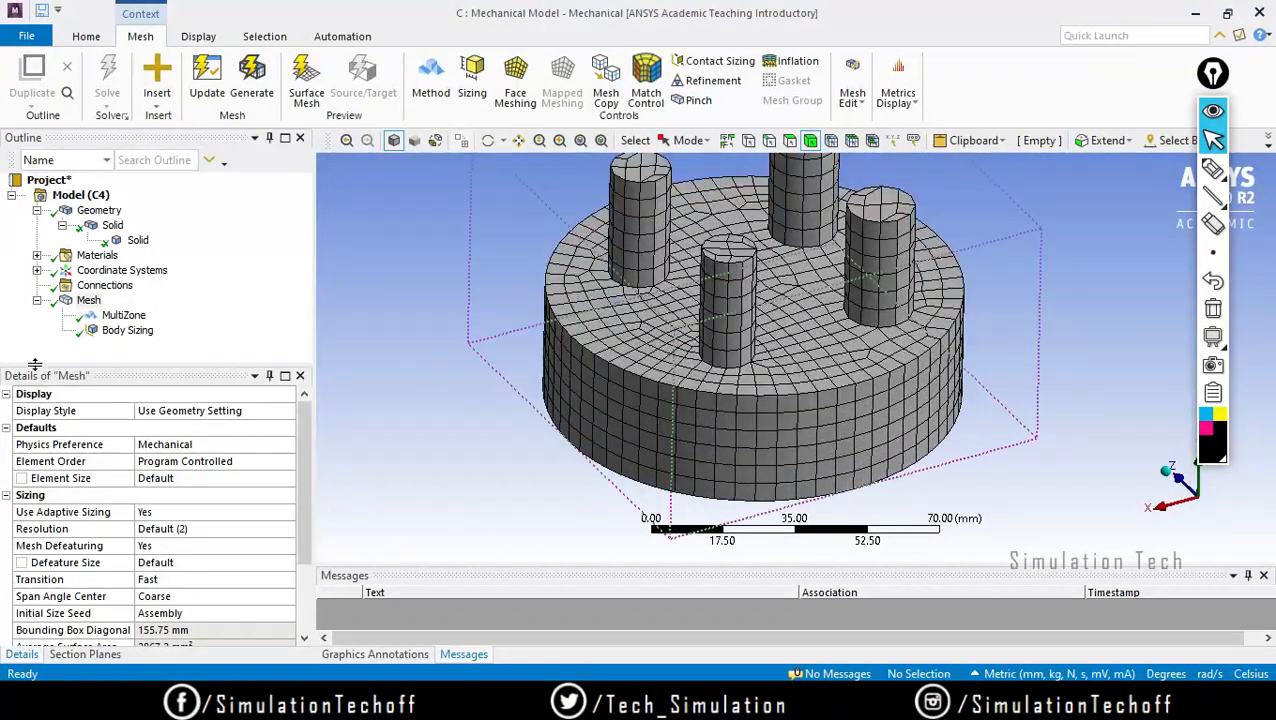
Set the body sizing's element size to 3 mm and regenerate the mesh
{"action": "left_click", "coordinate": [127, 330]}
{"action": "left_click", "coordinate": [136, 500]}
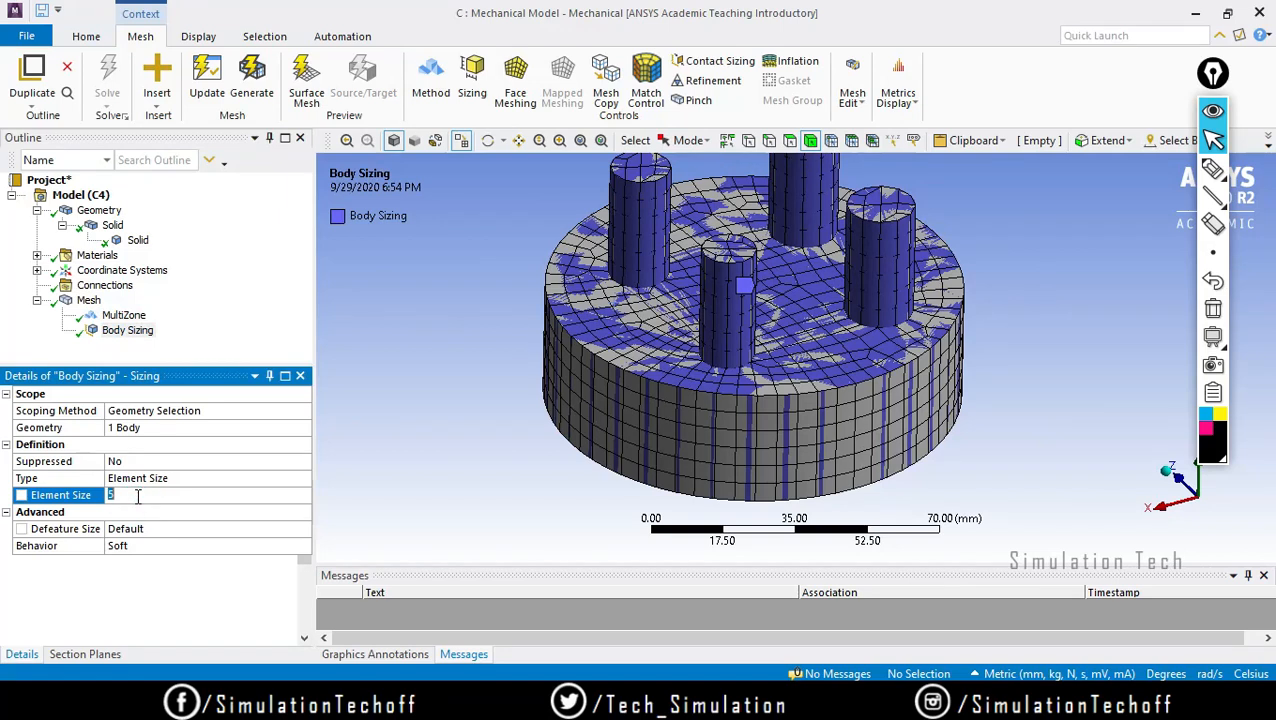
{"action": "type", "text": "3"}
{"action": "key", "text": "Return"}
{"action": "left_click", "coordinate": [88, 300]}
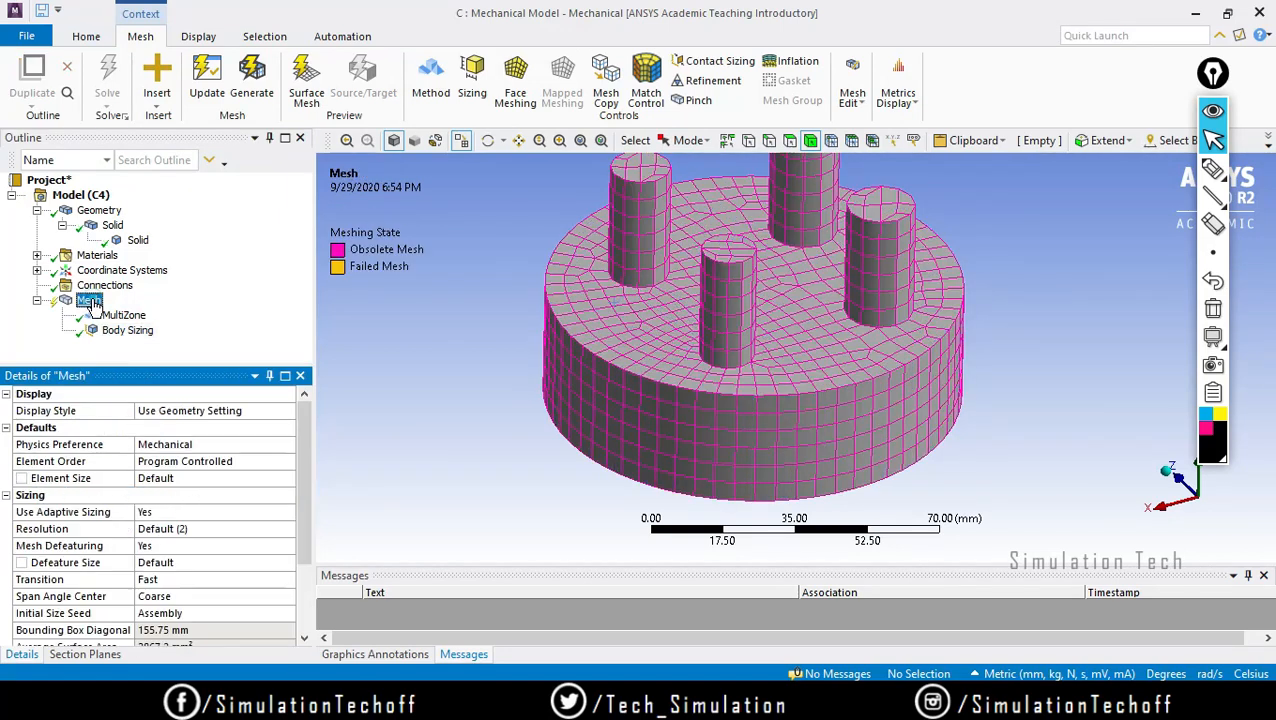
{"action": "right_click", "coordinate": [90, 301]}
{"action": "left_click", "coordinate": [151, 364]}
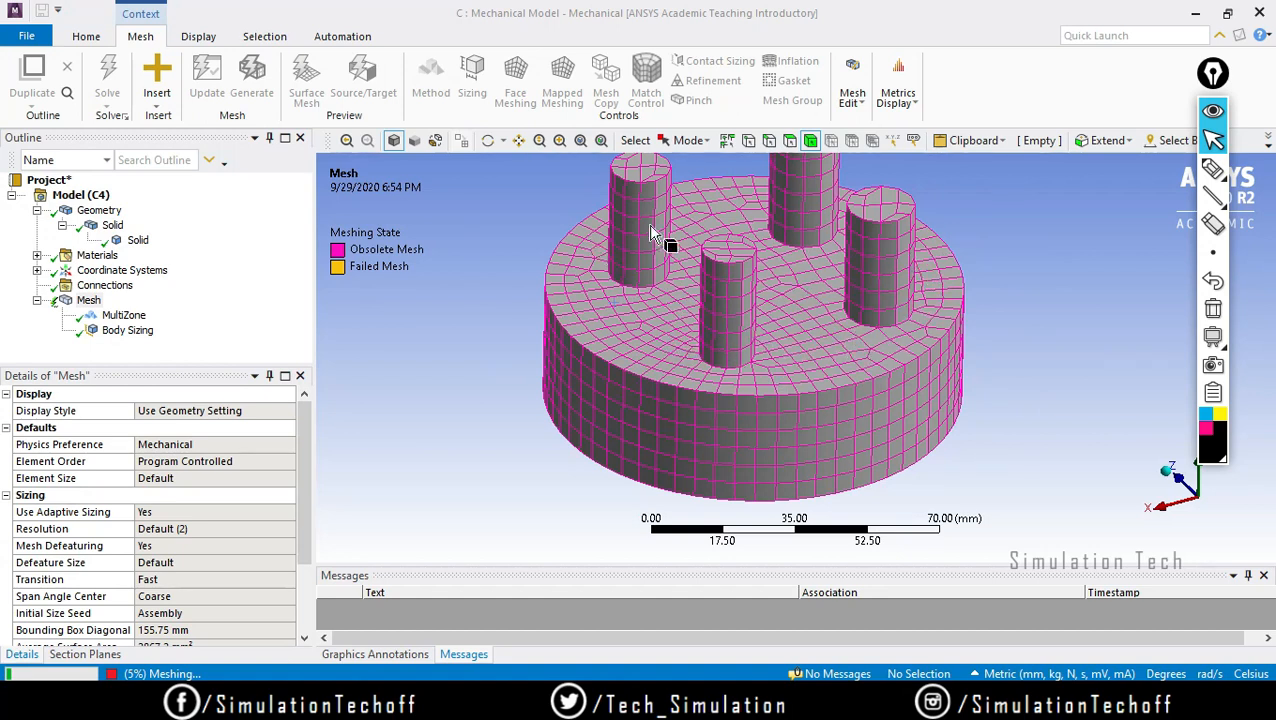
Number the four pins 1 to 4 and the disc 5 with the annotation pen and clear the annotations
{"action": "left_click", "coordinate": [1210, 172]}
{"action": "left_click_drag", "start_coordinate": [641, 222], "coordinate": [636, 210]}
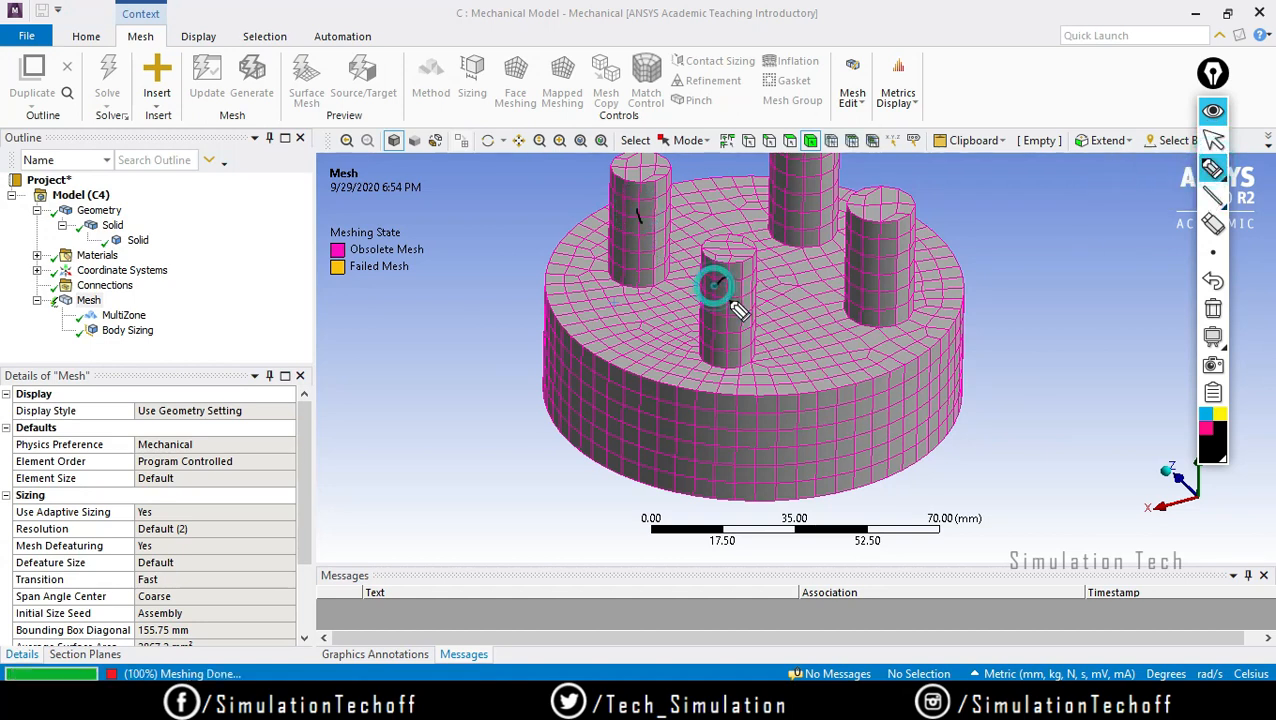
{"action": "left_click_drag", "start_coordinate": [713, 292], "coordinate": [783, 287]}
{"action": "left_click_drag", "start_coordinate": [866, 264], "coordinate": [850, 292]}
{"action": "left_click_drag", "start_coordinate": [810, 205], "coordinate": [824, 222]}
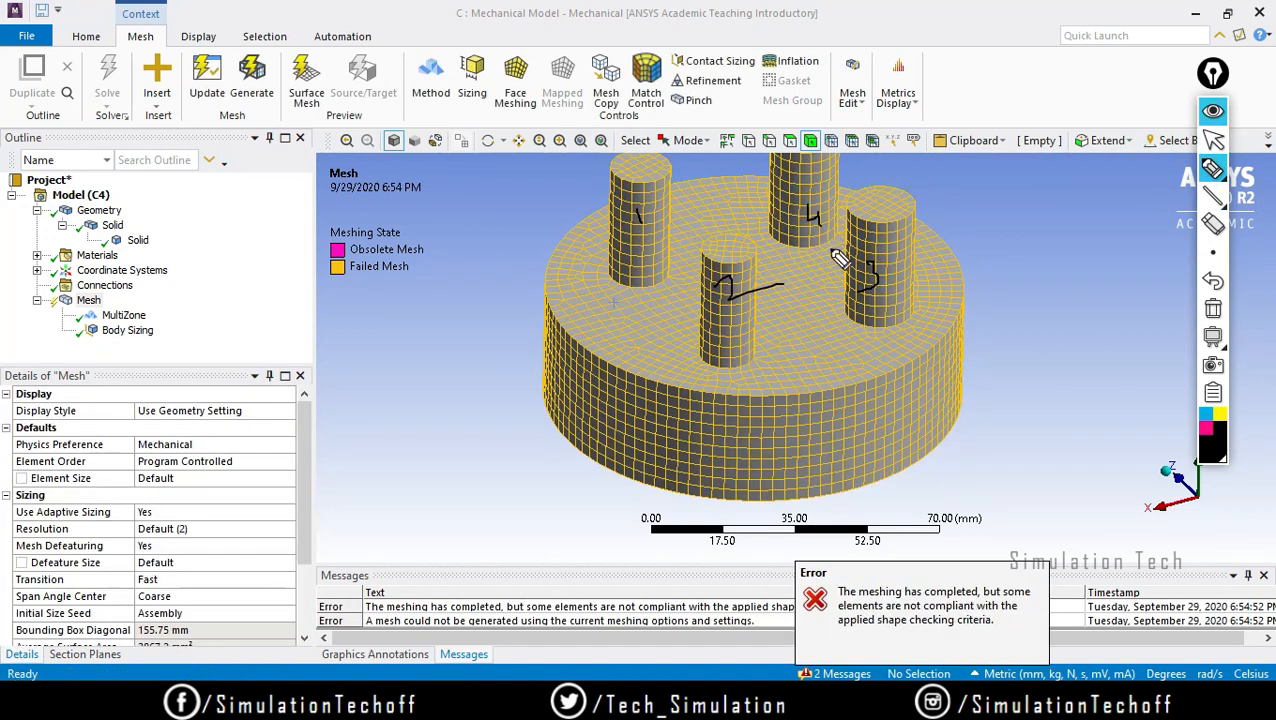
{"action": "mouse_move", "coordinate": [831, 414]}
{"action": "left_mouse_down"}
{"action": "mouse_move", "coordinate": [840, 441]}
{"action": "mouse_move", "coordinate": [857, 438]}
{"action": "mouse_move", "coordinate": [845, 460]}
{"action": "mouse_move", "coordinate": [872, 393]}
{"action": "left_mouse_up"}
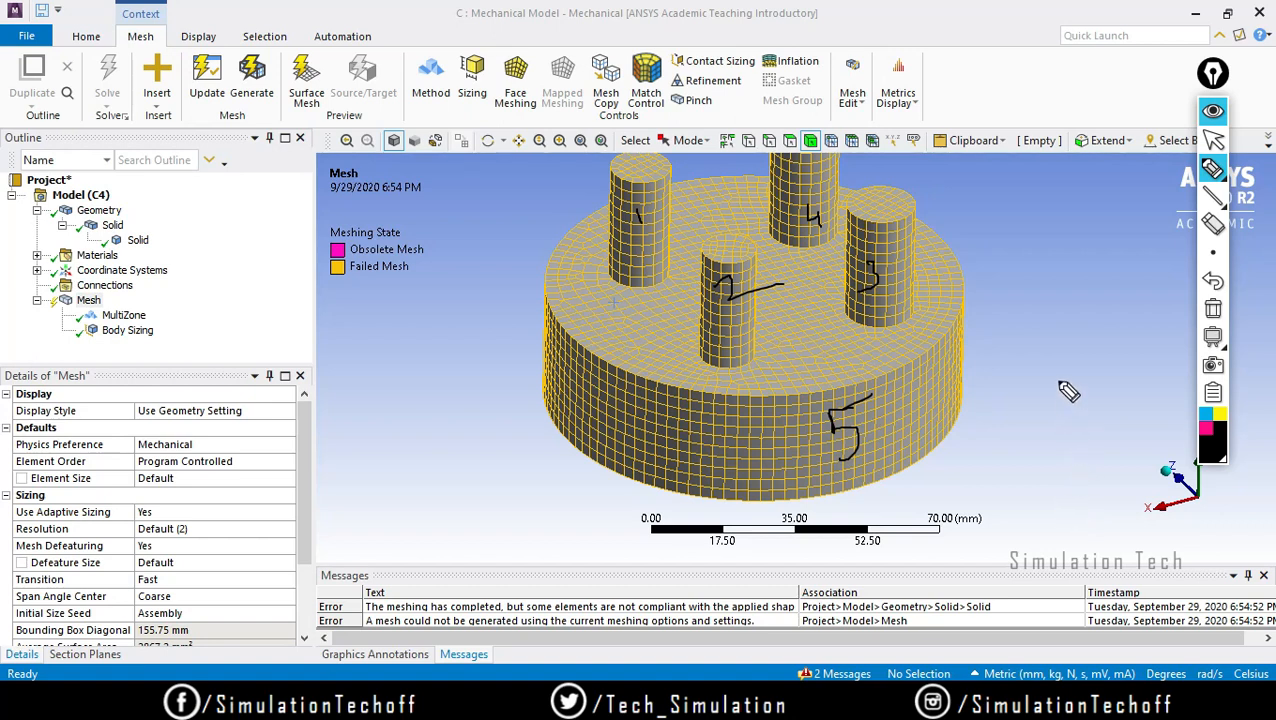
{"action": "left_click", "coordinate": [1213, 308]}
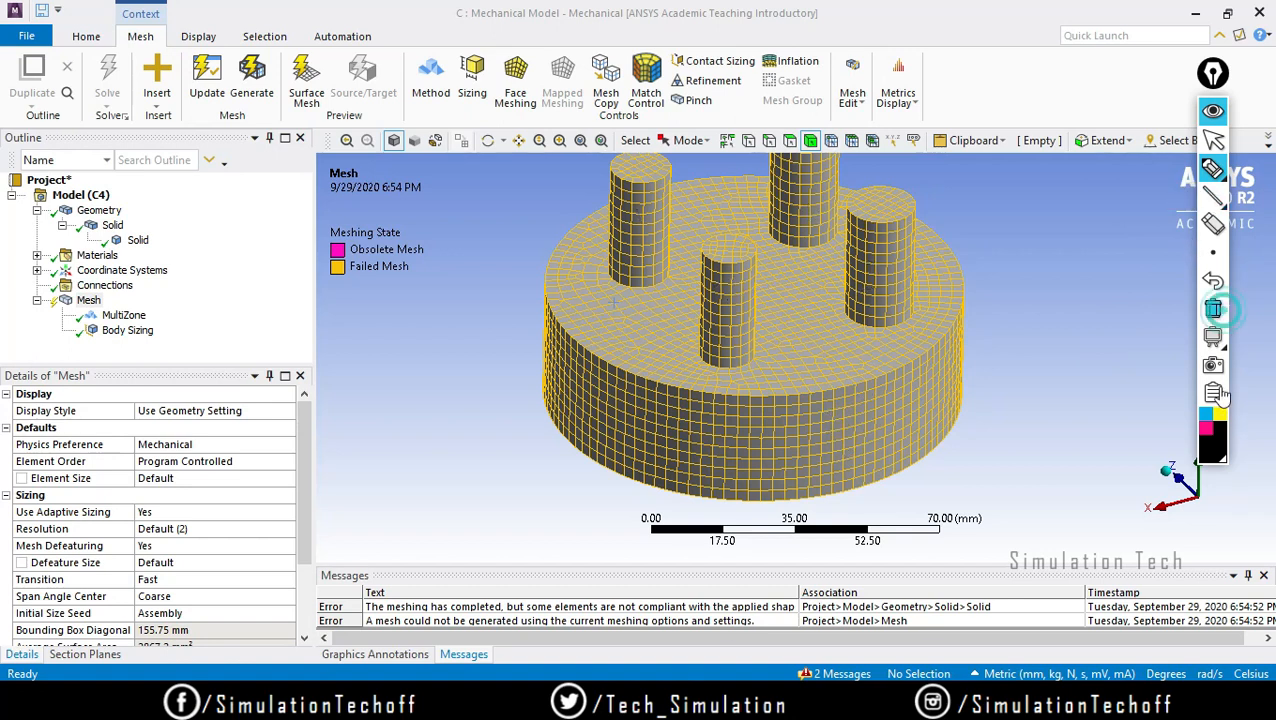
{"action": "left_click", "coordinate": [1213, 140]}
Set Mesh Defeaturing to No and change the Span Angle Center in the global mesh sizing settings
{"action": "left_click", "coordinate": [122, 315]}
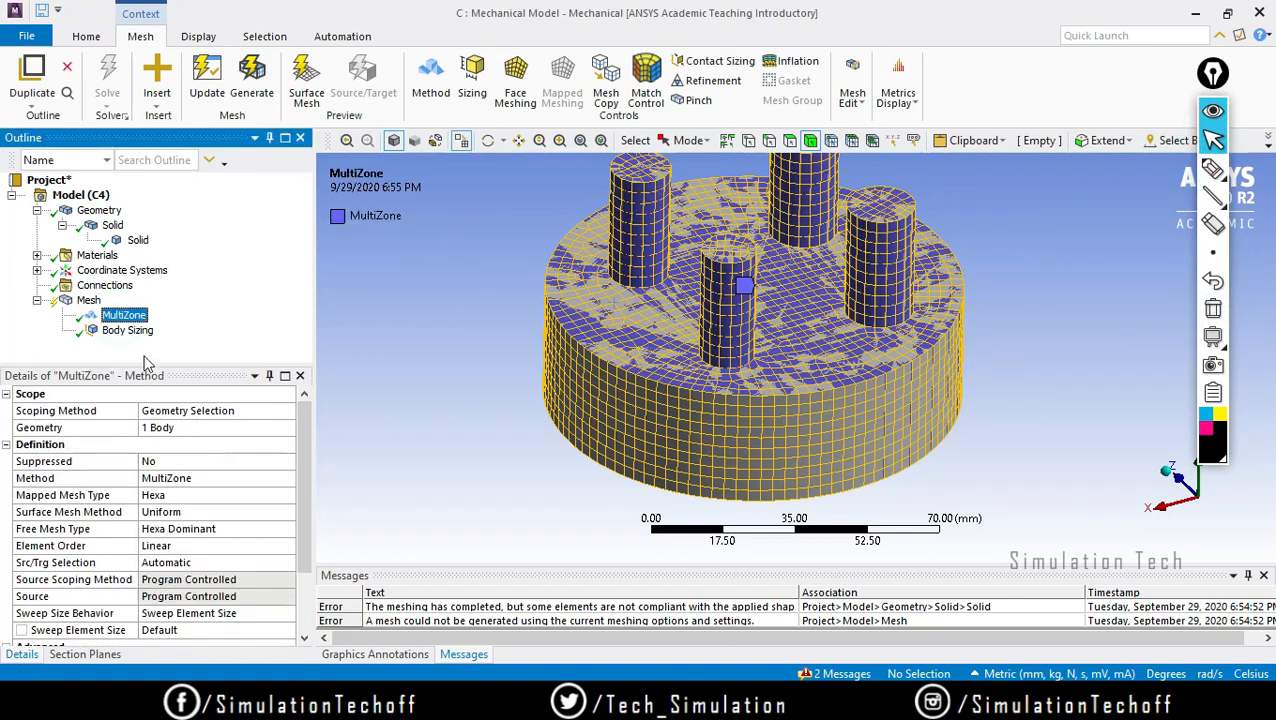
{"action": "left_click", "coordinate": [88, 300]}
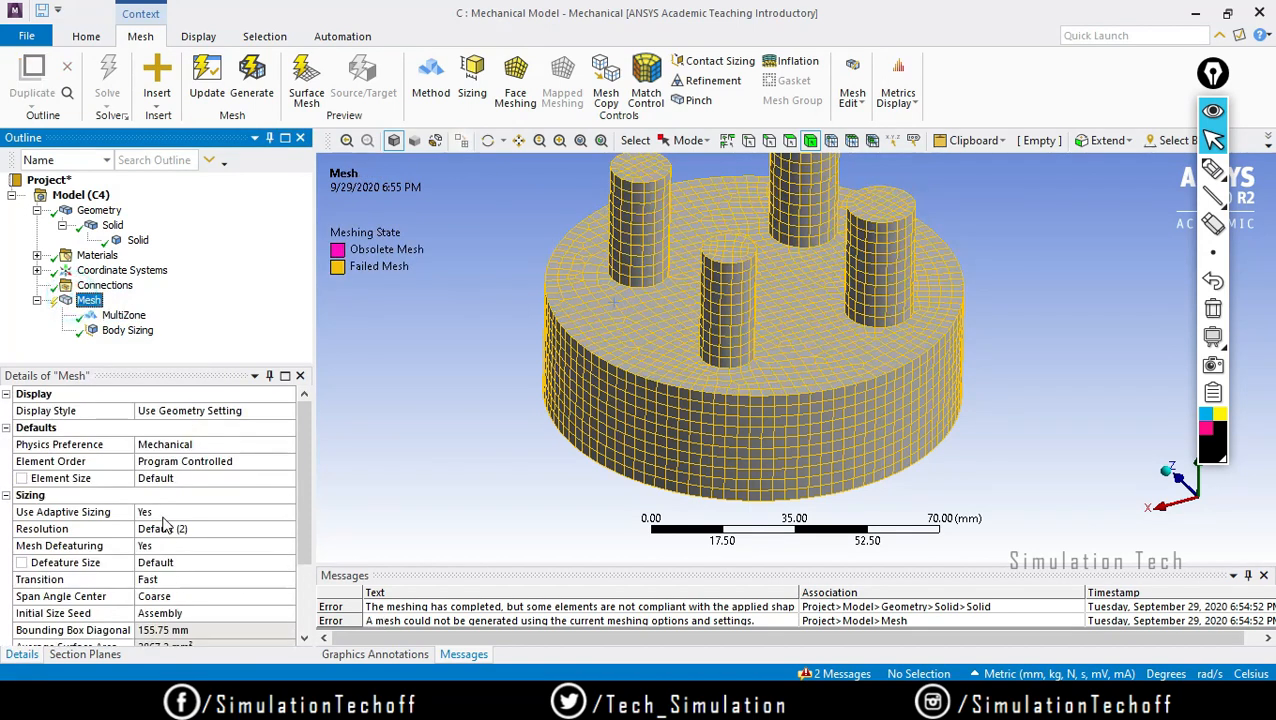
{"action": "left_click", "coordinate": [170, 548]}
{"action": "left_click", "coordinate": [287, 545]}
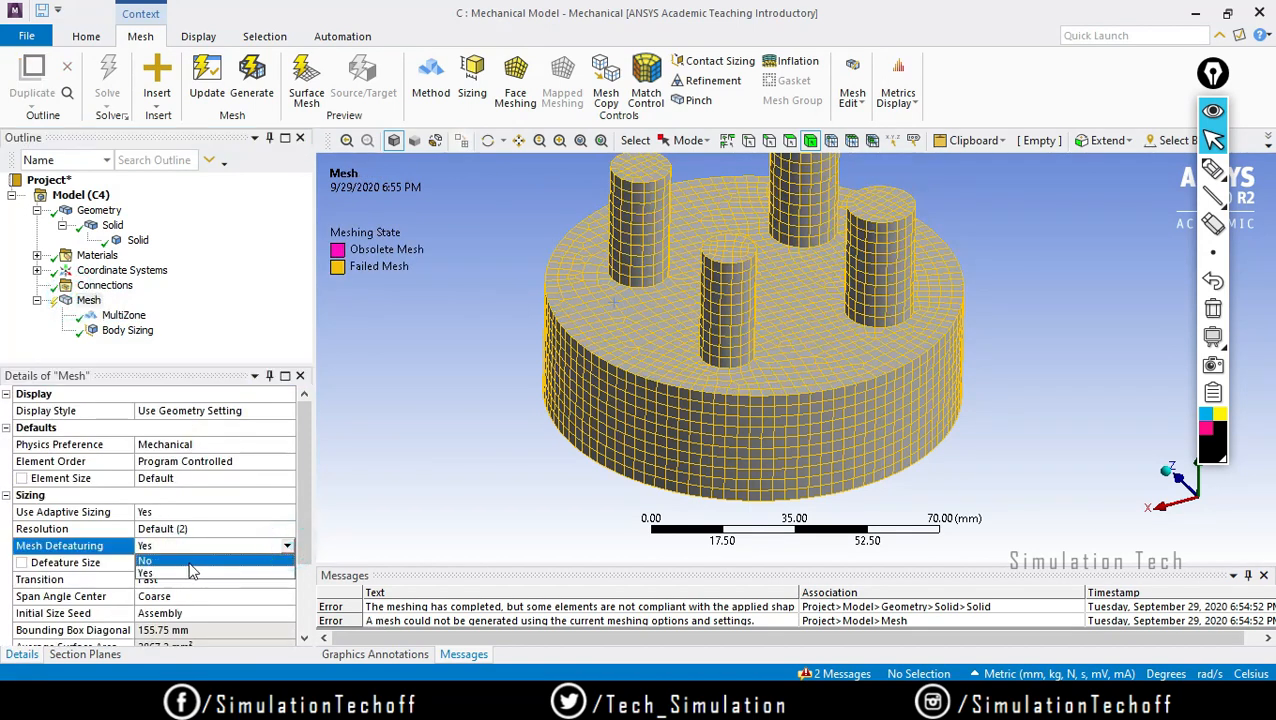
{"action": "left_click", "coordinate": [255, 578]}
{"action": "left_click", "coordinate": [180, 579]}
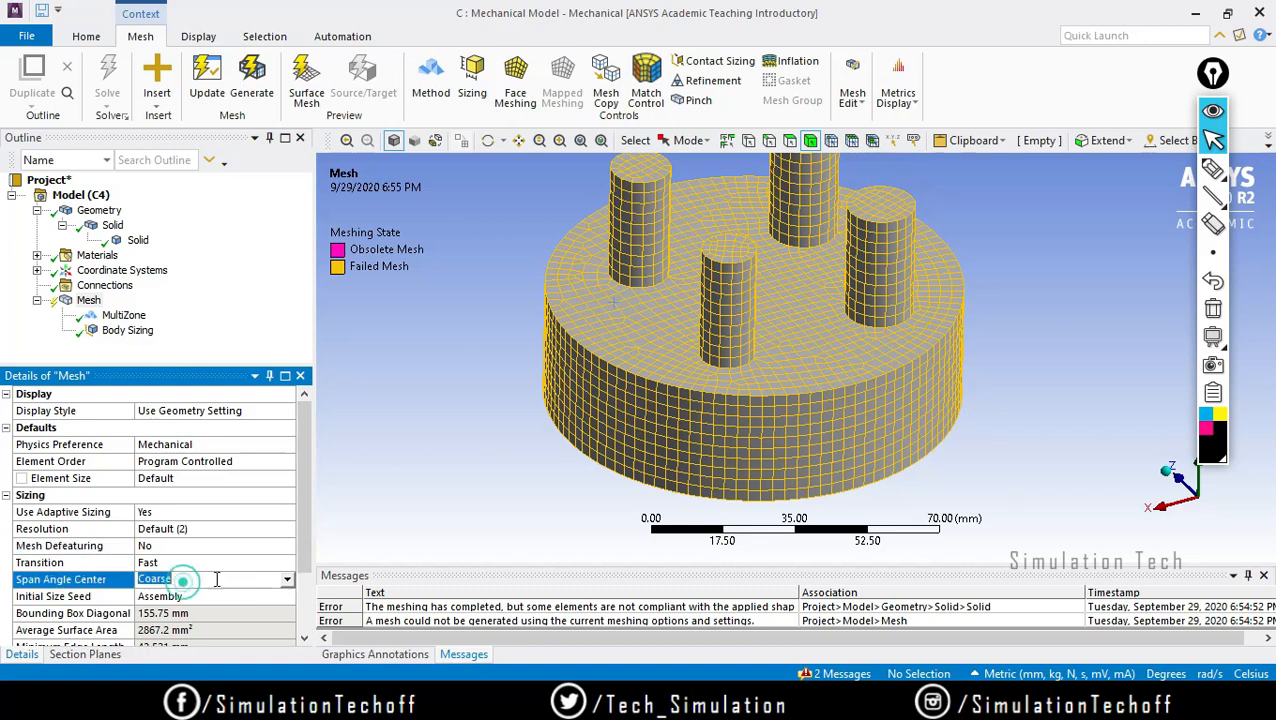
{"action": "left_click", "coordinate": [287, 580]}
{"action": "left_click", "coordinate": [172, 622]}
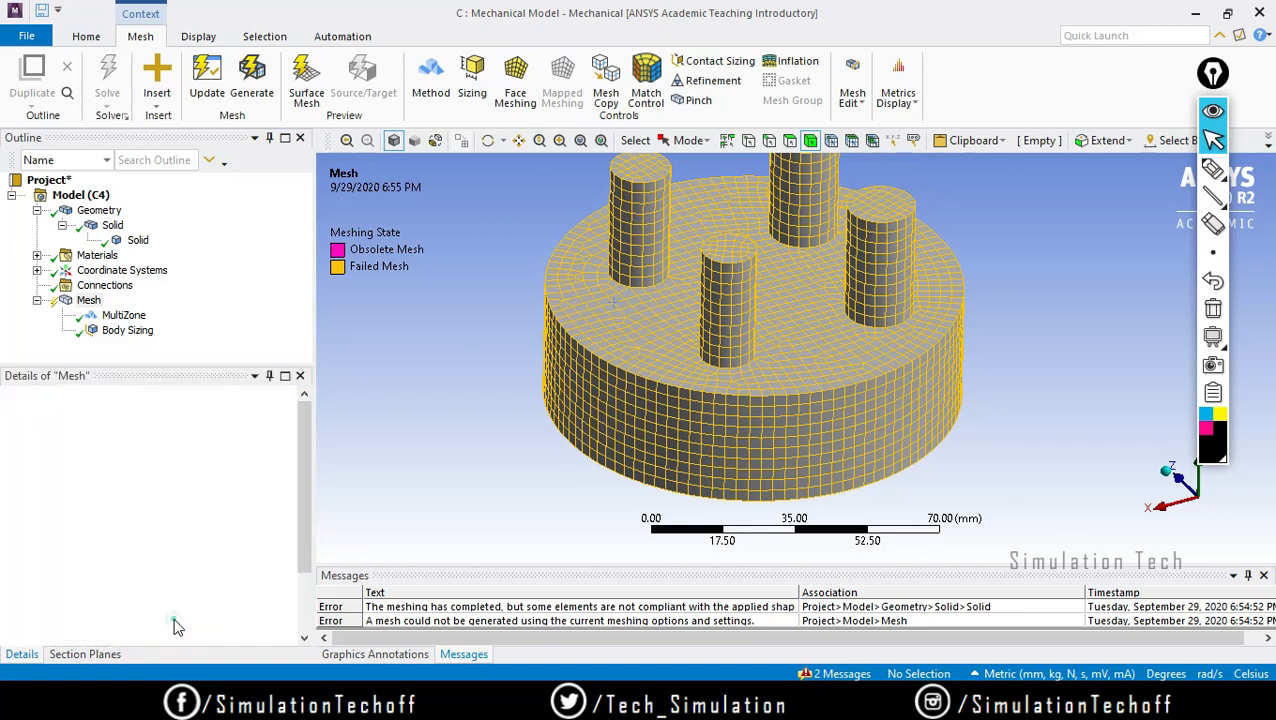
Set the body sizing's element size to 4 mm, then regenerate the mesh and inspect the pinned face of the disc
{"action": "scroll", "coordinate": [281, 545], "scroll_direction": "down", "scroll_amount": 2}
{"action": "scroll", "coordinate": [277, 522], "scroll_direction": "up", "scroll_amount": 2}
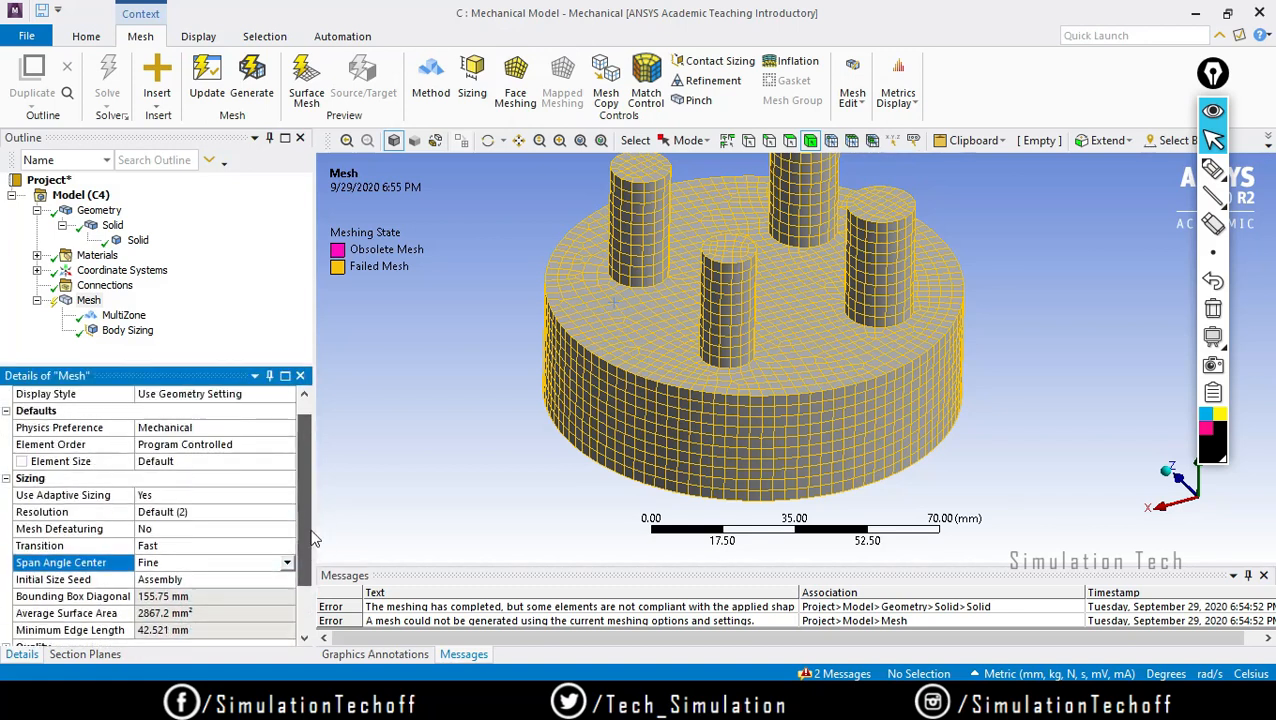
{"action": "left_click", "coordinate": [127, 330]}
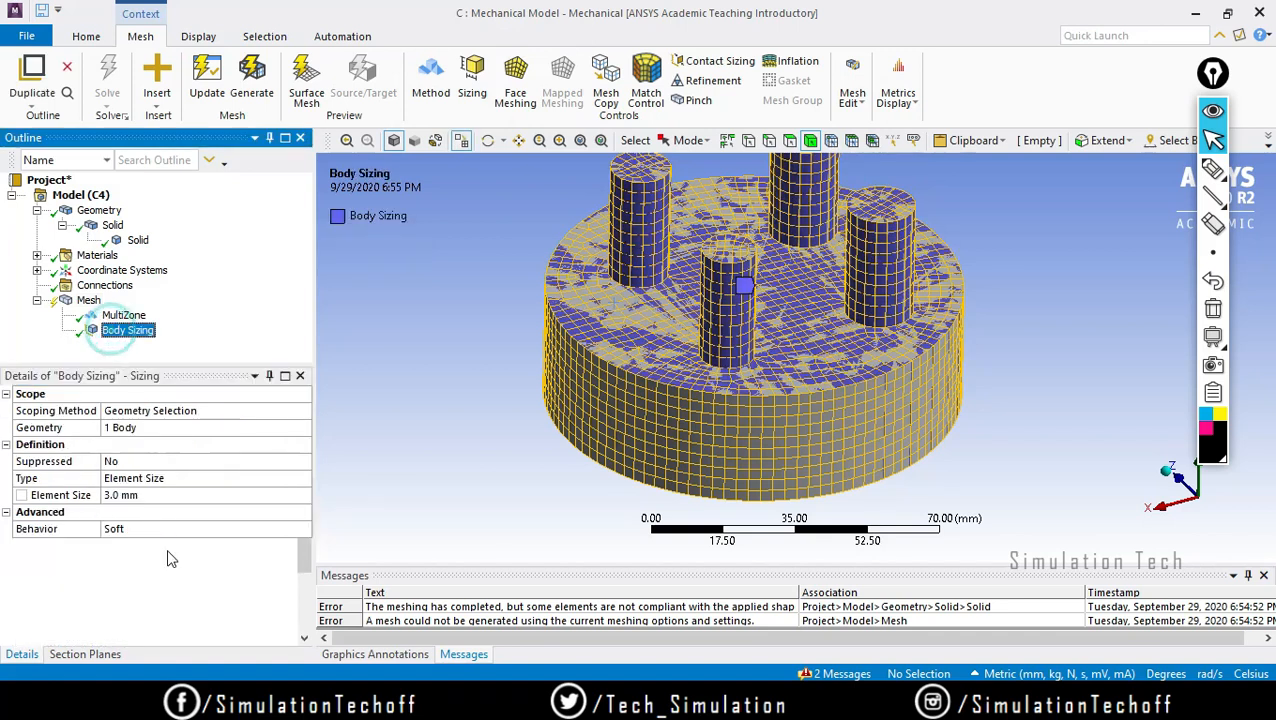
{"action": "left_click", "coordinate": [160, 495]}
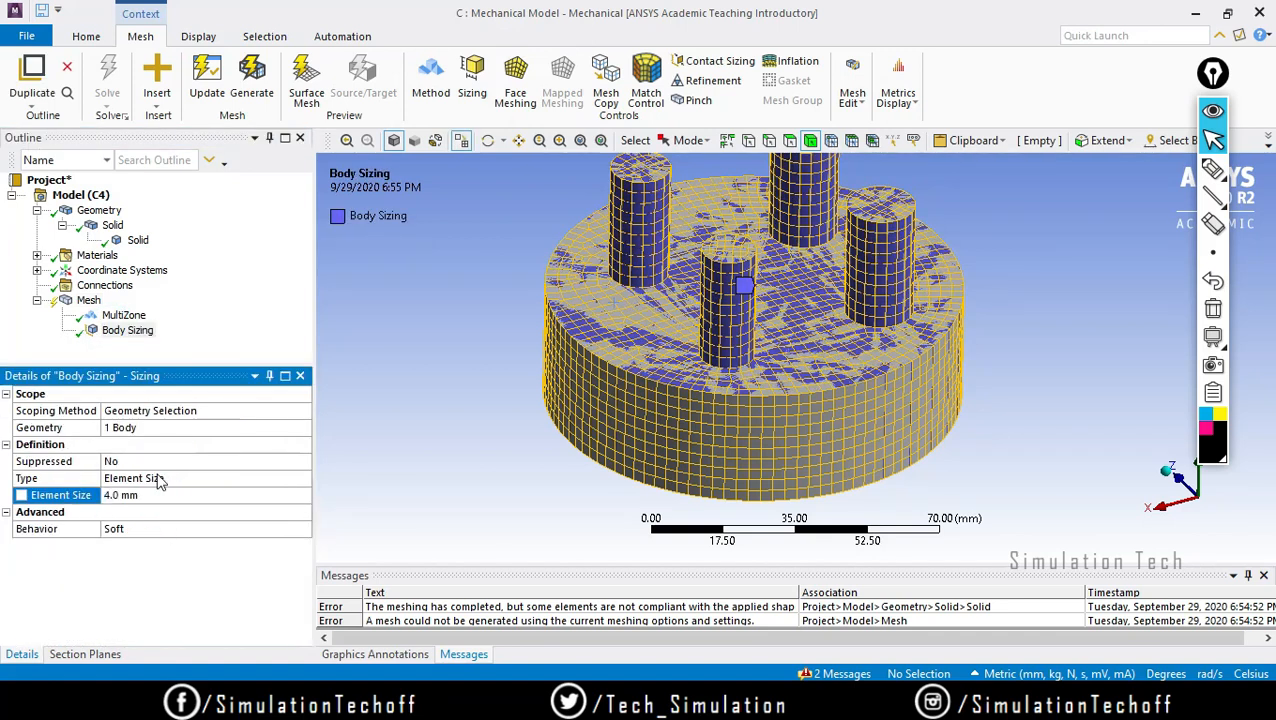
{"action": "left_click", "coordinate": [89, 300]}
{"action": "right_click", "coordinate": [90, 300]}
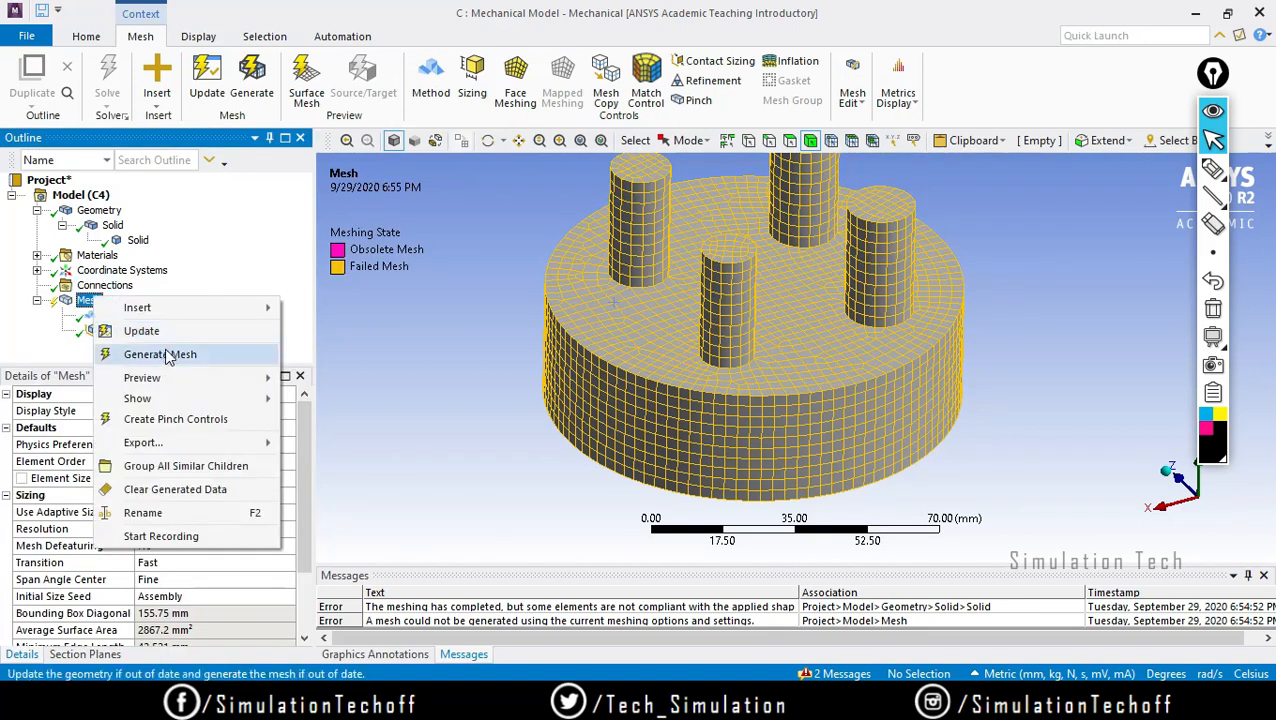
{"action": "left_click", "coordinate": [182, 357]}
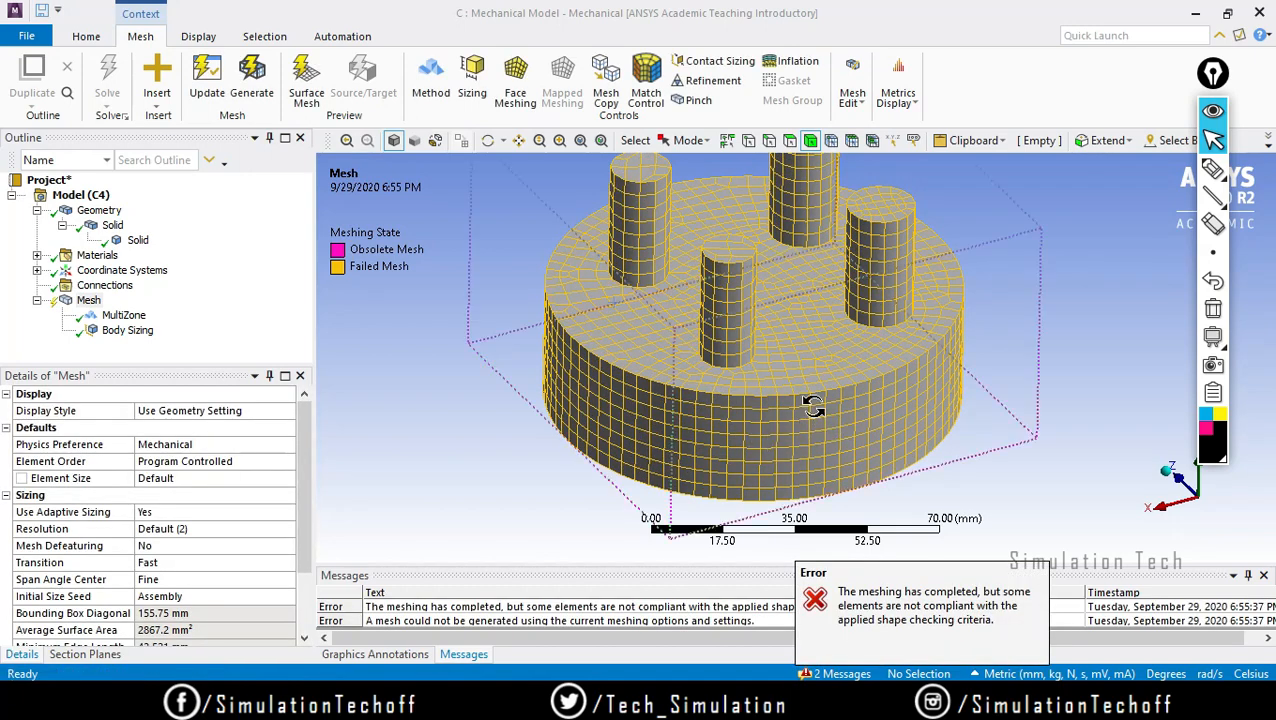
{"action": "middle_click_drag", "start_coordinate": [812, 405], "coordinate": [817, 458]}
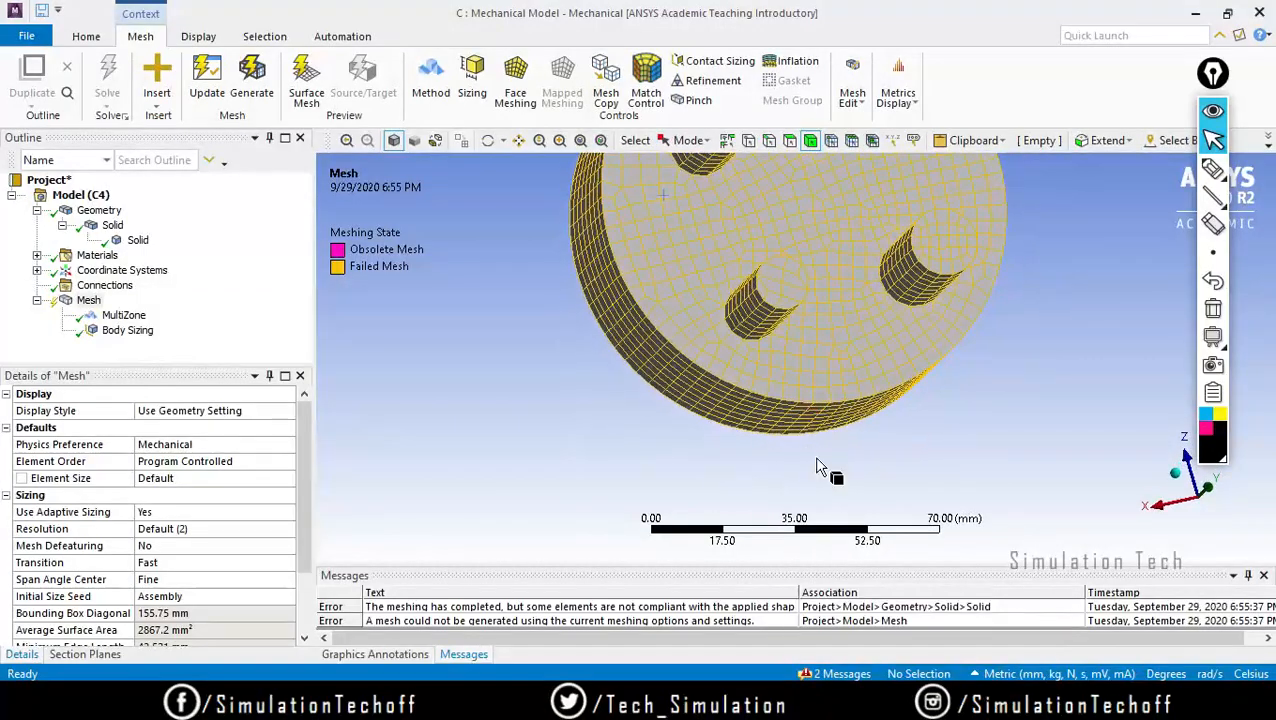
{"action": "scroll", "coordinate": [817, 467], "scroll_direction": "up", "scroll_amount": 5}
{"action": "scroll", "coordinate": [827, 293], "scroll_direction": "down", "scroll_amount": 4}
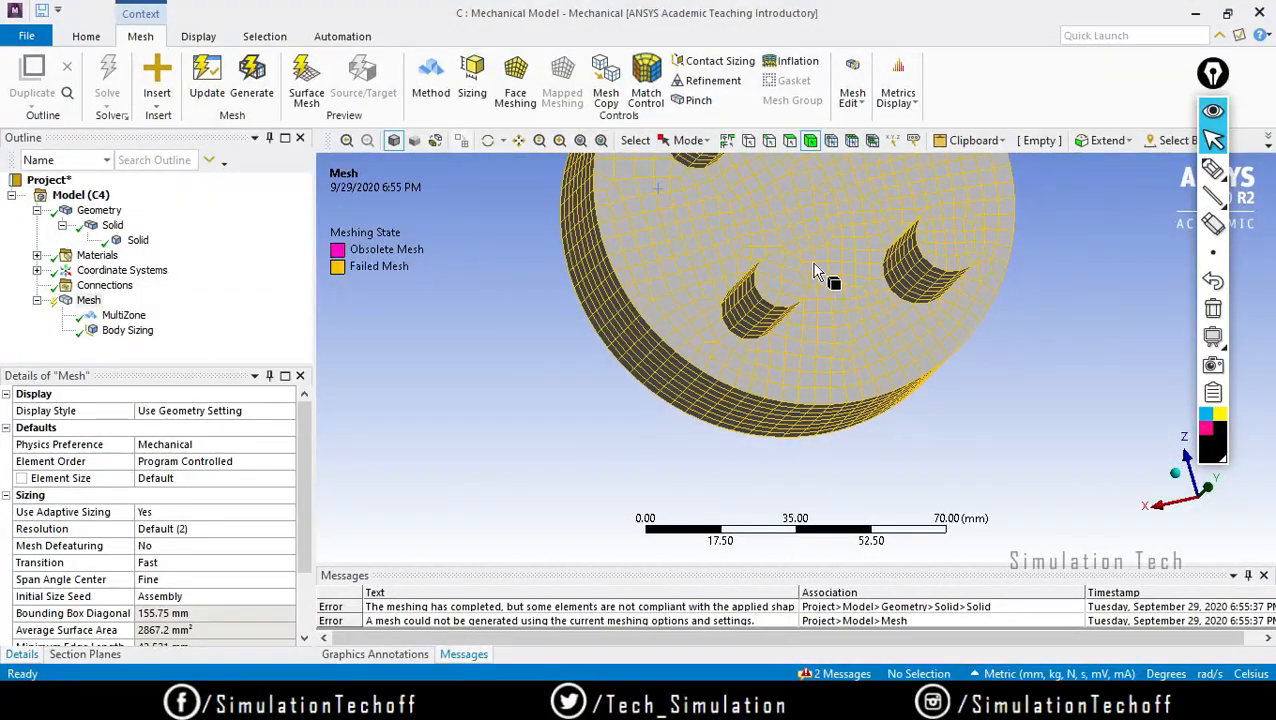
{"action": "middle_click_drag", "start_coordinate": [805, 256], "coordinate": [694, 343], "text": "ctrl"}
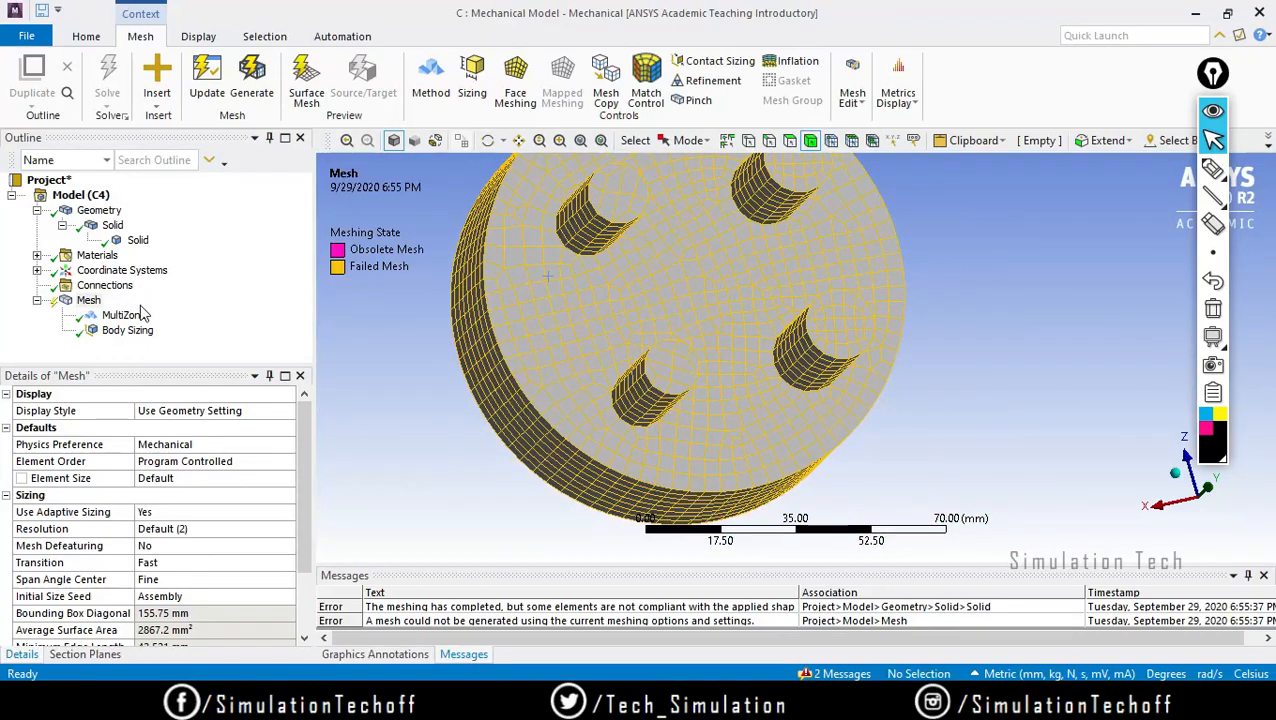
Set the body sizing's Behavior to Hard and regenerate the mesh
{"action": "left_click", "coordinate": [122, 315]}
{"action": "left_click", "coordinate": [125, 330]}
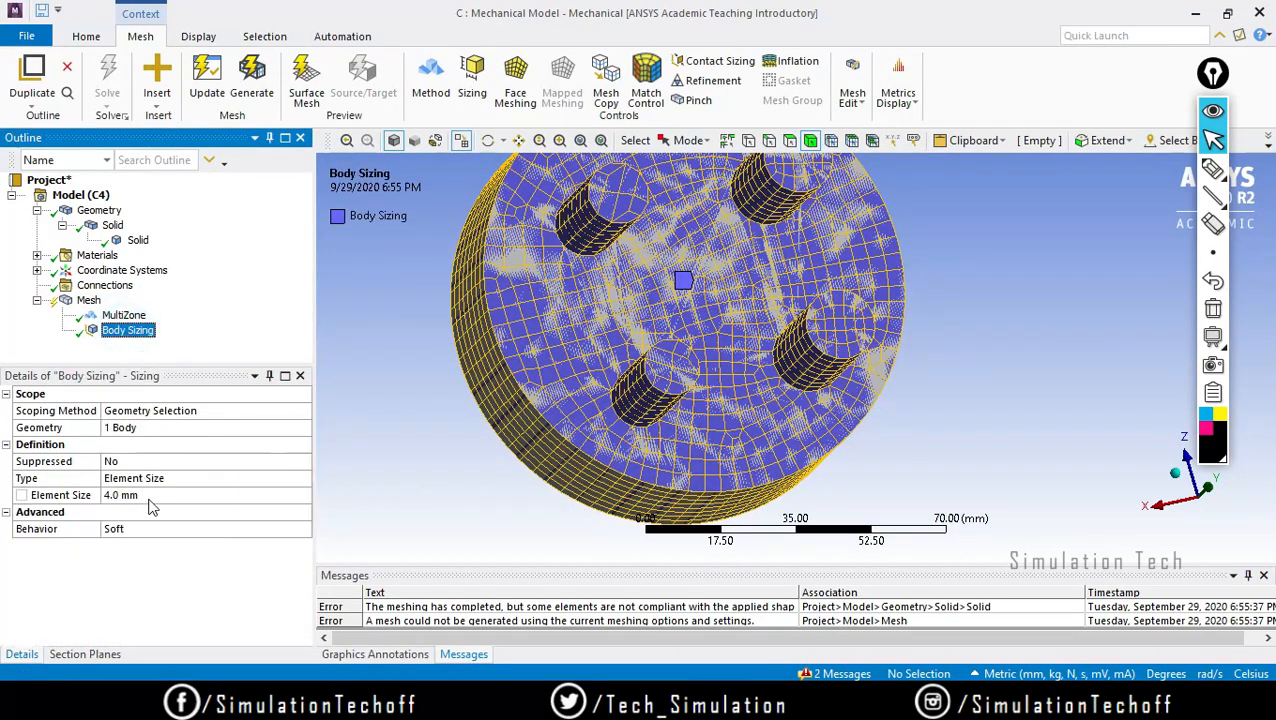
{"action": "left_click", "coordinate": [150, 495]}
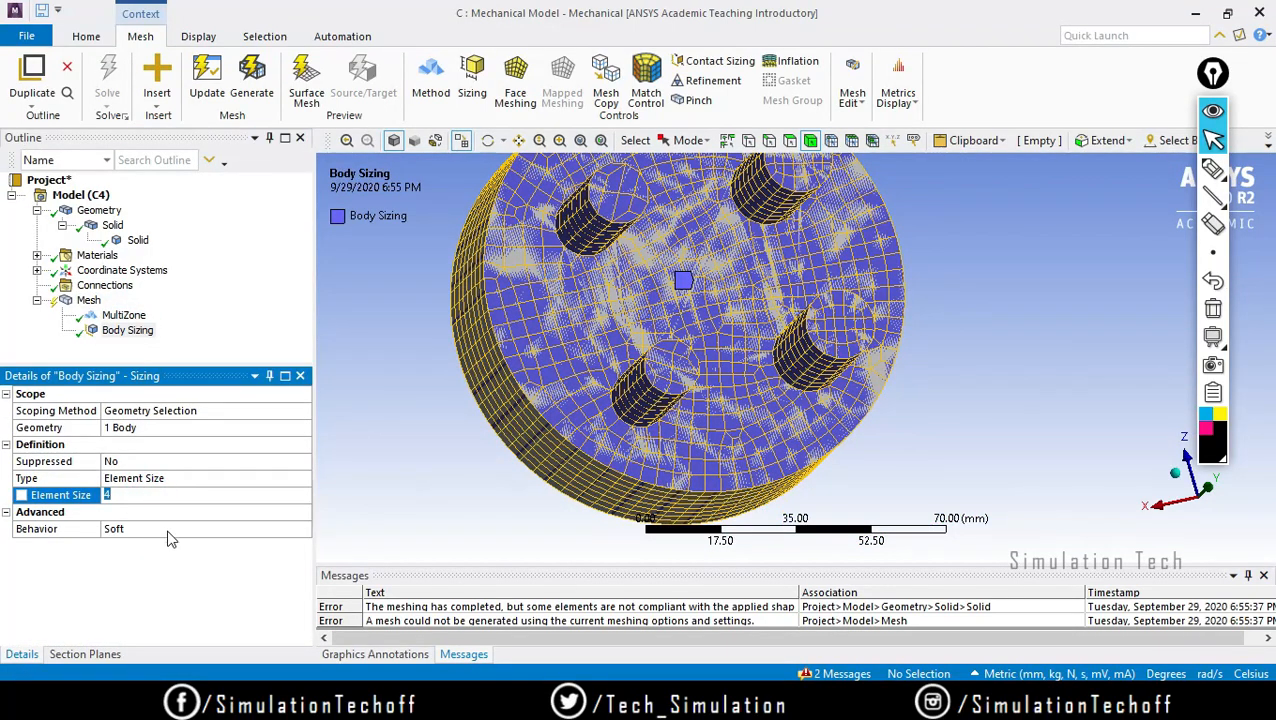
{"action": "left_click", "coordinate": [163, 528]}
{"action": "left_click", "coordinate": [304, 528]}
{"action": "left_click", "coordinate": [224, 552]}
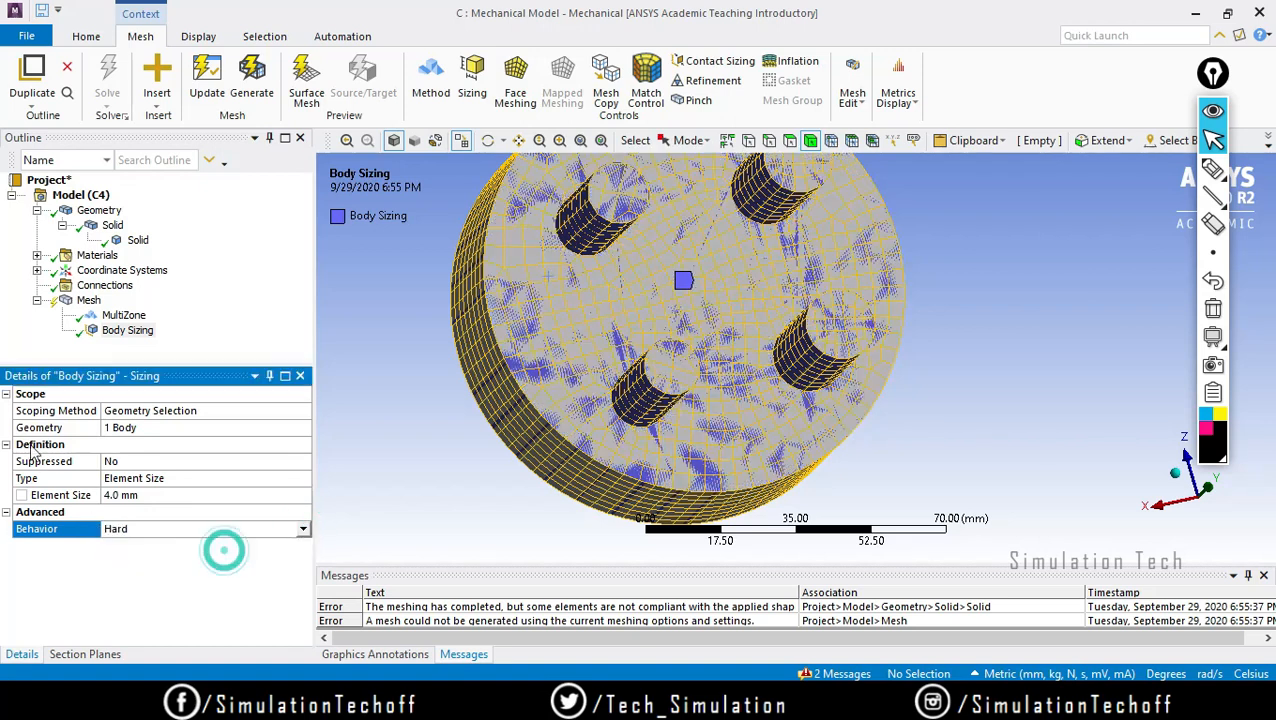
{"action": "left_click", "coordinate": [89, 300]}
{"action": "right_click", "coordinate": [89, 300]}
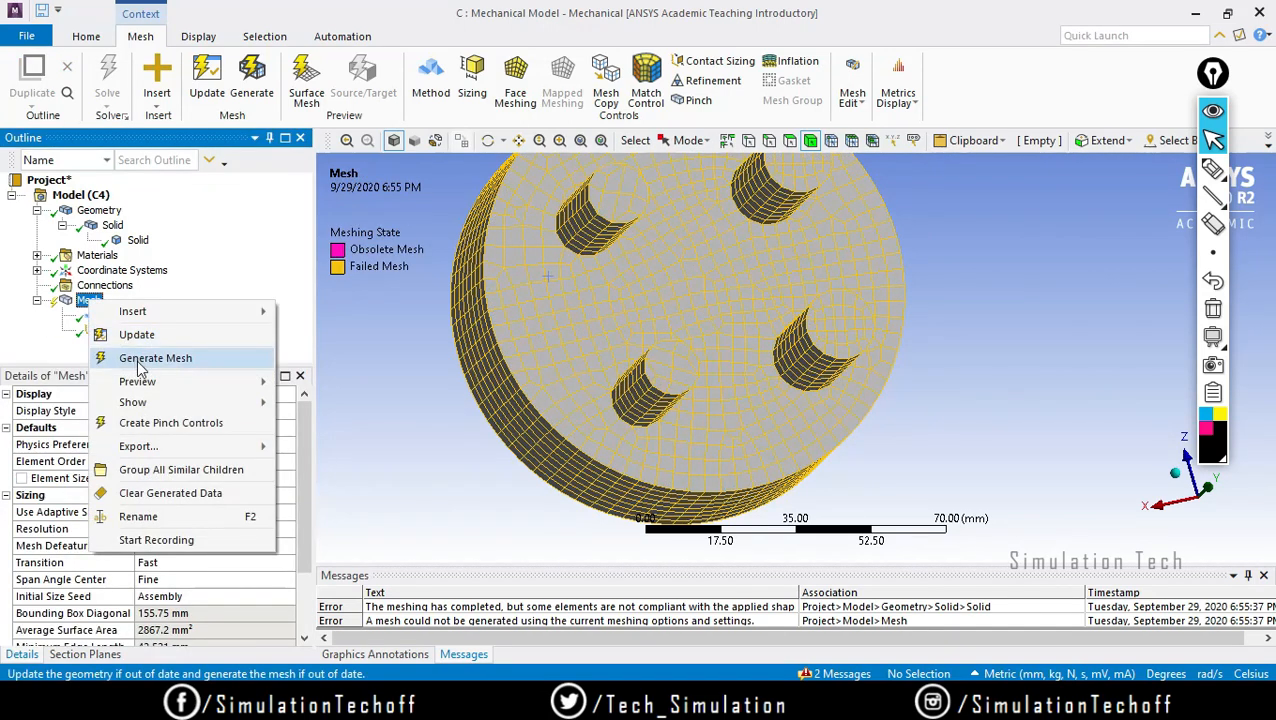
{"action": "left_click", "coordinate": [145, 359]}
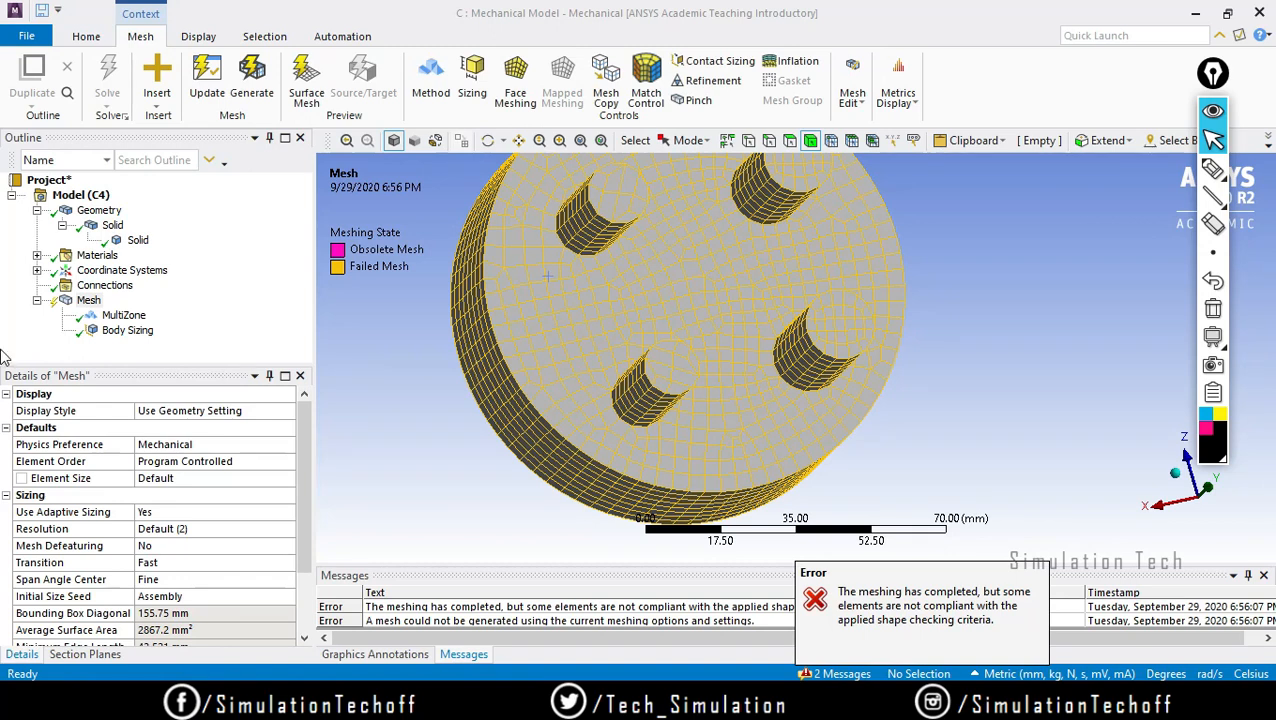
Set the body sizing's element size to 5 mm, then regenerate the mesh and inspect the pins and disc
{"action": "left_click", "coordinate": [127, 330]}
{"action": "left_click", "coordinate": [130, 494]}
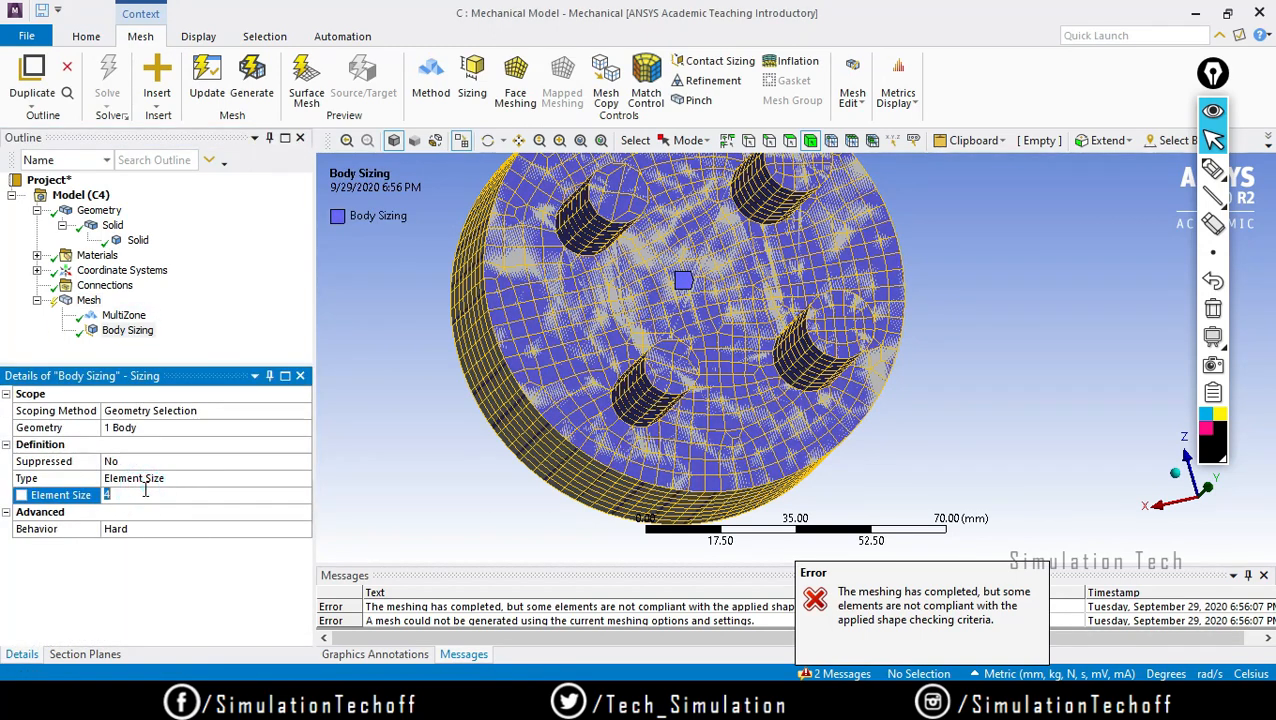
{"action": "type", "text": "5"}
{"action": "key", "text": "Return"}
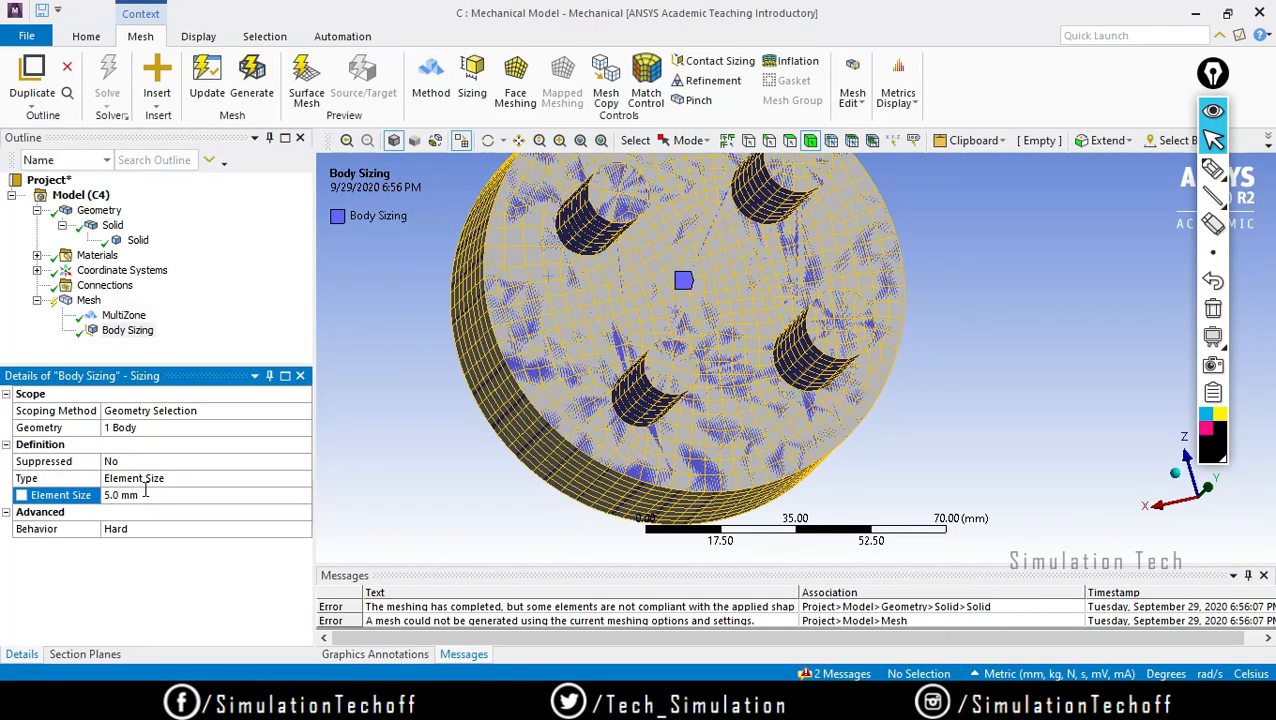
{"action": "right_click", "coordinate": [88, 301]}
{"action": "left_click", "coordinate": [169, 357]}
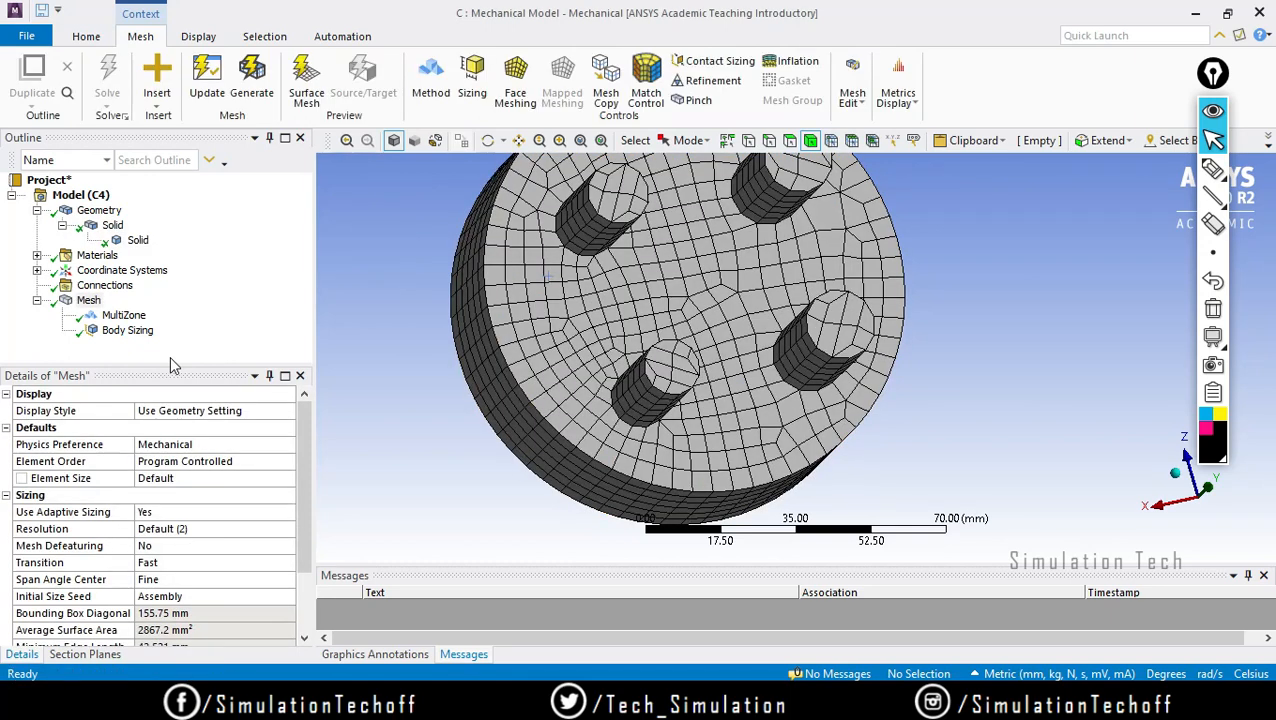
{"action": "middle_click_drag", "start_coordinate": [752, 348], "coordinate": [684, 361]}
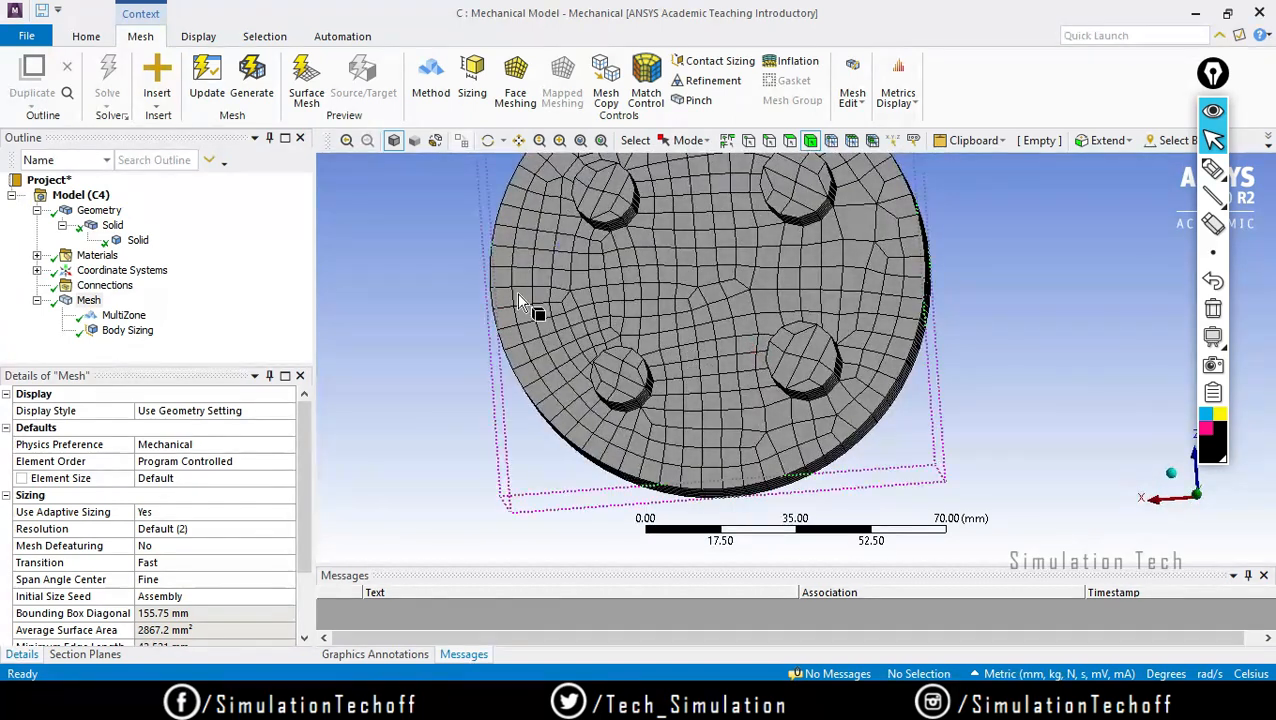
{"action": "middle_click_drag", "start_coordinate": [829, 386], "coordinate": [833, 378]}
Set the MultiZone method's Surface Mesh Method to Pave and regenerate the mesh
{"action": "left_click", "coordinate": [122, 315]}
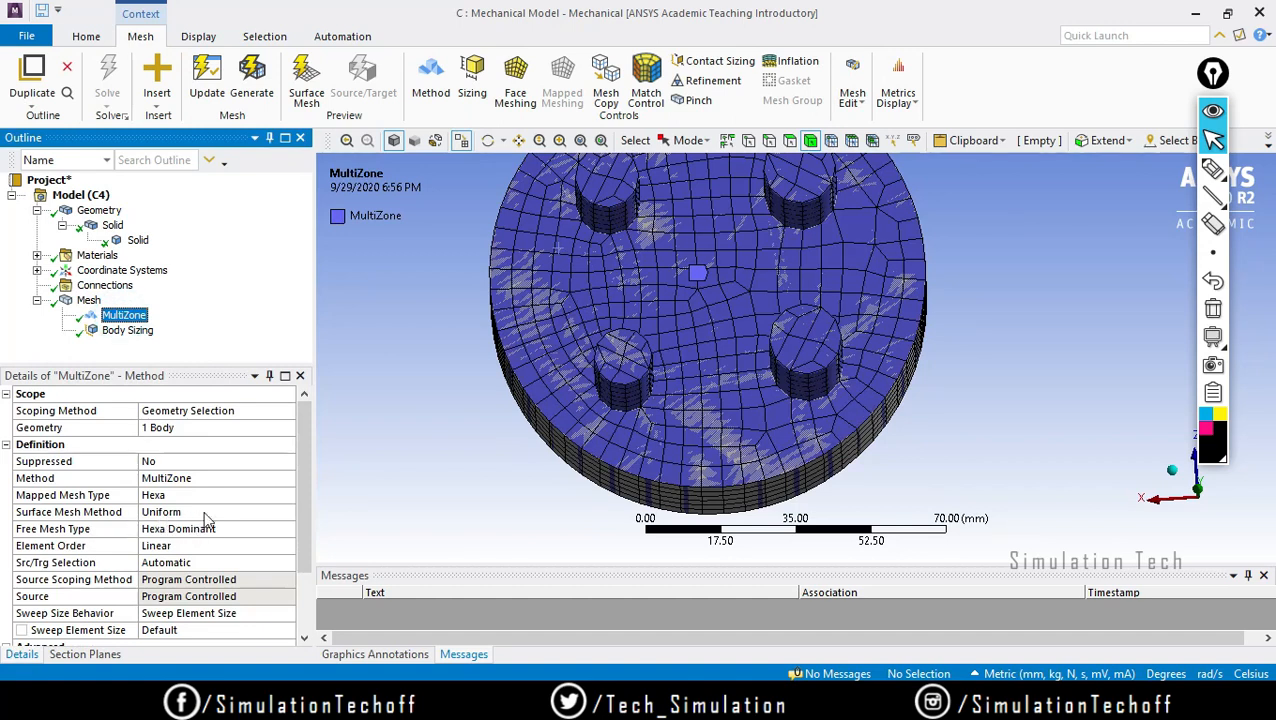
{"action": "left_click", "coordinate": [203, 511]}
{"action": "left_click", "coordinate": [286, 511]}
{"action": "left_click", "coordinate": [187, 551]}
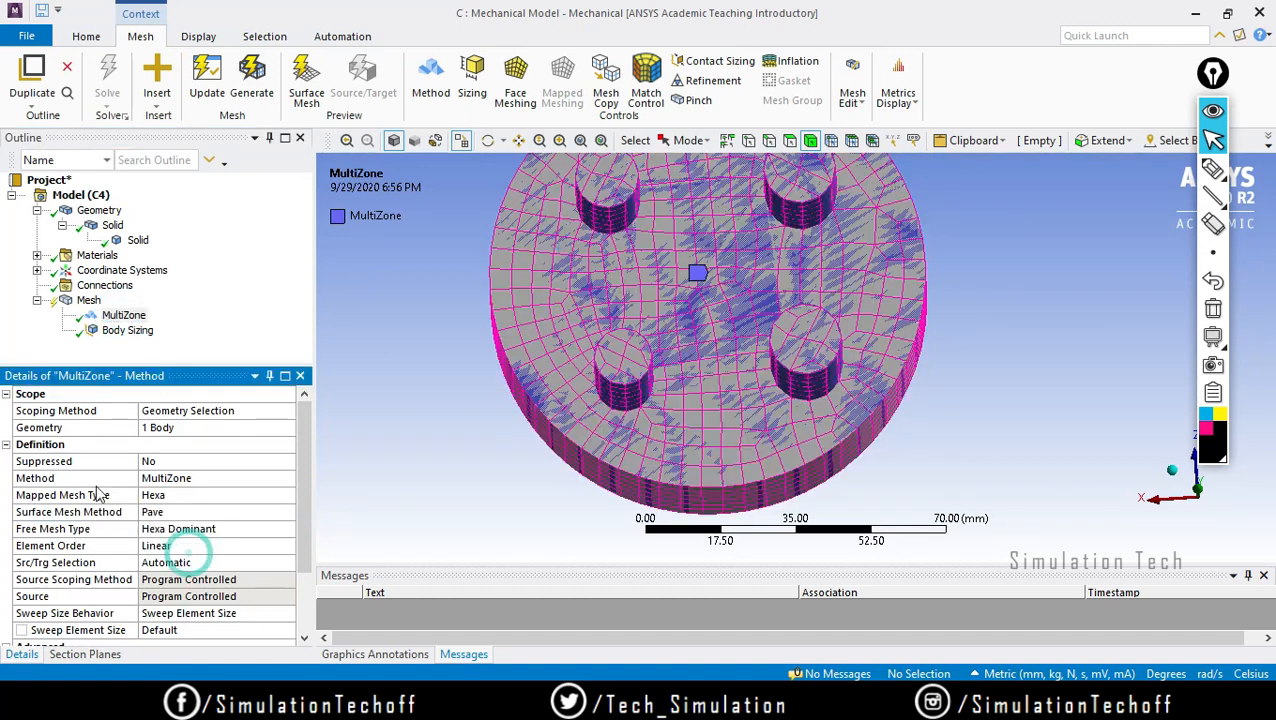
{"action": "left_click", "coordinate": [86, 300]}
{"action": "right_click", "coordinate": [80, 301]}
{"action": "left_click", "coordinate": [112, 356]}
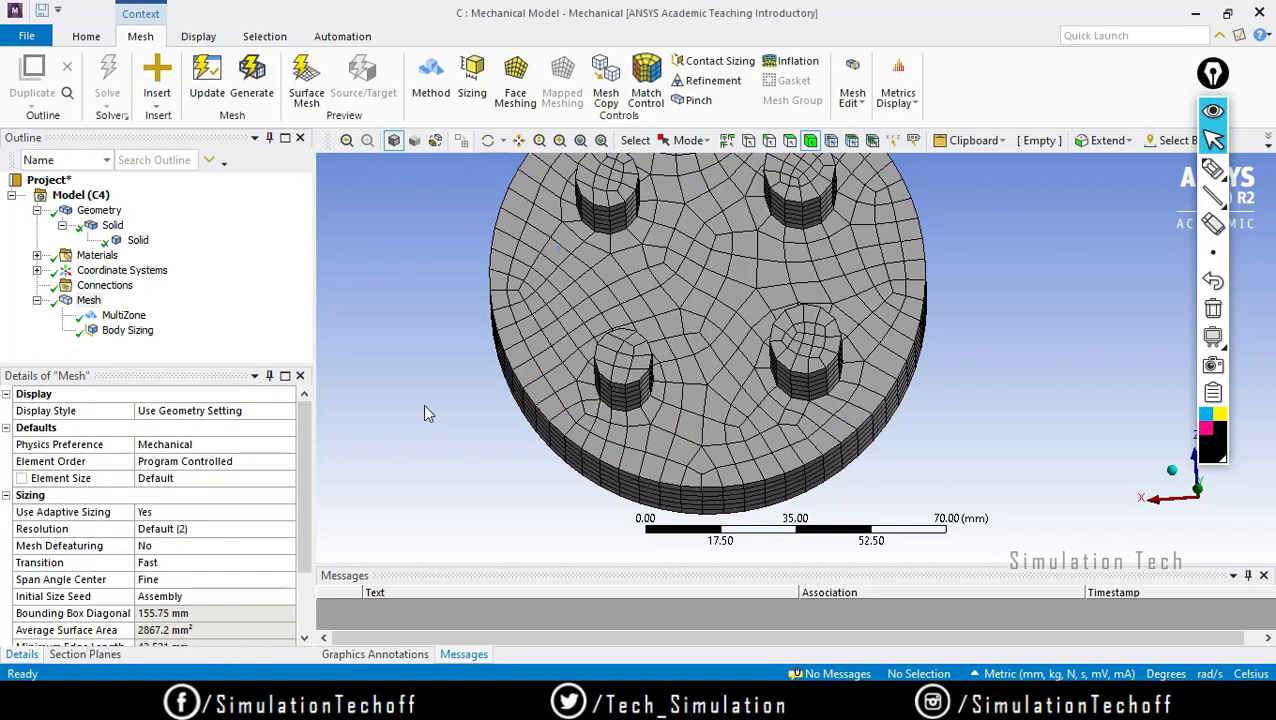
Inspect the mesh on the pinned face and mark a line across the disc with the annotation pen
{"action": "middle_click_drag", "start_coordinate": [649, 342], "coordinate": [650, 248]}
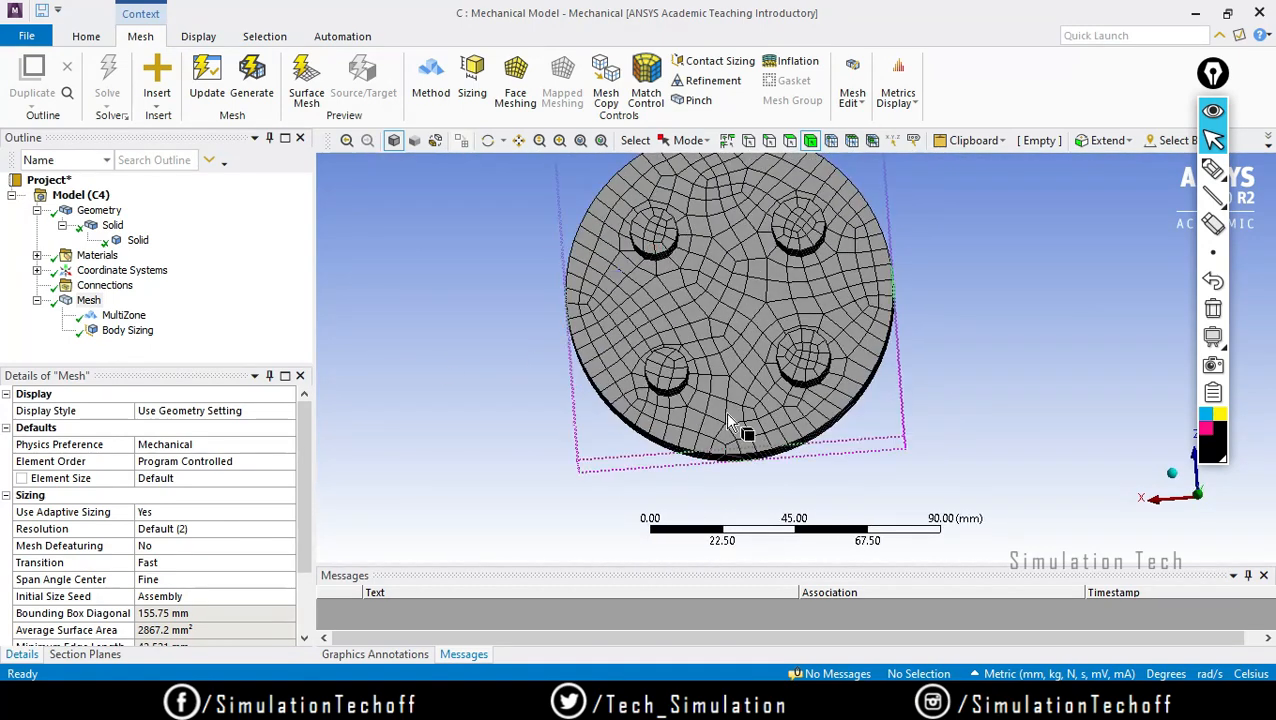
{"action": "mouse_move", "coordinate": [749, 442]}
{"action": "middle_mouse_down"}
{"action": "mouse_move", "coordinate": [746, 380]}
{"action": "mouse_move", "coordinate": [748, 446]}
{"action": "middle_mouse_up"}
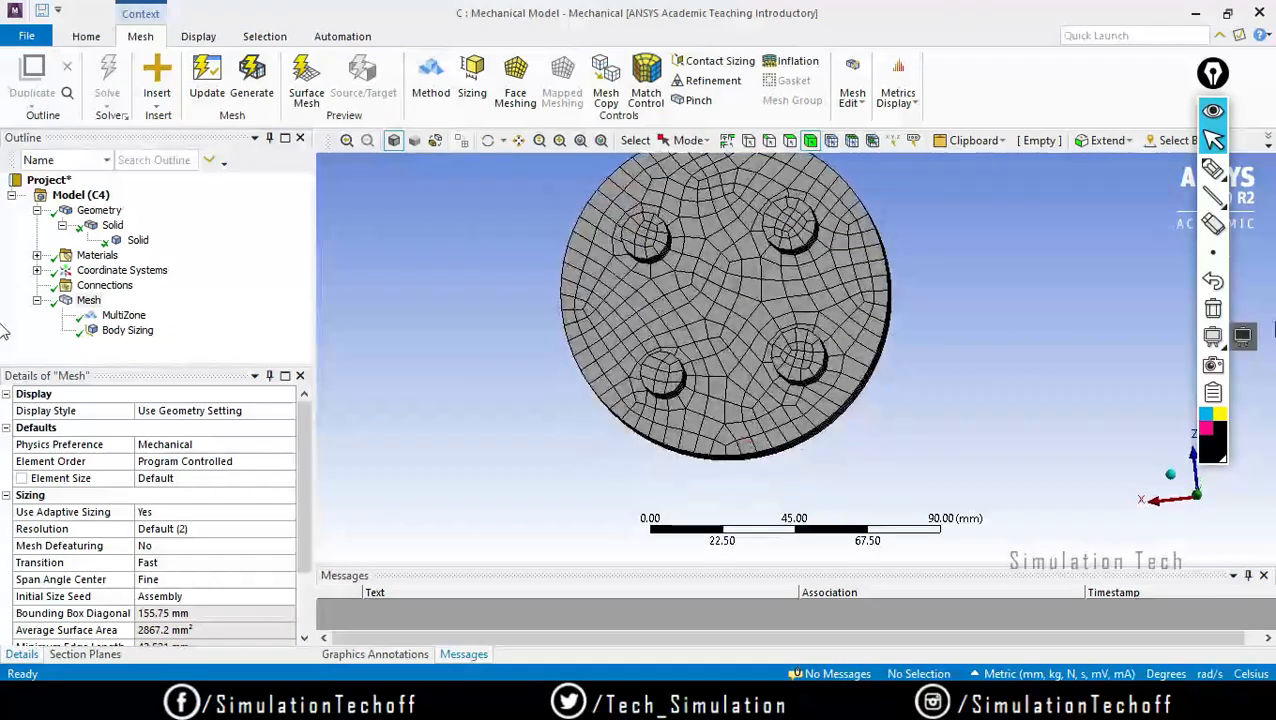
{"action": "left_click", "coordinate": [1212, 170]}
{"action": "left_click_drag", "start_coordinate": [598, 321], "coordinate": [757, 308]}
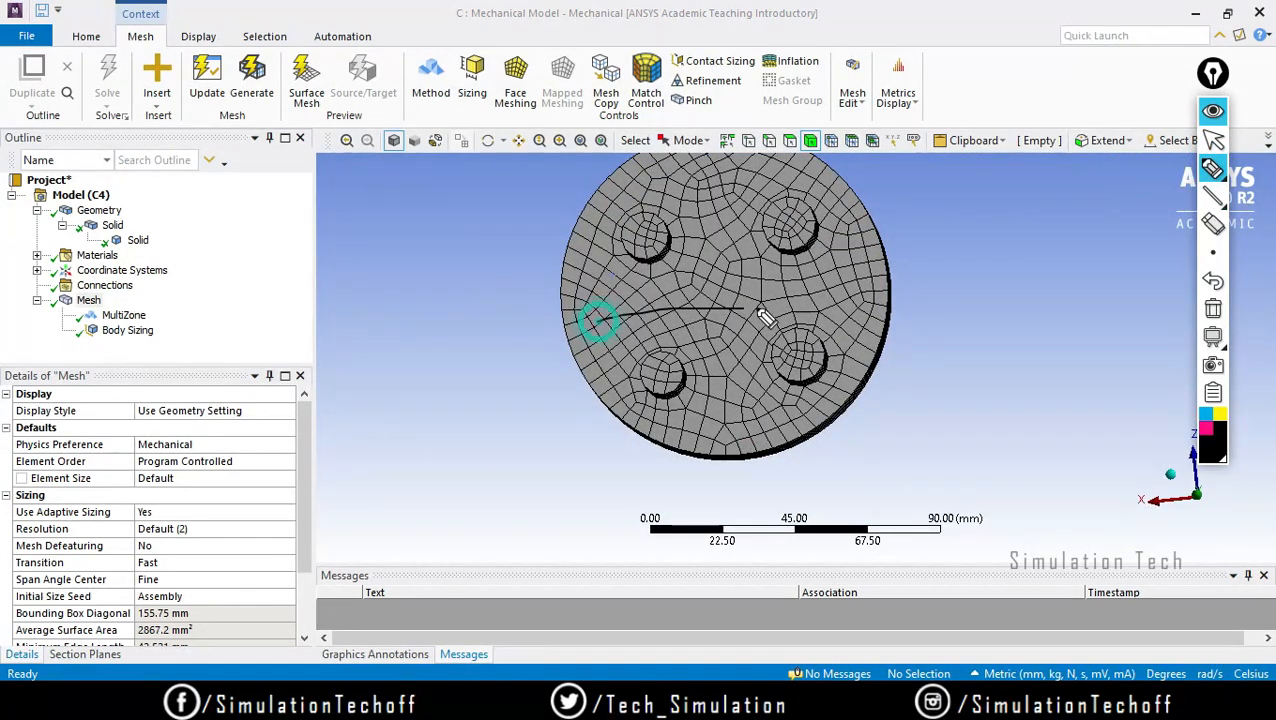
{"action": "left_click", "coordinate": [1213, 140]}
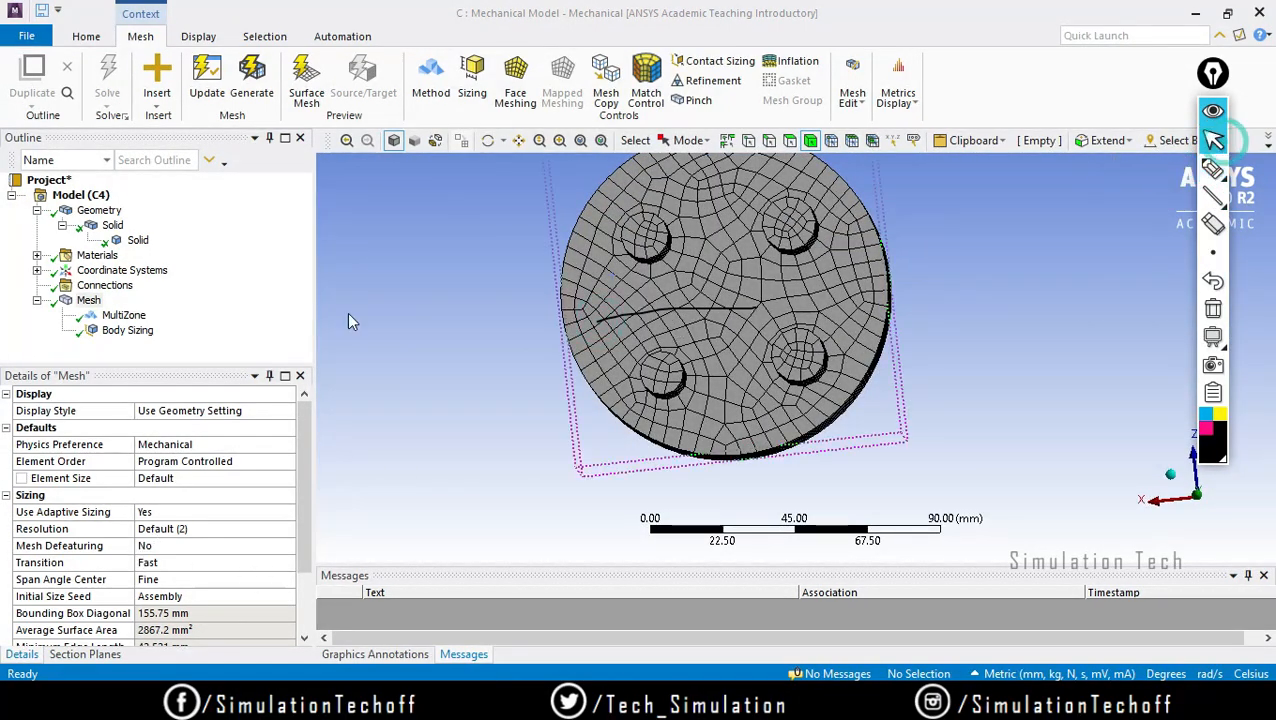
Set the MultiZone method's Surface Mesh Method to Uniform, regenerate the mesh and clear the pen line
{"action": "left_click", "coordinate": [124, 315]}
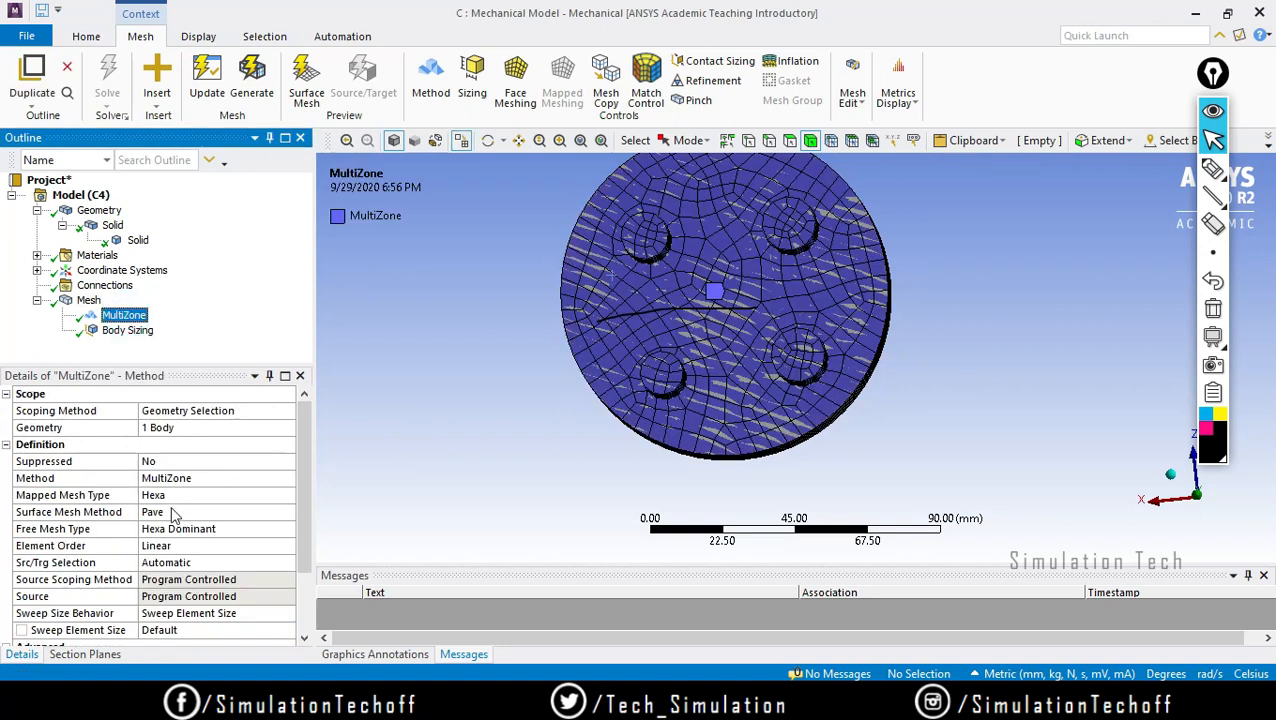
{"action": "left_click", "coordinate": [172, 513]}
{"action": "left_click", "coordinate": [287, 512]}
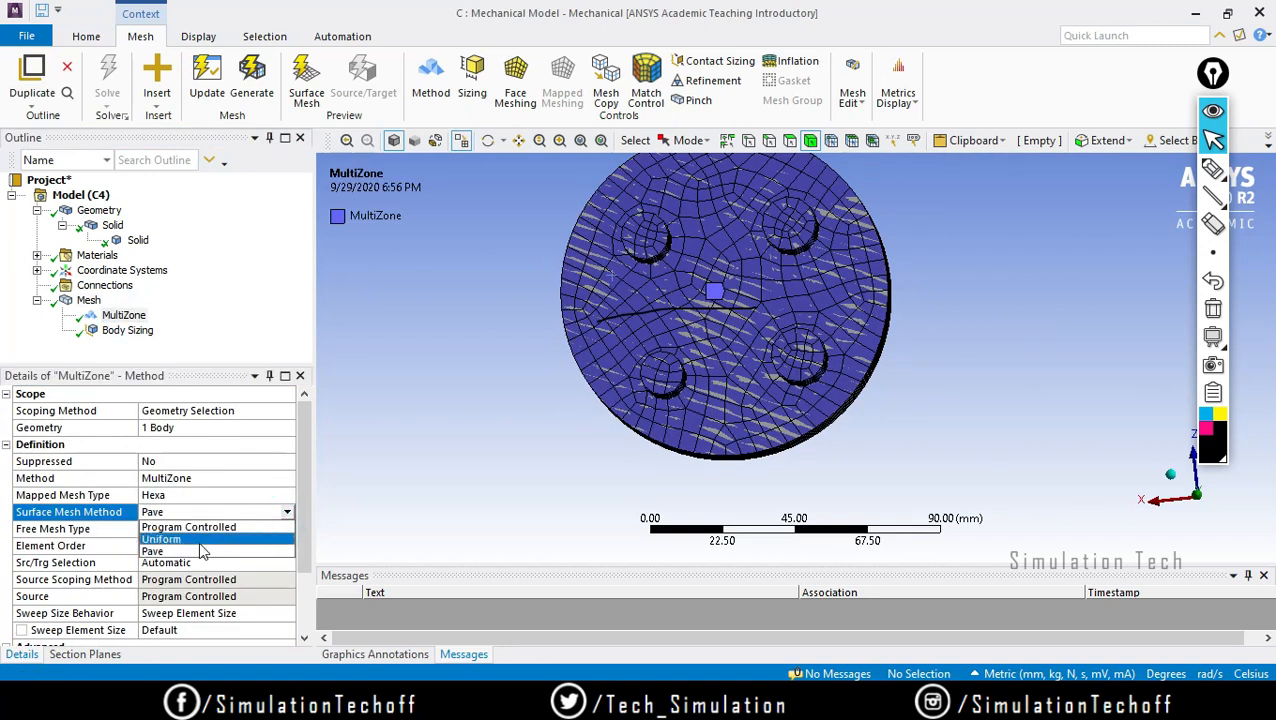
{"action": "left_click", "coordinate": [175, 540]}
{"action": "right_click", "coordinate": [82, 303]}
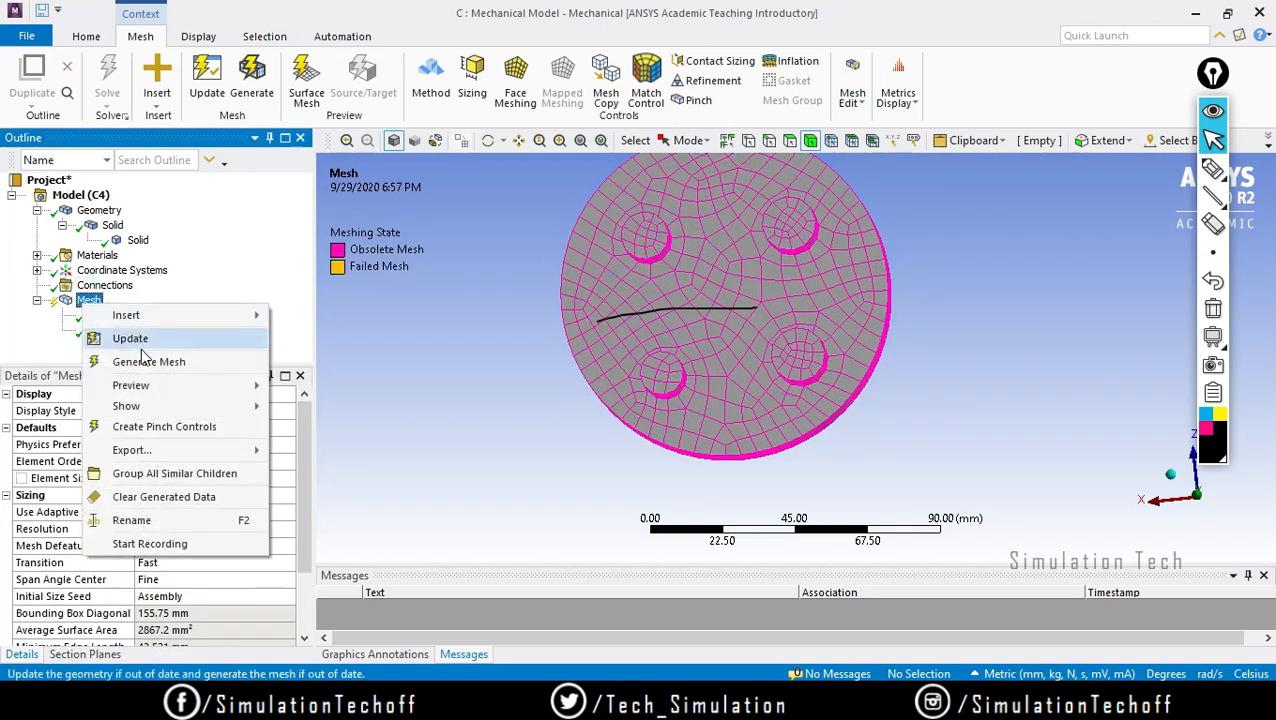
{"action": "left_click", "coordinate": [147, 362]}
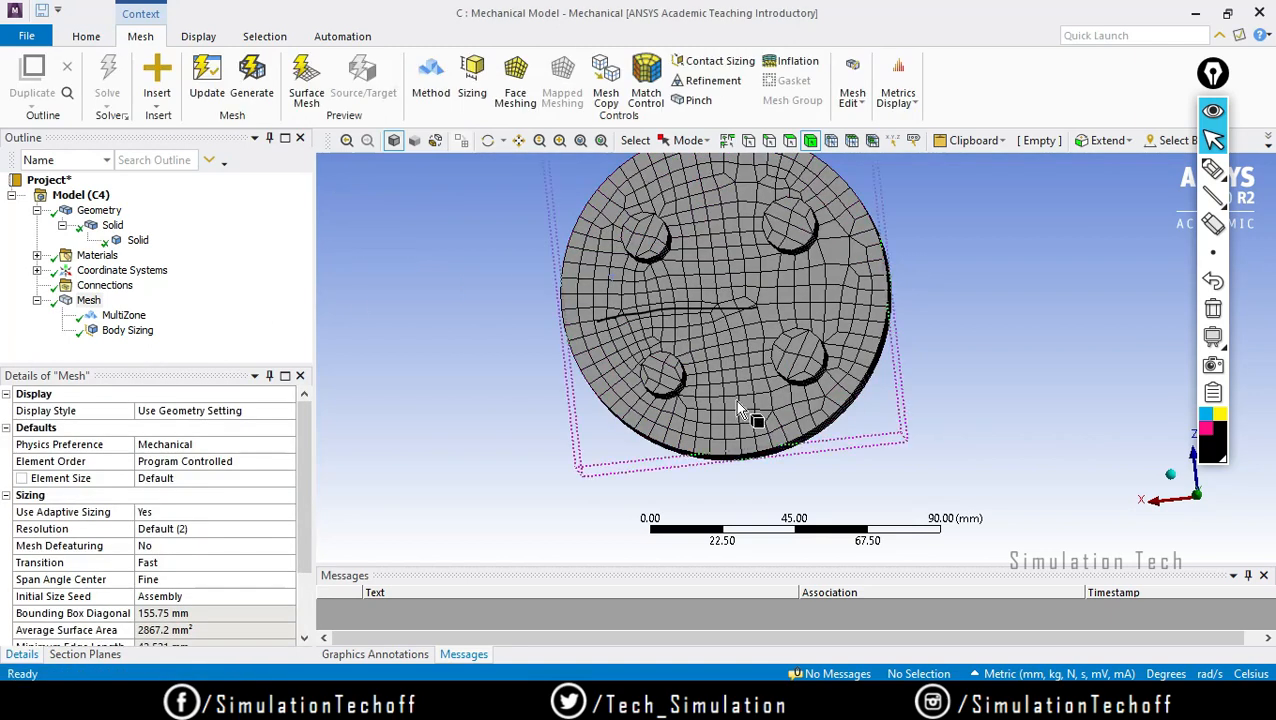
{"action": "left_click", "coordinate": [1212, 312]}
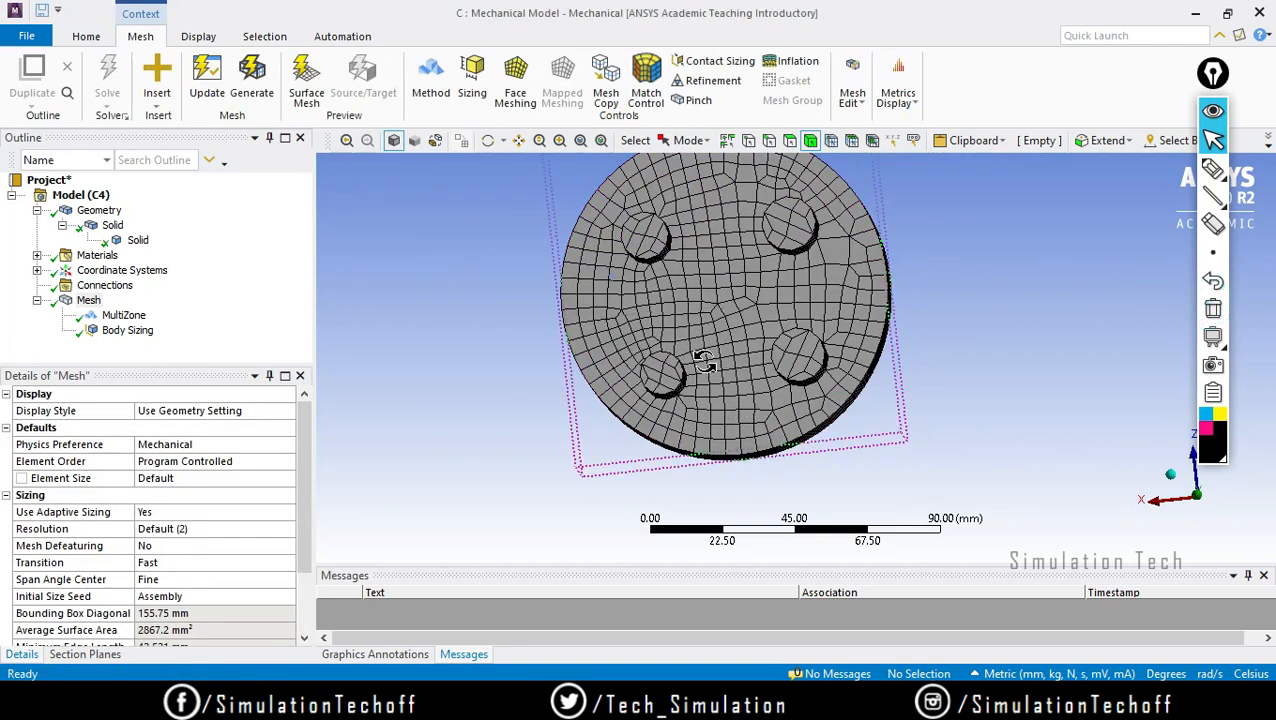
View the meshed body along the X axis and cut it with a vertical section plane between the pins
{"action": "middle_click_drag", "start_coordinate": [699, 358], "coordinate": [704, 310]}
{"action": "scroll", "coordinate": [702, 313], "scroll_direction": "up", "scroll_amount": 3}
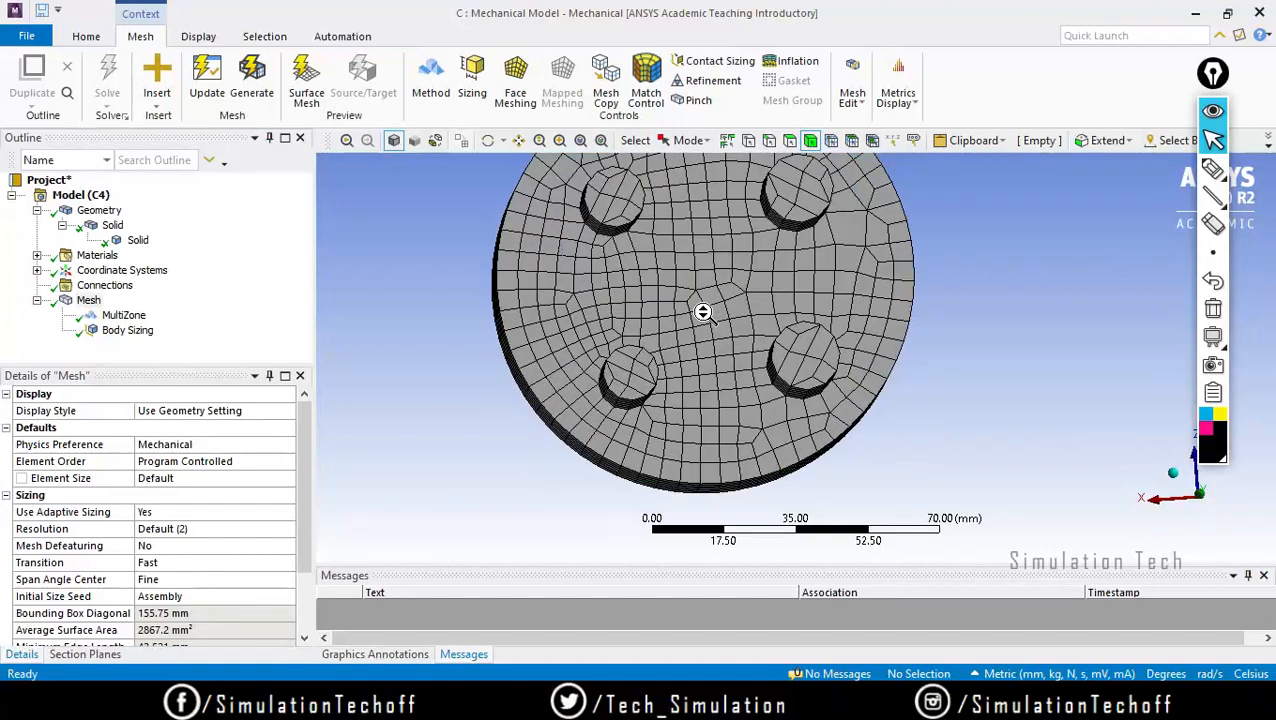
{"action": "scroll", "coordinate": [702, 313], "scroll_direction": "down", "scroll_amount": 5}
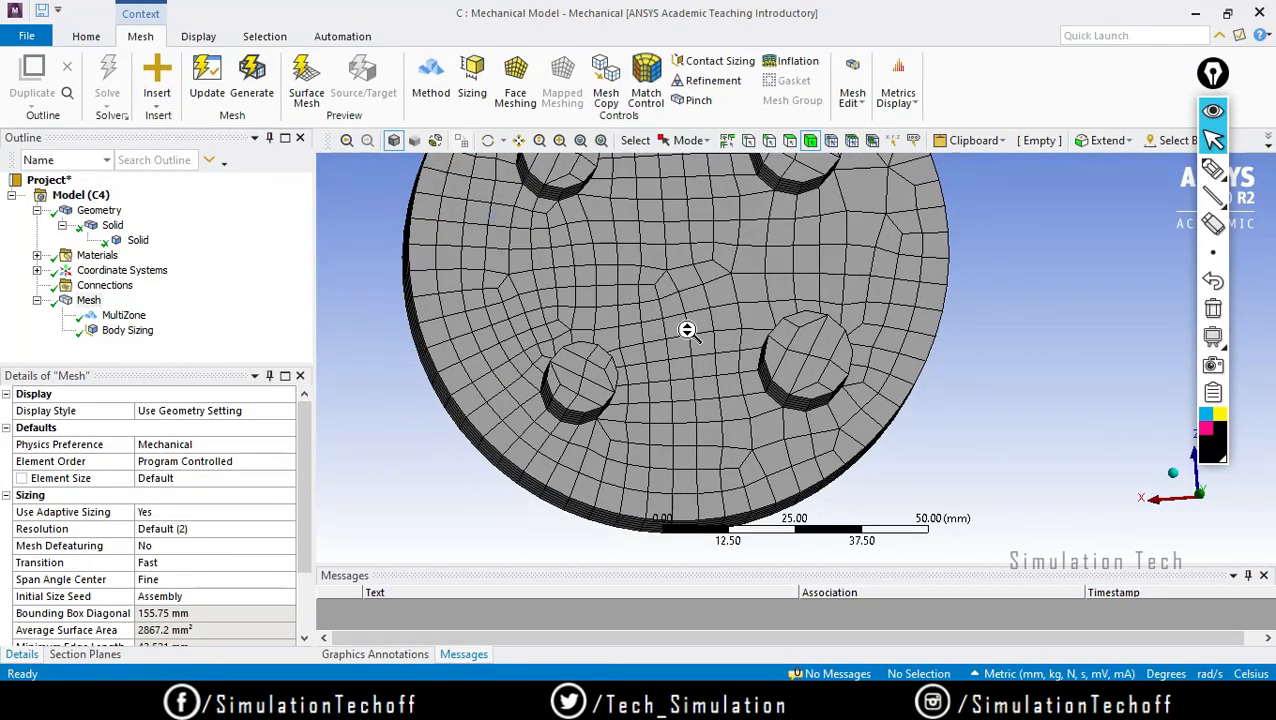
{"action": "mouse_move", "coordinate": [756, 431]}
{"action": "middle_mouse_down"}
{"action": "mouse_move", "coordinate": [734, 398]}
{"action": "mouse_move", "coordinate": [732, 476]}
{"action": "mouse_move", "coordinate": [735, 361]}
{"action": "mouse_move", "coordinate": [818, 417]}
{"action": "mouse_move", "coordinate": [740, 460]}
{"action": "mouse_move", "coordinate": [681, 450]}
{"action": "mouse_move", "coordinate": [753, 398]}
{"action": "mouse_move", "coordinate": [741, 431]}
{"action": "middle_mouse_up"}
{"action": "left_click", "coordinate": [68, 40]}
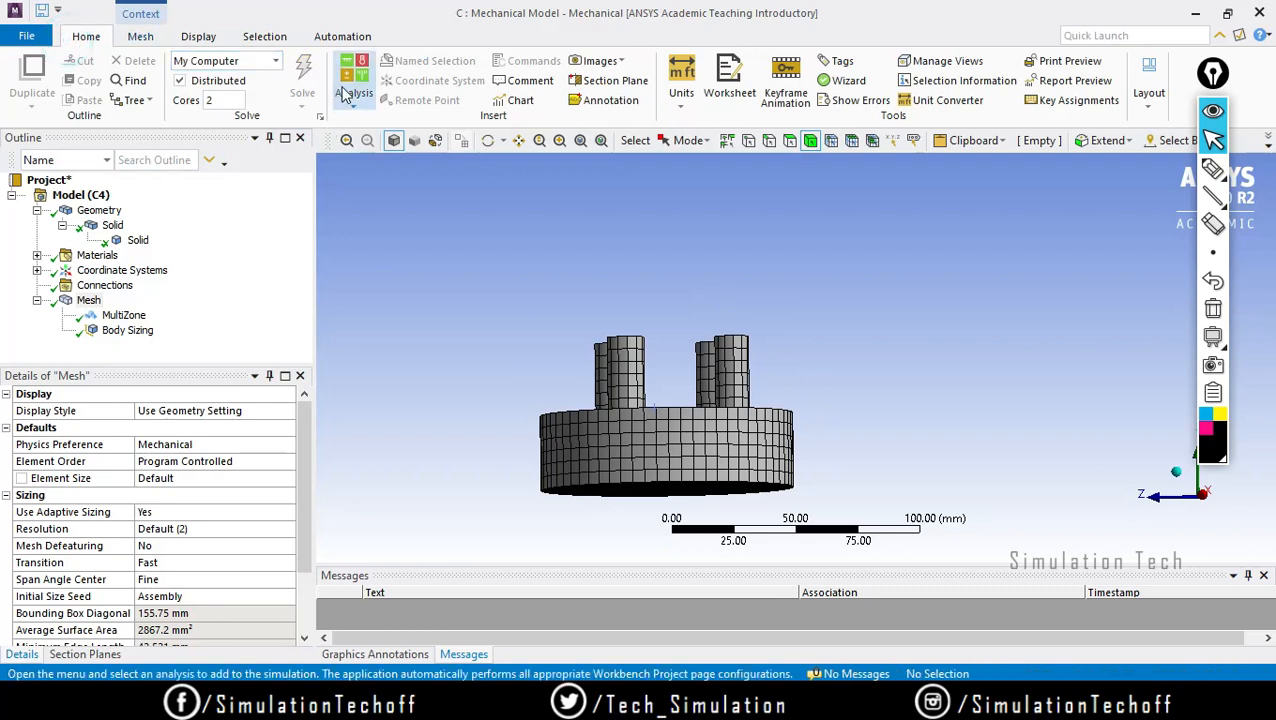
{"action": "left_click", "coordinate": [600, 99]}
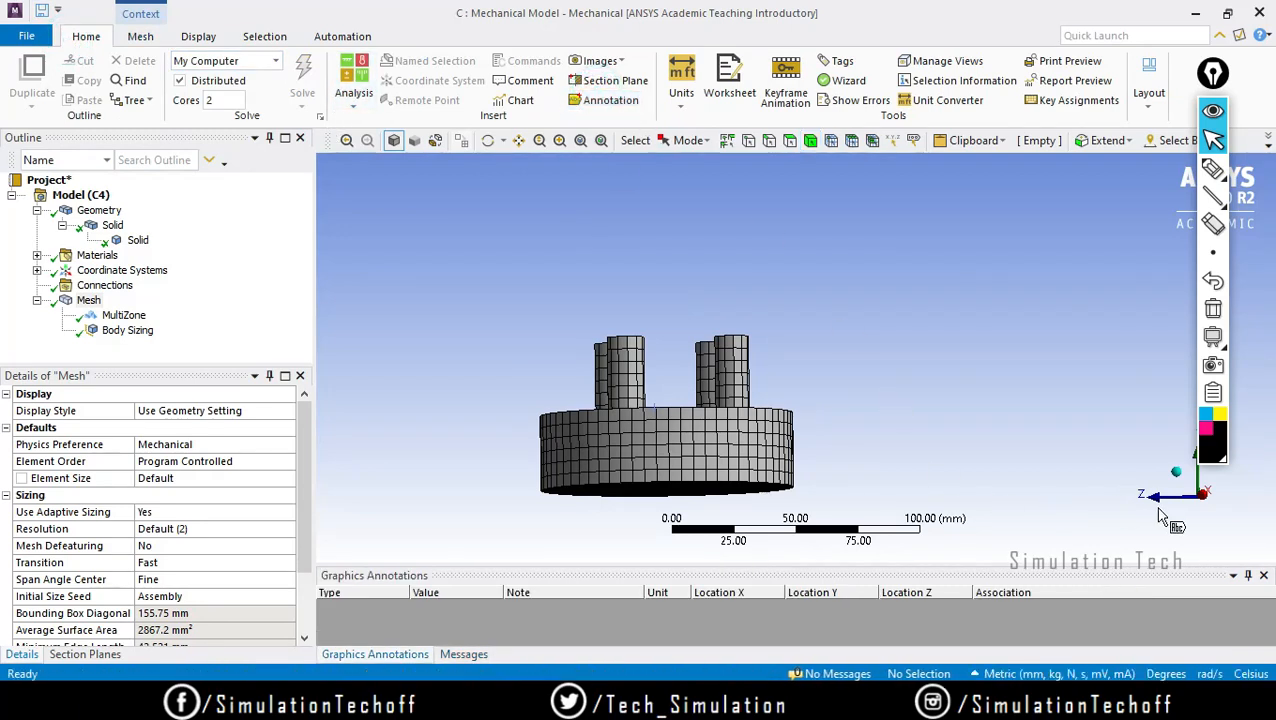
{"action": "left_click", "coordinate": [1207, 500]}
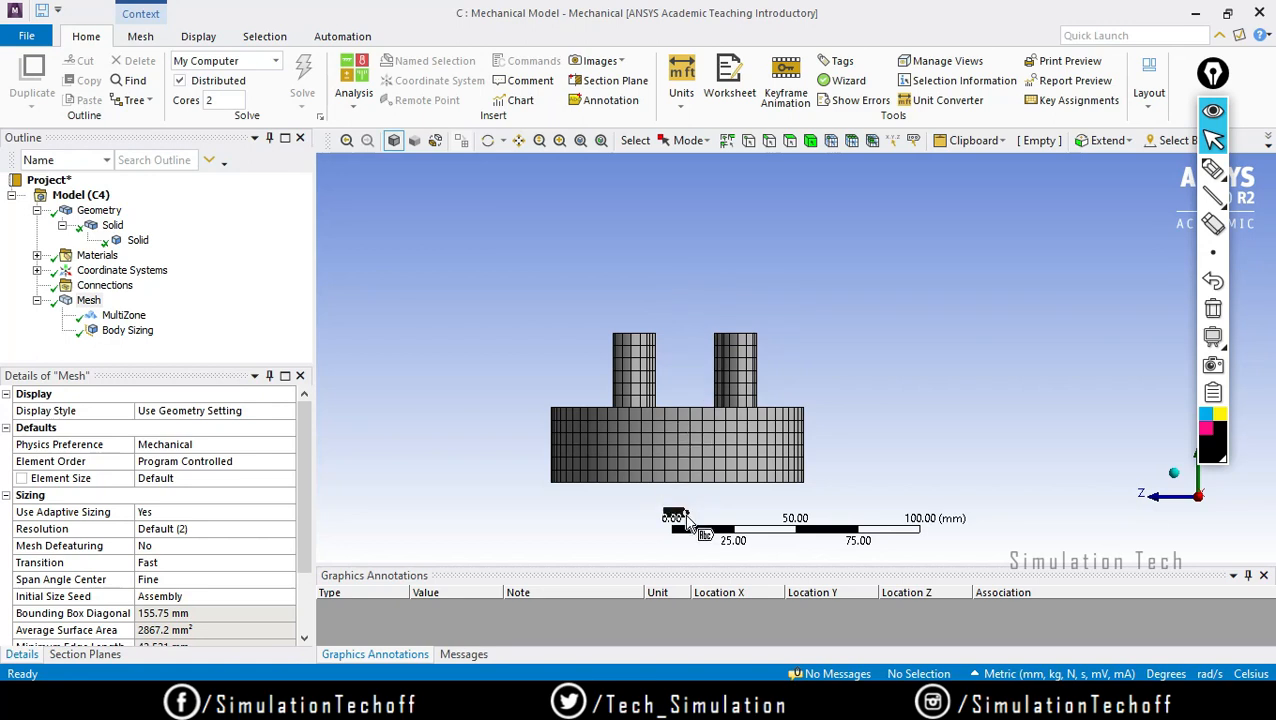
{"action": "left_click", "coordinate": [690, 447]}
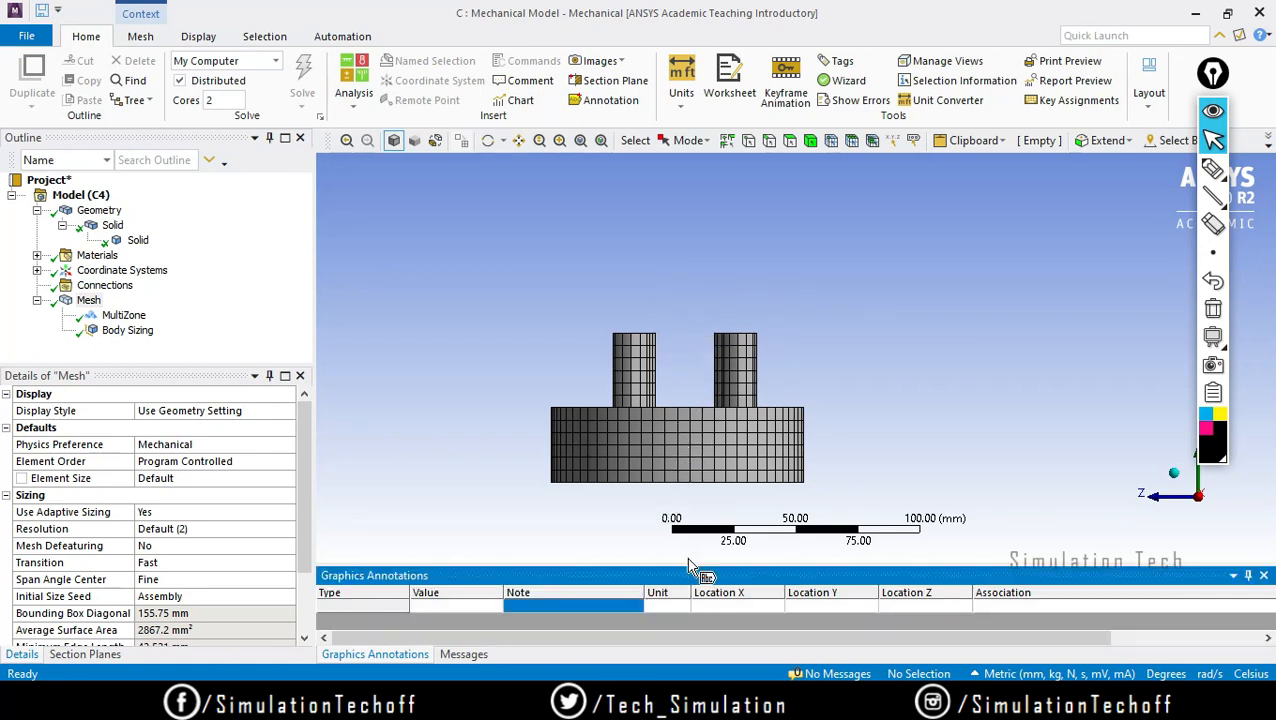
{"action": "mouse_move", "coordinate": [697, 573]}
{"action": "left_mouse_down"}
{"action": "mouse_move", "coordinate": [689, 563]}
{"action": "mouse_move", "coordinate": [684, 595]}
{"action": "left_mouse_up"}
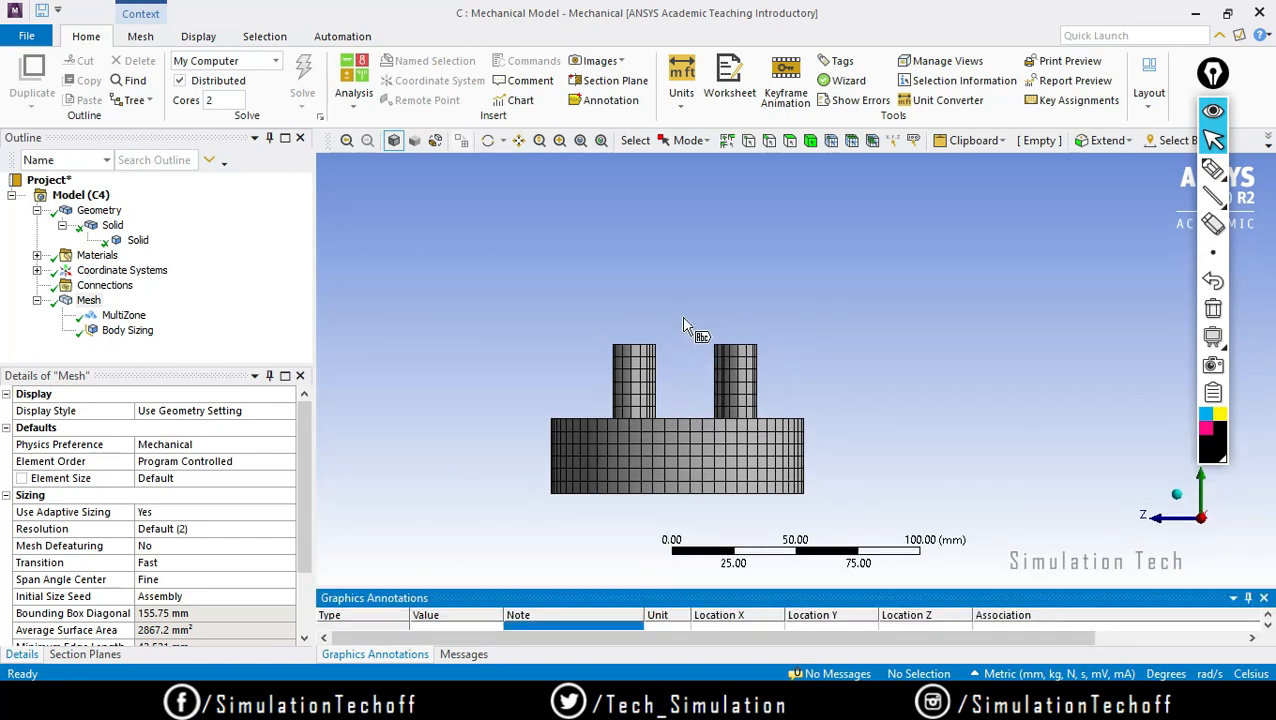
{"action": "left_click", "coordinate": [604, 80]}
{"action": "left_click_drag", "start_coordinate": [693, 294], "coordinate": [695, 552]}
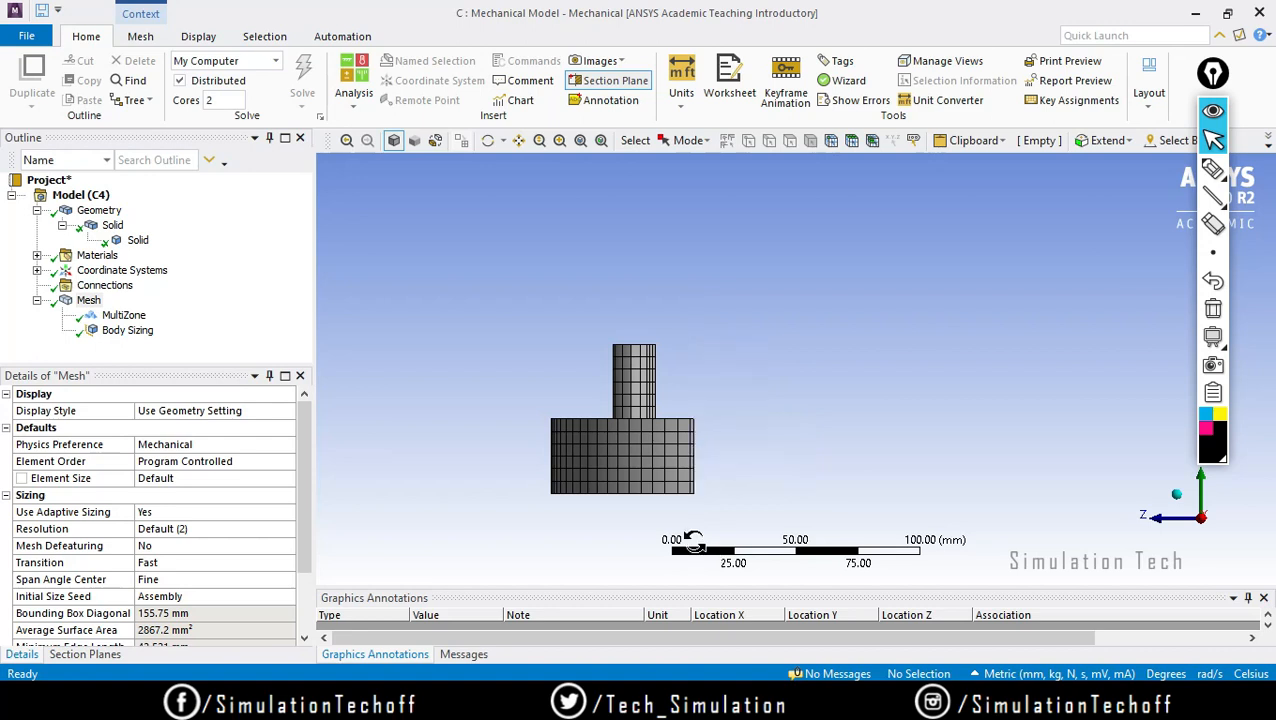
Show whole elements on the section plane and examine the disc's interior mesh
{"action": "middle_click_drag", "start_coordinate": [732, 464], "coordinate": [840, 366]}
{"action": "scroll", "coordinate": [809, 404], "scroll_direction": "up", "scroll_amount": 5}
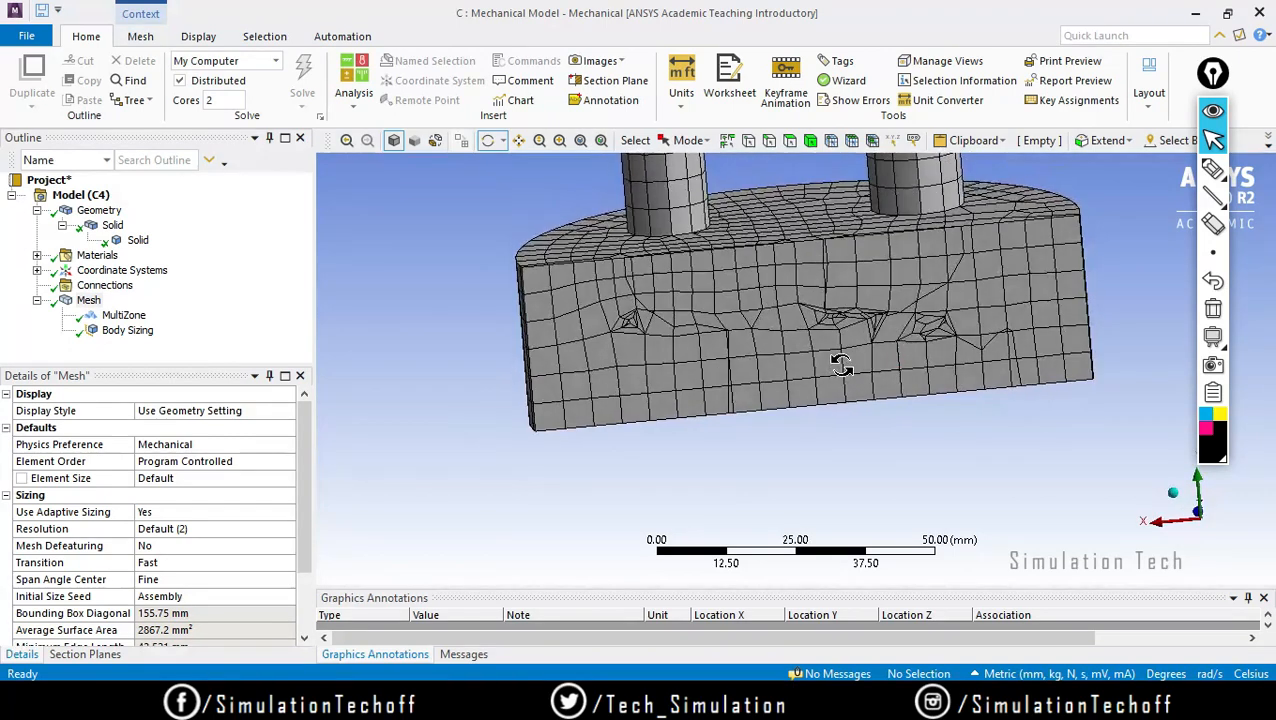
{"action": "scroll", "coordinate": [843, 367], "scroll_direction": "down", "scroll_amount": 2}
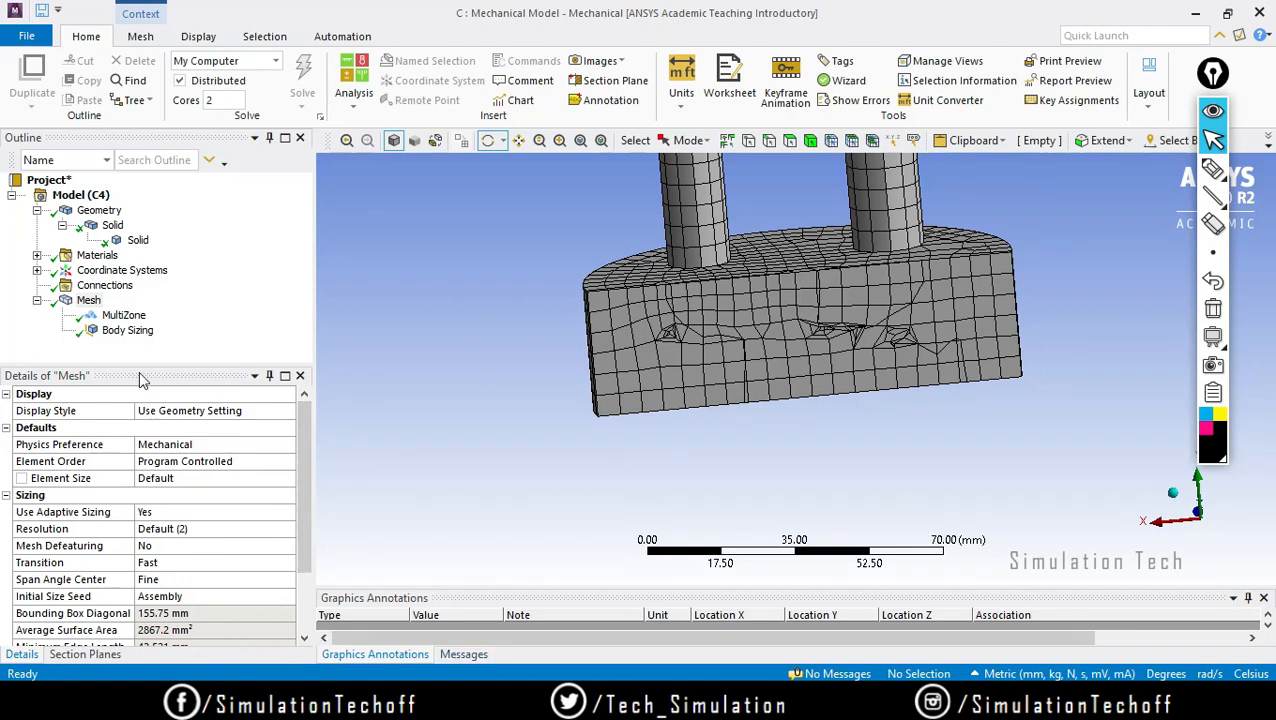
{"action": "left_click", "coordinate": [88, 653]}
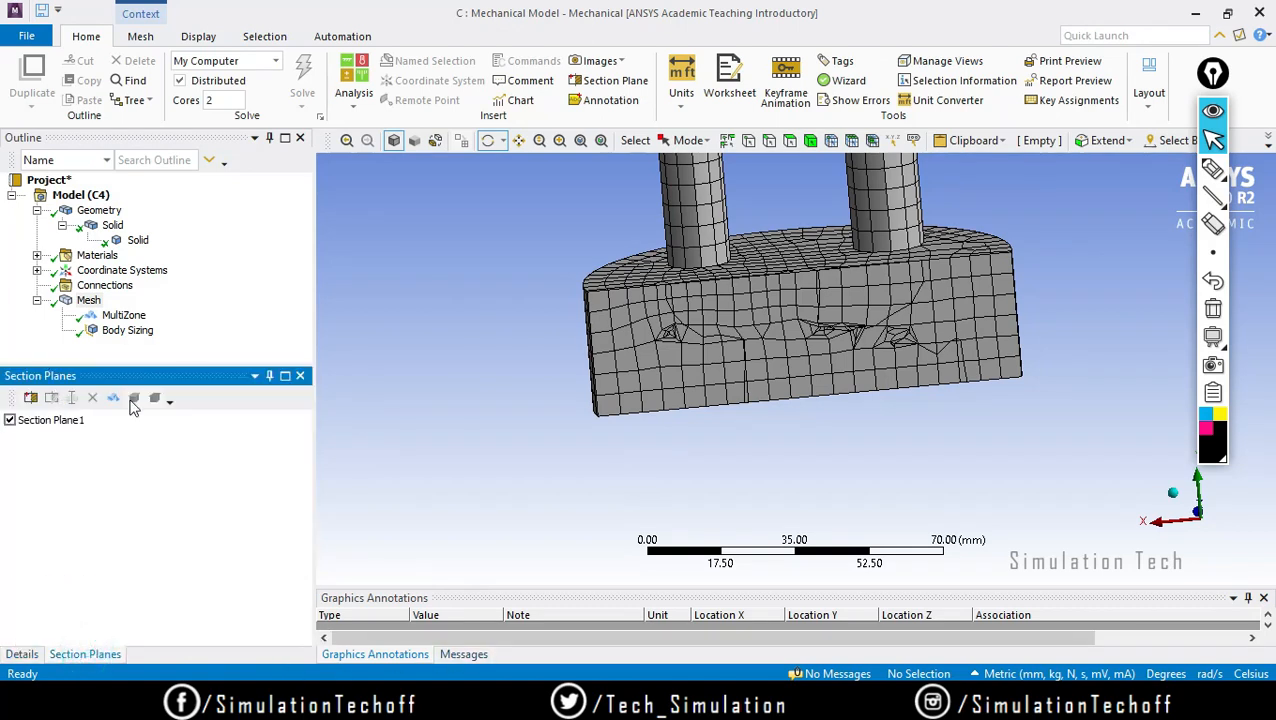
{"action": "left_click", "coordinate": [113, 401]}
{"action": "left_click_drag", "start_coordinate": [718, 479], "coordinate": [833, 481]}
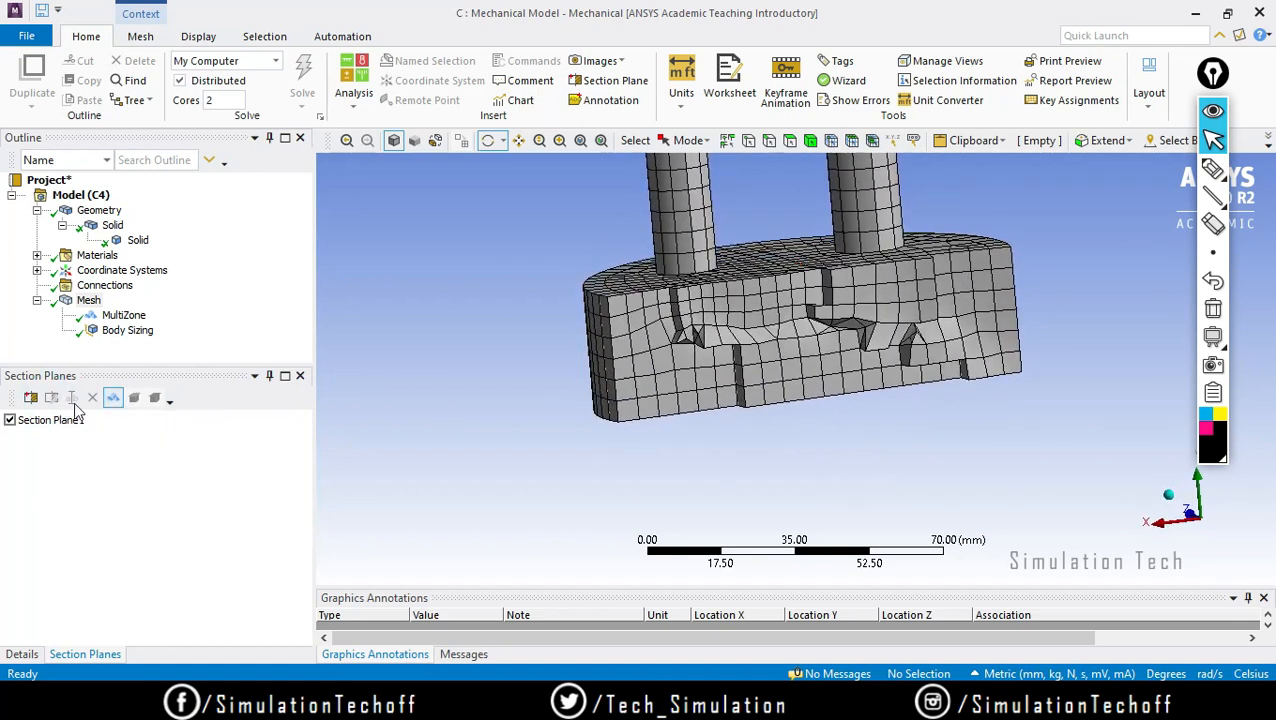
Edit Section Plane1, shift it slightly through the disc and inspect the exposed whole elements
{"action": "left_click", "coordinate": [50, 421]}
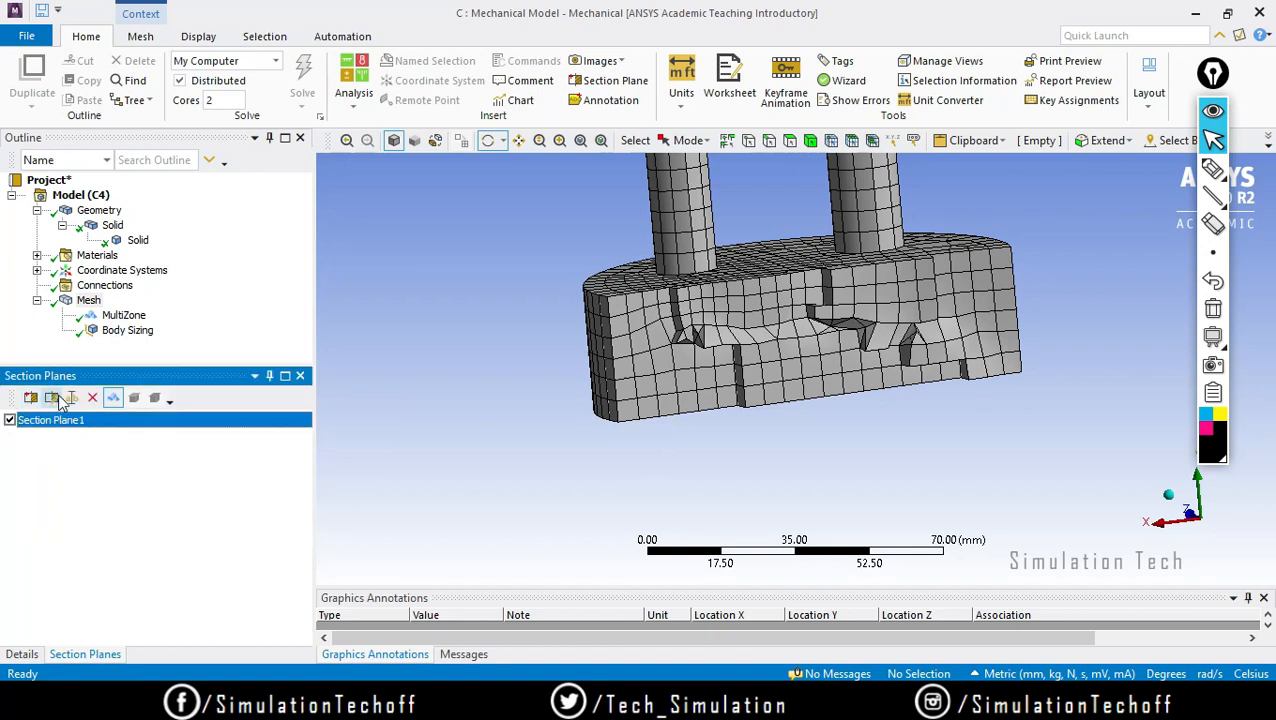
{"action": "left_click", "coordinate": [51, 397]}
{"action": "left_click_drag", "start_coordinate": [637, 290], "coordinate": [650, 310]}
{"action": "middle_click_drag", "start_coordinate": [649, 303], "coordinate": [760, 357]}
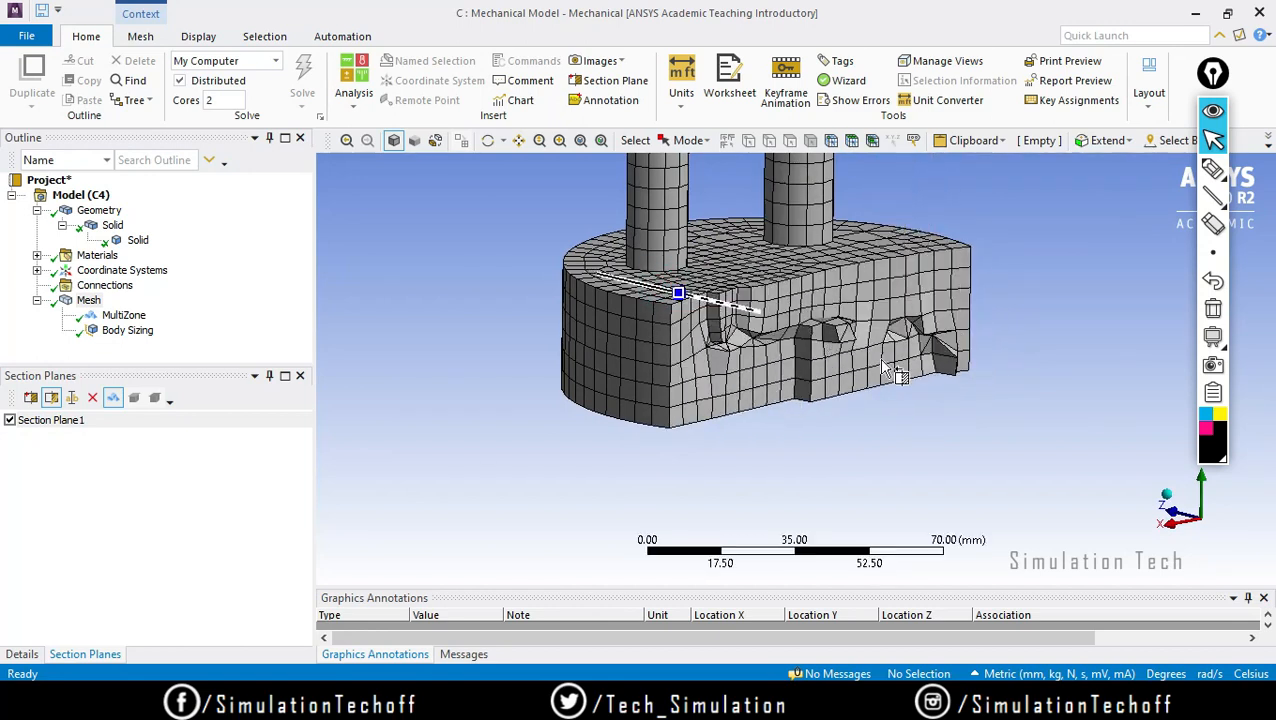
{"action": "middle_click_drag", "start_coordinate": [882, 368], "coordinate": [912, 460]}
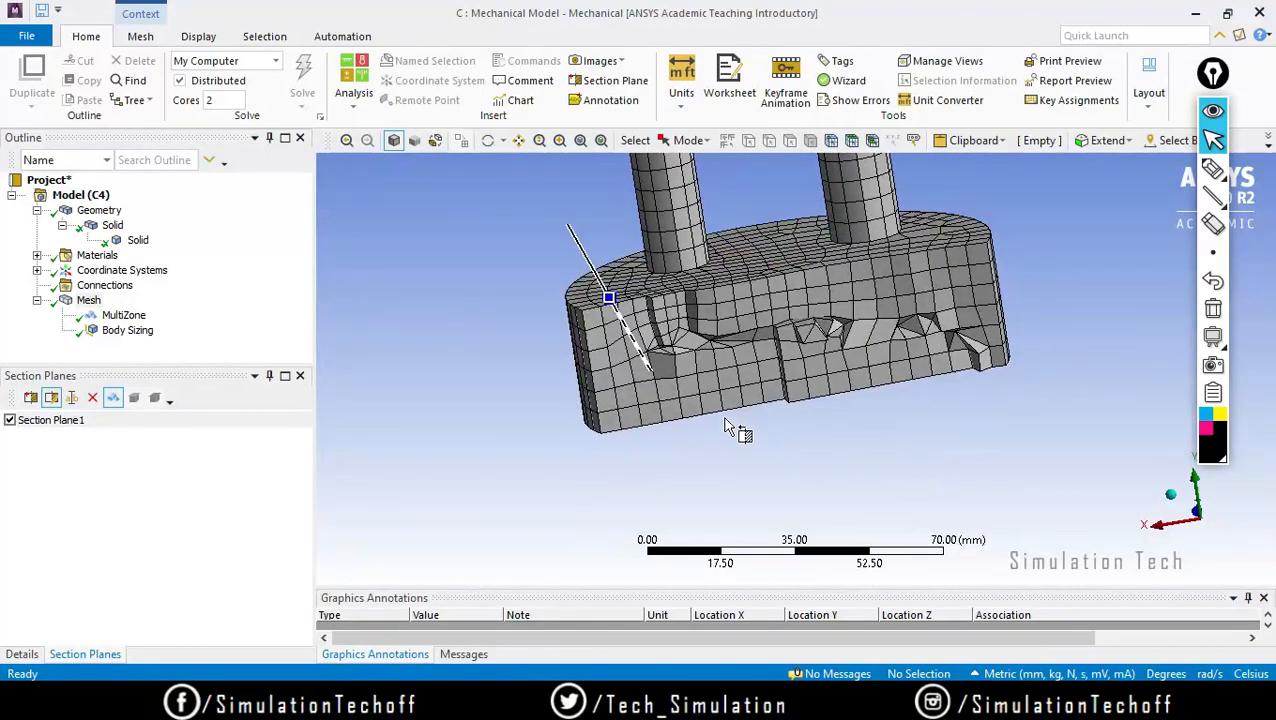
Set the MultiZone method's Free Mesh Type to Hexa Core and regenerate the mesh
{"action": "left_click", "coordinate": [117, 335]}
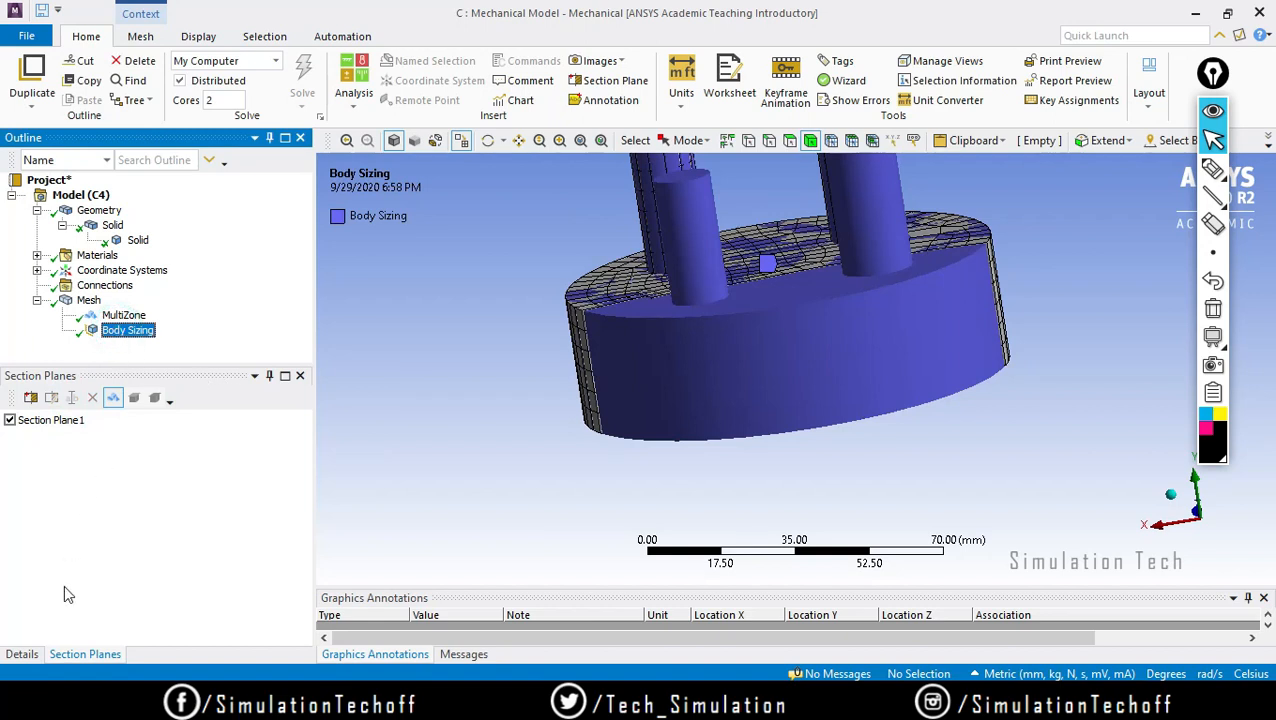
{"action": "left_click", "coordinate": [22, 655]}
{"action": "left_click", "coordinate": [123, 315]}
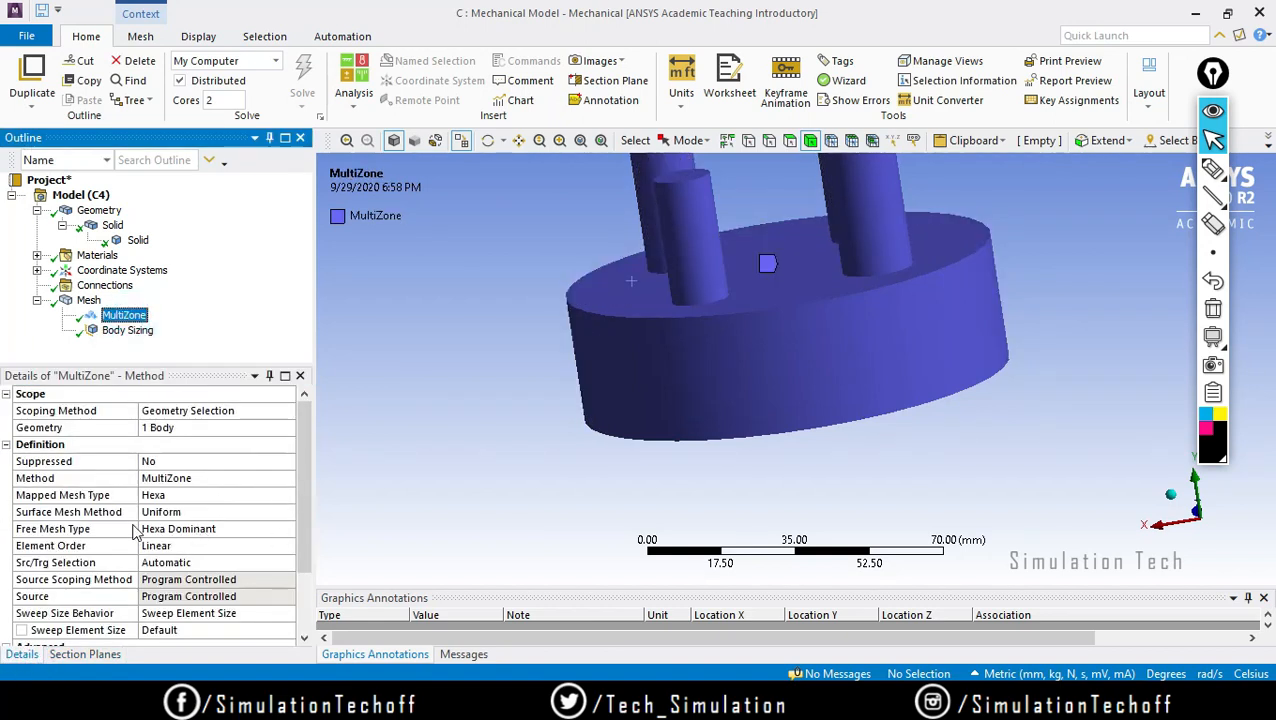
{"action": "left_click", "coordinate": [206, 530]}
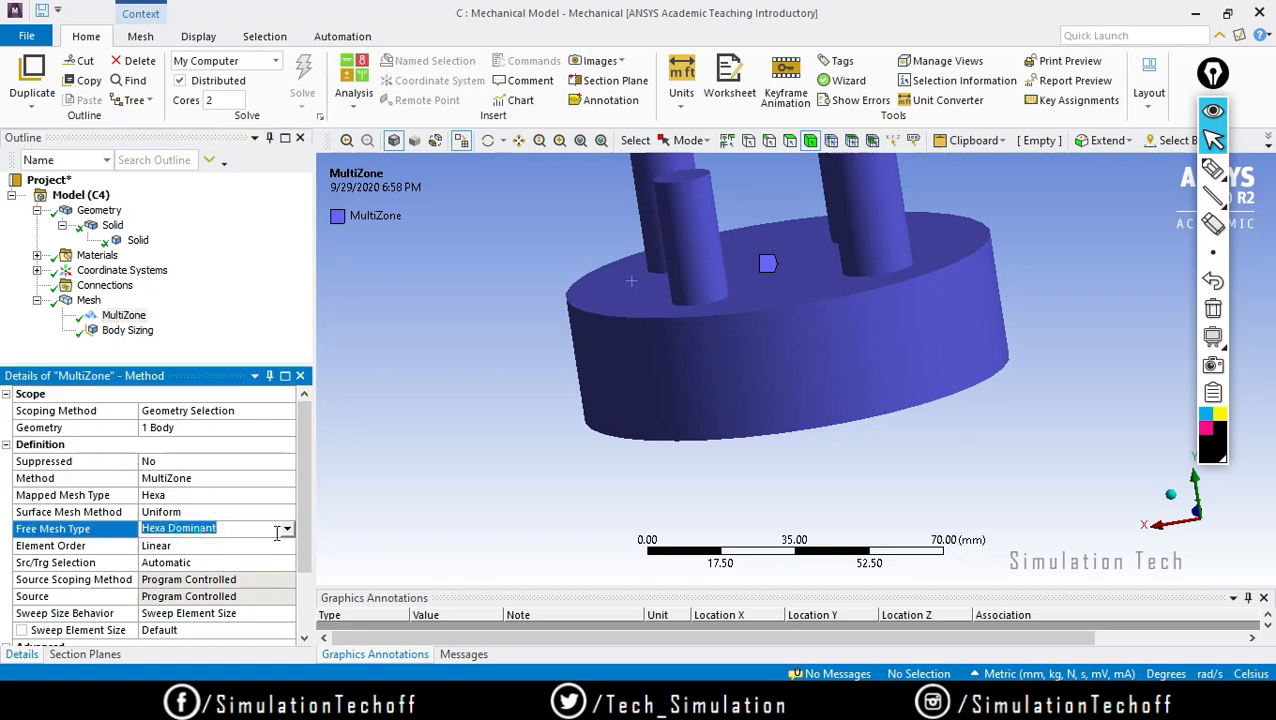
{"action": "left_click", "coordinate": [287, 529]}
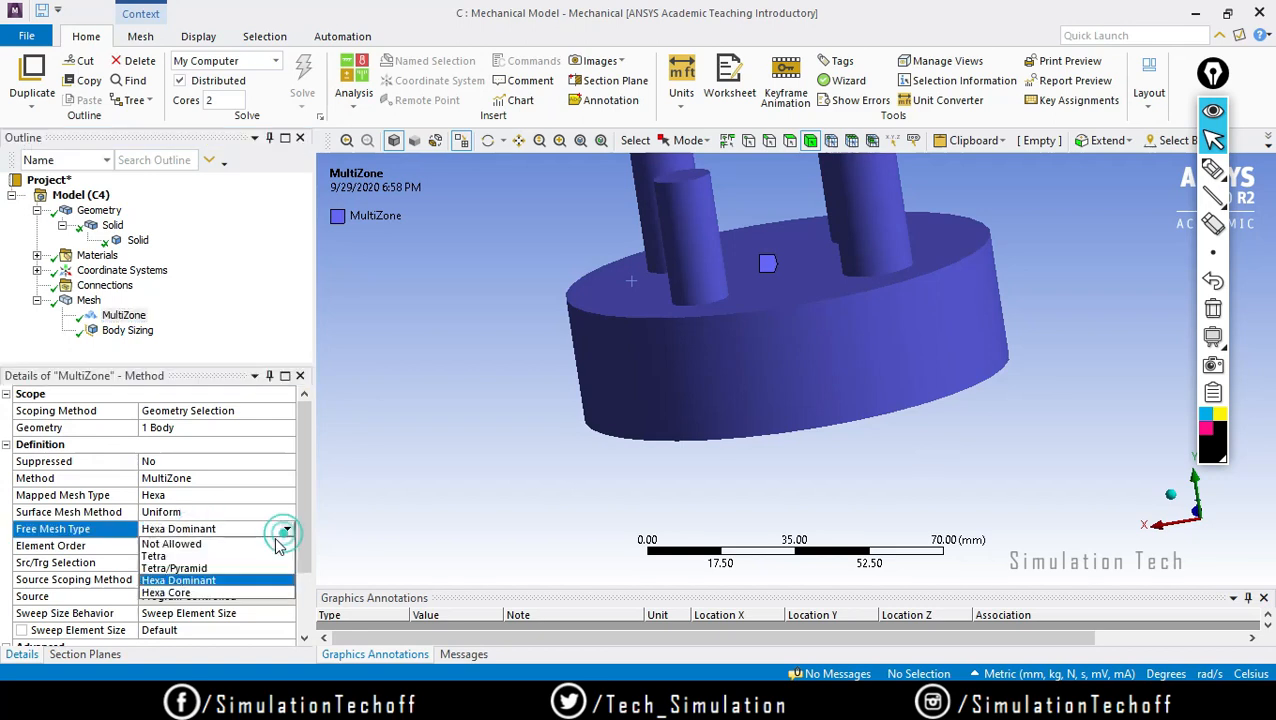
{"action": "left_click", "coordinate": [218, 594]}
{"action": "left_click", "coordinate": [88, 302]}
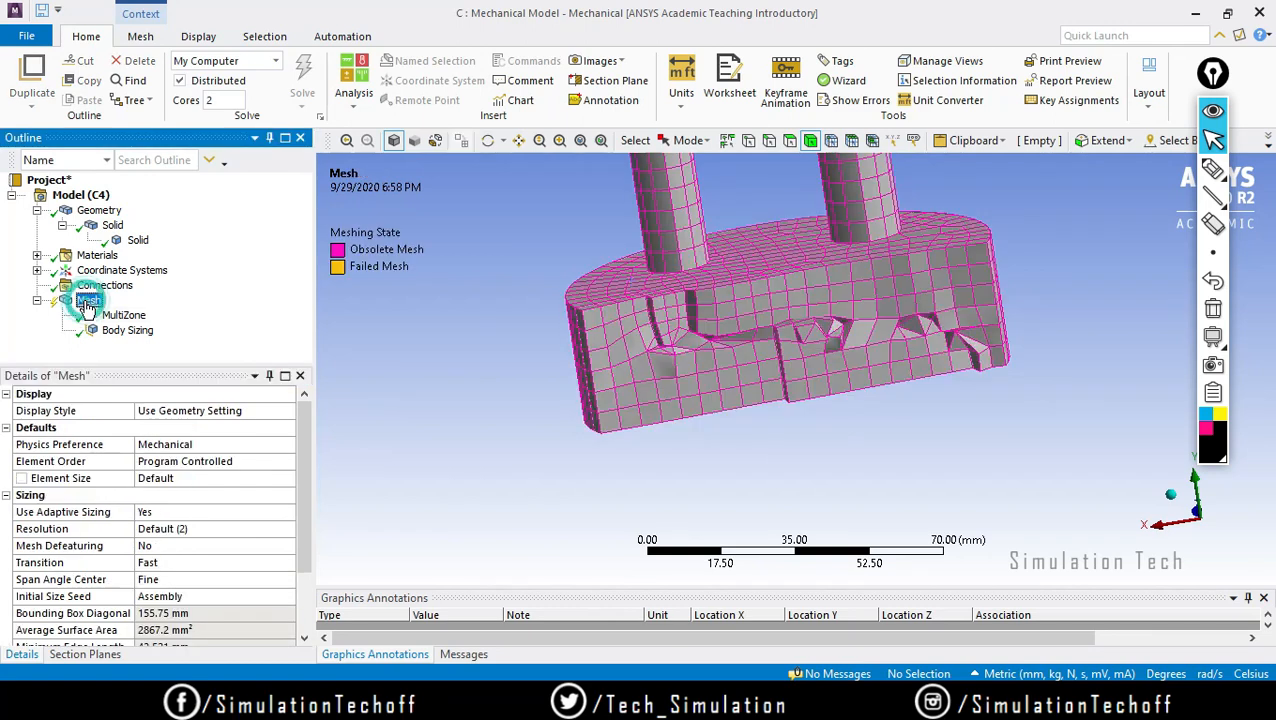
{"action": "right_click", "coordinate": [88, 304]}
{"action": "left_click", "coordinate": [140, 355]}
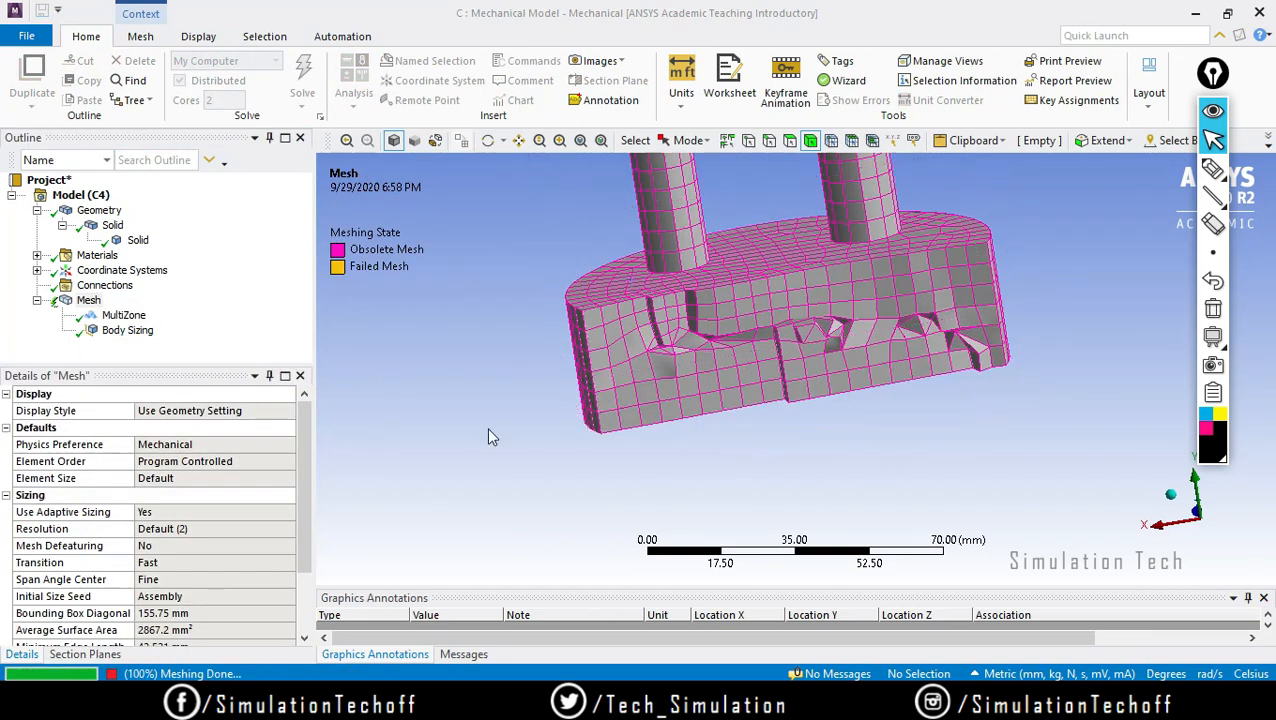
Shift Section Plane1 further through the disc and inspect the hexa core and its transition layer up close
{"action": "middle_click_drag", "start_coordinate": [637, 396], "coordinate": [698, 364]}
{"action": "scroll", "coordinate": [675, 390], "scroll_direction": "up", "scroll_amount": 4}
{"action": "scroll", "coordinate": [708, 366], "scroll_direction": "down", "scroll_amount": 2}
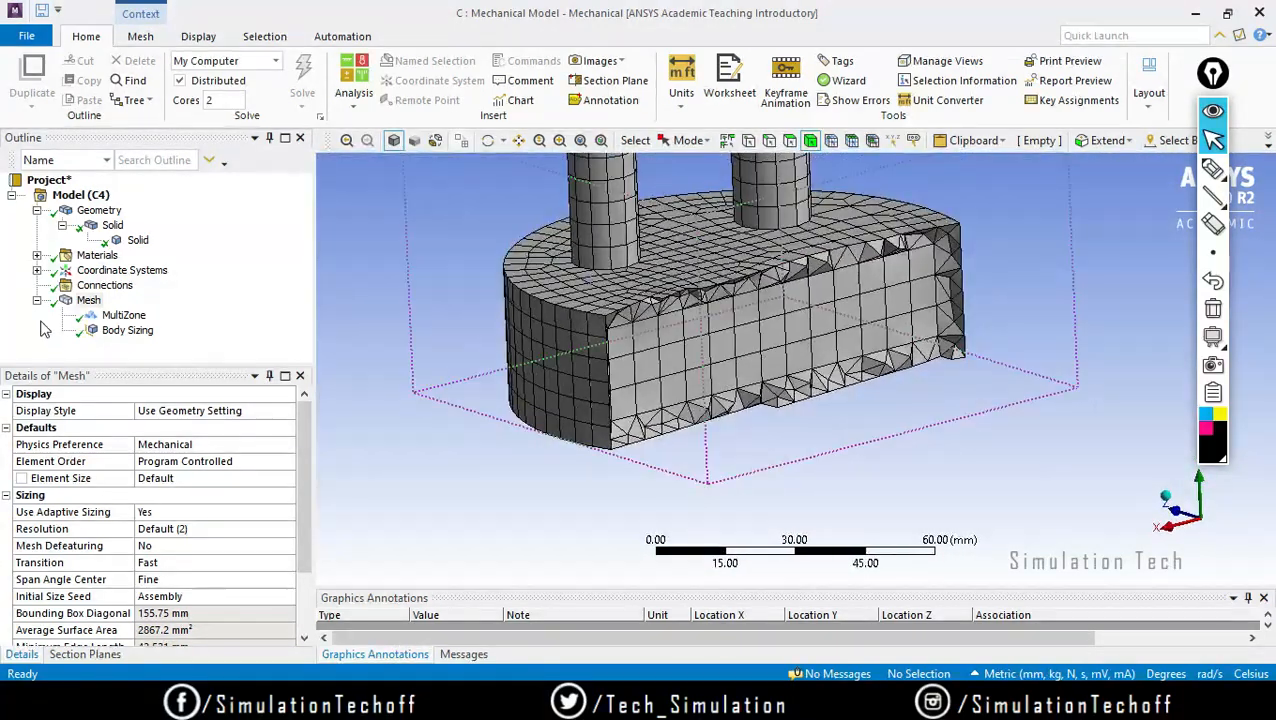
{"action": "left_click", "coordinate": [96, 652]}
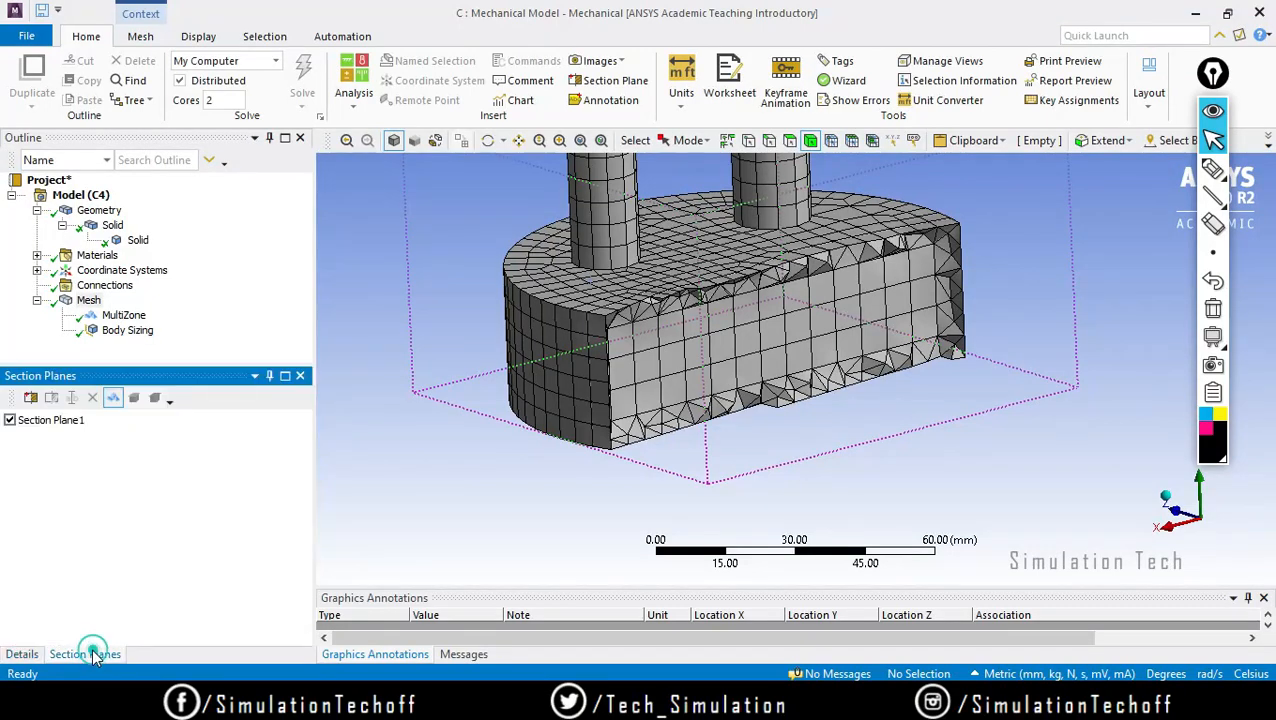
{"action": "left_click", "coordinate": [34, 424]}
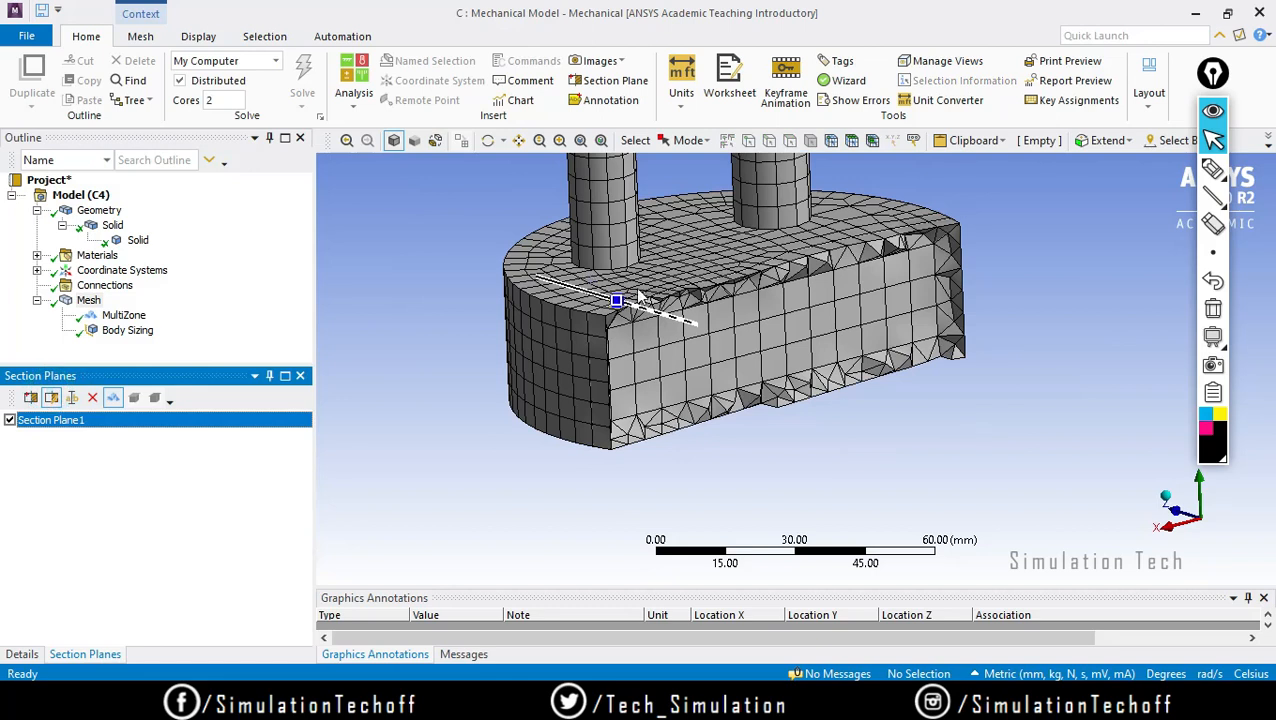
{"action": "left_click_drag", "start_coordinate": [616, 300], "coordinate": [641, 312]}
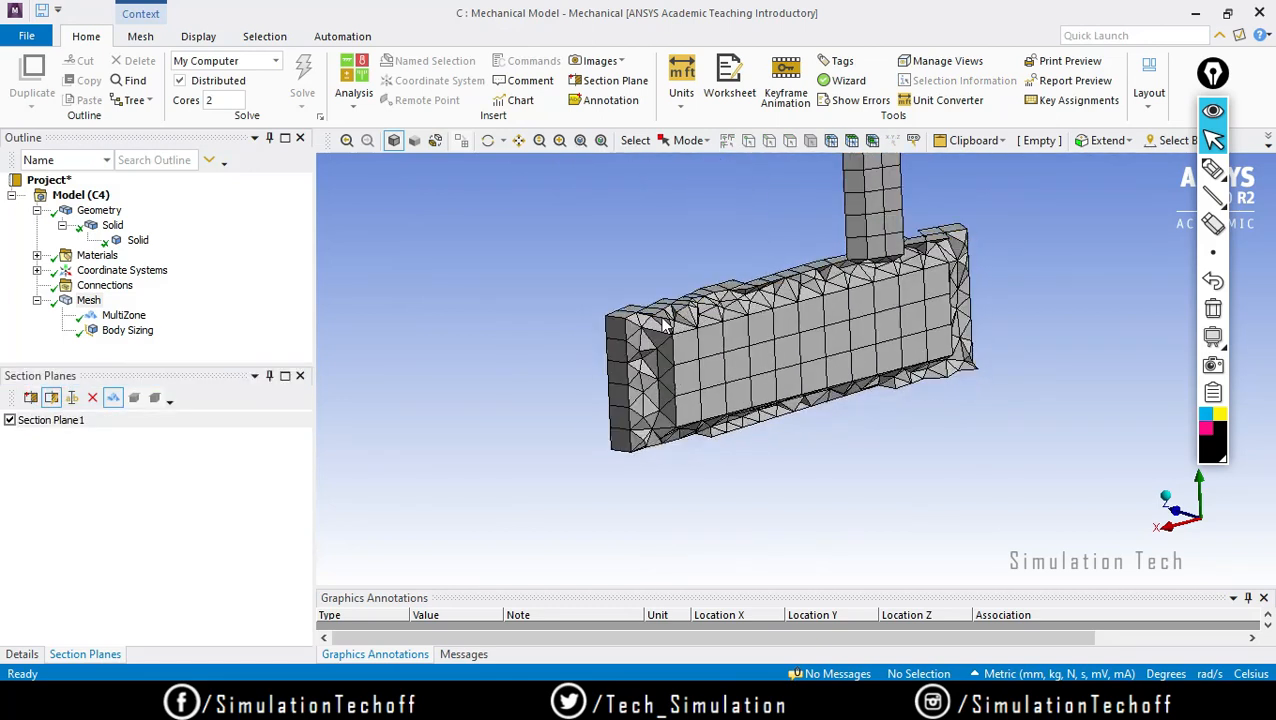
{"action": "scroll", "coordinate": [627, 366], "scroll_direction": "down", "scroll_amount": 2}
{"action": "scroll", "coordinate": [698, 368], "scroll_direction": "up", "scroll_amount": 3}
{"action": "scroll", "coordinate": [700, 375], "scroll_direction": "up", "scroll_amount": 3}
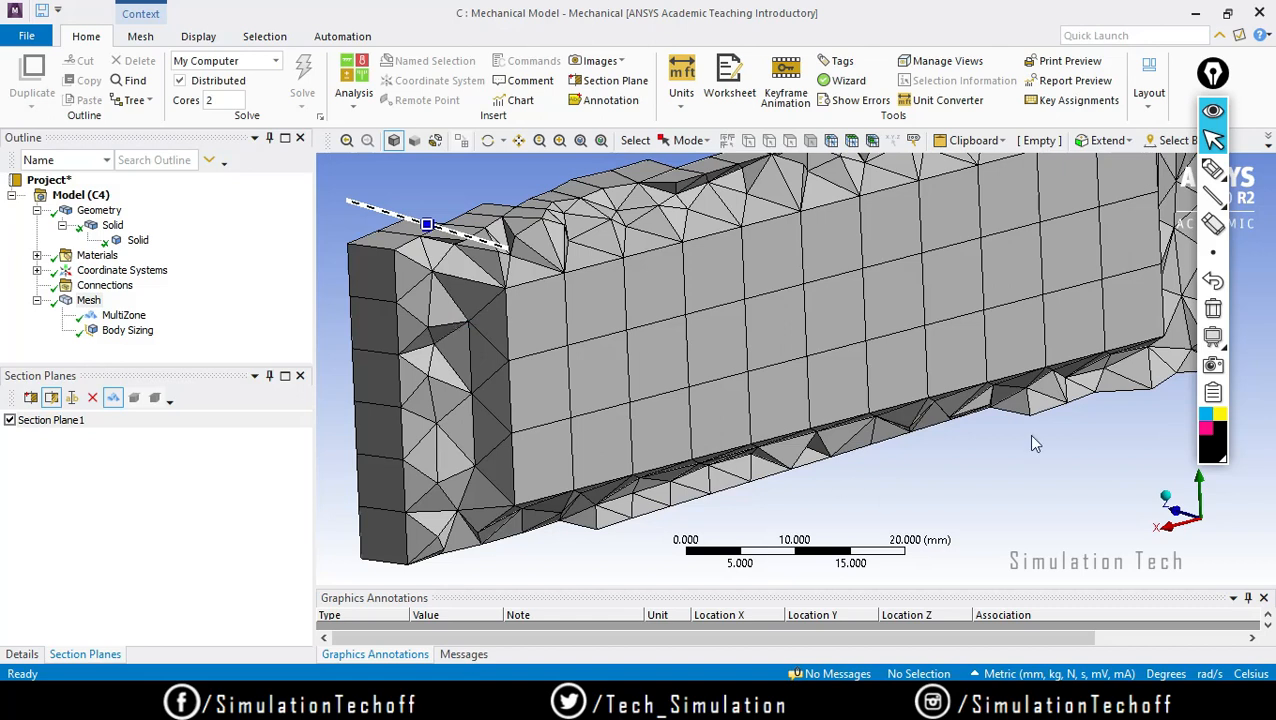
Sketch a pyramid element beside the section, using the annotation rectangle for its base and pen lines for its sides
{"action": "mouse_move", "coordinate": [1213, 197]}
{"action": "left_click", "coordinate": [1156, 197]}
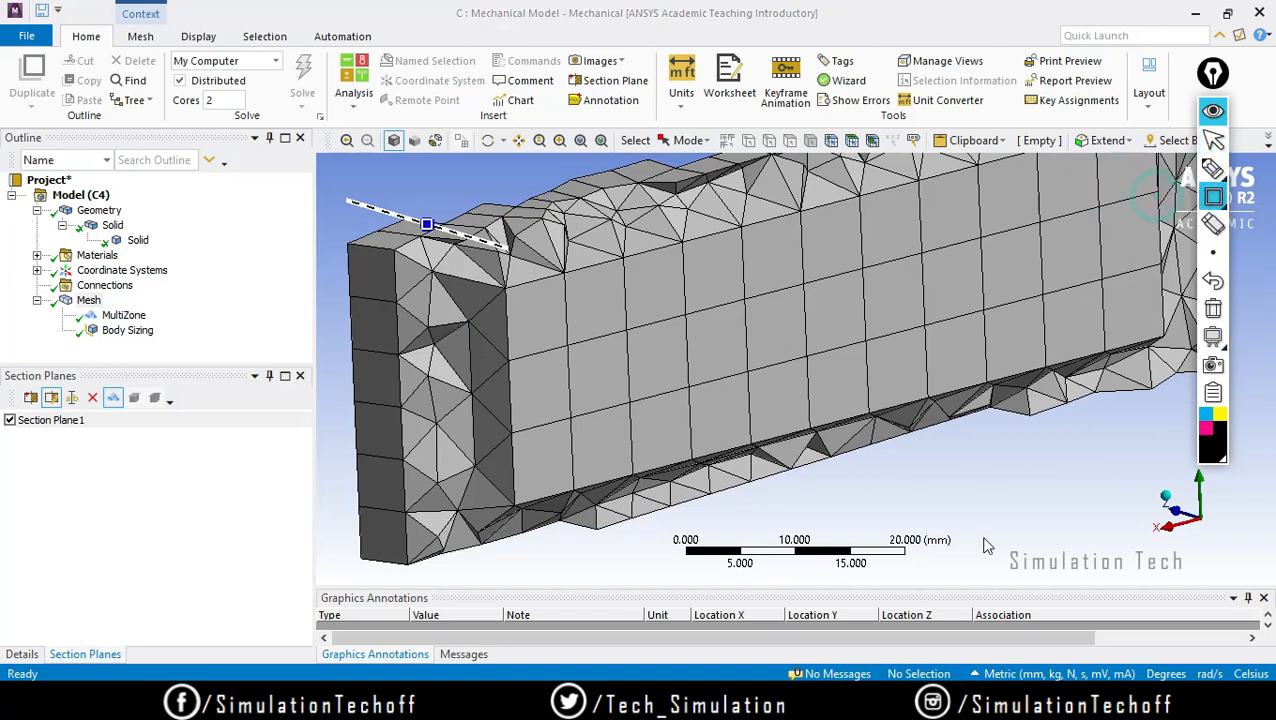
{"action": "mouse_move", "coordinate": [970, 483]}
{"action": "left_mouse_down"}
{"action": "mouse_move", "coordinate": [1073, 535]}
{"action": "mouse_move", "coordinate": [1071, 562]}
{"action": "left_mouse_up"}
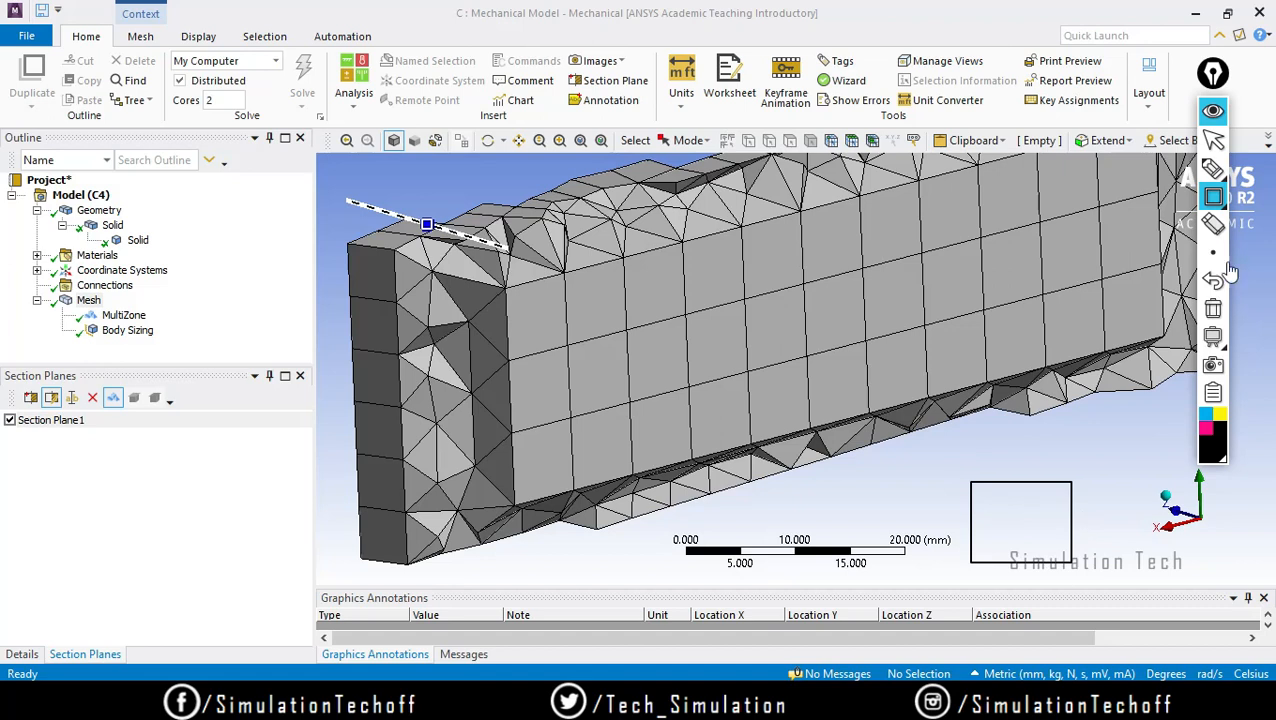
{"action": "left_click", "coordinate": [1213, 168]}
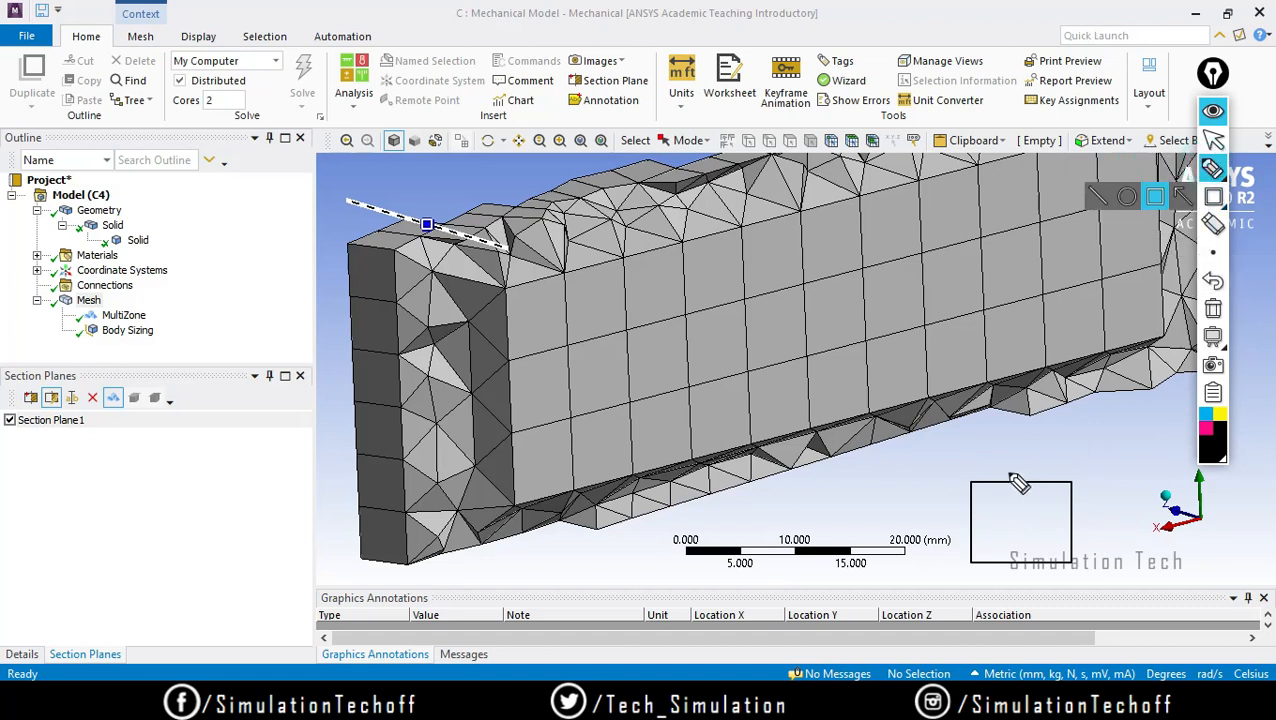
{"action": "mouse_move", "coordinate": [971, 483]}
{"action": "left_mouse_down"}
{"action": "mouse_move", "coordinate": [1071, 483]}
{"action": "mouse_move", "coordinate": [971, 561]}
{"action": "left_mouse_up"}
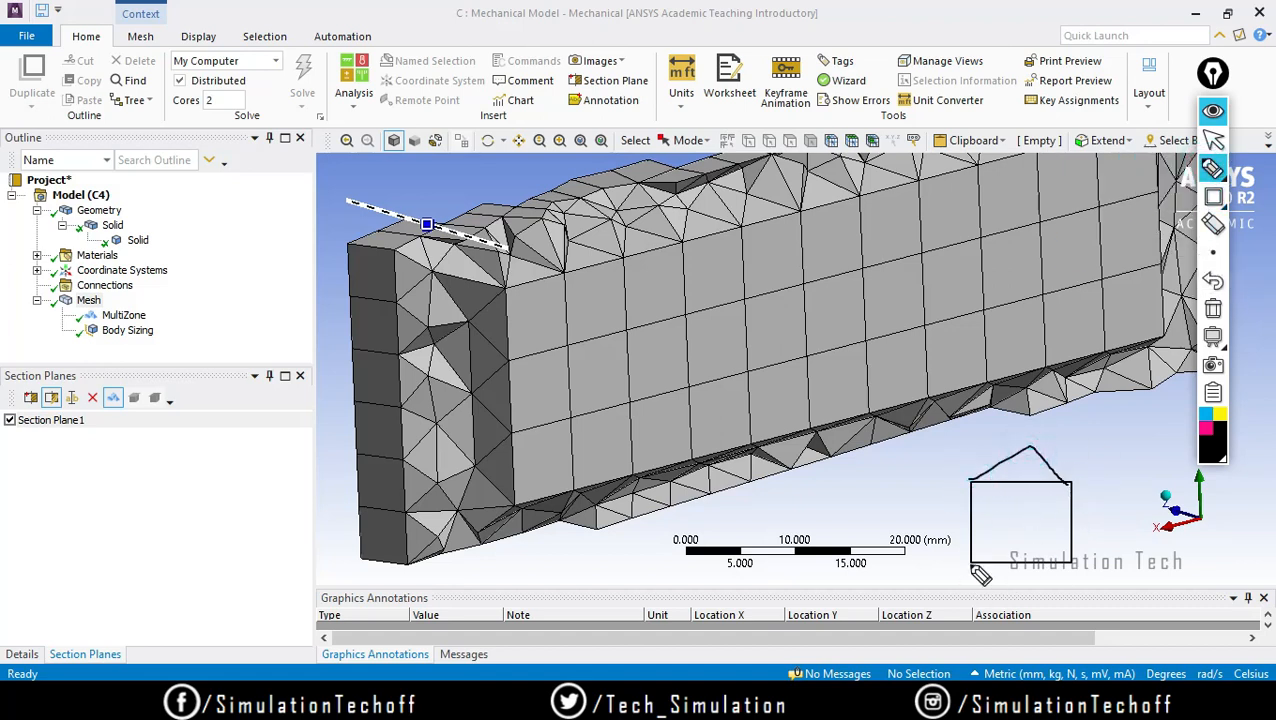
{"action": "left_click_drag", "start_coordinate": [1022, 447], "coordinate": [1083, 545]}
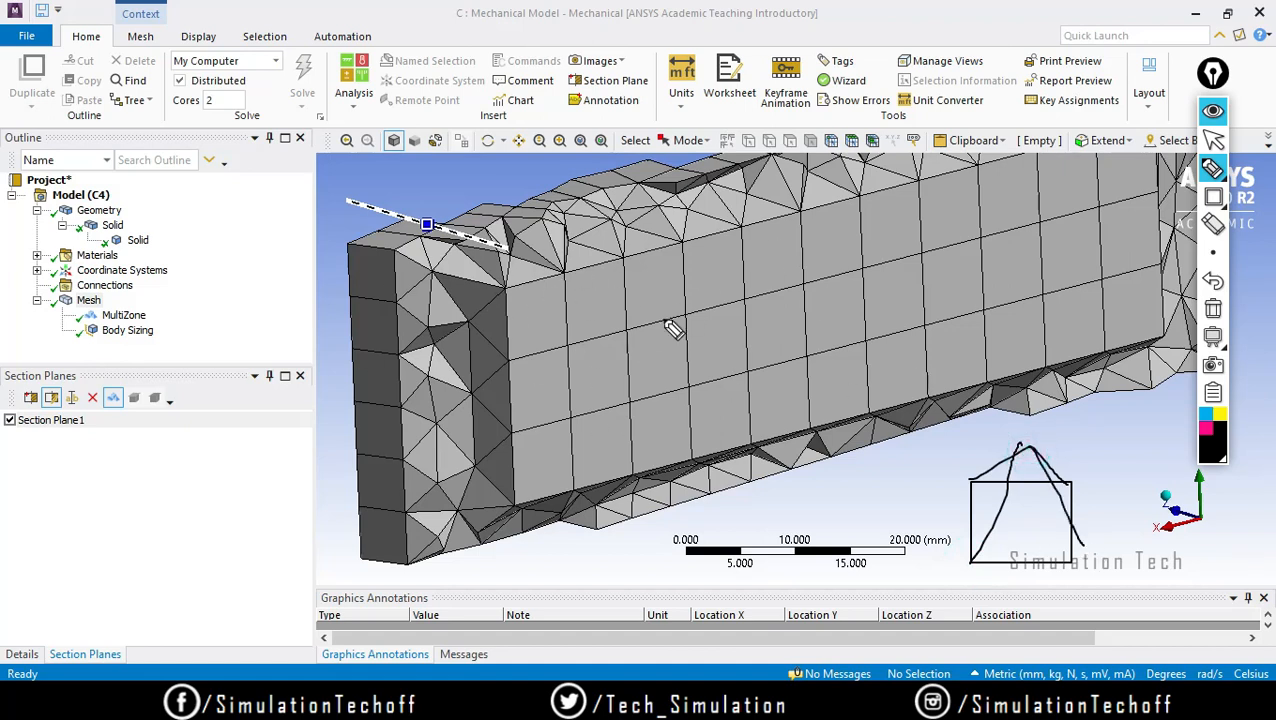
Mark the core elements with a tick, sketch a box labelled "Hex" and write a pyramid label beside the pyramid sketch
{"action": "mouse_move", "coordinate": [807, 324]}
{"action": "left_mouse_down"}
{"action": "mouse_move", "coordinate": [909, 247]}
{"action": "mouse_move", "coordinate": [1006, 301]}
{"action": "mouse_move", "coordinate": [902, 309]}
{"action": "left_mouse_up"}
{"action": "mouse_move", "coordinate": [911, 213]}
{"action": "left_mouse_down"}
{"action": "mouse_move", "coordinate": [905, 250]}
{"action": "mouse_move", "coordinate": [1022, 186]}
{"action": "mouse_move", "coordinate": [997, 235]}
{"action": "left_mouse_up"}
{"action": "mouse_move", "coordinate": [1020, 186]}
{"action": "left_mouse_down"}
{"action": "mouse_move", "coordinate": [1048, 268]}
{"action": "mouse_move", "coordinate": [1022, 282]}
{"action": "mouse_move", "coordinate": [1000, 330]}
{"action": "mouse_move", "coordinate": [1005, 357]}
{"action": "mouse_move", "coordinate": [1028, 347]}
{"action": "left_mouse_up"}
{"action": "left_click_drag", "start_coordinate": [1044, 327], "coordinate": [1046, 346]}
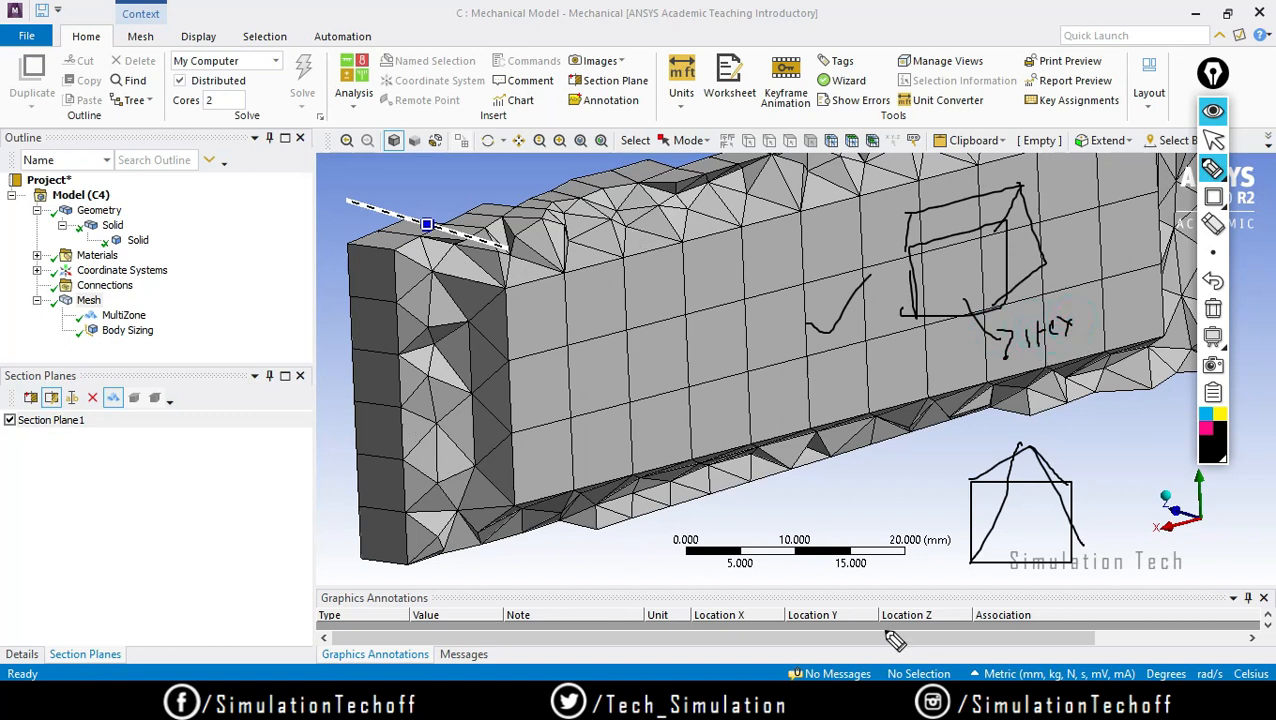
{"action": "mouse_move", "coordinate": [1061, 525]}
{"action": "left_mouse_down"}
{"action": "mouse_move", "coordinate": [1094, 501]}
{"action": "mouse_move", "coordinate": [1093, 456]}
{"action": "mouse_move", "coordinate": [1123, 485]}
{"action": "mouse_move", "coordinate": [1121, 518]}
{"action": "left_mouse_up"}
{"action": "mouse_move", "coordinate": [1135, 467]}
{"action": "left_mouse_down"}
{"action": "mouse_move", "coordinate": [1153, 471]}
{"action": "mouse_move", "coordinate": [1164, 438]}
{"action": "mouse_move", "coordinate": [1173, 456]}
{"action": "left_mouse_up"}
{"action": "left_click_drag", "start_coordinate": [1160, 451], "coordinate": [1171, 448]}
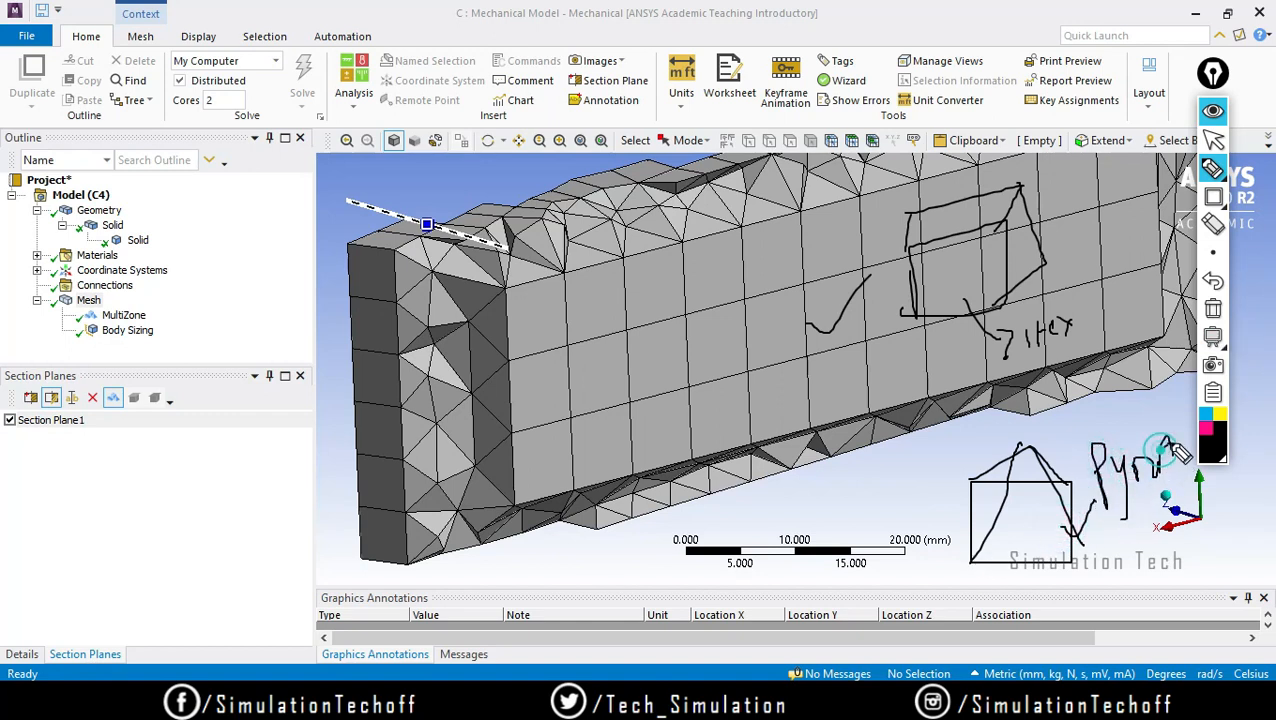
Clear the annotation drawings from the screen and delete Section Plane1 to show the whole meshed body
{"action": "left_click", "coordinate": [1212, 335]}
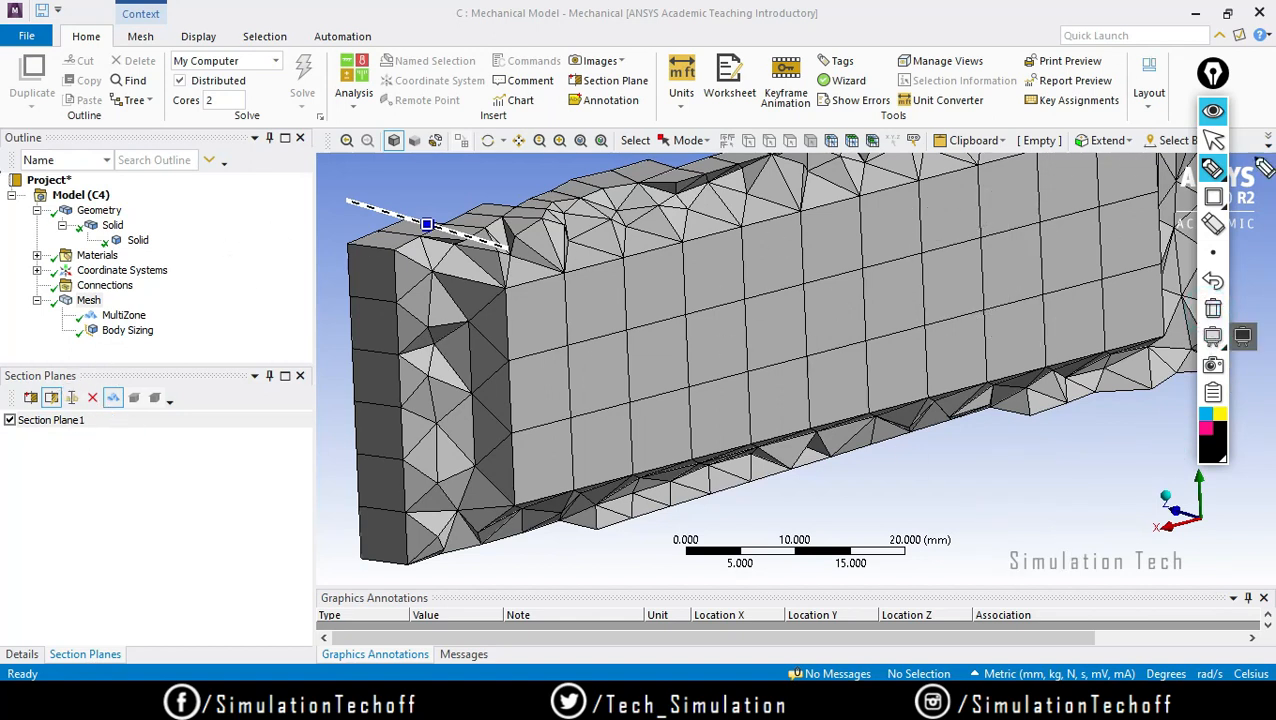
{"action": "left_click", "coordinate": [1212, 140]}
{"action": "left_click", "coordinate": [90, 424]}
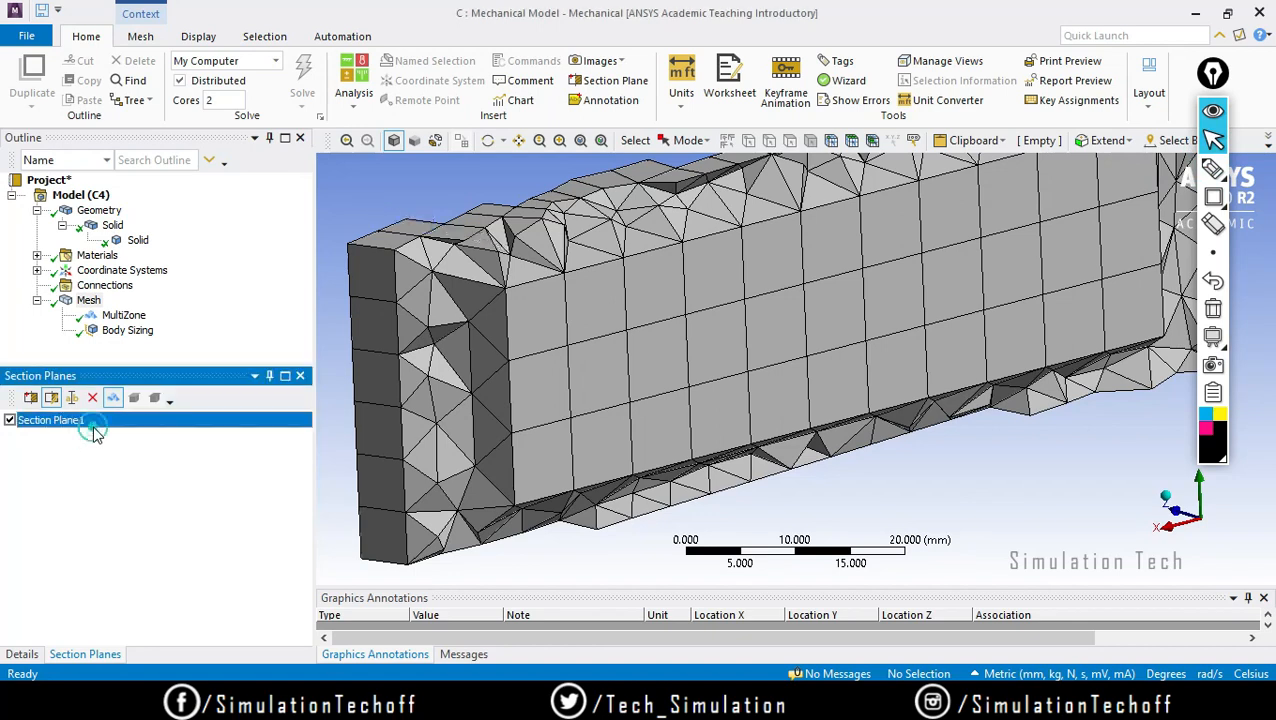
{"action": "left_click", "coordinate": [92, 398]}
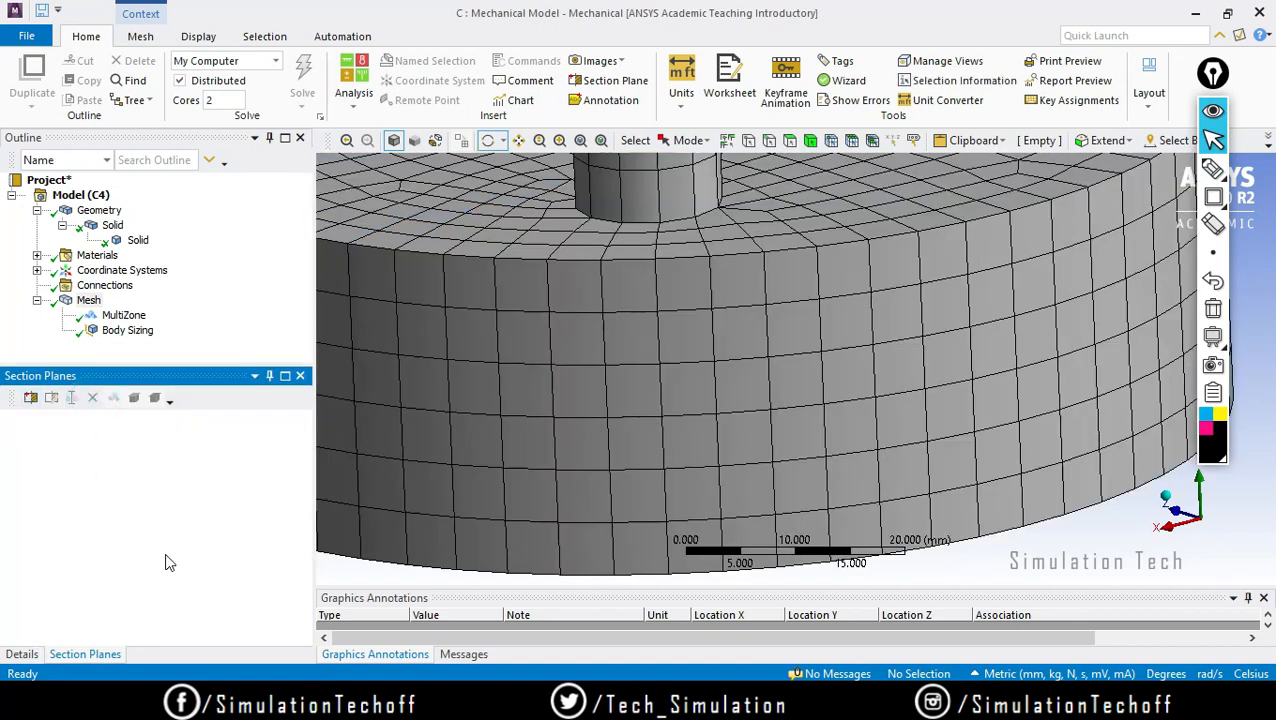
{"action": "left_click", "coordinate": [300, 375]}
{"action": "scroll", "coordinate": [763, 347], "scroll_direction": "down", "scroll_amount": 8}
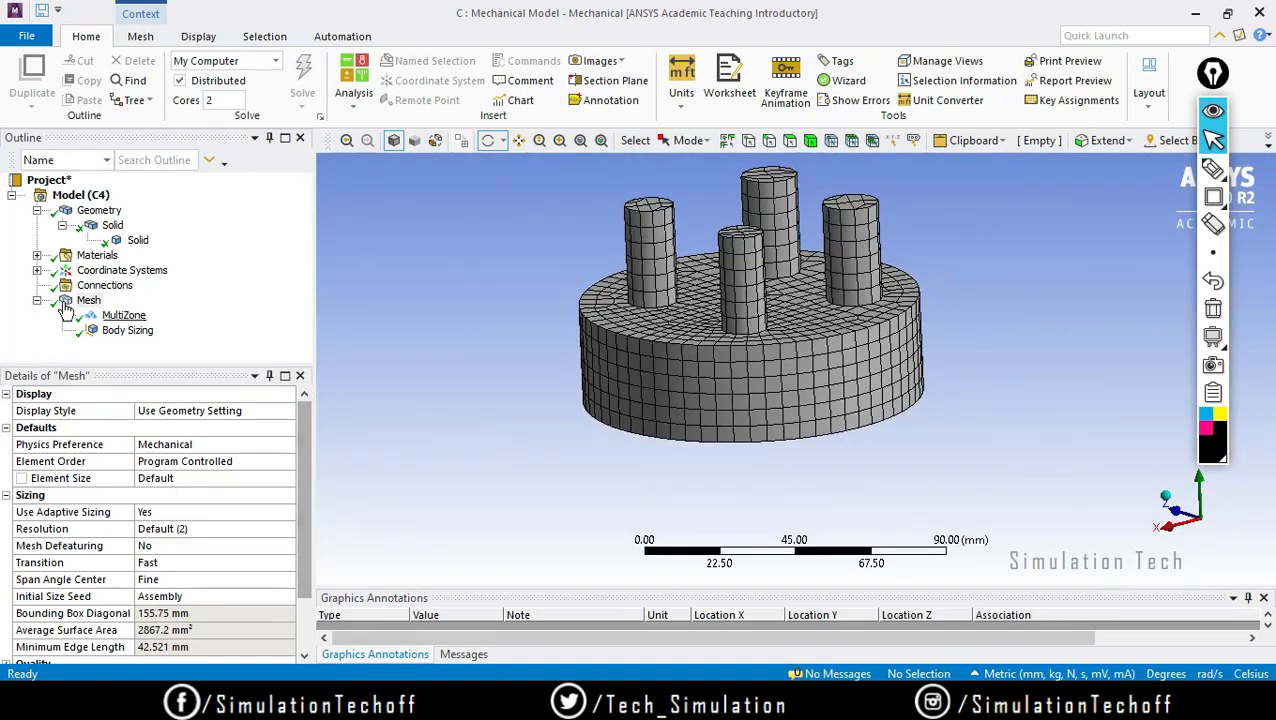
Review the MultiZone method's definition and advanced settings on the meshed disc with pins
{"action": "left_click", "coordinate": [123, 316]}
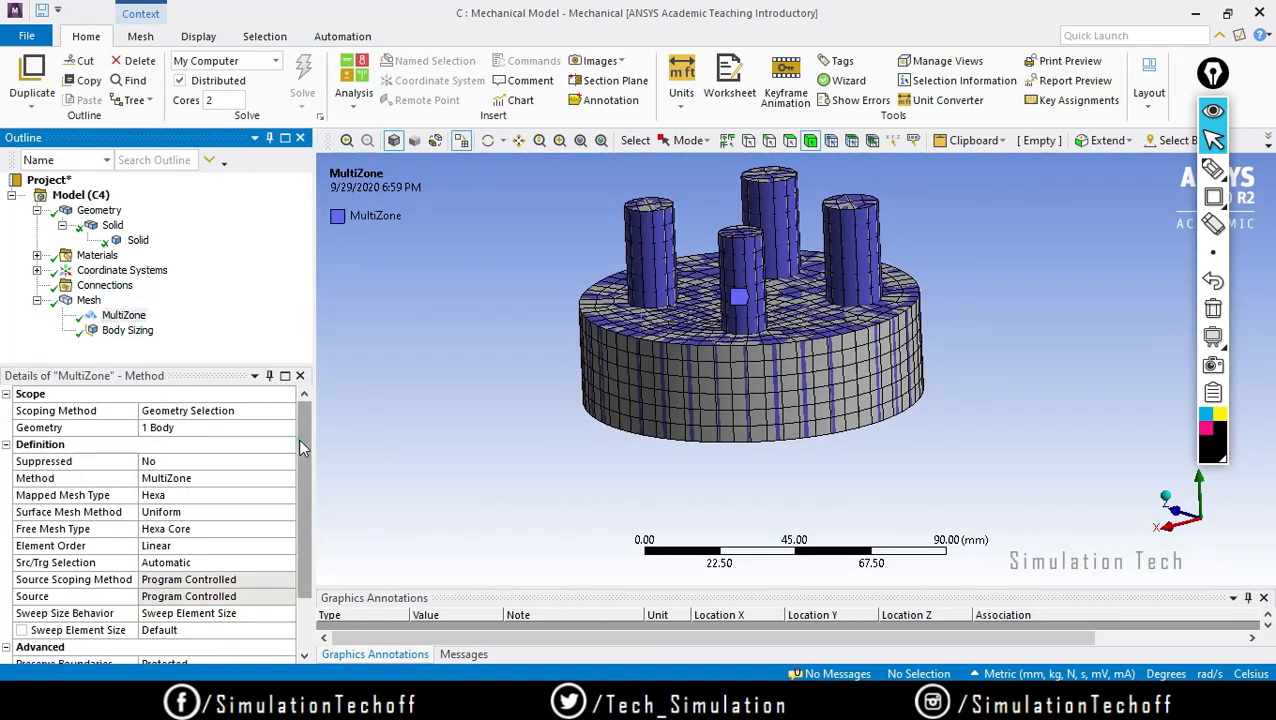
{"action": "scroll", "coordinate": [298, 440], "scroll_direction": "down", "scroll_amount": 3}
{"action": "scroll", "coordinate": [291, 476], "scroll_direction": "up", "scroll_amount": 3}
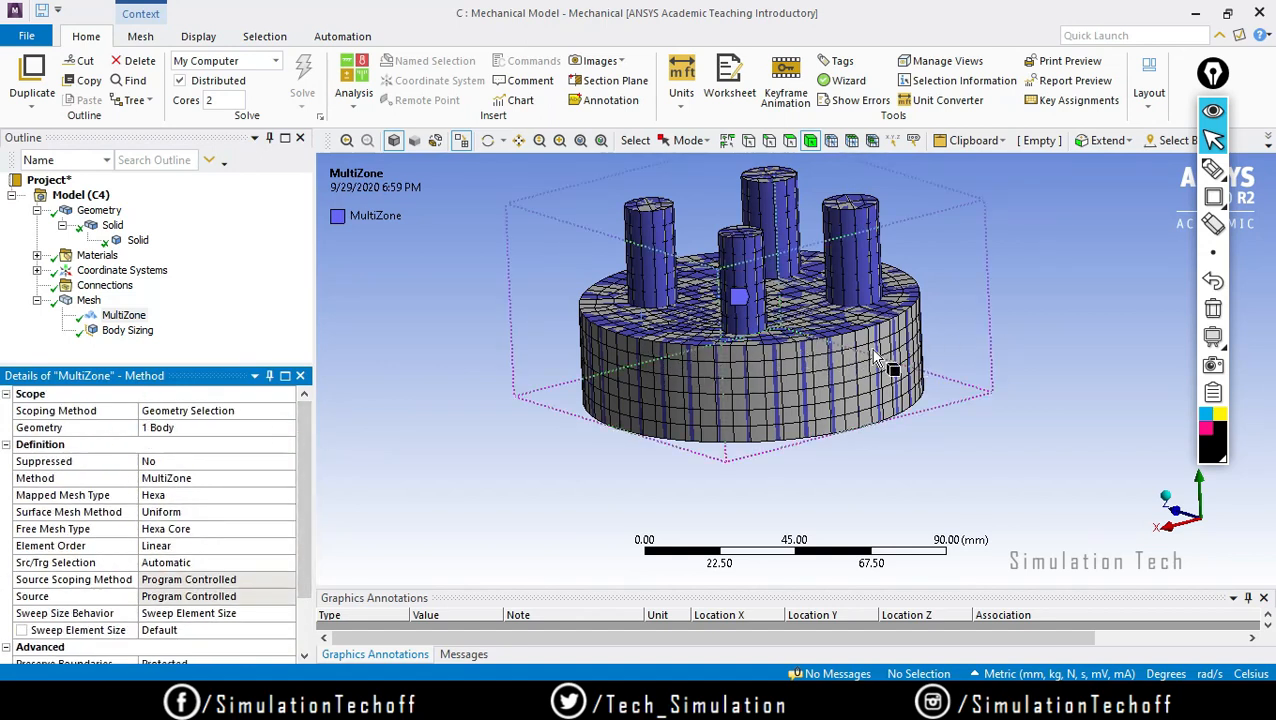
{"action": "left_click", "coordinate": [124, 316]}
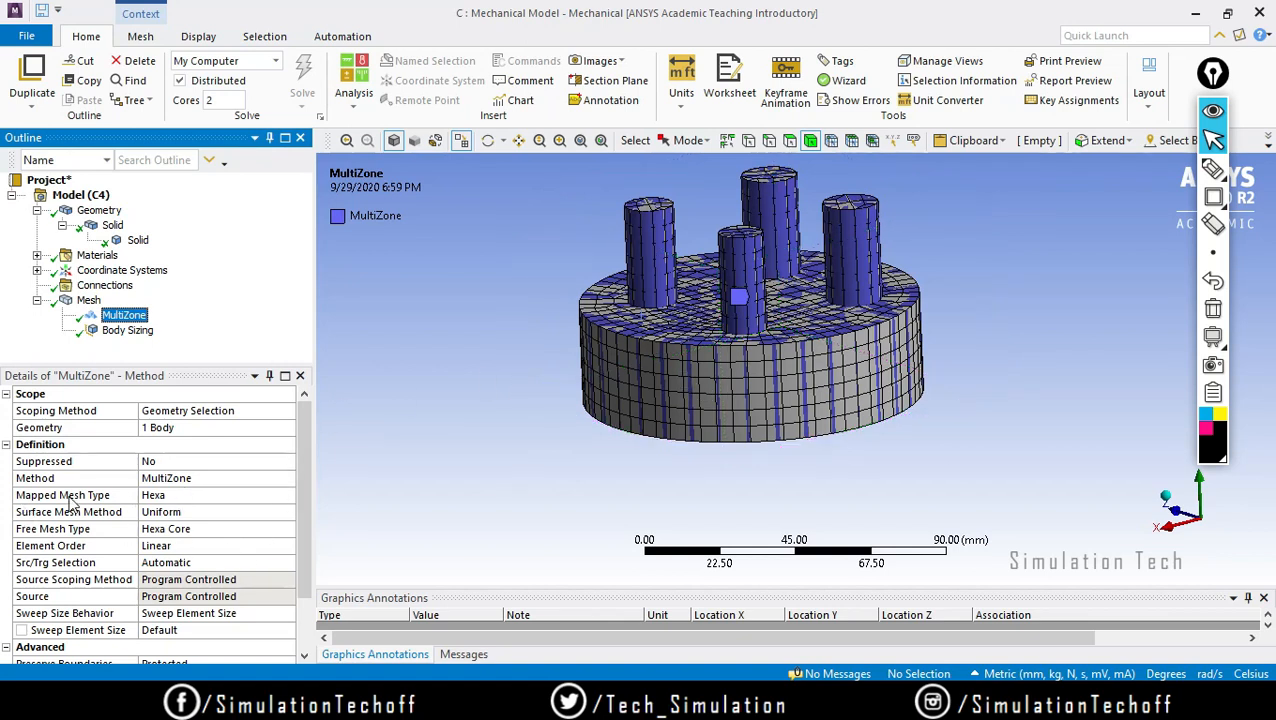
{"action": "left_click_drag", "start_coordinate": [299, 454], "coordinate": [309, 403]}
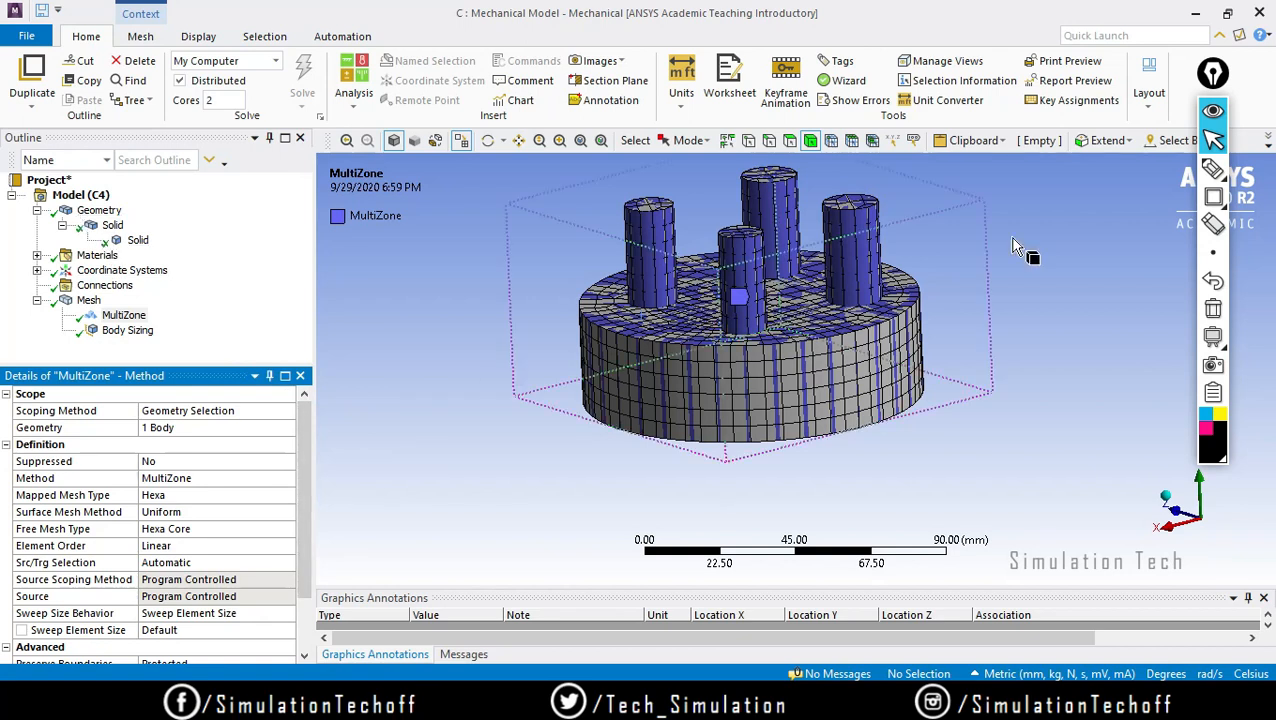
Handwrite "3D" with a tick, "Analysis" and a boxed, ticked "Static" around the model, and erase the annotations
{"action": "left_click", "coordinate": [1212, 168]}
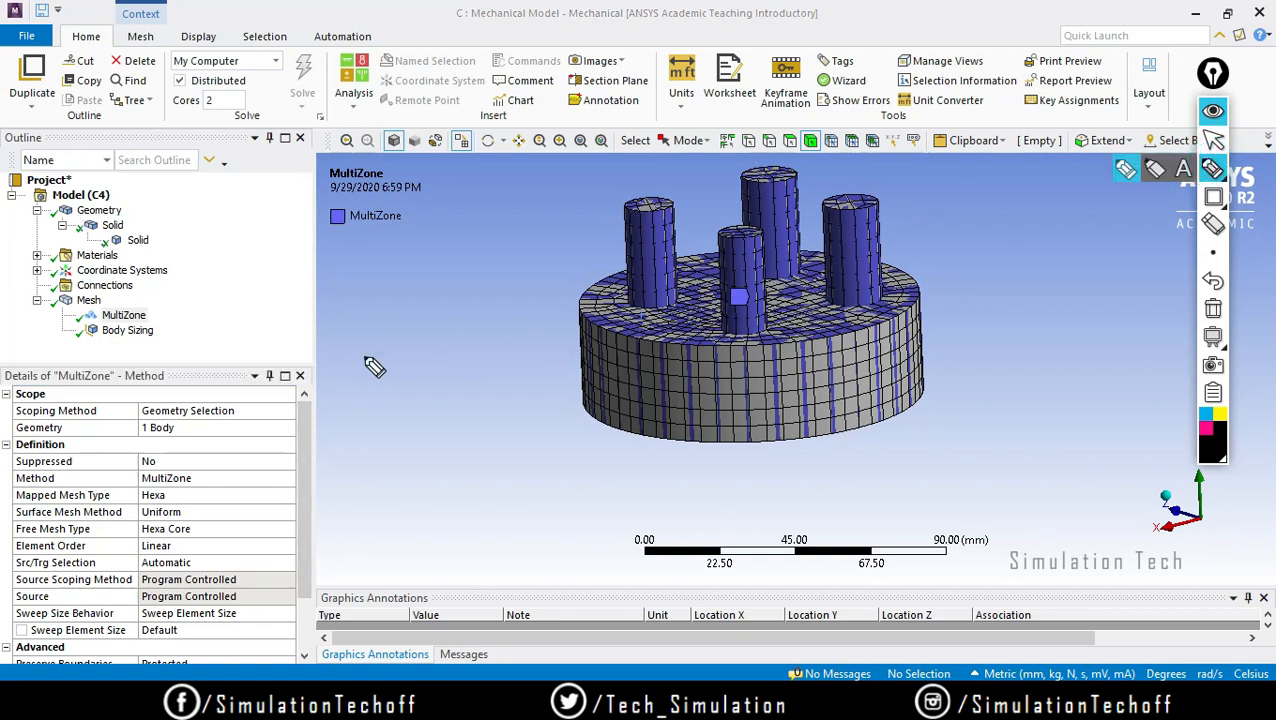
{"action": "mouse_move", "coordinate": [365, 356]}
{"action": "left_mouse_down"}
{"action": "mouse_move", "coordinate": [395, 368]}
{"action": "mouse_move", "coordinate": [377, 403]}
{"action": "left_mouse_up"}
{"action": "mouse_move", "coordinate": [418, 360]}
{"action": "left_mouse_down"}
{"action": "mouse_move", "coordinate": [437, 388]}
{"action": "mouse_move", "coordinate": [494, 331]}
{"action": "left_mouse_up"}
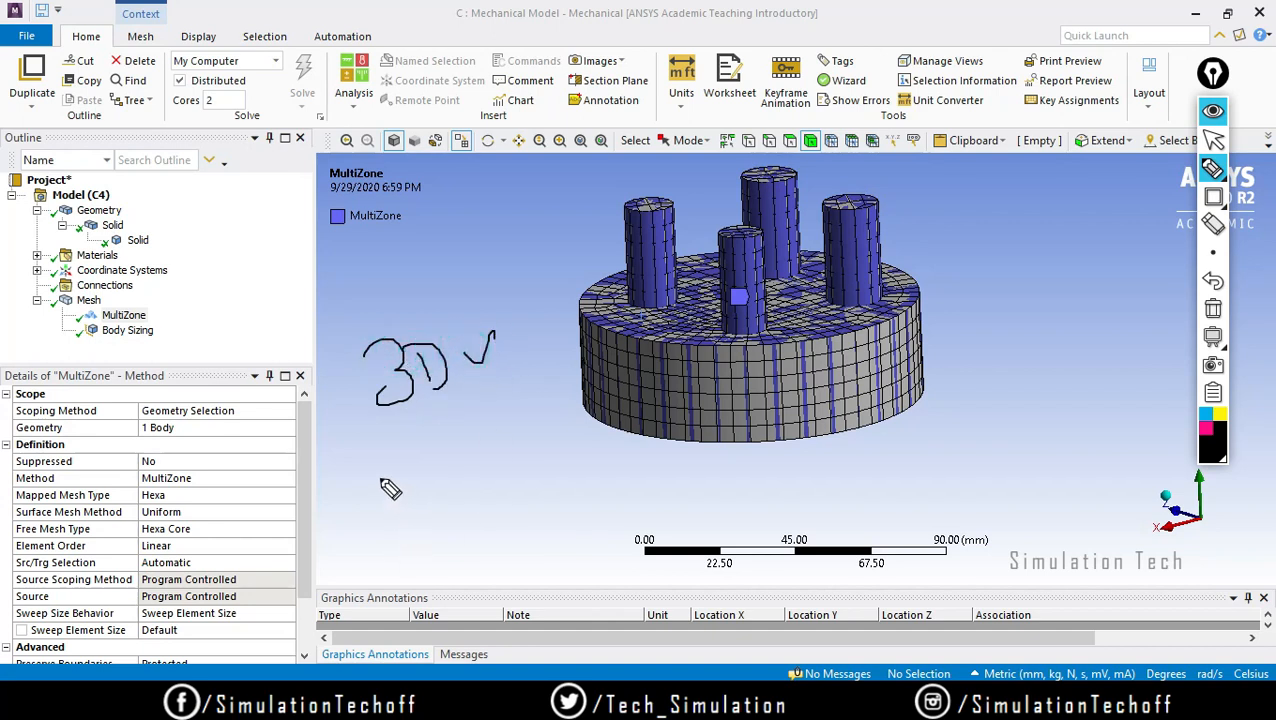
{"action": "mouse_move", "coordinate": [390, 488]}
{"action": "left_mouse_down"}
{"action": "mouse_move", "coordinate": [365, 484]}
{"action": "mouse_move", "coordinate": [396, 507]}
{"action": "mouse_move", "coordinate": [450, 513]}
{"action": "mouse_move", "coordinate": [484, 500]}
{"action": "mouse_move", "coordinate": [494, 520]}
{"action": "mouse_move", "coordinate": [496, 467]}
{"action": "mouse_move", "coordinate": [507, 484]}
{"action": "mouse_move", "coordinate": [530, 472]}
{"action": "mouse_move", "coordinate": [516, 492]}
{"action": "left_mouse_up"}
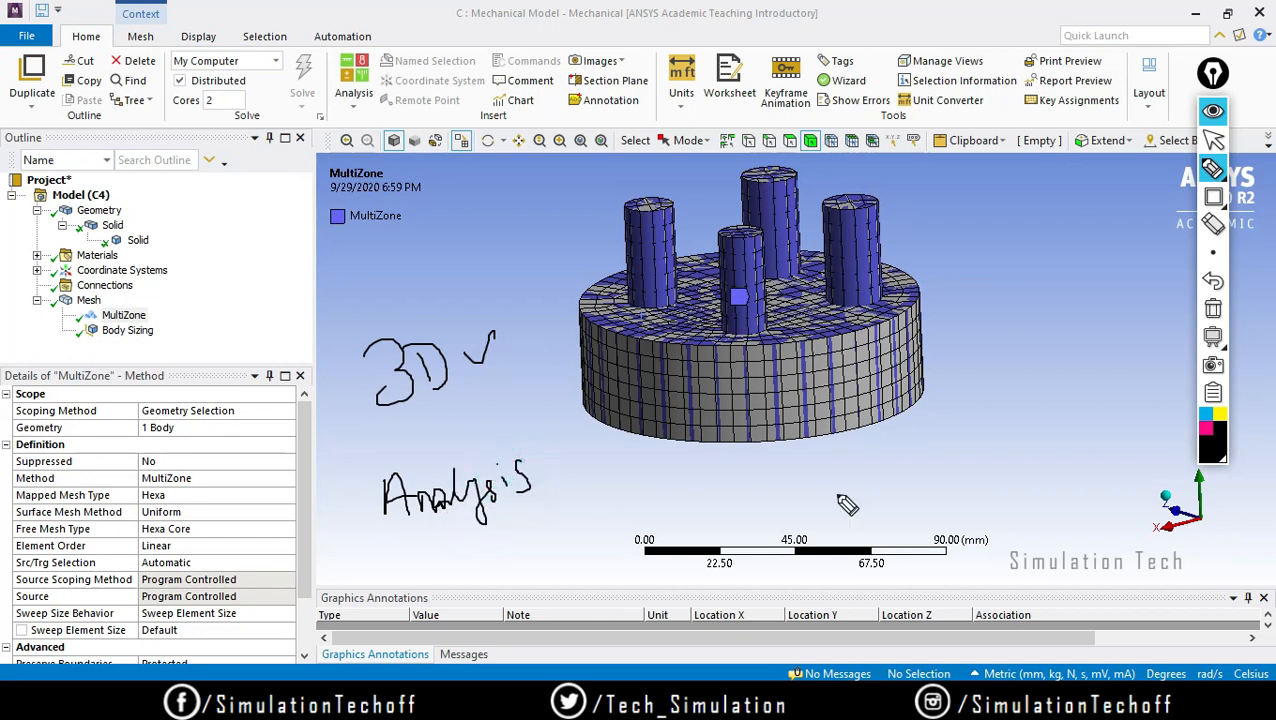
{"action": "mouse_move", "coordinate": [893, 463]}
{"action": "left_mouse_down"}
{"action": "mouse_move", "coordinate": [872, 505]}
{"action": "mouse_move", "coordinate": [905, 472]}
{"action": "mouse_move", "coordinate": [917, 490]}
{"action": "mouse_move", "coordinate": [965, 461]}
{"action": "mouse_move", "coordinate": [978, 472]}
{"action": "left_mouse_up"}
{"action": "mouse_move", "coordinate": [832, 452]}
{"action": "left_mouse_down"}
{"action": "mouse_move", "coordinate": [836, 505]}
{"action": "mouse_move", "coordinate": [1024, 490]}
{"action": "mouse_move", "coordinate": [834, 518]}
{"action": "left_mouse_up"}
{"action": "left_click_drag", "start_coordinate": [1000, 460], "coordinate": [1092, 418]}
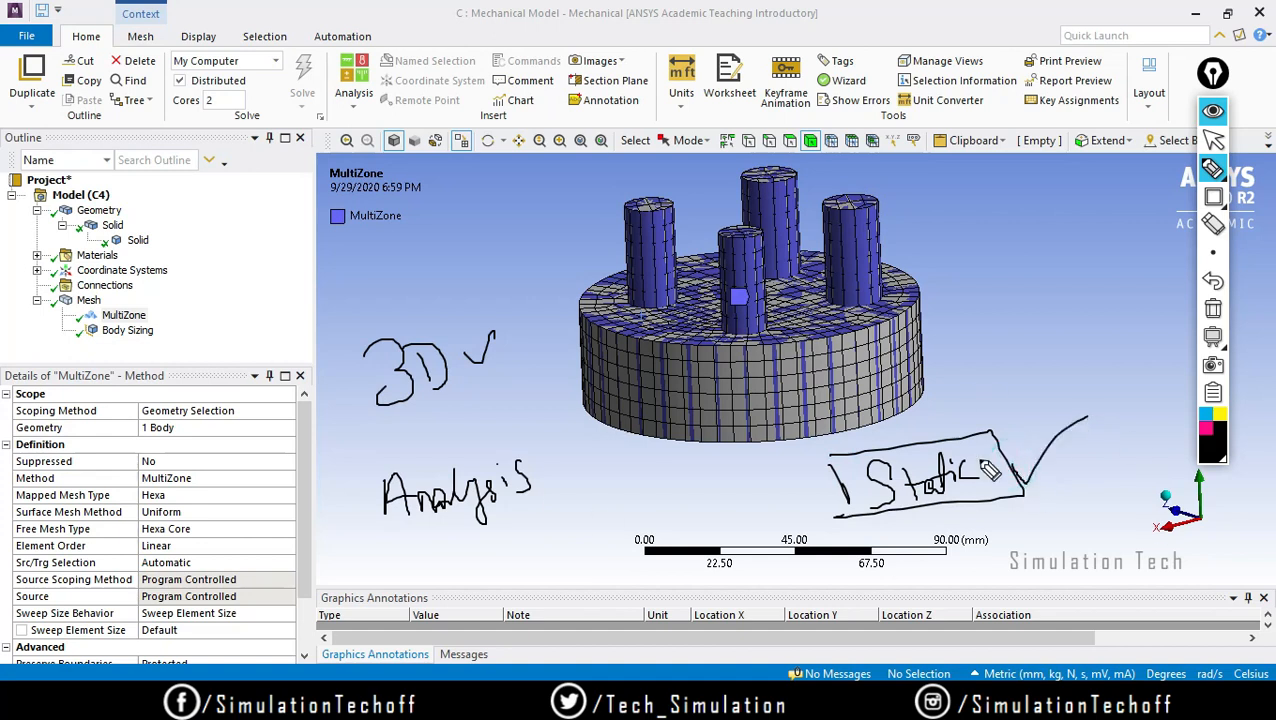
{"action": "left_click", "coordinate": [1213, 308]}
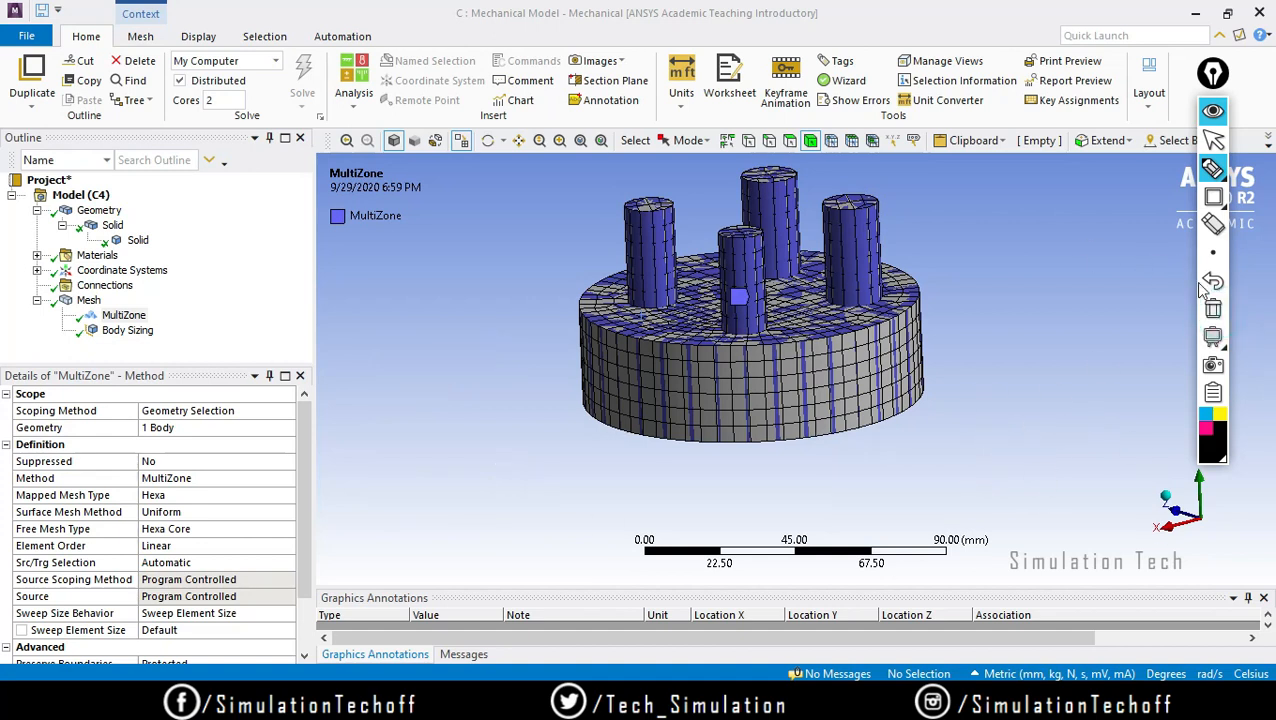
Collapse the annotation toolbar, minimize Mechanical and Workbench, and switch to the Google Meet meeting window
{"action": "left_click", "coordinate": [1213, 110]}
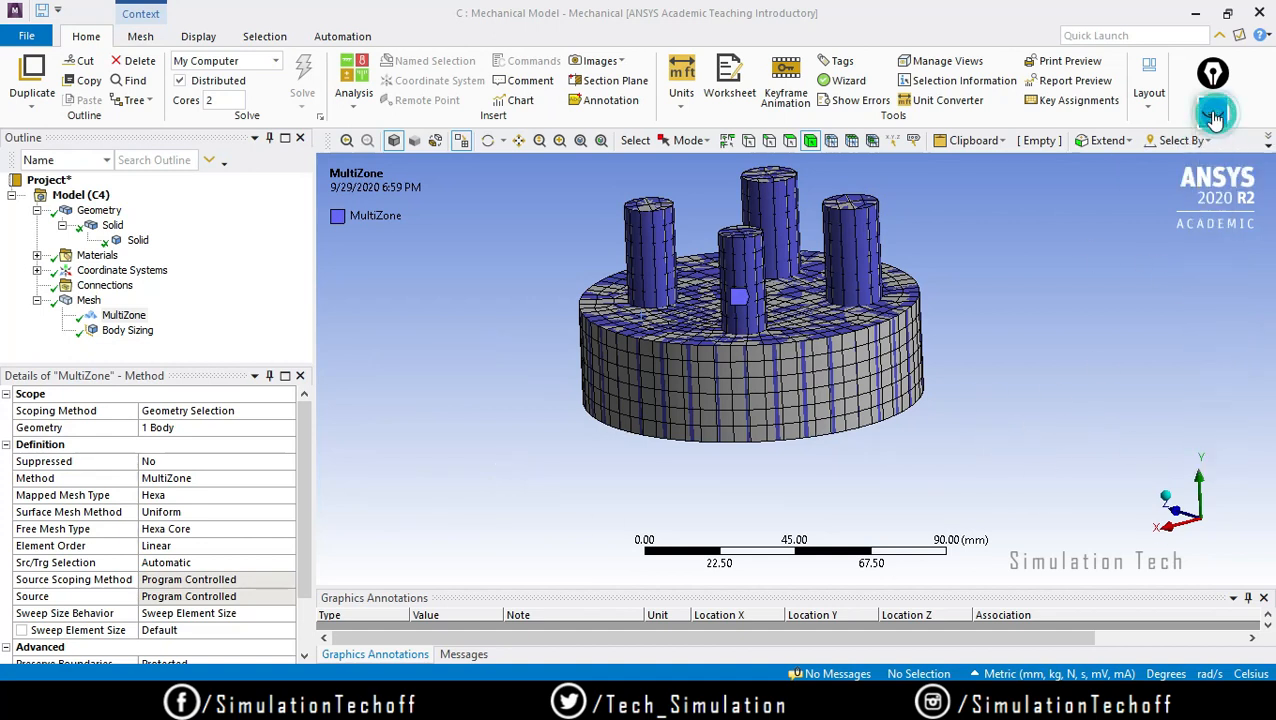
{"action": "left_click", "coordinate": [1197, 14]}
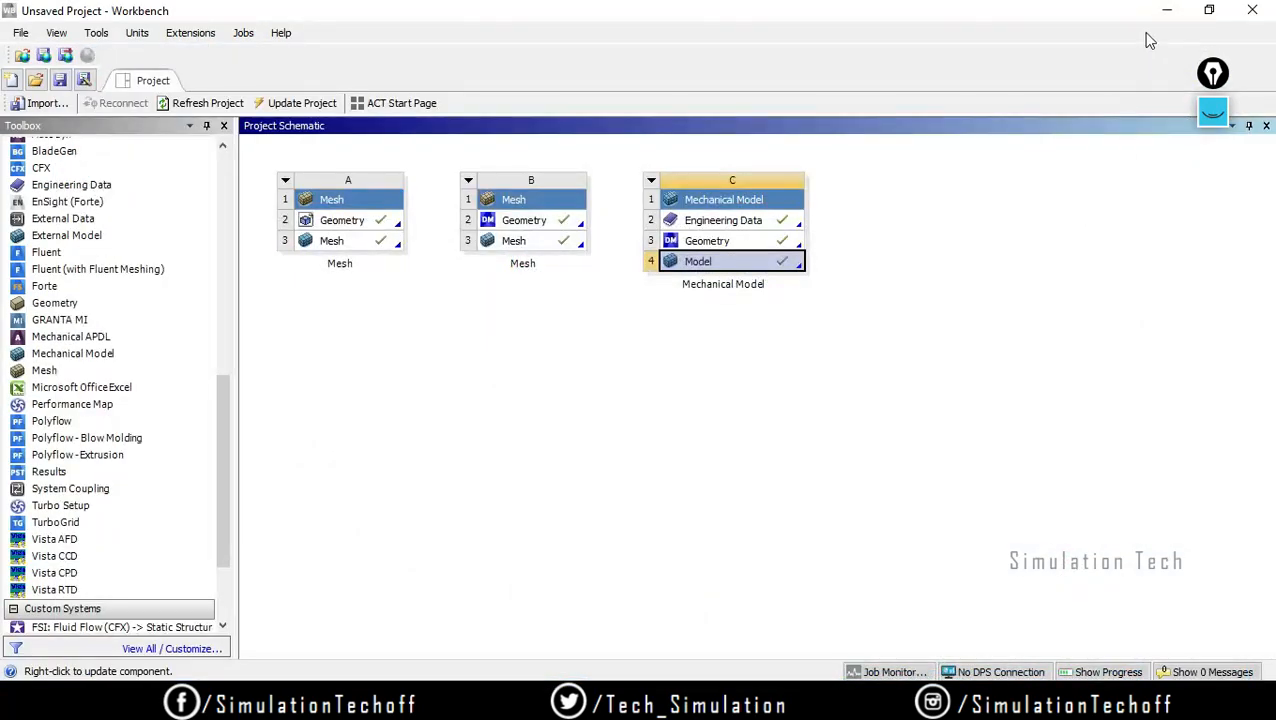
{"action": "left_click", "coordinate": [1166, 11]}
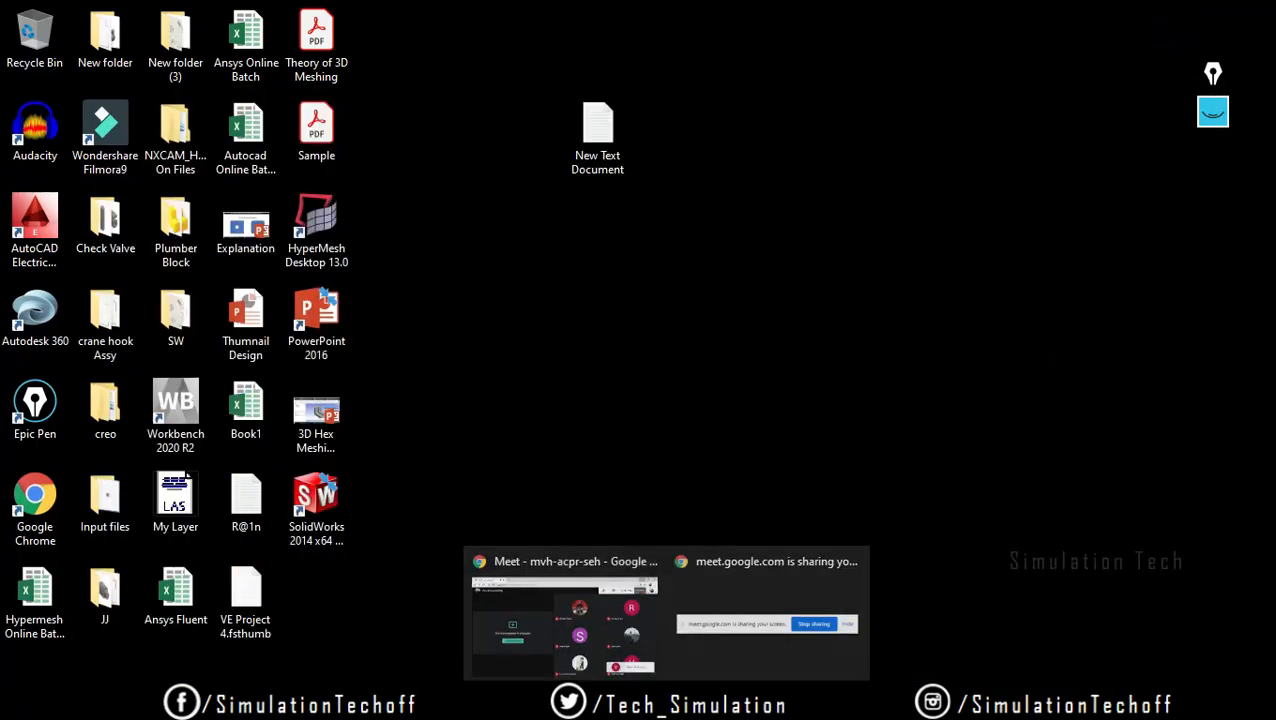
{"action": "left_click", "coordinate": [521, 516]}
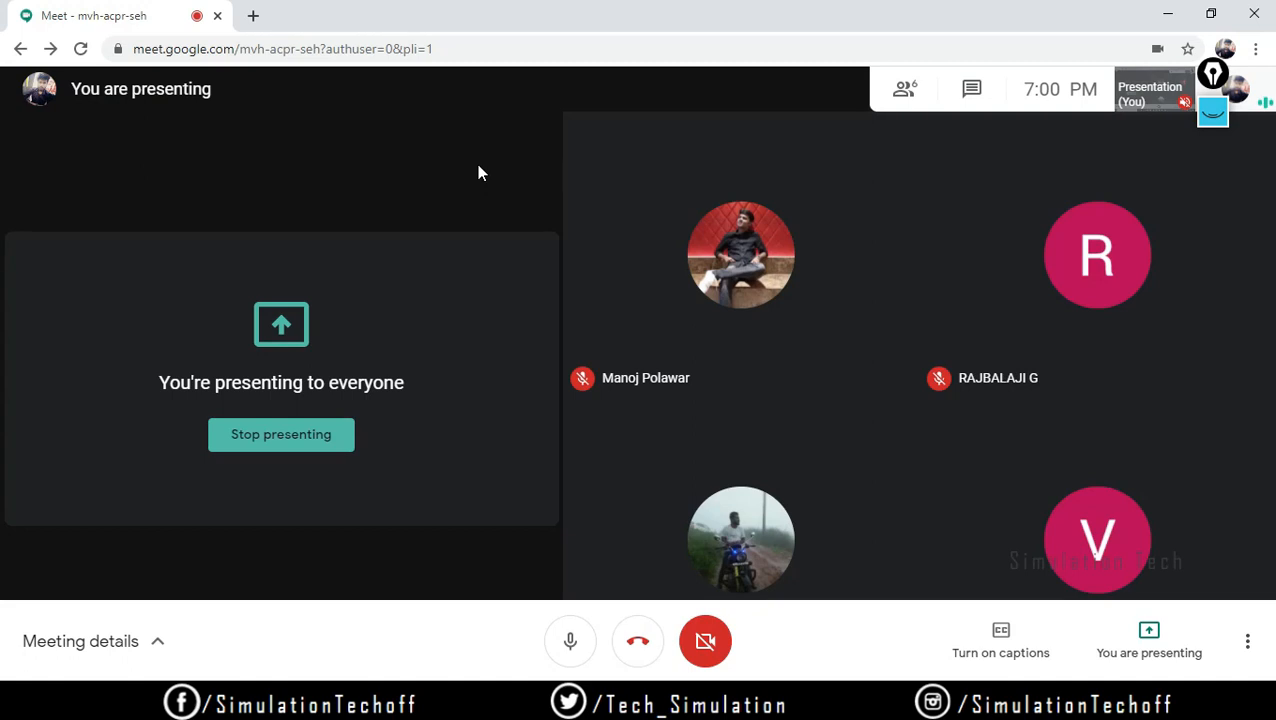